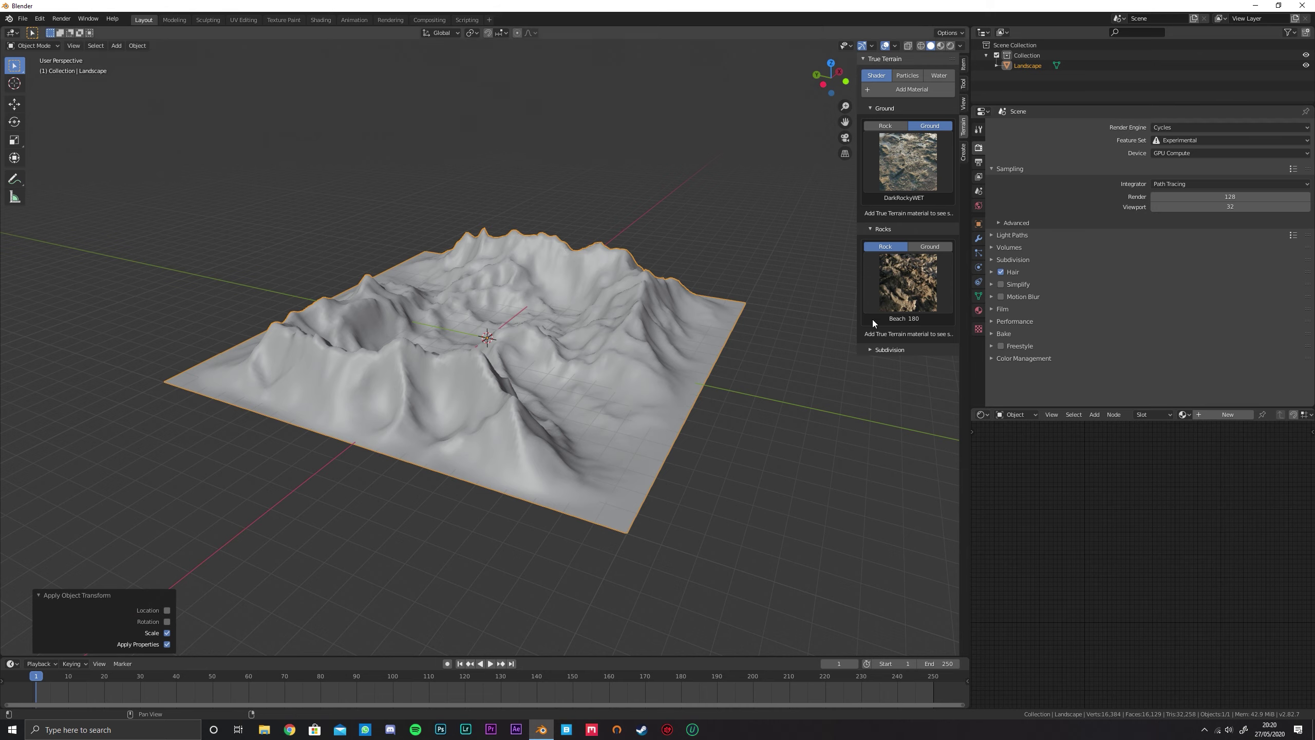
Define a render region in the viewport around the central part of the landscape
mouse_move(684, 308)
middle_mouse_down()
mouse_move(606, 306)
mouse_move(677, 305)
middle_mouse_up()
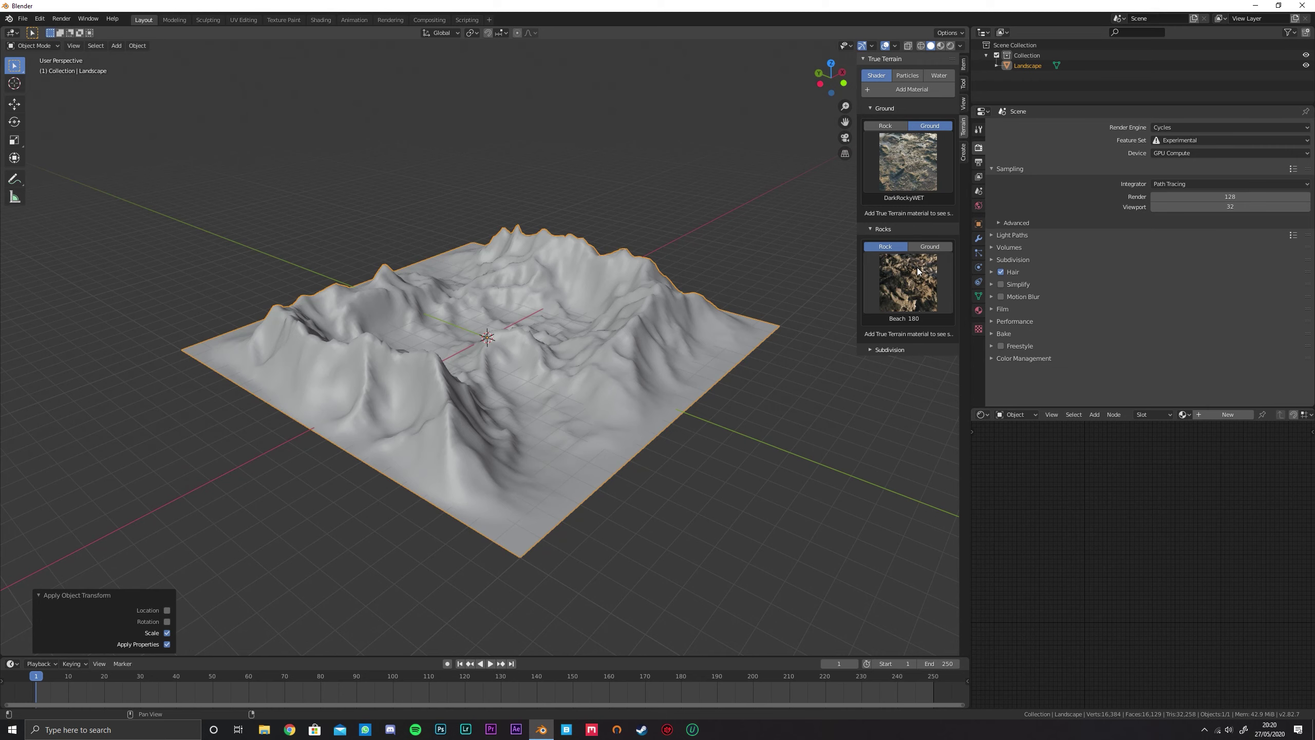
middle_click_drag(423, 366, 589, 348)
scroll(586, 345, "up", 3)
scroll(542, 342, "up", 2)
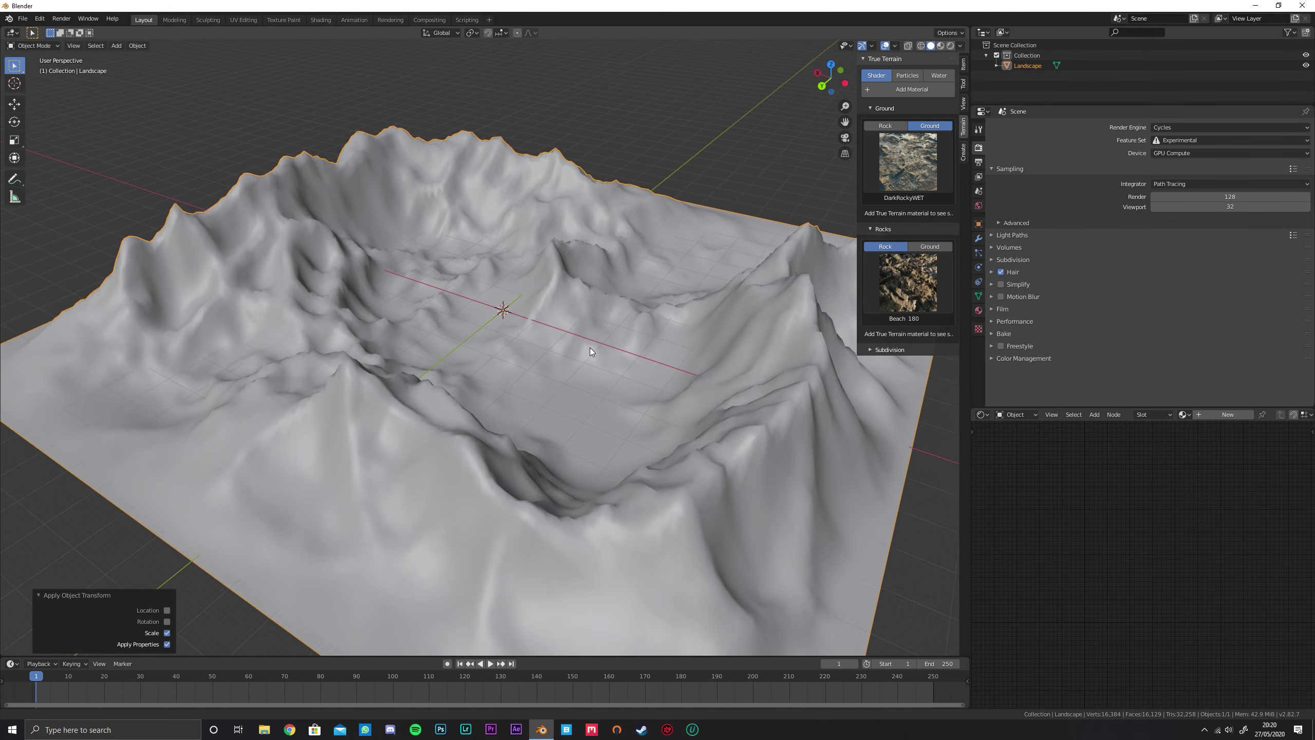
key("shift+b")
left_click_drag(251, 130, 787, 545)
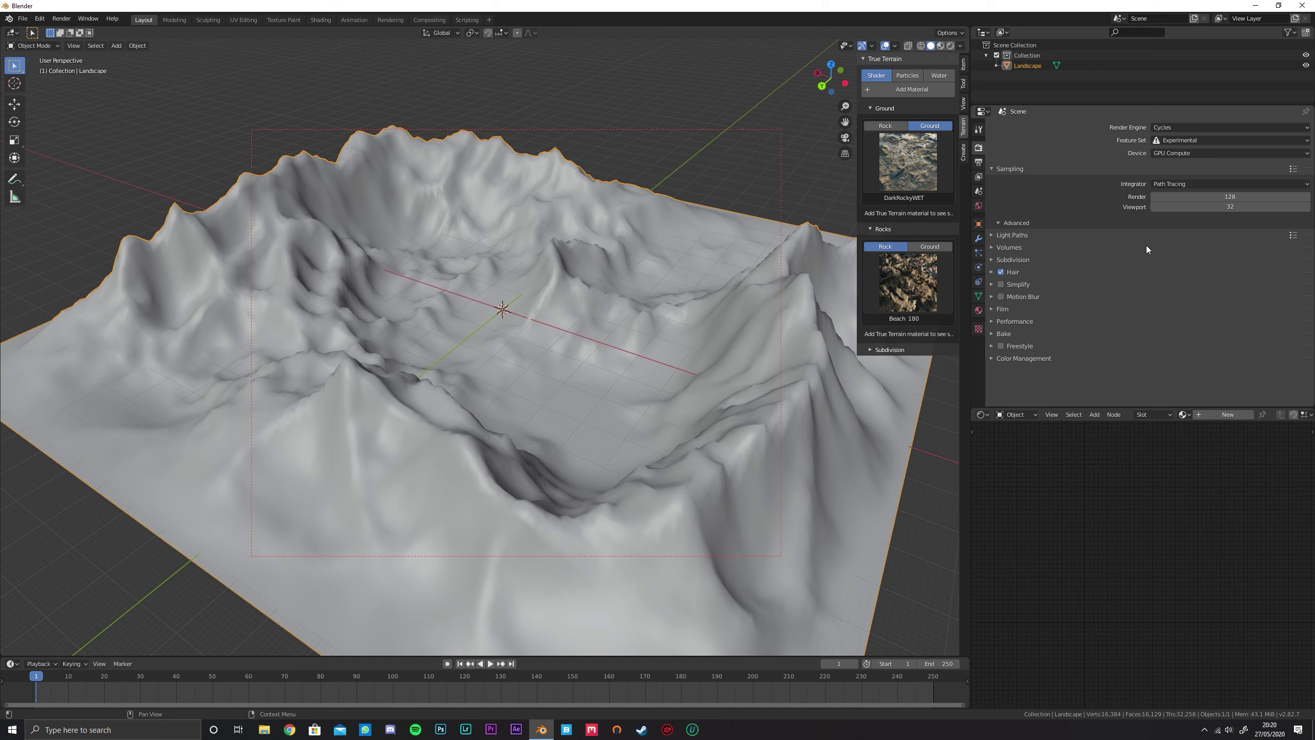
Set the world lighting to the Morning 01 sky from Pro Lighting: Skies
left_click(978, 206)
left_click(1001, 267)
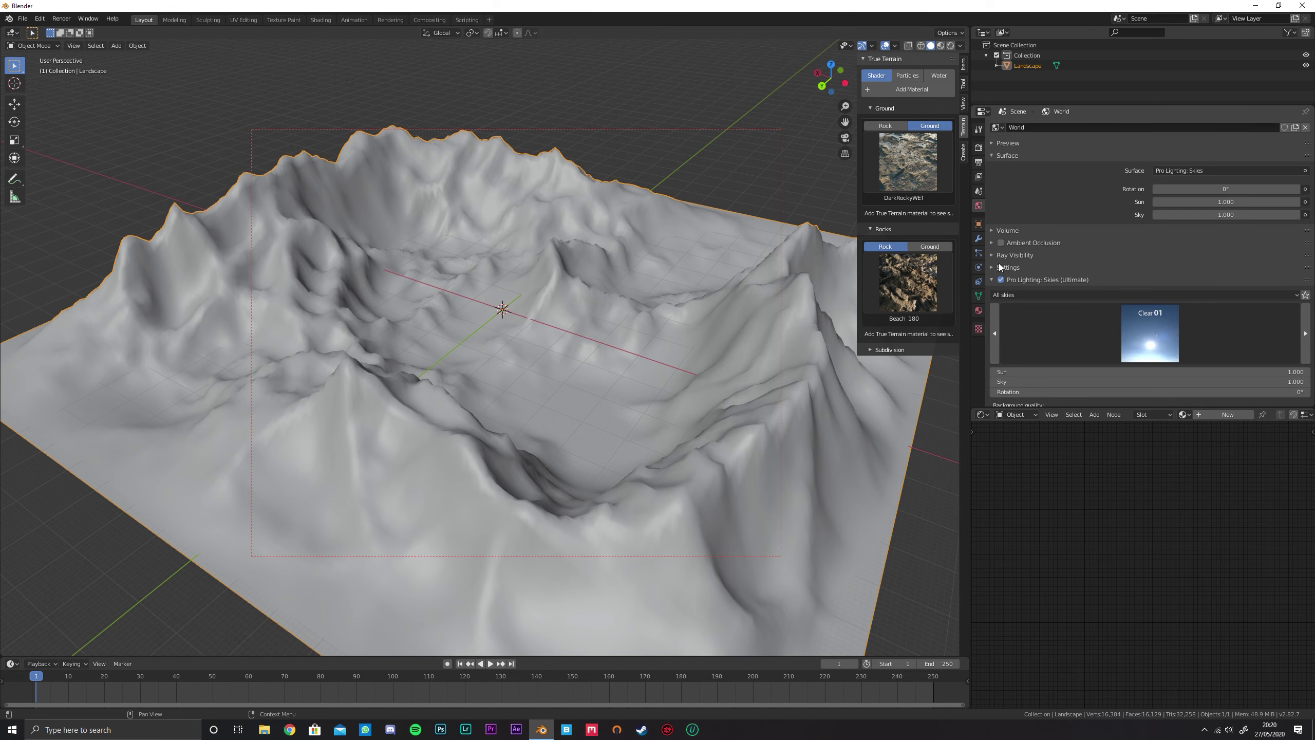
left_click(1159, 343)
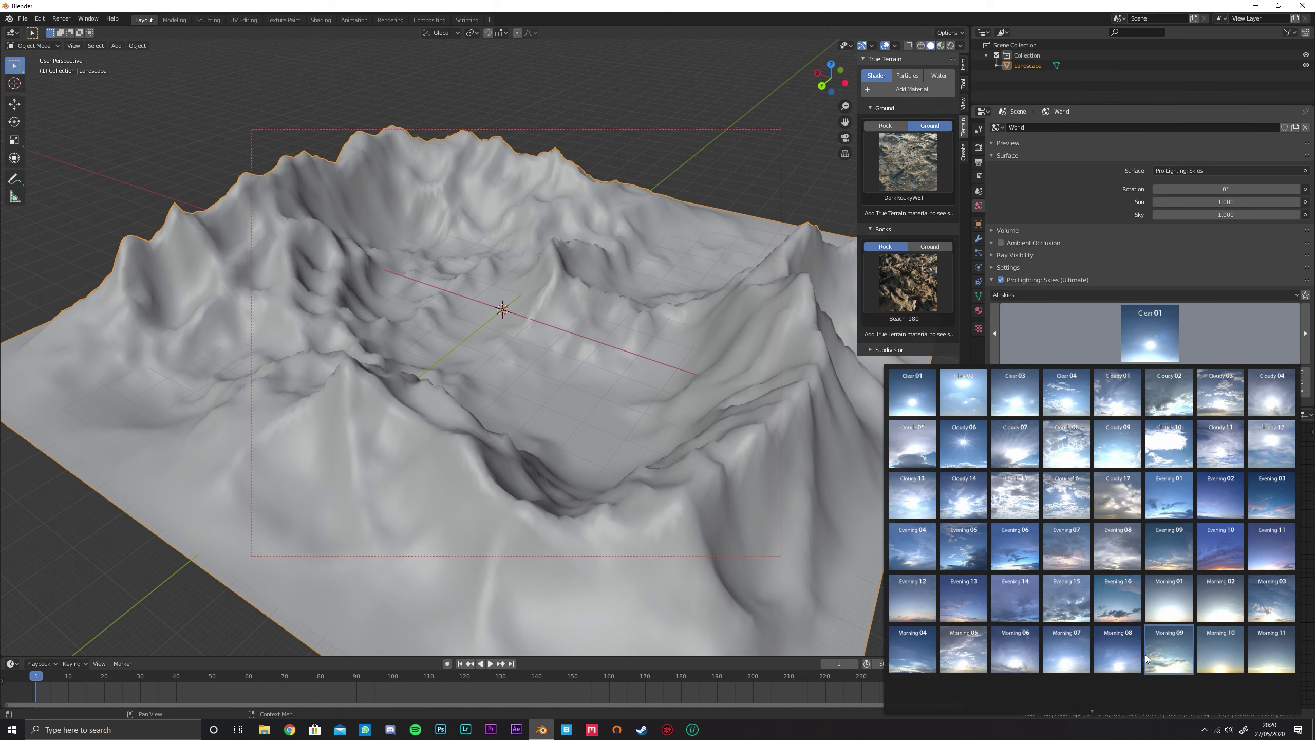
left_click(1157, 600)
left_click(992, 278)
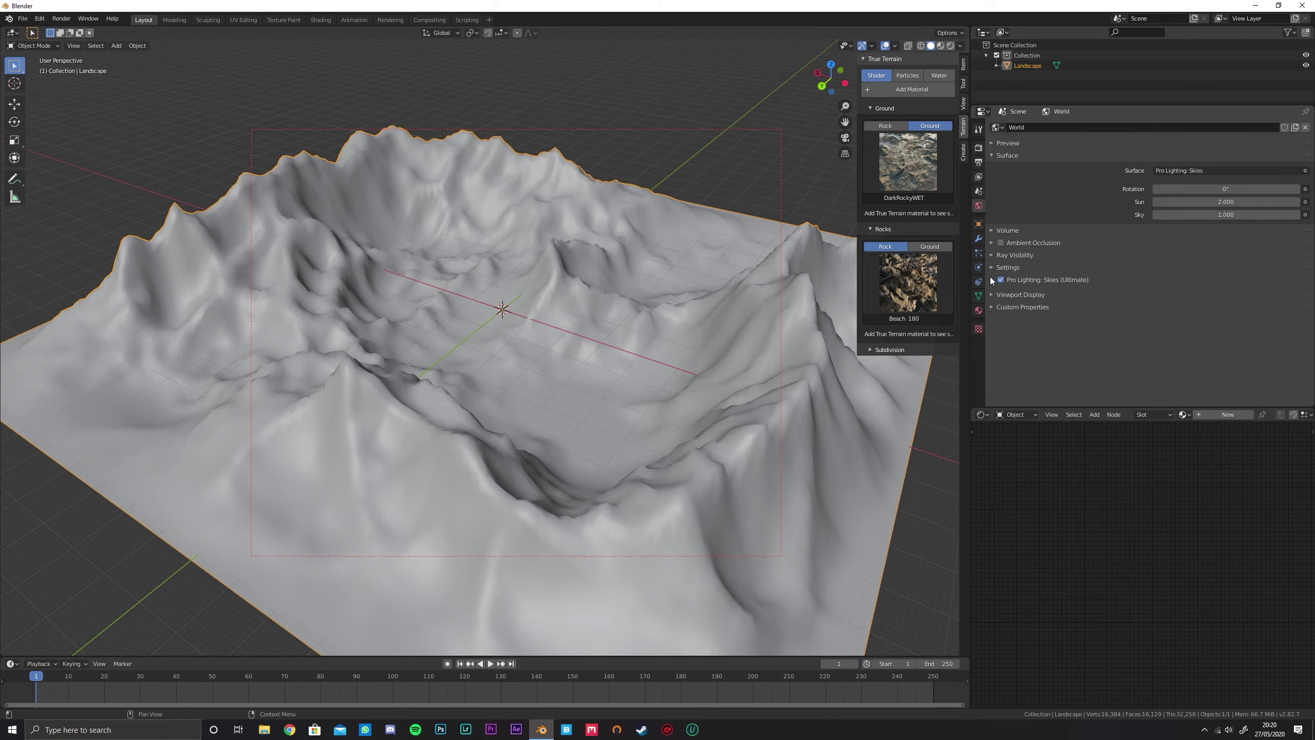
Display the landscape in rendered viewport shading and view it from the other side
middle_click_drag(666, 326, 571, 278)
key("shift+z")
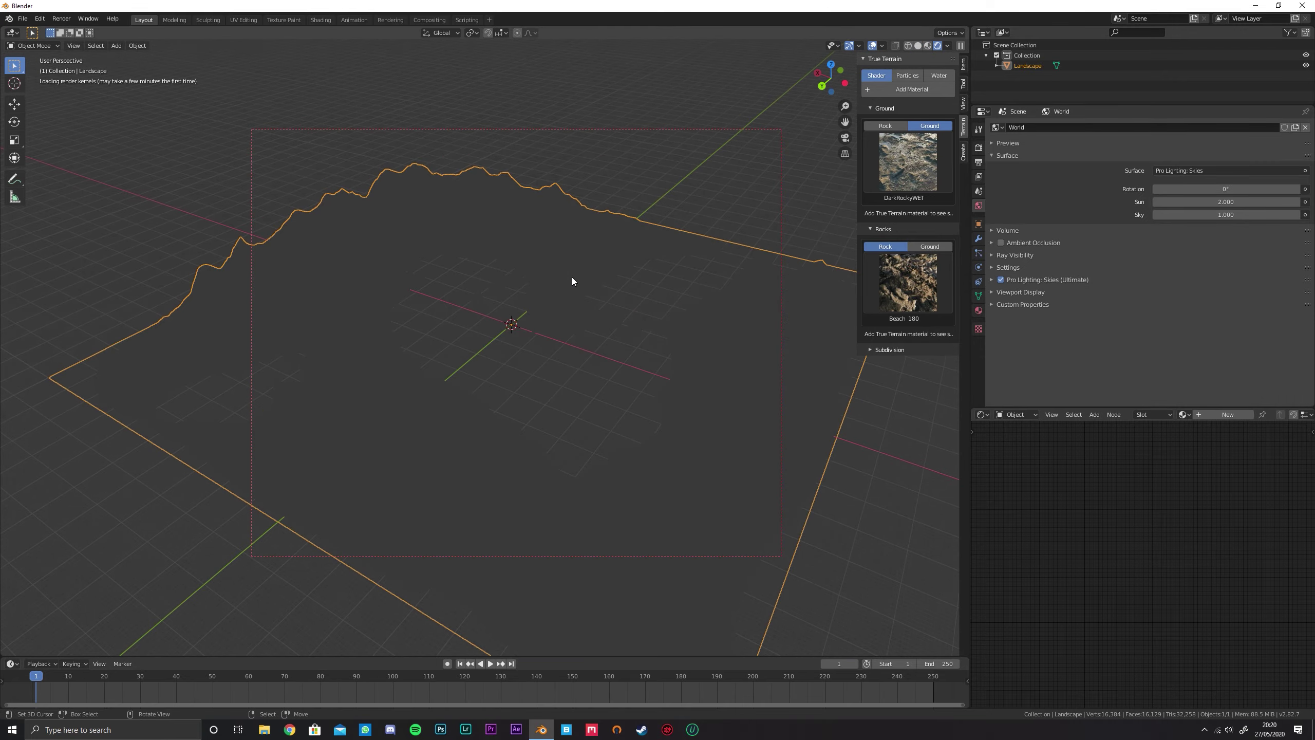
mouse_move(728, 335)
middle_mouse_down()
mouse_move(572, 317)
mouse_move(696, 316)
mouse_move(574, 311)
mouse_move(590, 303)
middle_mouse_up()
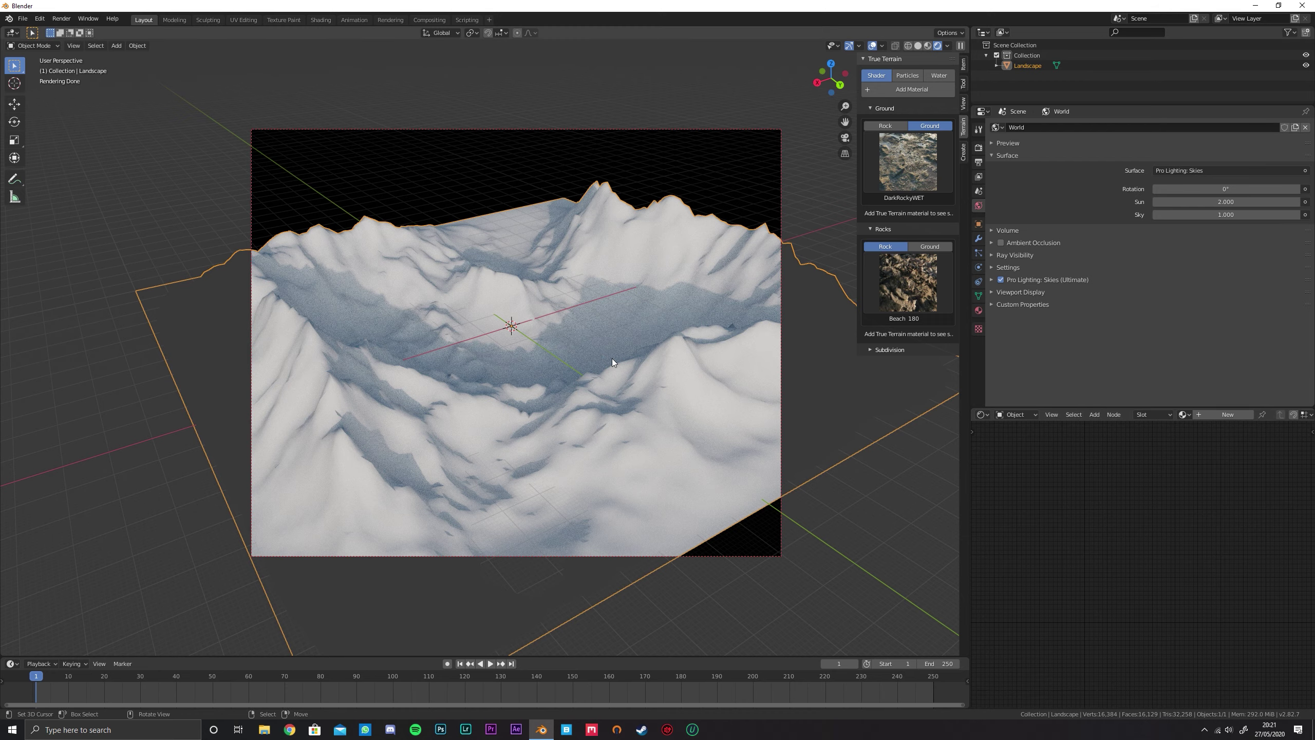
middle_click_drag(612, 358, 586, 347)
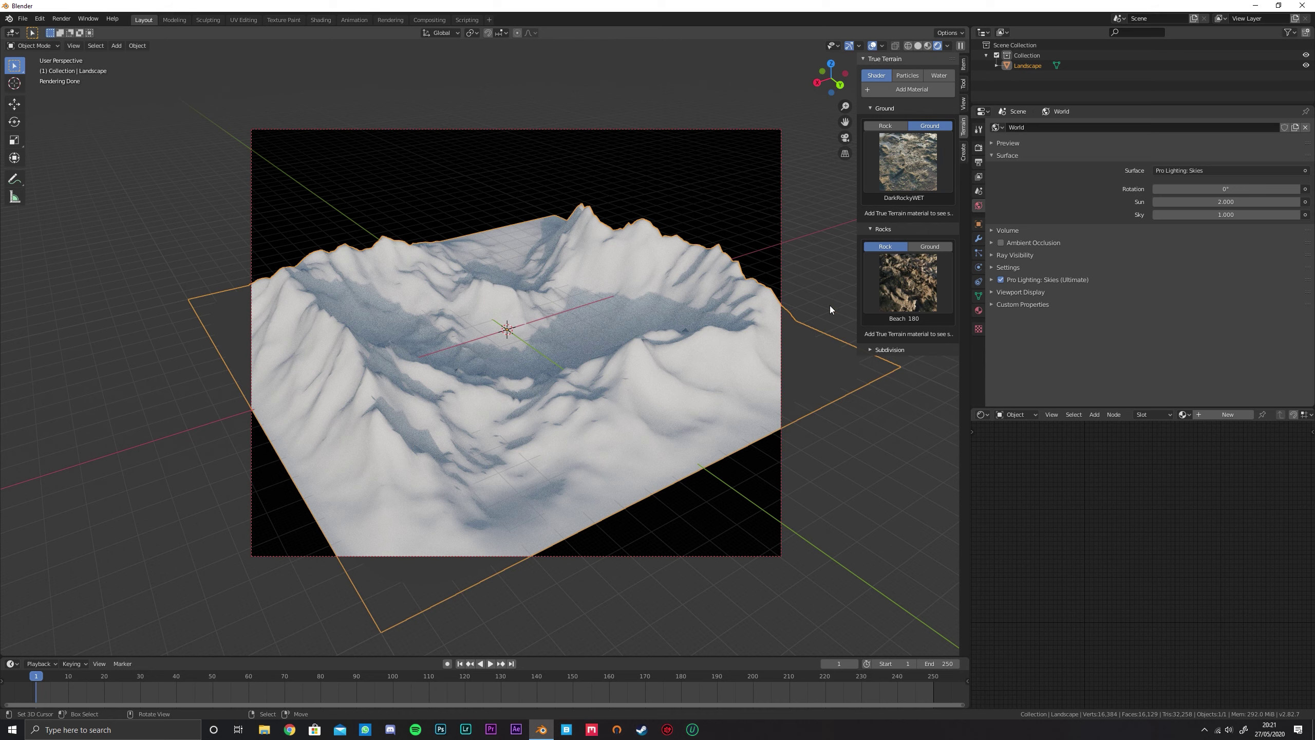
Check the landscape's scale and dimensions in its transform properties
left_click(963, 64)
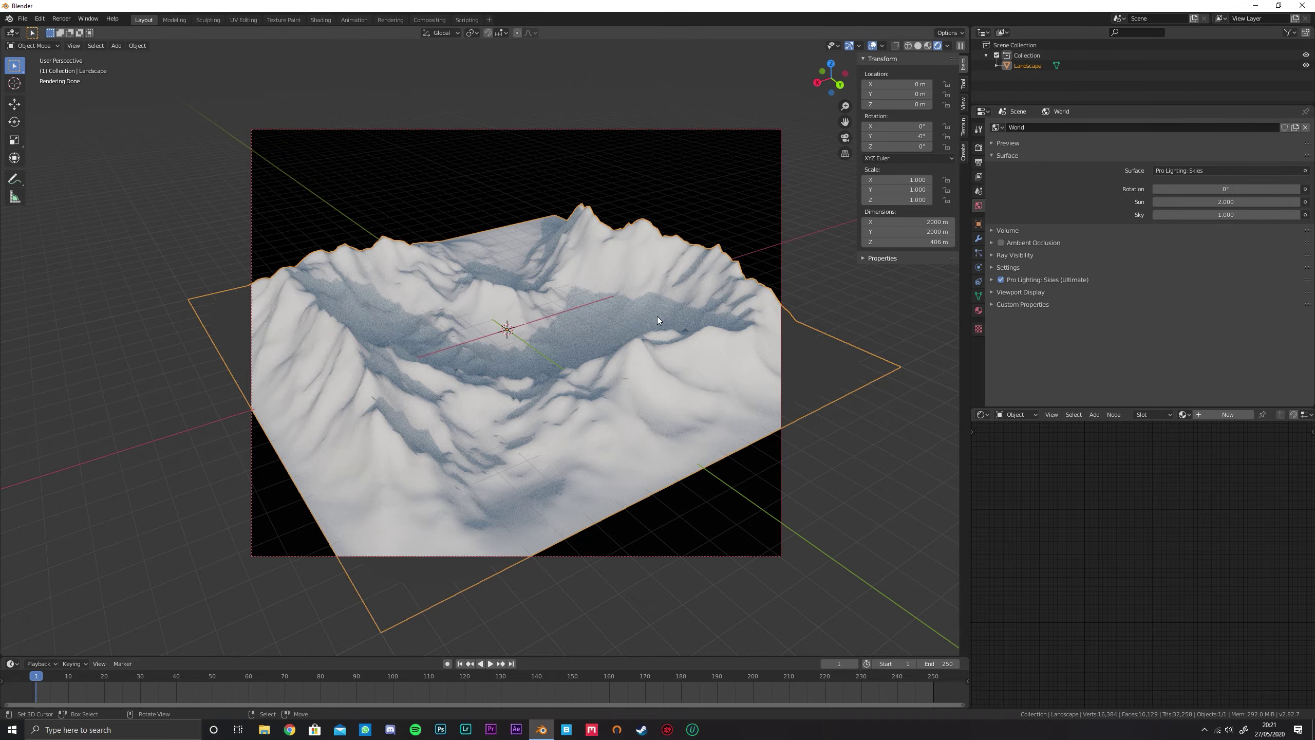
mouse_move(658, 316)
middle_mouse_down()
mouse_move(485, 297)
mouse_move(642, 310)
mouse_move(613, 296)
middle_mouse_up()
middle_click_drag(617, 360, 602, 357)
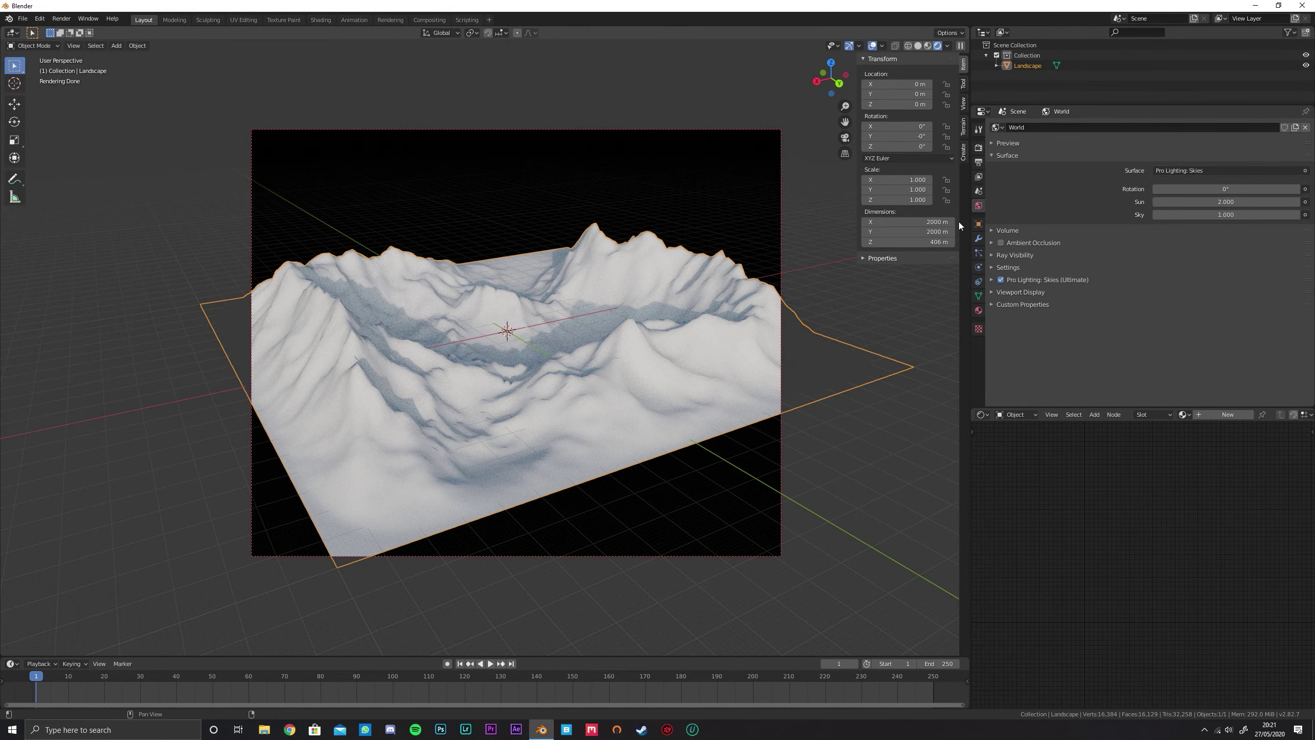
Add a True Terrain material to the landscape with Dirt008 as the ground and Dark011 as the rocks
left_click(963, 151)
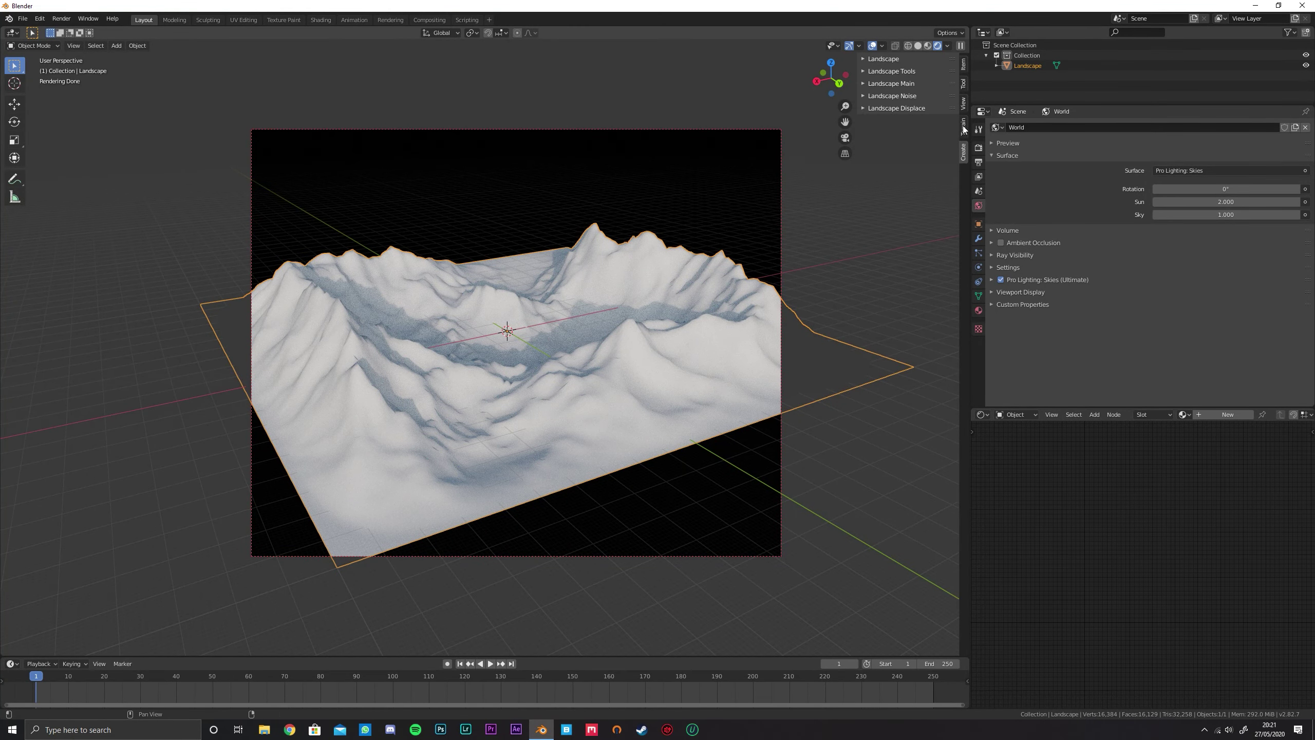
left_click(964, 127)
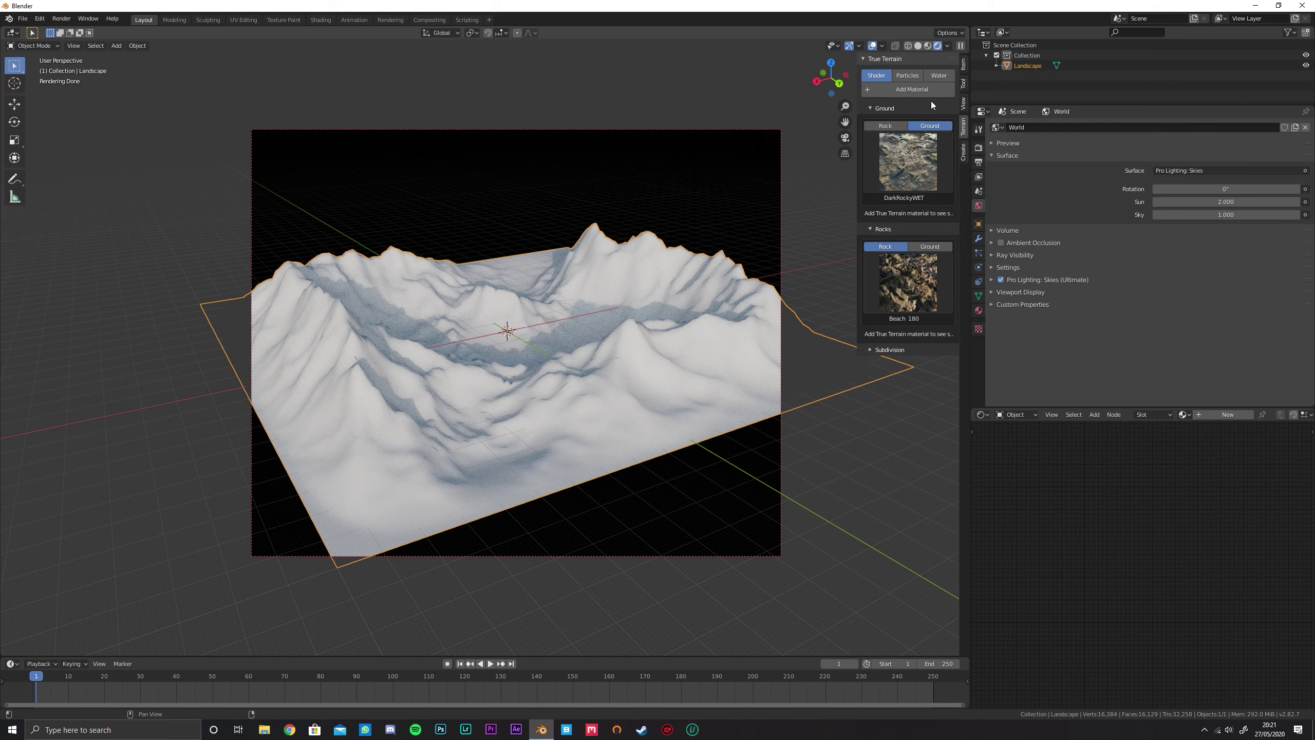
left_click(616, 340)
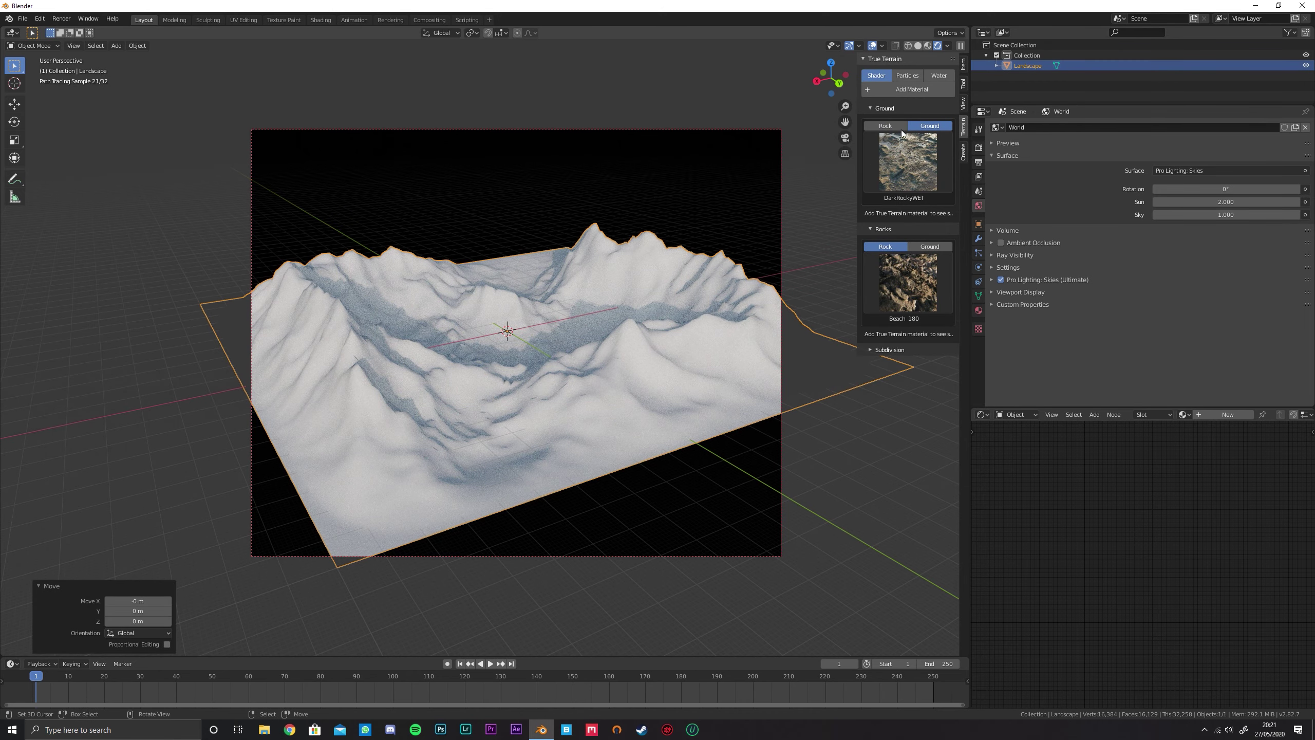
left_click(925, 152)
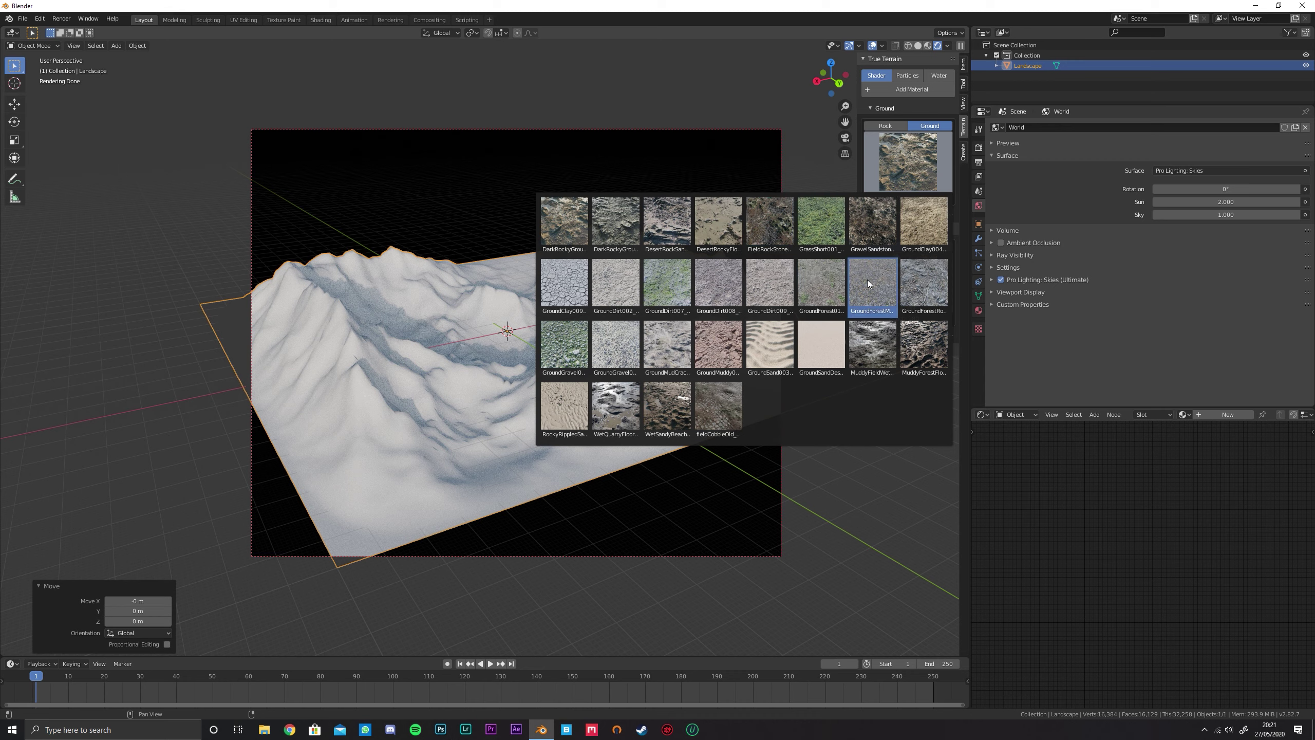
left_click(718, 281)
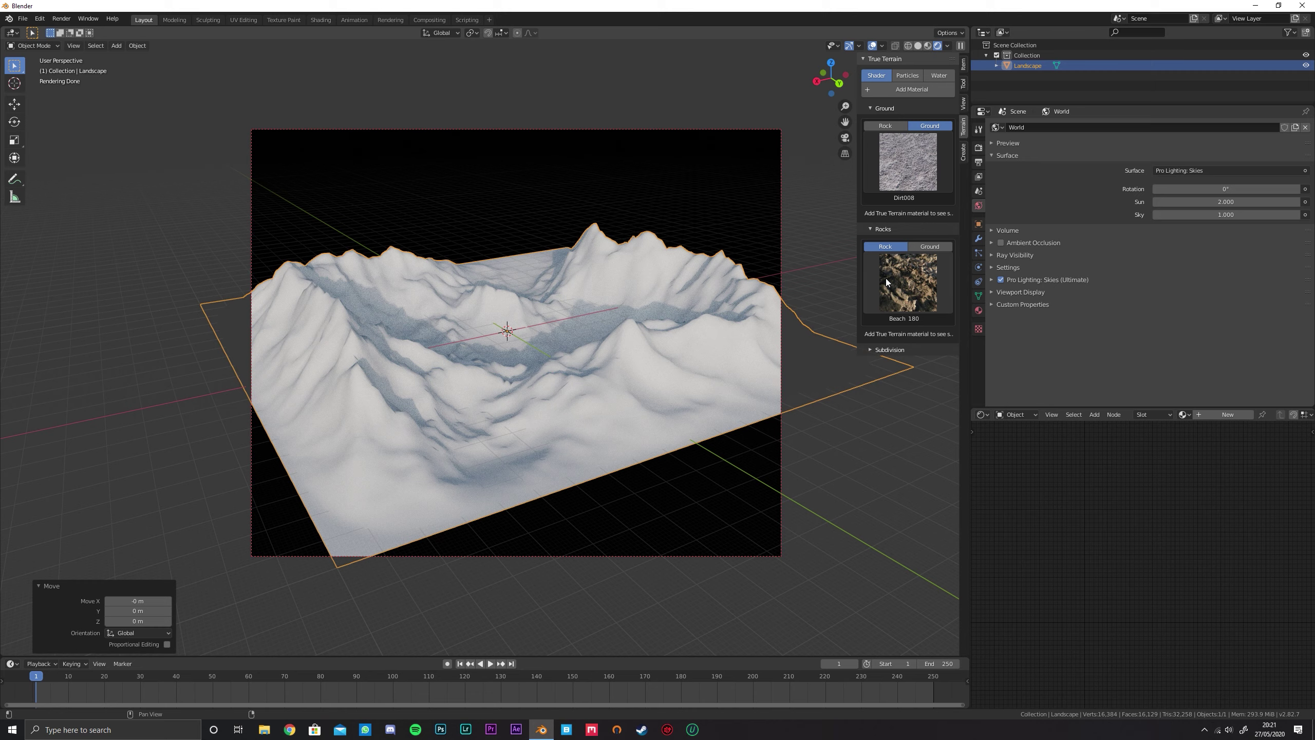
left_click(900, 280)
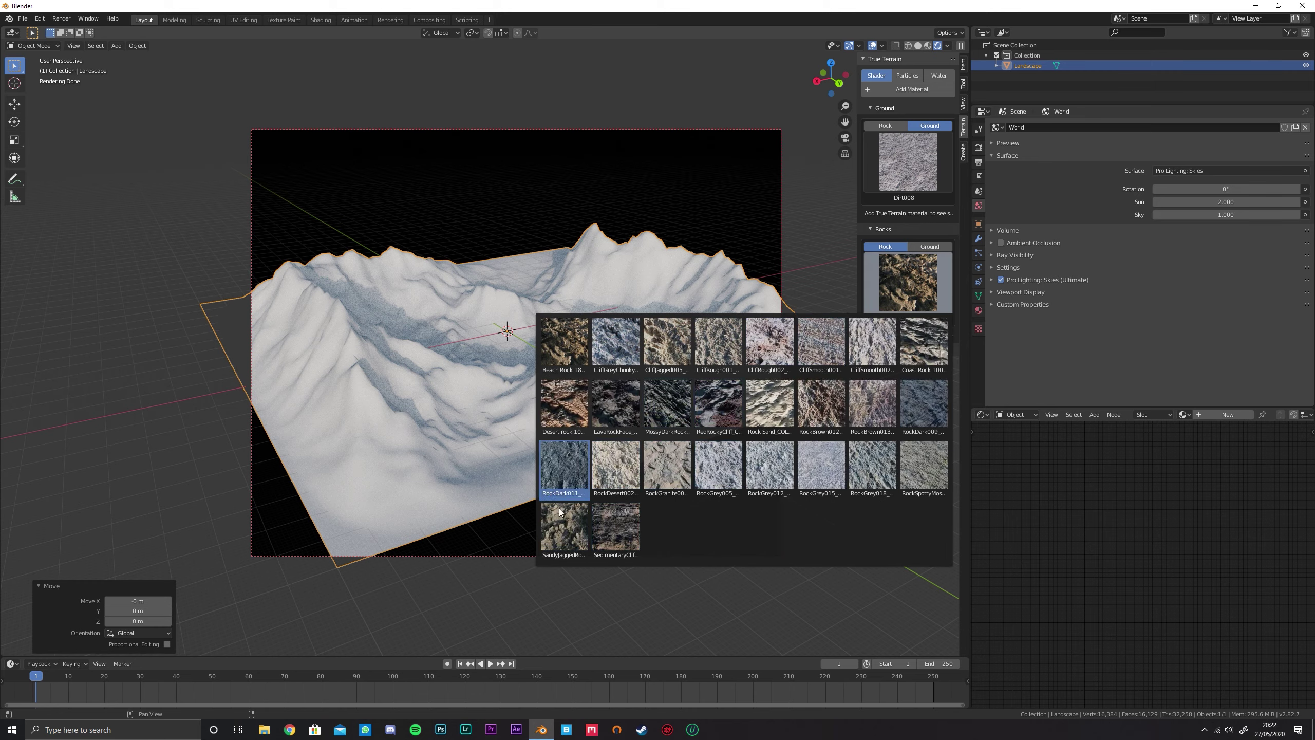
left_click(576, 452)
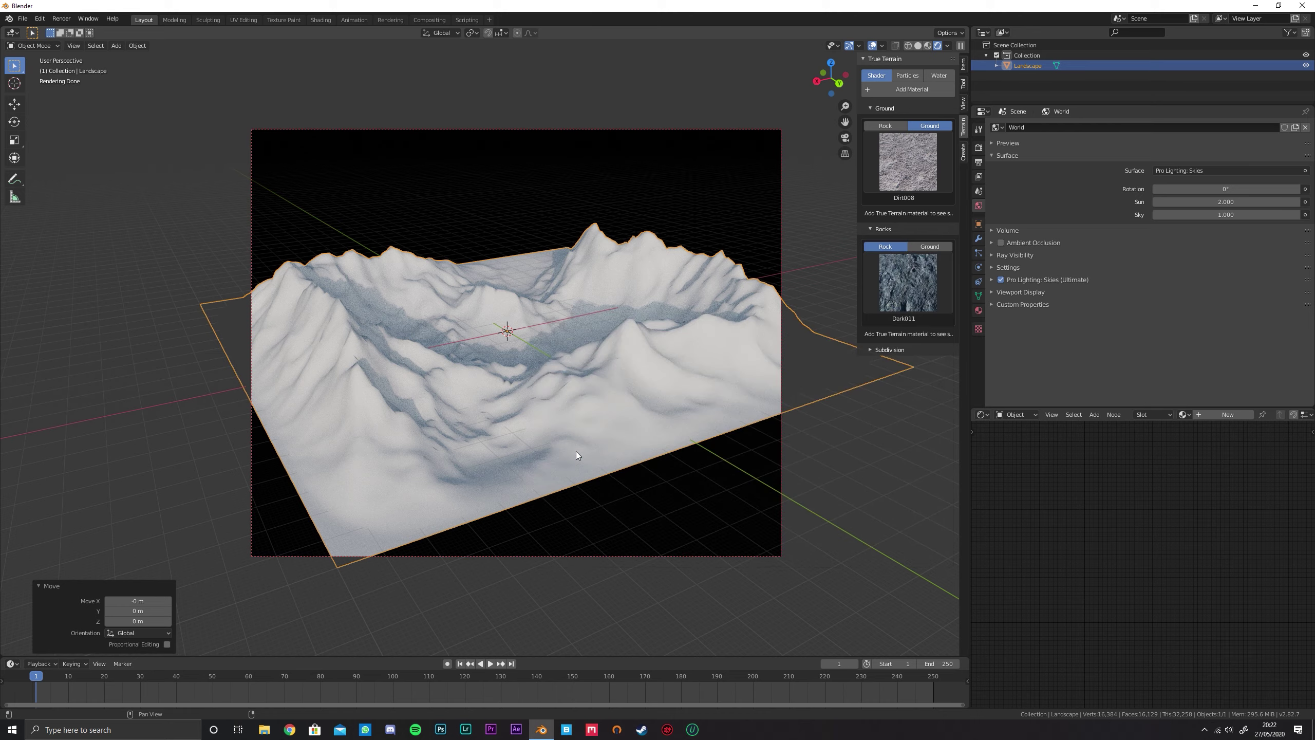
left_click(889, 88)
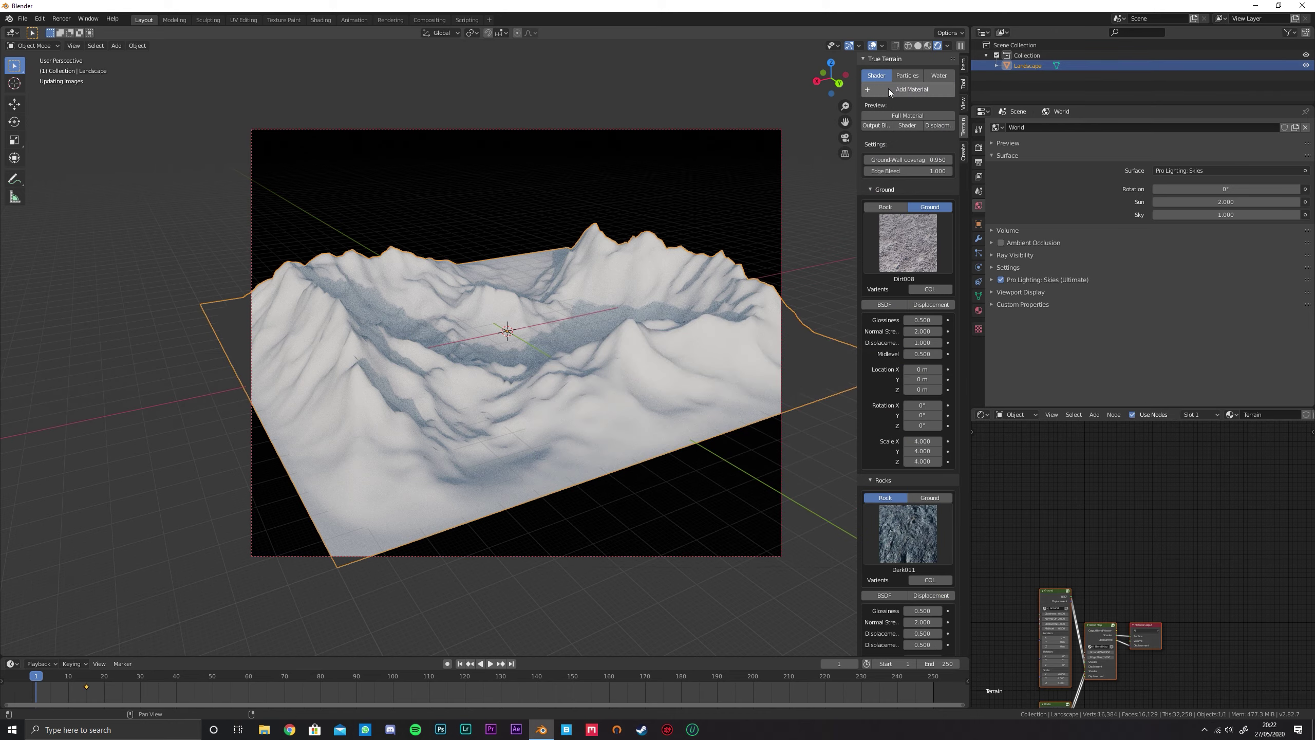
Set the landscape material's Ground-Wall coverage to 2.5
left_click(905, 159)
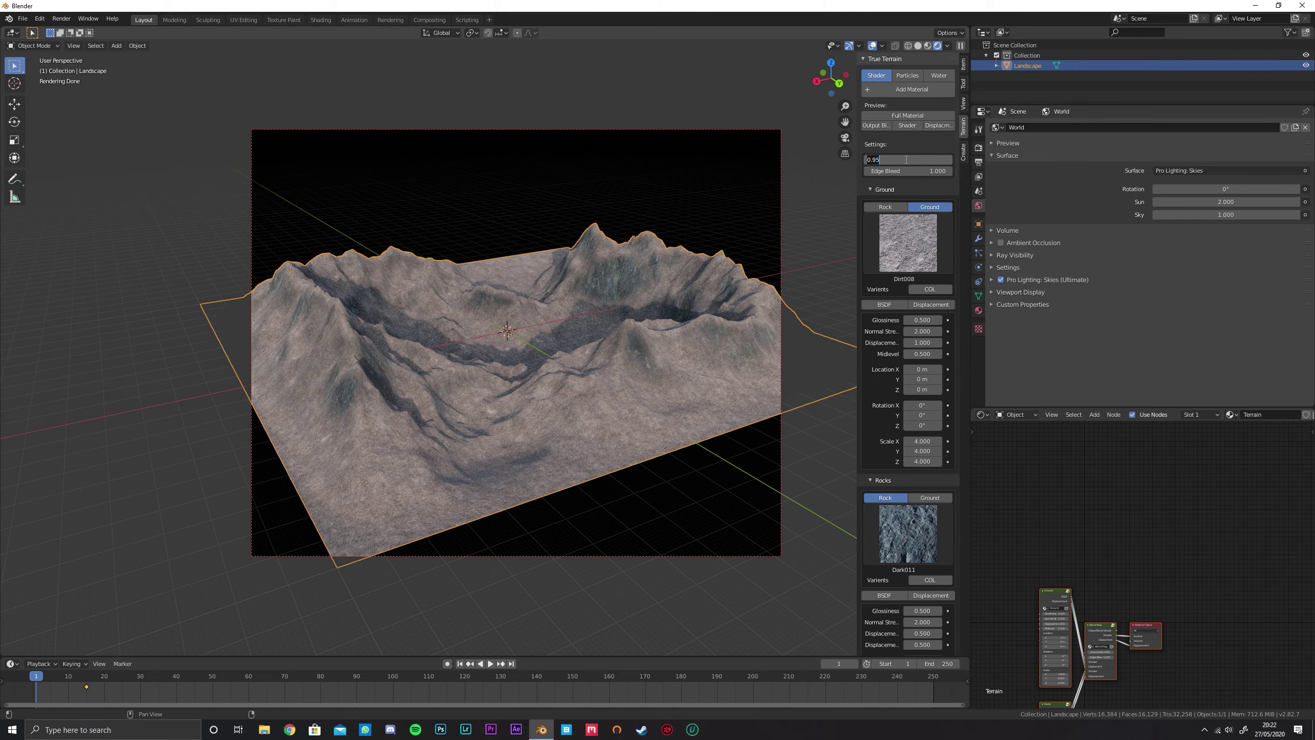
type("2.5")
key("Return")
mouse_move(604, 309)
middle_mouse_down()
mouse_move(651, 290)
mouse_move(477, 320)
mouse_move(619, 297)
mouse_move(597, 298)
mouse_move(713, 311)
middle_mouse_up()
scroll(594, 309, "up", 2)
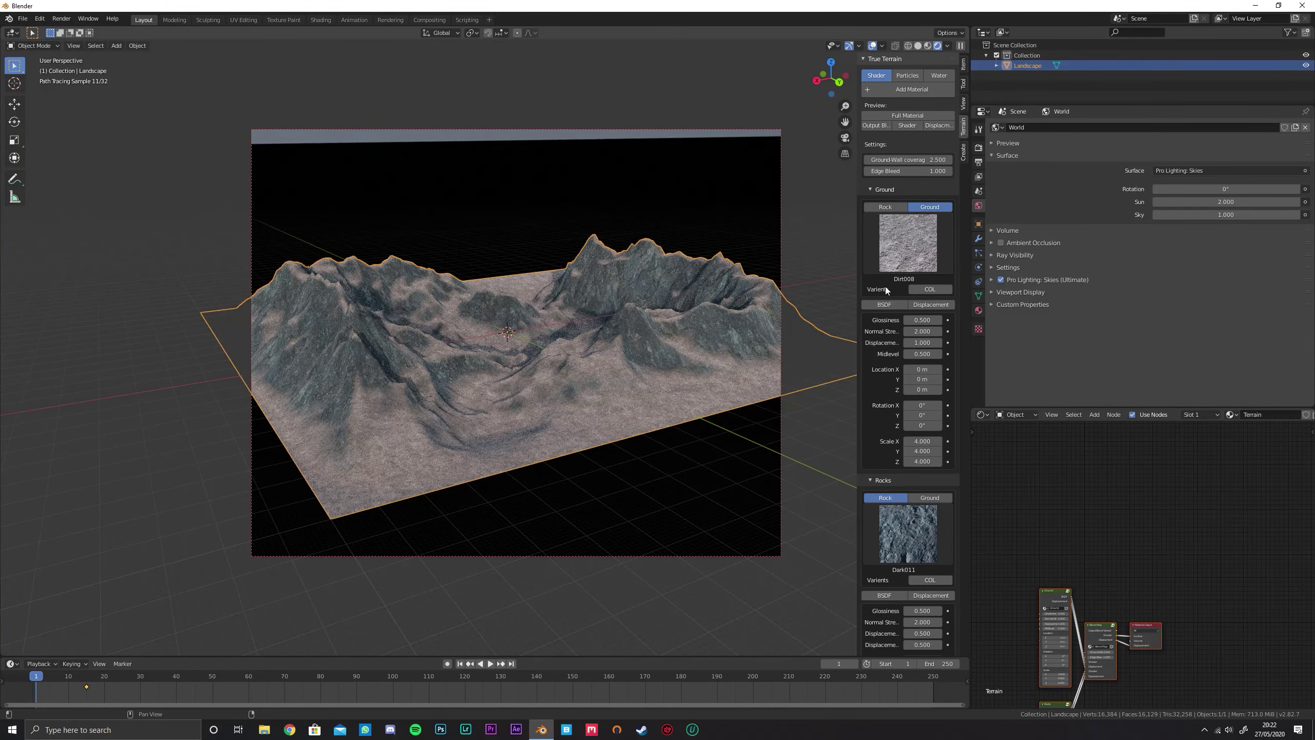
Add a cube at a point above the mountains and scale it by 50
left_click(656, 182)
key("shift+a")
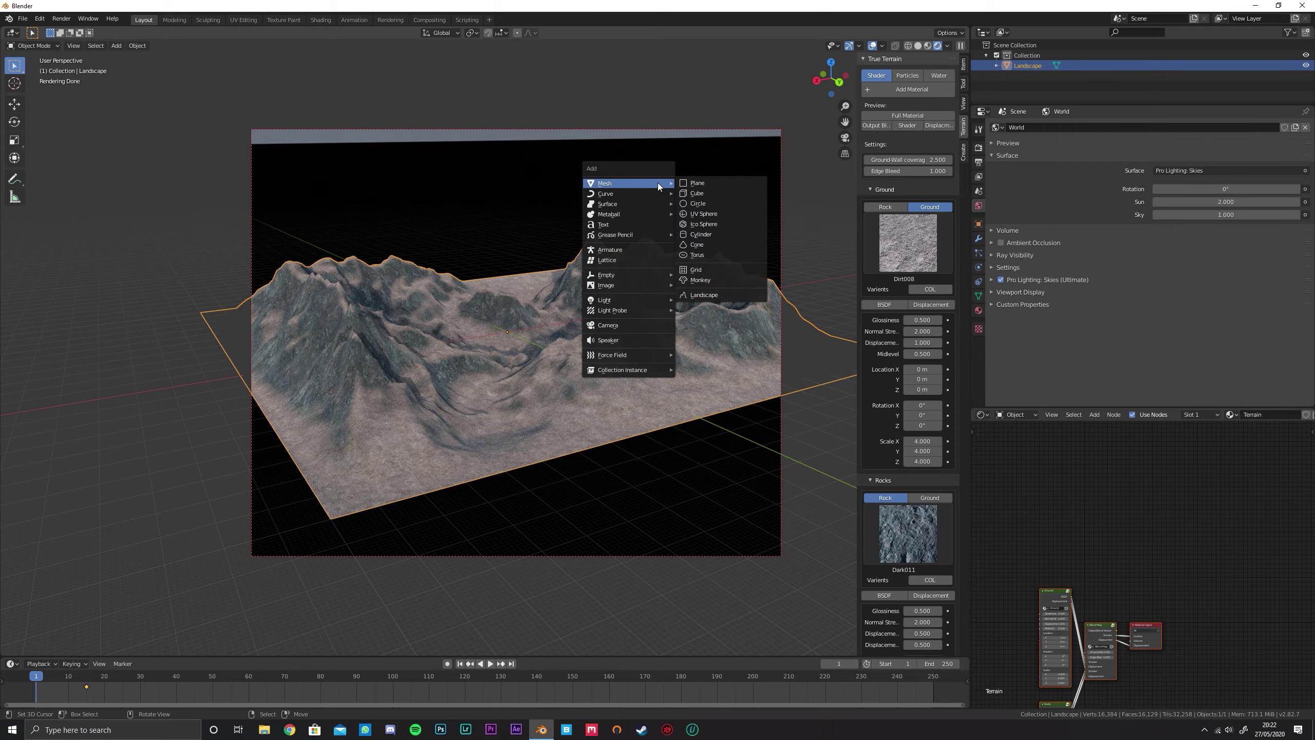
left_click(713, 191)
type("s50")
key("Return")
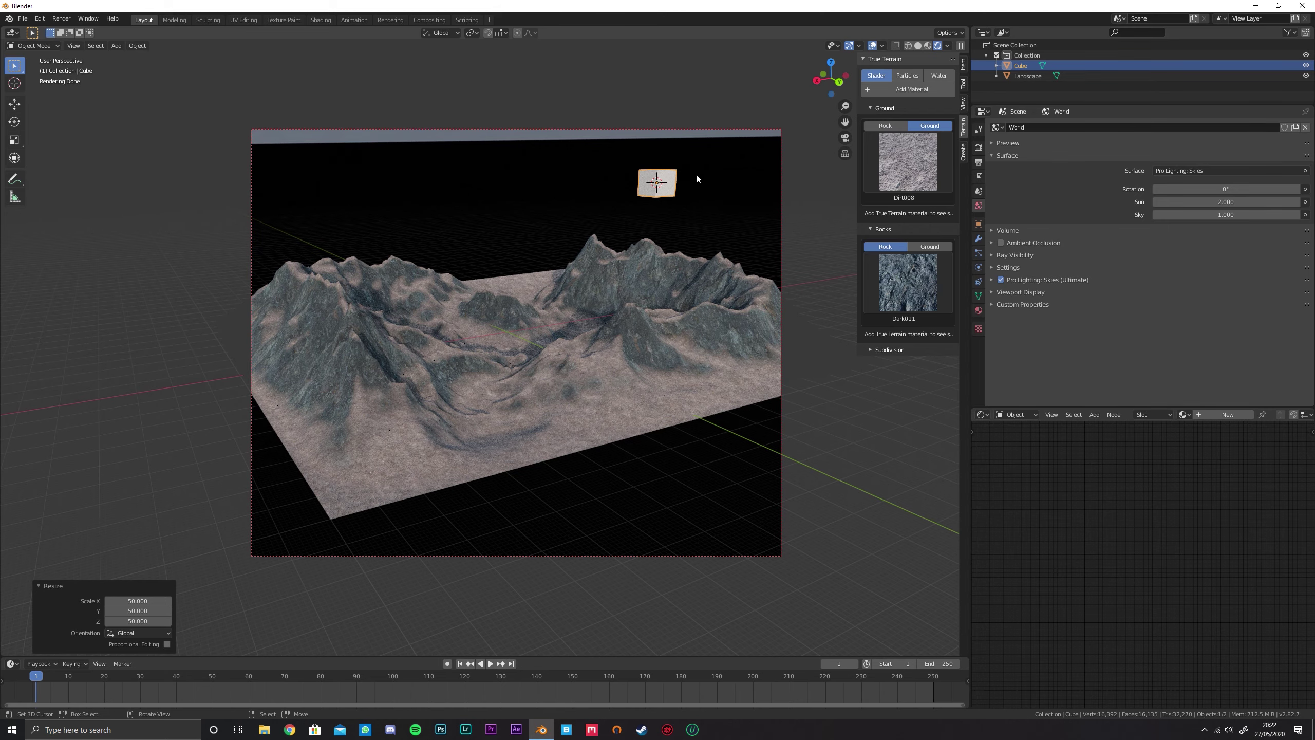
Change the landscape's ground texture to GrassShort001
left_click(614, 321)
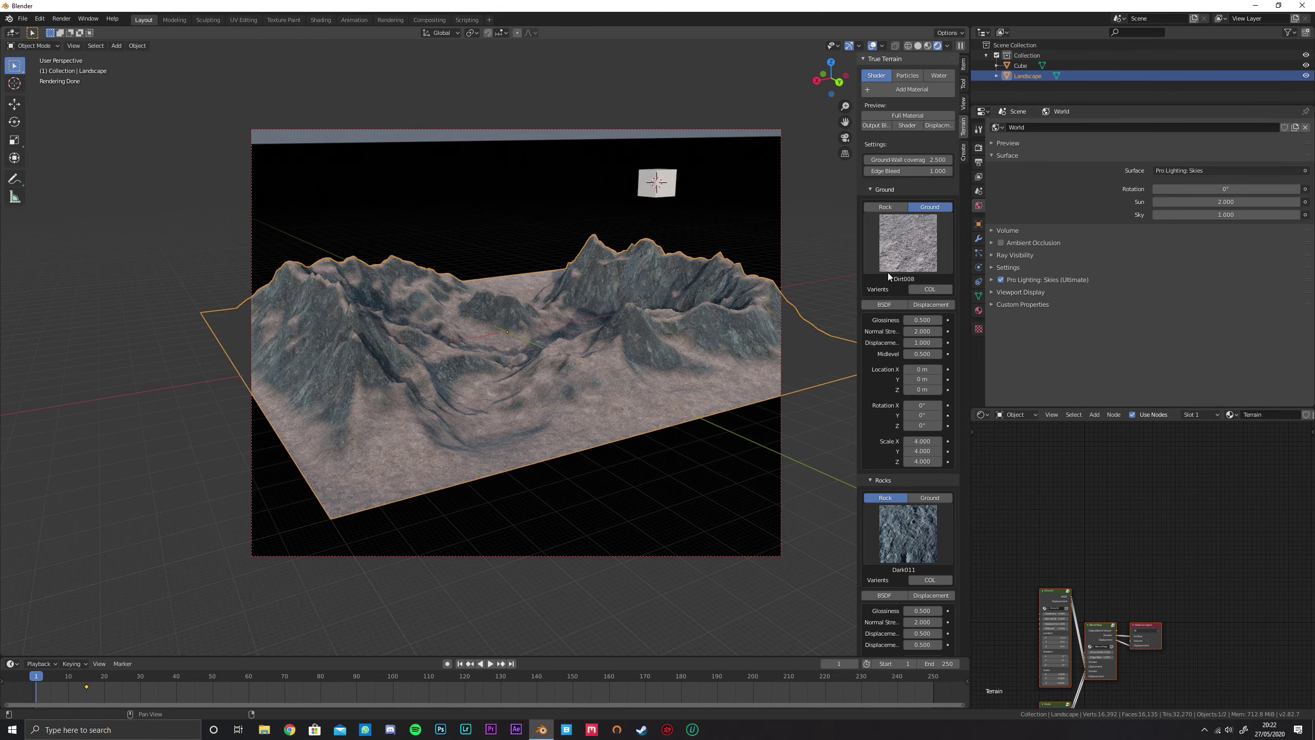
mouse_move(624, 330)
middle_mouse_down()
mouse_move(519, 358)
mouse_move(589, 330)
middle_mouse_up()
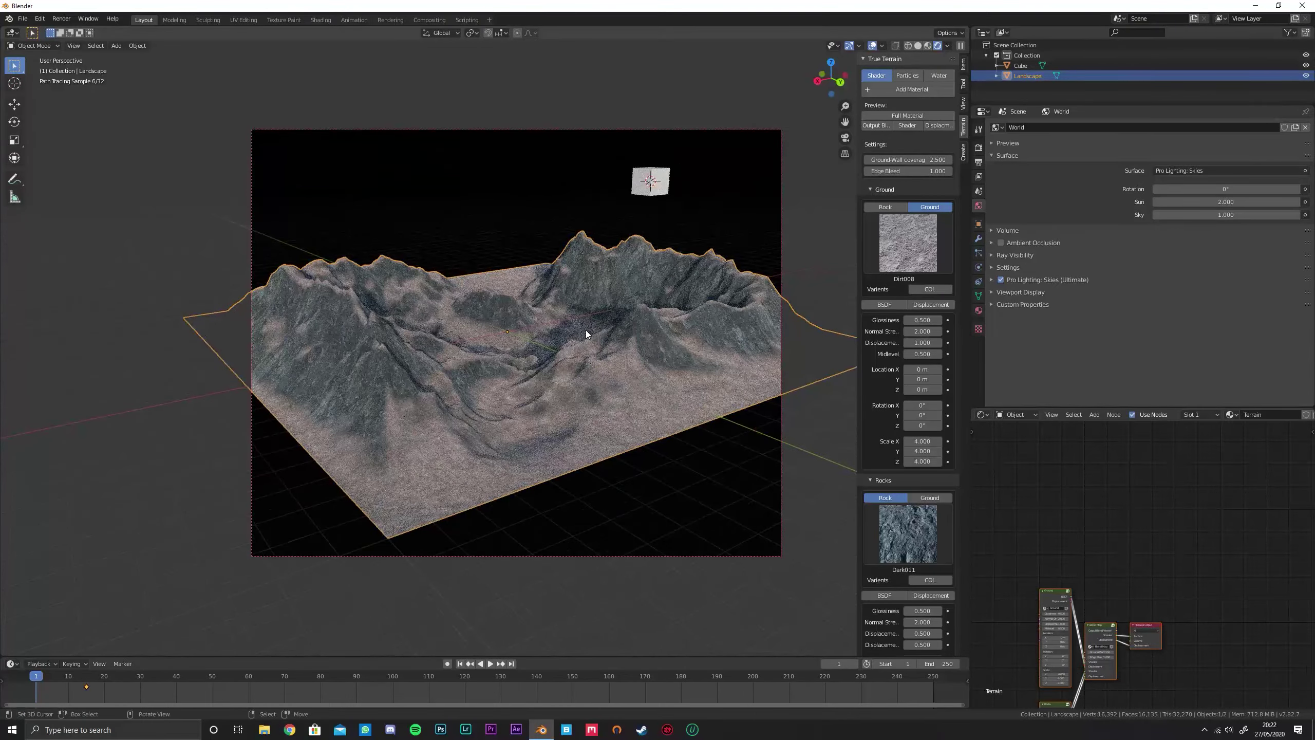
left_click(914, 247)
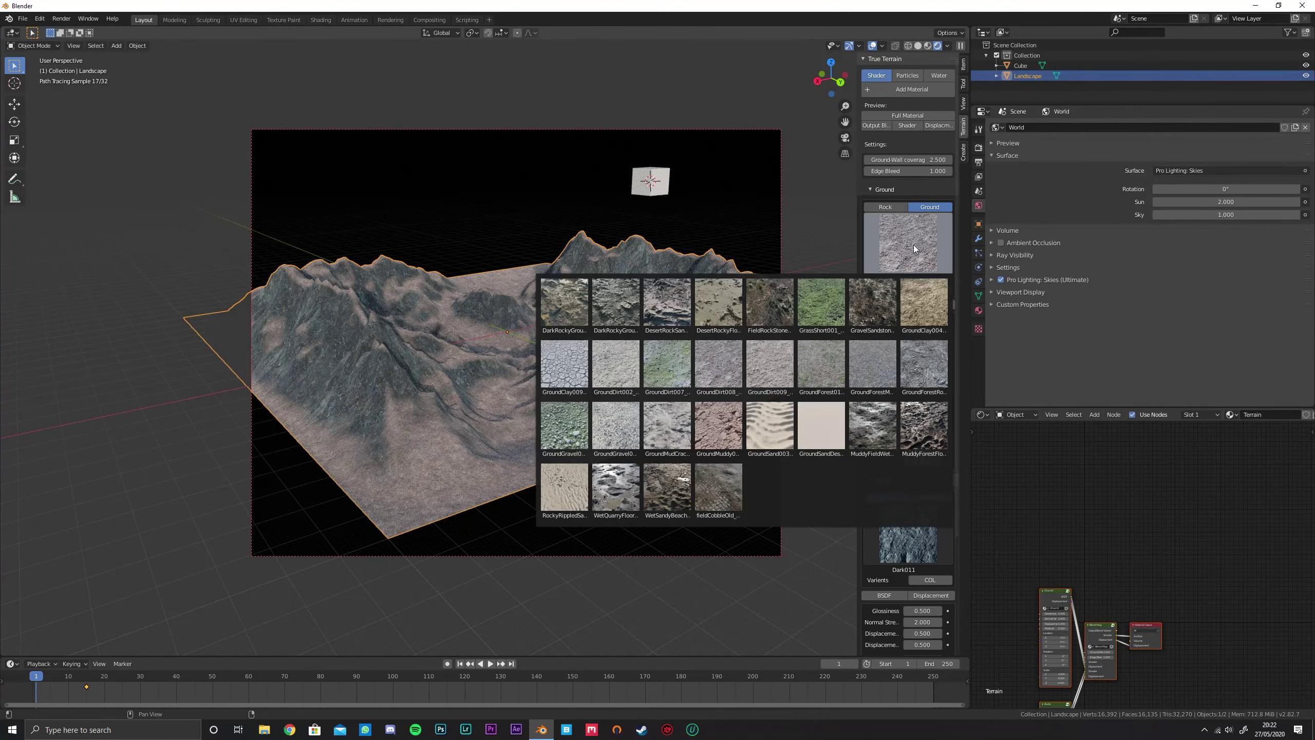
left_click(816, 310)
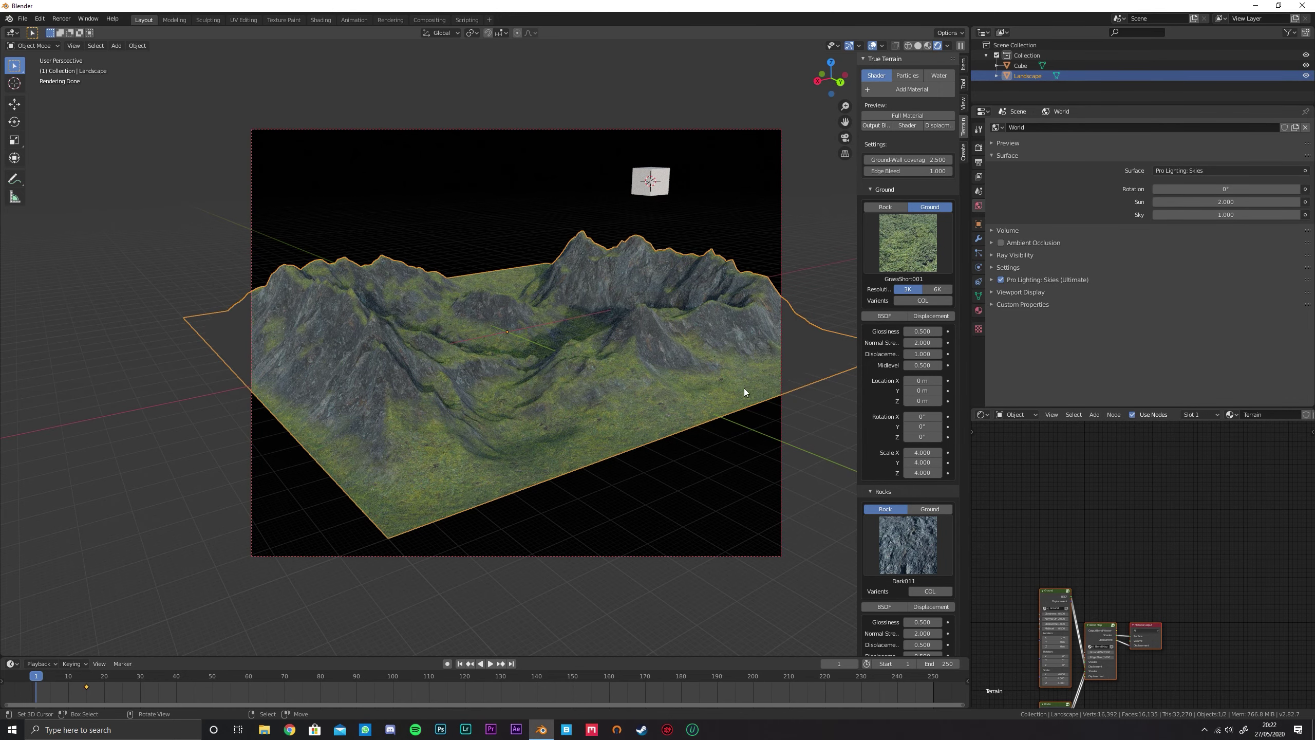
Add a True Terrain material to the cube with FieldRockStoney as the ground and SandyJagged101 as the rocks
left_click(652, 172)
left_click(914, 149)
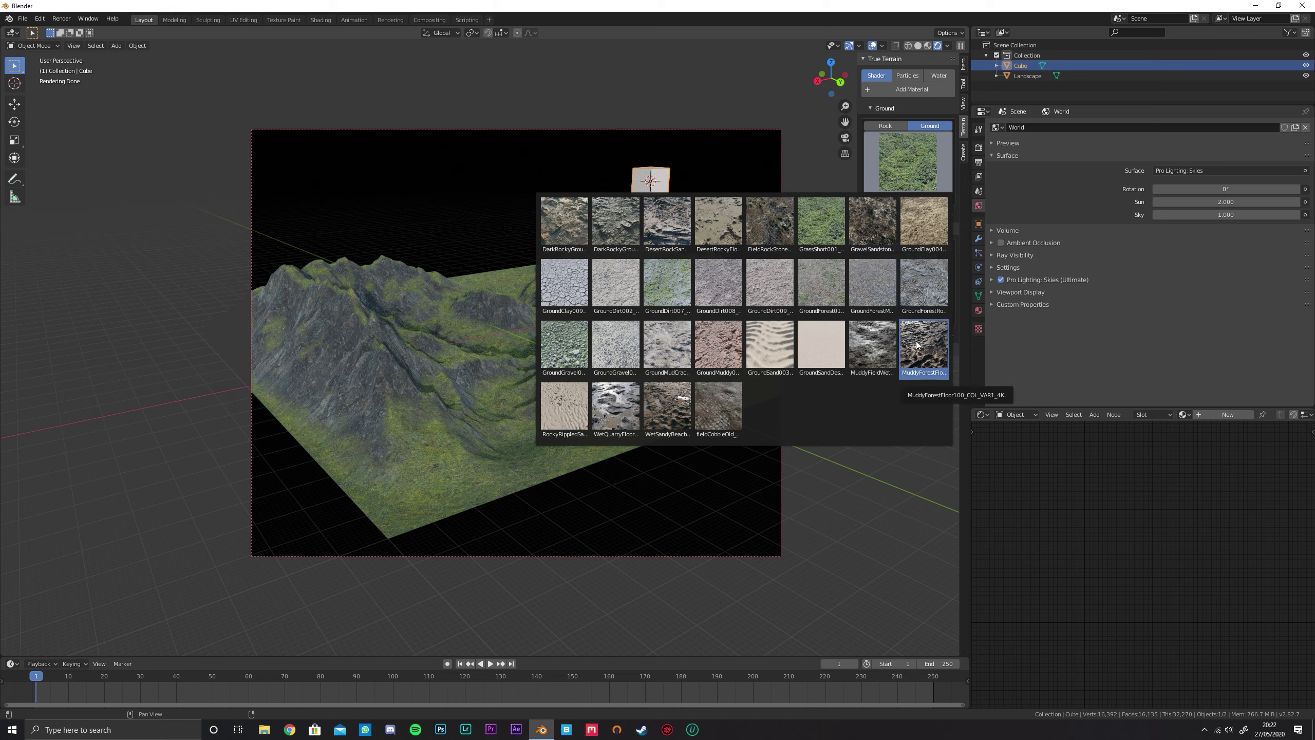
left_click(775, 225)
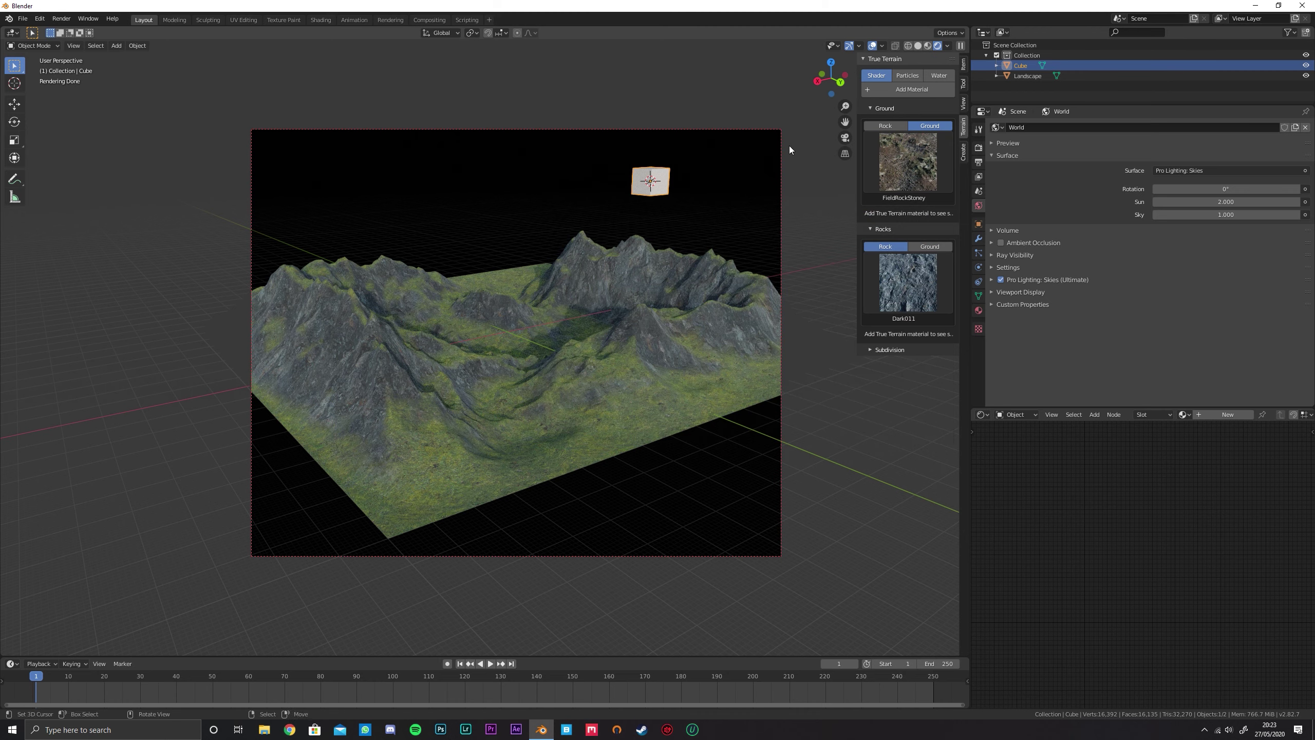
left_click(907, 287)
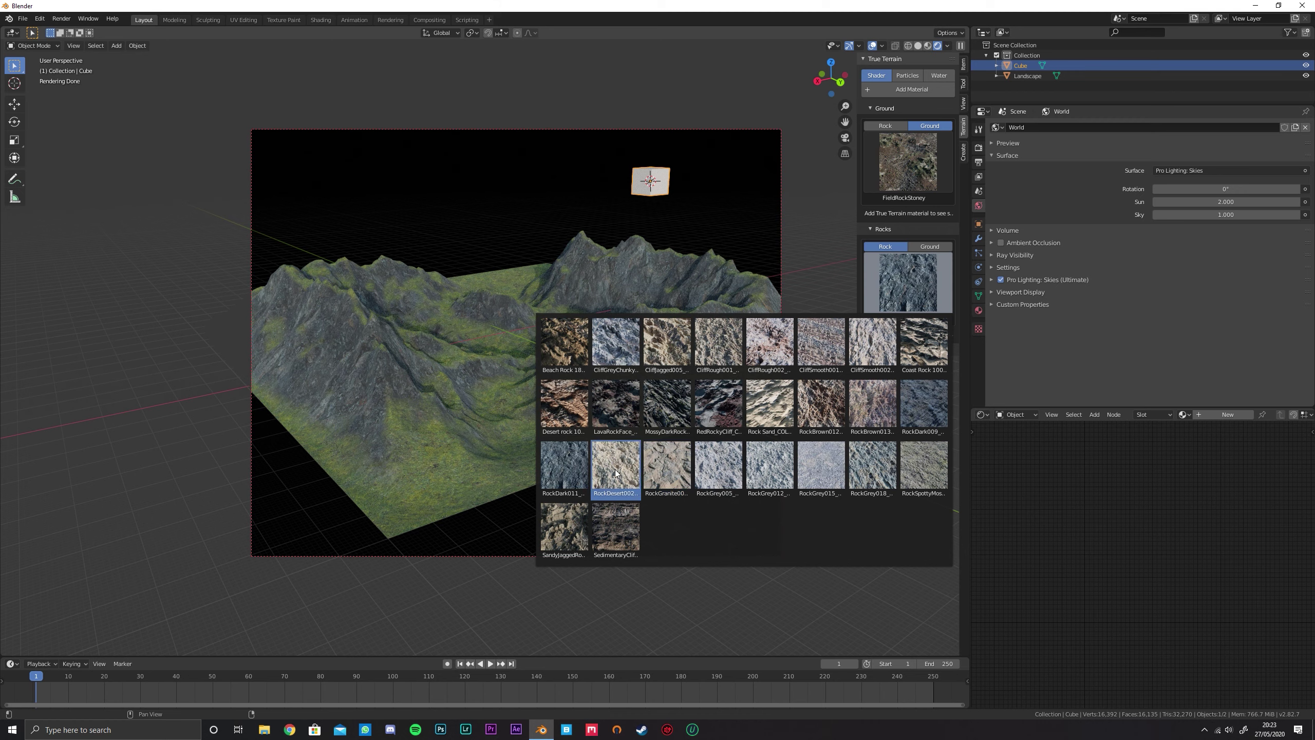
left_click(564, 527)
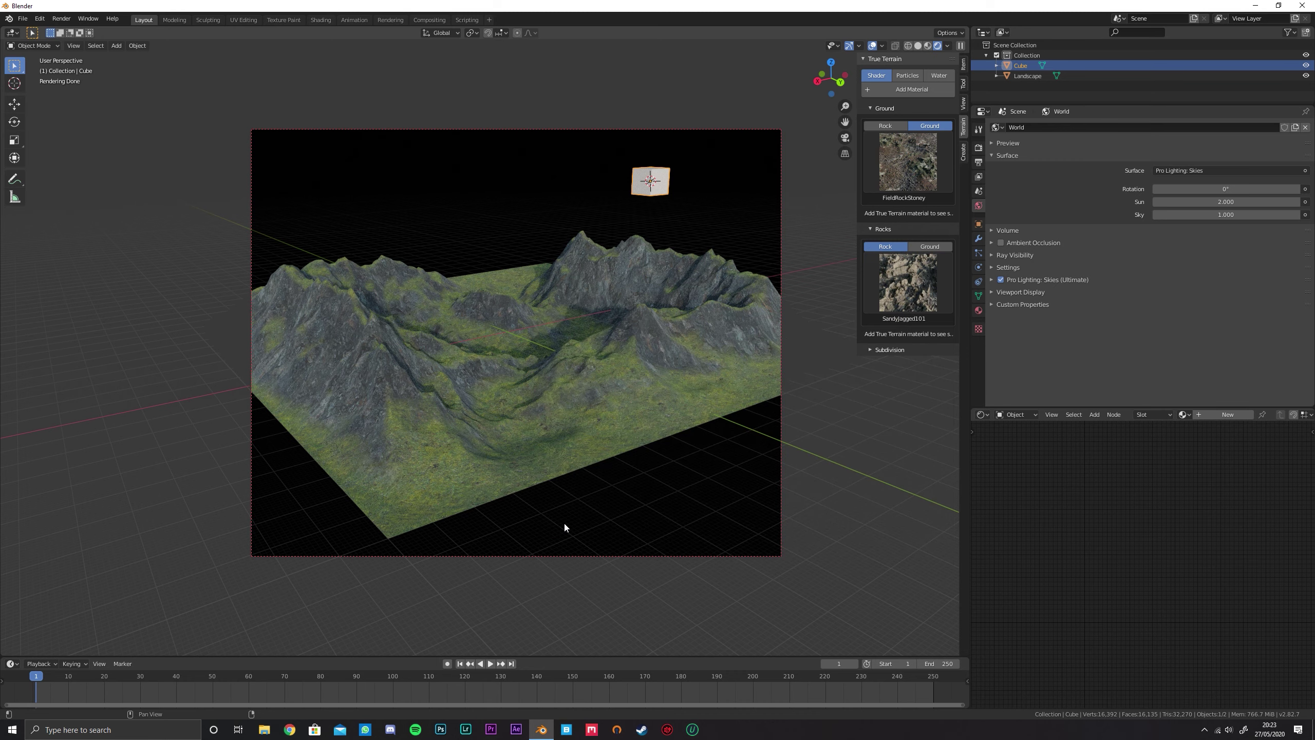
left_click(907, 90)
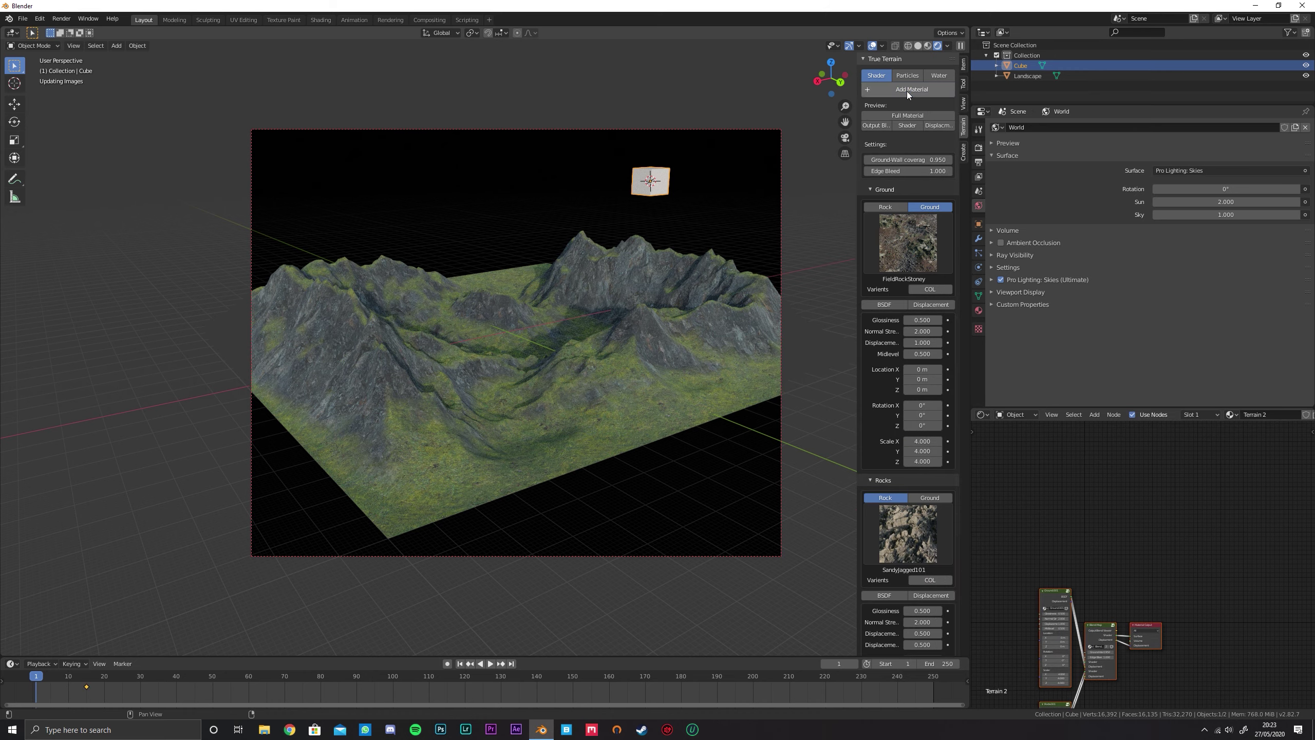
Apply the cube's scale and open its material properties
key("ctrl+a")
left_click(645, 203)
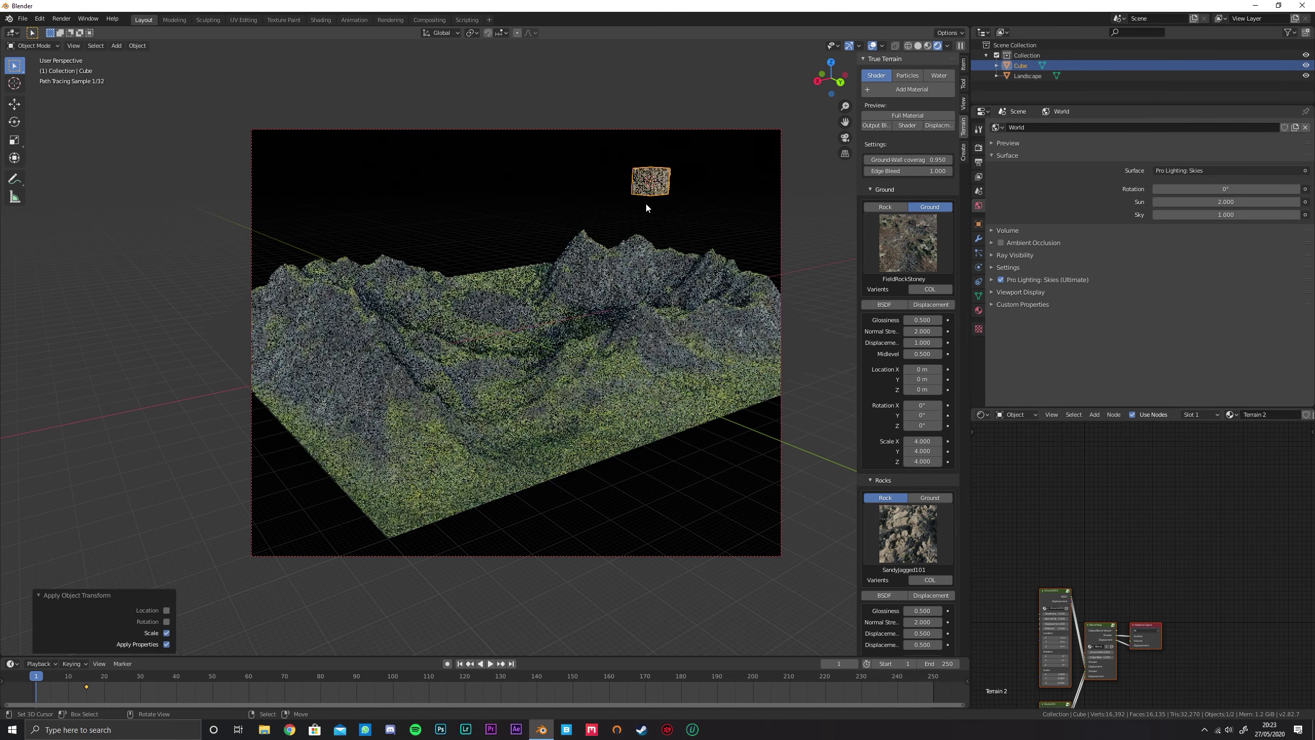
right_click(664, 296)
right_click(662, 176)
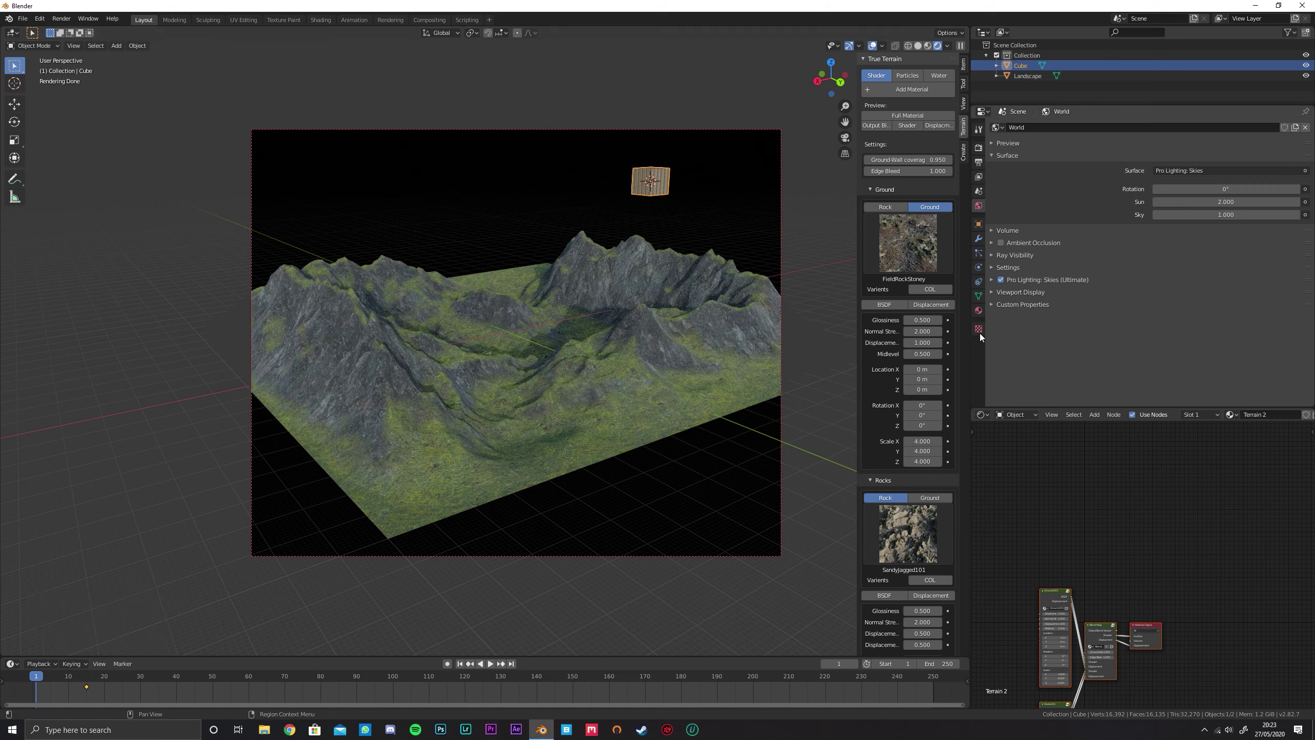
left_click(978, 310)
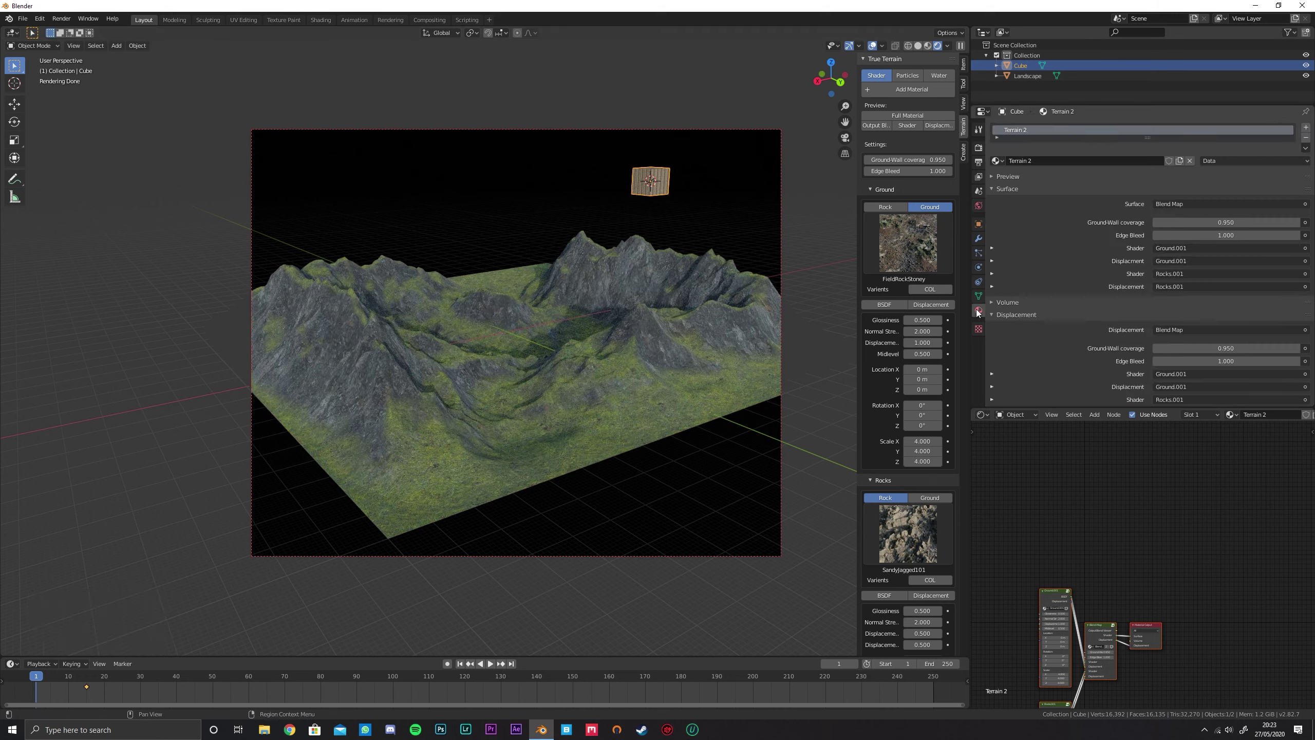
Preview the Ground.001 group directly through the material output in the cube's Terrain 2 node tree
left_click(696, 329)
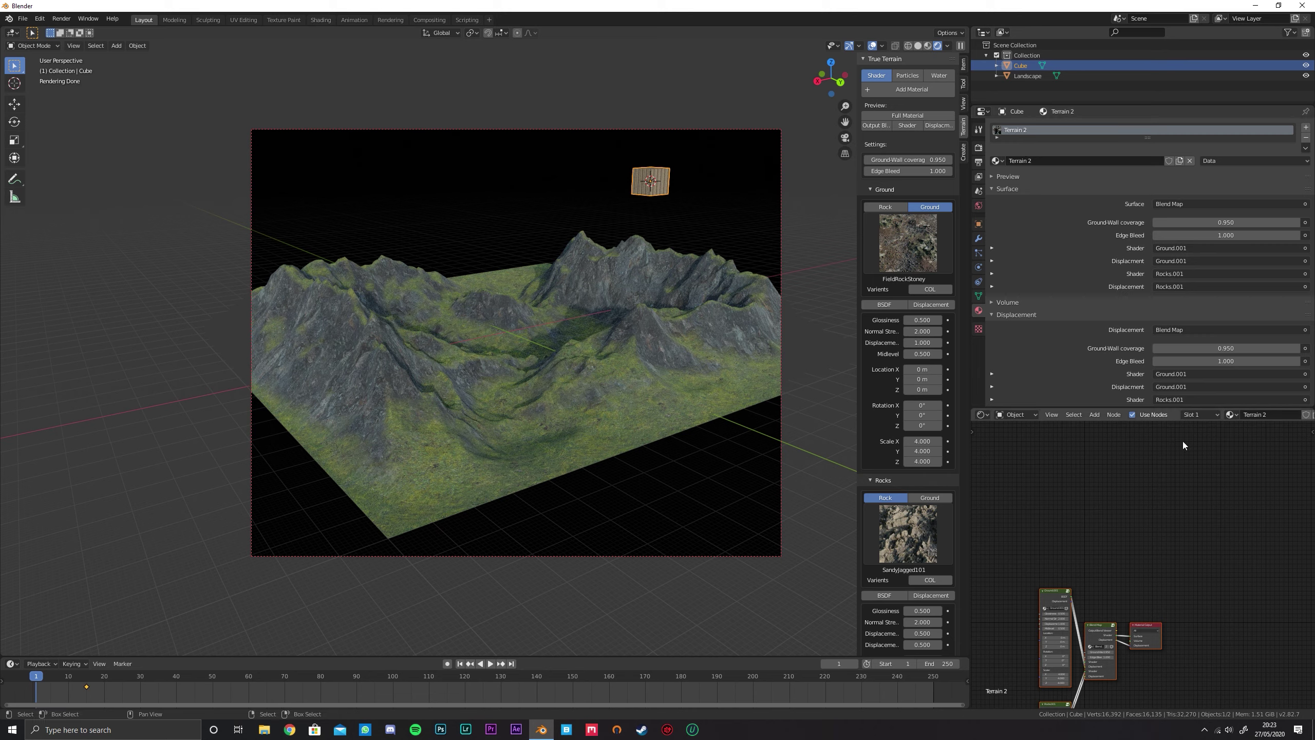
middle_click_drag(1077, 541, 1079, 446)
scroll(1118, 476, "up", 5)
scroll(1118, 474, "up", 3)
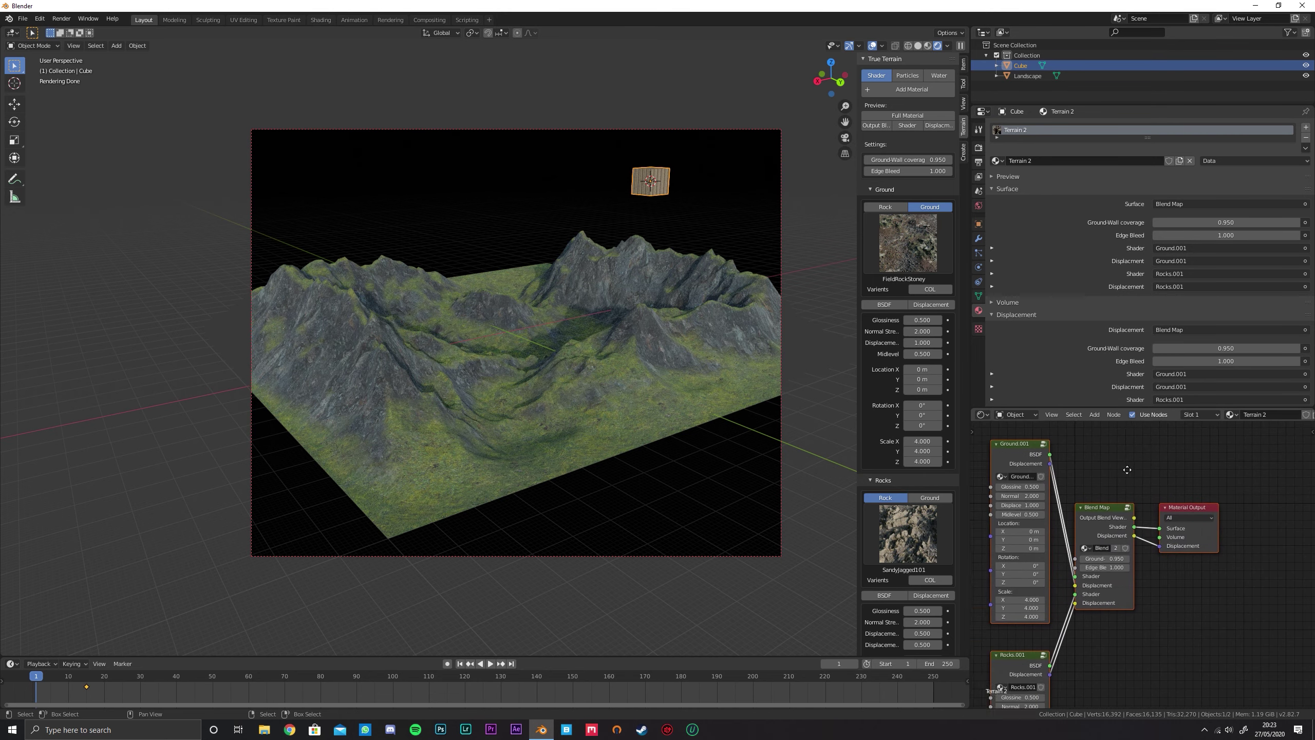
left_click(1064, 462, "ctrl+shift")
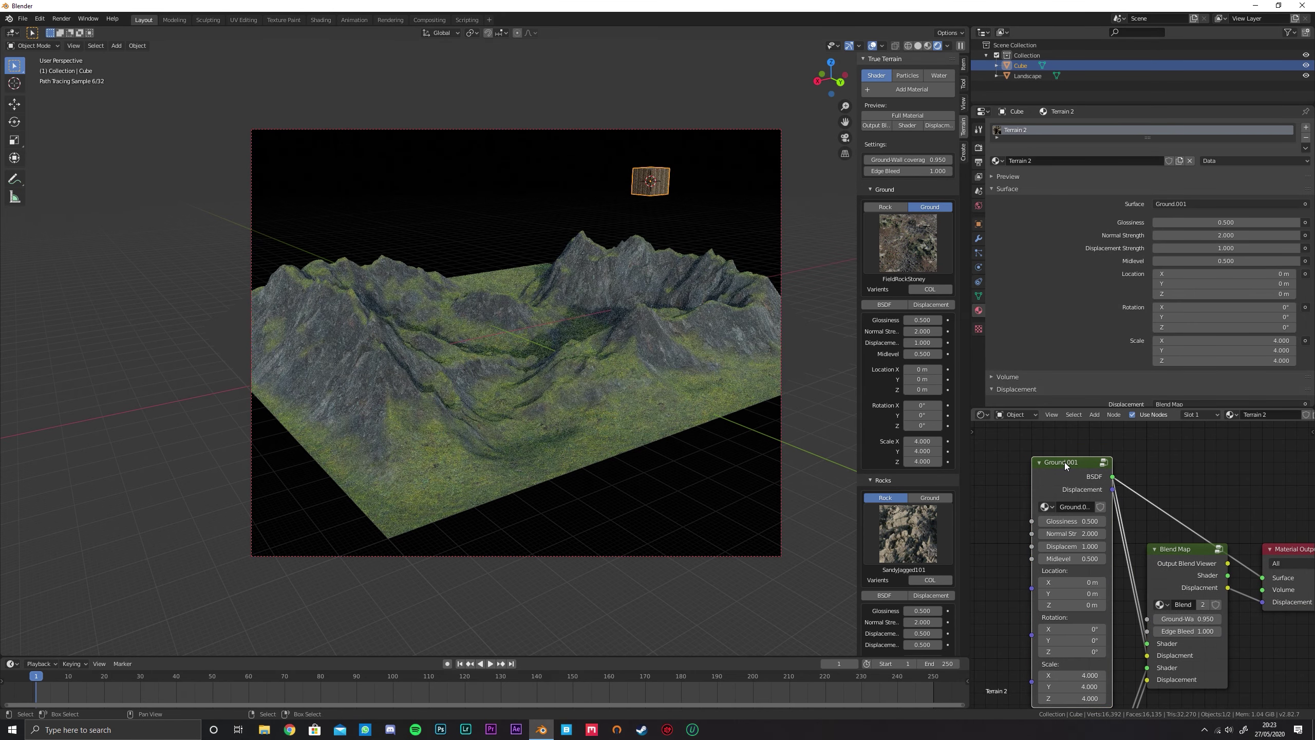
scroll(1064, 463, "down", 1)
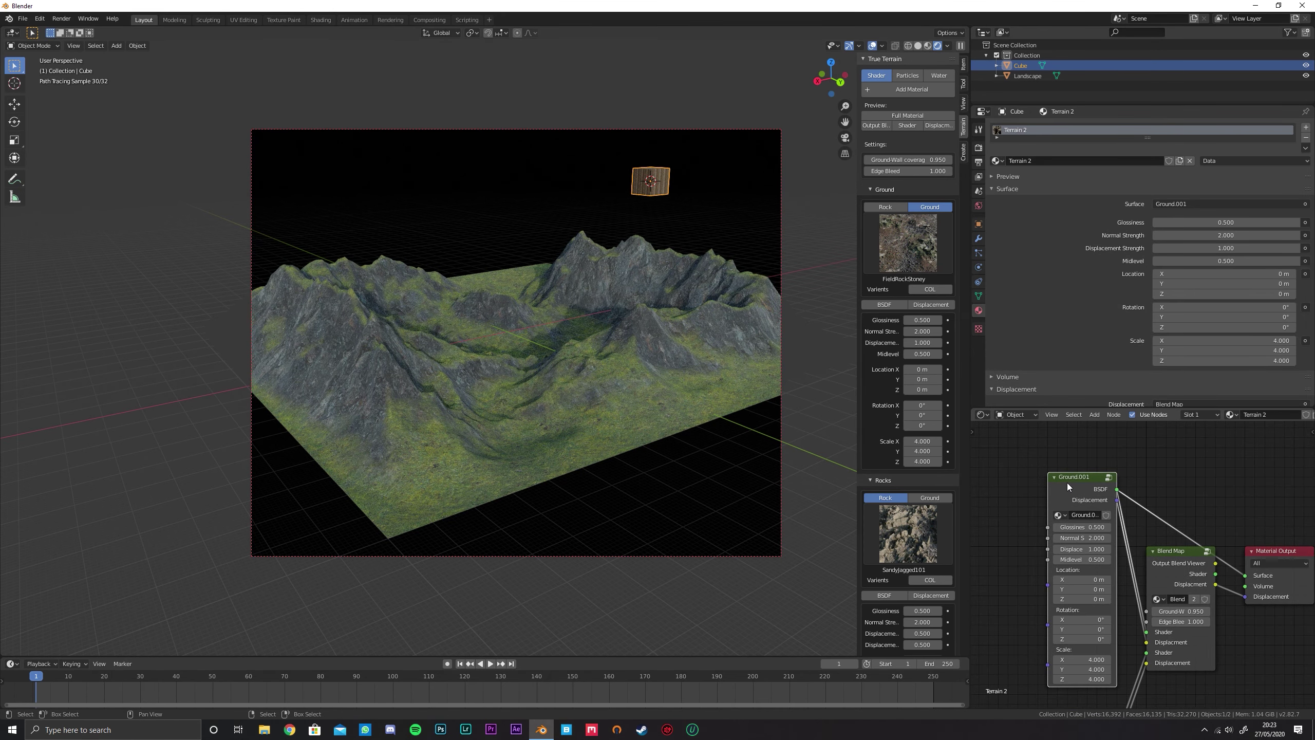
Copy the cube's Ground.001 group into the landscape's Terrain node tree and place it above the existing Ground group
left_click(670, 334)
scroll(1093, 484, "down", 1)
scroll(1107, 519, "down", 1)
middle_click_drag(1112, 543, 1086, 470)
key("g")
left_click(1082, 450)
Move the Blend Map and Material Output nodes farther right to make room beside the Ground and Rocks groups
left_click(1083, 526)
left_click(1155, 536, "shift")
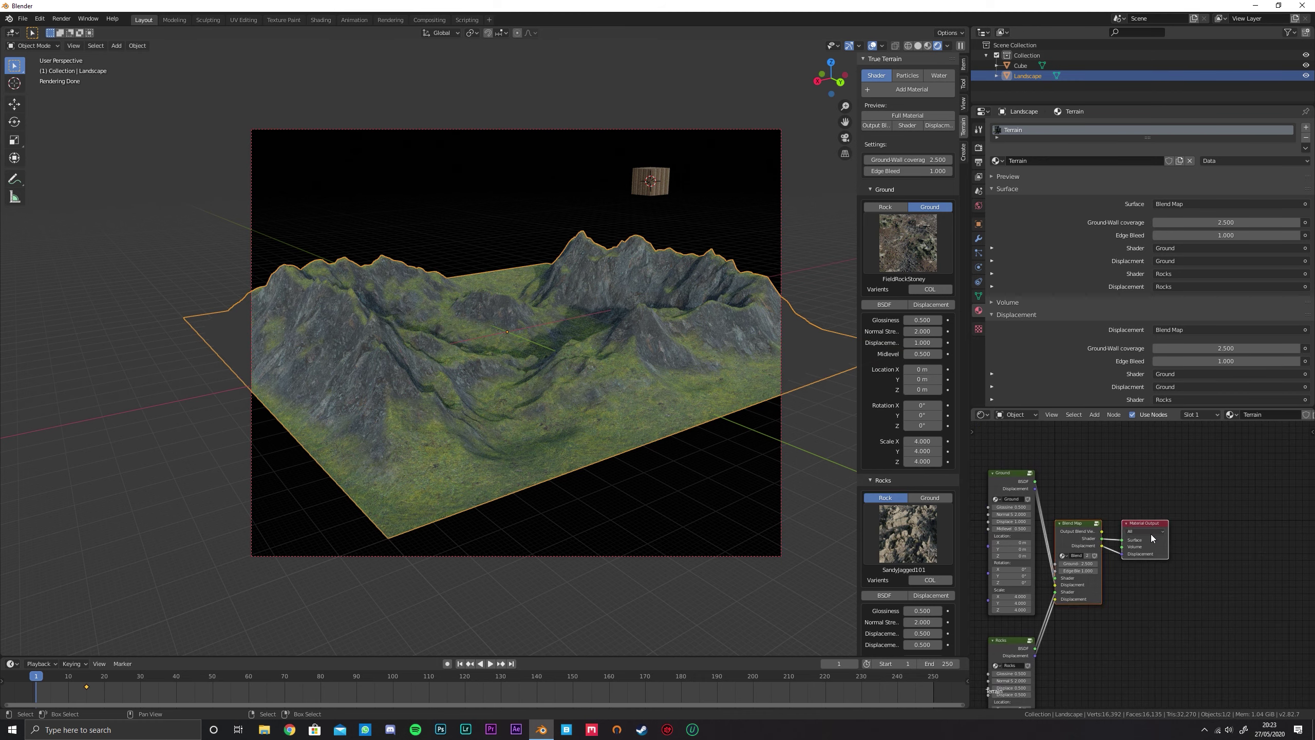
scroll(1158, 555, "down", 4)
middle_click_drag(1160, 559, 1123, 543)
key("g")
left_click(1272, 539)
Preview the copied Ground.001 group on the landscape's surface
middle_click_drag(1098, 485, 1163, 521)
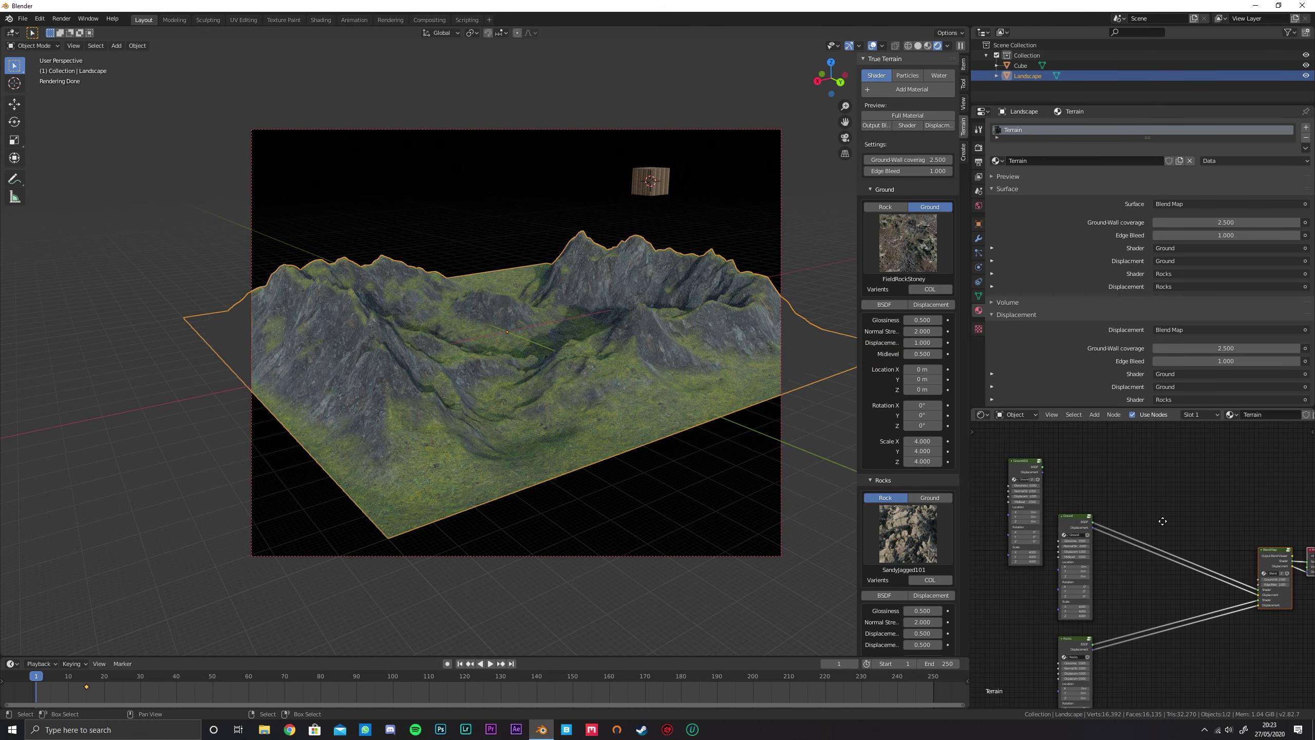
scroll(1081, 472, "up", 3)
left_click(1024, 435, "ctrl+shift")
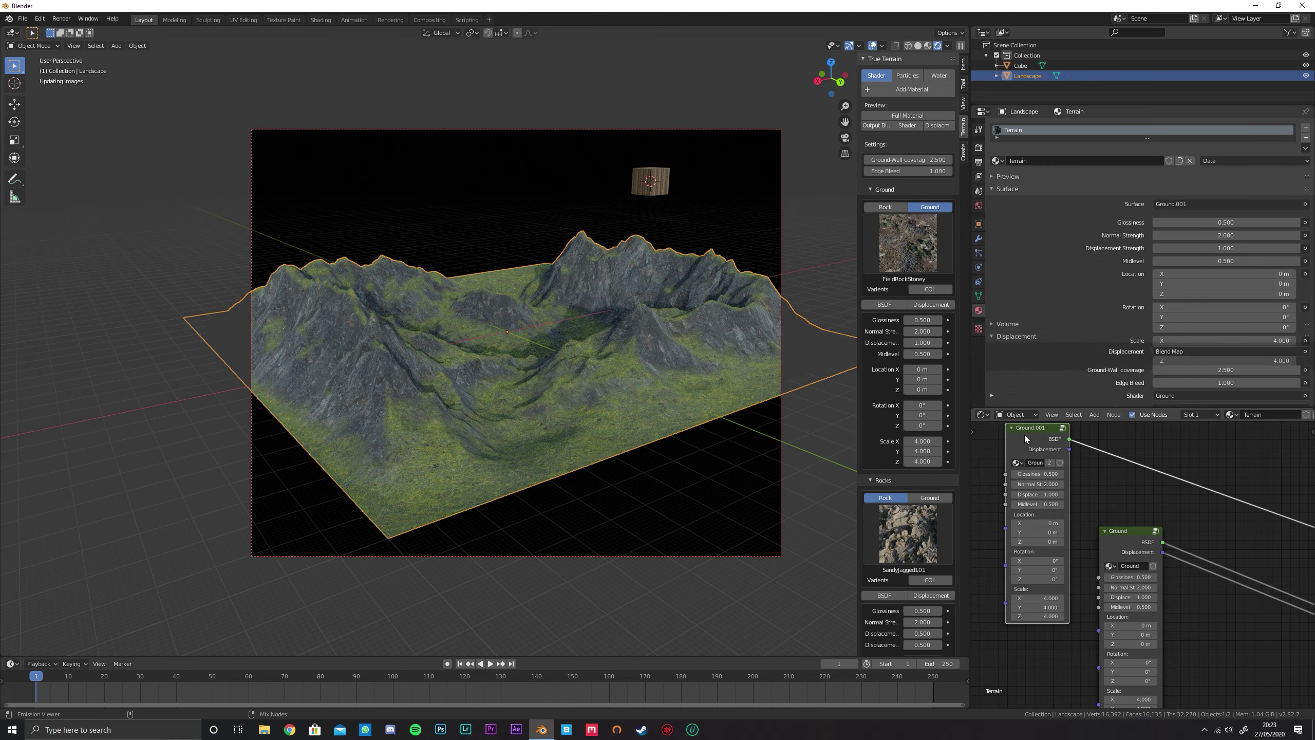
Set the Ground.001 group's scale to 10 on X, Y and Z in the landscape's material
scroll(1121, 493, "up", 5)
middle_click_drag(1103, 569, 1163, 541)
scroll(1190, 583, "up", 3)
left_click(1065, 541)
type("10")
key("Tab")
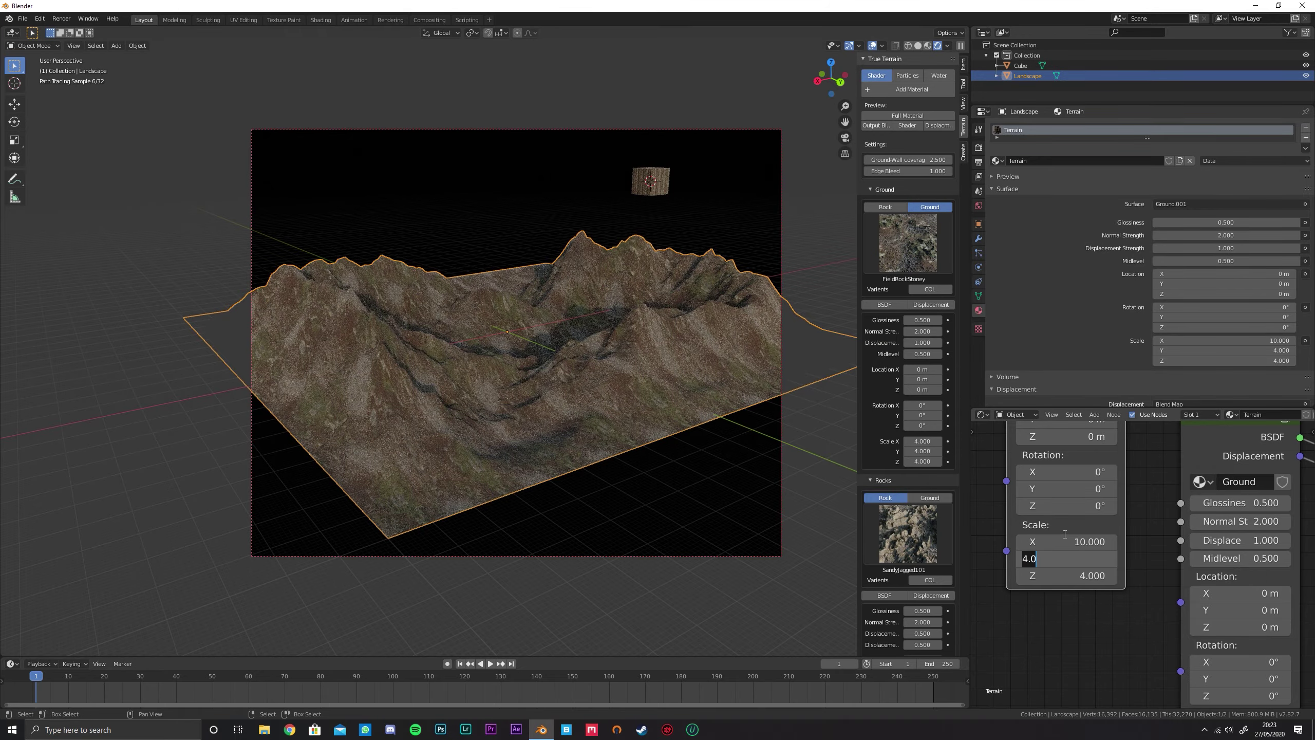
type("10")
key("Tab")
type("10")
key("Return")
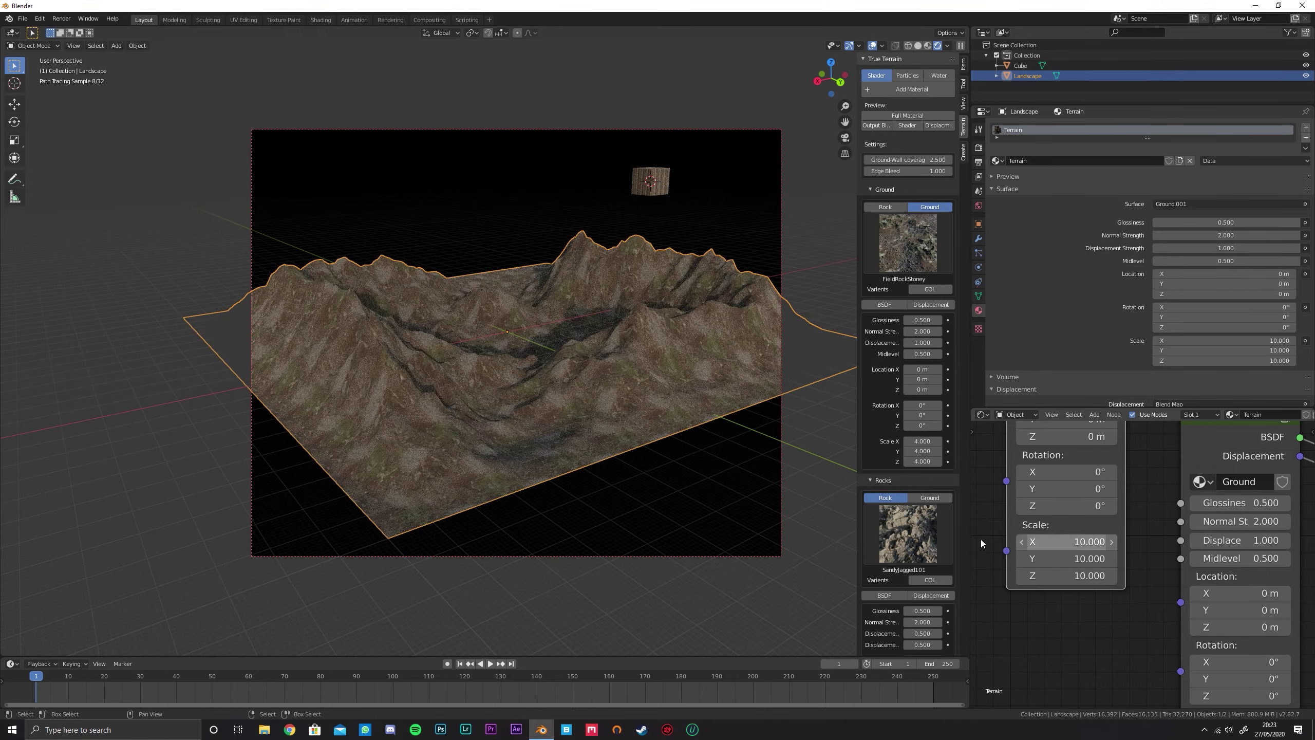
middle_click_drag(540, 387, 598, 369)
scroll(531, 405, "up", 4)
scroll(542, 357, "down", 5)
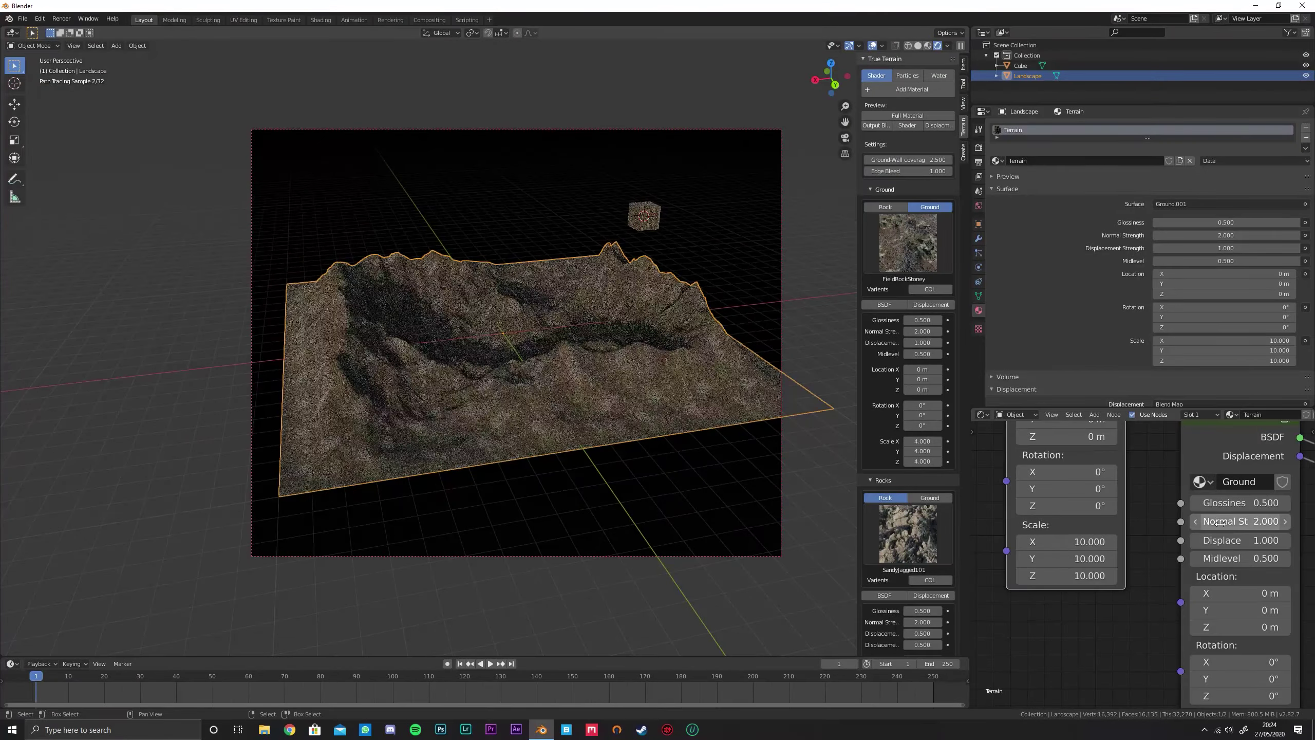
Add a Gradient Texture node in the free space above the Ground.001 group
scroll(1149, 467, "down", 1)
scroll(1154, 468, "down", 5)
middle_click_drag(1174, 447, 1066, 571)
scroll(1107, 529, "down", 3)
middle_click_drag(1168, 476, 1133, 533)
key("shift+a")
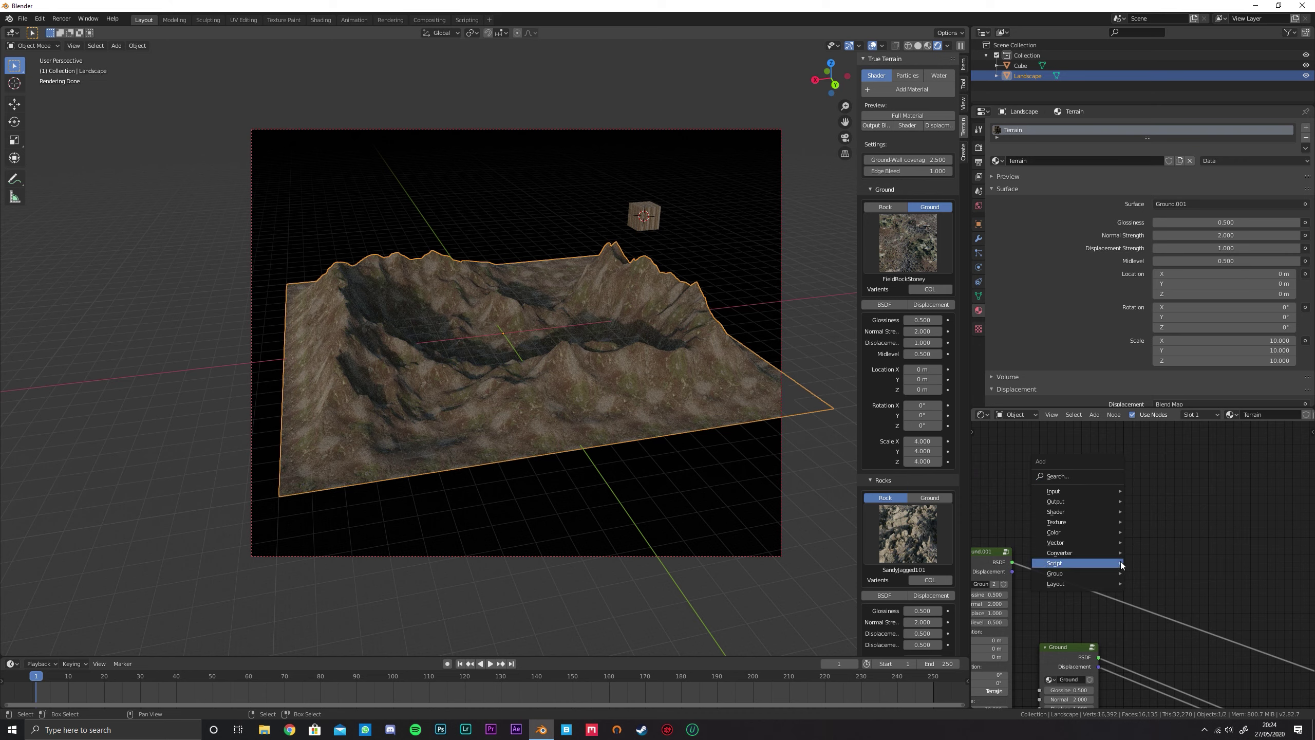
mouse_move(1089, 522)
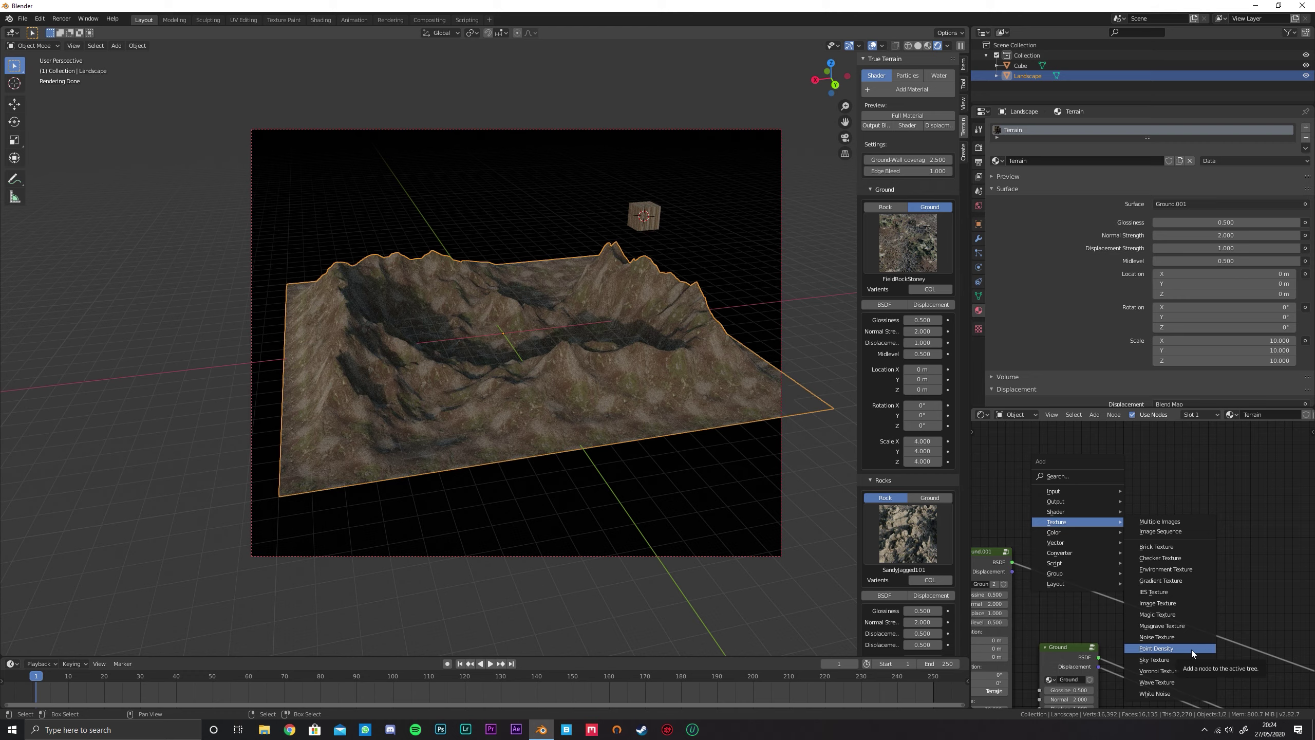
left_click(1180, 580)
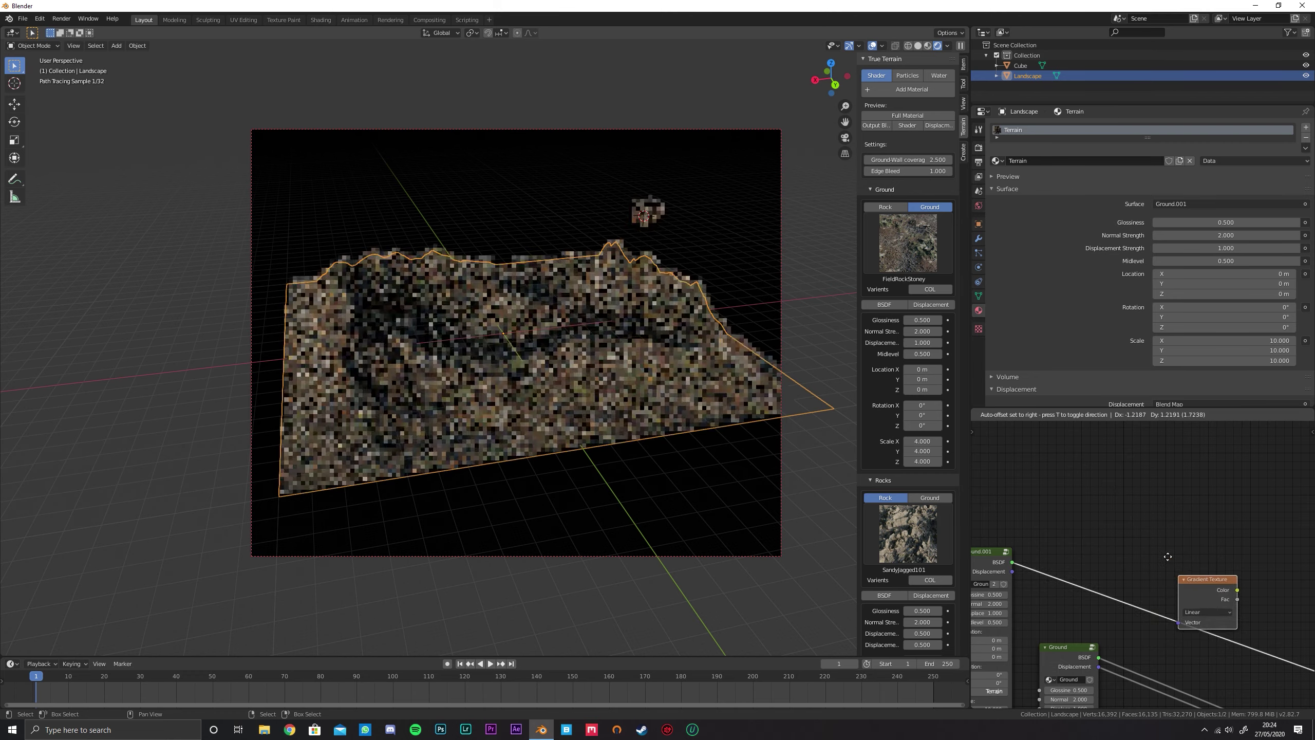
left_click(1094, 467)
middle_click_drag(1094, 467, 1131, 492)
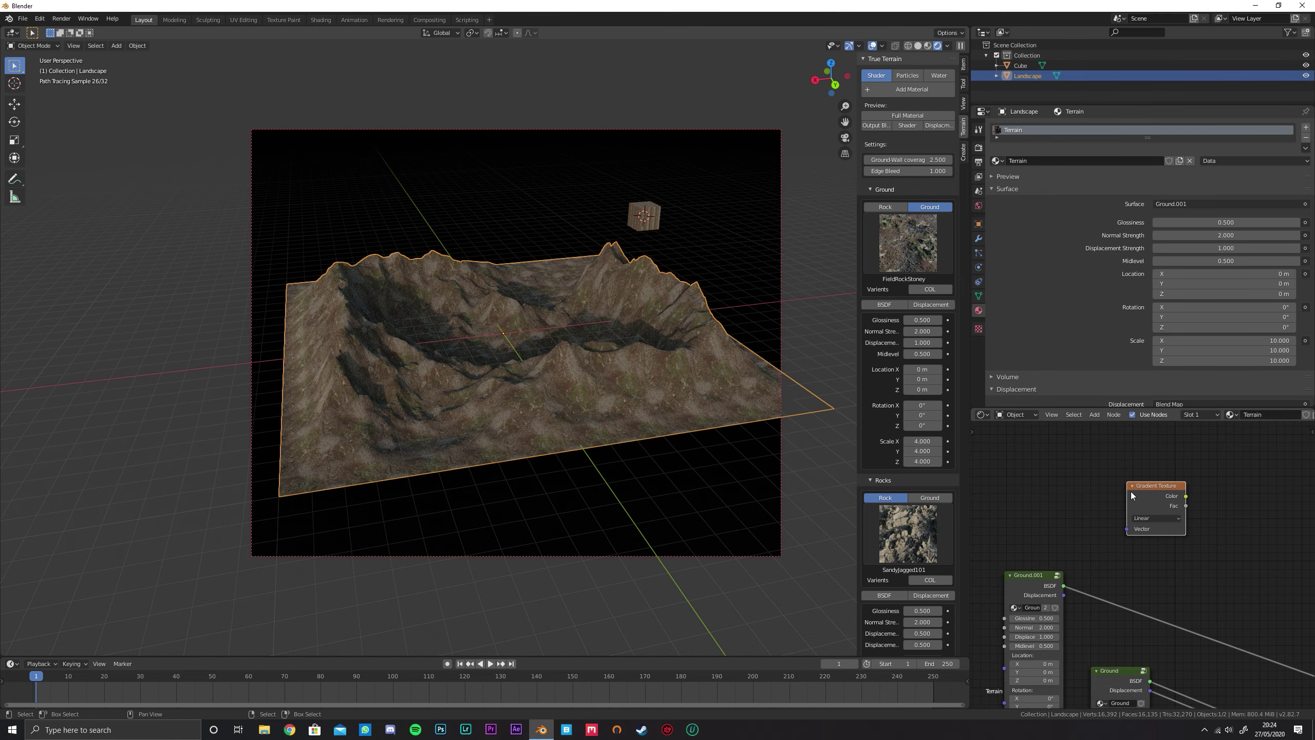
Widen the node editor and attach Mapping and Texture Coordinate nodes to the Gradient Texture
left_click_drag(970, 351, 847, 346)
middle_click_drag(660, 363, 549, 352)
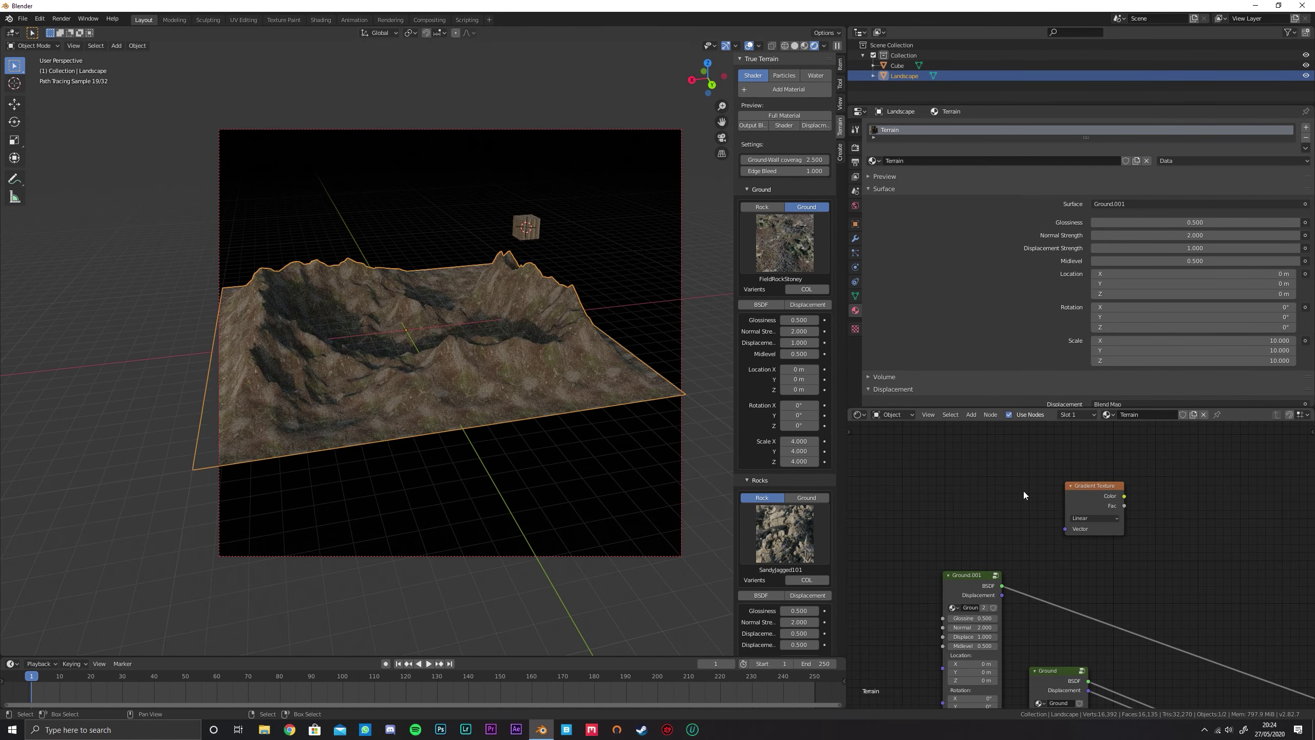
key("ctrl+t")
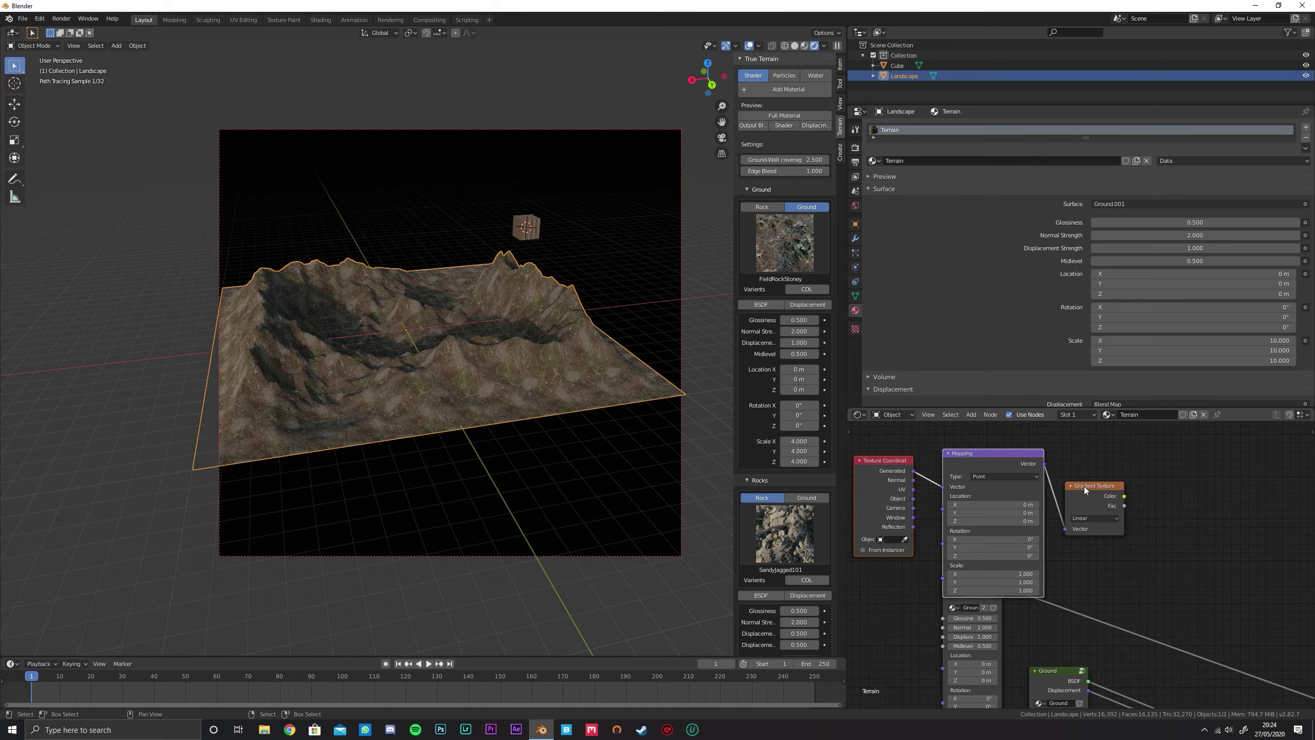
Rearrange the Texture Coordinate, Mapping and Gradient Texture nodes into a row clear of the Ground.001 group
scroll(1102, 549, "down", 2)
key("h")
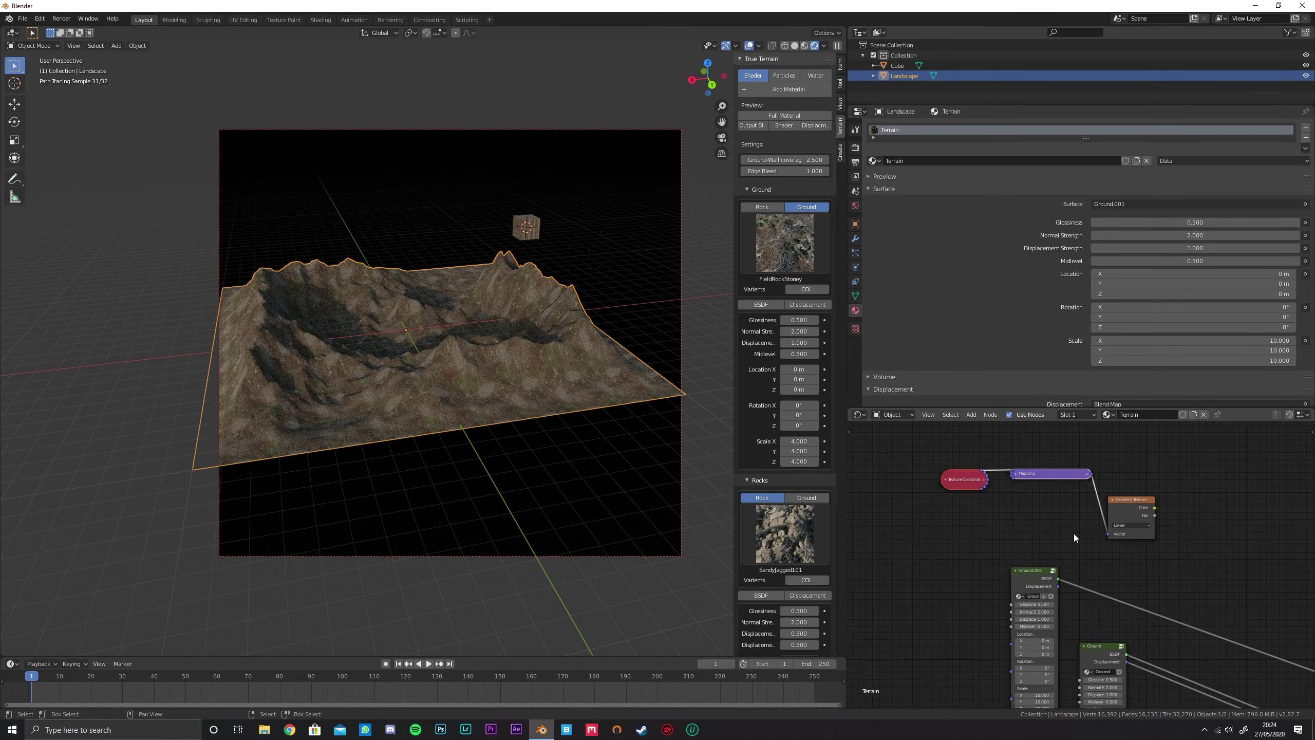
key("g")
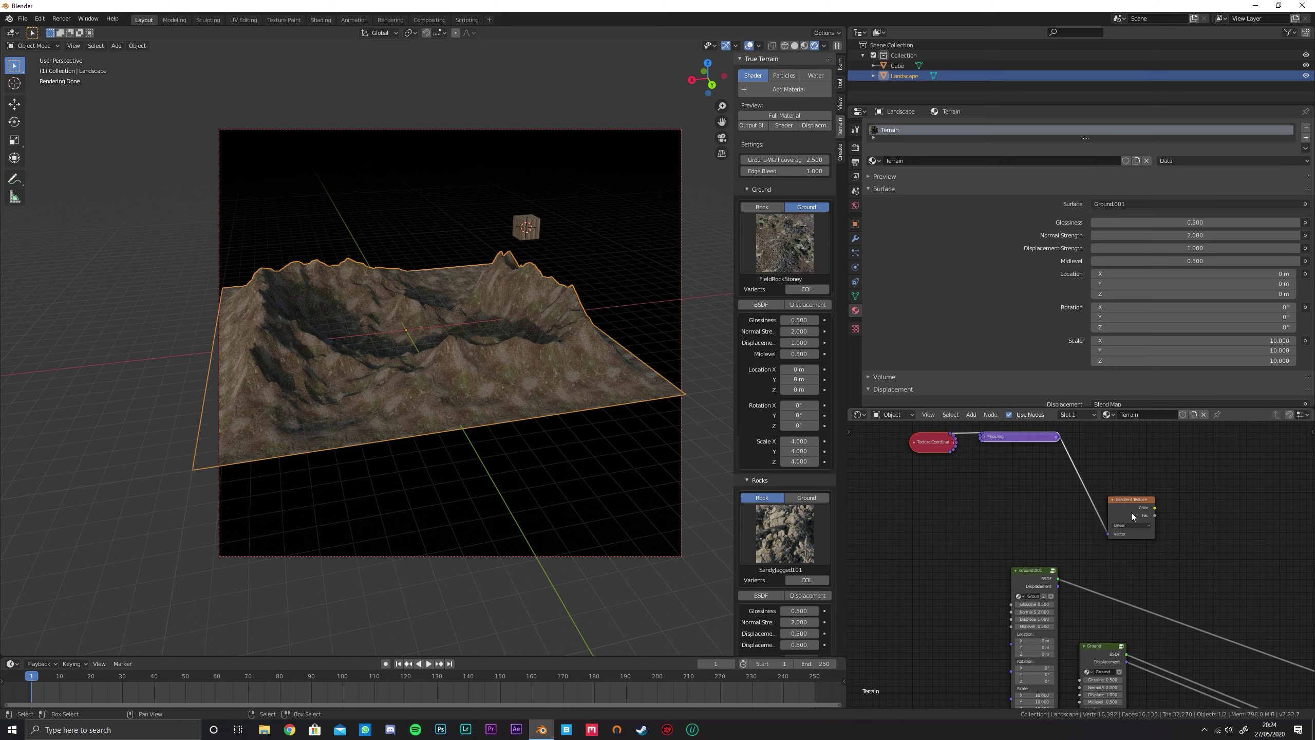
key("h")
scroll(1108, 501, "down", 2)
middle_click_drag(1111, 500, 1082, 532)
left_click(1110, 541)
key("g")
left_click_drag(1114, 540, 1093, 490)
scroll(1029, 497, "up", 3)
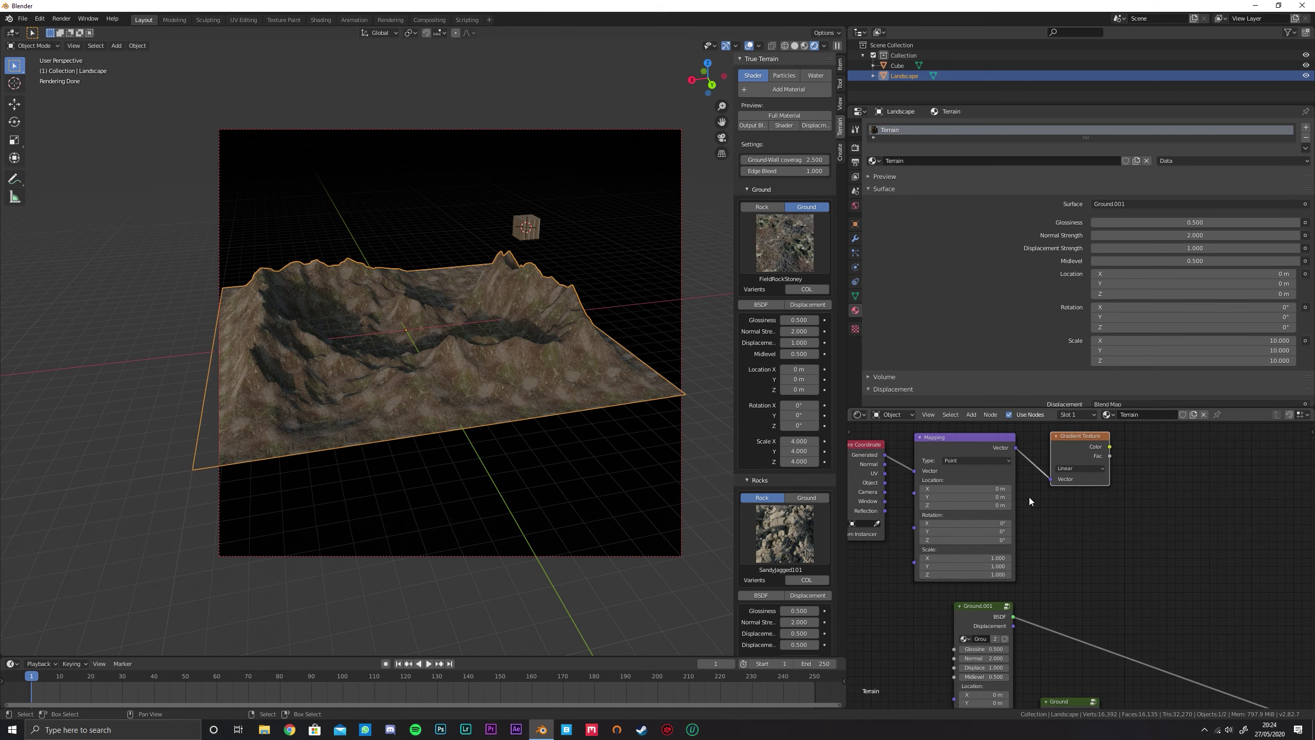
middle_click_drag(1027, 496, 1105, 498)
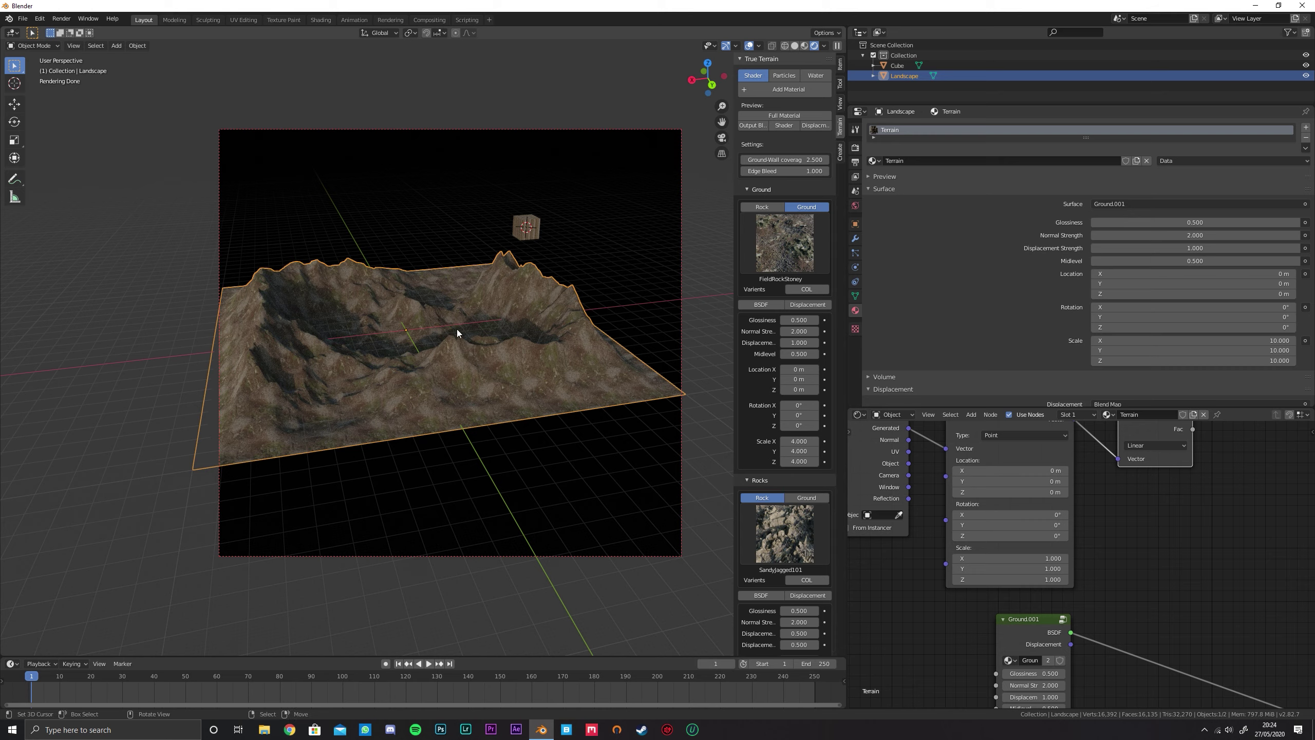
Preview the landscape's Ground group and the Gradient Texture in turn through the material output
scroll(1074, 571, "down", 3)
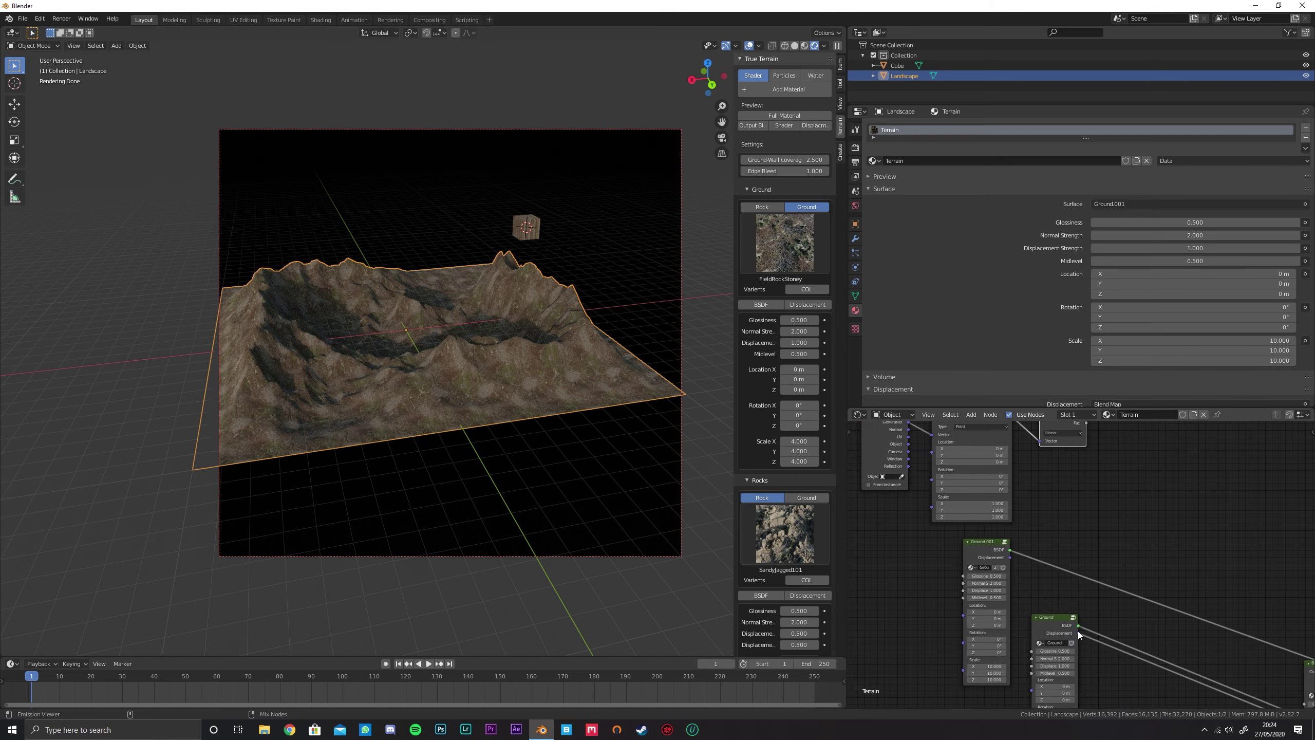
left_click(1056, 622, "ctrl+shift")
middle_click_drag(1064, 494, 1039, 595)
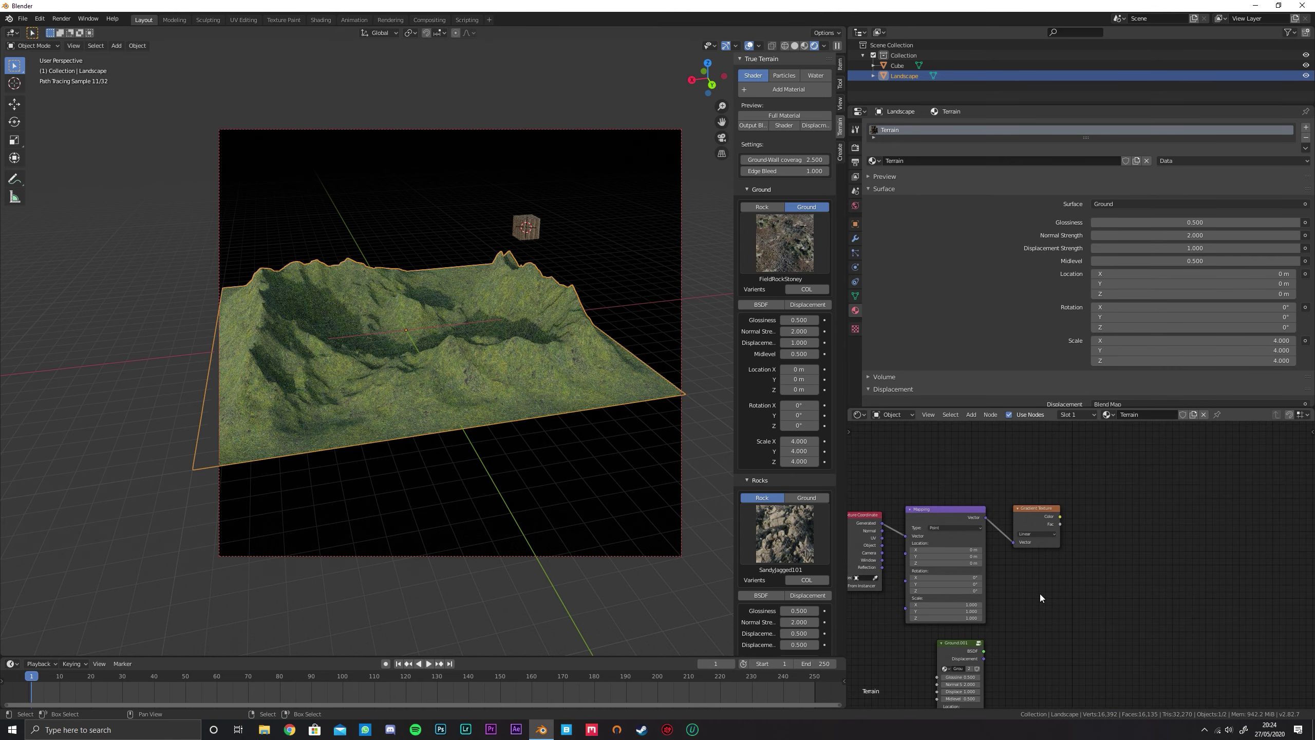
left_click(1015, 507, "ctrl+shift")
scroll(925, 476, "up", 2)
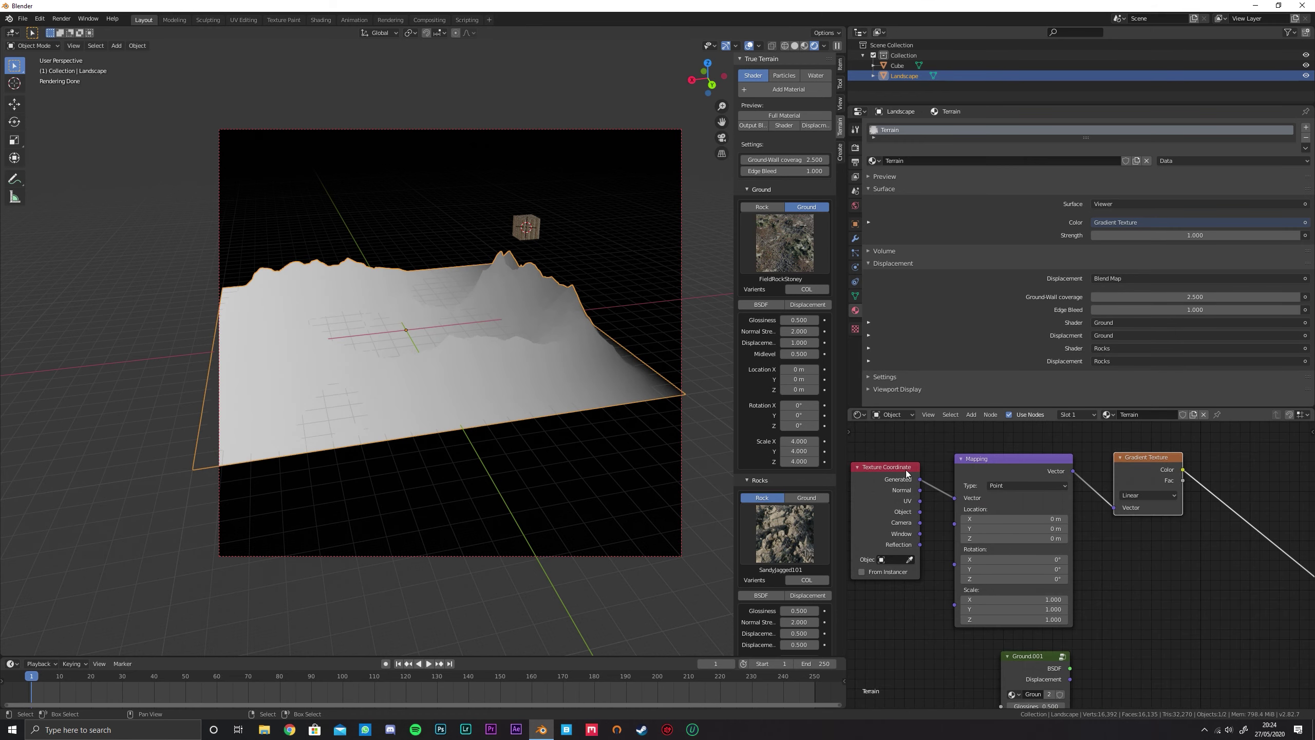
middle_click_drag(925, 476, 975, 469)
Snap the 3D cursor to the selected landscape and add a Plain Axes empty there
key("shift+a")
mouse_move(513, 353)
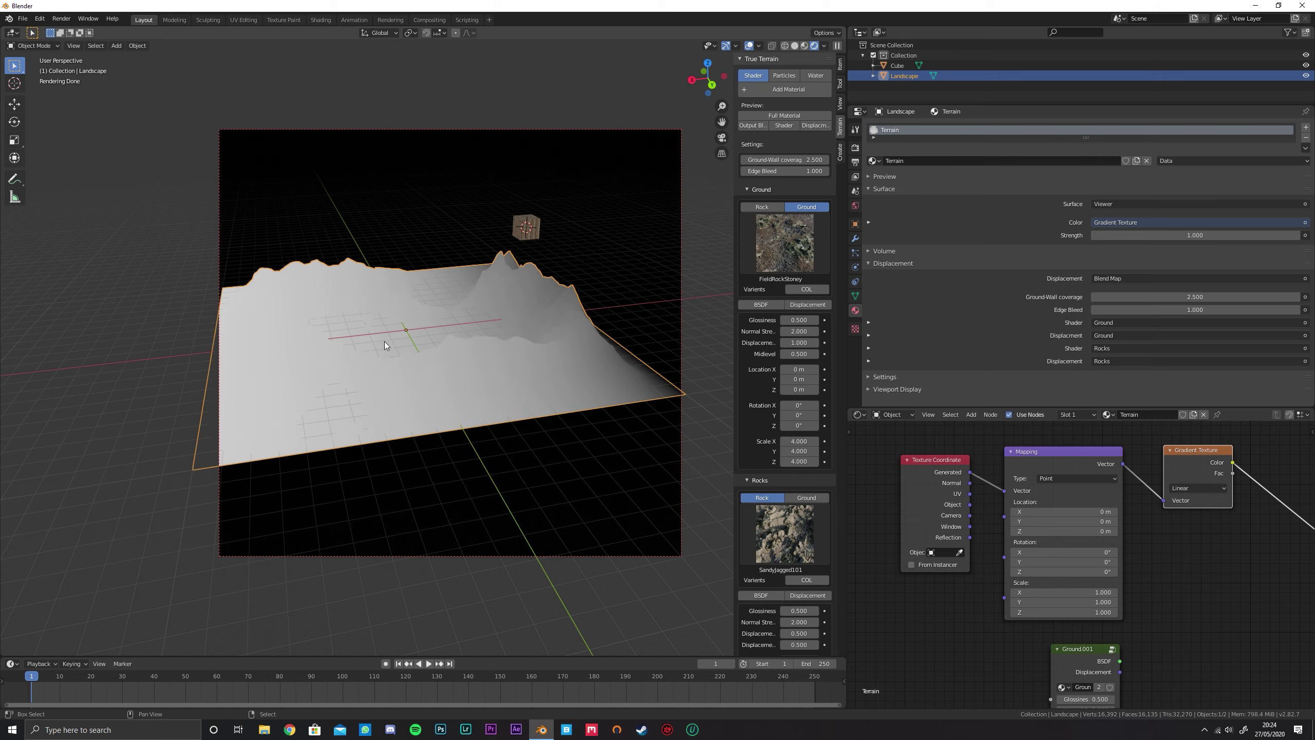
key("shift+s")
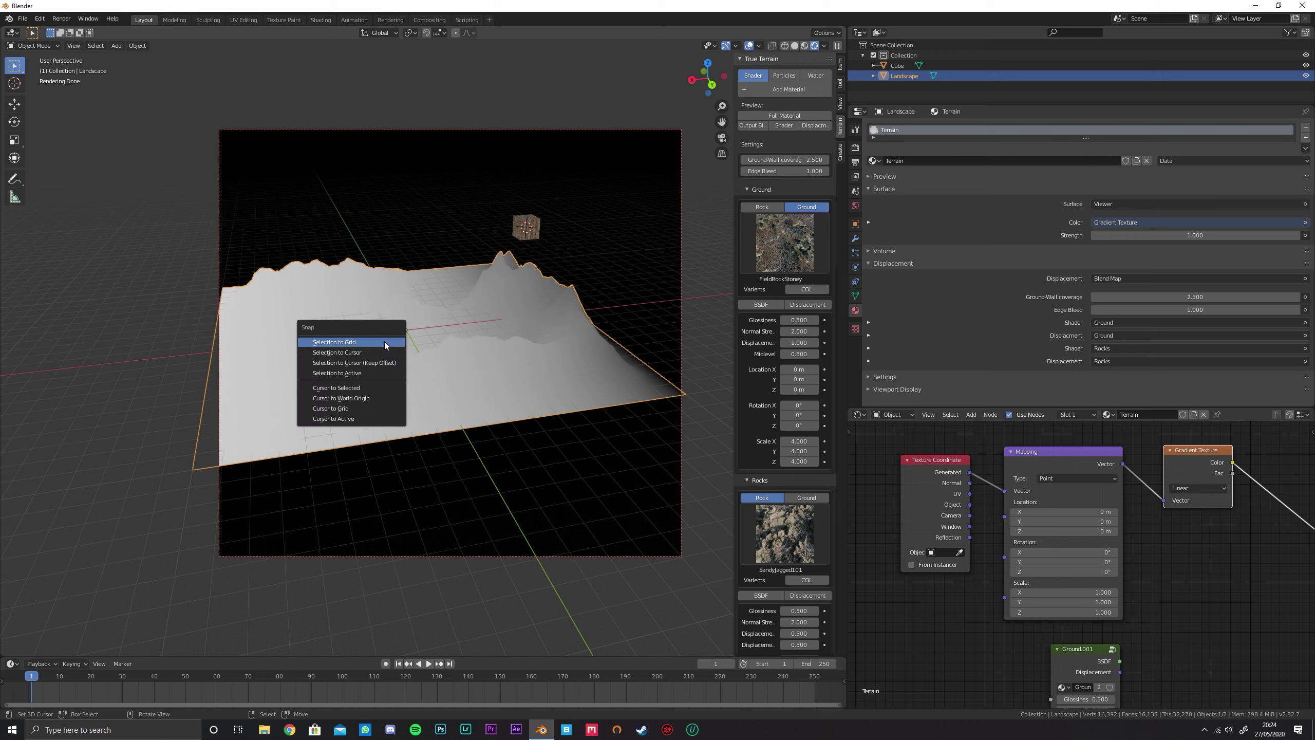
left_click(387, 388)
key("shift+a")
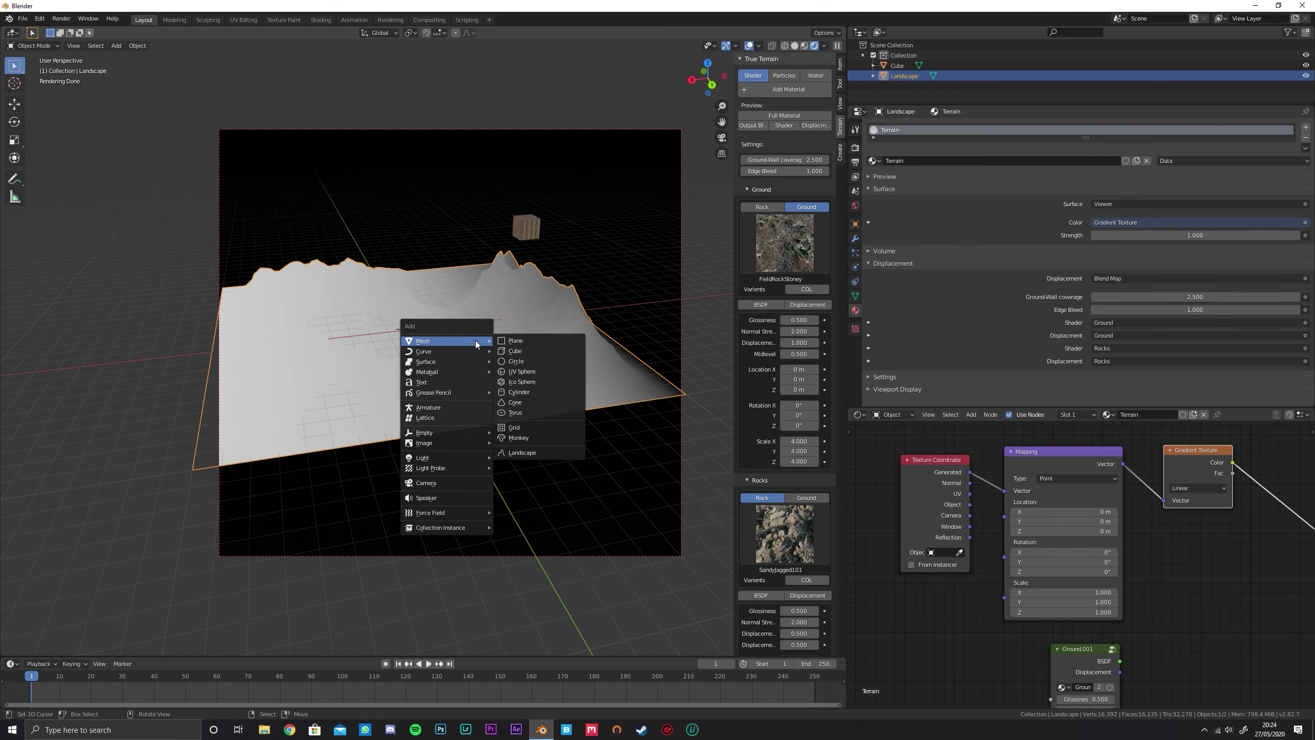
mouse_move(473, 433)
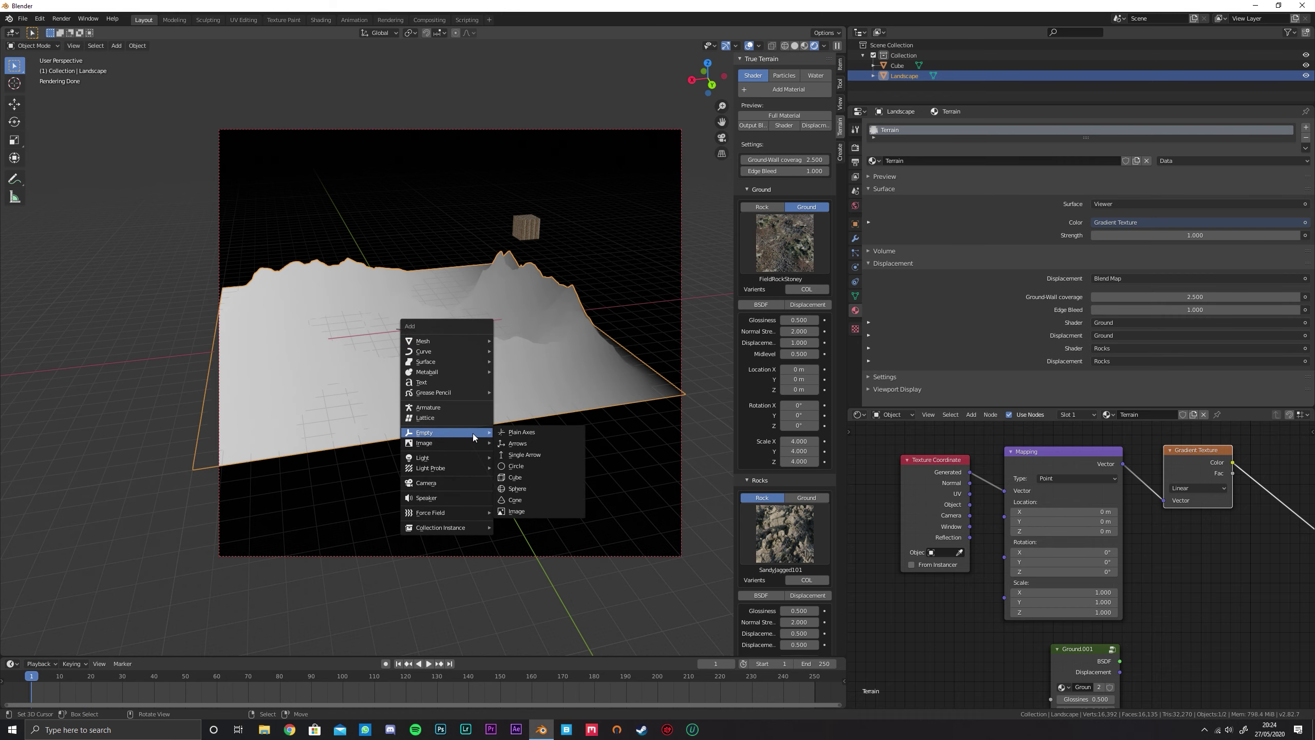
left_click(529, 436)
Rename the empty to Gradient Control and the cube to Material Box
double_click(908, 76)
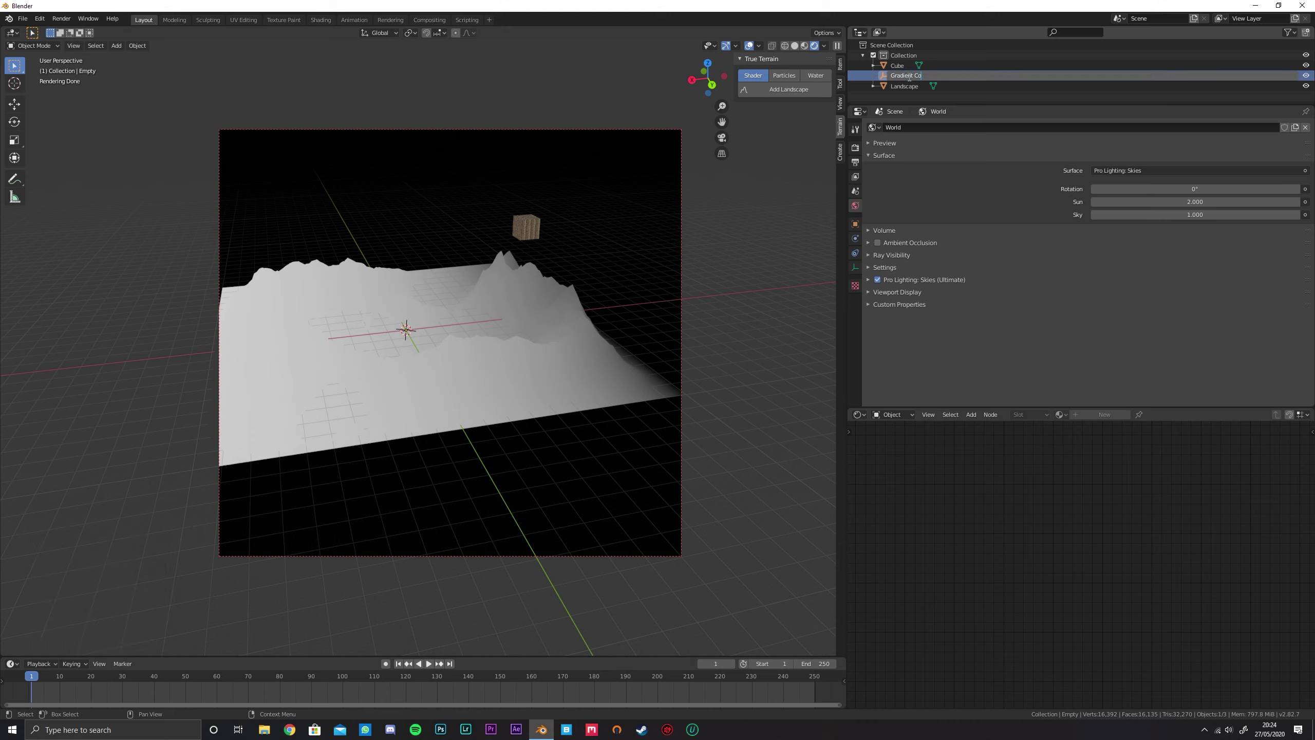
type("Gradient Control")
key("Return")
left_click(897, 65)
double_click(899, 66)
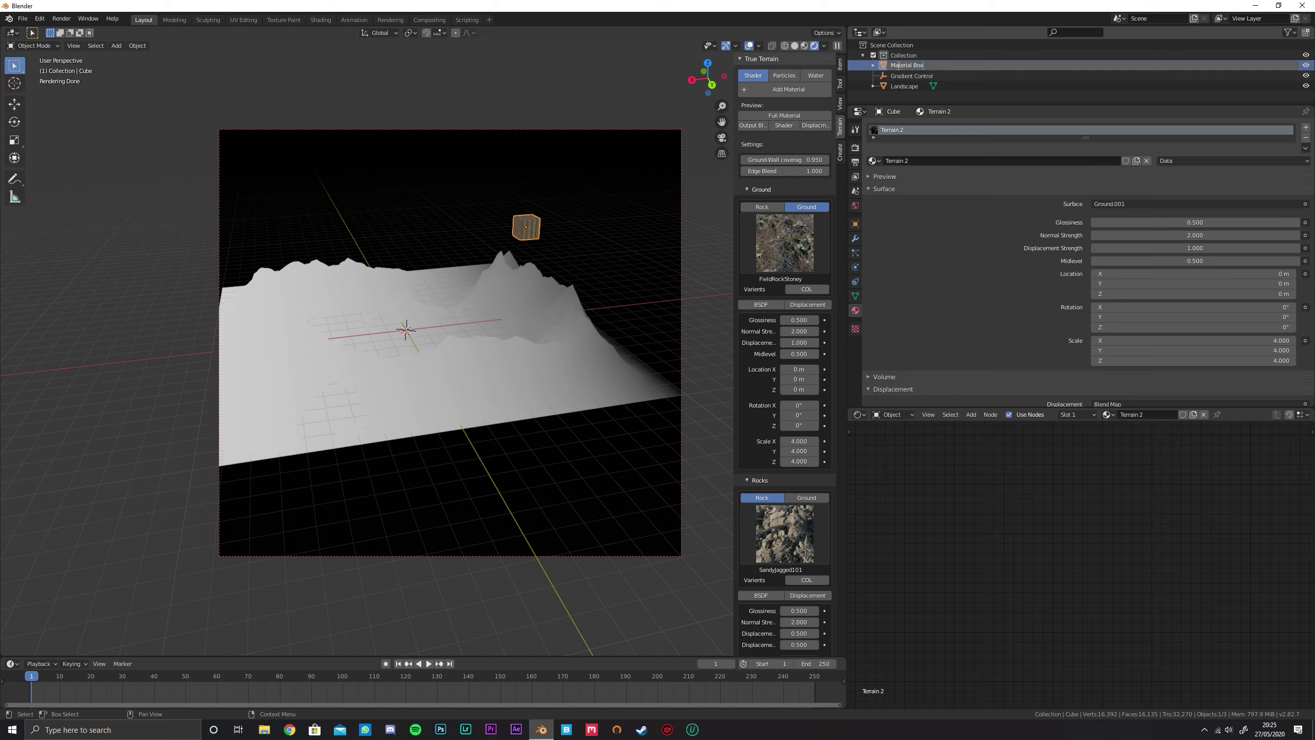
key("Return")
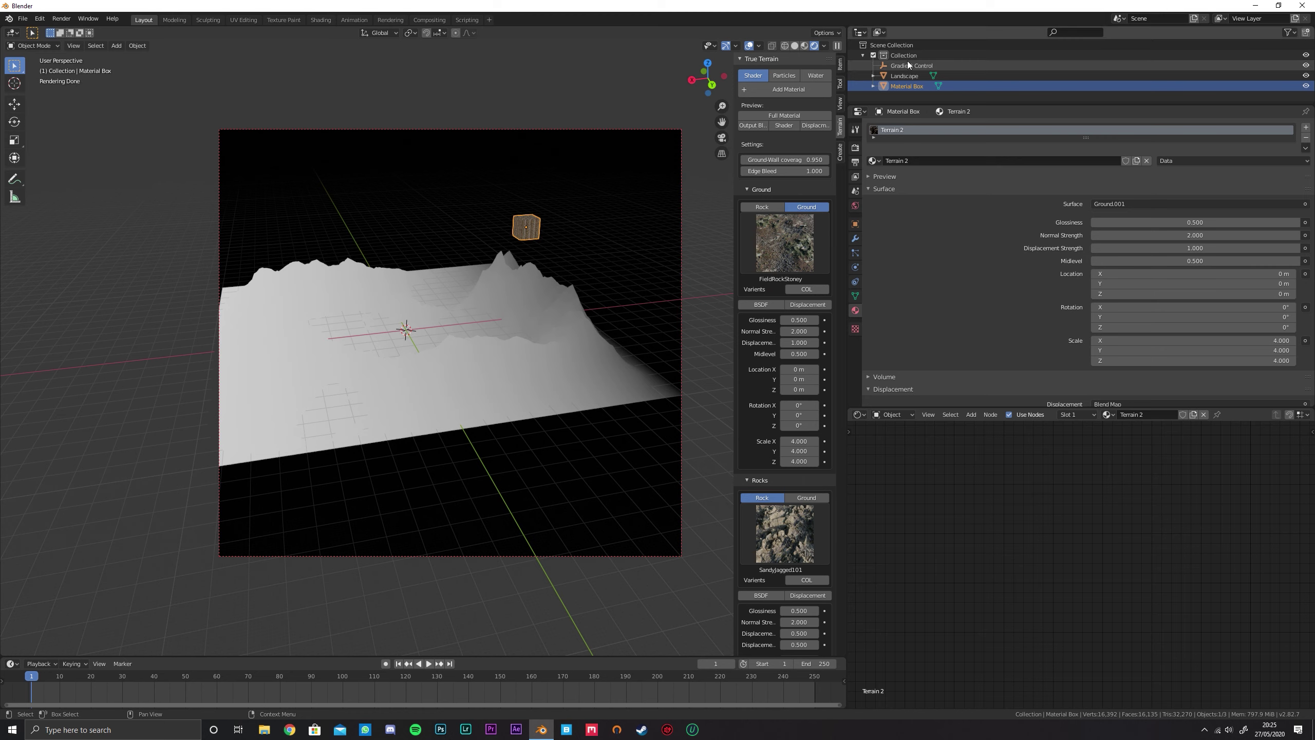
Create a new collection in the scene and name it Environment
left_click(905, 76)
right_click(906, 103)
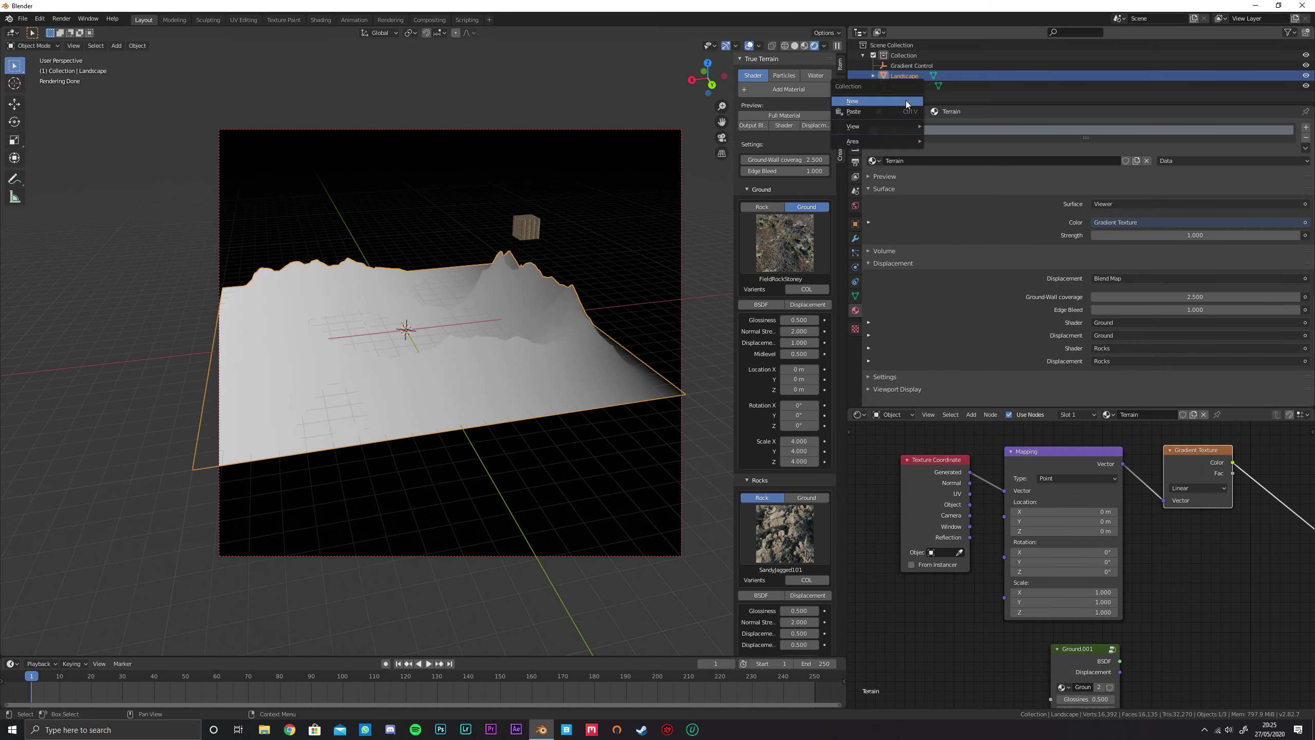
left_click(902, 101)
left_click(914, 95)
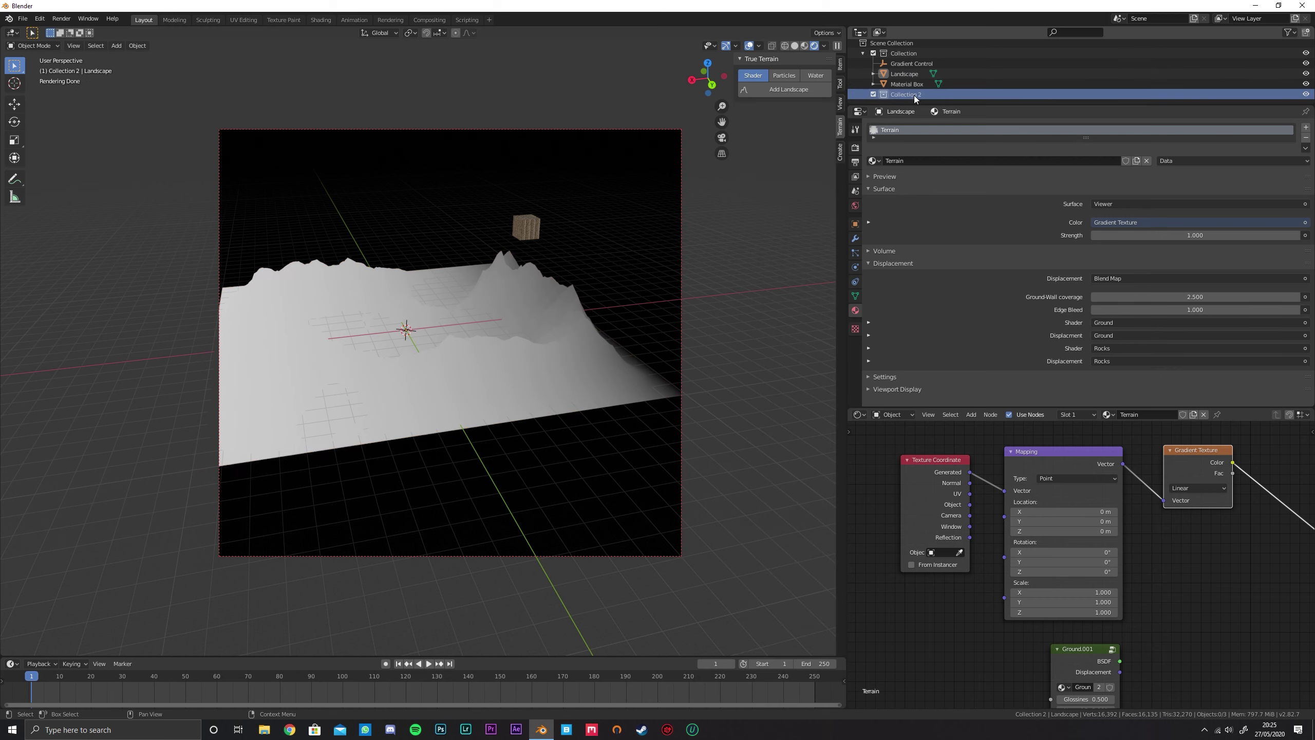
double_click(921, 95)
type("E")
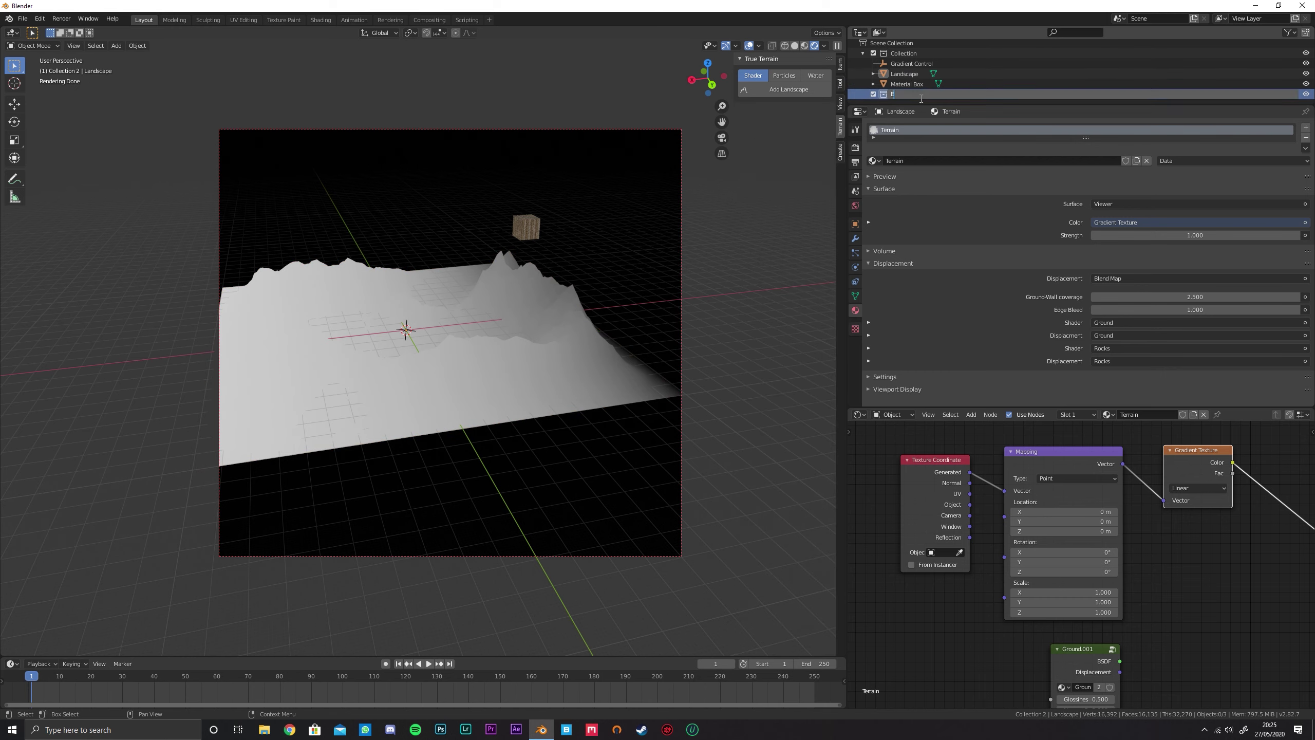
type("nvironment")
key("Return")
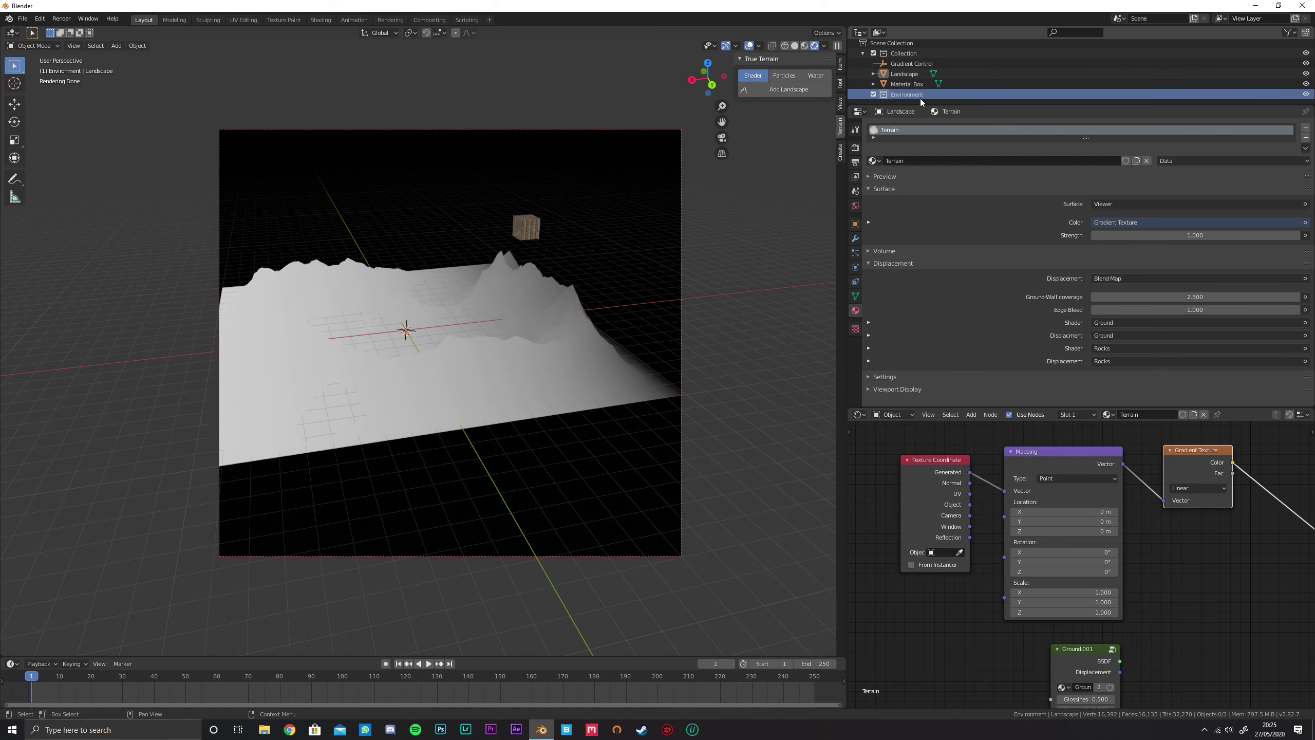
Move Gradient Control and Landscape into the Environment collection and select the original collection
left_click(912, 64)
left_click(914, 74, "ctrl")
left_click_drag(910, 72, 913, 93)
left_click(903, 53)
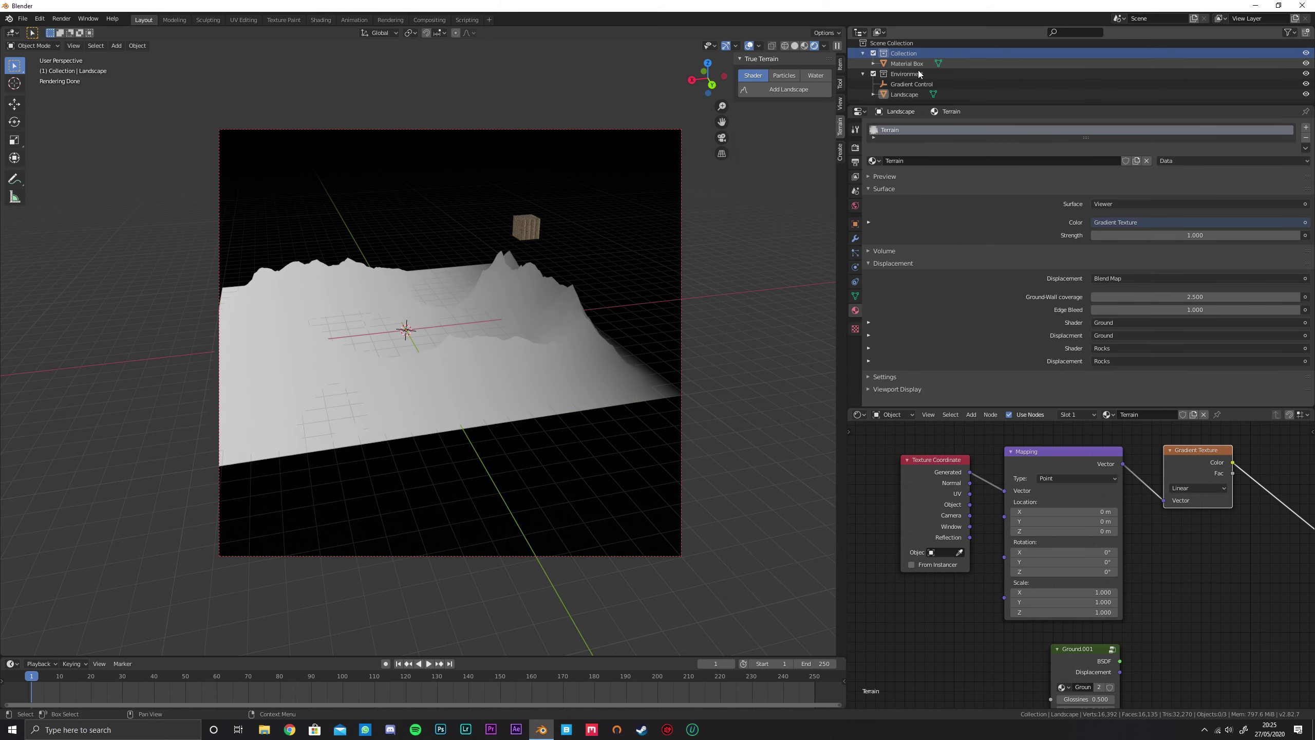
Show the viewport and render restriction toggles in the Outliner and disable the collapsed original collection in viewports
left_click(862, 53)
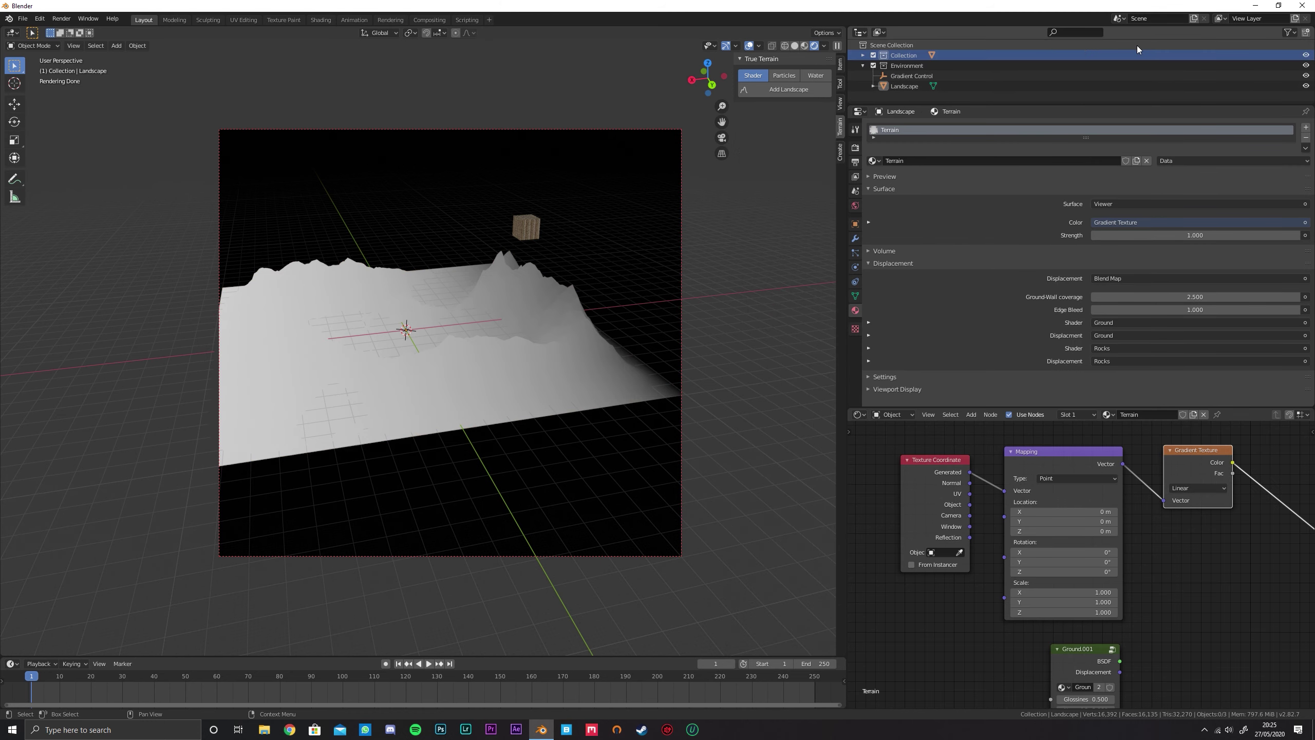
left_click(1289, 33)
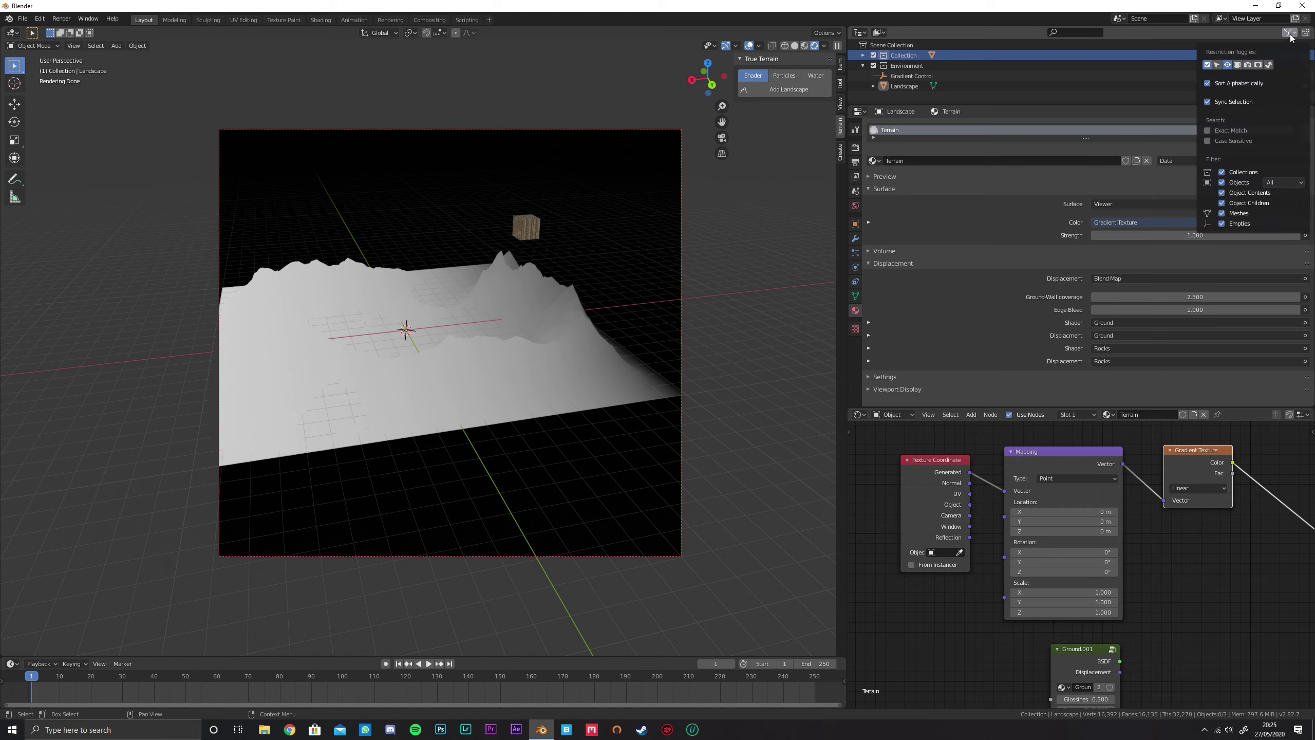
left_click(1238, 65)
left_click(1296, 56)
Rename the original collection holding Material Box to Box
double_click(911, 56)
type("Box")
key("Return")
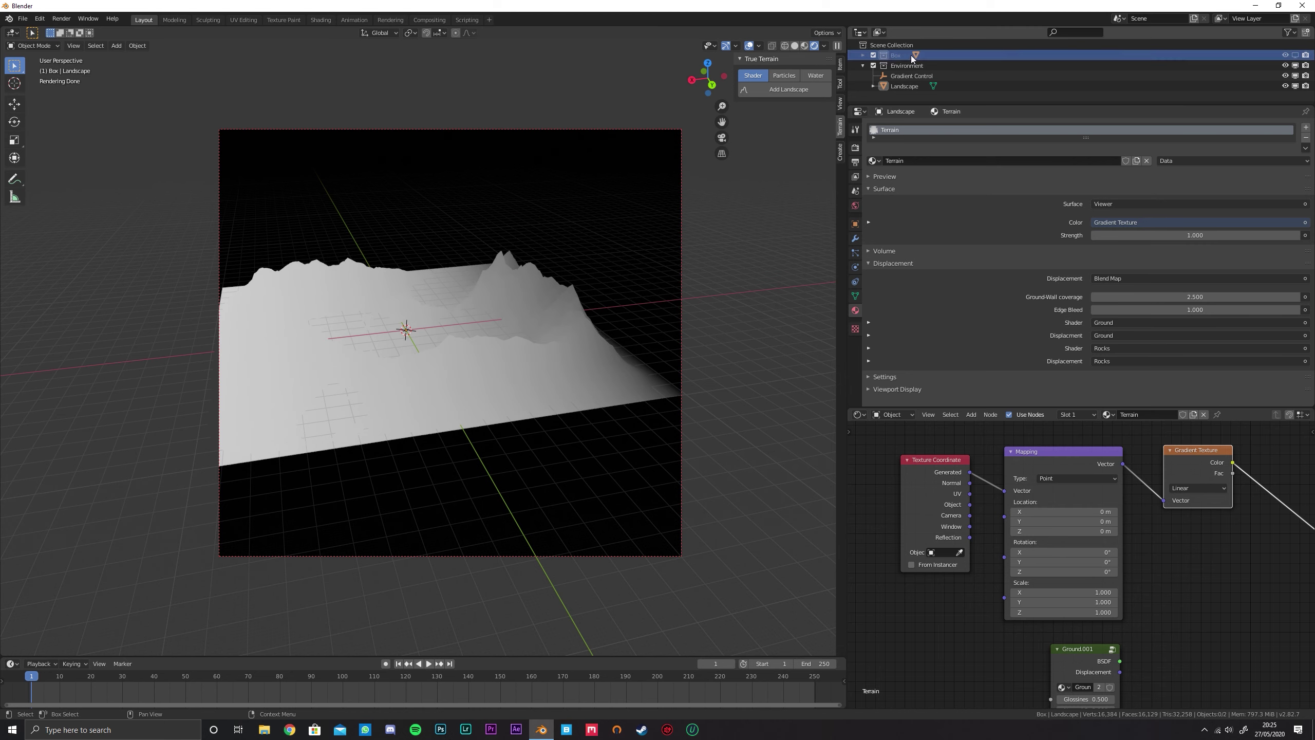
Disable the Box collection in renders and enable it in viewports again
mouse_move(455, 246)
middle_mouse_down()
mouse_move(581, 258)
mouse_move(672, 244)
middle_mouse_up()
left_click(1305, 56)
left_click(1296, 56)
Link the Texture Coordinate's Object output to the Mapping node's Vector input and set its reference object to Gradient Control
mouse_move(458, 257)
middle_mouse_down()
mouse_move(526, 230)
mouse_move(506, 232)
mouse_move(541, 284)
middle_mouse_up()
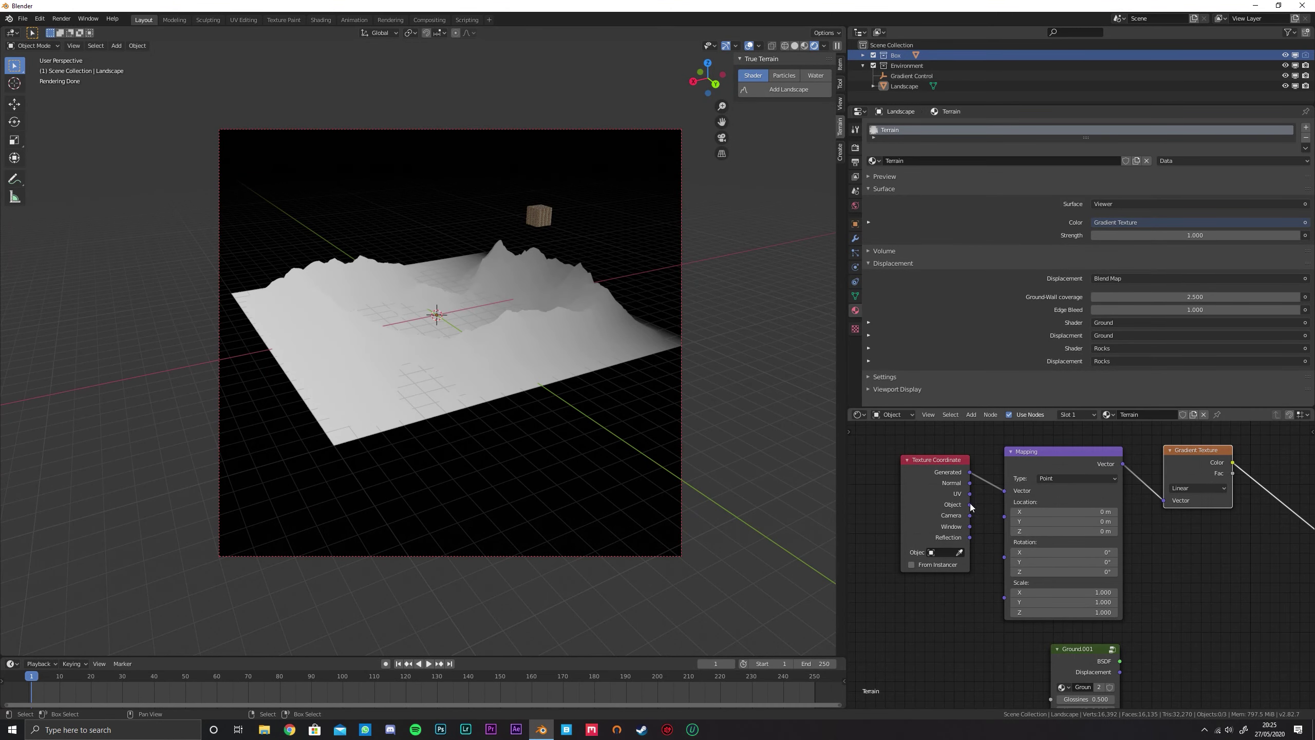
left_click_drag(969, 505, 1004, 490)
left_click(555, 326)
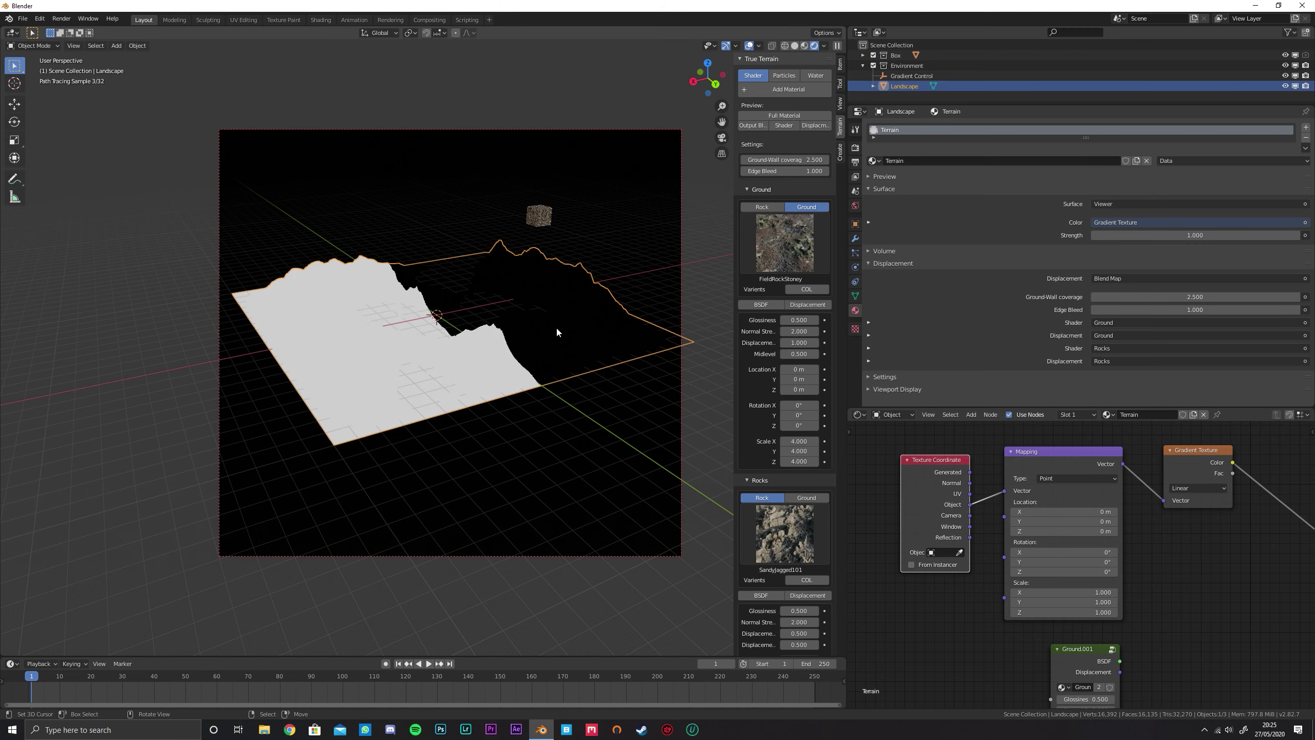
left_click(948, 552)
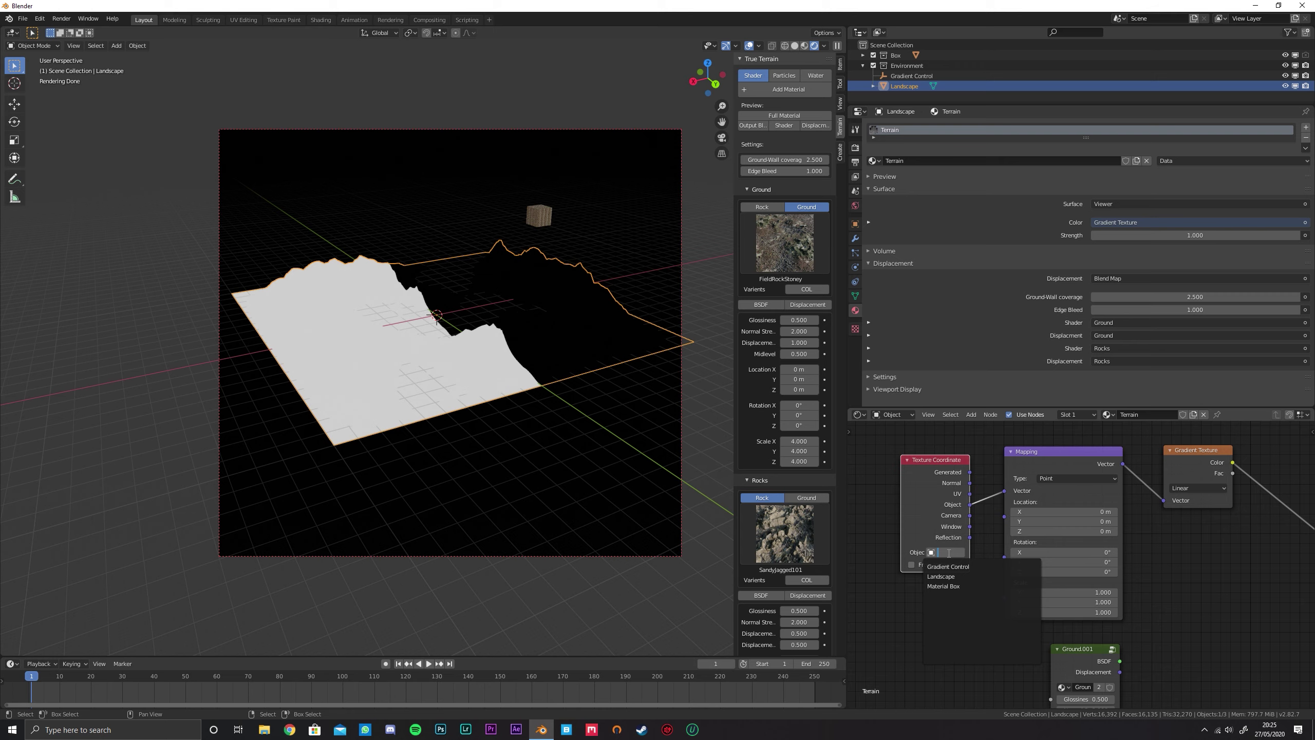
left_click(947, 566)
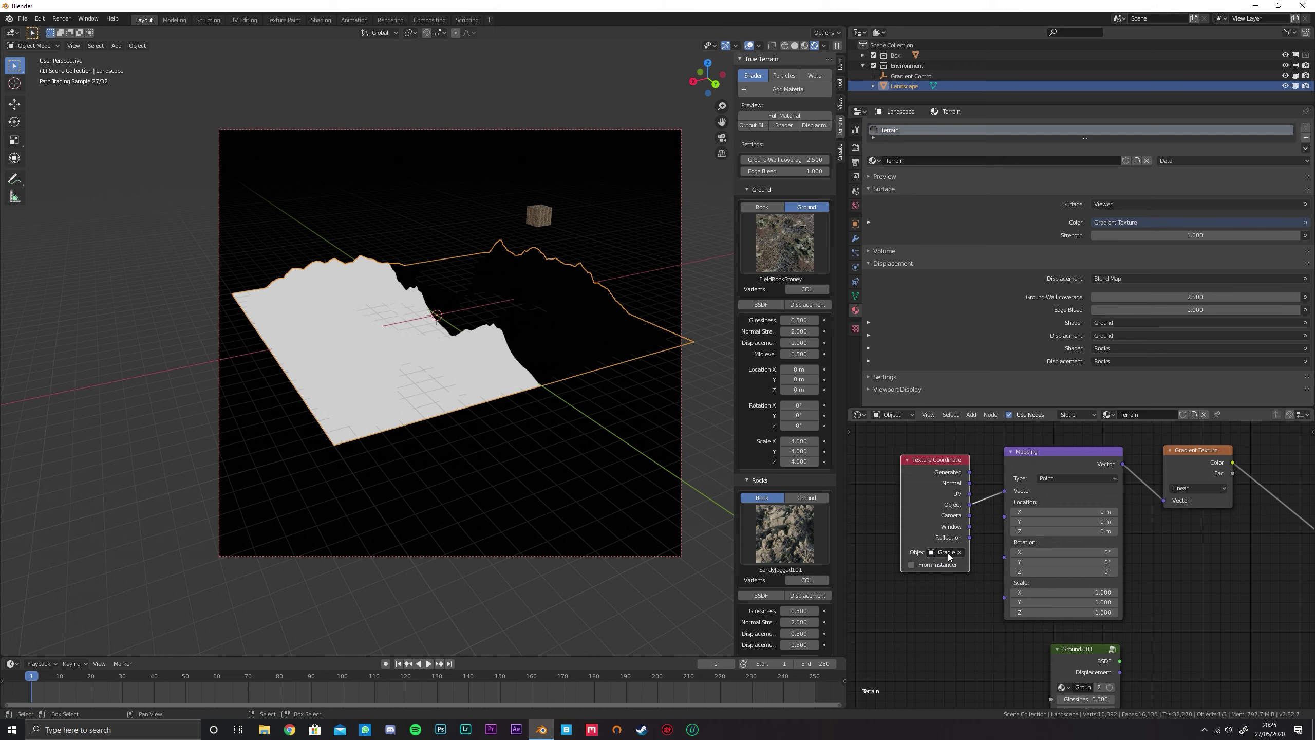
Set the Mapping node's X and Y rotation to 90° each
middle_click_drag(1224, 505, 1145, 536)
scroll(1055, 535, "down", 1)
scroll(1080, 557, "up", 4)
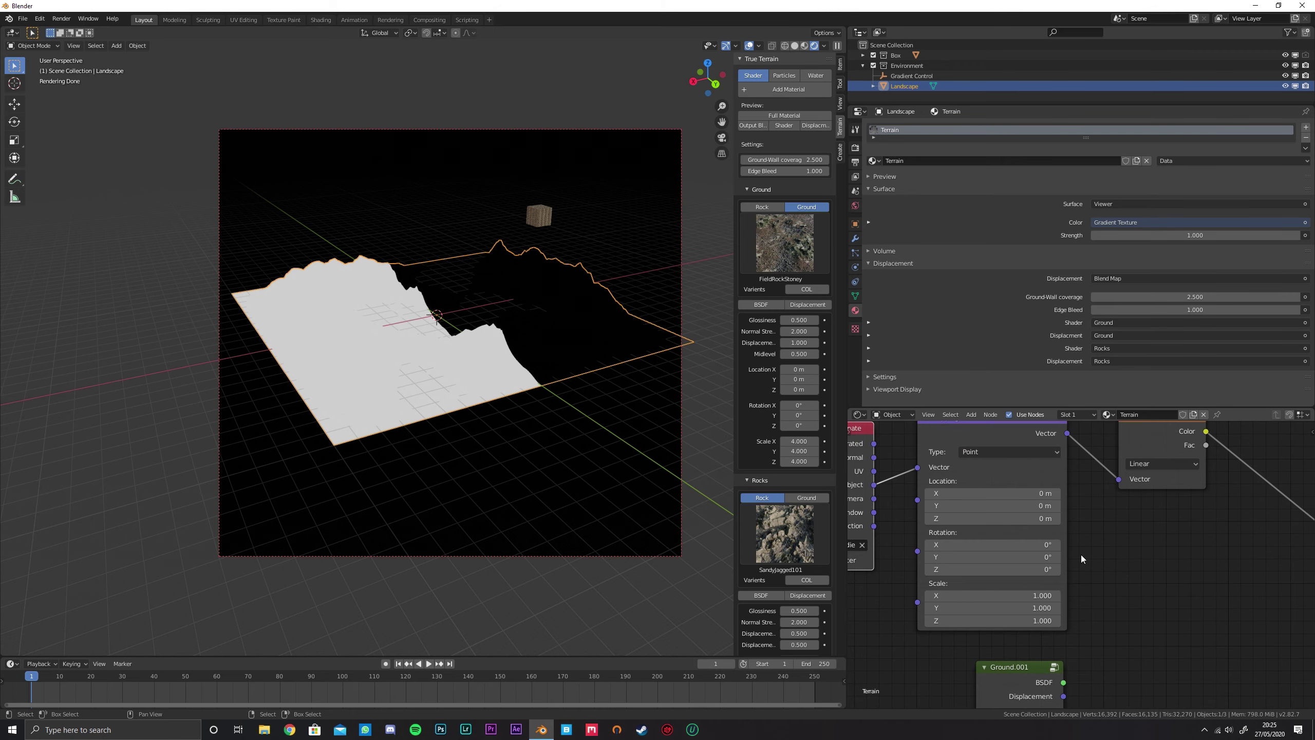
double_click(960, 541)
type("90")
key("Return")
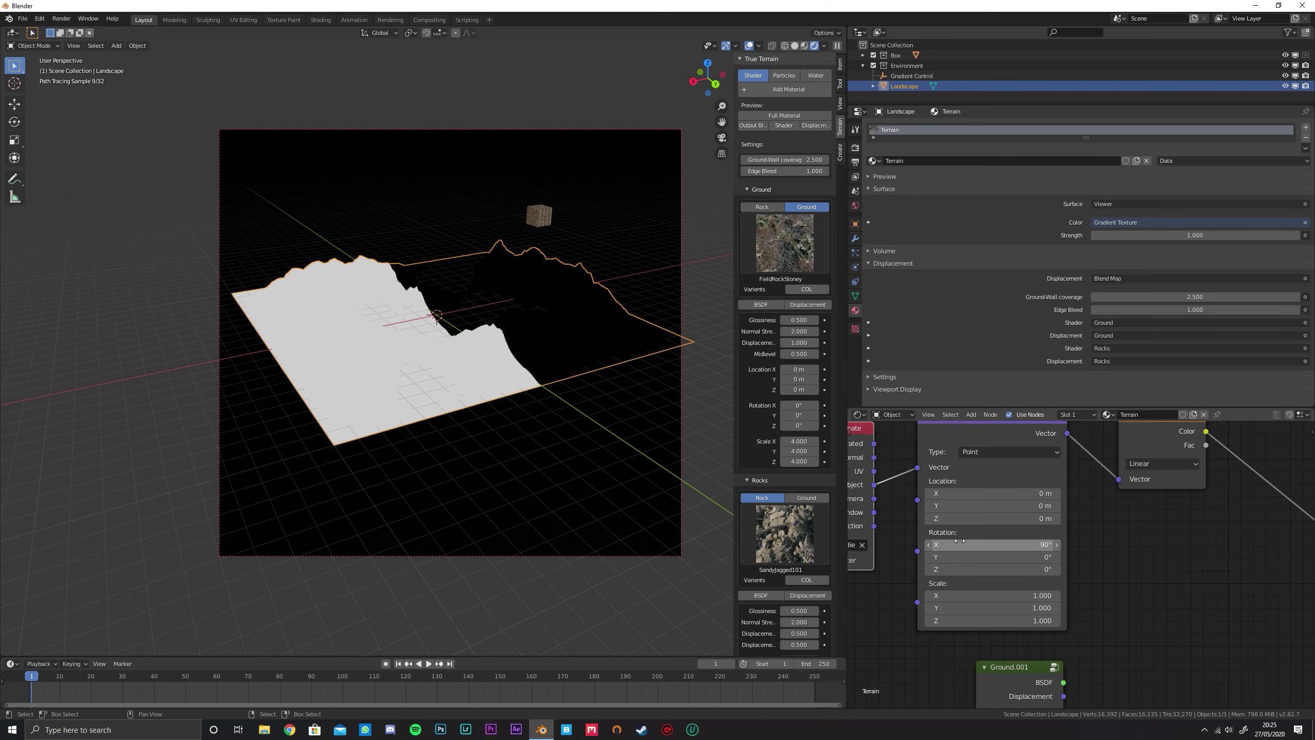
left_click(959, 540)
key("Tab")
type("90")
key("Return")
Reset the Mapping node's X rotation to 0°
left_click(964, 540)
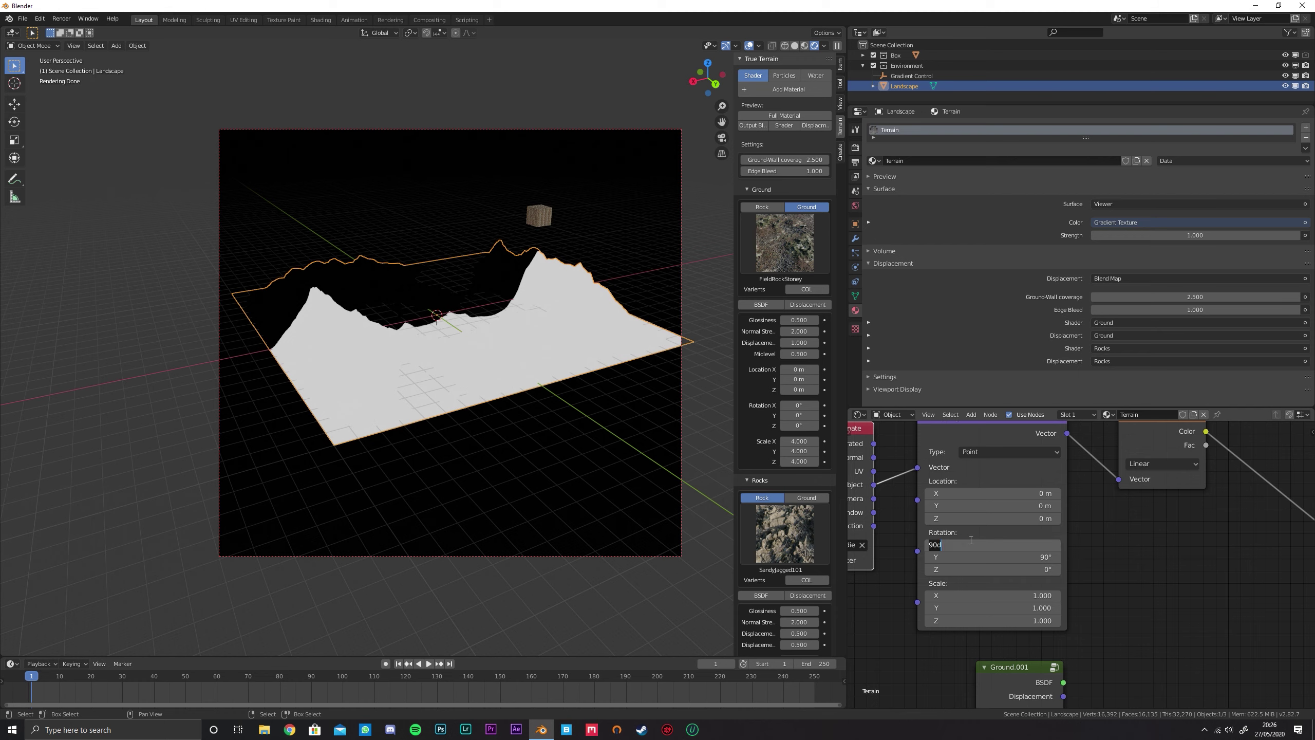
type("0")
key("Tab")
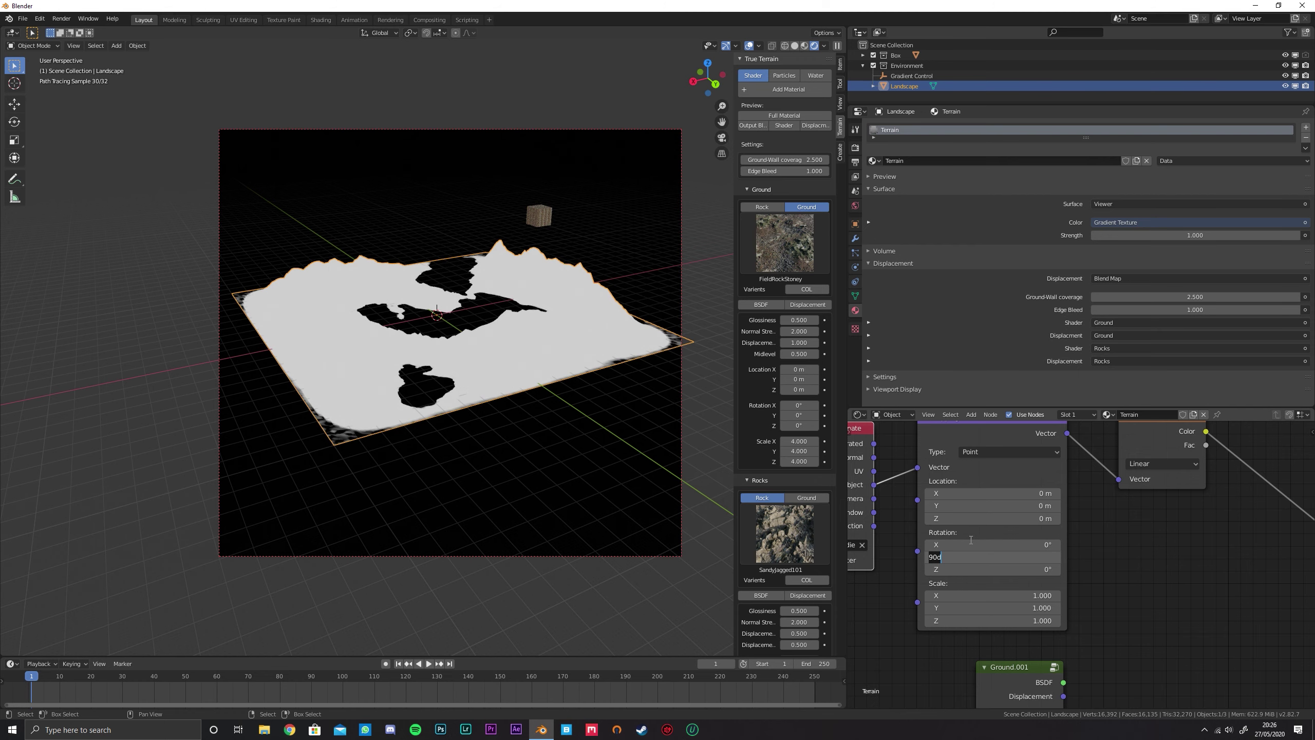
Scale the Gradient Control empty by 10 and move it up 15 m along Z
middle_click_drag(897, 481, 1063, 488)
scroll(1064, 489, "up", 1)
left_click(912, 75)
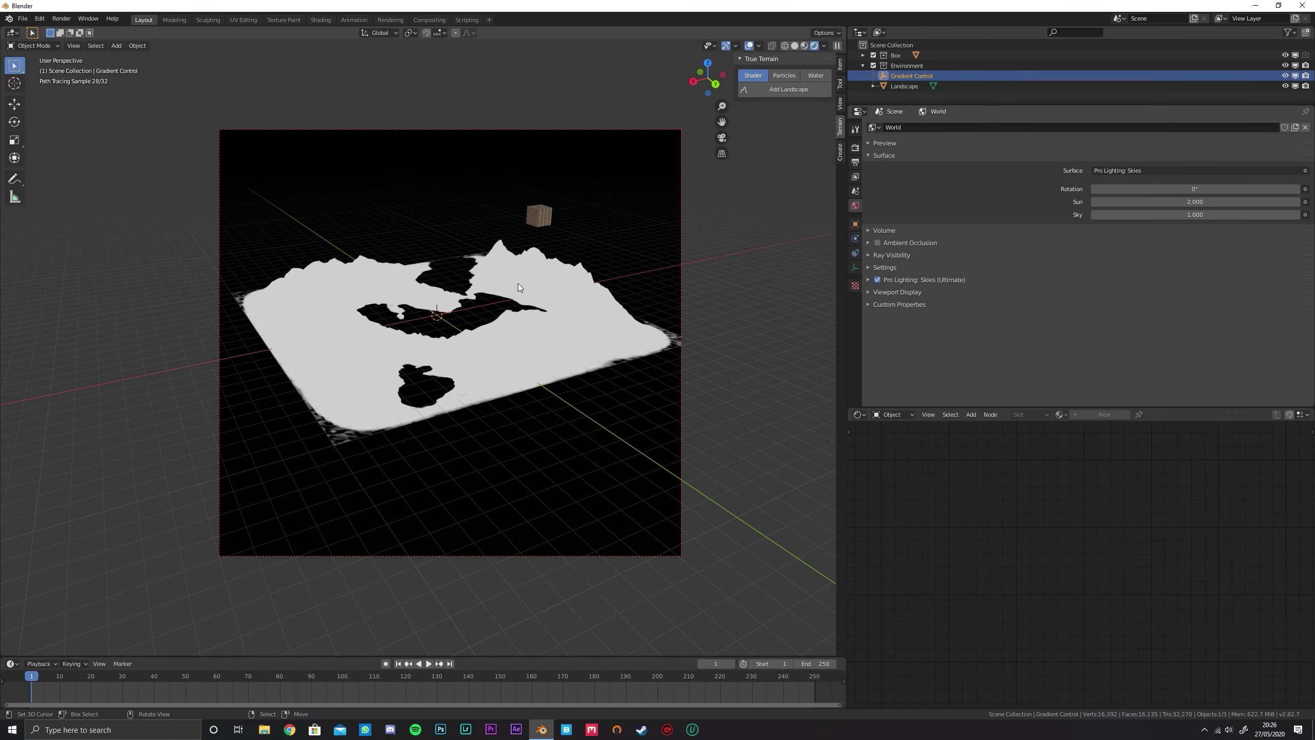
type("s10")
key("Return")
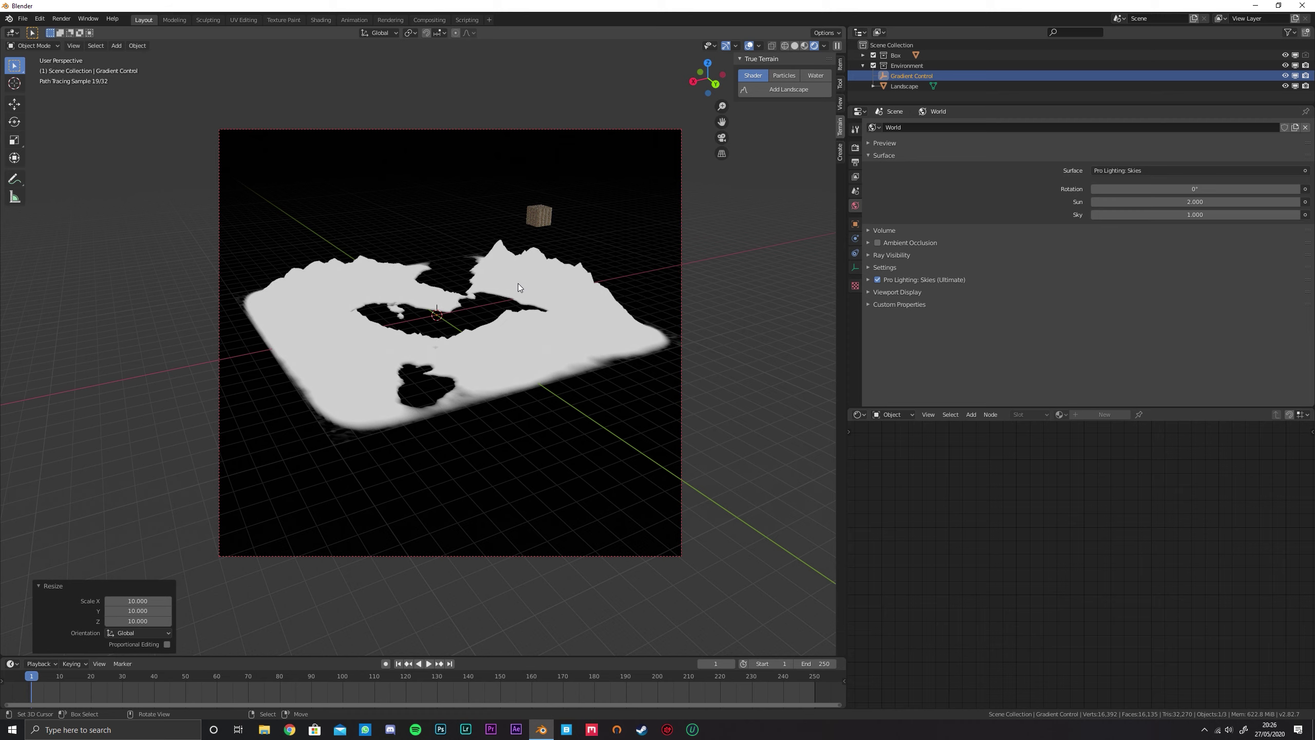
key("g")
key("z")
type("15")
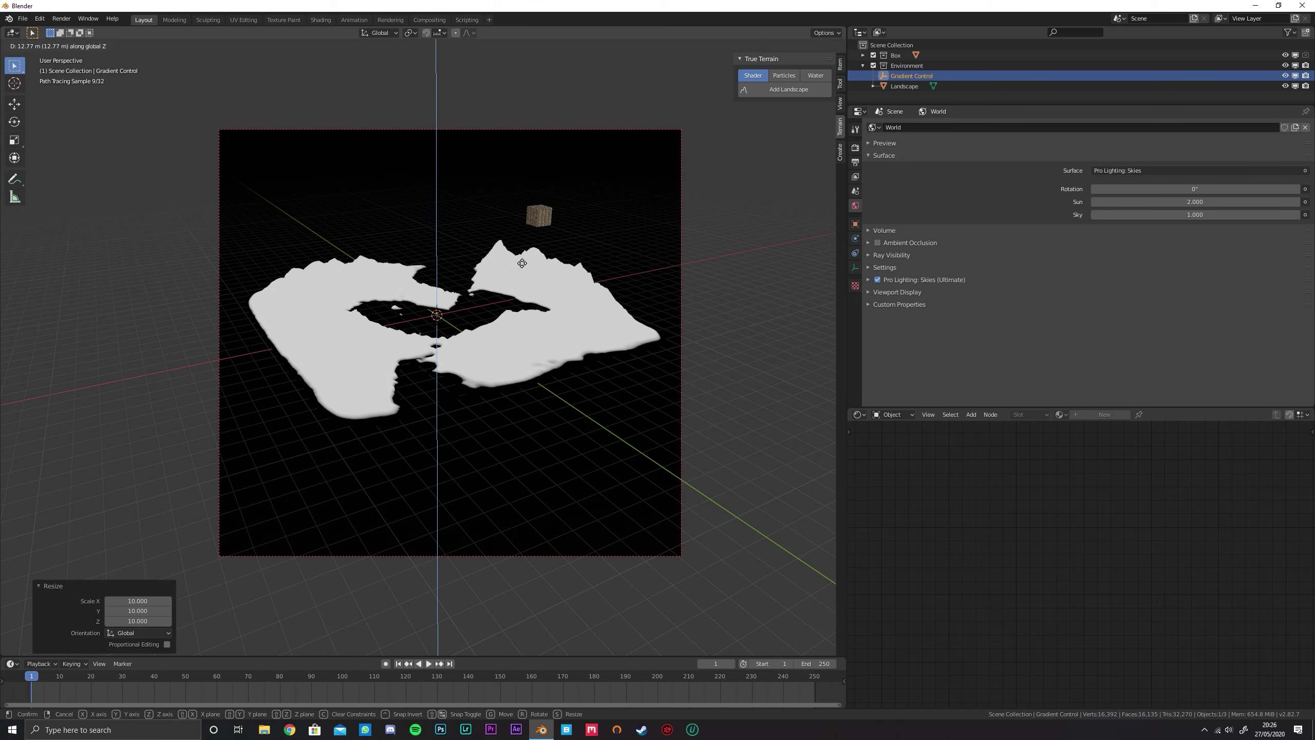
key("Return")
Scale Gradient Control by another factor of 10 and raise it a further 14 m along Z
type("s")
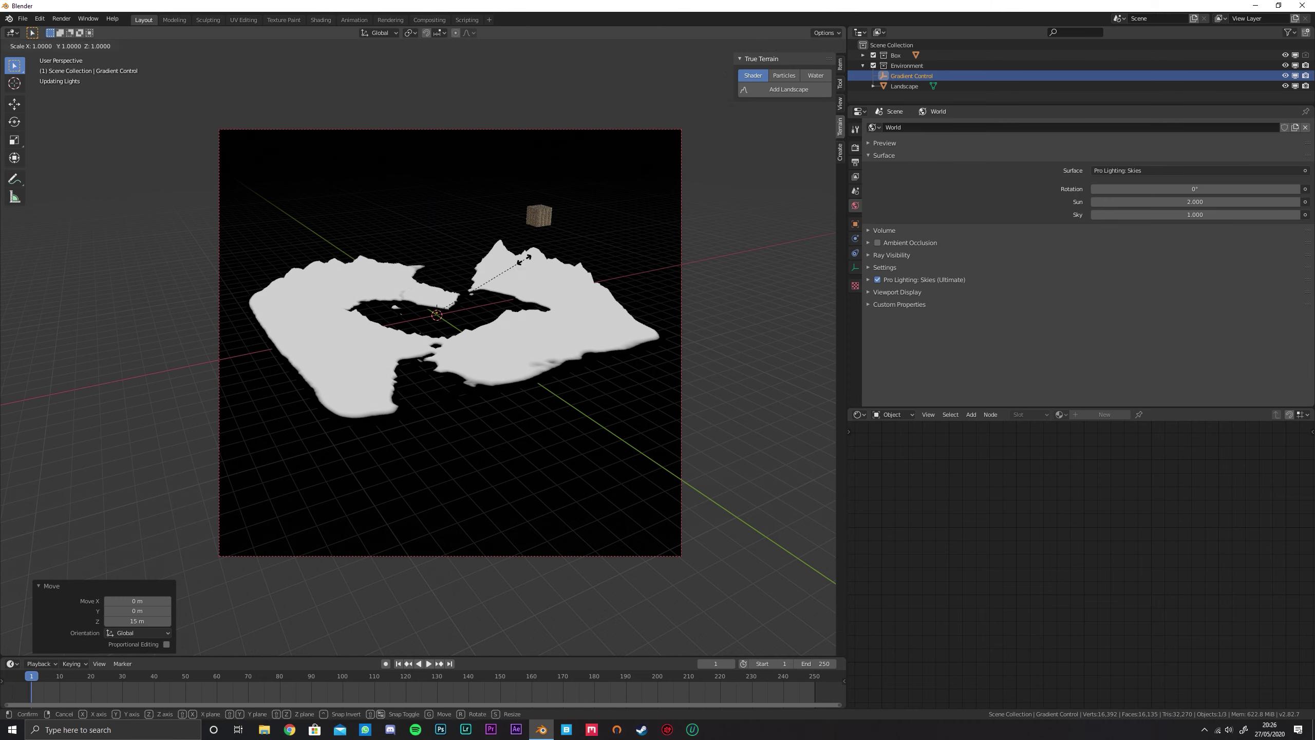
type("10")
key("Return")
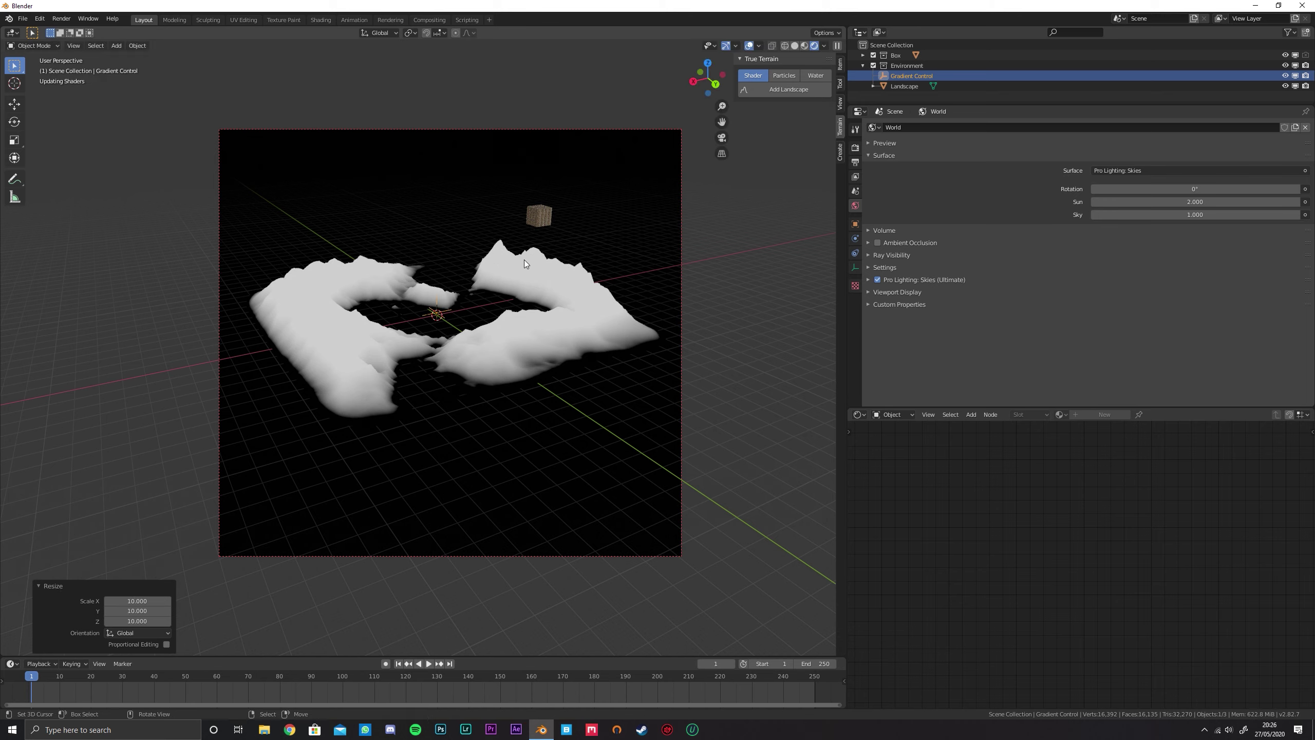
type("gz14")
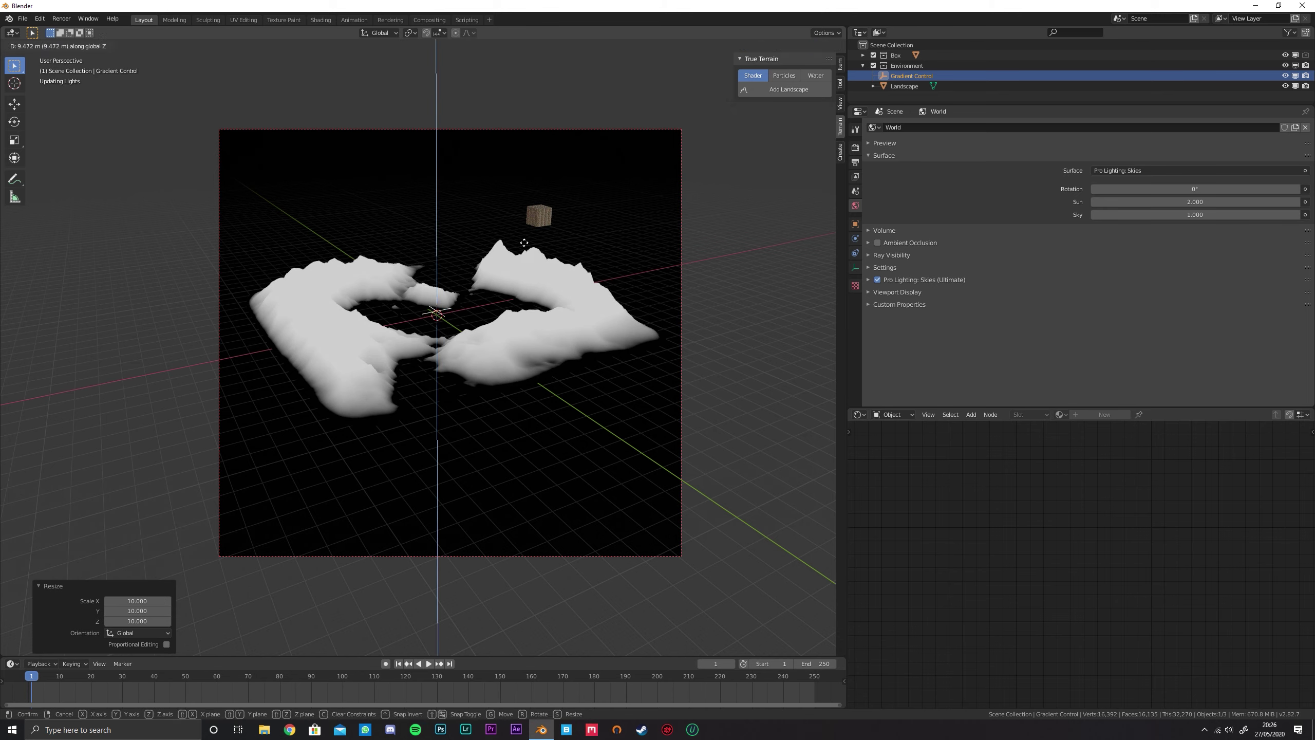
key("Return")
Try the Easing gradient type on the landscape's Gradient Texture node and settle on Quadratic
right_click(590, 296)
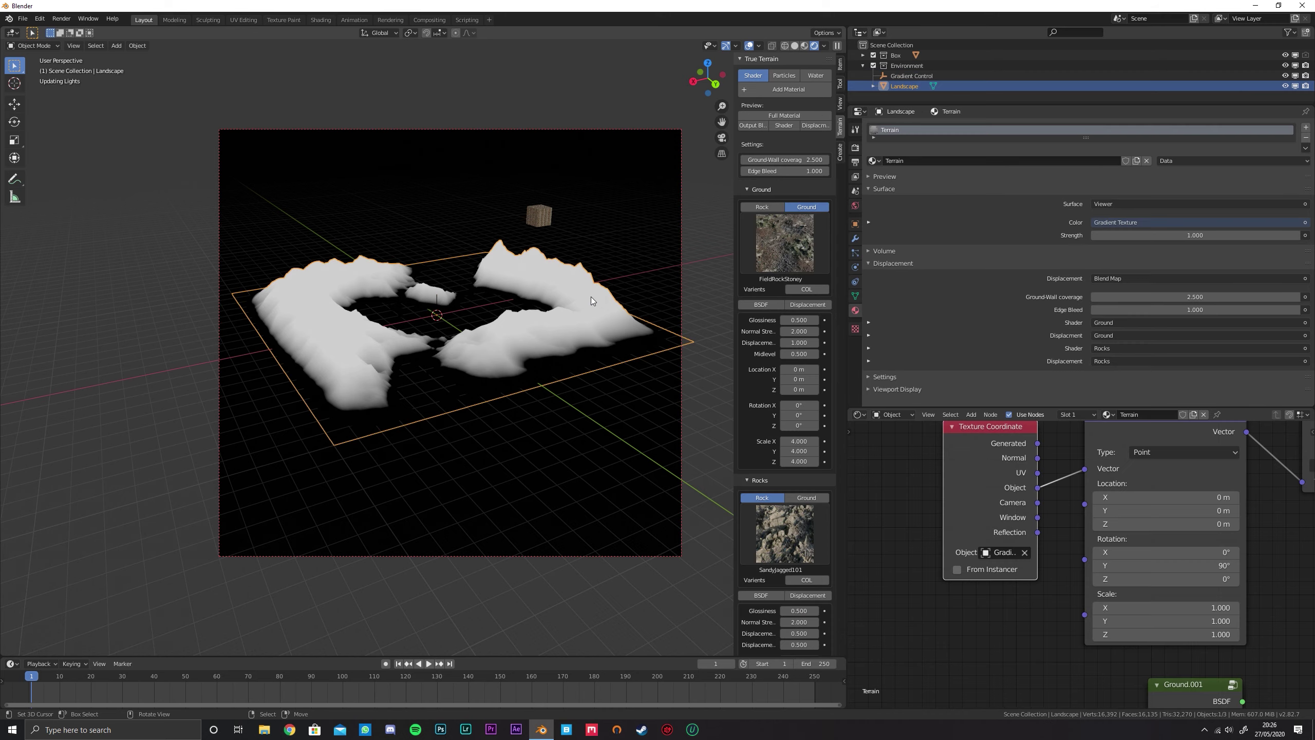
middle_click_drag(1284, 466, 1070, 504)
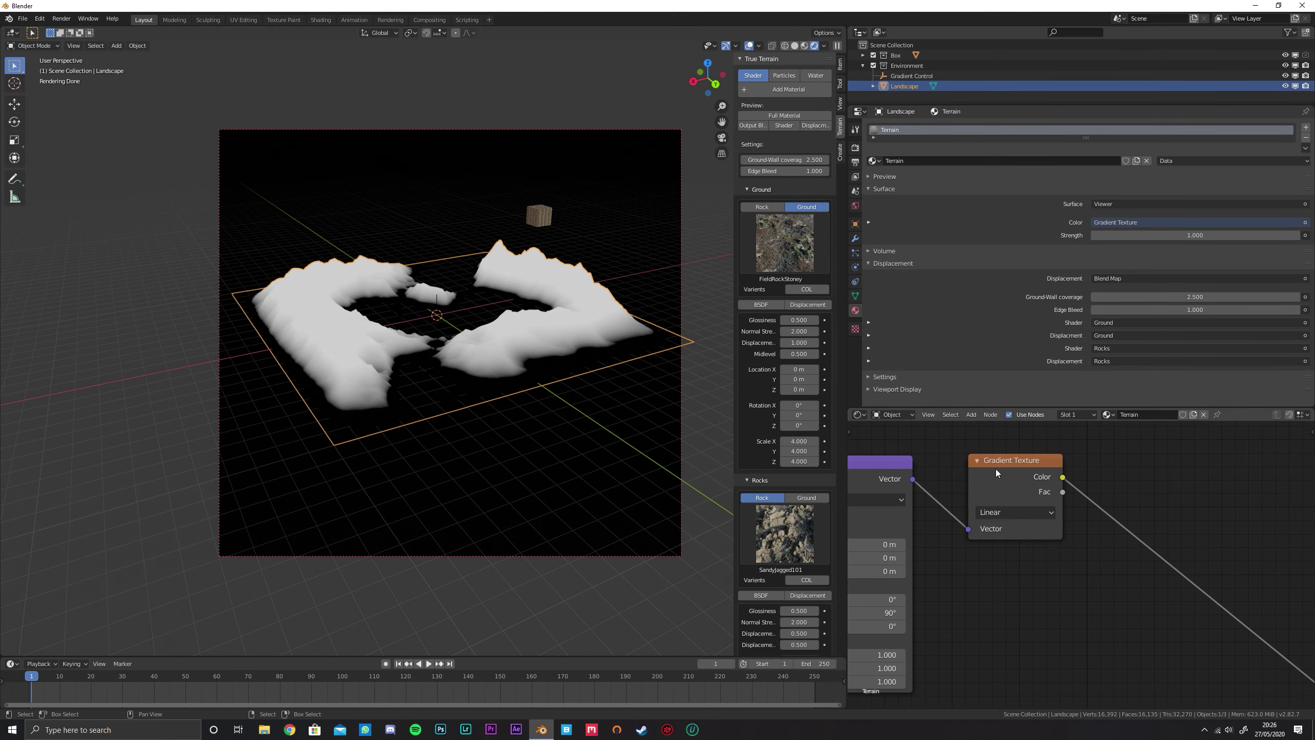
left_click(1025, 513)
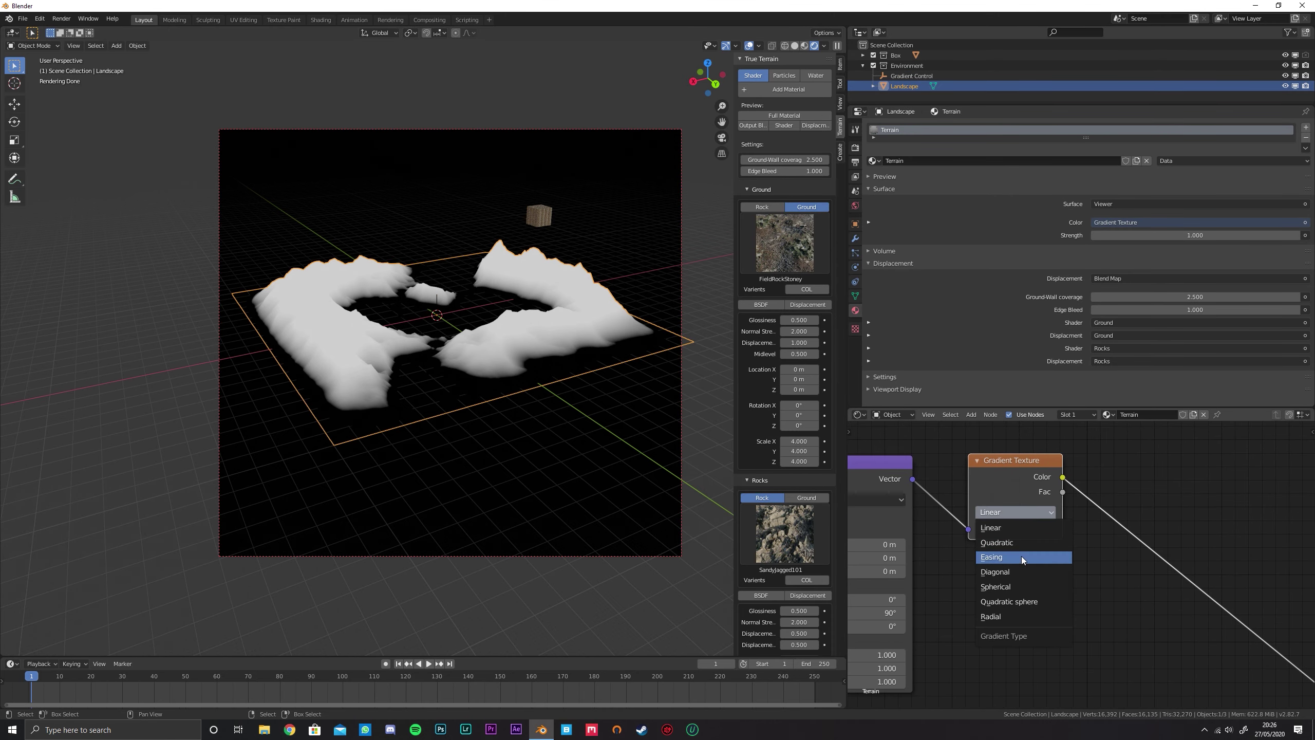
left_click(1020, 557)
left_click(1021, 511)
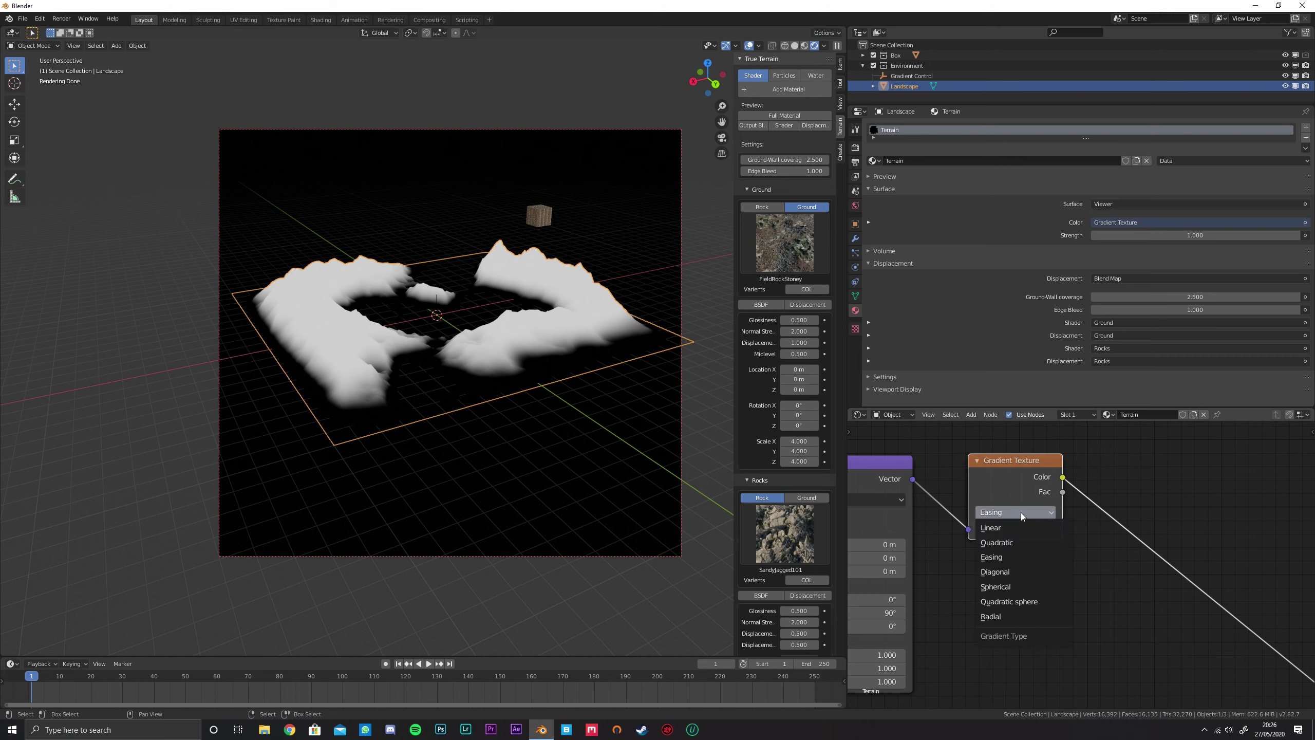
left_click(1034, 545)
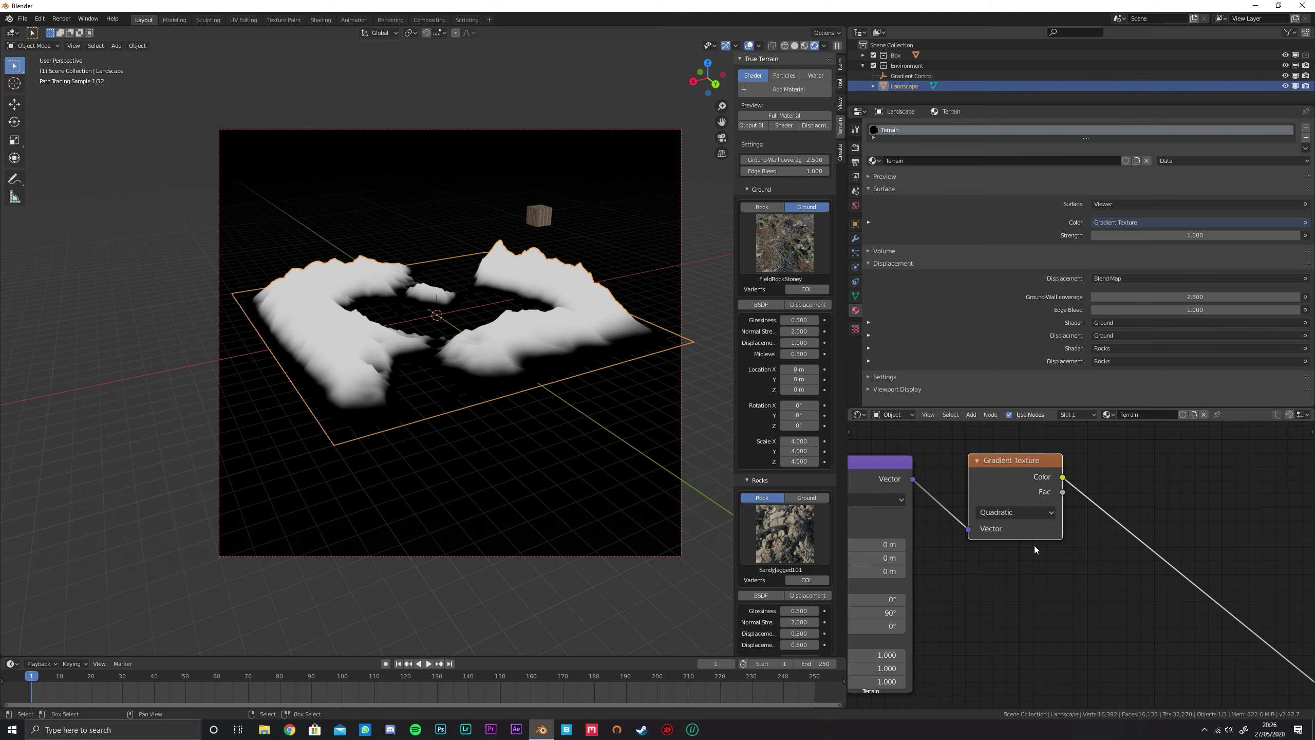
left_click(1029, 510)
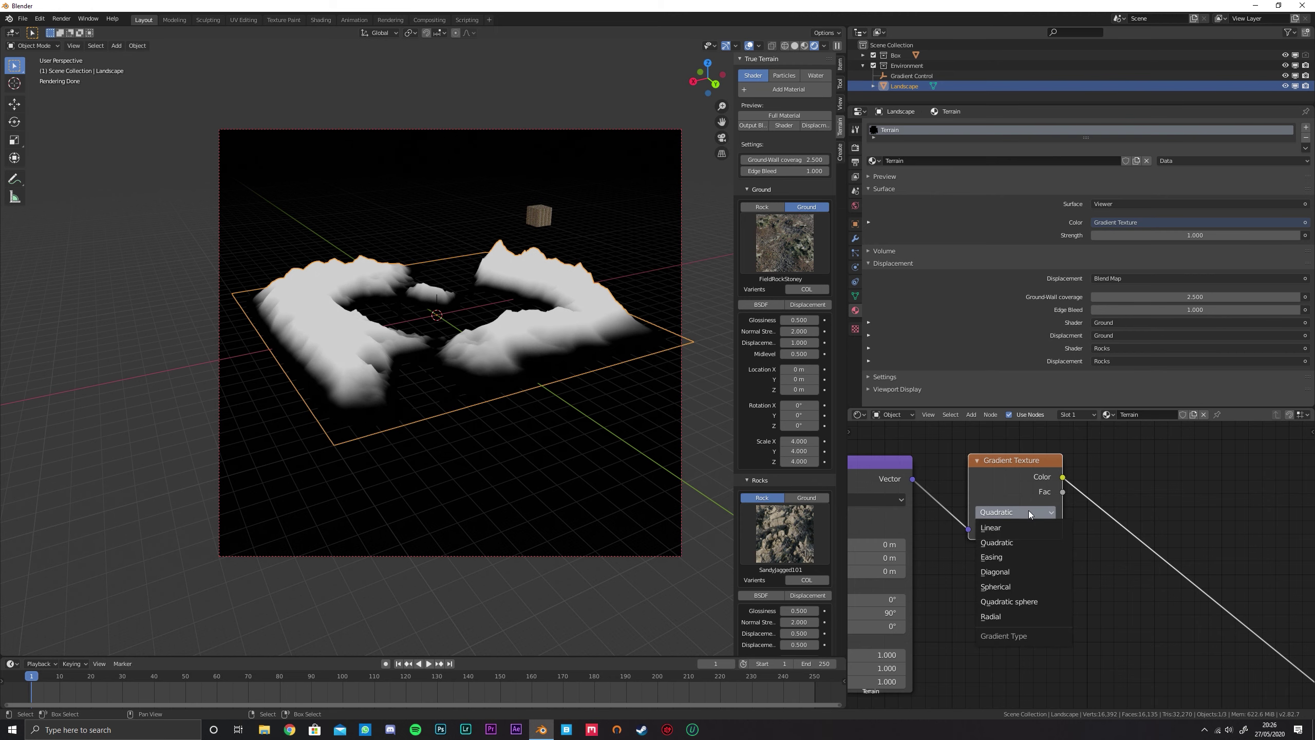
Move the Gradient Control empty down about 66.1 m along Z
left_click(439, 307)
key("g")
key("z")
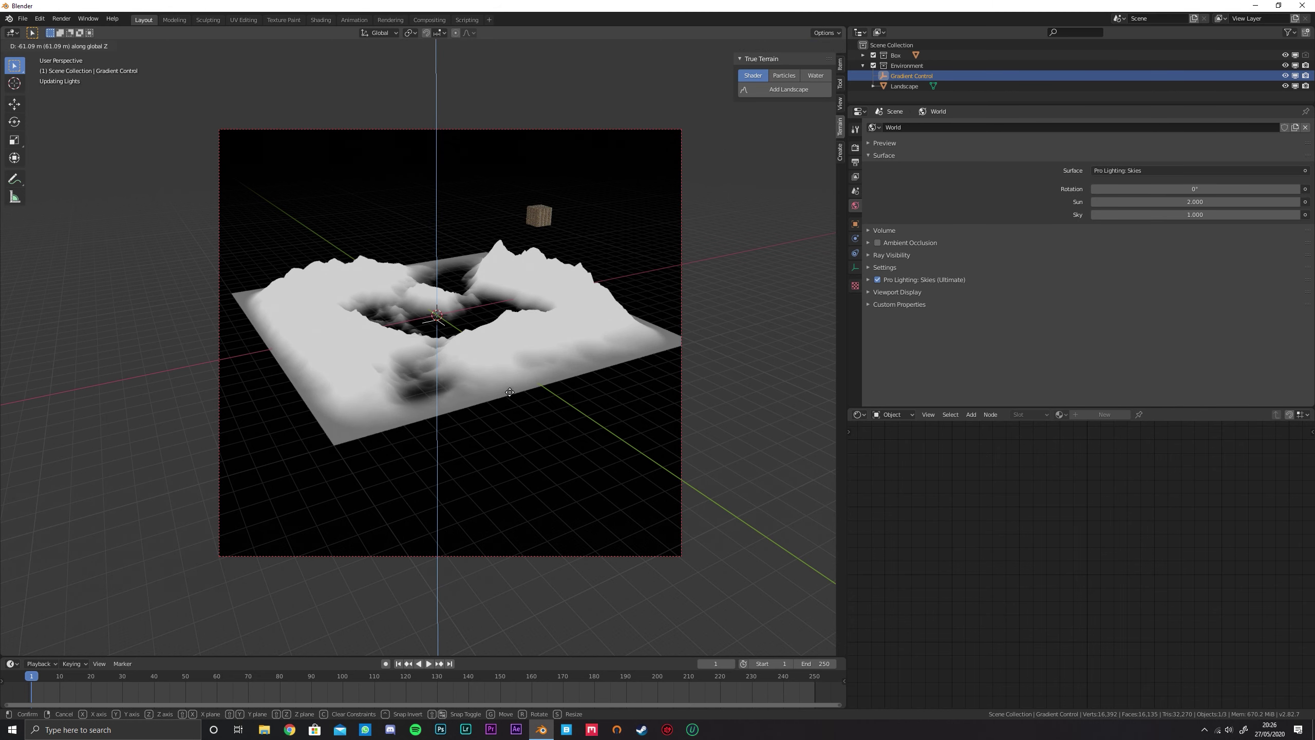
left_click(512, 397)
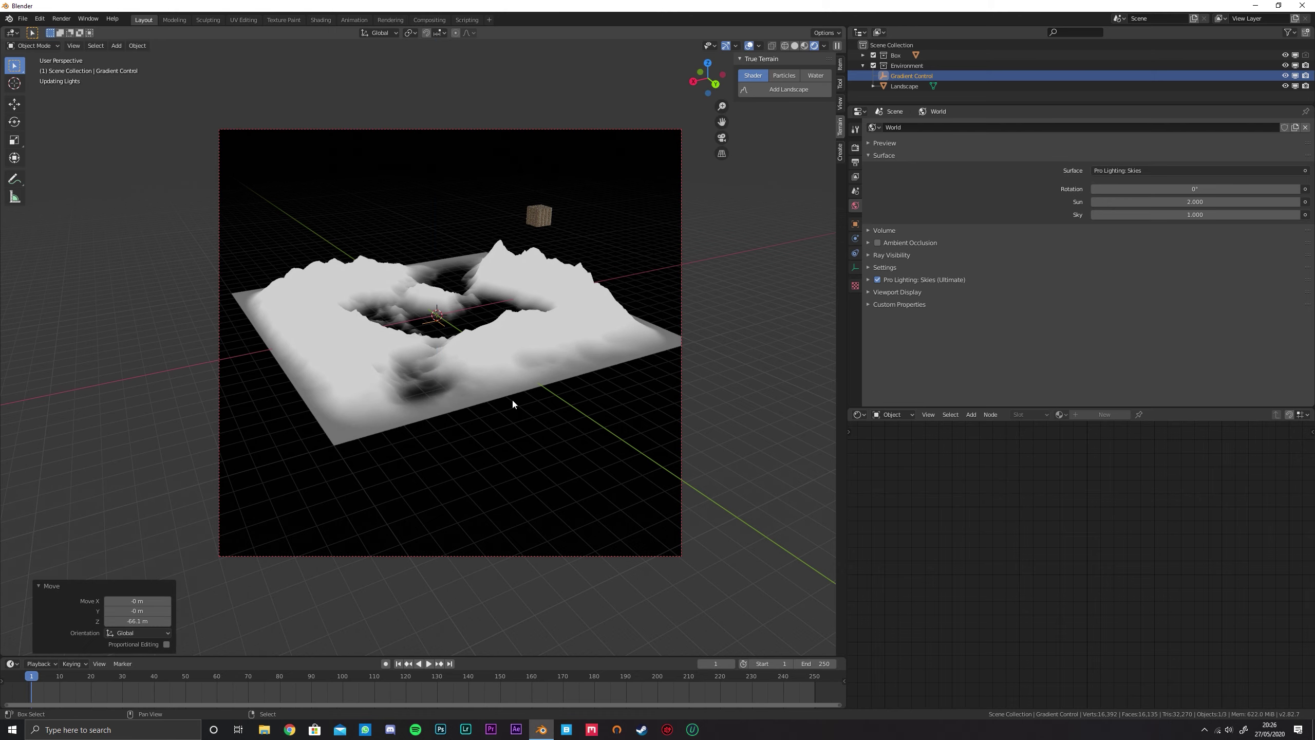
Scale the Gradient Control empty down by a factor of about 0.429 to tighten the gradient
middle_click_drag(450, 297, 595, 362)
key("s")
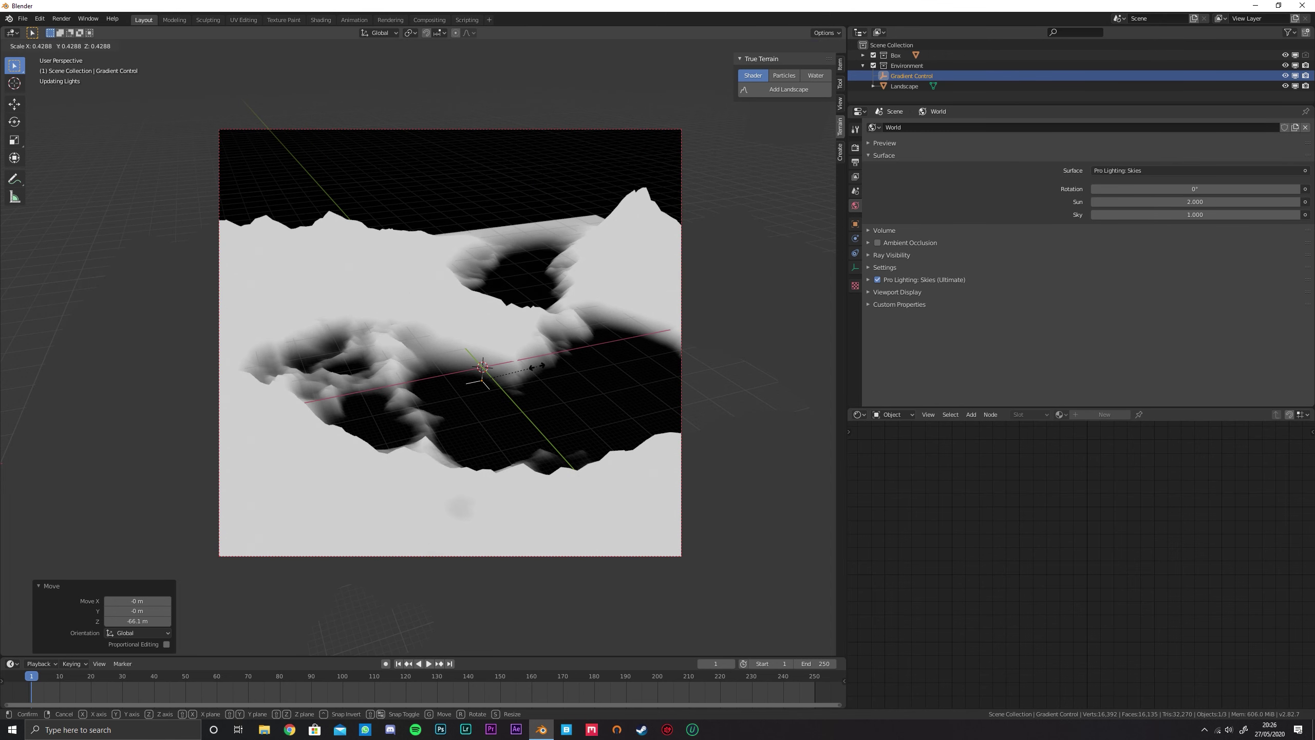
left_click(514, 350)
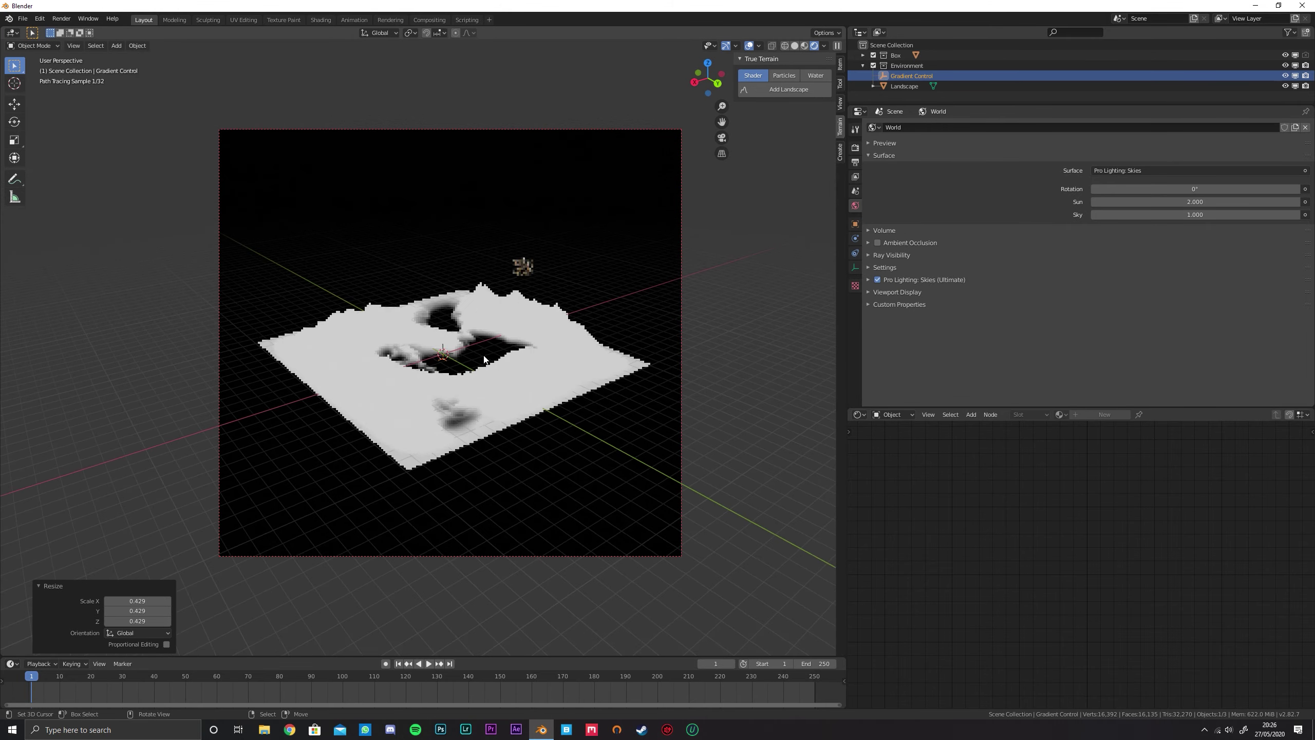
Add a Mix Shader to the Landscape's Terrain material and insert it in the link from Ground's BSDF to the Blend Map
scroll(483, 359, "up", 3)
middle_click_drag(444, 306, 598, 383)
left_click(651, 310)
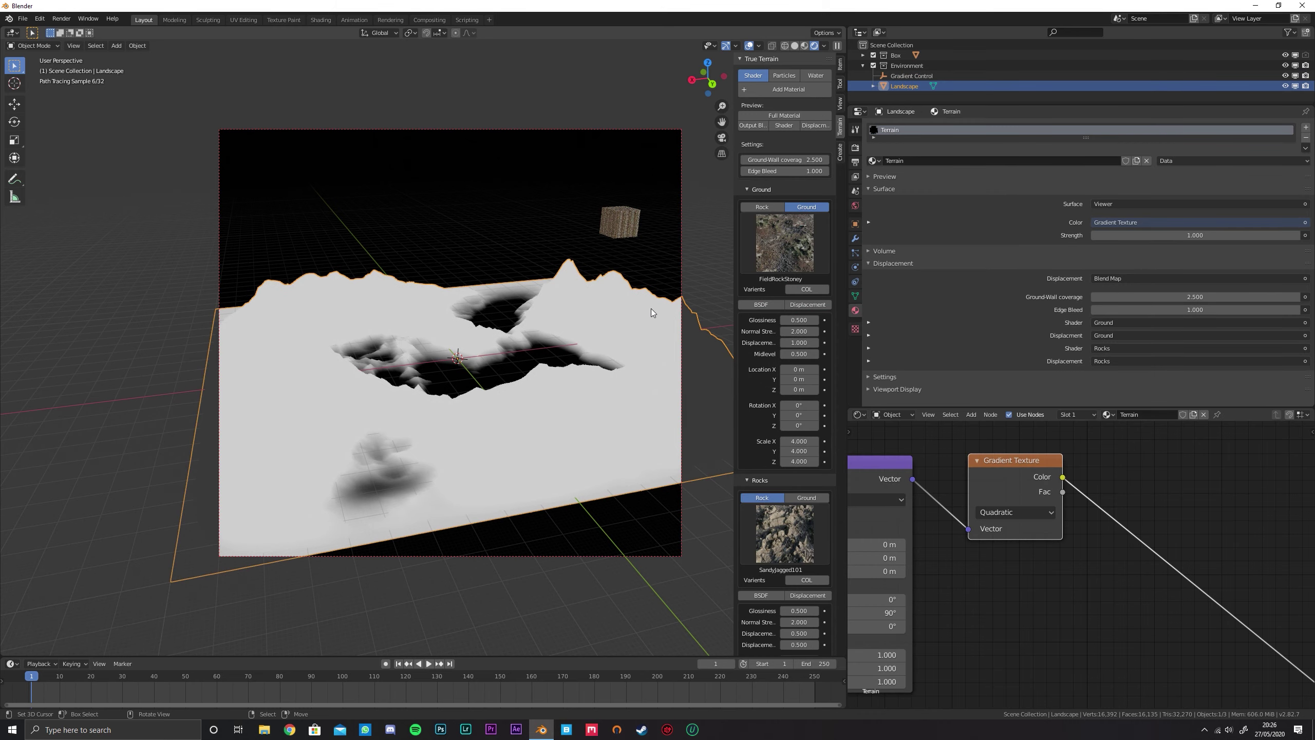
scroll(1105, 475, "down", 3)
middle_click_drag(1133, 646, 1053, 535)
scroll(1025, 554, "up", 3)
left_click(1055, 527)
key("shift+a")
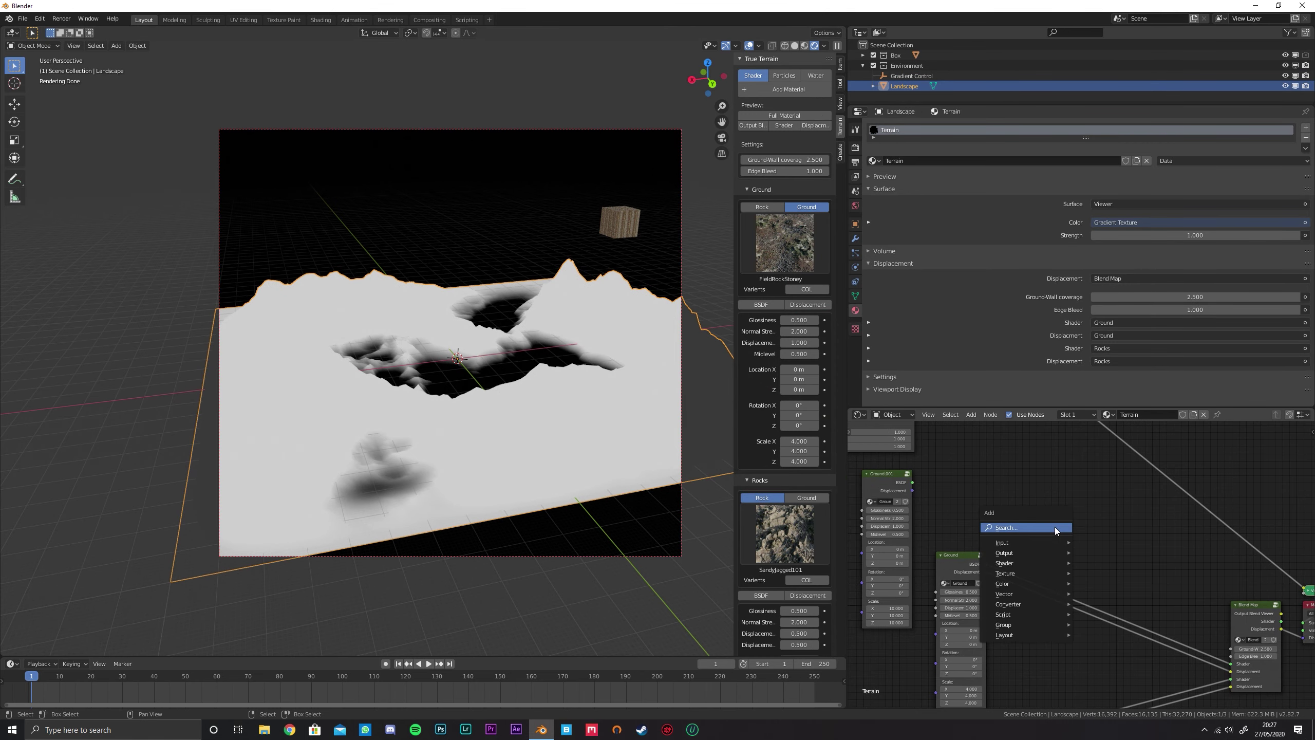
mouse_move(1038, 602)
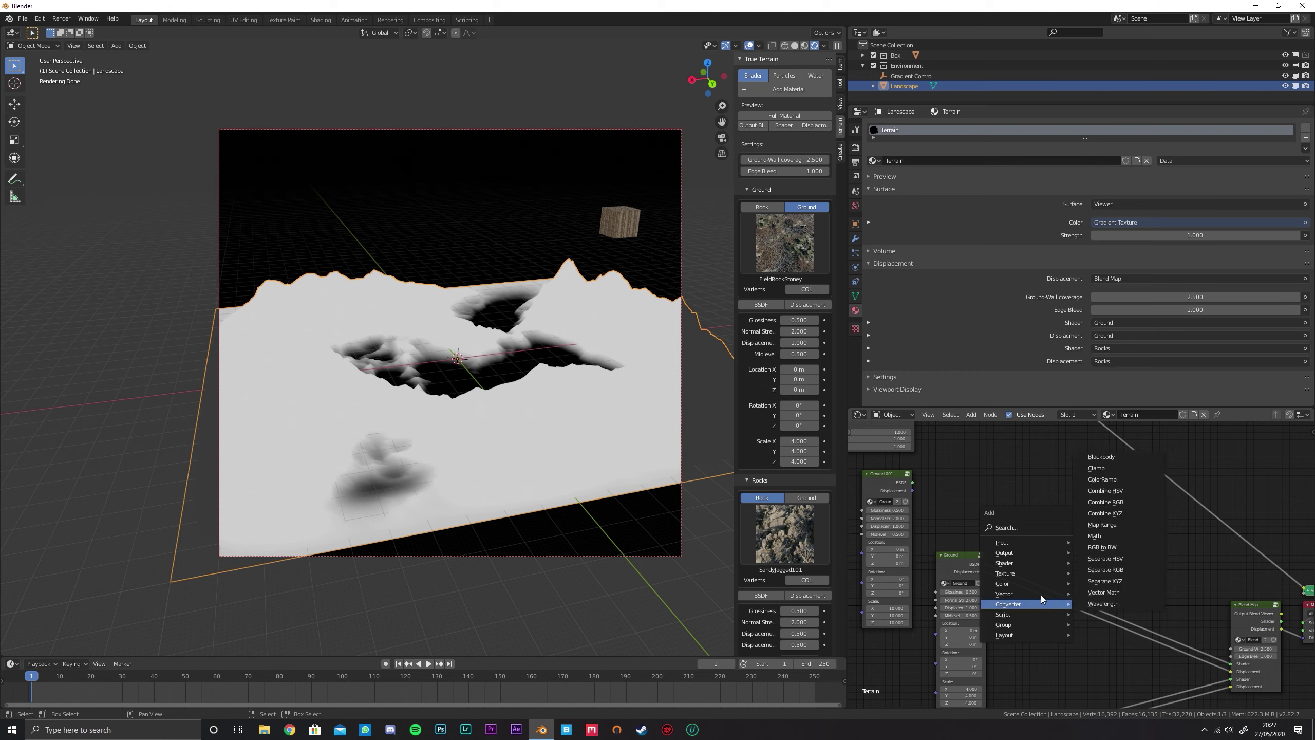
mouse_move(1040, 562)
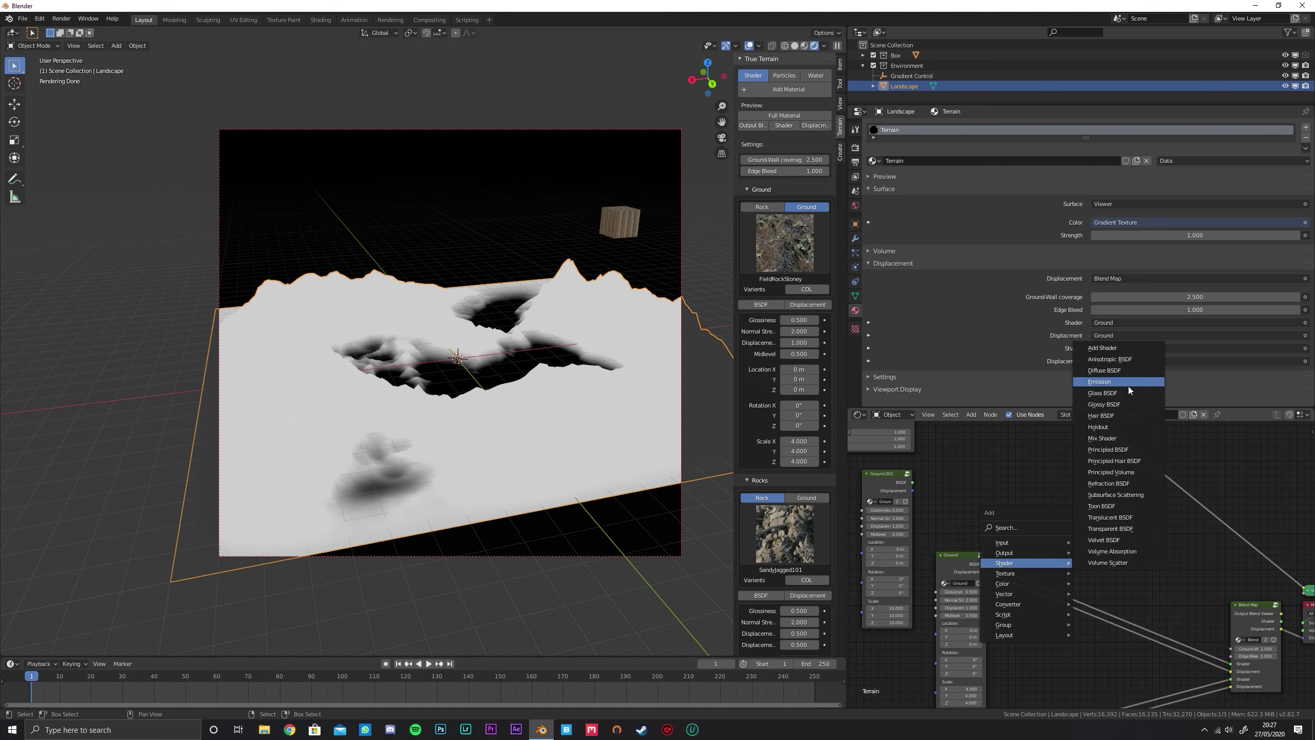
left_click(1123, 442)
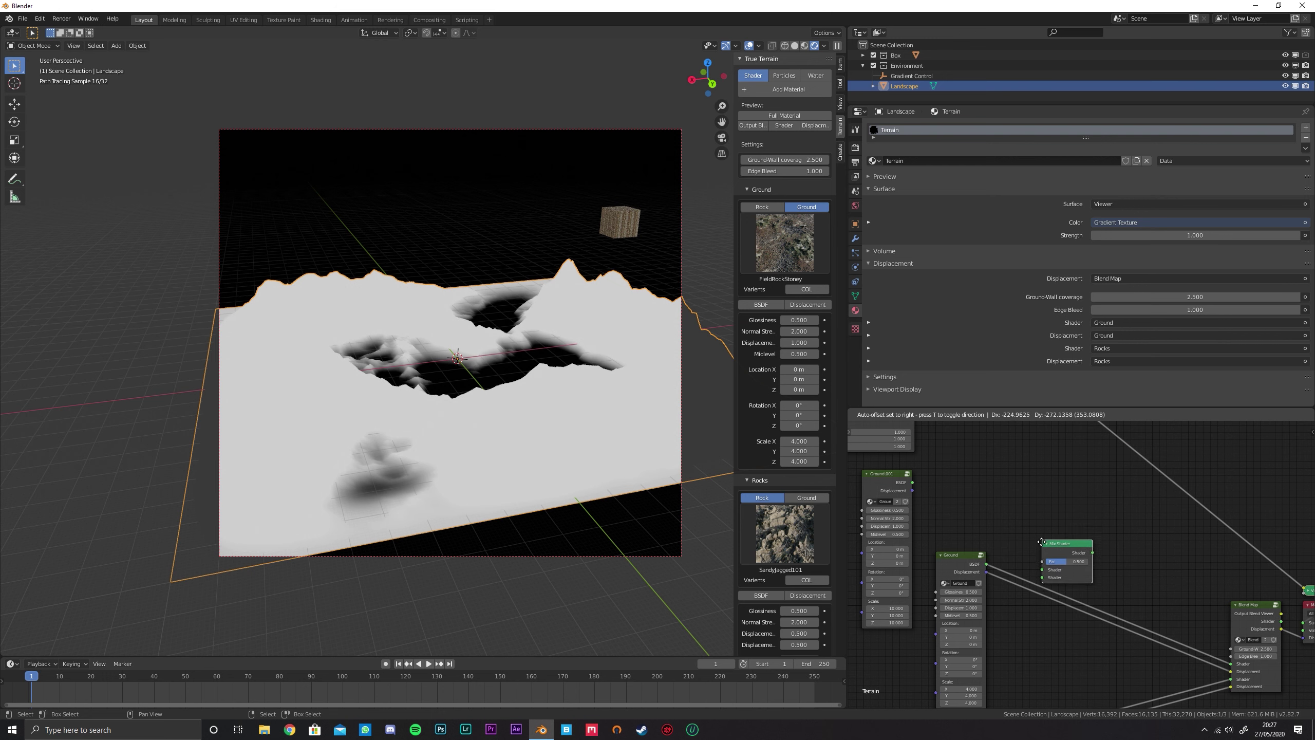
left_click(1053, 550)
left_click_drag(1063, 550, 1088, 525)
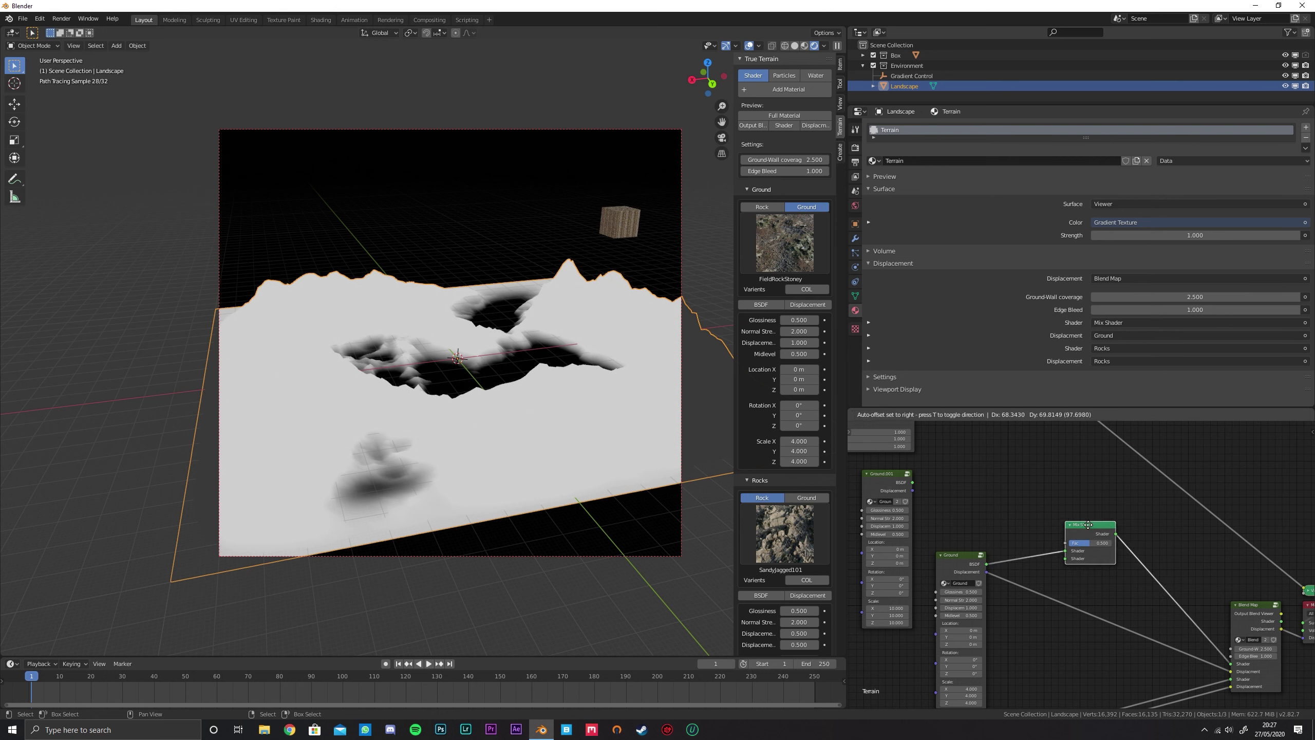
Link Ground.001's BSDF to the Mix Shader's second shader input and preview the Mix Shader on the landscape
mouse_move(913, 483)
left_mouse_down()
mouse_move(1015, 513)
mouse_move(1065, 558)
left_mouse_up()
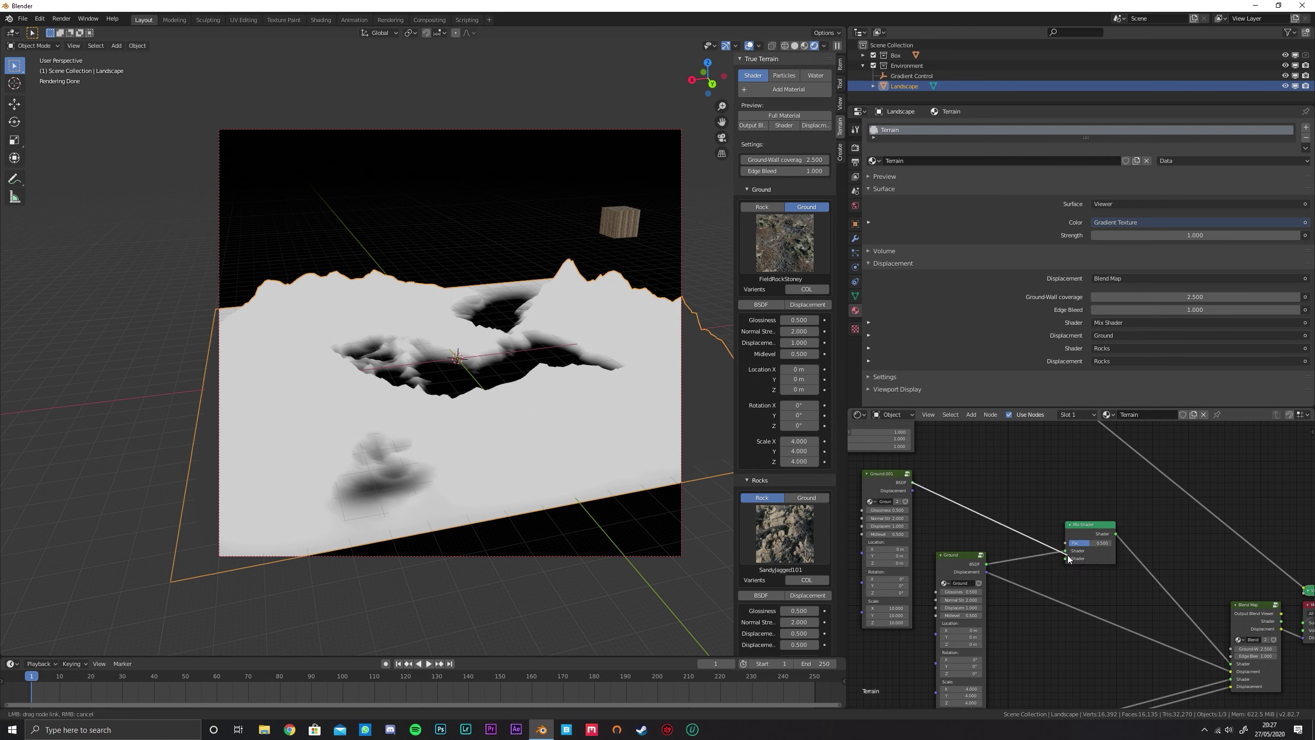
left_click(1087, 529, "ctrl+shift")
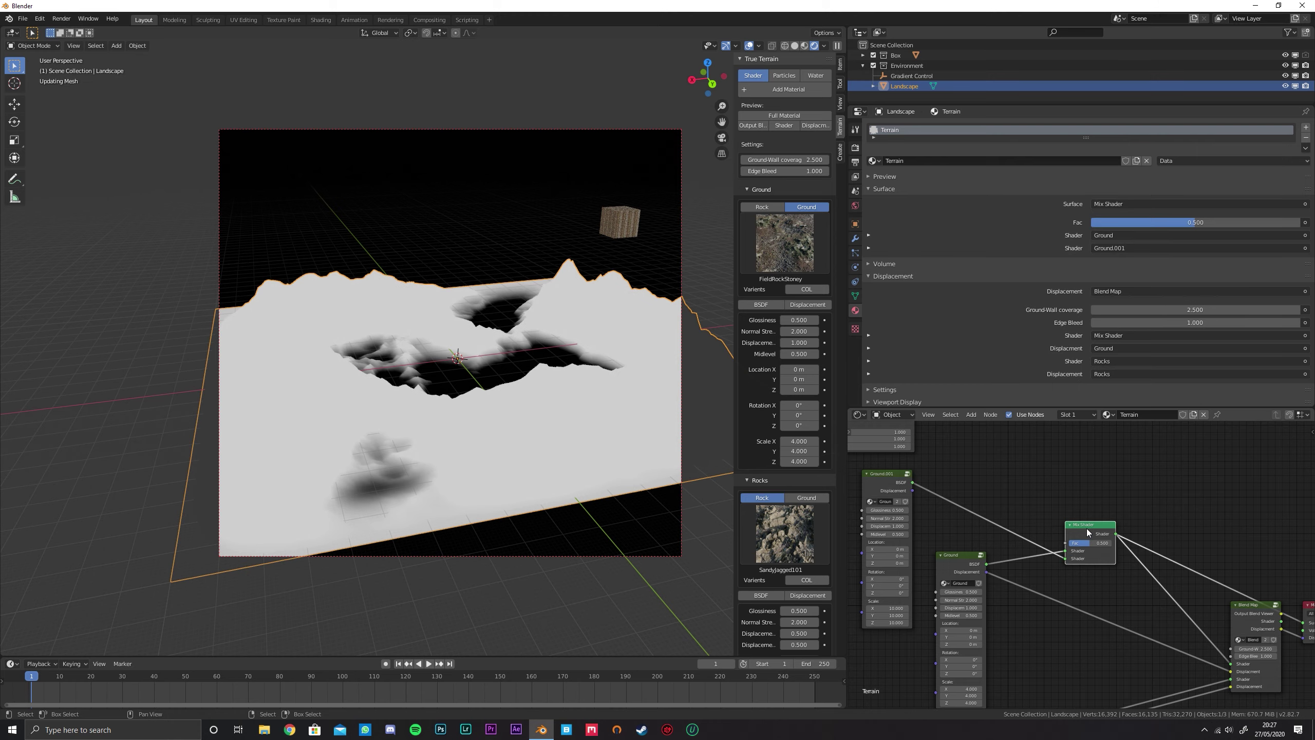
Group the Texture Coordinate, Mapping and Gradient Texture nodes of the Terrain material into one node group
scroll(1025, 491, "down", 2)
middle_click_drag(1034, 485, 1051, 528)
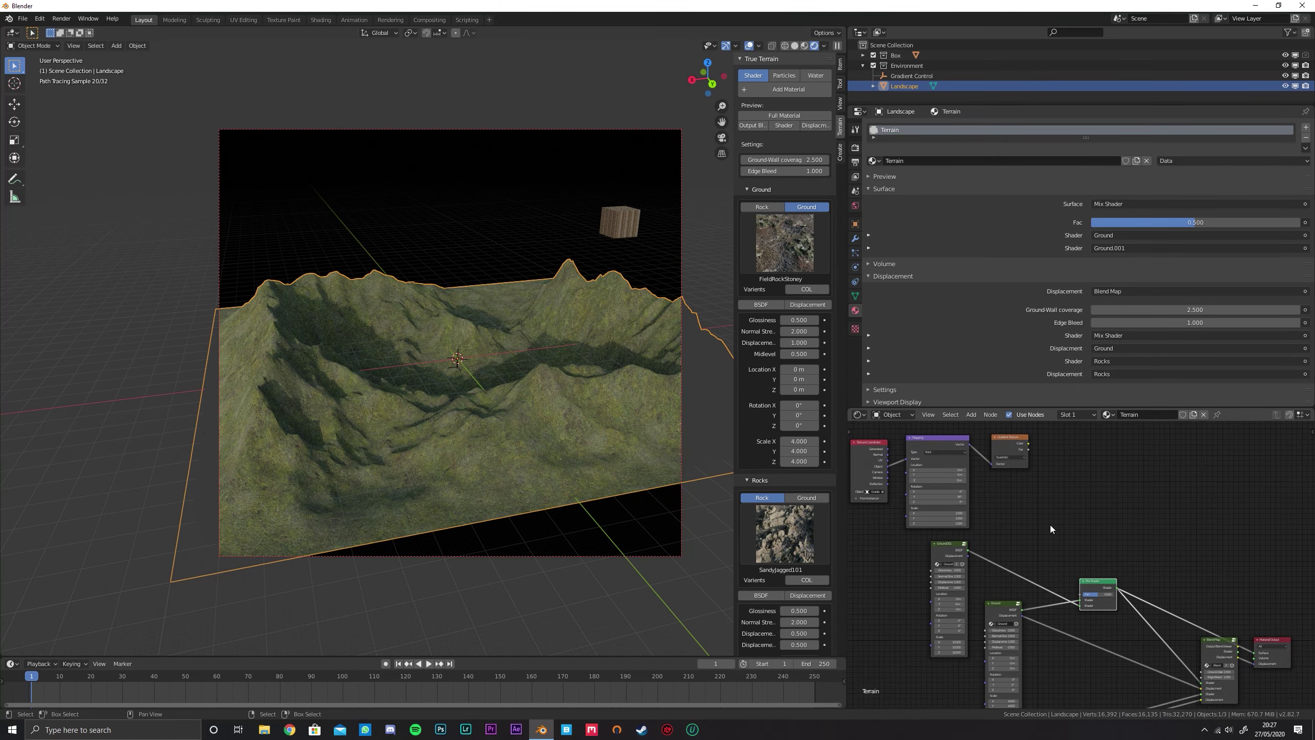
middle_click_drag(1000, 442, 1096, 500)
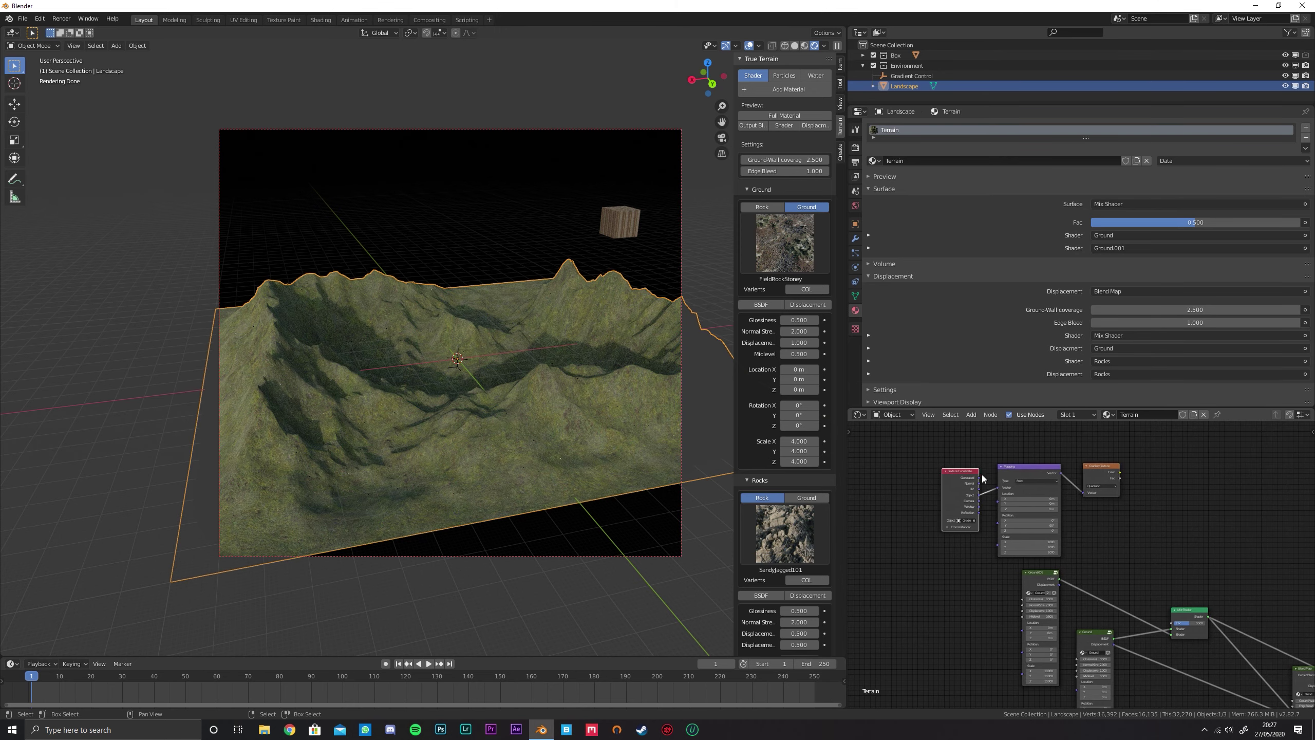
left_click_drag(1000, 452, 1146, 537)
key("ctrl+g")
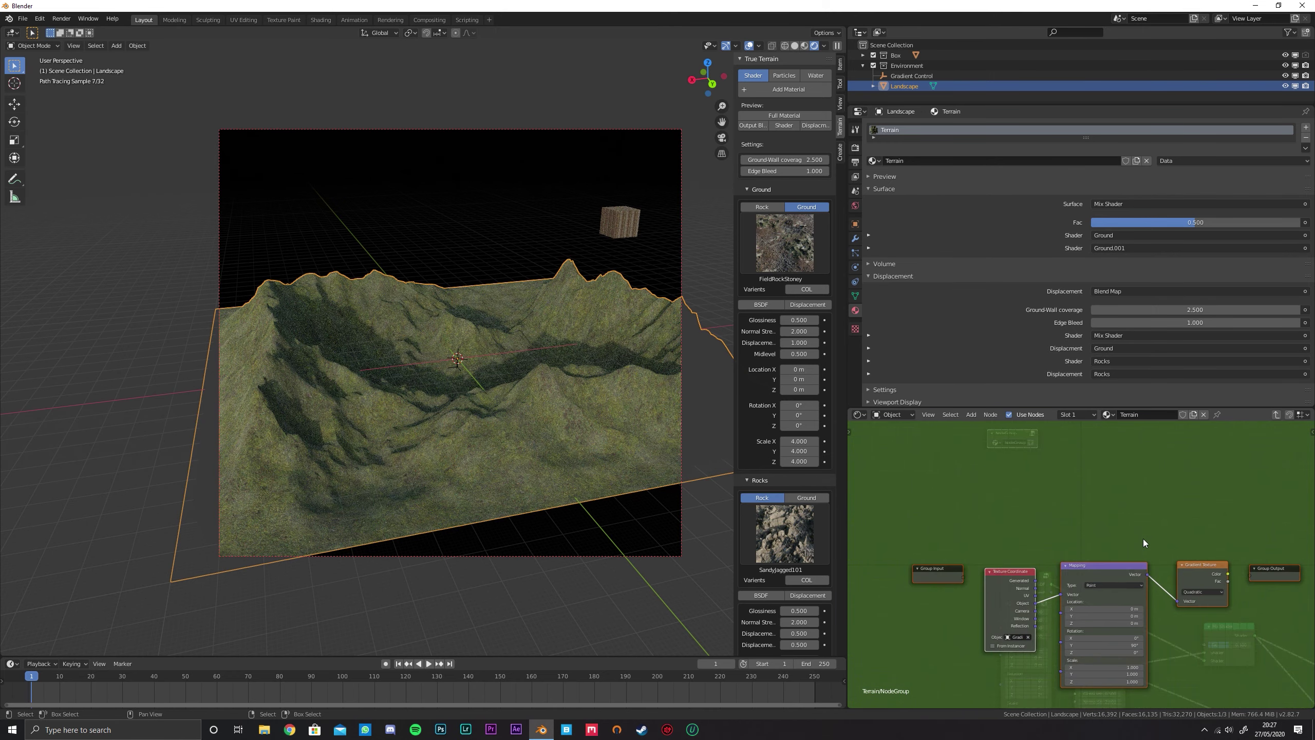
Link the Gradient Texture's Color to the Group Output inside the new node group
scroll(1143, 538, "up", 3)
middle_click_drag(1142, 538, 1056, 504)
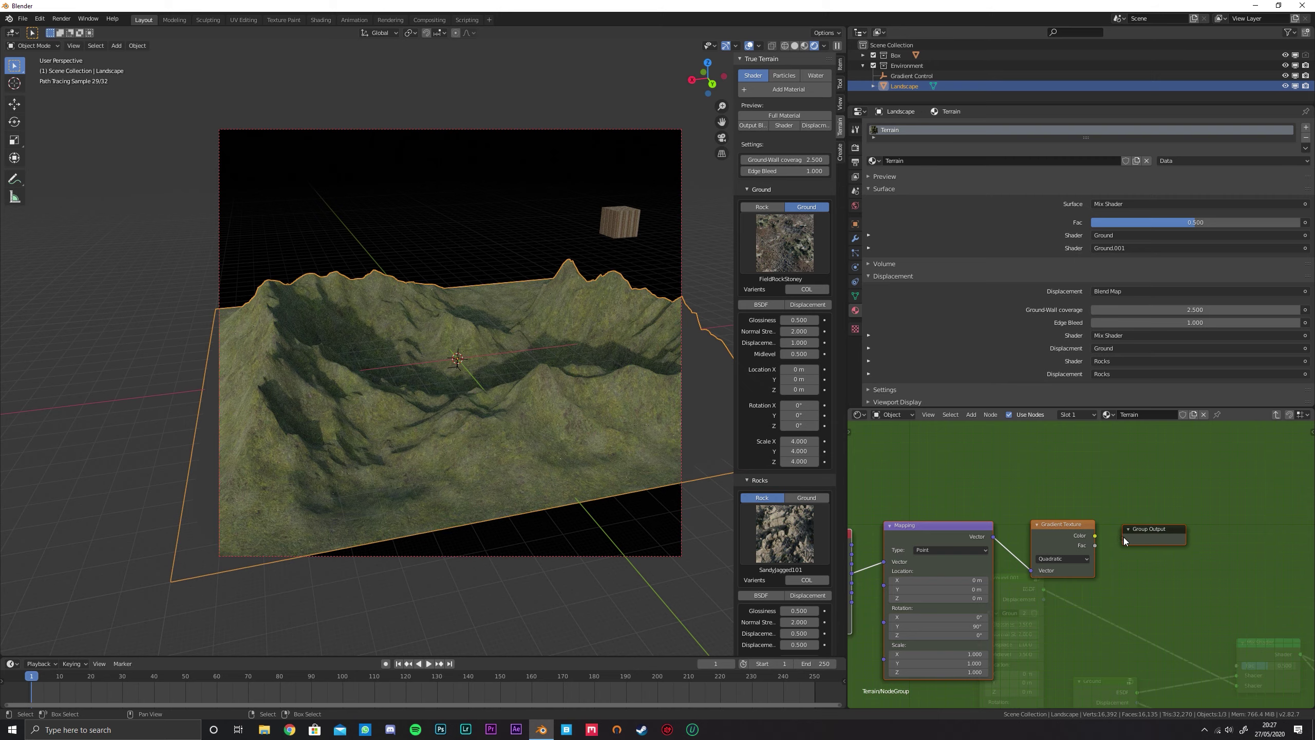
left_click_drag(1095, 535, 1124, 539)
middle_click_drag(1148, 529, 1062, 531)
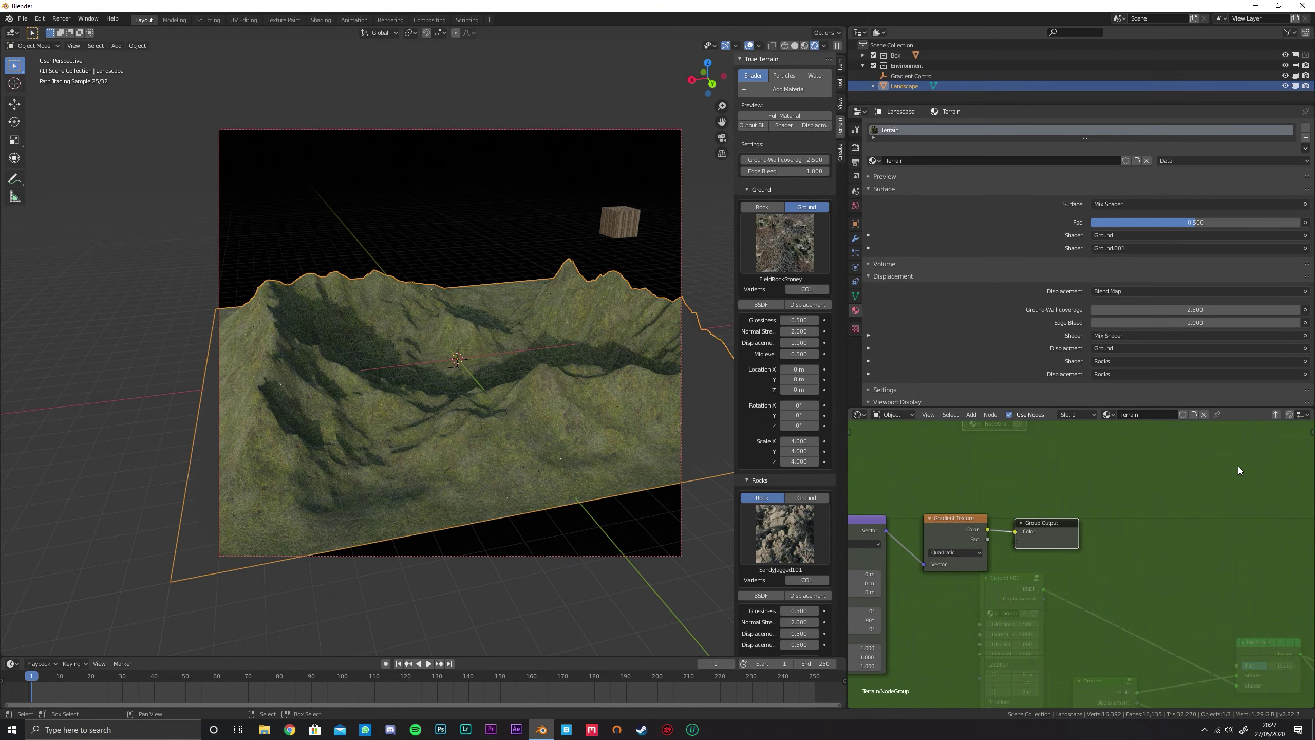
Rename the node group's Color output to "Gradient Mix"
key("n")
left_click(1312, 437)
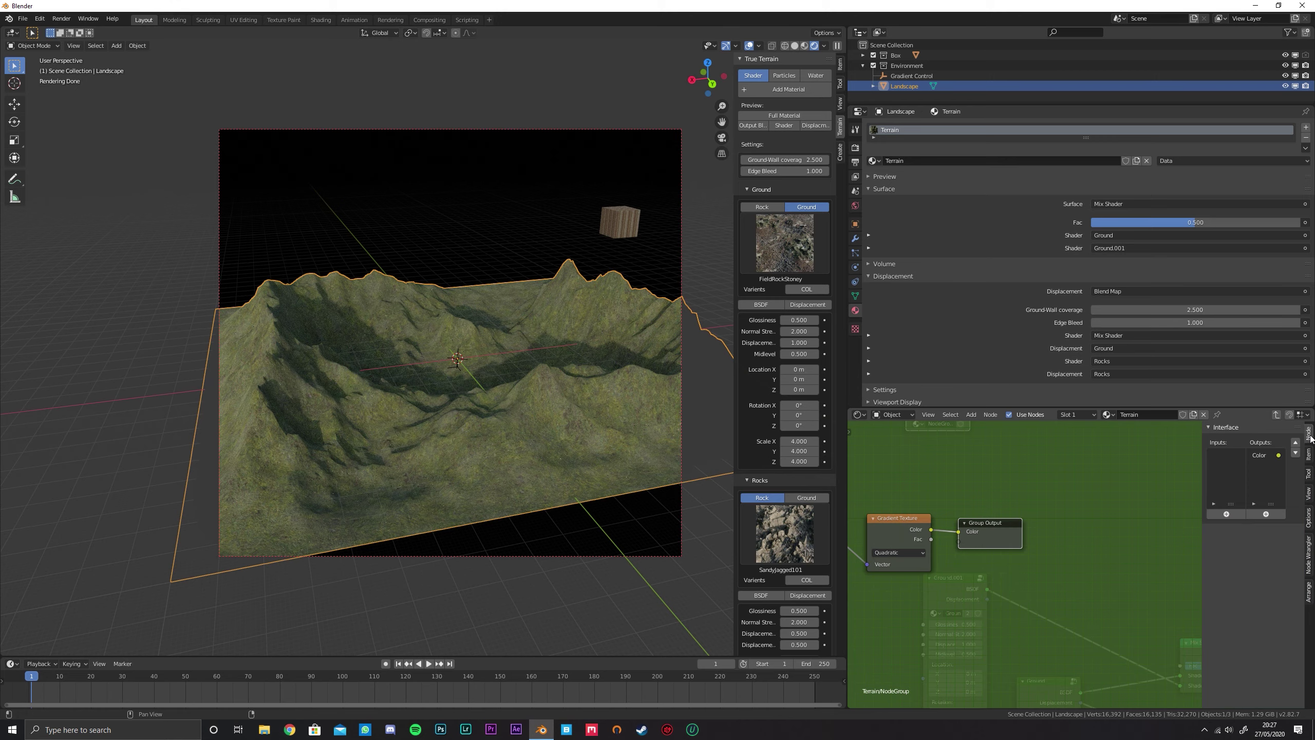
double_click(1255, 455)
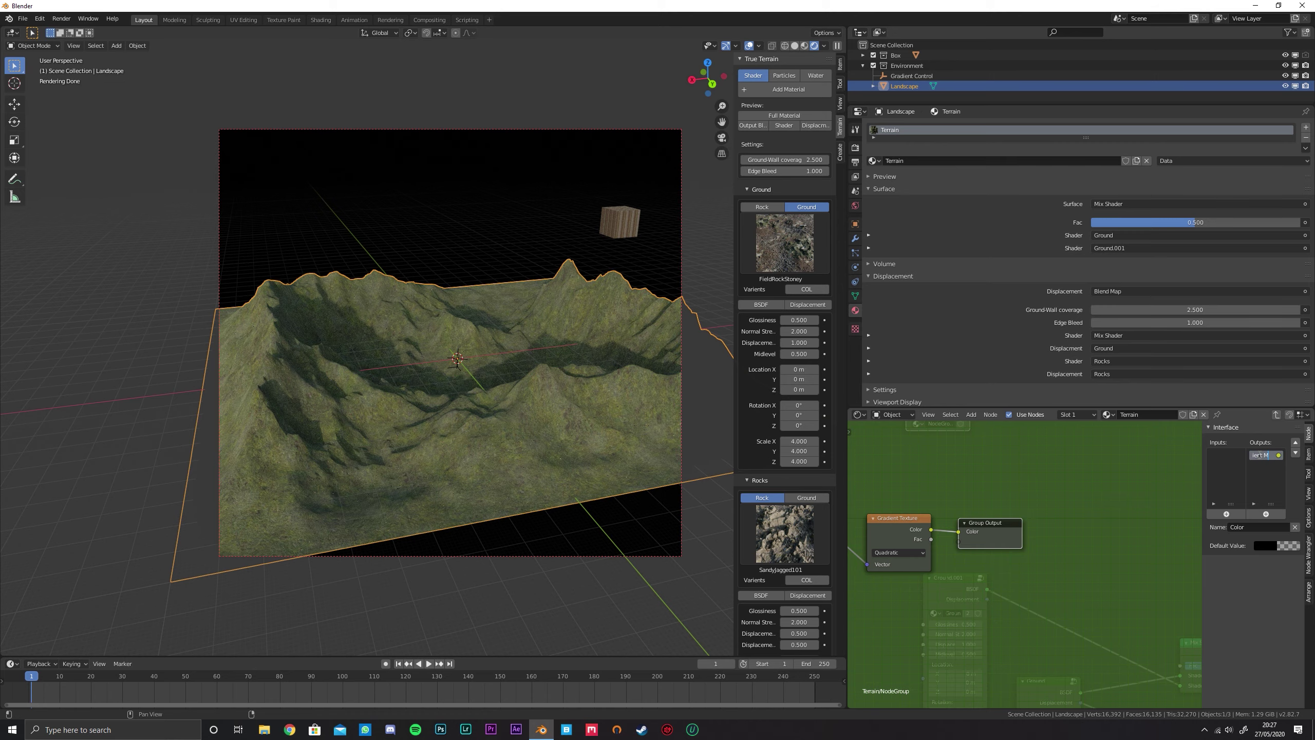
type("Gradient Mix")
key("Return")
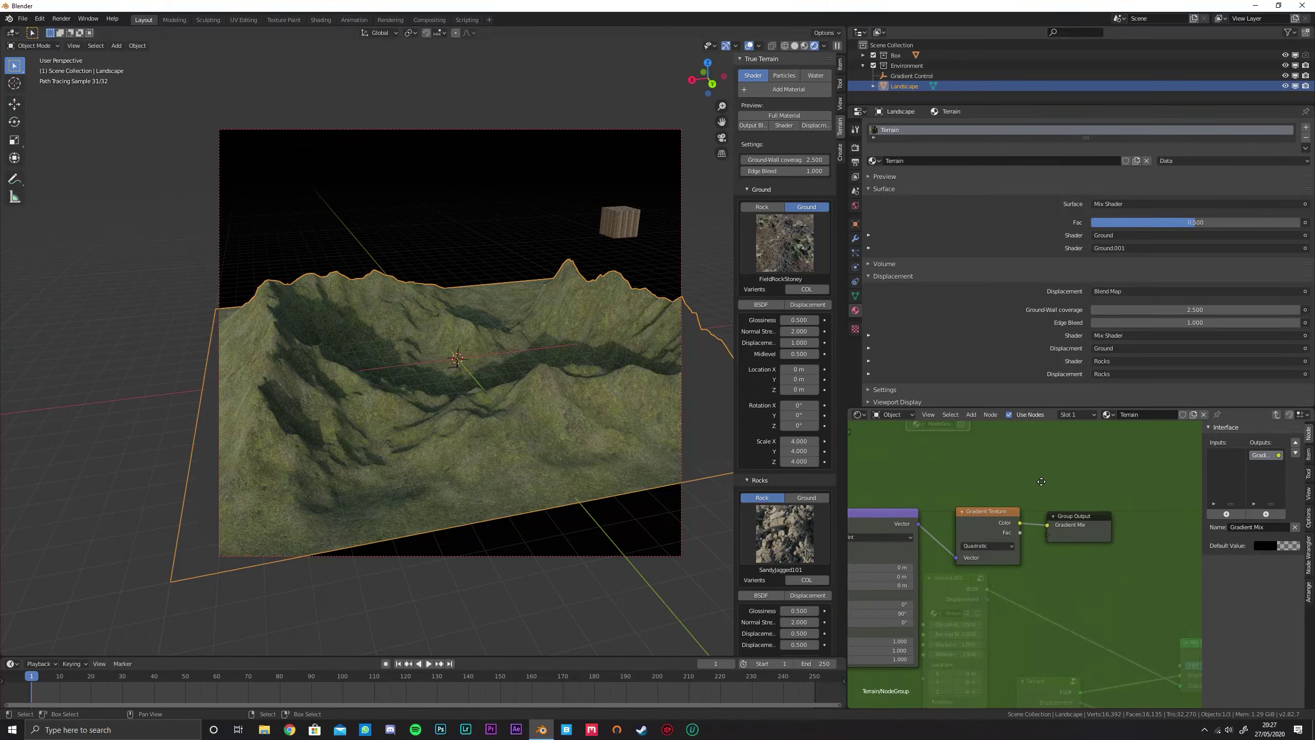
Leave the node group and rename both the group node and its node group to "Gradient Mix"
key("Tab")
left_click_drag(966, 445, 1086, 580)
middle_click_drag(1116, 579, 1024, 497)
scroll(1005, 494, "up", 4)
scroll(1029, 506, "up", 4)
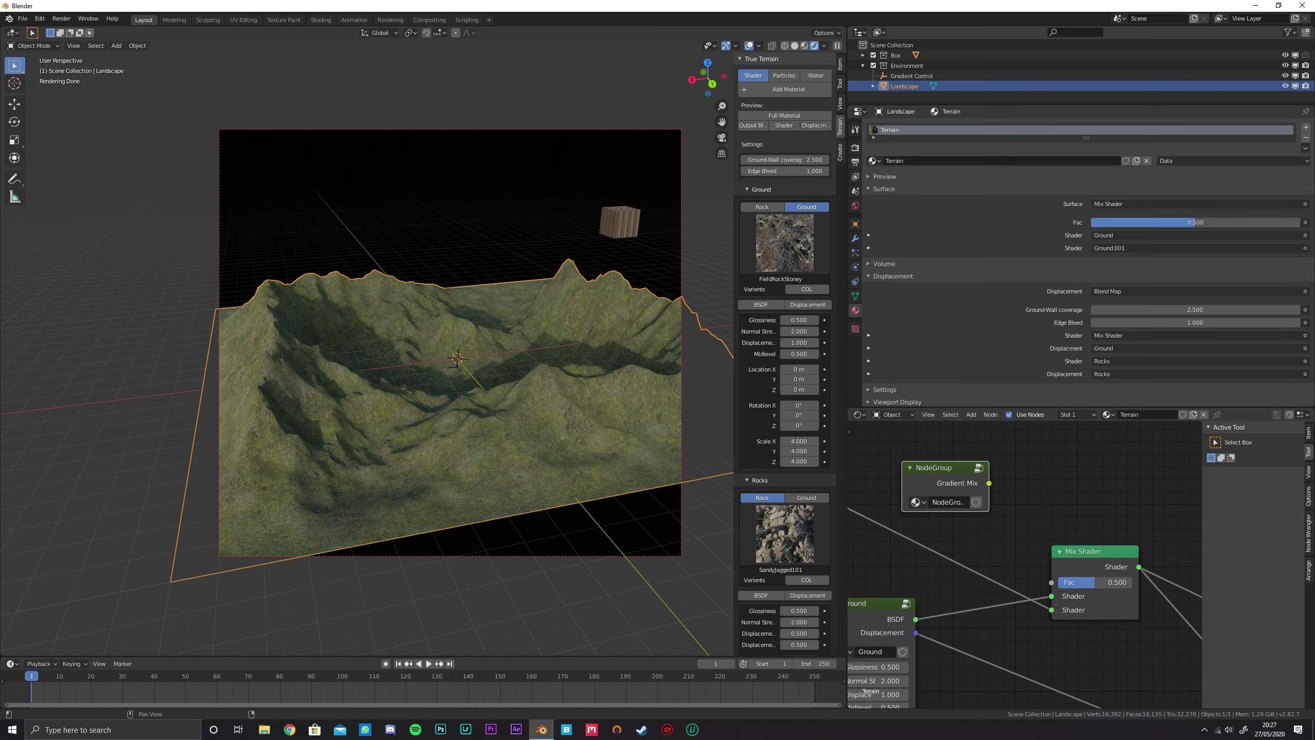
left_click(1310, 433)
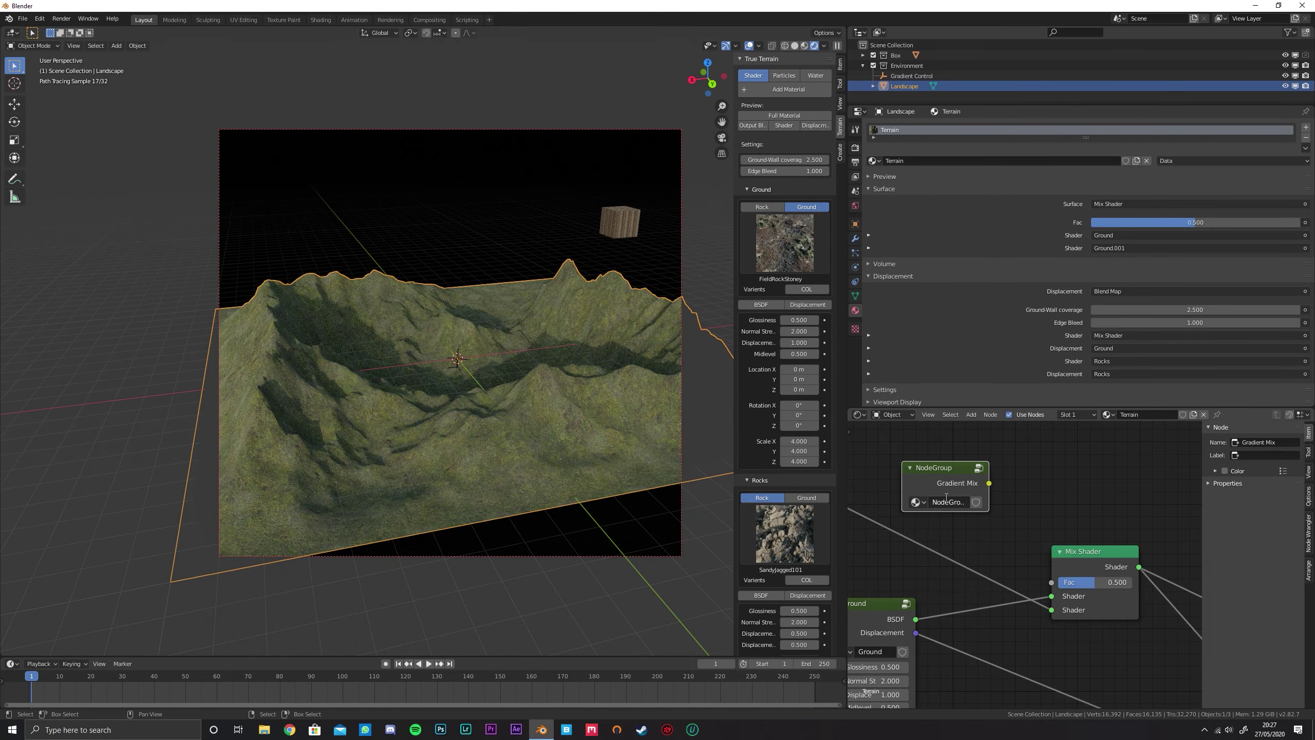
key("Return")
Widen the Gradient Mix node and link its output to the Mix Shader's Fac input
left_click_drag(988, 468, 1024, 467)
middle_click_drag(1056, 477, 1039, 464)
left_click_drag(1009, 471, 1045, 569)
middle_click_drag(1093, 494, 1132, 473)
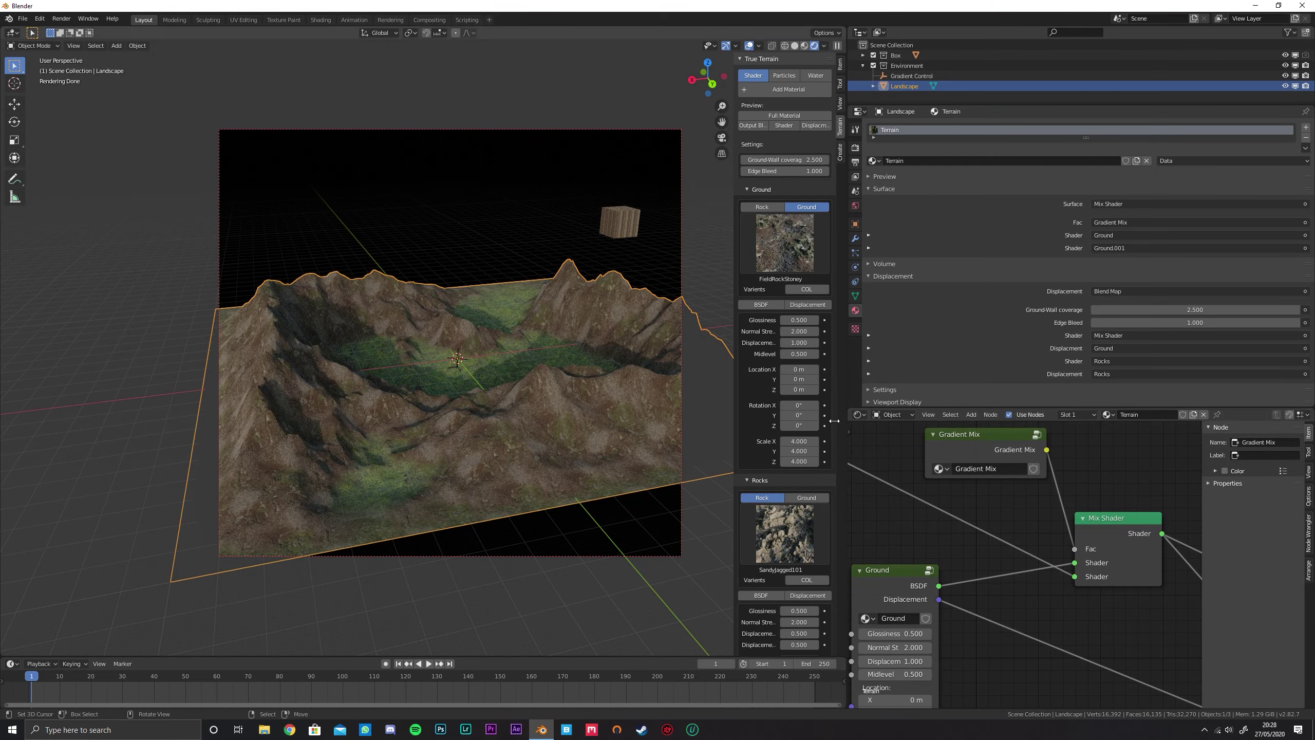
Swap the Mix Shader's two shader inputs so Ground.001 feeds the first and Ground the second
left_click_drag(1074, 562, 1074, 575)
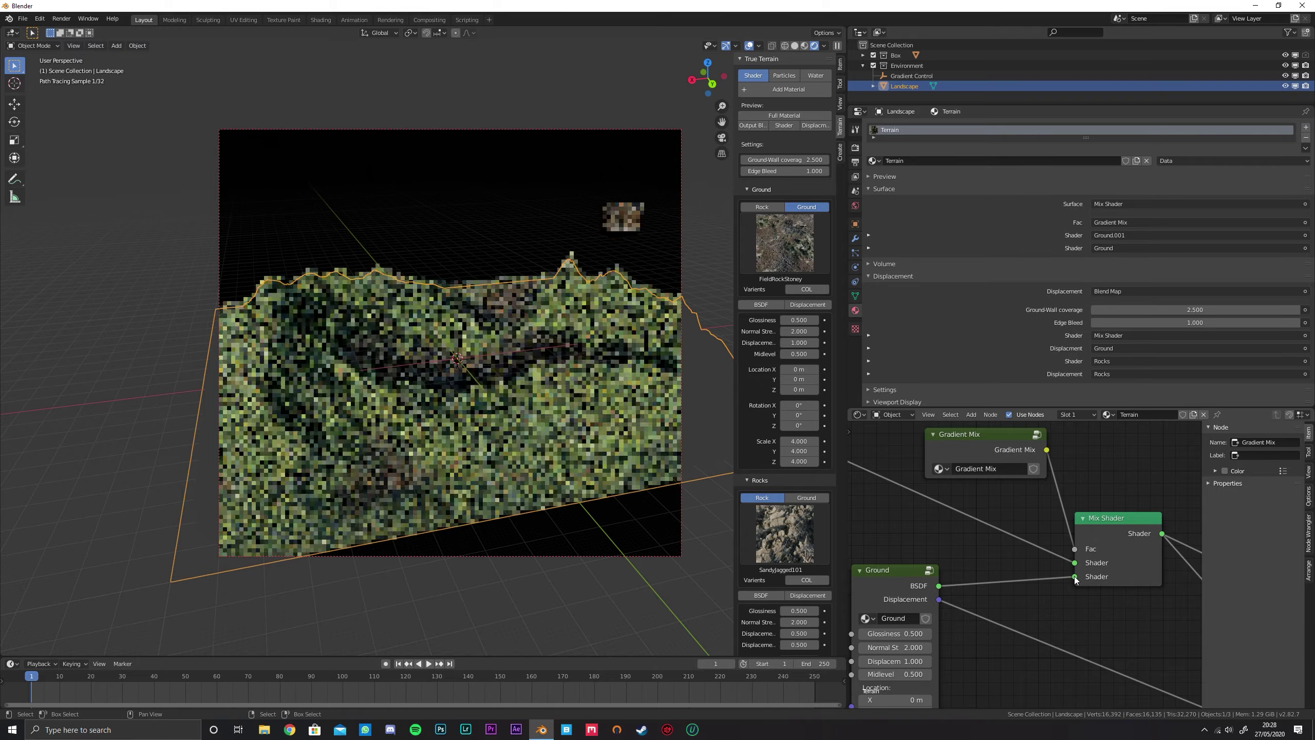
scroll(507, 406, "up", 2)
mouse_move(508, 392)
middle_mouse_down()
mouse_move(528, 402)
mouse_move(506, 374)
middle_mouse_up()
scroll(528, 401, "down", 3)
scroll(485, 367, "down", 1)
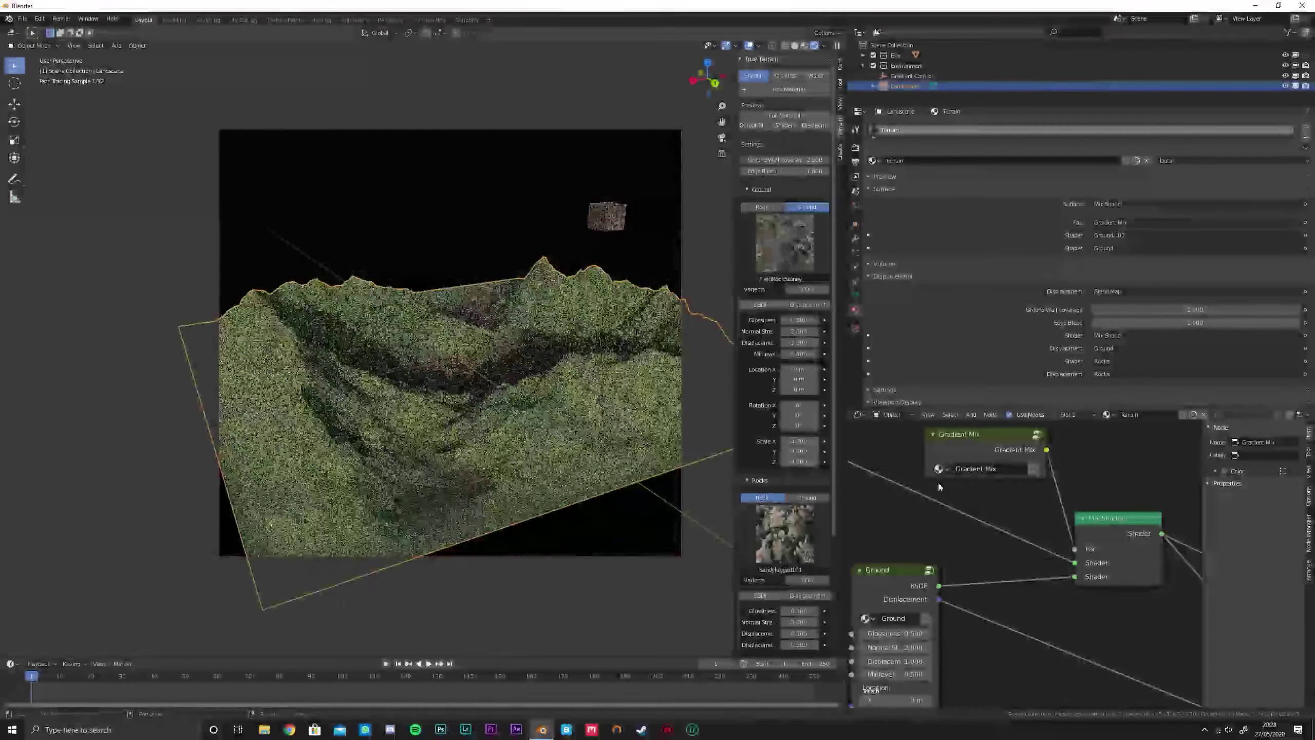
Preview the Blend Map's shader output on the landscape and examine how the grounds and rocks combine
scroll(1056, 541, "down", 7)
middle_click_drag(1099, 543, 922, 441)
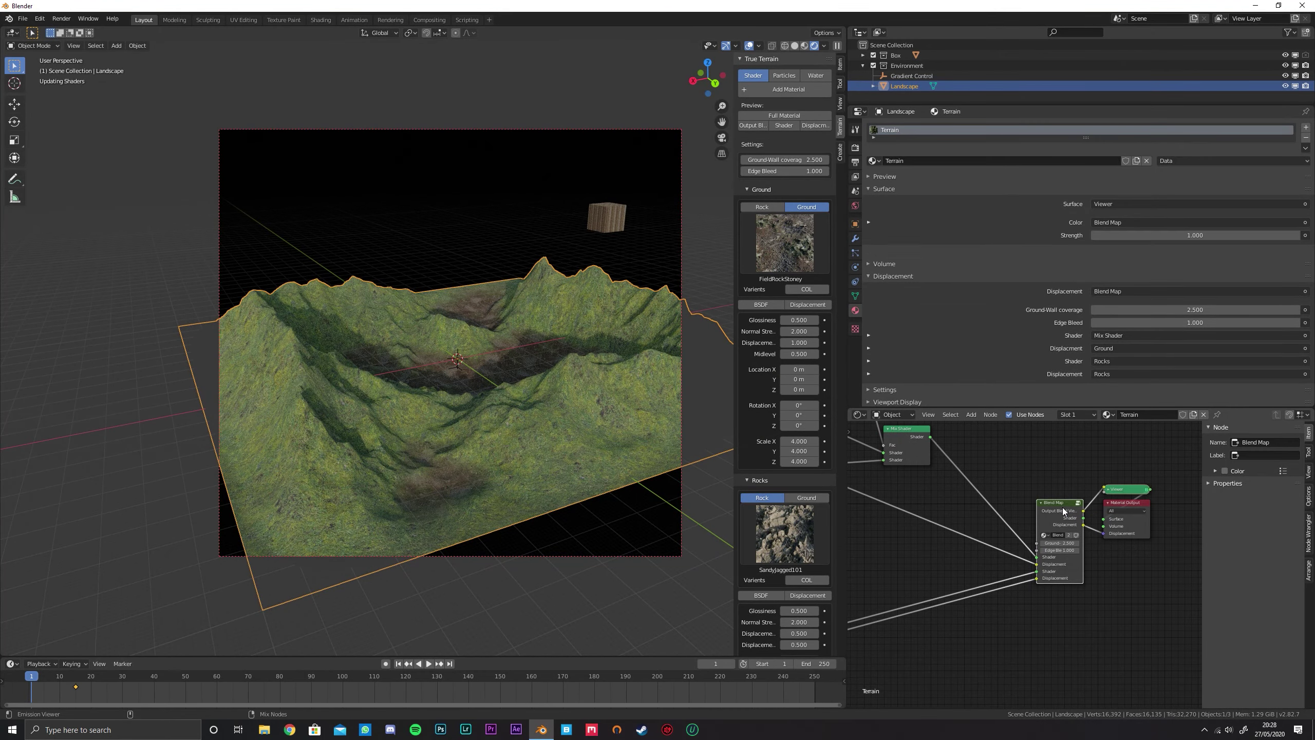
left_click(1062, 510, "ctrl+shift")
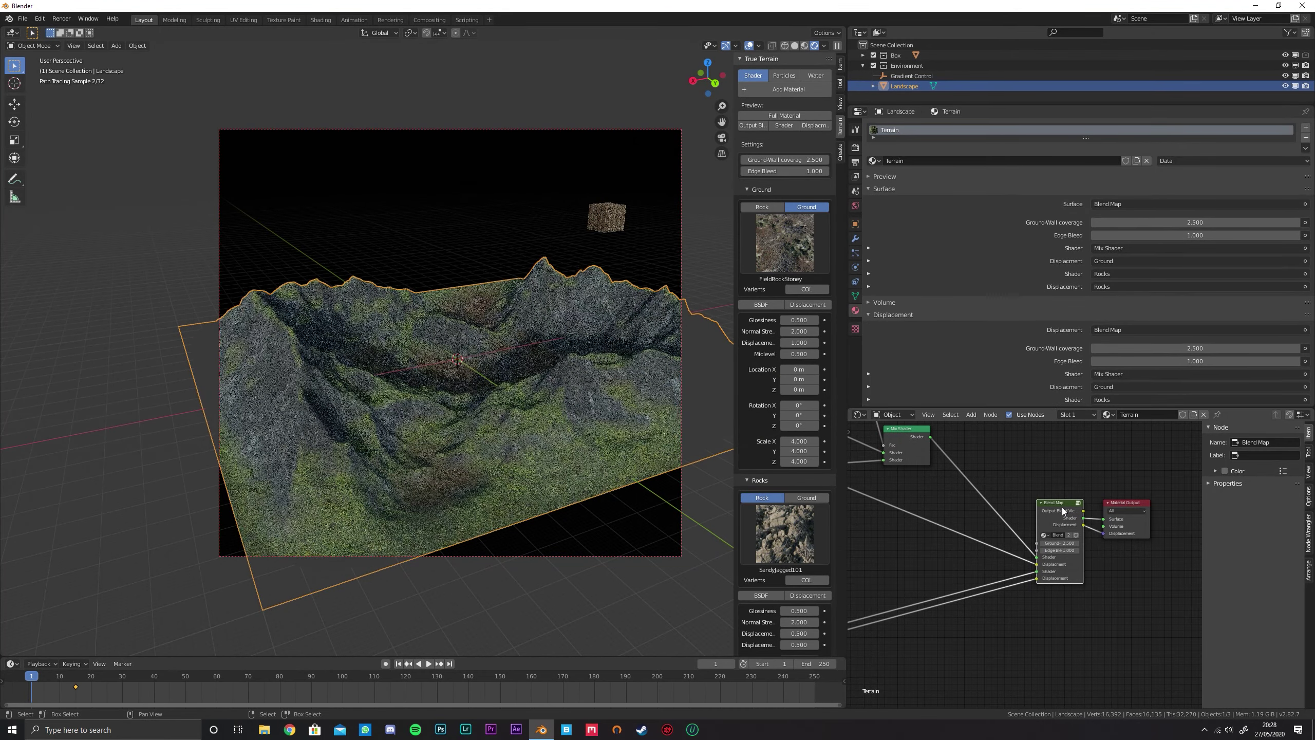
middle_click_drag(477, 372, 511, 406)
scroll(475, 389, "up", 4)
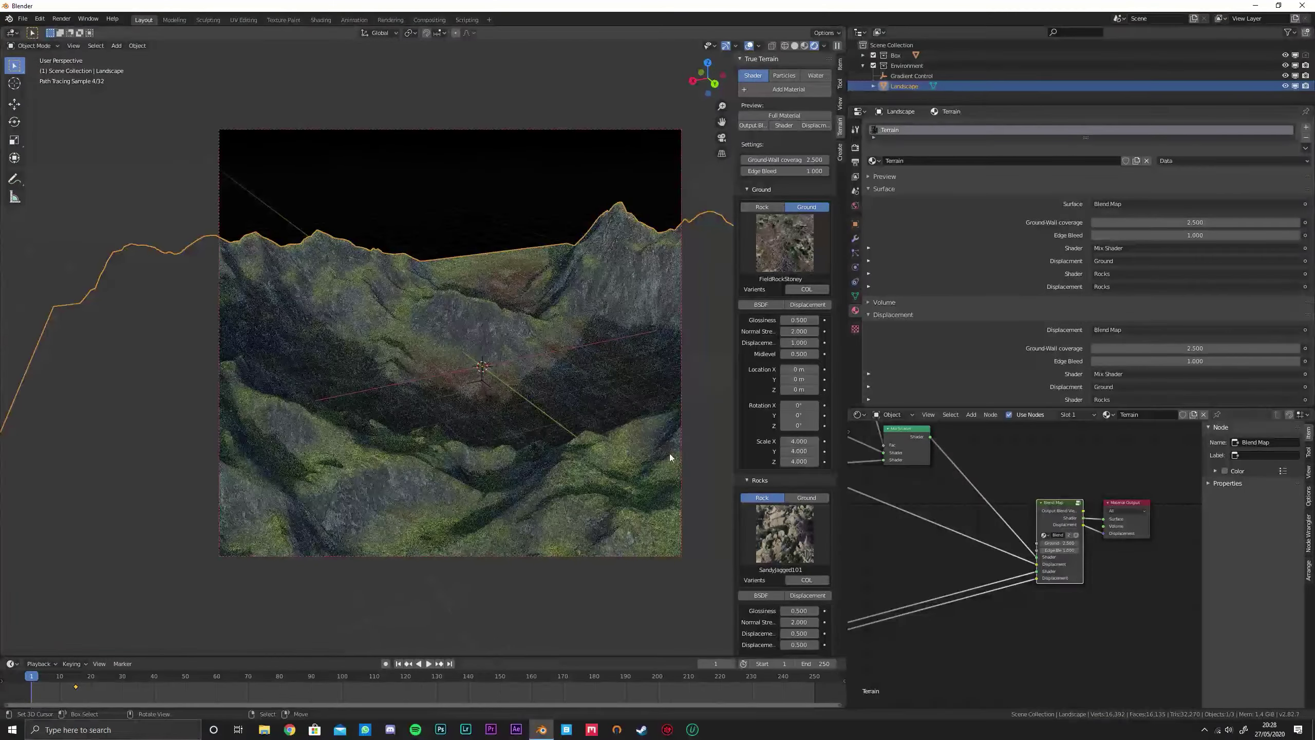
Add a ColorRamp and insert it between the Gradient Mix output and the Mix Shader's Fac input
scroll(928, 486, "up", 2)
mouse_move(1058, 534)
middle_mouse_down()
mouse_move(1055, 479)
mouse_move(1028, 543)
middle_mouse_up()
left_click_drag(1014, 514, 966, 464)
middle_click_drag(951, 447, 1055, 541)
left_click_drag(1055, 541, 998, 492)
middle_click_drag(1140, 575, 1023, 497)
scroll(1040, 533, "up", 4)
key("shift+a")
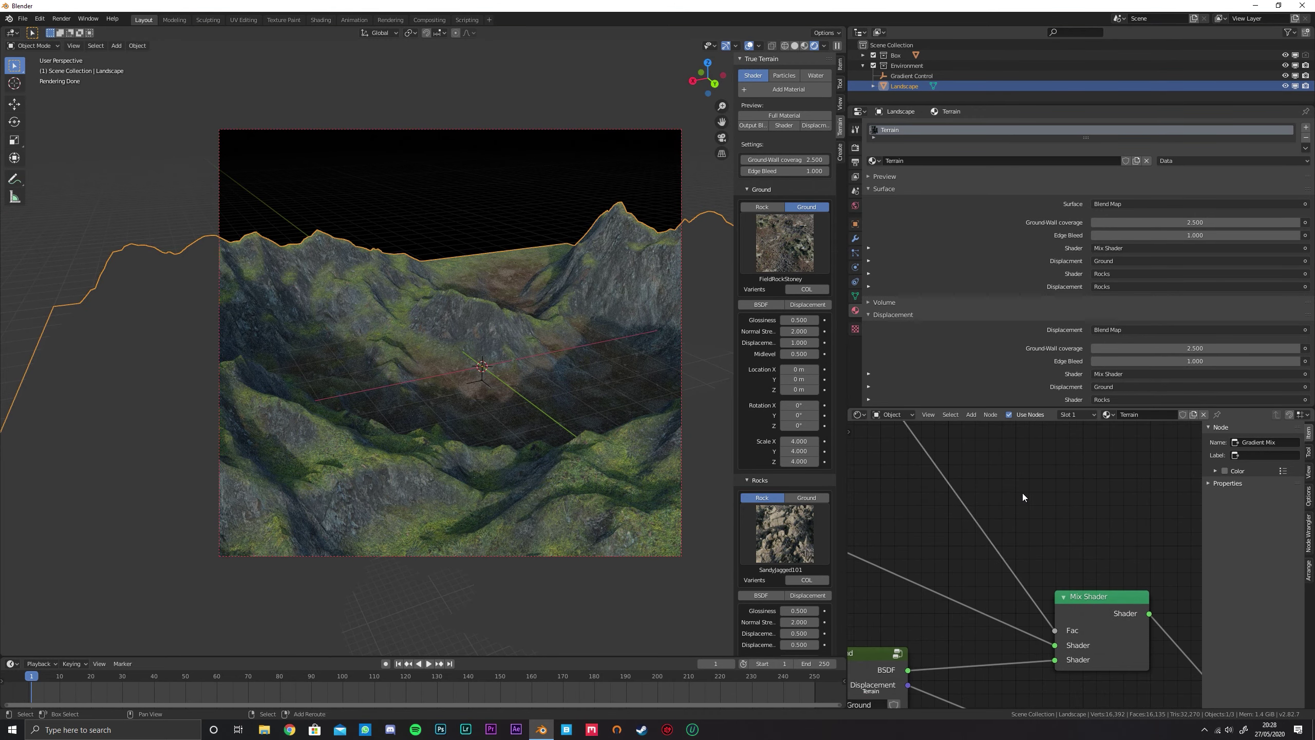
mouse_move(1006, 522)
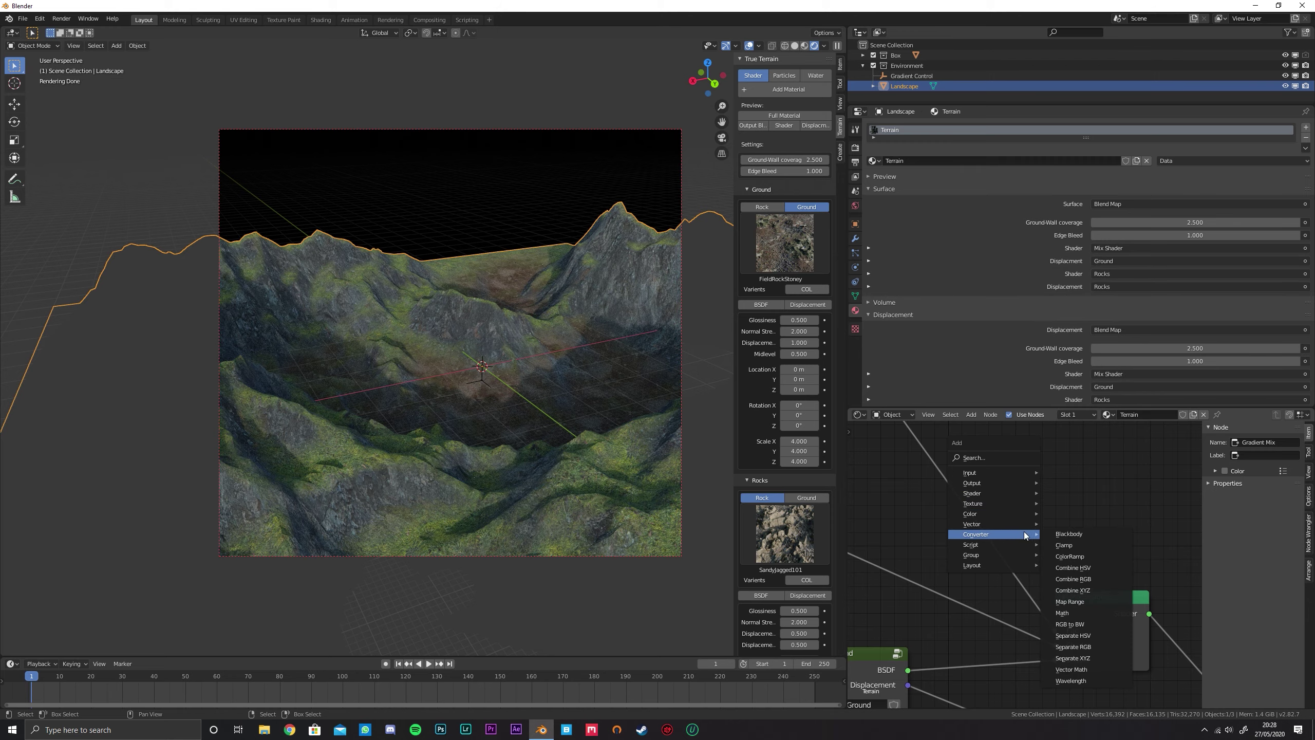
left_click(1104, 555)
left_click(928, 435)
middle_click_drag(1012, 444, 1018, 543)
left_click_drag(1018, 543, 1009, 478)
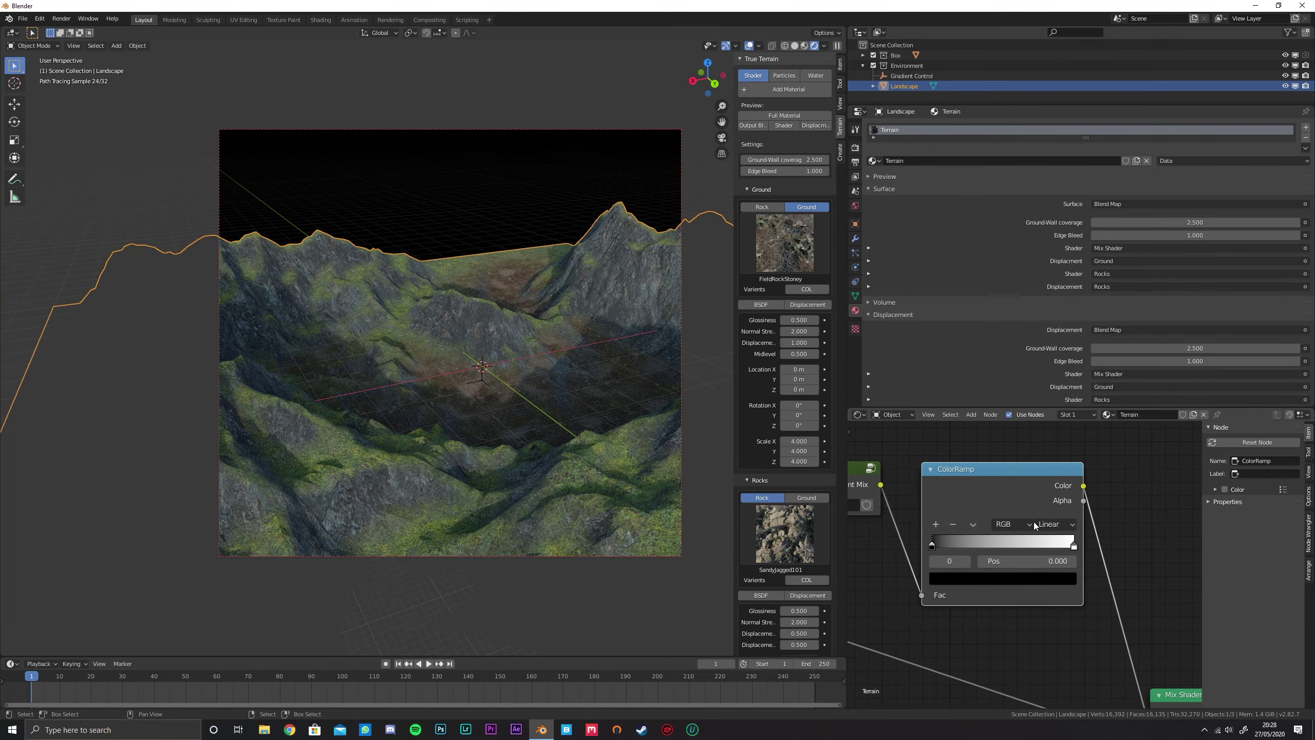
Set the ColorRamp's interpolation to Ease
scroll(1033, 522, "up", 2)
left_click(1064, 513)
left_click(1070, 536)
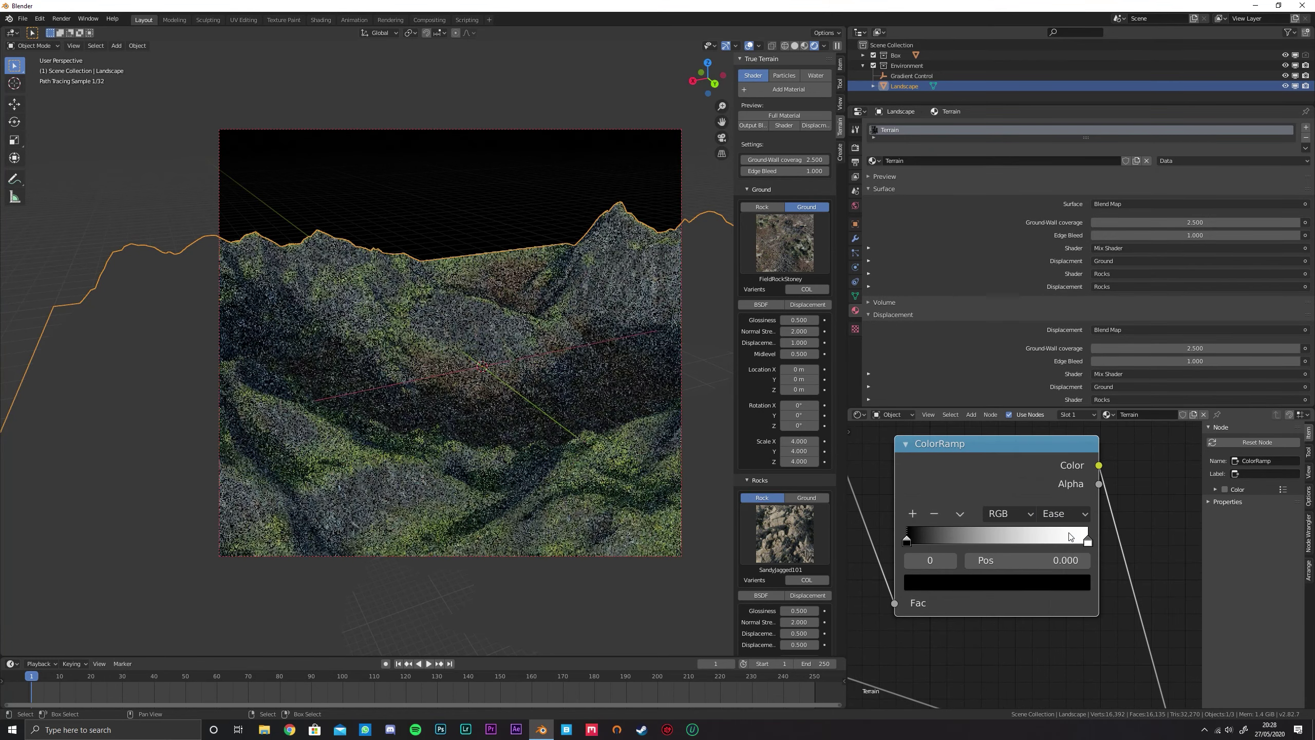
Preview the ColorRamp on the landscape and place its black stop at about 0.159 and its white stop at about 0.709
scroll(996, 475, "down", 2)
left_click(991, 480, "ctrl+shift")
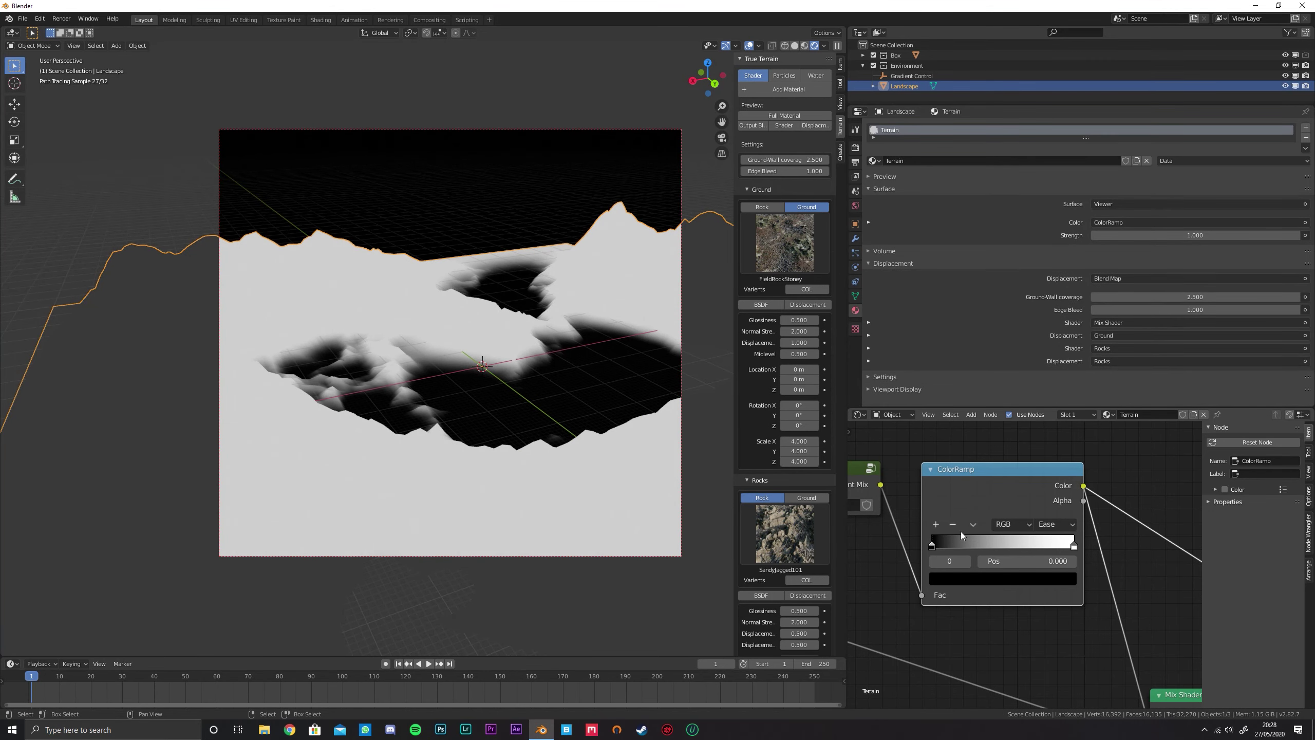
left_click_drag(933, 544, 988, 545)
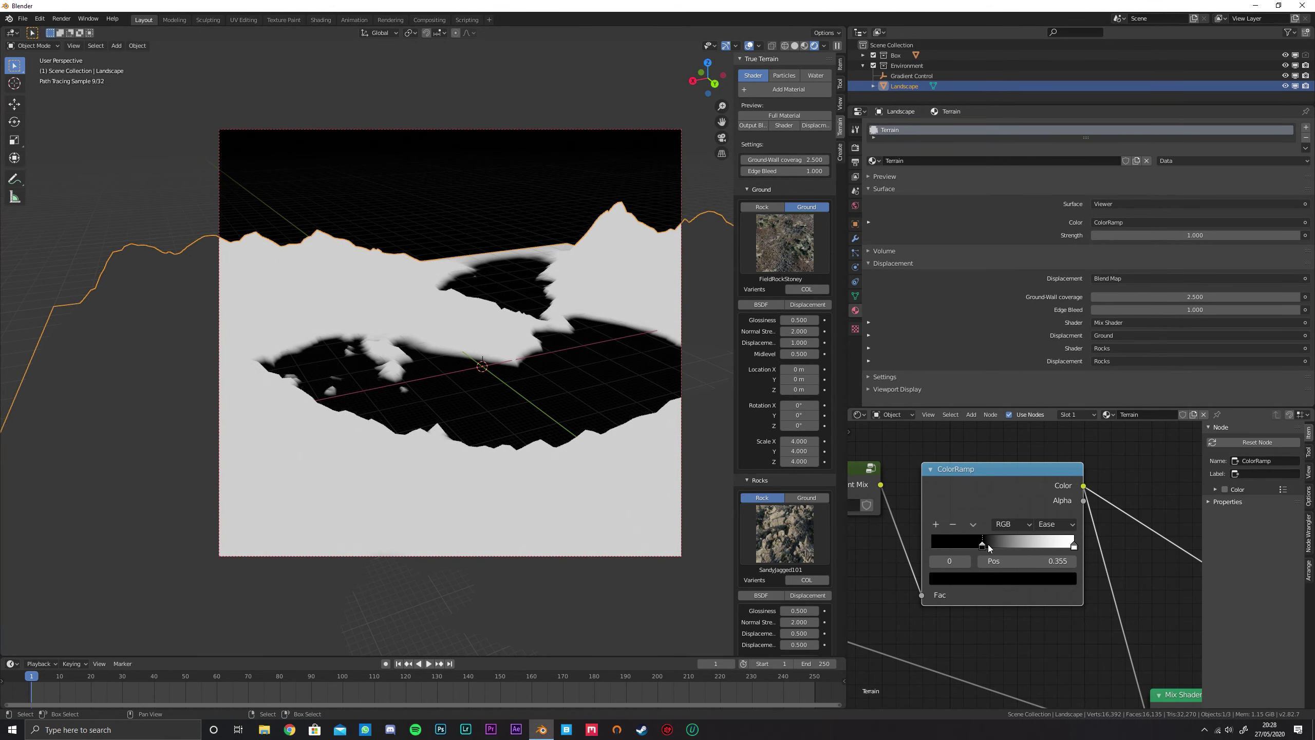
left_click_drag(1073, 545, 1017, 543)
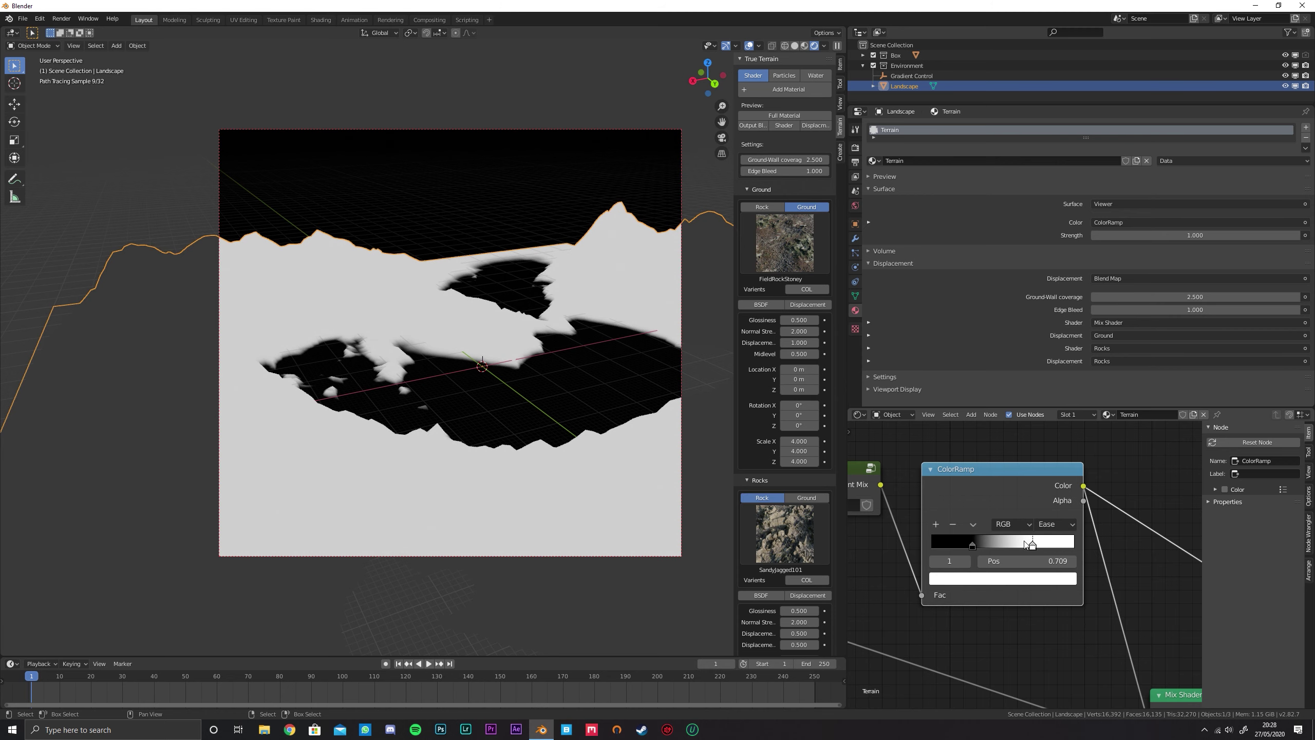
left_click_drag(966, 542, 954, 543)
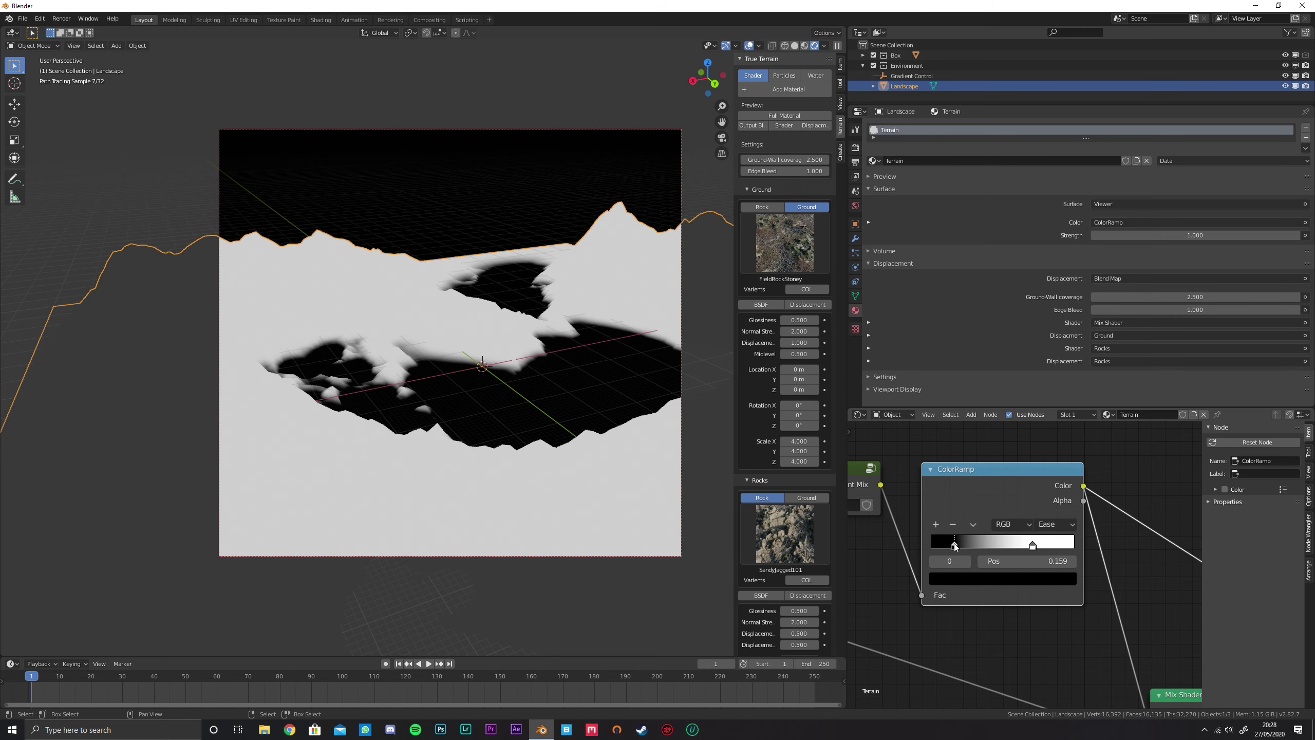
Preview the Mix Shader on the landscape and examine the transition between the two ground materials
scroll(1110, 629, "down", 1)
middle_click_drag(1110, 628, 1020, 509)
left_click(1071, 567, "ctrl+shift")
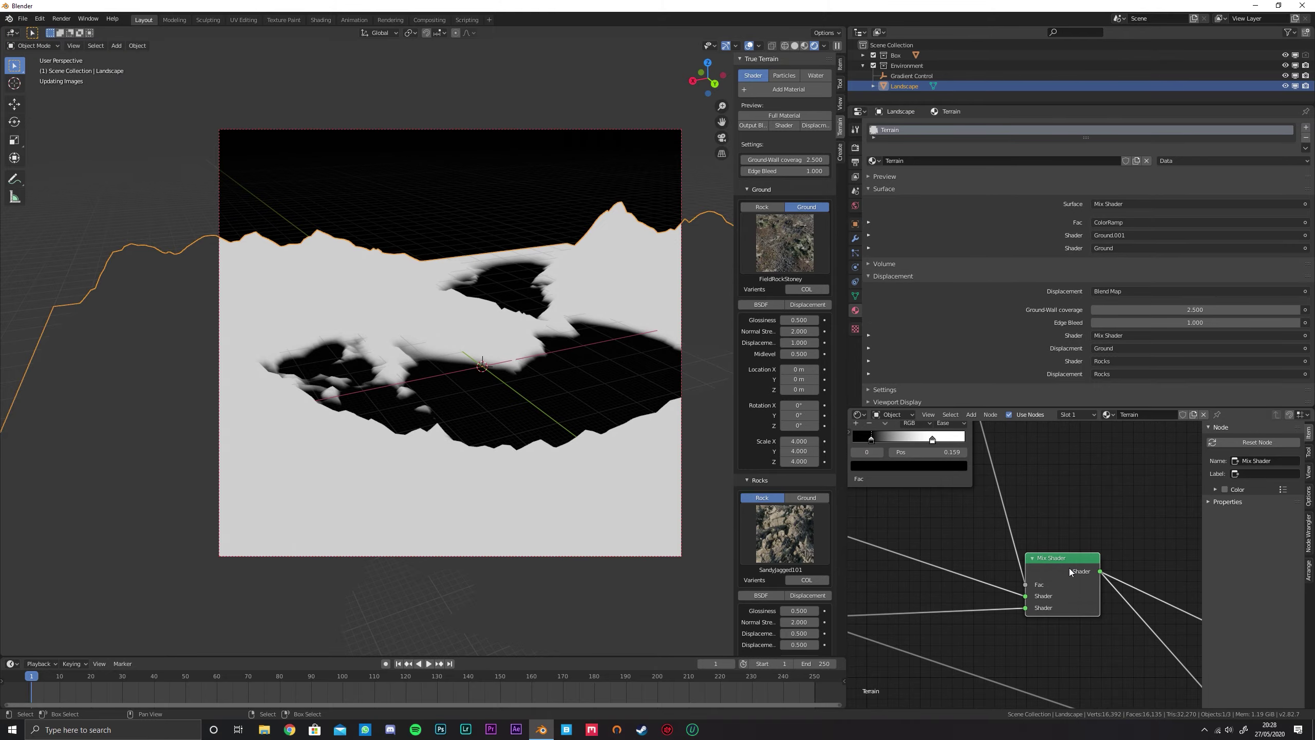
scroll(569, 392, "up", 3)
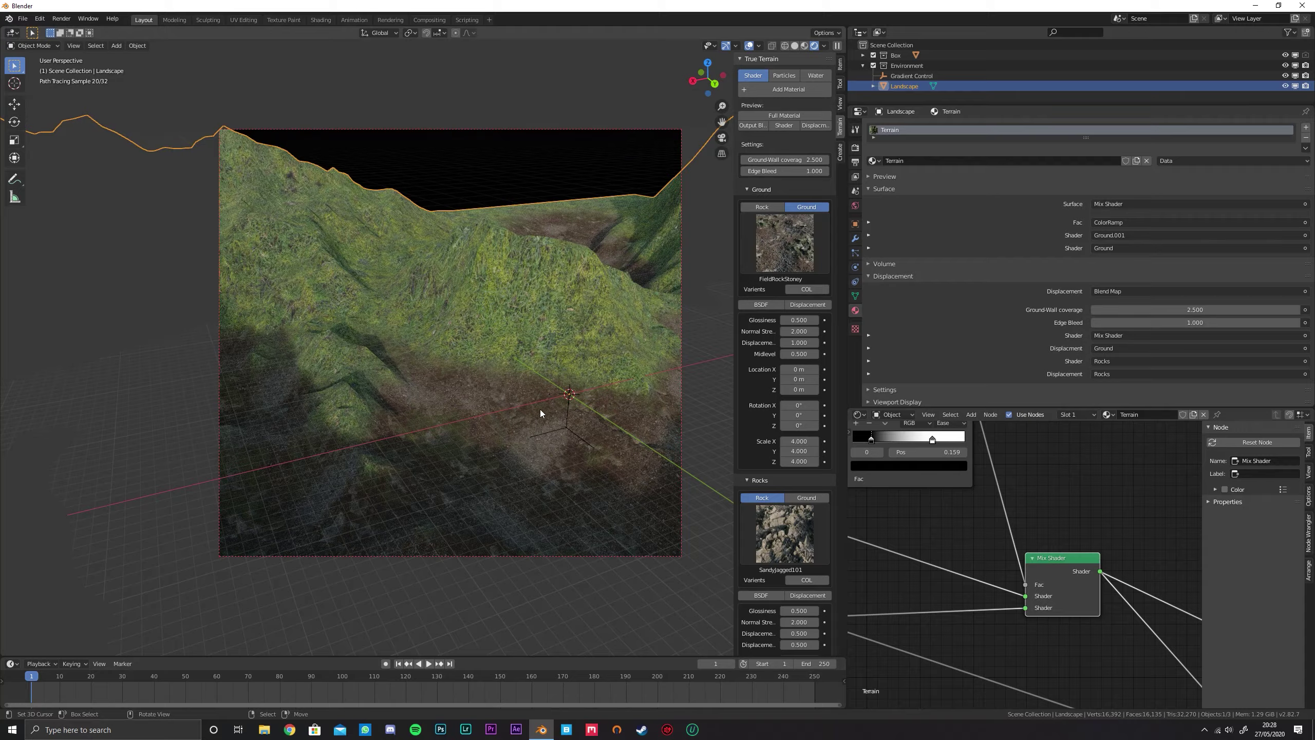
mouse_move(540, 406)
middle_mouse_down()
mouse_move(560, 402)
mouse_move(515, 396)
middle_mouse_up()
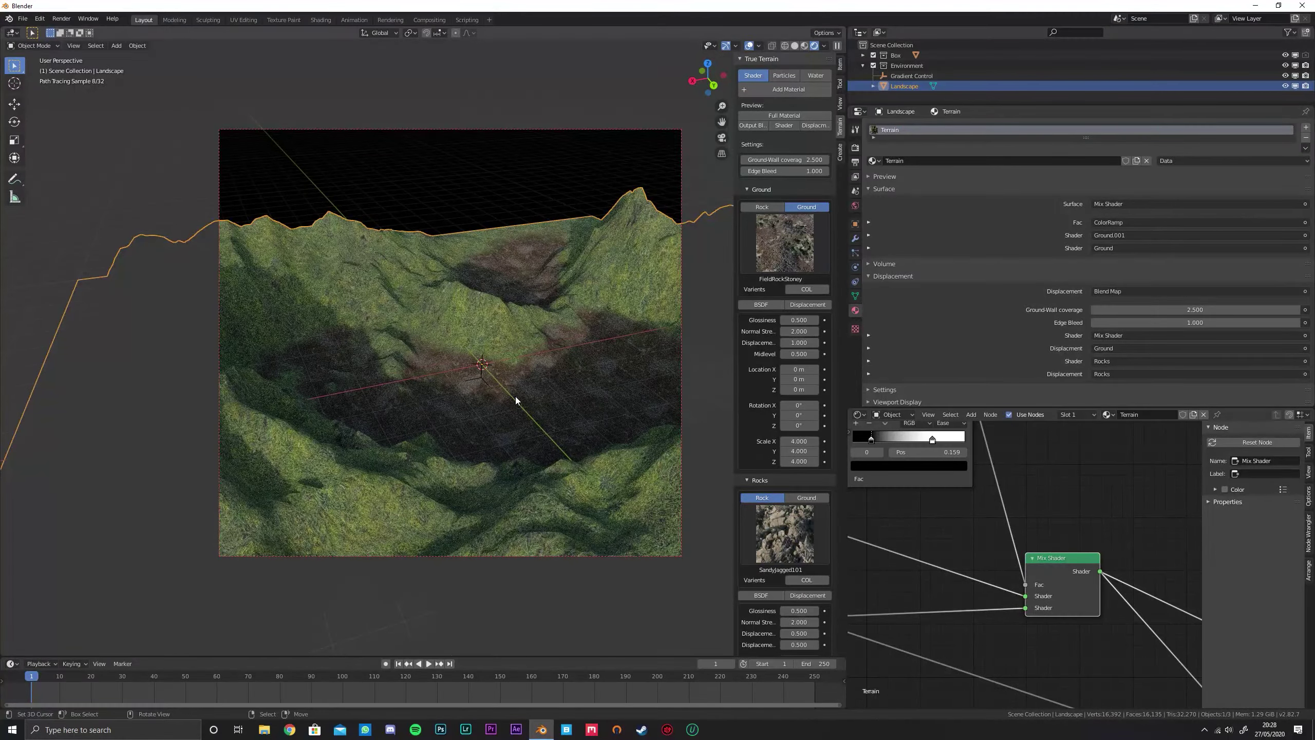
scroll(516, 397, "down", 3)
Reconnect the Blend Map's shader to the Material Output and move the Material Output farther from the Blend Map
scroll(1093, 559, "down", 4)
middle_click_drag(1131, 563, 1012, 493)
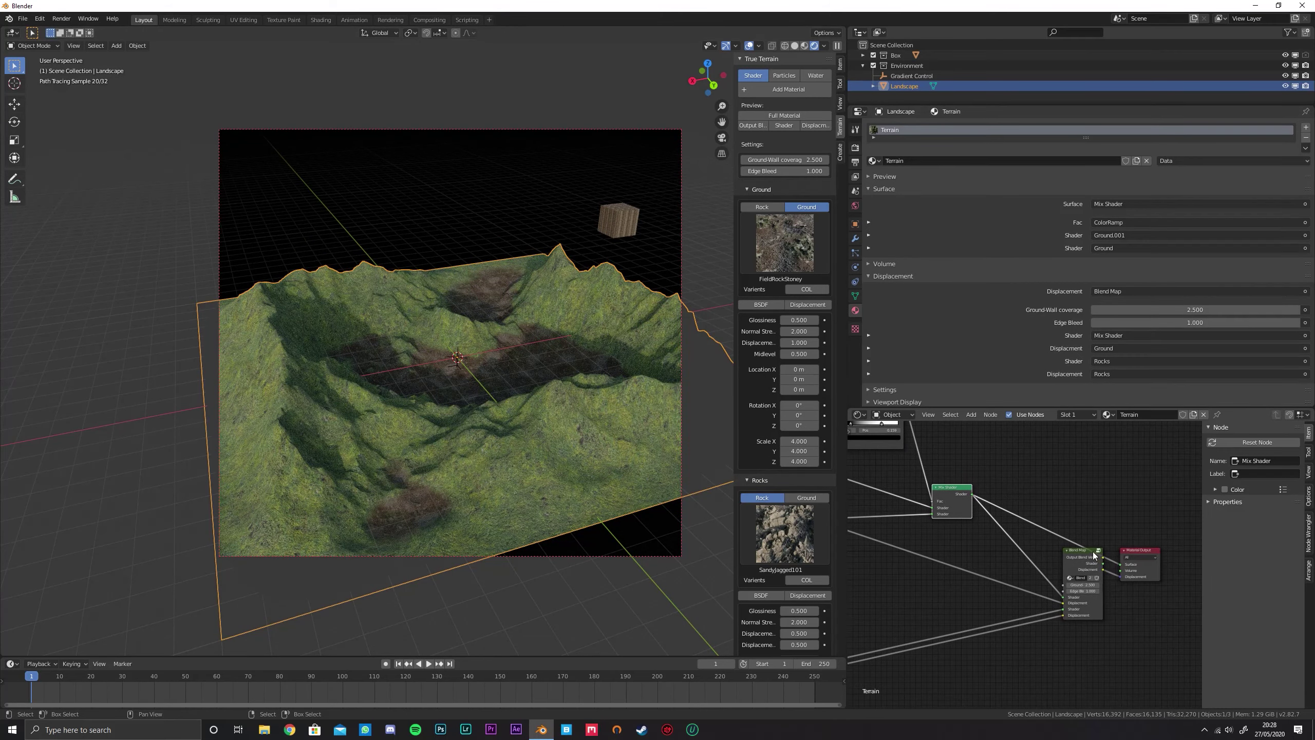
left_click(1081, 553, "ctrl+shift")
middle_click_drag(1136, 561, 1042, 546)
left_click_drag(1057, 551, 1147, 554)
Add a Musgrave Texture above the Gradient Mix node and preview it on the landscape
middle_click_drag(874, 456, 1070, 649)
scroll(991, 496, "up", 4)
scroll(1032, 516, "up", 3)
scroll(1093, 507, "down", 1)
middle_click_drag(1079, 503, 1023, 503)
scroll(1041, 503, "down", 1)
scroll(1023, 503, "up", 3)
middle_click_drag(911, 434, 971, 485)
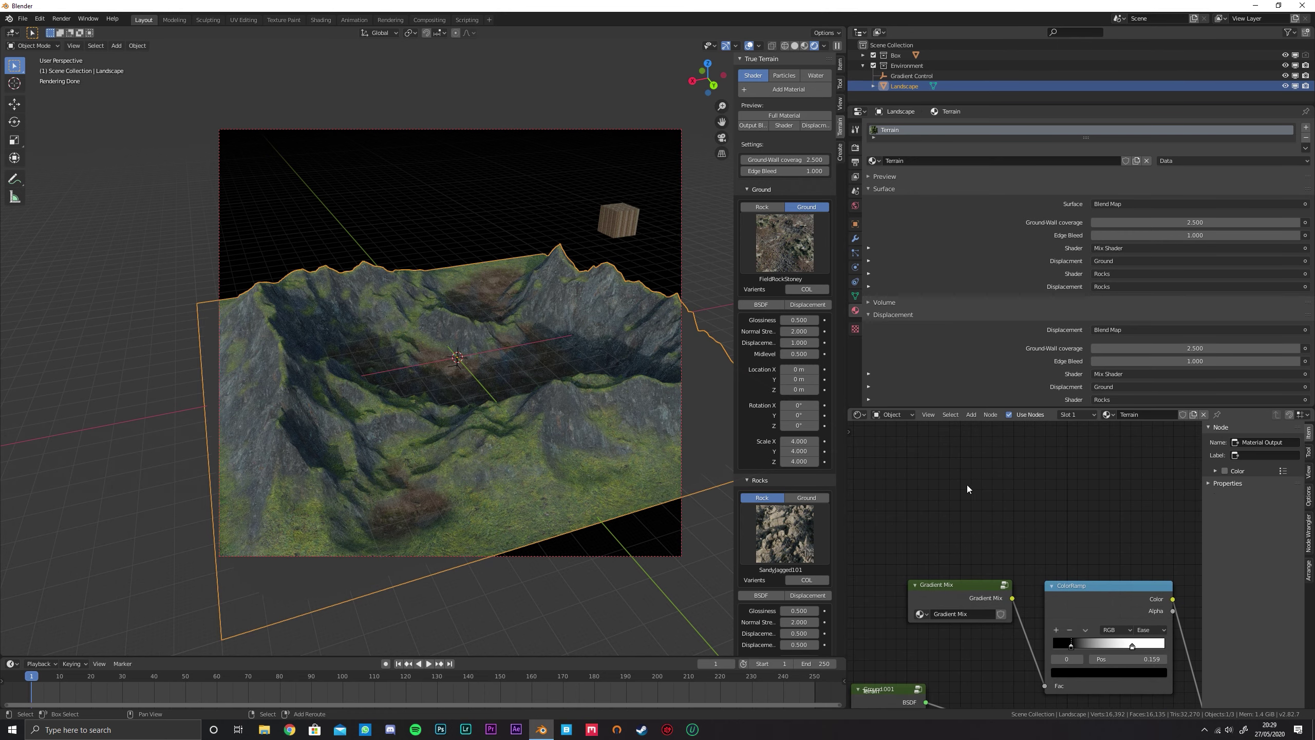
key("shift+a")
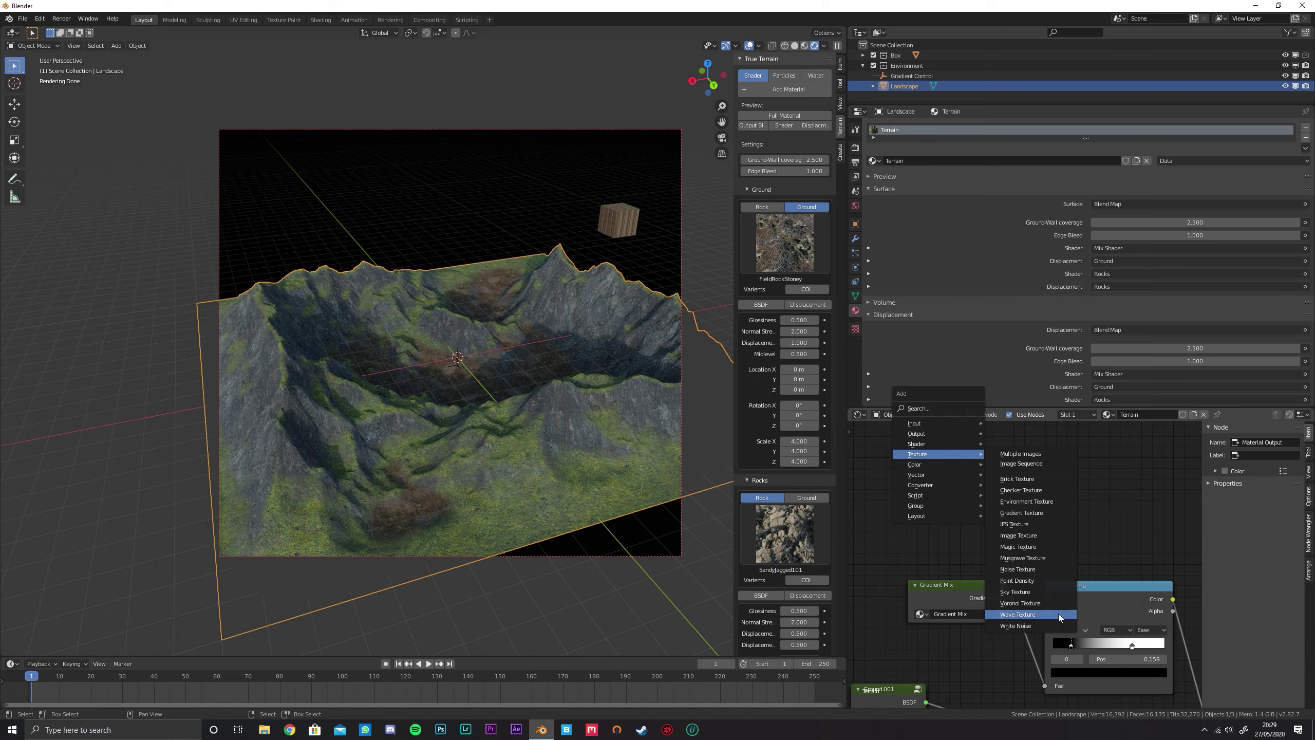
left_click(1040, 557)
left_click(924, 444)
left_click(925, 445, "ctrl+shift")
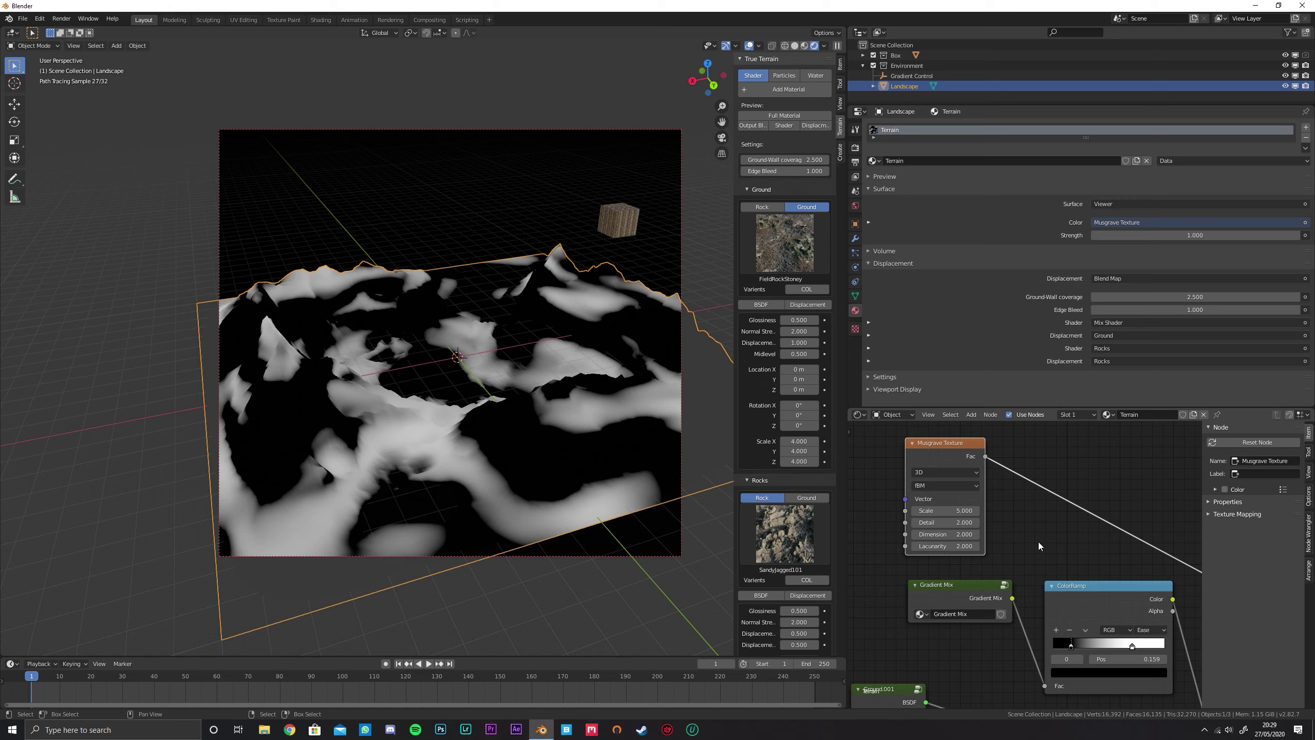
scroll(1032, 503, "up", 2)
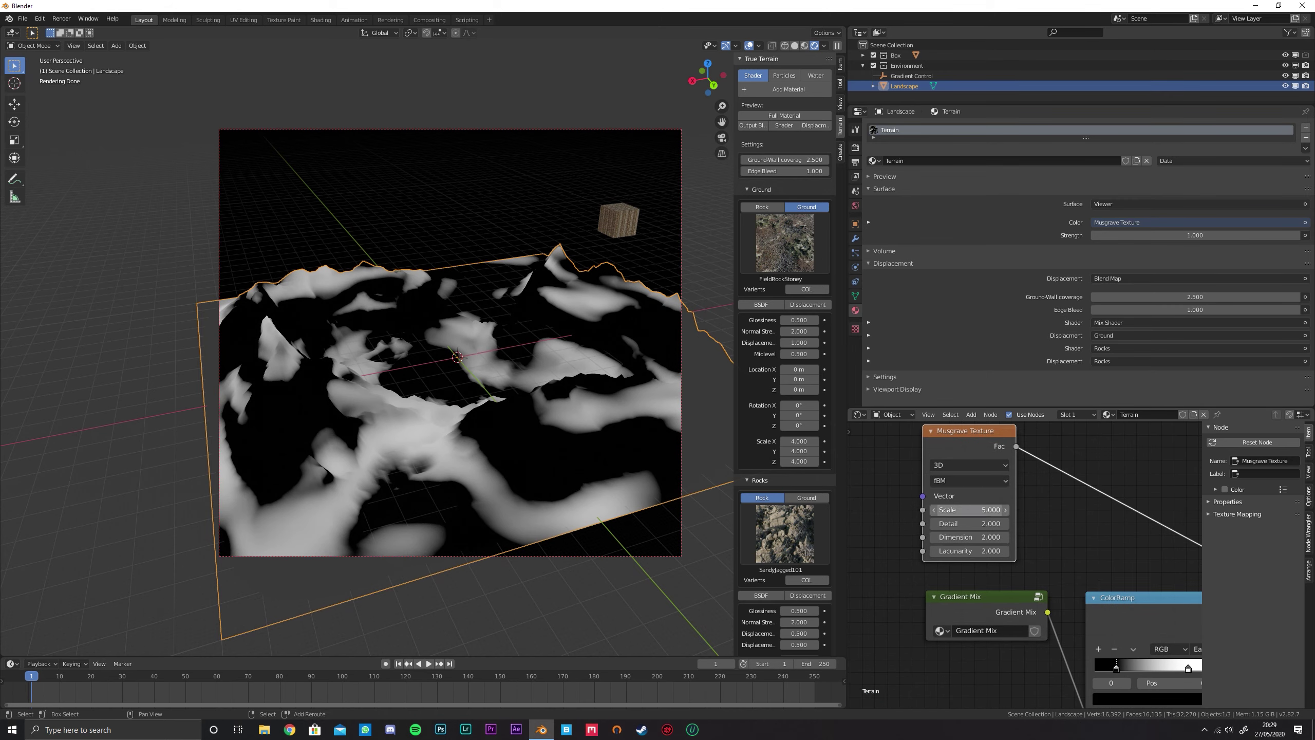
left_click_drag(970, 509, 1093, 510)
right_click(969, 510)
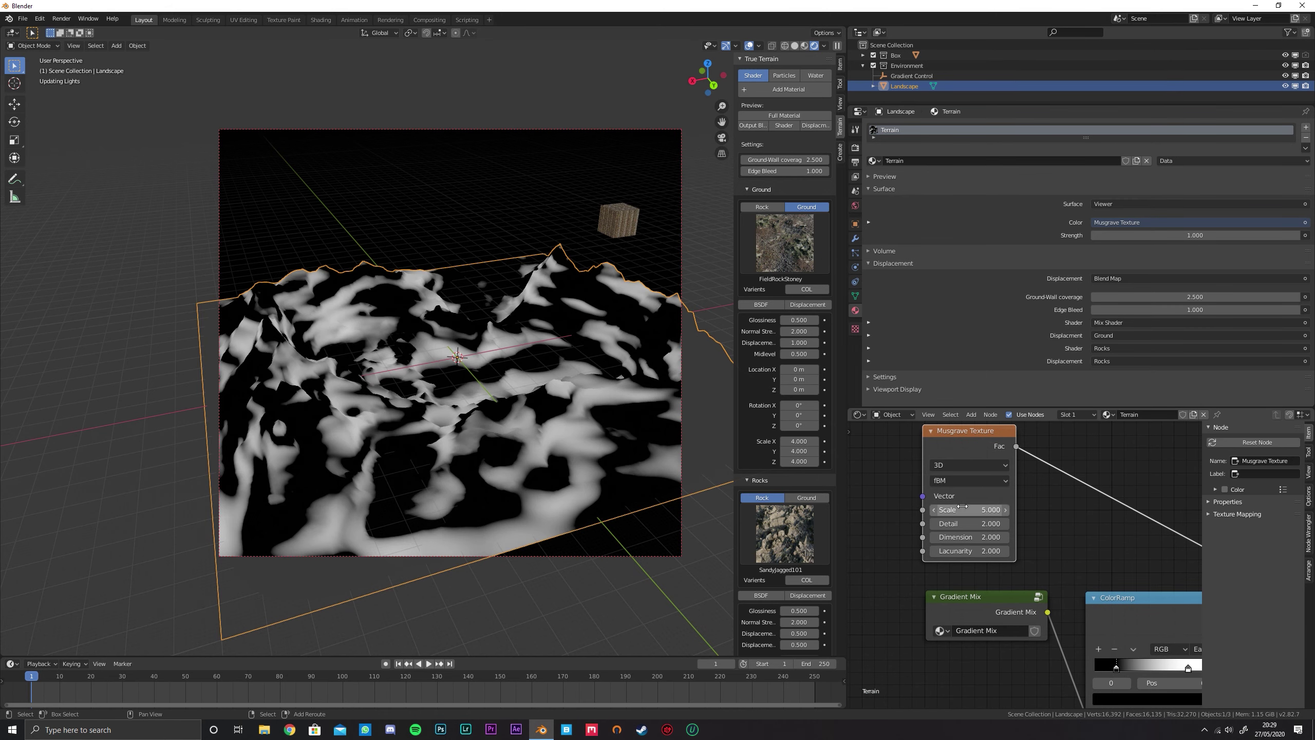
Set the Musgrave Texture to 4D and try Multifractal, Ridged Multifractal, Hybrid Multifractal and Hetero Terrain before returning it to fBM
left_click(964, 466)
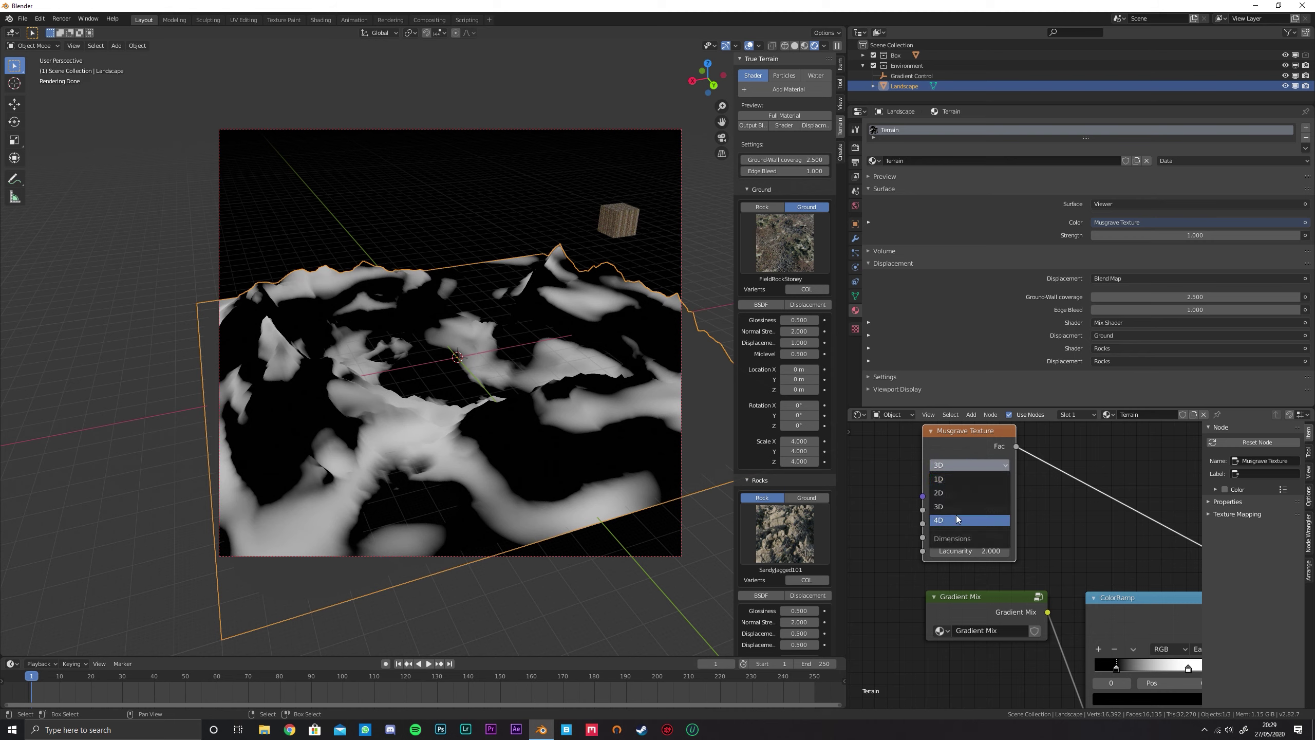
left_click(963, 519)
left_click(982, 480)
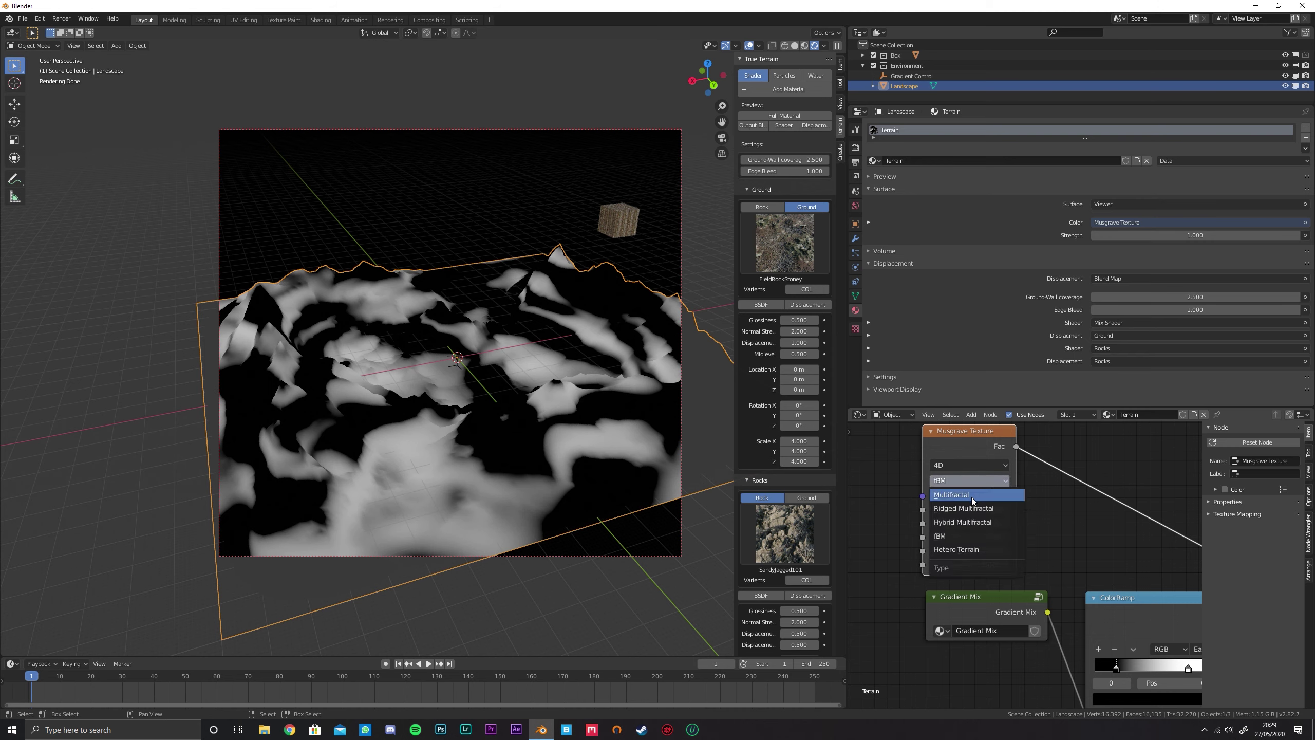
left_click(972, 497)
left_click(974, 481)
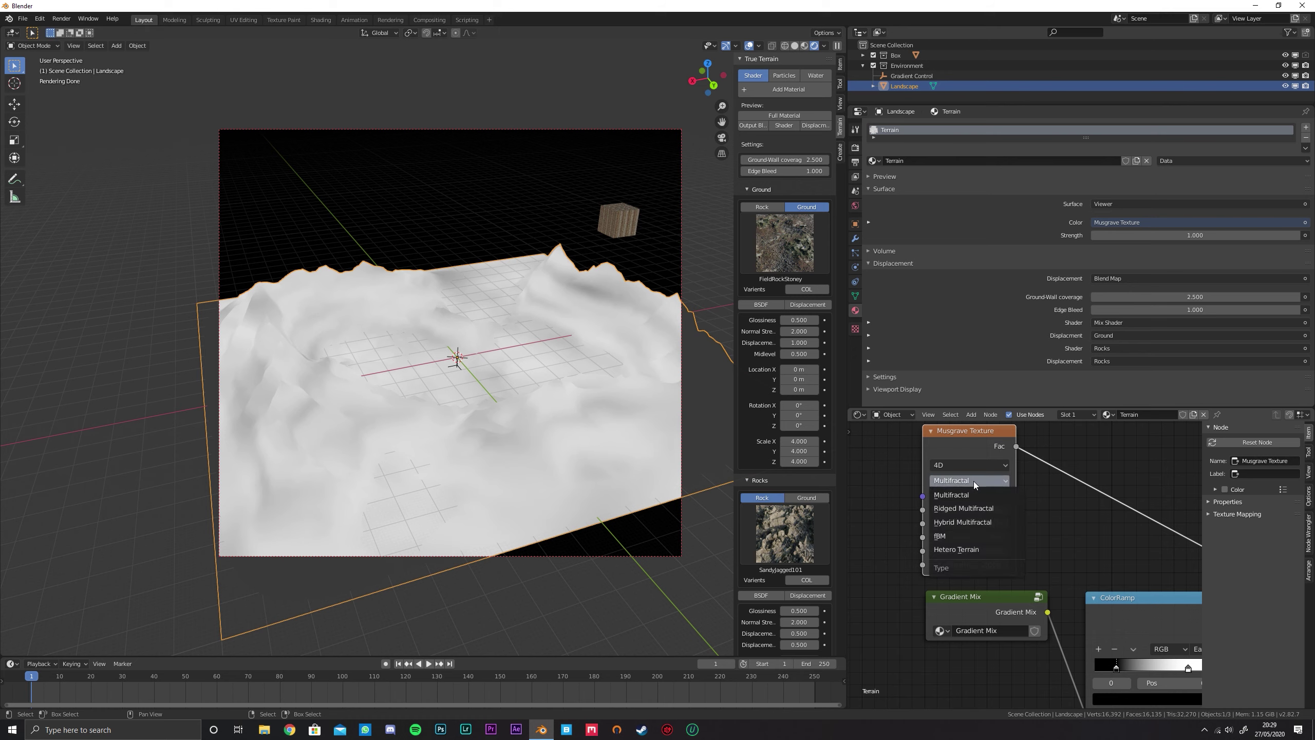
left_click(974, 510)
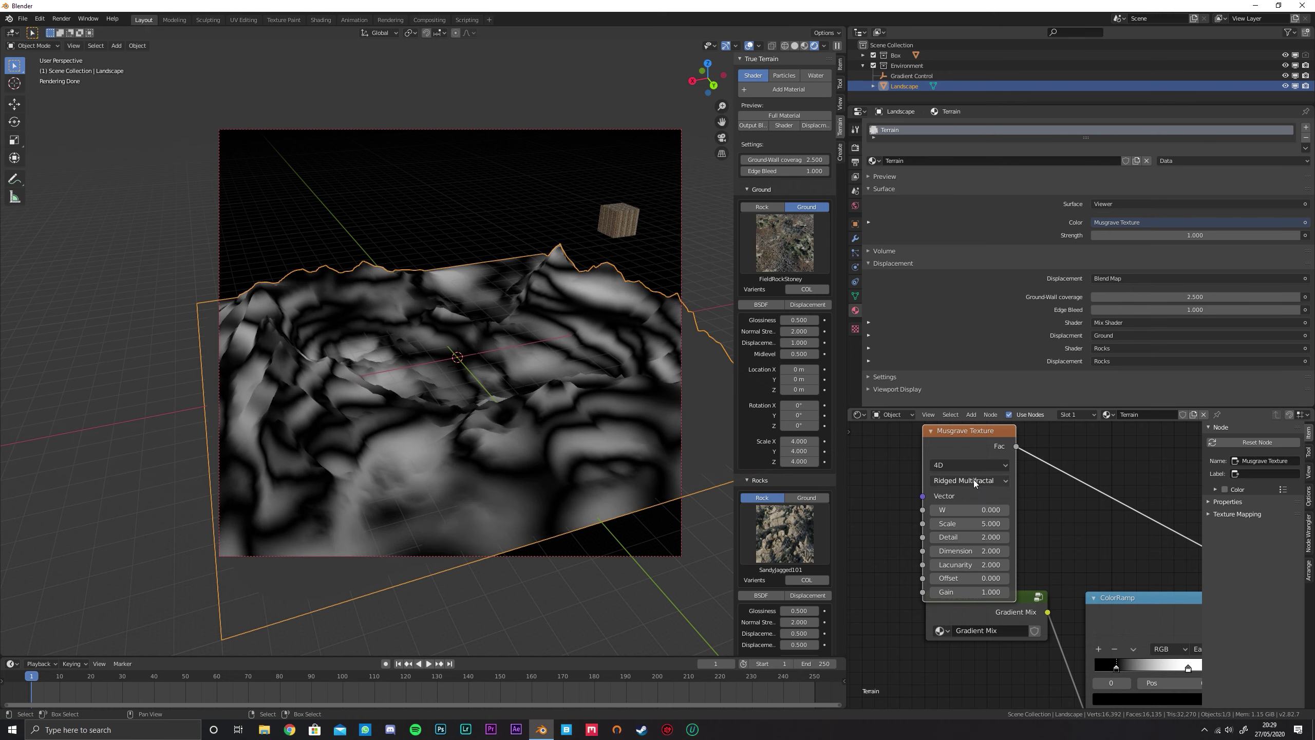
left_click(974, 479)
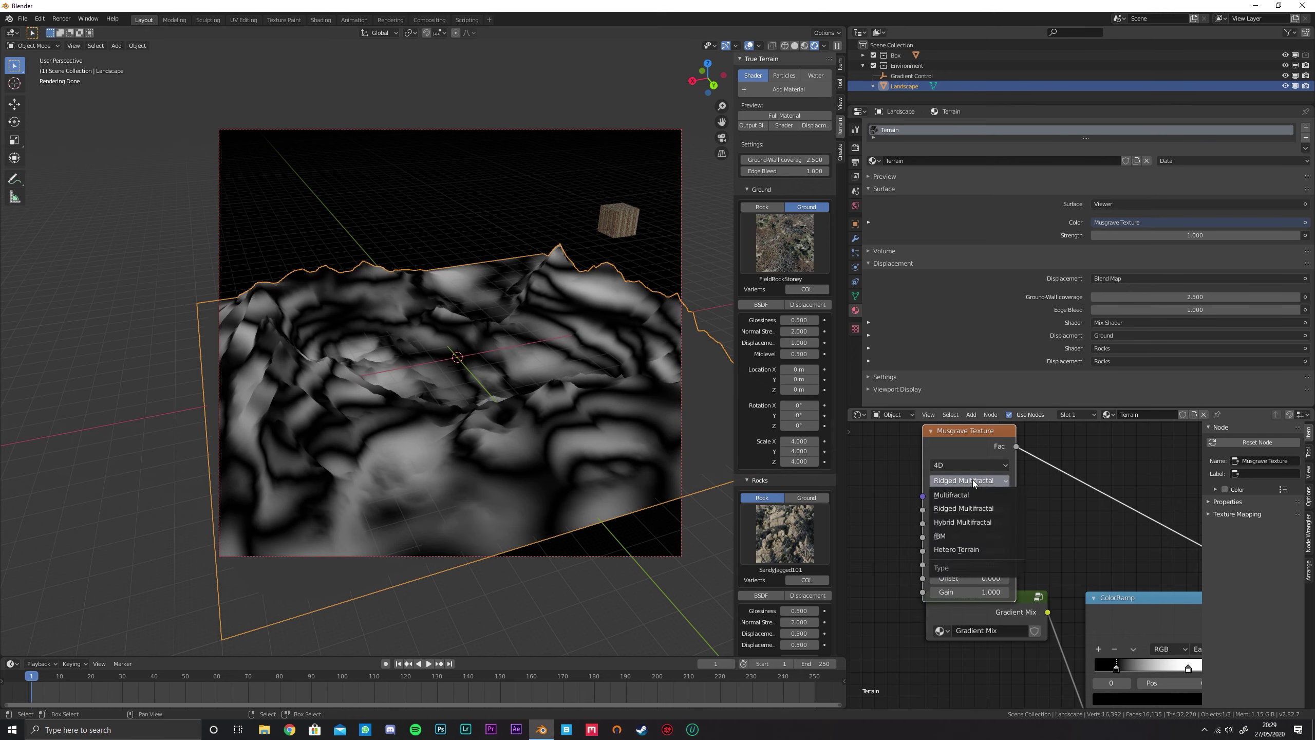
left_click(962, 522)
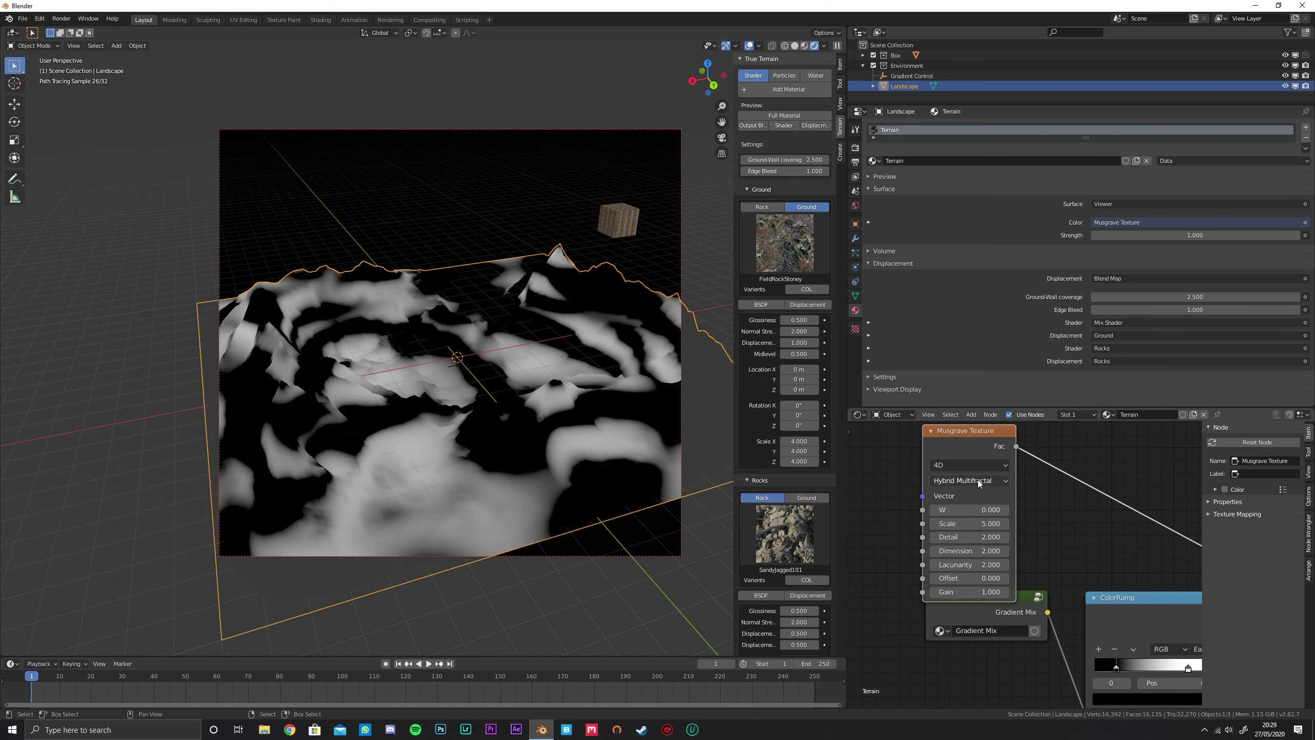
left_click(978, 481)
left_click(963, 549)
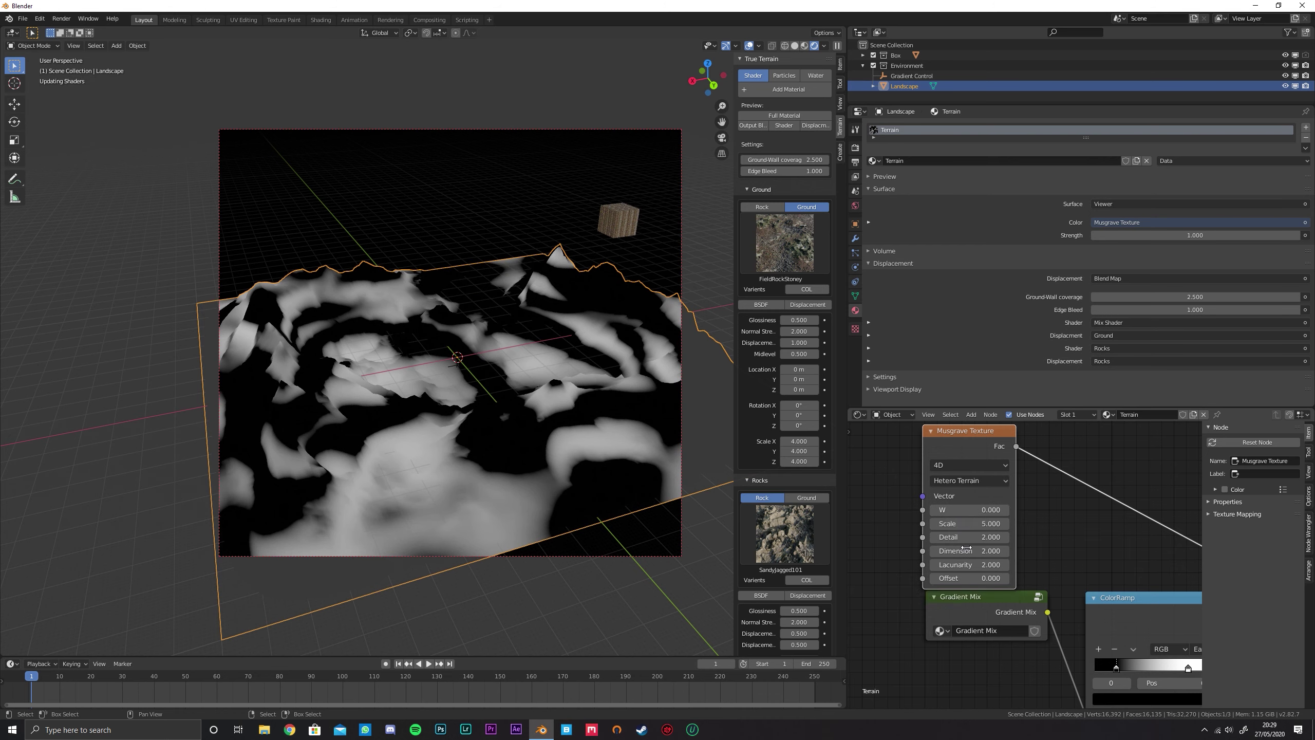
left_click(969, 480)
left_click(964, 537)
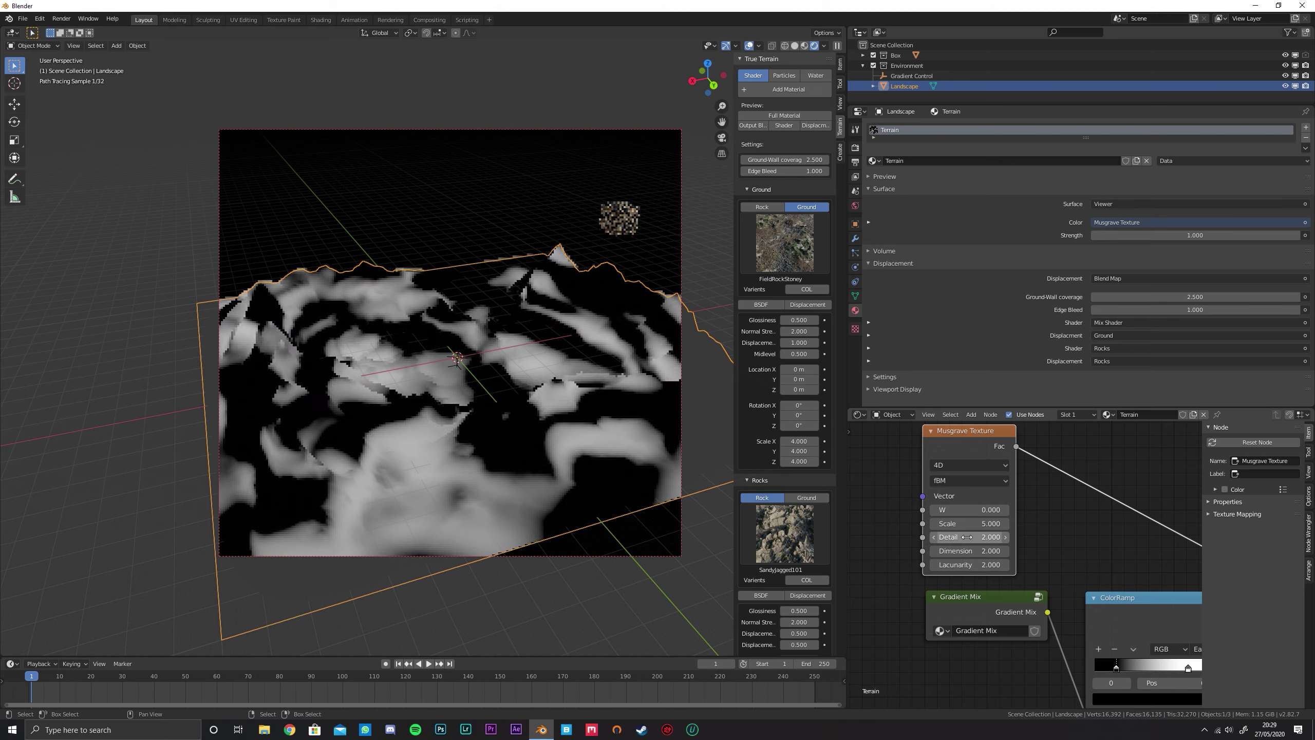
Set the Musgrave Texture's Scale to 13.1, Detail to 16, Dimension to 3.3 and Lacunarity to 1
middle_click_drag(971, 542, 930, 525)
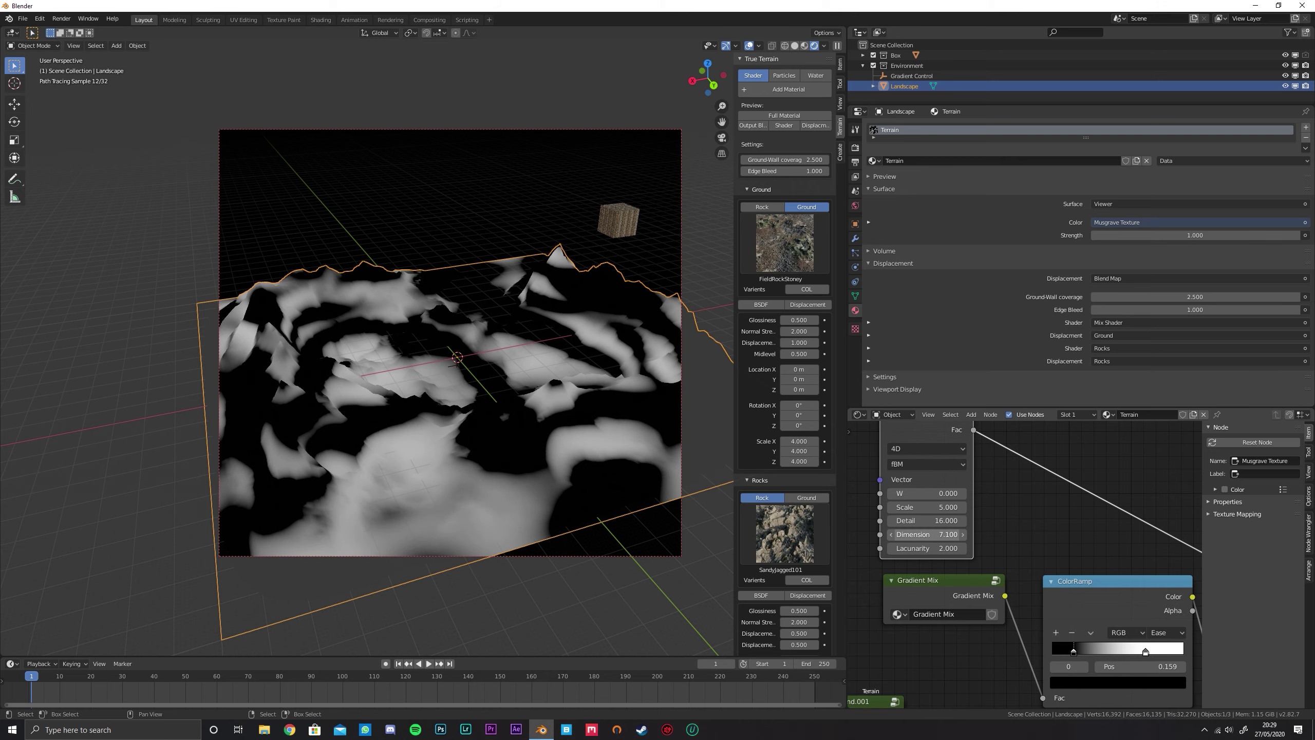
left_click_drag(918, 549, 950, 549)
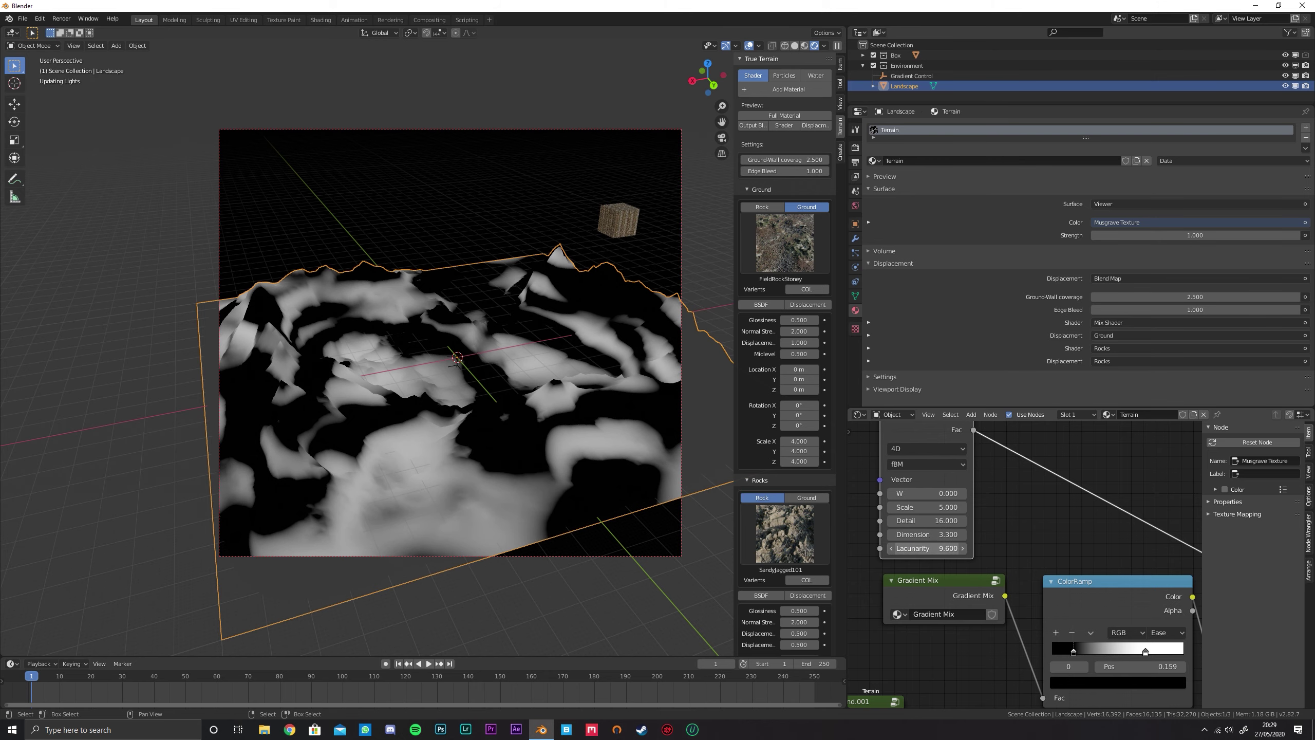
double_click(917, 548)
type("0")
key("Return")
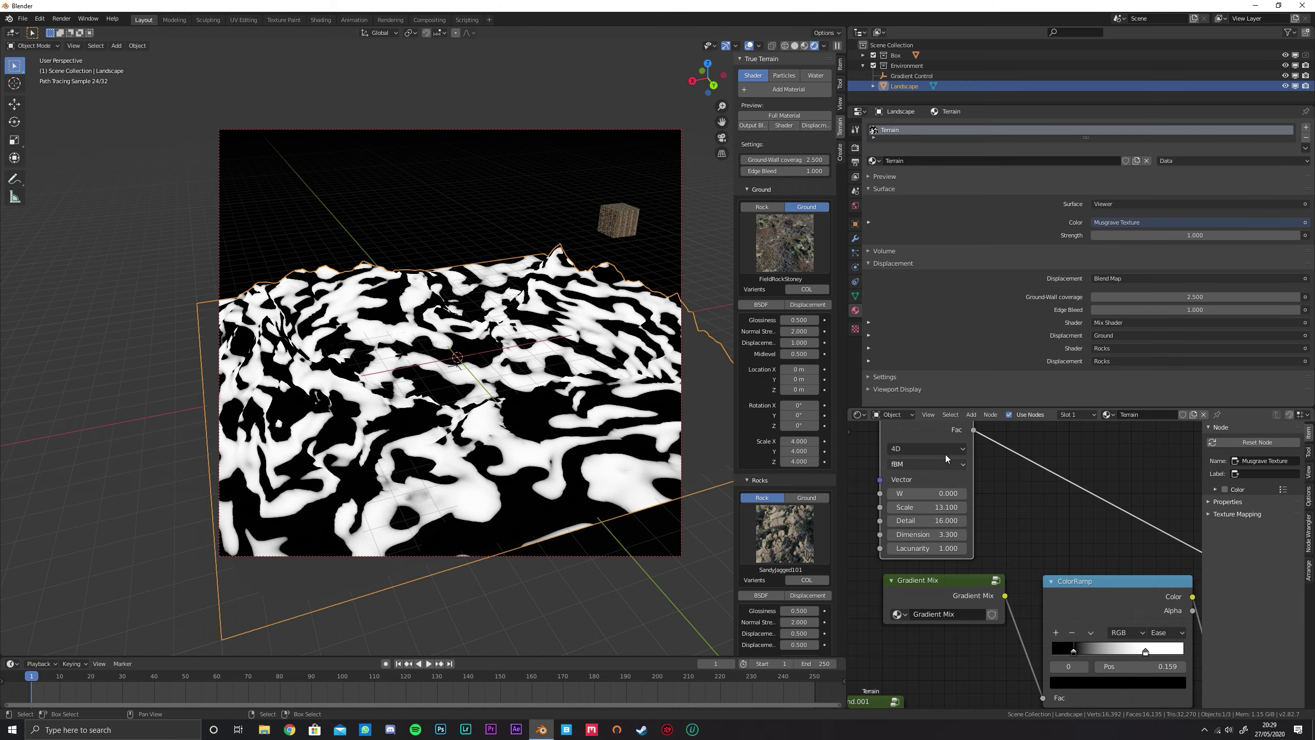
Add Texture Coordinate and Mapping nodes to the Musgrave Texture, feeding the mapping from Object coordinates with Gradient Control as the reference object
middle_click_drag(945, 454, 1047, 539)
key("ctrl+t")
key("KP_Decimal")
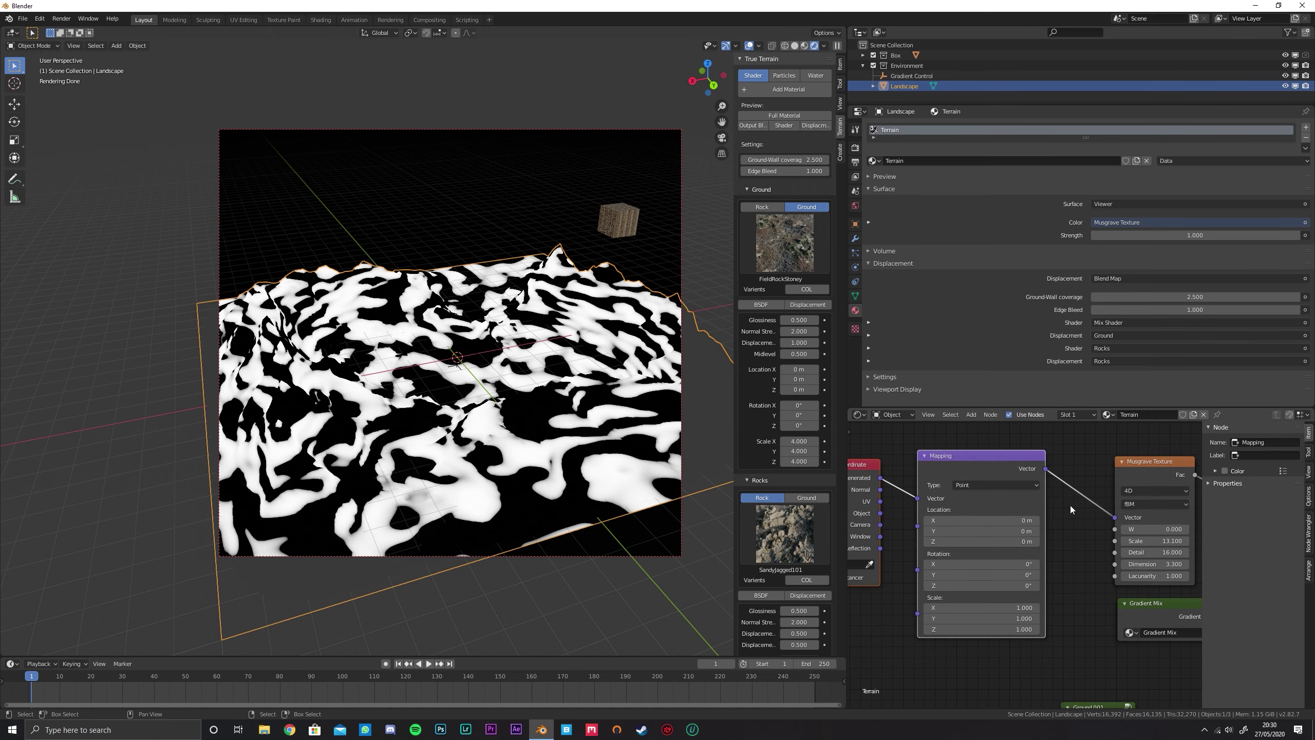
middle_click_drag(1070, 505, 1092, 480)
left_click_drag(902, 488, 938, 473)
left_click(869, 538)
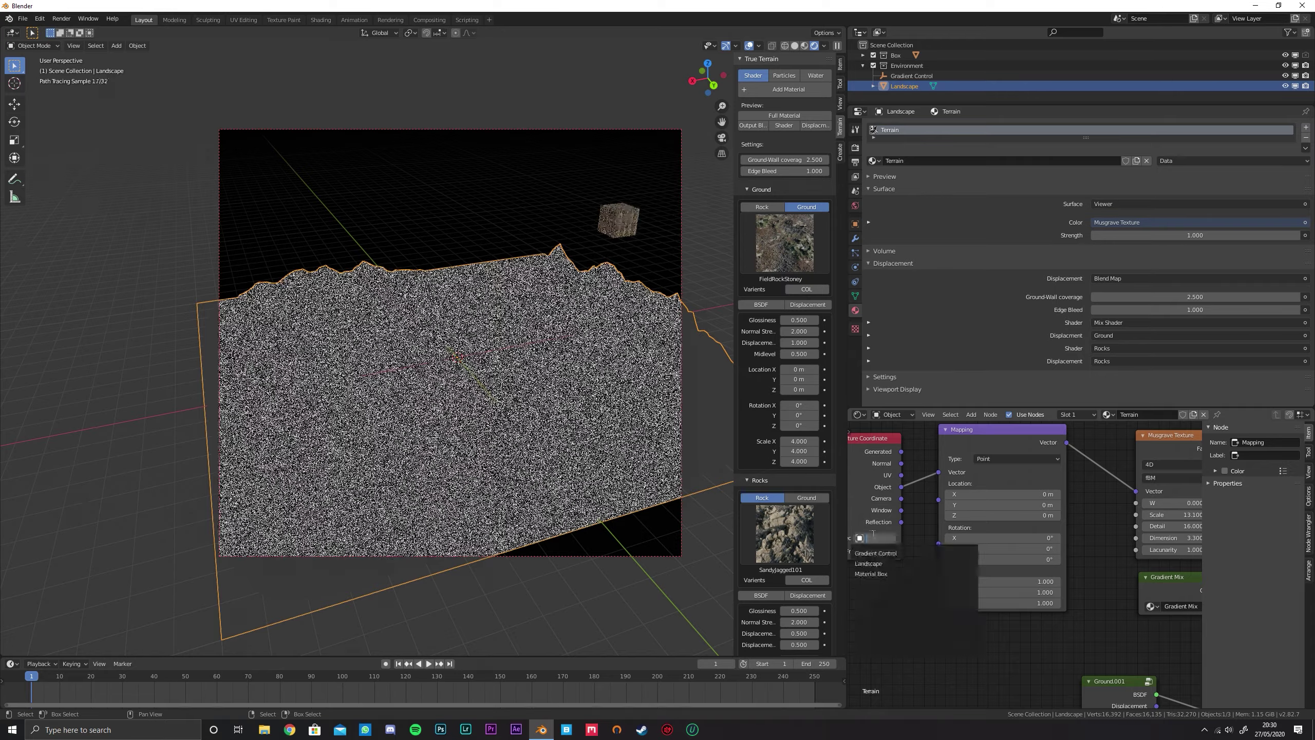
left_click(874, 552)
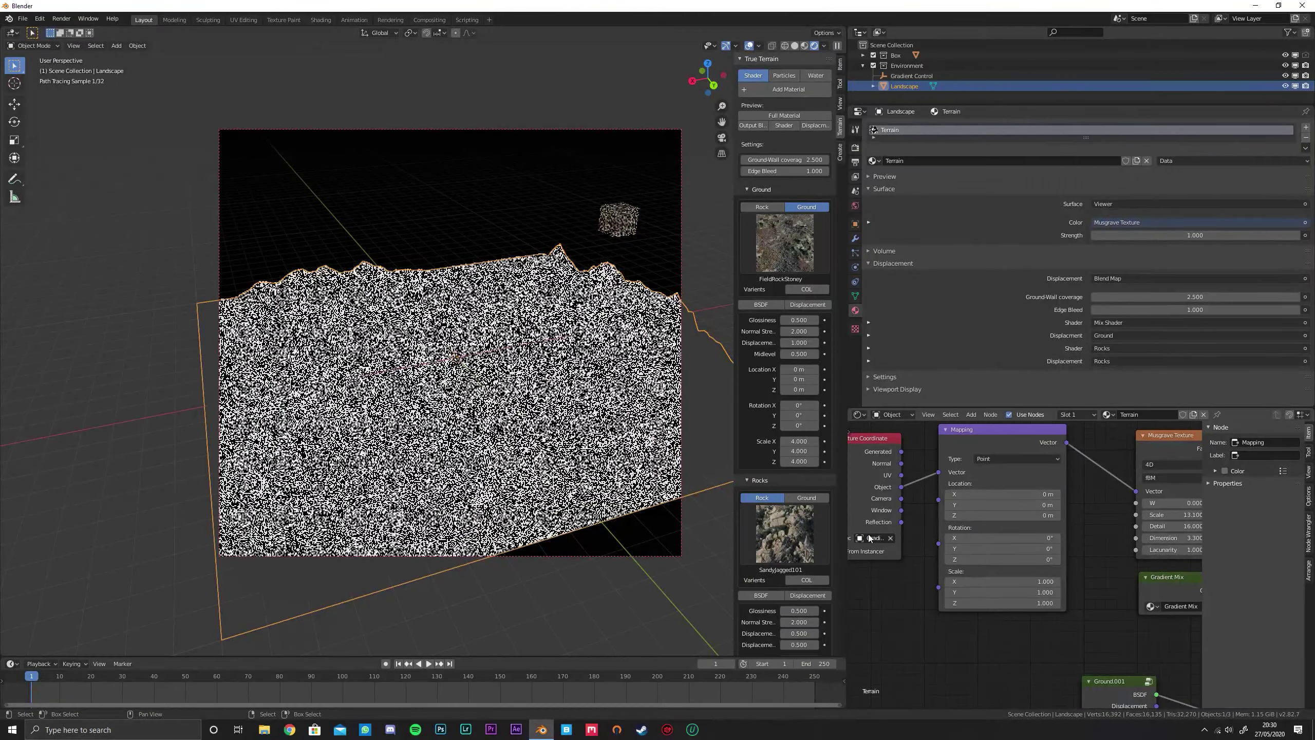
Try the Texture type on the Mapping node, then return it to Point
scroll(975, 594, "up", 5)
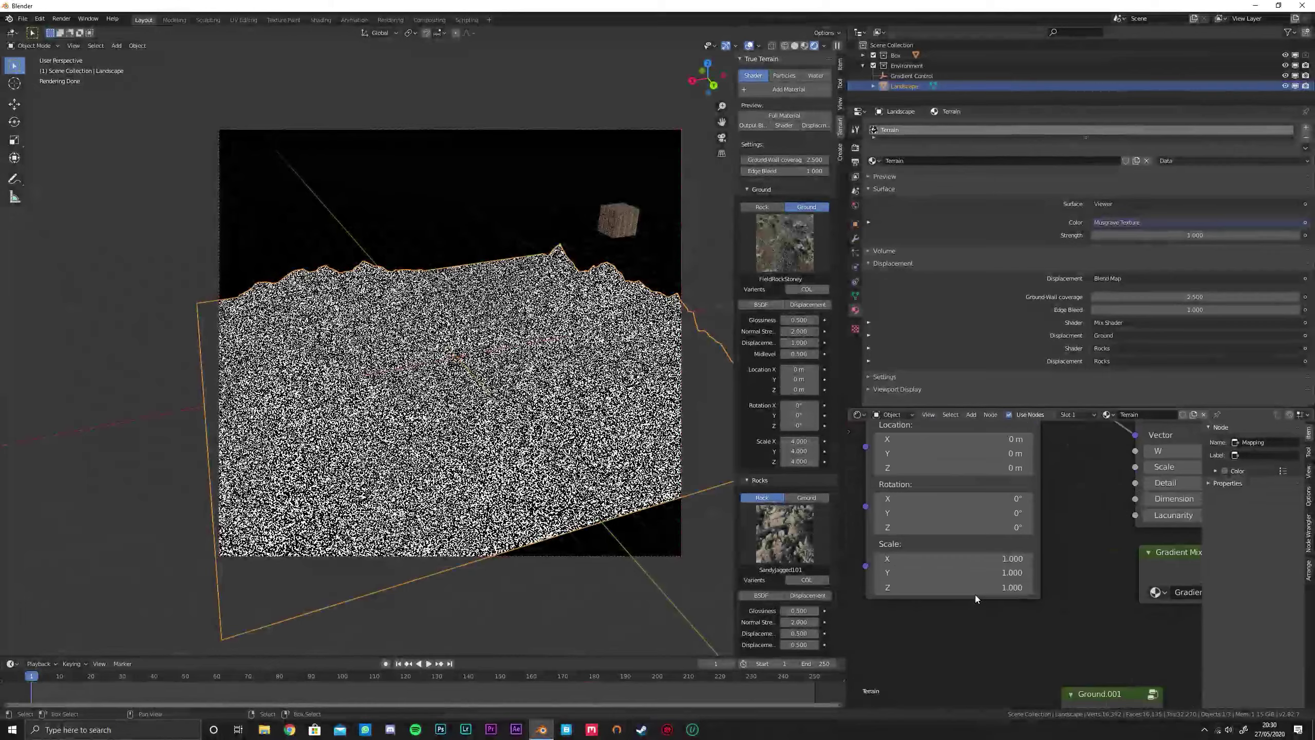
left_click(998, 435)
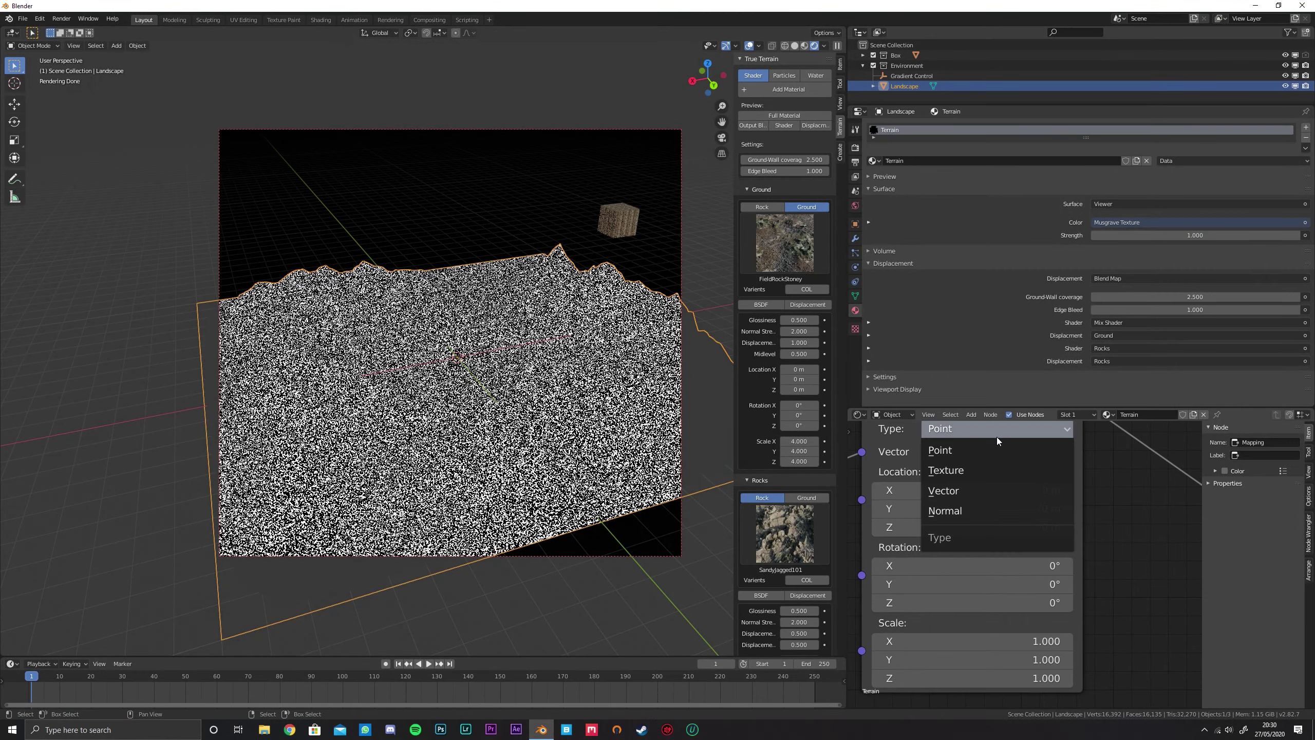
left_click(982, 471)
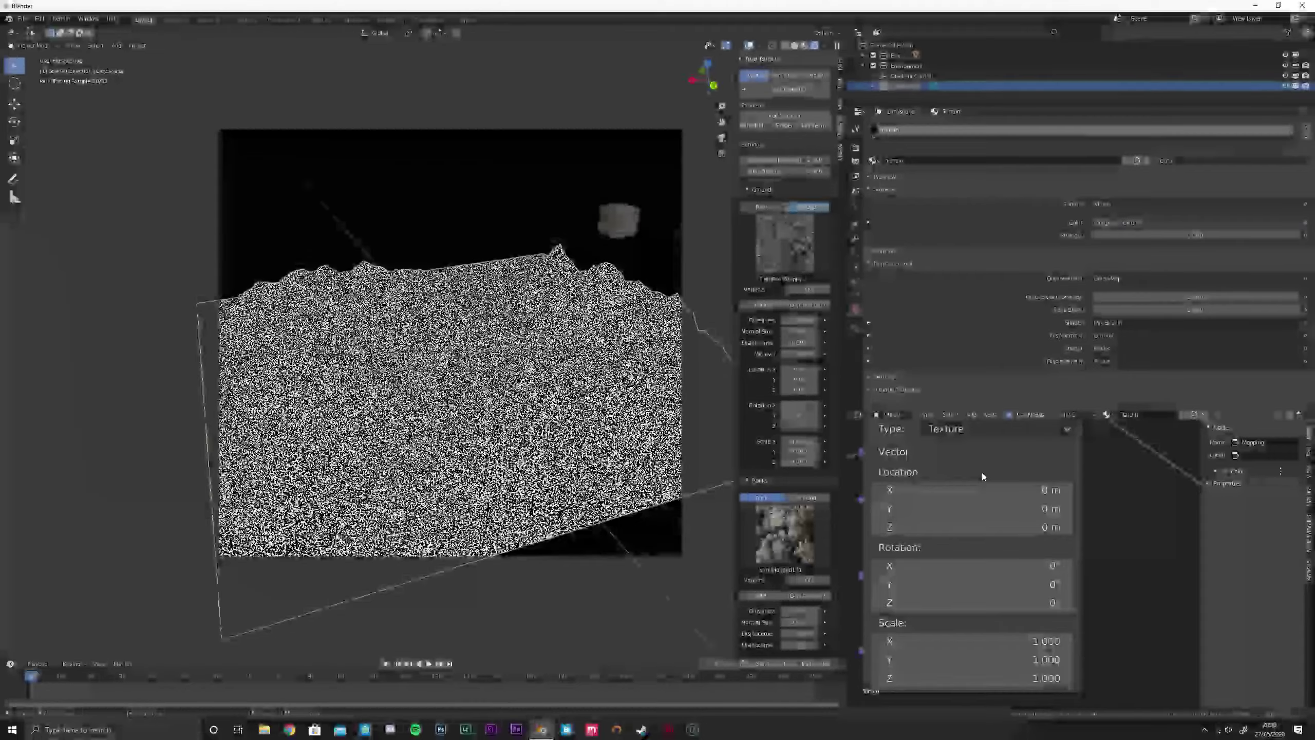
scroll(983, 471, "down", 2)
left_click(980, 466)
left_click(976, 477)
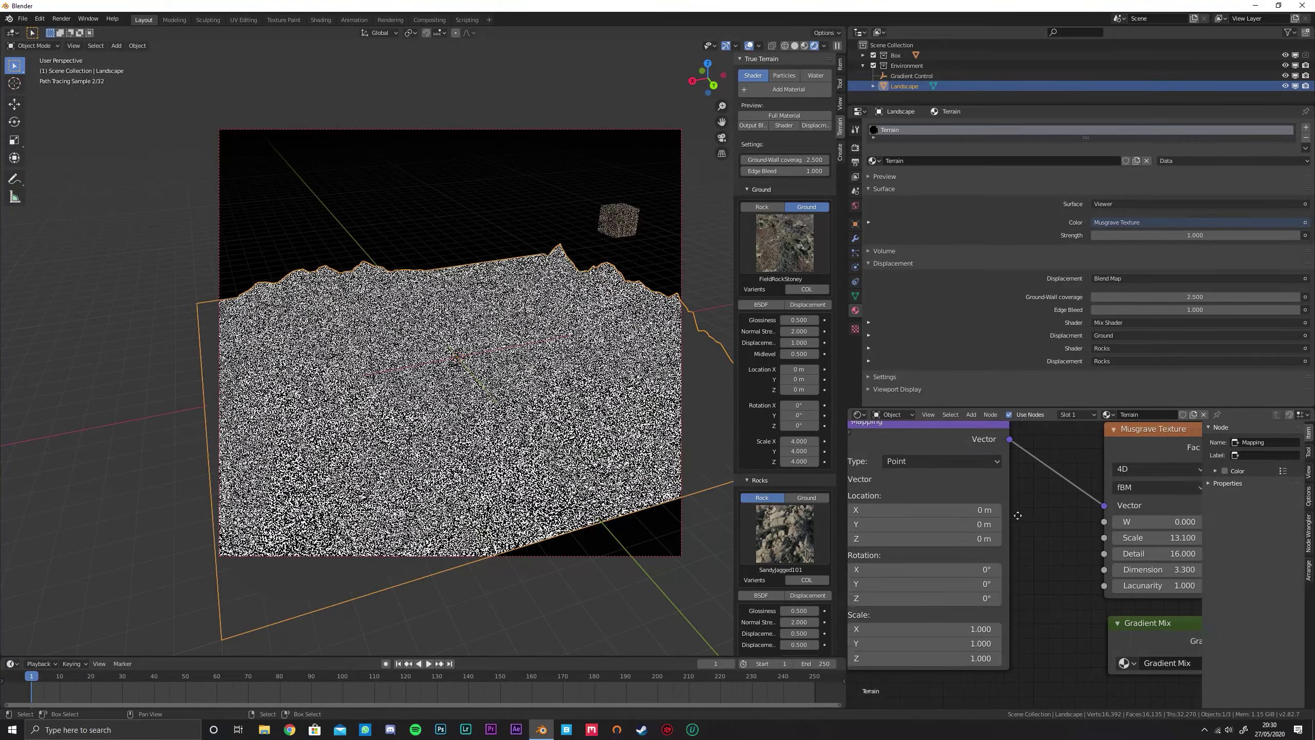
Set the Musgrave Texture's Scale to 1
middle_click_drag(1170, 536, 1053, 531)
left_click(1053, 531)
type("1")
key("Return")
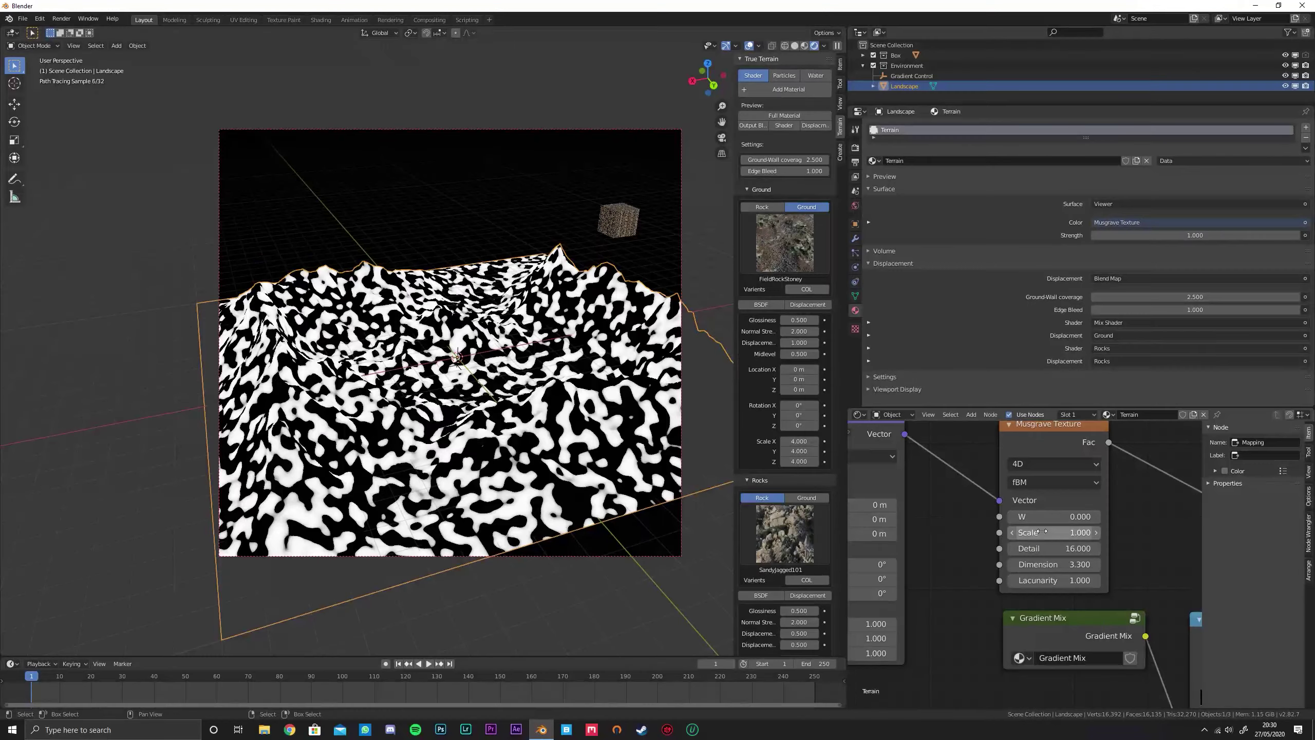
Add a Noise Texture and insert it between the Mapping node and the Musgrave Texture
scroll(1069, 545, "down", 1)
middle_click_drag(1084, 547, 986, 531)
scroll(1048, 558, "down", 2)
middle_click_drag(1049, 557, 1035, 476)
key("shift+a")
mouse_move(1031, 471)
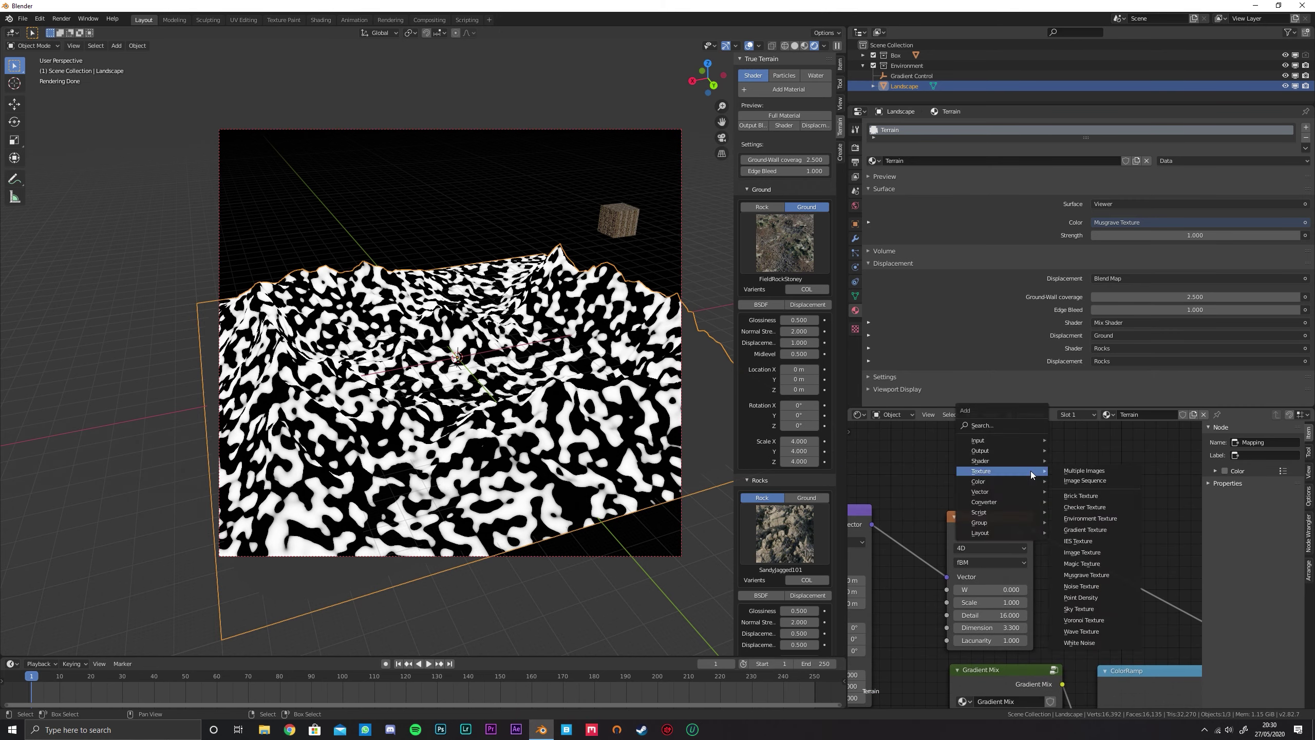
left_click(1111, 586)
left_click(997, 496)
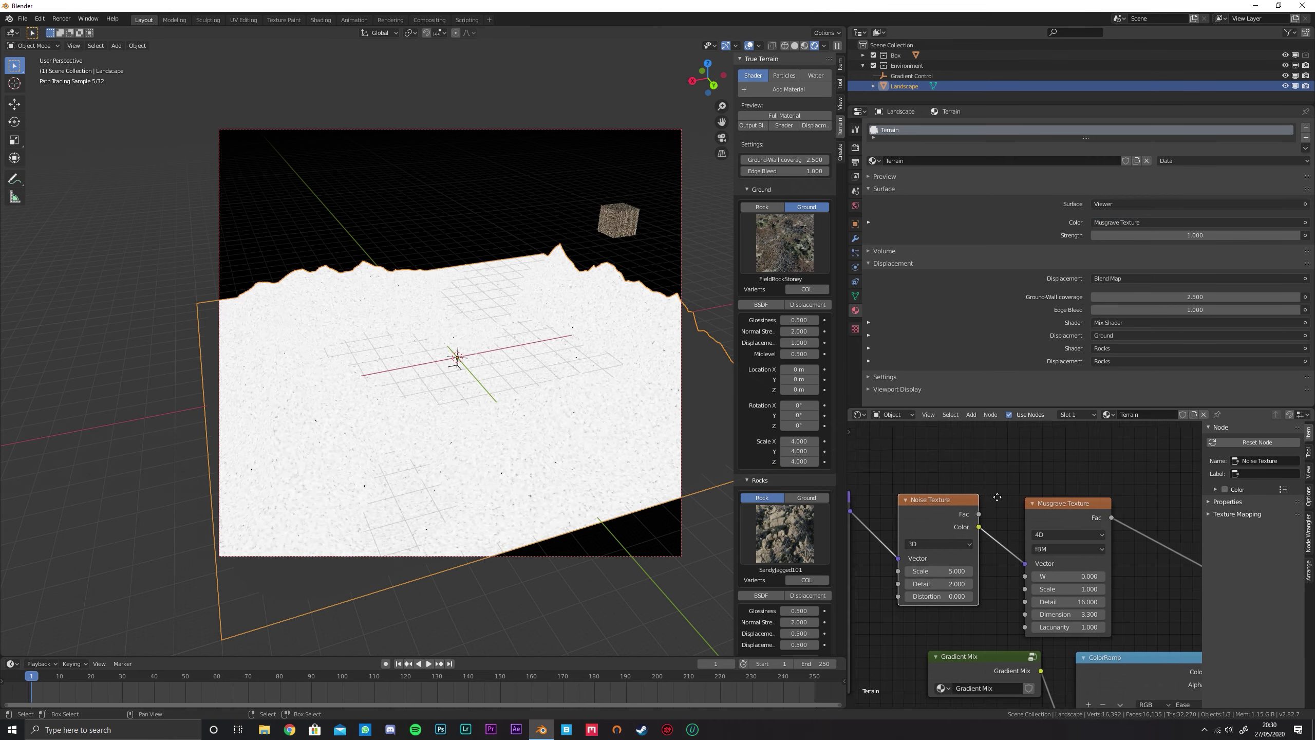
Detach the Musgrave Texture from its links and delete it
scroll(1022, 496, "down", 3)
left_click(1012, 543)
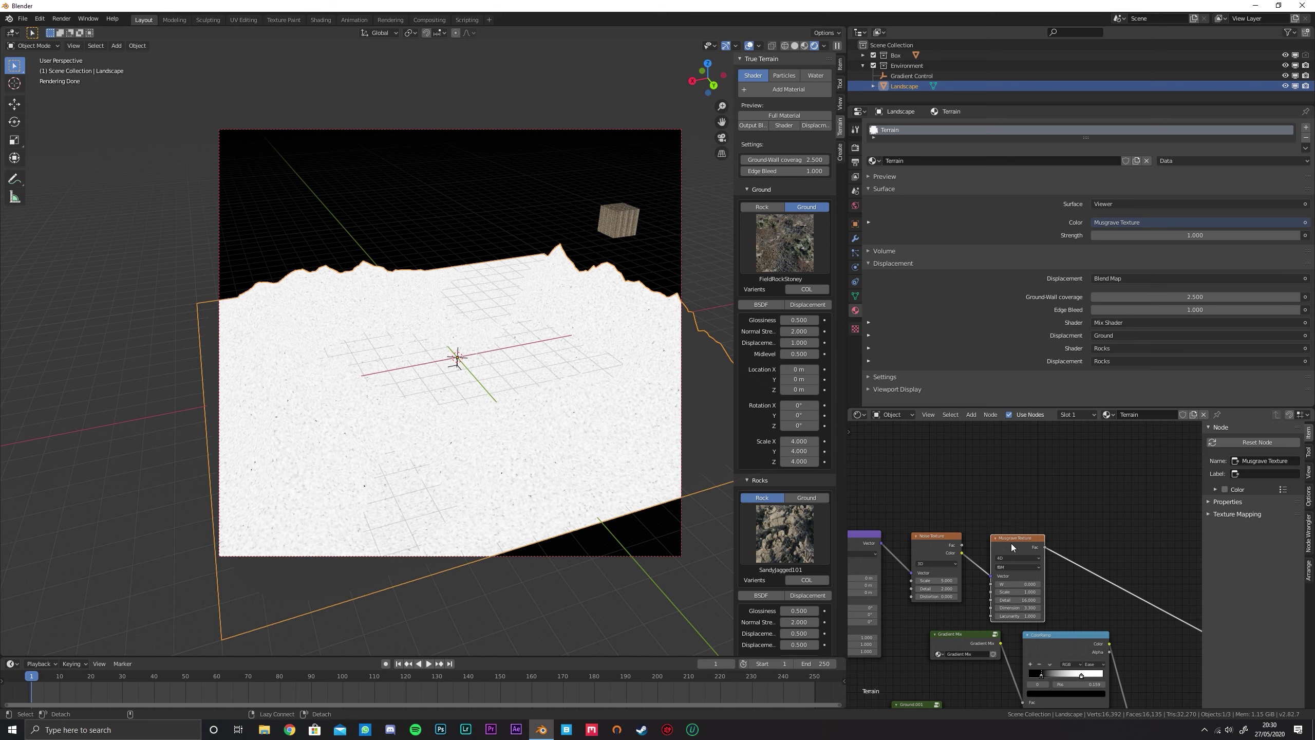
left_click_drag(1013, 547, 1070, 471, "alt")
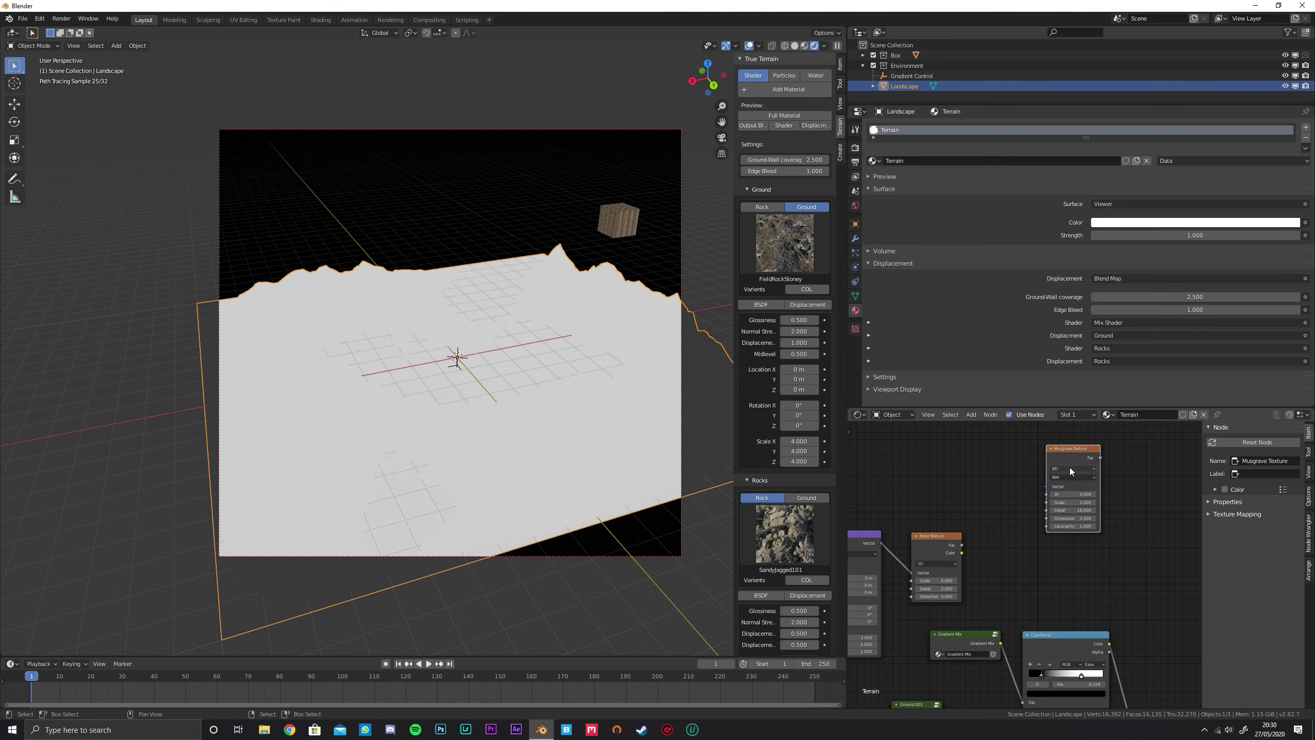
key("x")
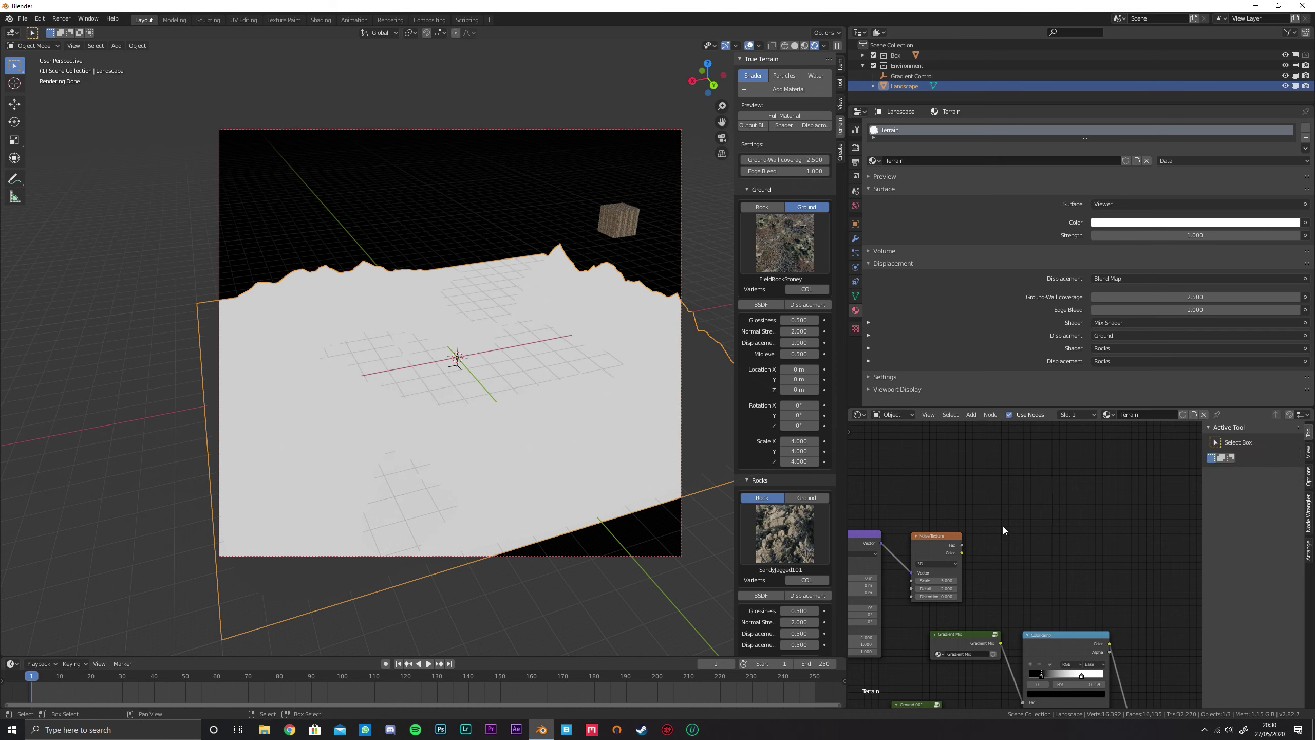
Preview the Noise Texture on the landscape and adjust its Scale, trying 0.1 and settling on 0.5
left_click(924, 541, "ctrl+shift")
scroll(1034, 507, "up", 3)
middle_click_drag(1083, 516, 1084, 515)
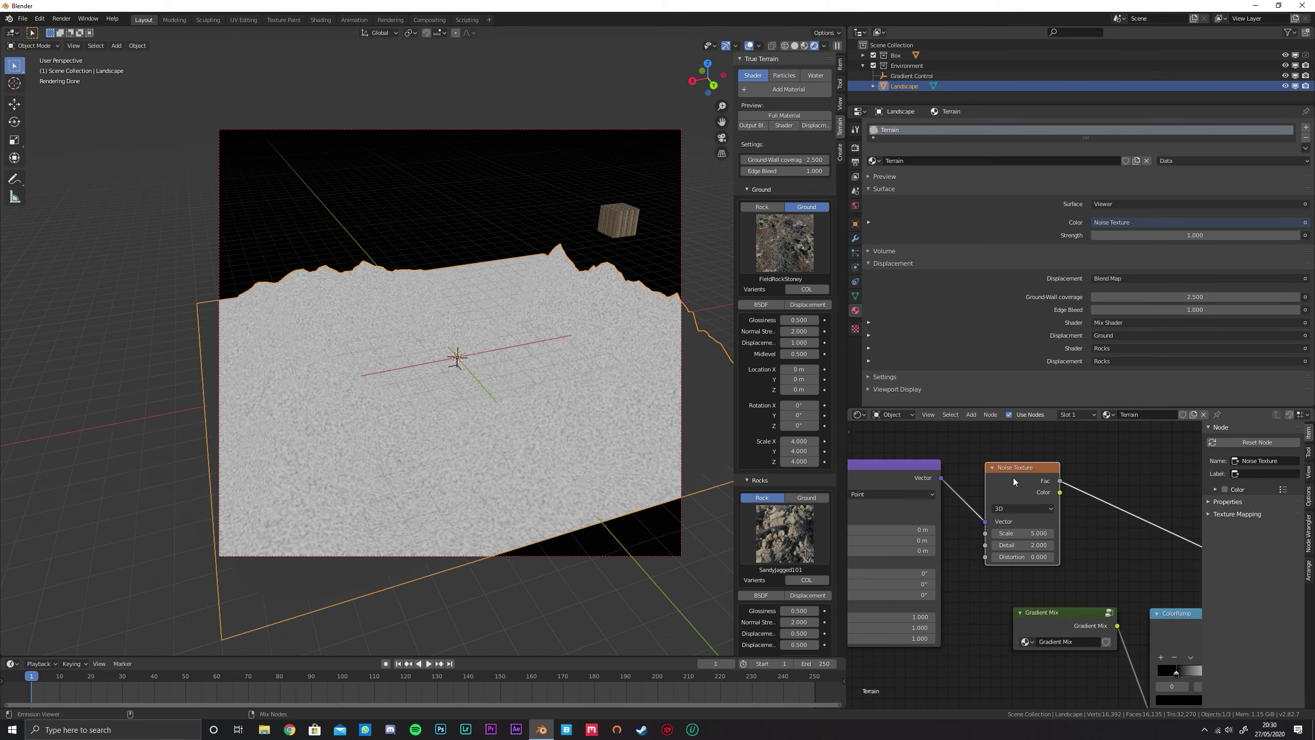
scroll(1013, 477, "up", 2)
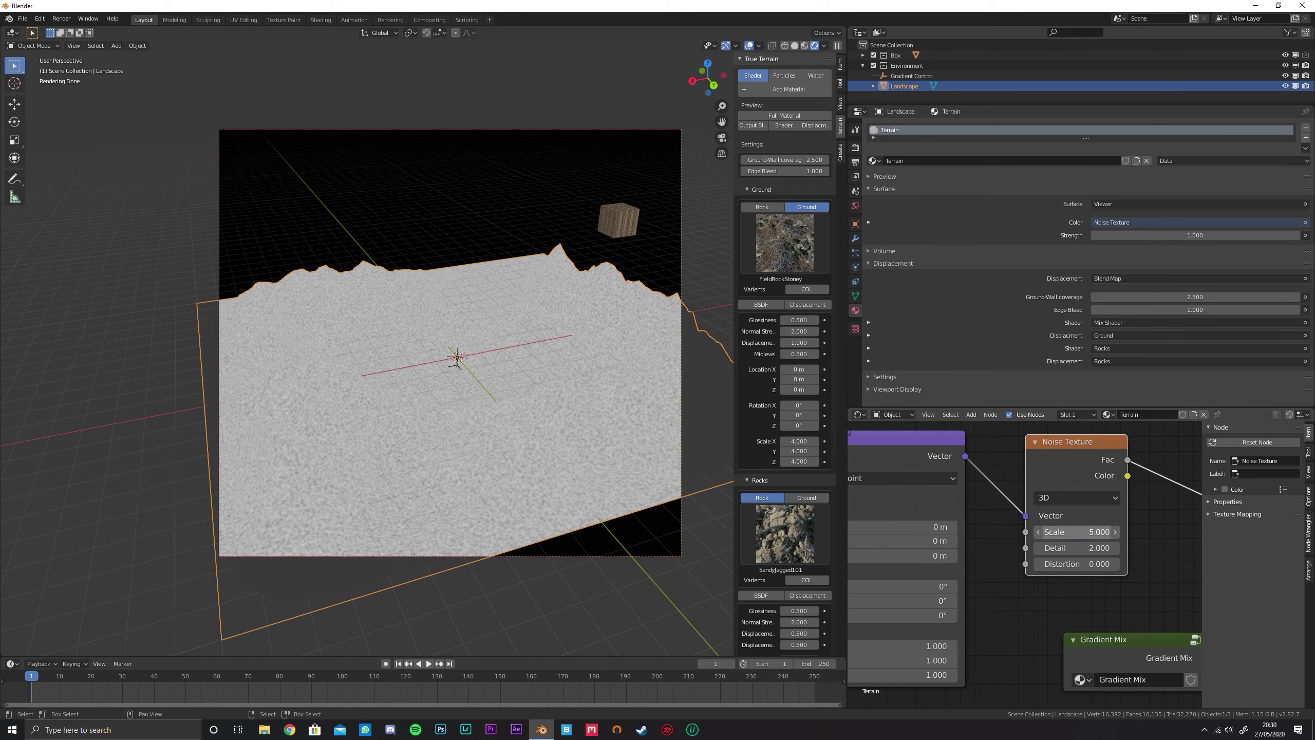
left_click_drag(1069, 529, 1072, 529)
double_click(1069, 529)
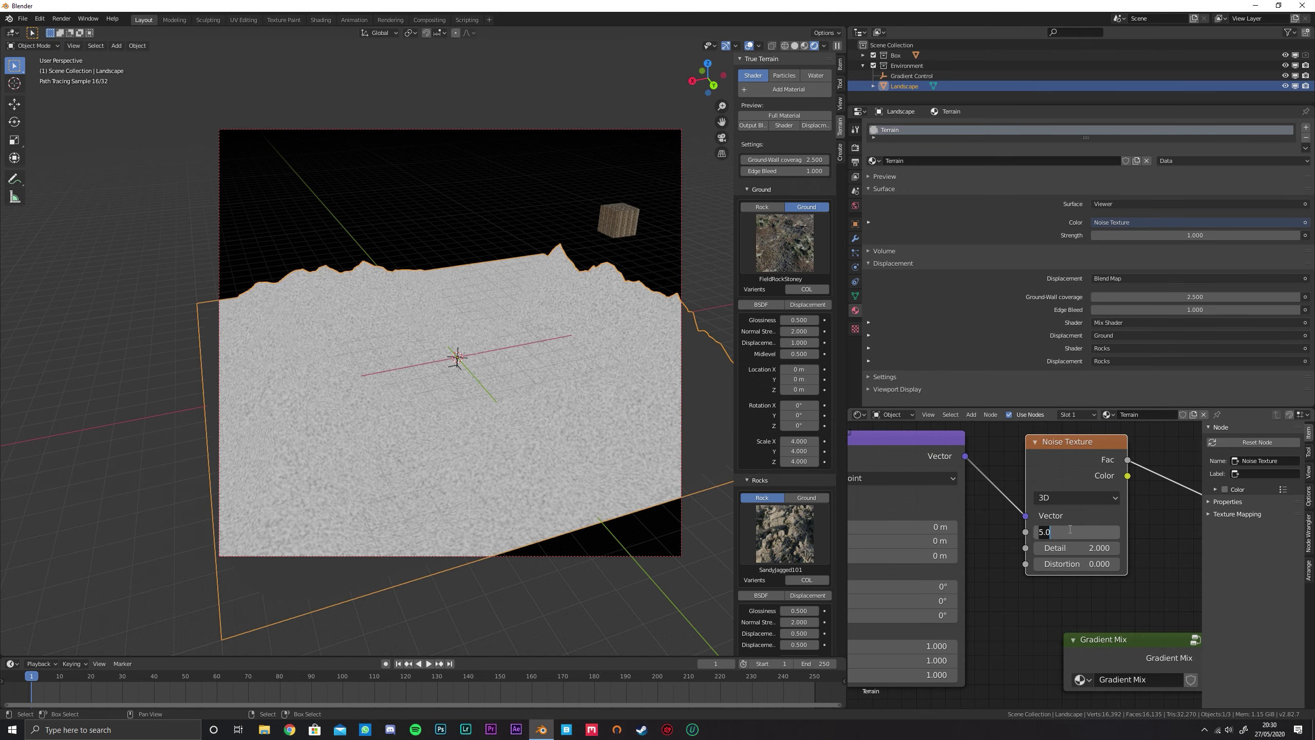
type("0.1")
key("Return")
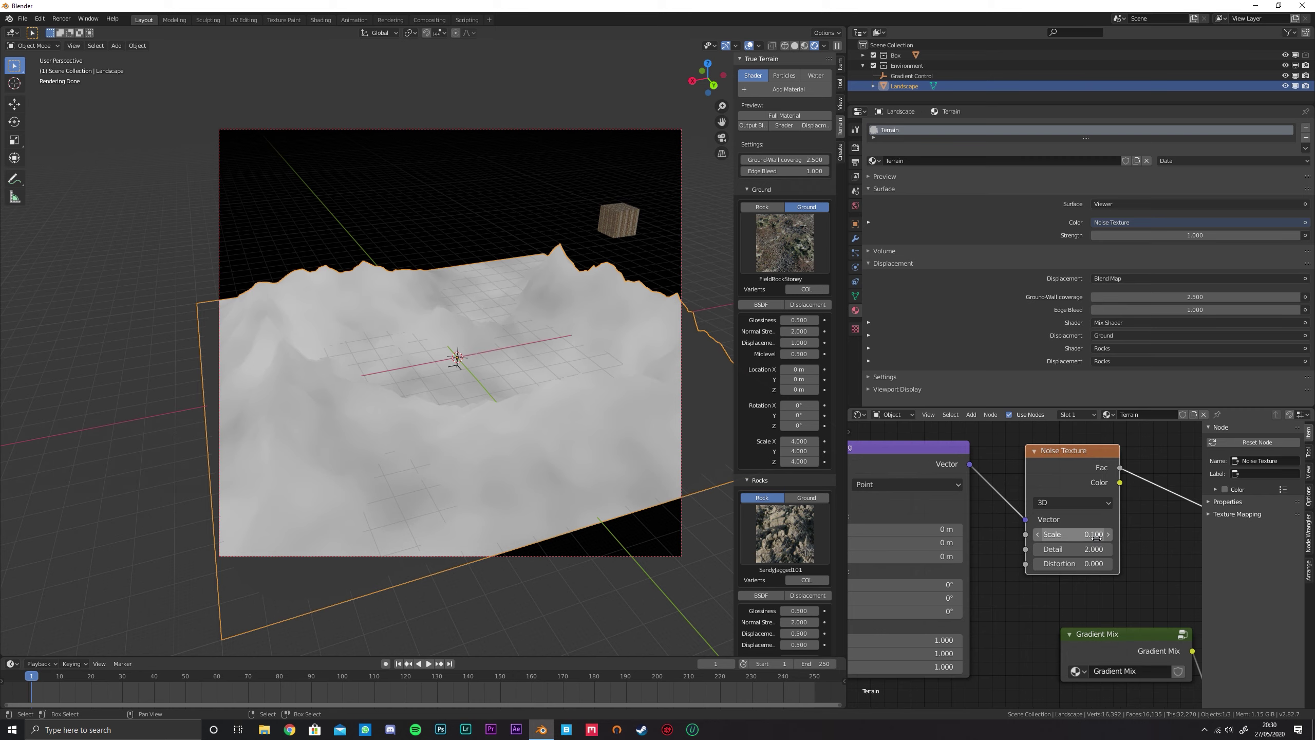
middle_click_drag(1082, 531, 944, 497)
left_click(945, 496)
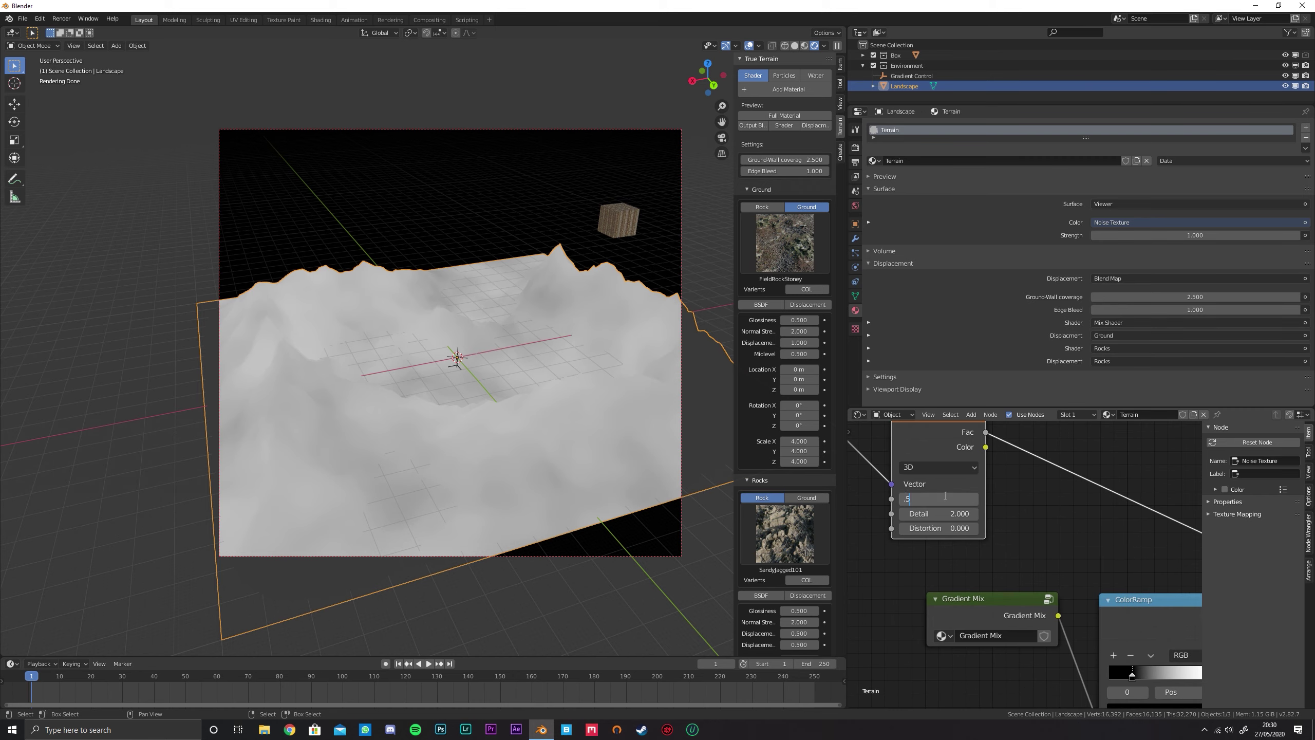
type(".5")
key("Return")
Duplicate the ColorRamp onto the Noise Texture's output link and shift the copy's black and white stops toward the white end
scroll(1027, 504, "down", 2)
left_click(1083, 607)
key("shift+d")
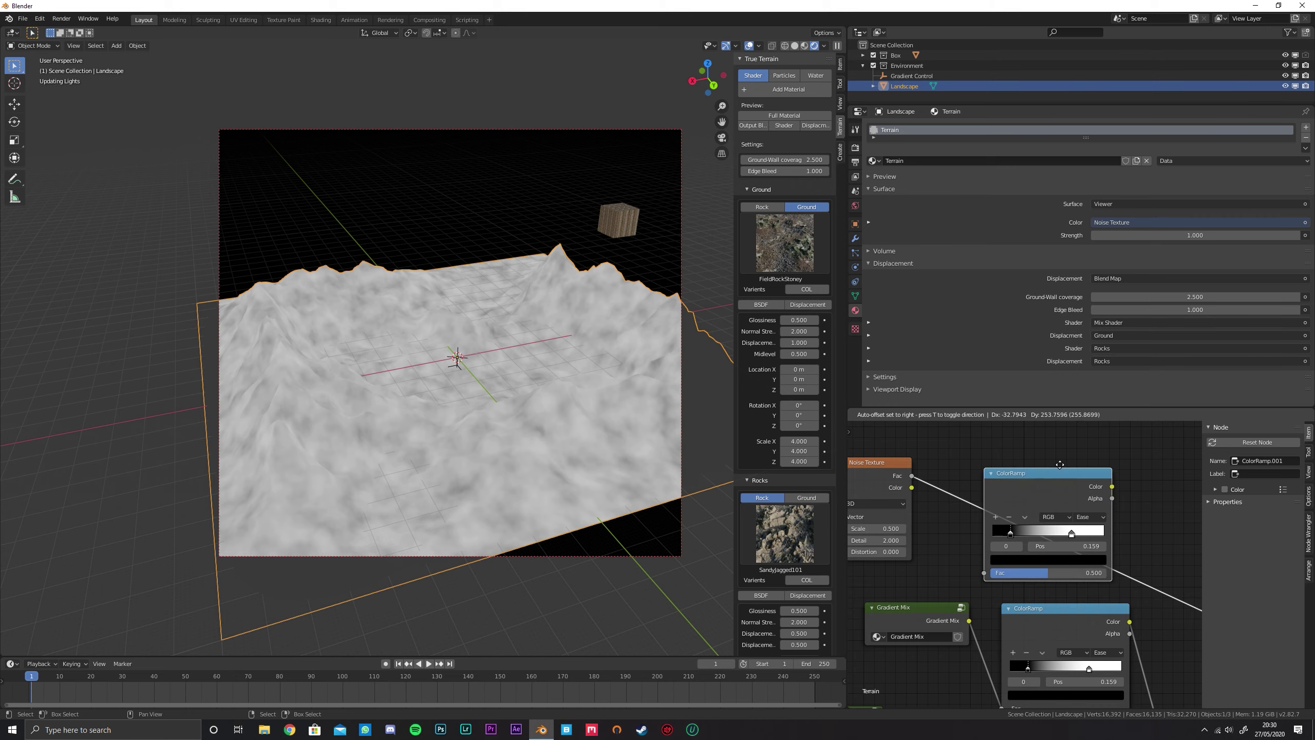
left_click(1059, 464)
scroll(1058, 492, "up", 1)
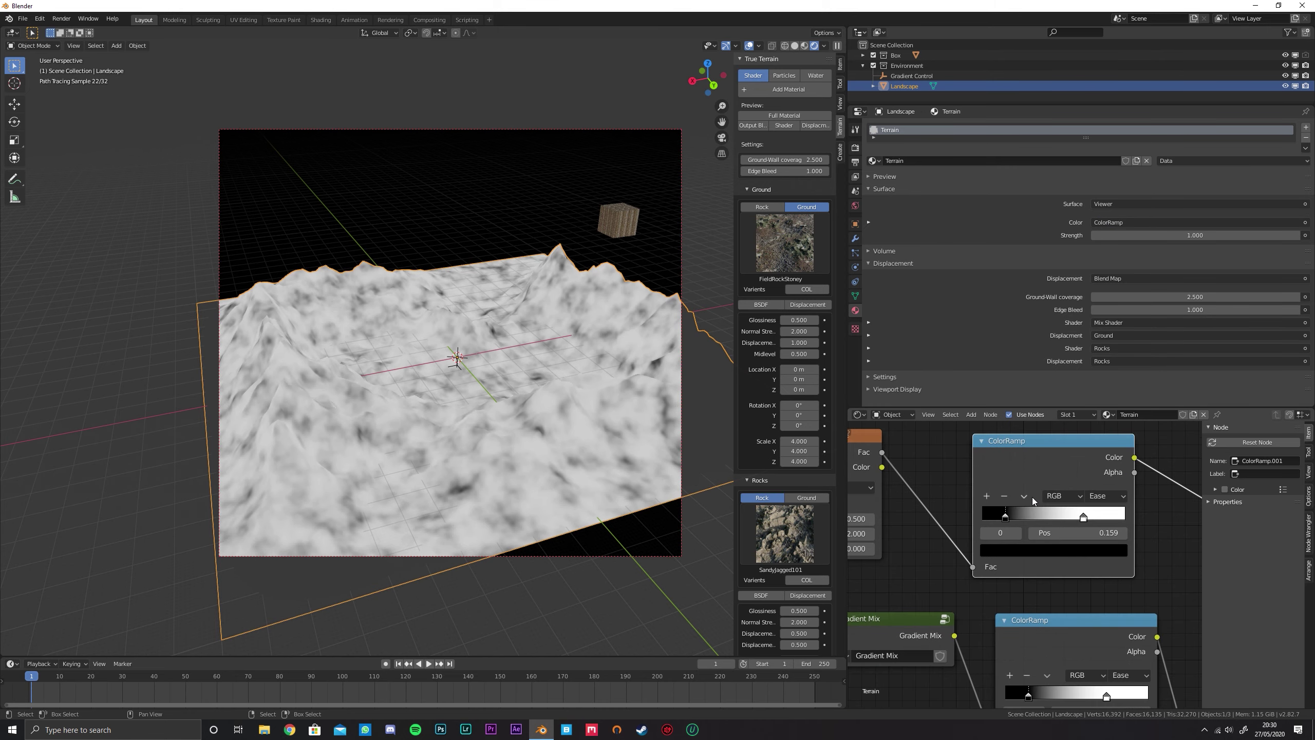
left_click_drag(1006, 515, 1104, 517)
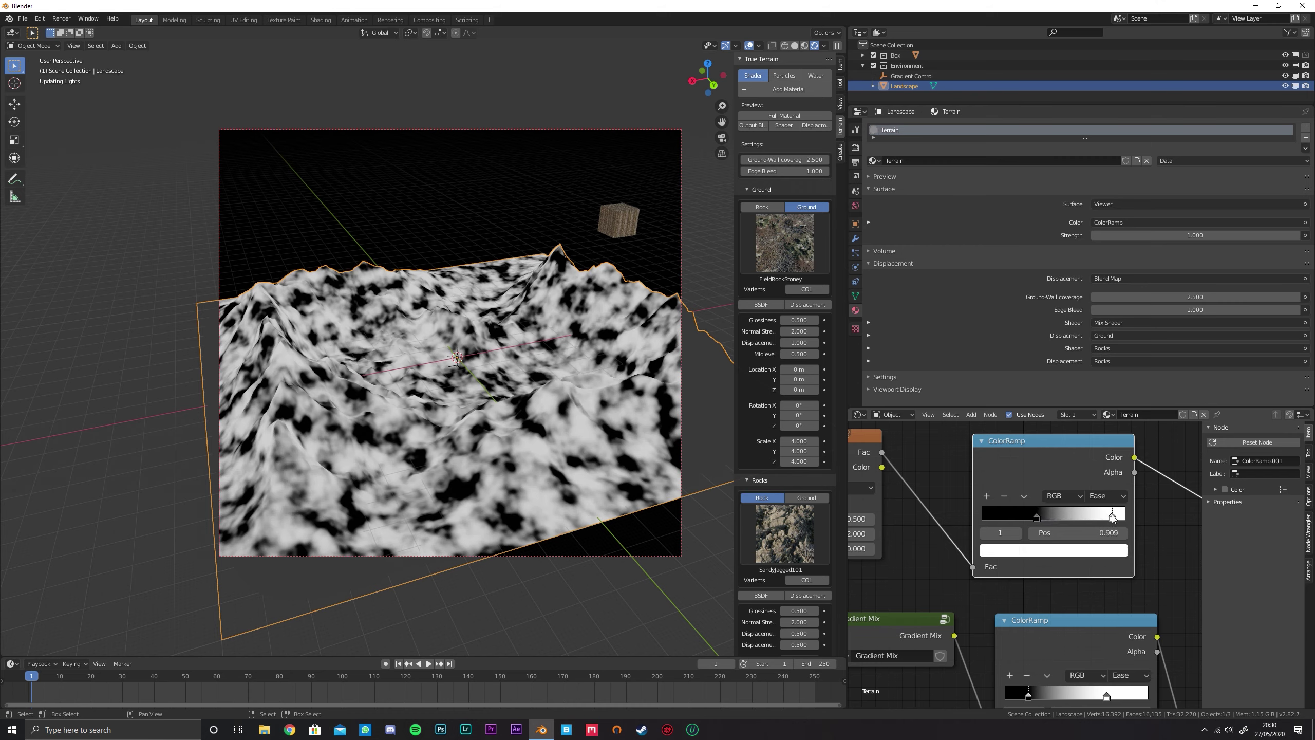
Switch the Noise Texture's dimensions to 4D
scroll(974, 516, "down", 1)
middle_click_drag(974, 515, 1077, 532)
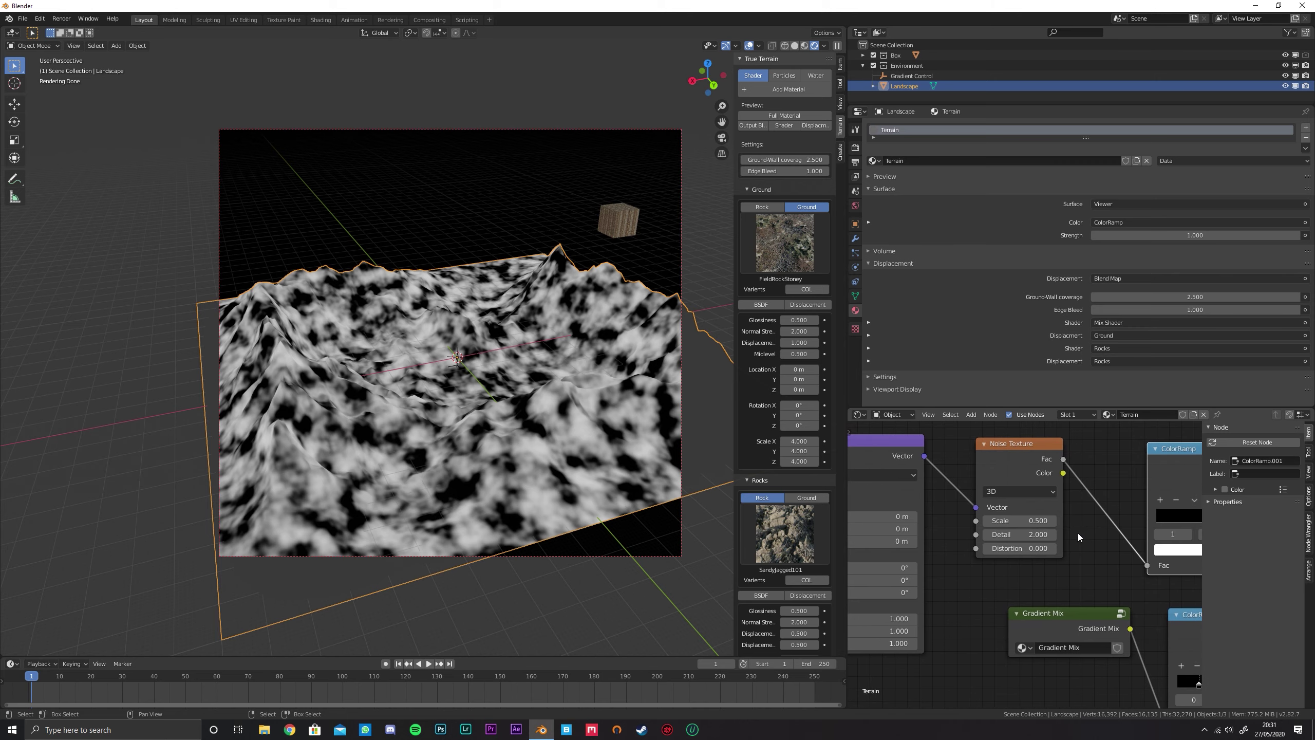
left_click(1036, 486)
left_click(1017, 541)
scroll(1028, 510, "down", 1)
middle_click_drag(1028, 510, 1034, 484)
scroll(1091, 524, "up", 1)
middle_click_drag(980, 521, 1007, 533)
scroll(1006, 533, "down", 4)
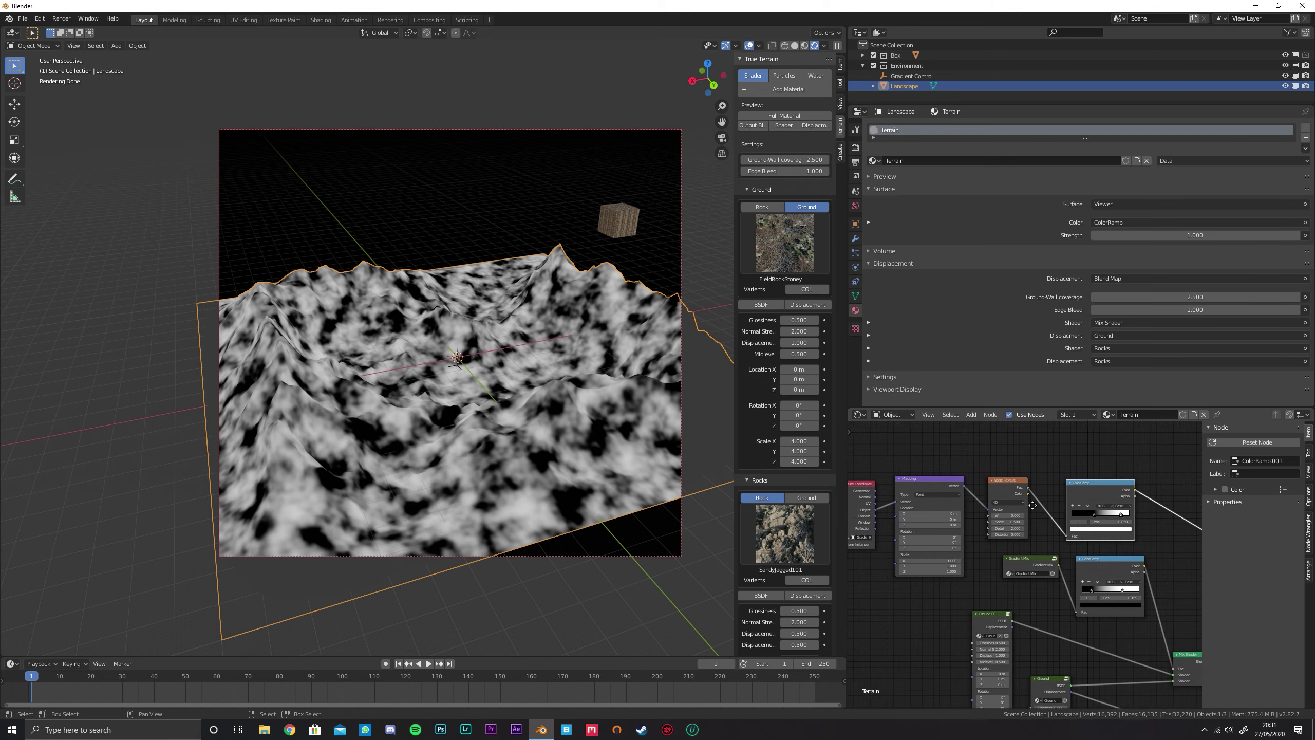
scroll(1056, 502, "up", 2)
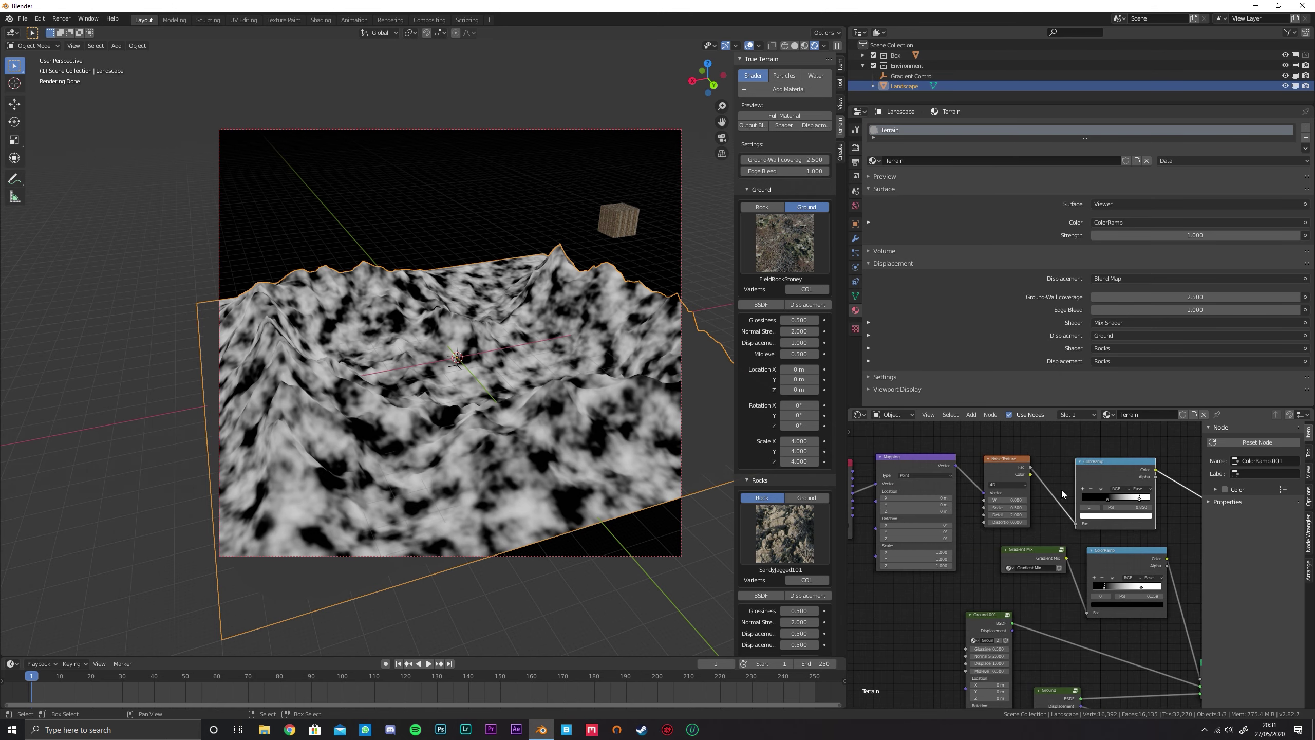
Group the Texture Coordinate, Mapping and 4D Noise Texture nodes into one node group
left_click(1002, 460)
scroll(1003, 463, "down", 2)
middle_click_drag(998, 468, 1053, 467)
key("b")
left_click_drag(891, 436, 1101, 533)
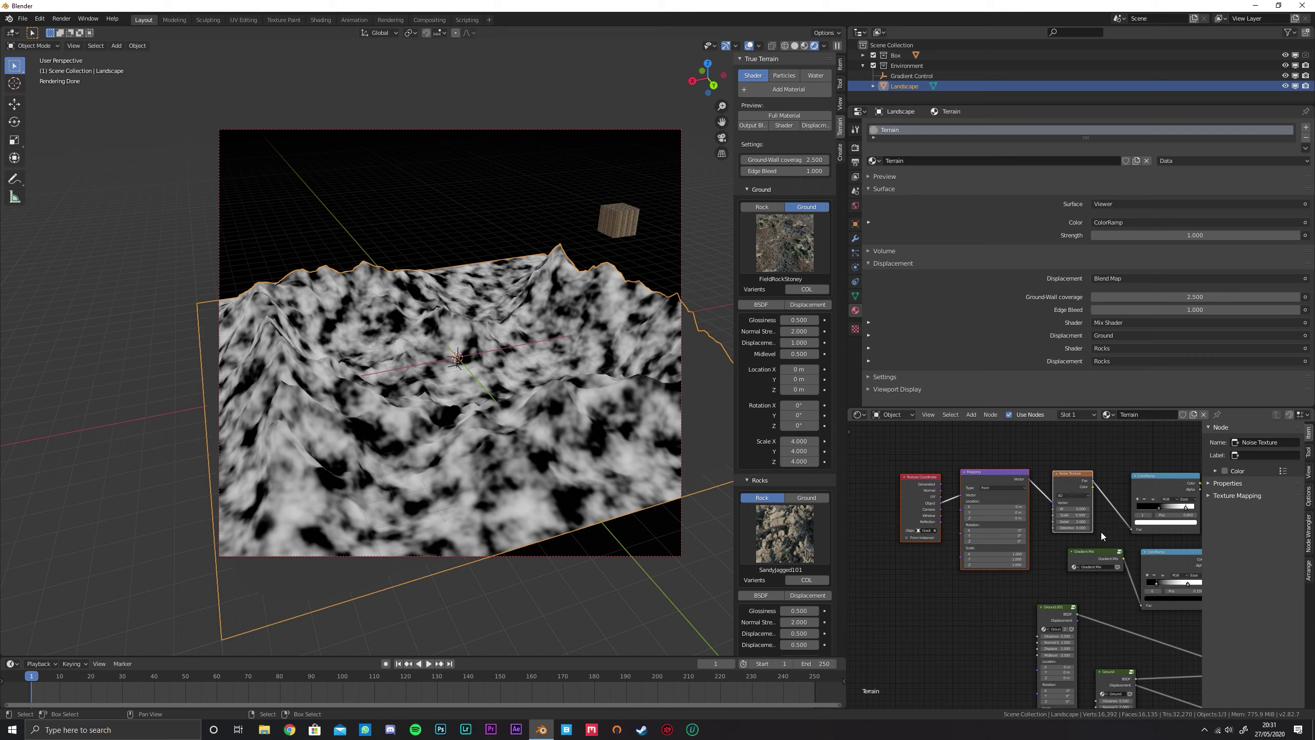
key("ctrl+g")
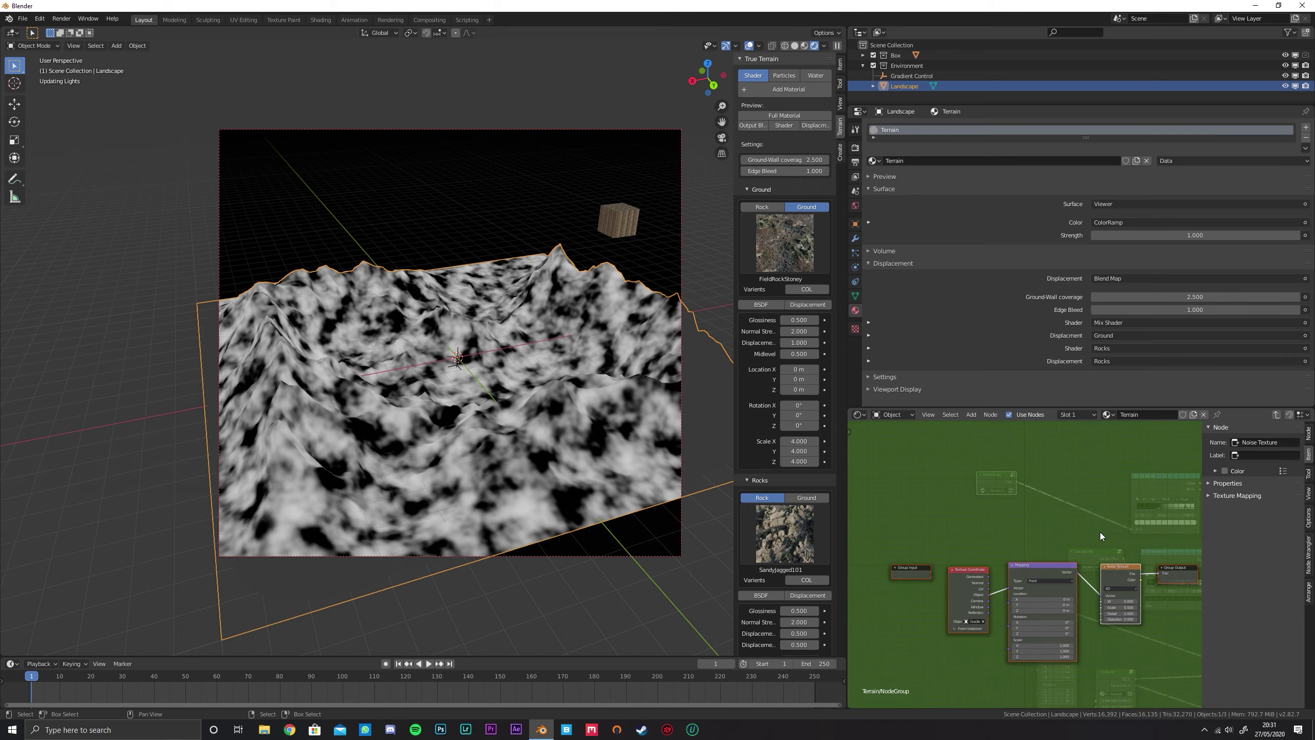
Move the Group Input node below the Noise Texture and rename the group's output Noise Mix
middle_click_drag(1103, 541, 1019, 497)
scroll(1052, 505, "up", 2)
scroll(1093, 493, "up", 4)
scroll(1023, 465, "down", 4)
left_click_drag(905, 512, 1147, 622)
middle_click_drag(1147, 622, 1075, 595)
scroll(1050, 568, "up", 8)
middle_click_drag(1114, 509, 1009, 592)
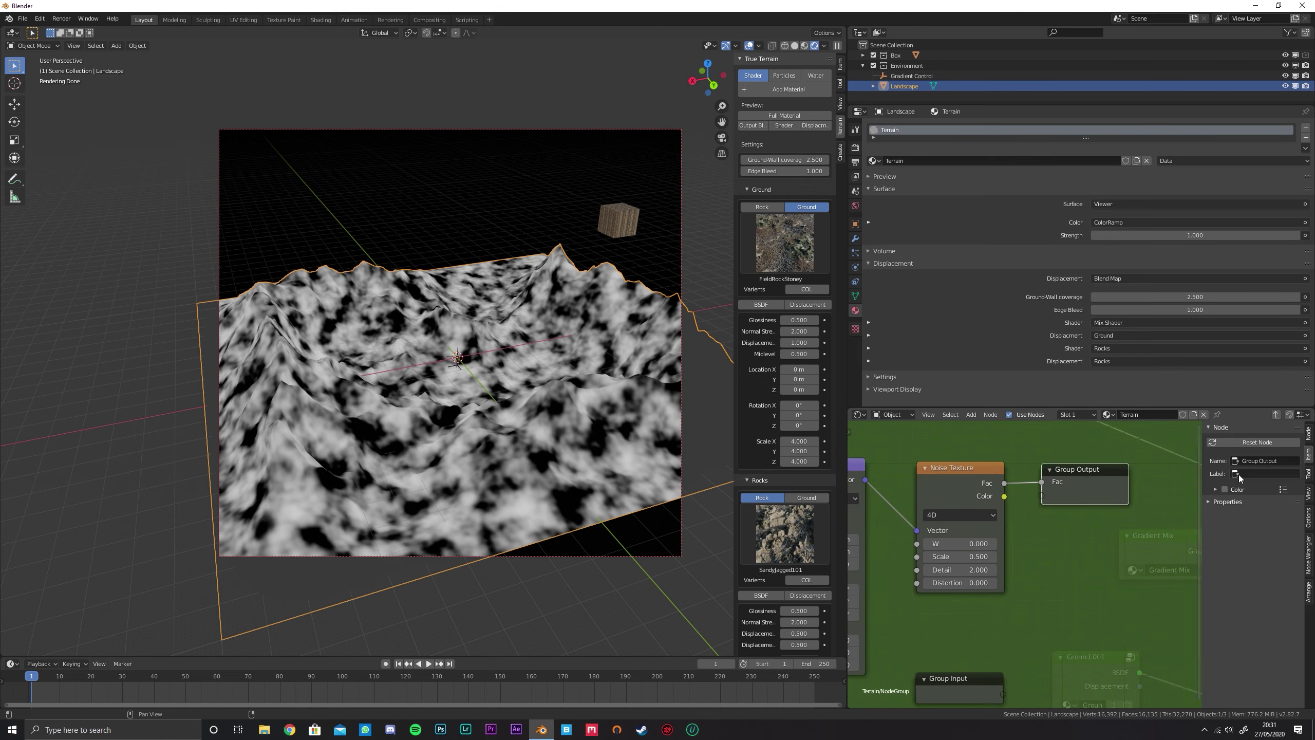
left_click(1309, 432)
left_click(1264, 455)
double_click(1265, 455)
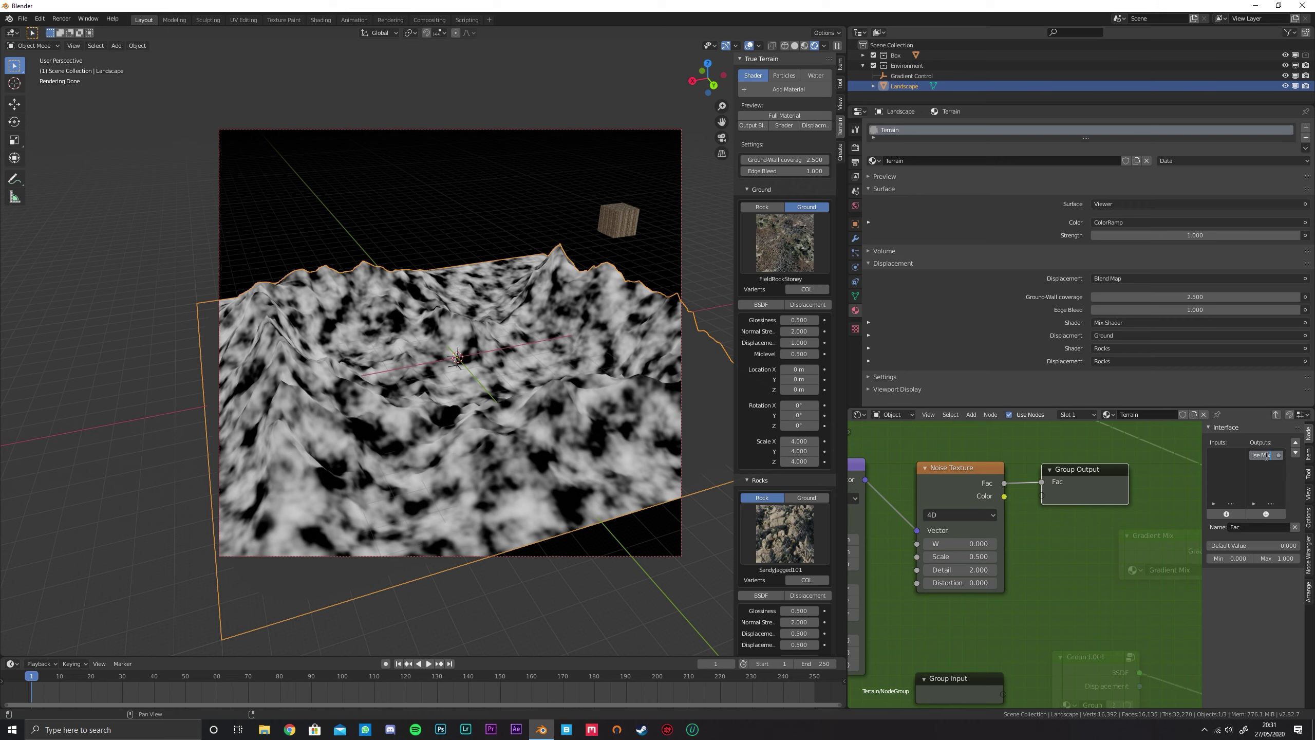
Expose the Noise Texture's W value as a group input named Location and leave the group
middle_click_drag(966, 549, 1041, 505)
left_click_drag(990, 499, 1077, 649)
middle_click_drag(1042, 599, 1175, 549)
left_click_drag(1170, 560, 921, 595)
left_click(1224, 454)
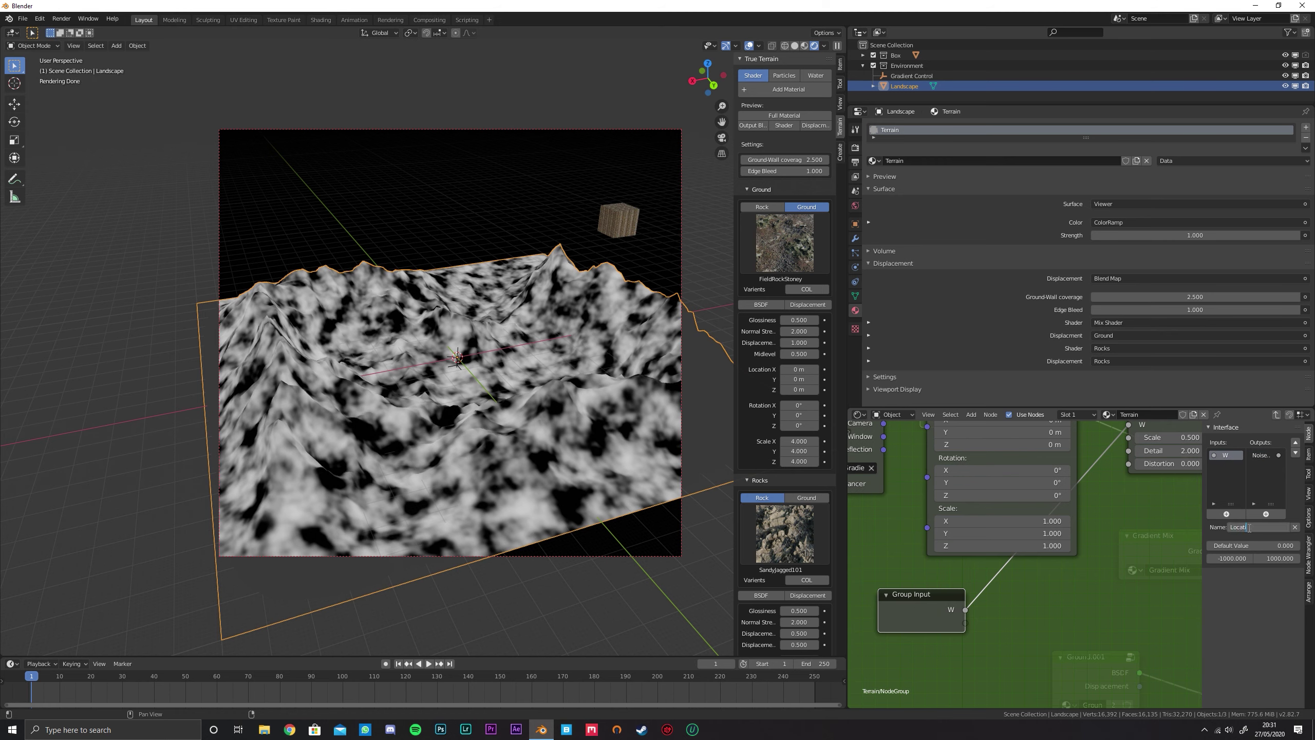
key("Tab")
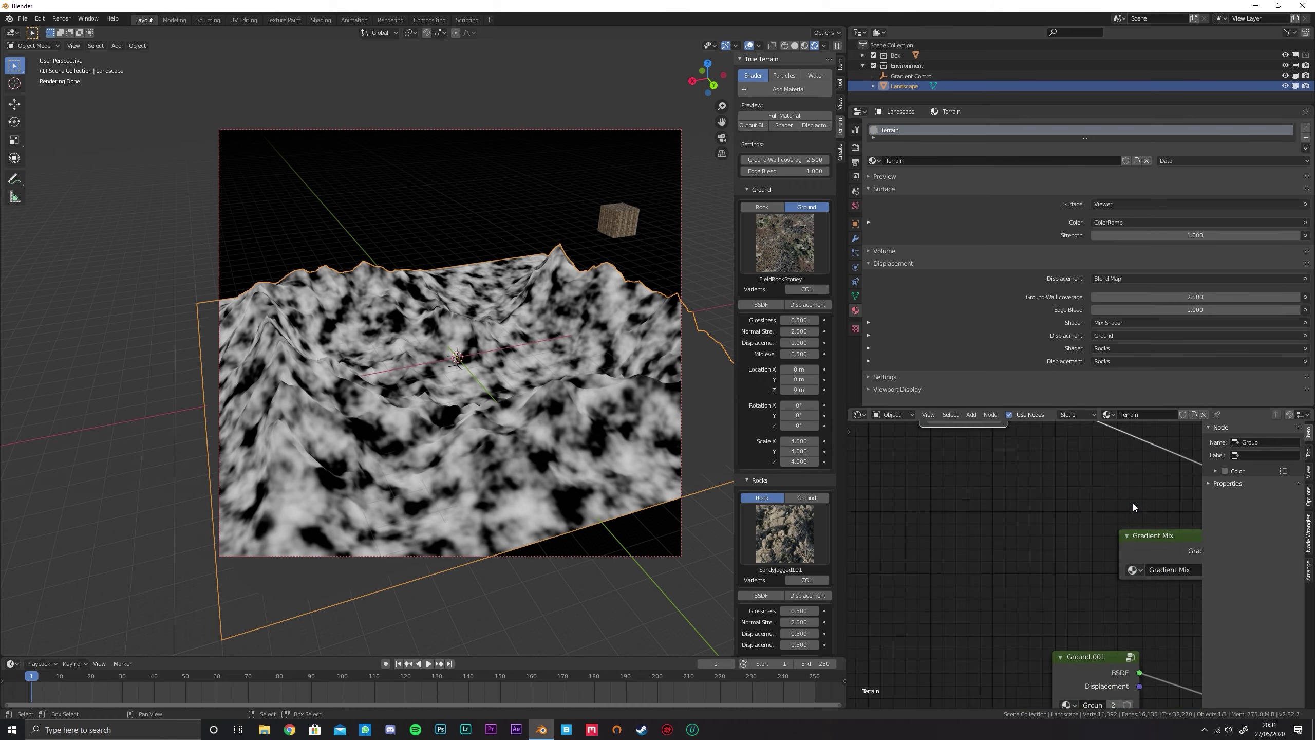
Place the noise node group beside its ColorRamp and preview the noise ColorRamp on the landscape
left_click_drag(981, 439, 1128, 499)
middle_click_drag(1197, 521, 1009, 520)
scroll(1099, 510, "up", 3)
scroll(1014, 509, "down", 2)
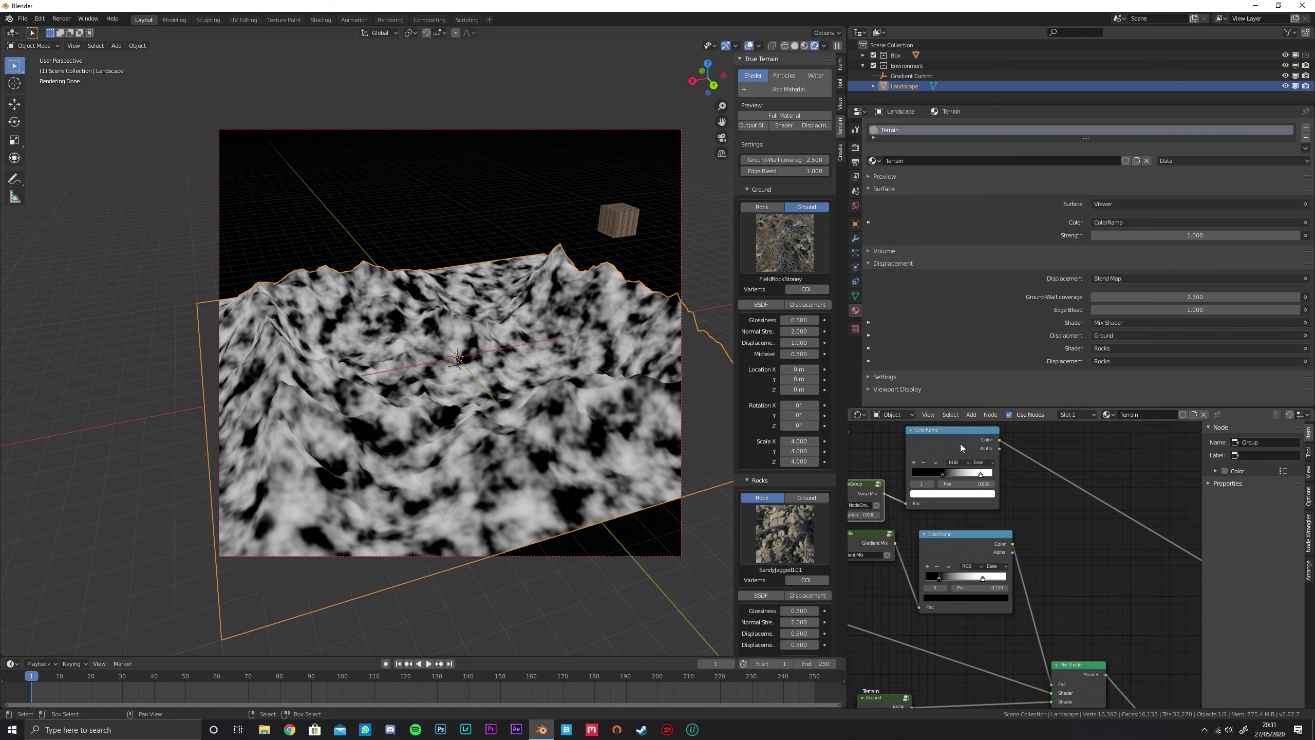
left_click(983, 546, "ctrl+shift")
left_click(951, 439, "ctrl+shift")
scroll(1058, 516, "down", 3, "ctrl")
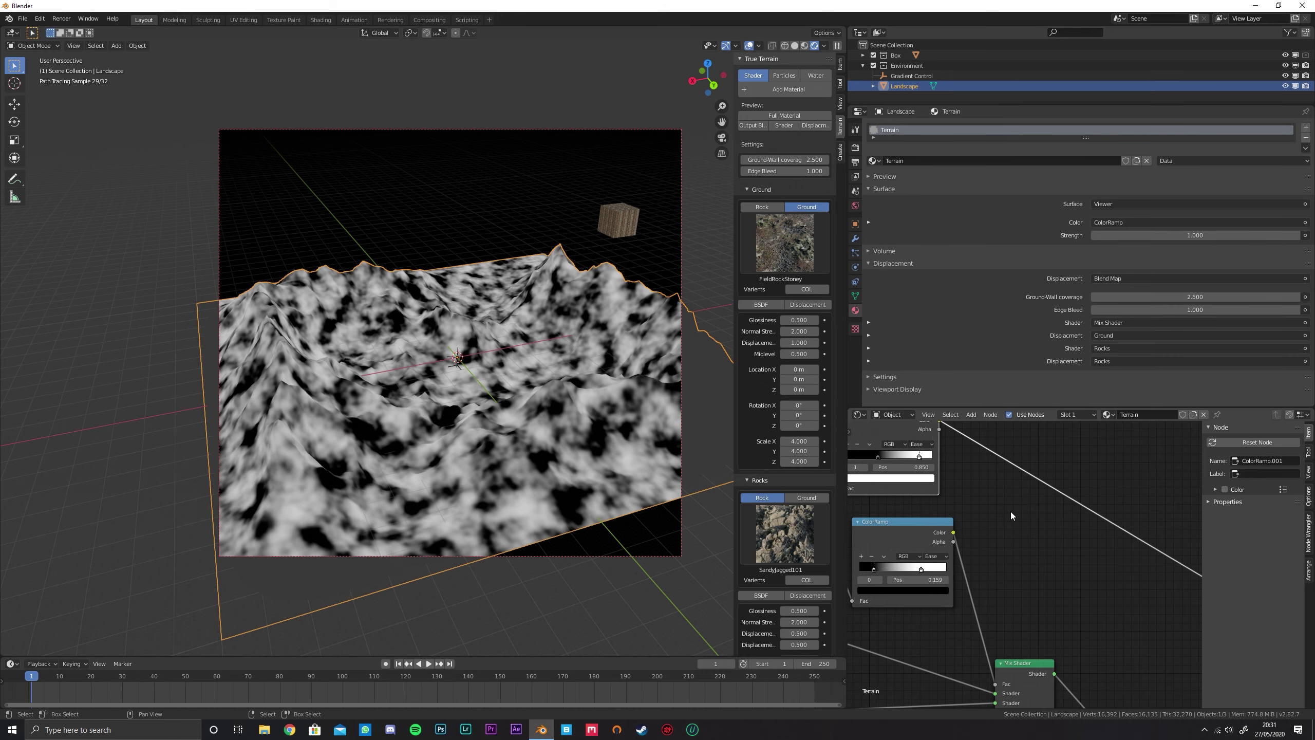
Combine the noise ColorRamp and the gradient ColorRamp with a Mix color node and preview the blend on the landscape
key("shift+a")
mouse_move(1011, 512)
middle_click_drag(886, 431, 986, 456)
left_click(988, 449, "ctrl+shift")
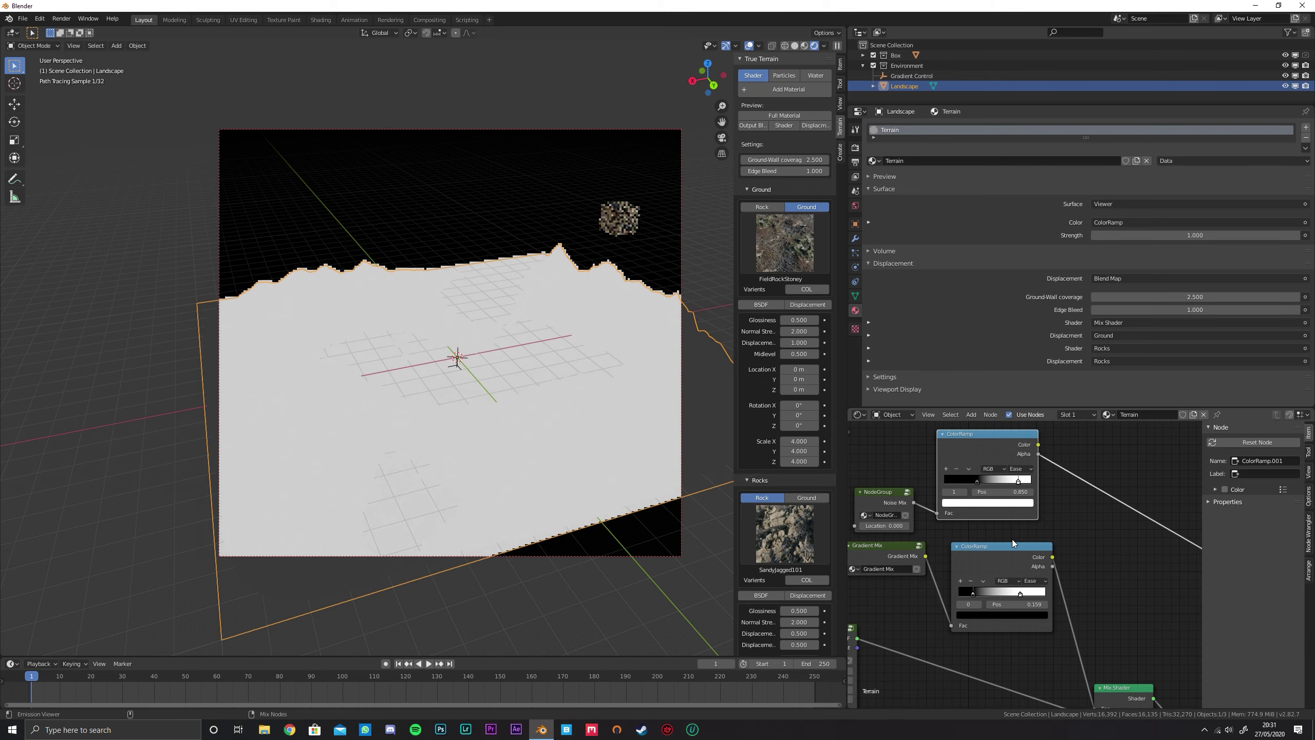
left_click(997, 456, "ctrl+shift")
right_click_drag(1001, 444, 1024, 556, "alt")
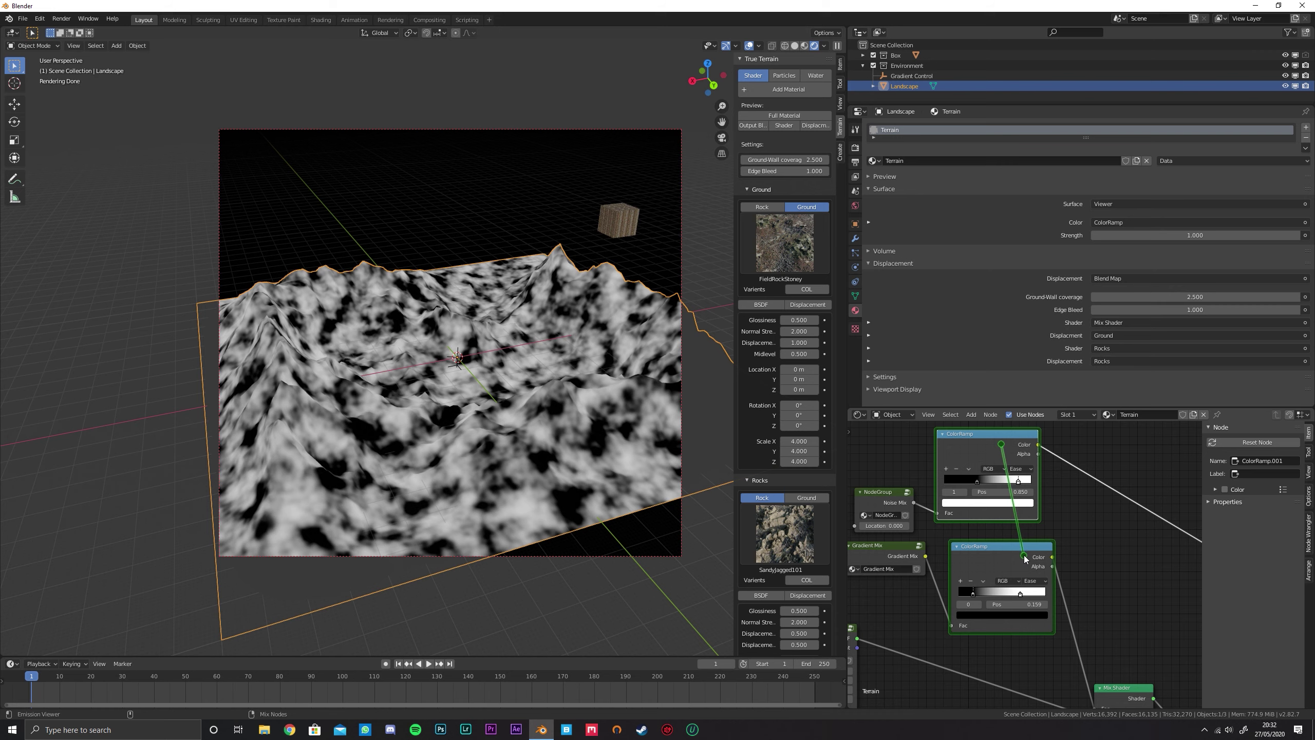
right_click_drag(1025, 556, 1023, 556, "ctrl+shift")
left_click(1110, 510, "ctrl+shift")
Expand the Mix color node, set its blend mode to Multiply and its Fac to 1.000
middle_click_drag(1112, 547, 1007, 557)
scroll(978, 507, "up", 2)
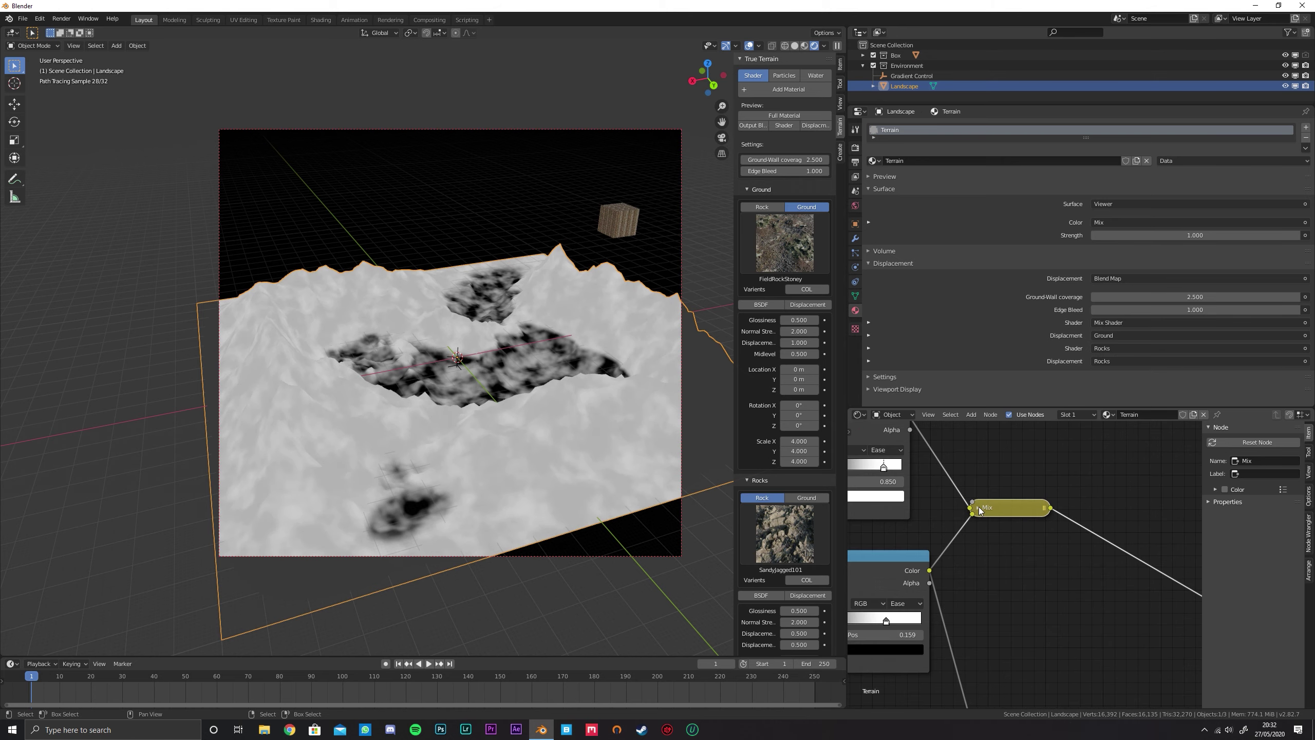
left_click(977, 507)
left_click(1035, 494)
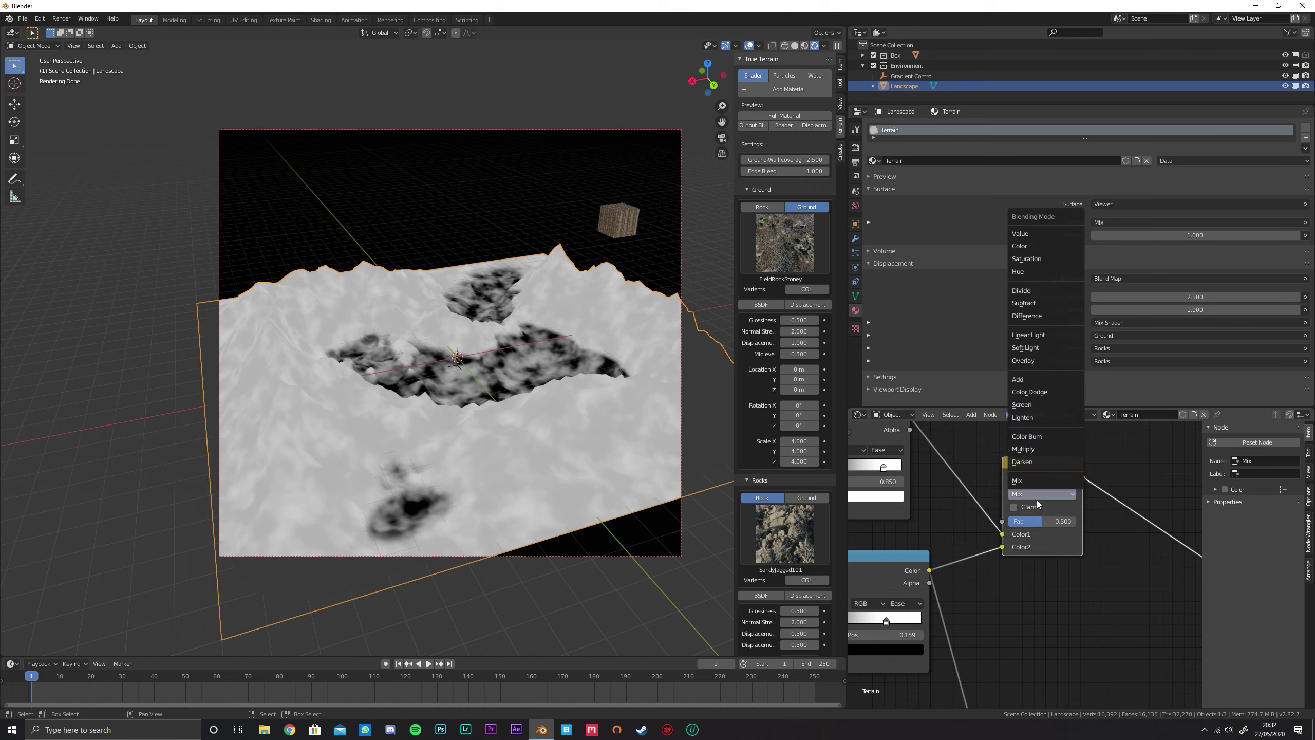
left_click(1039, 449)
left_click_drag(1035, 519, 1070, 520)
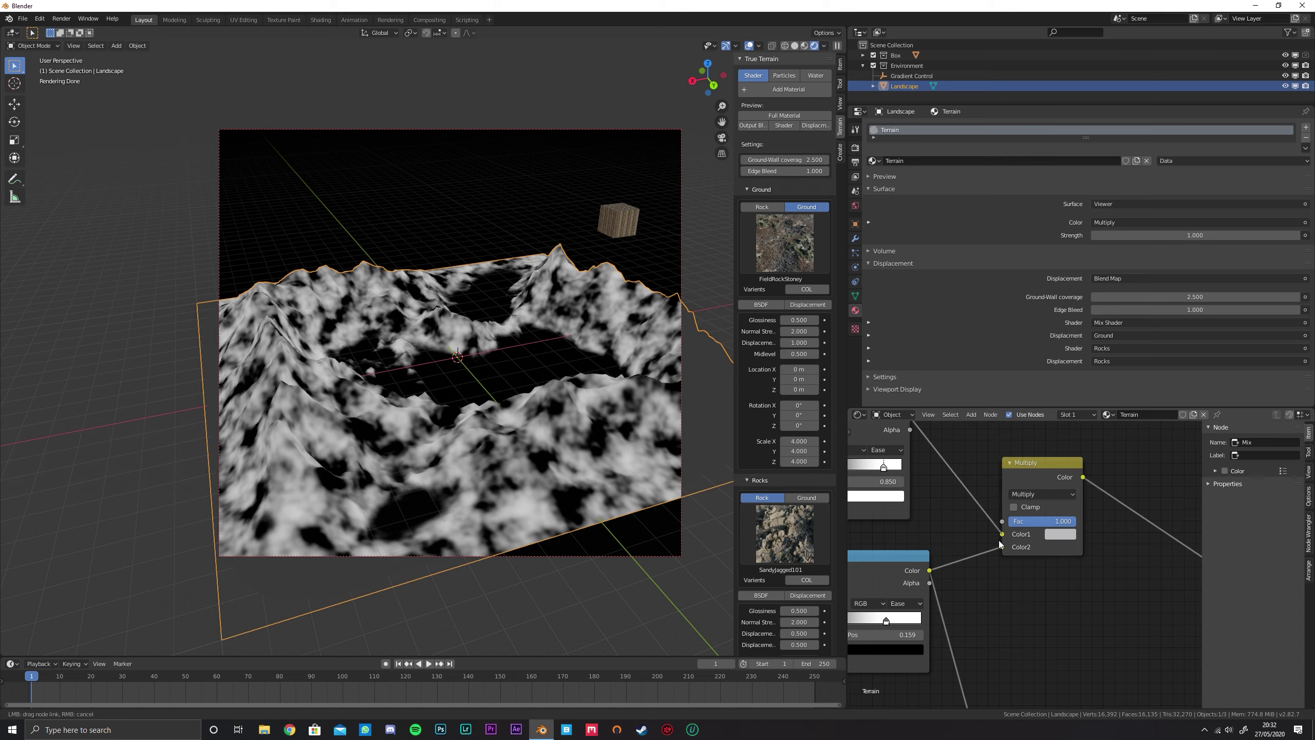
Try the Subtract blend mode on the color node with swapped and unswapped color inputs and a Fac of about 0.525
left_click(1046, 494)
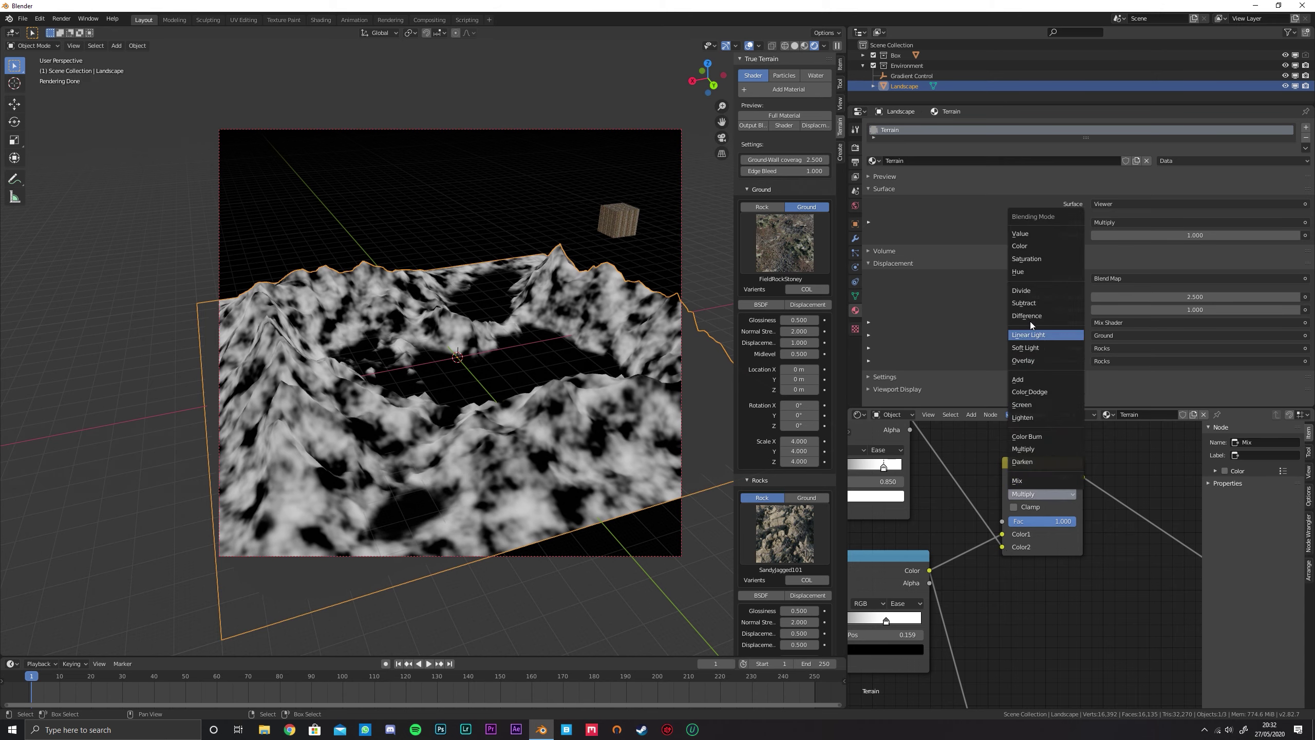
left_click(1035, 303)
scroll(1029, 507, "up", 2)
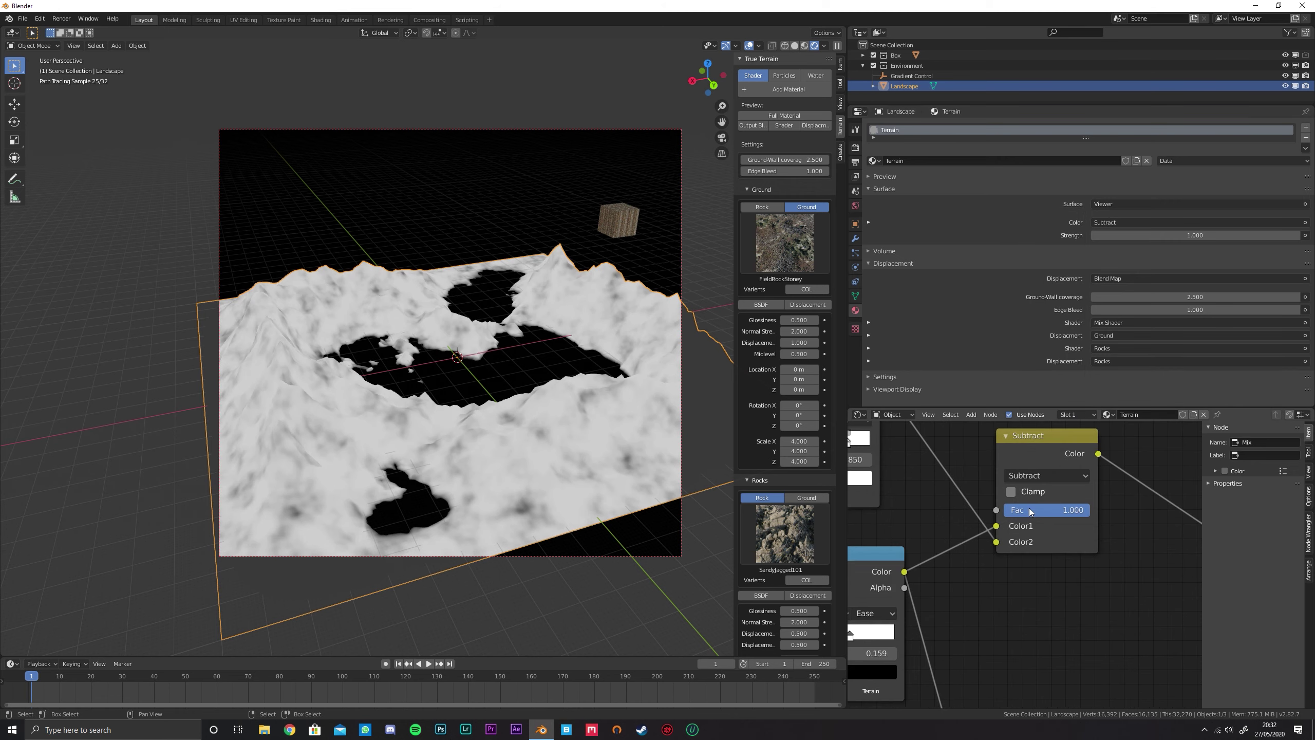
left_click_drag(1073, 511, 1057, 513)
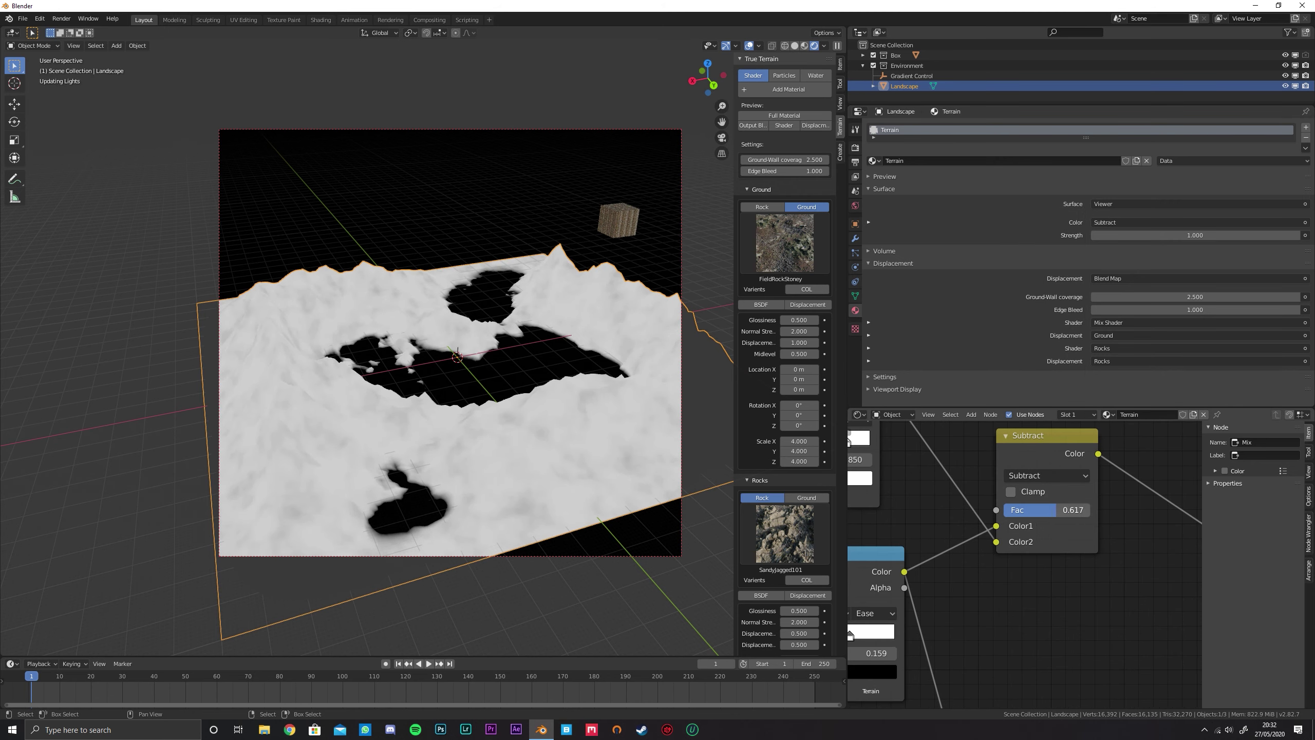
left_click_drag(996, 541, 999, 524)
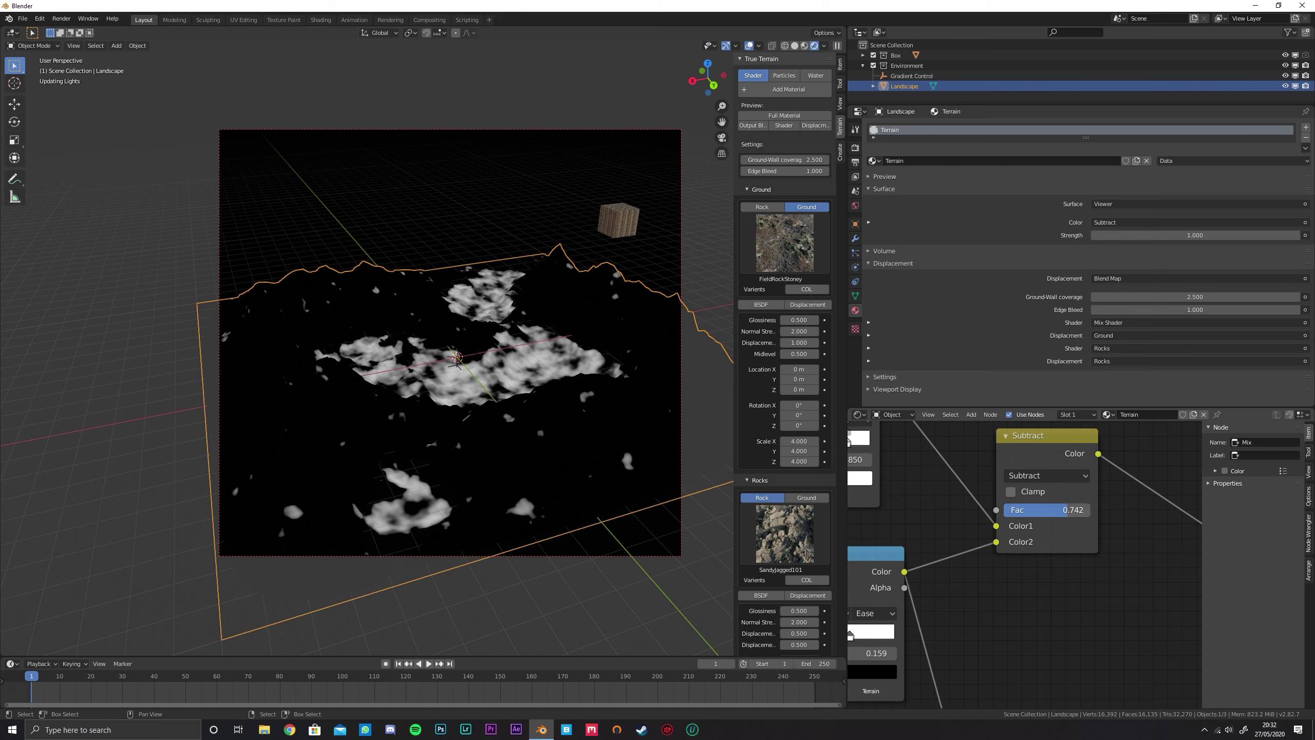
left_click_drag(1066, 509, 1048, 509)
scroll(1052, 529, "down", 5)
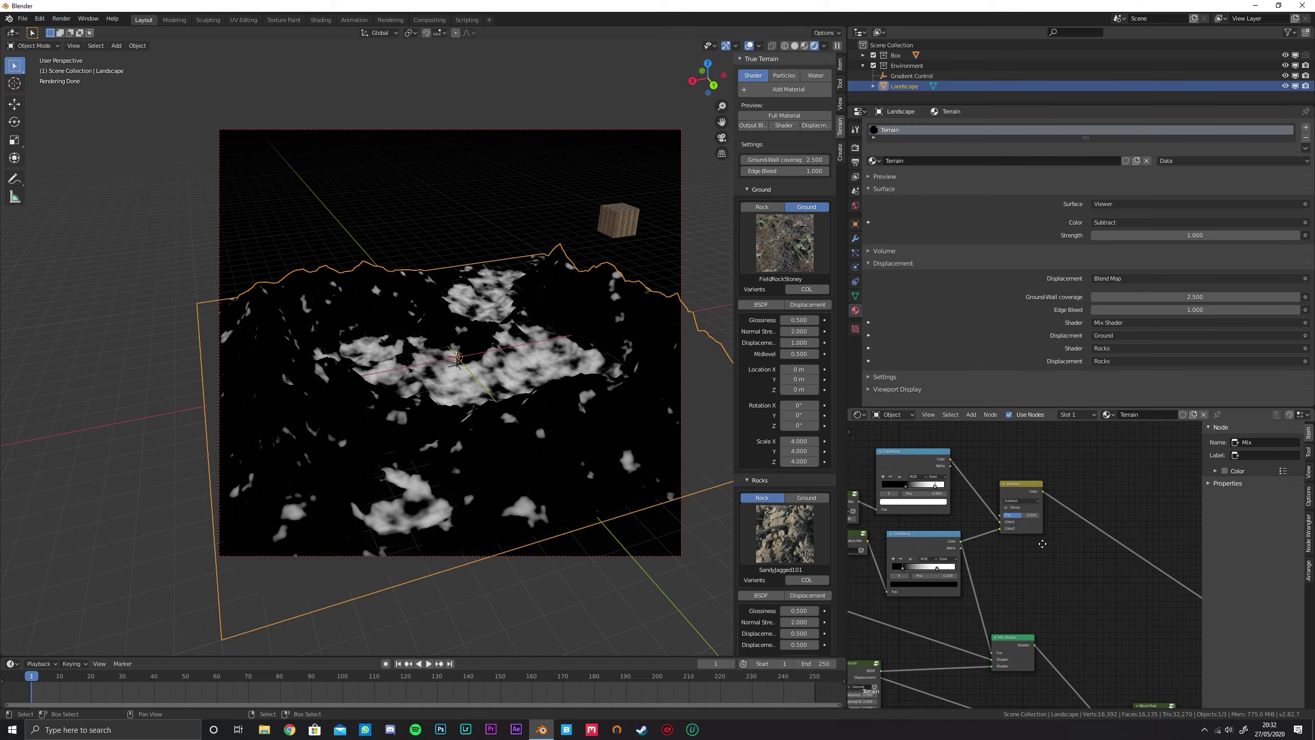
Connect the color blend node's Color output to the Mix Shader's Fac and preview the Mix Shader
left_click_drag(989, 599, 1103, 572)
scroll(985, 446, "up", 2)
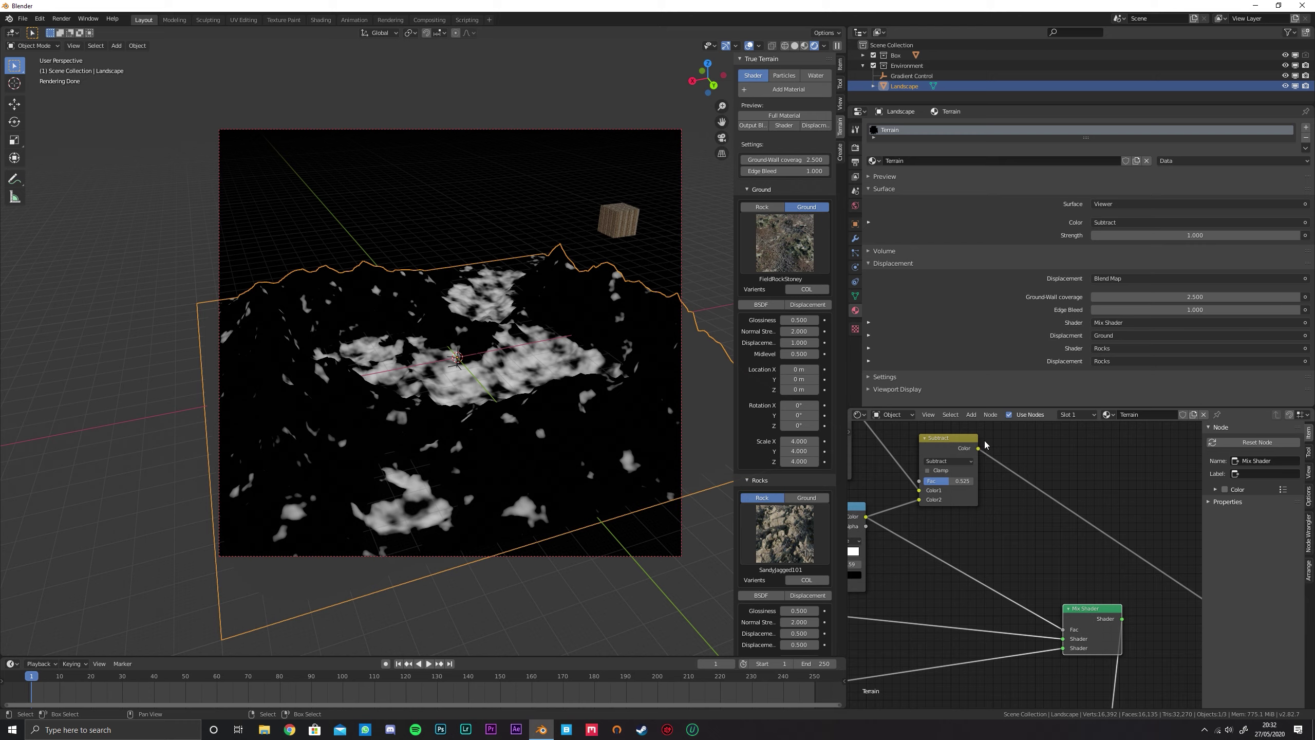
left_click_drag(978, 449, 1064, 629)
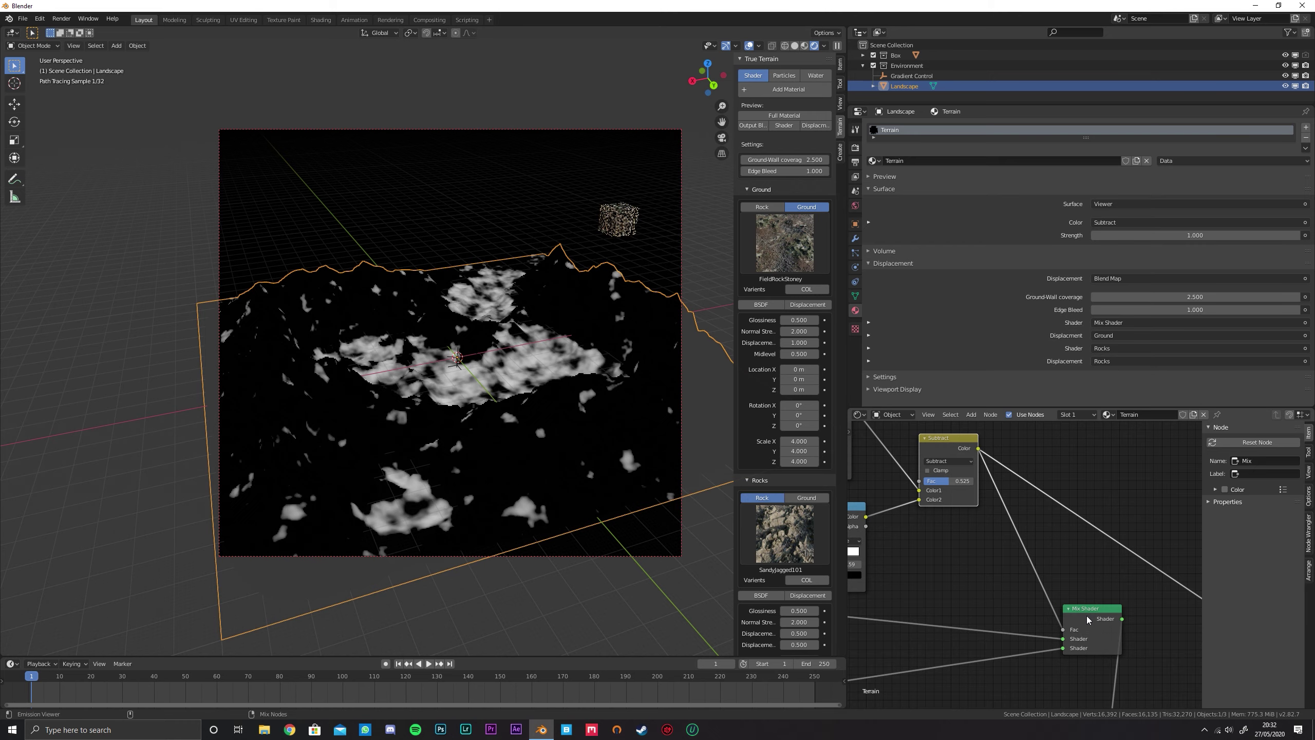
left_click(1088, 617, "ctrl+shift")
middle_click_drag(1090, 561, 1054, 485)
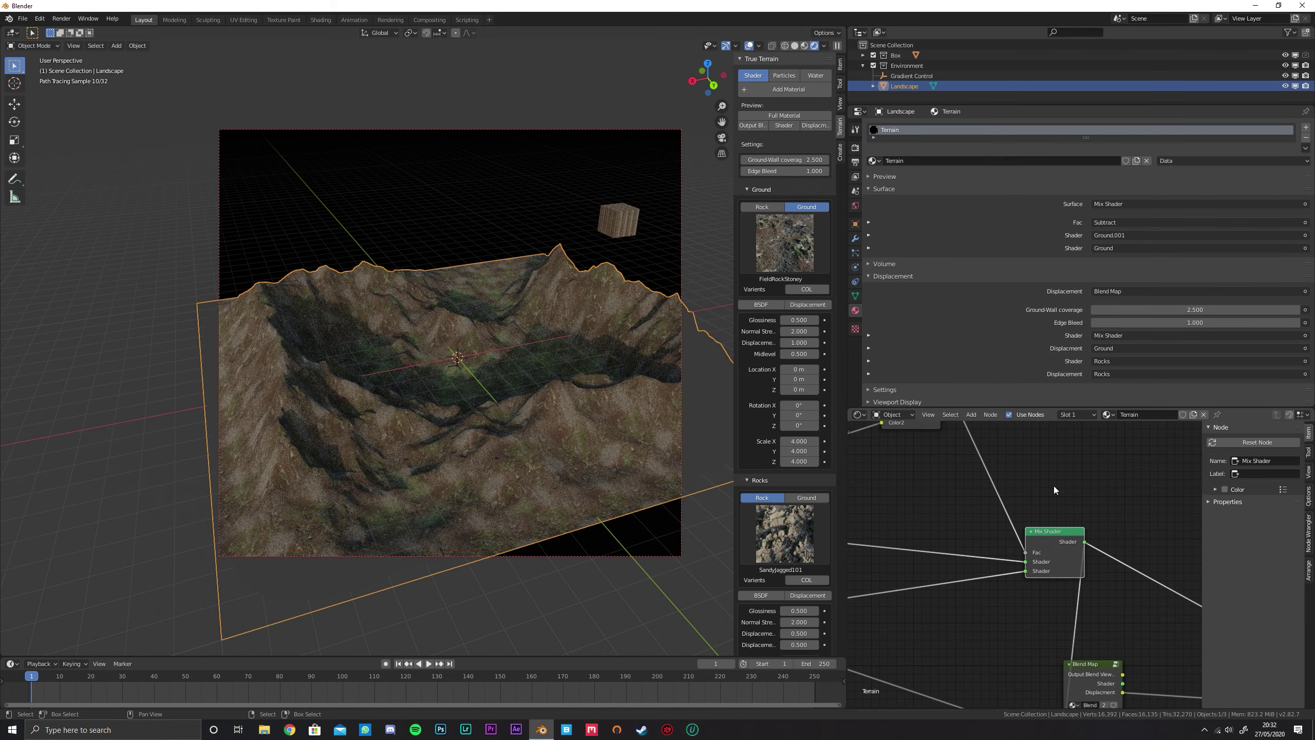
Try swapping the Mix Shader's two shader inputs and setting the Subtract node's Fac to 0.517
scroll(1031, 563, "up", 4)
left_click_drag(1031, 563, 1027, 573)
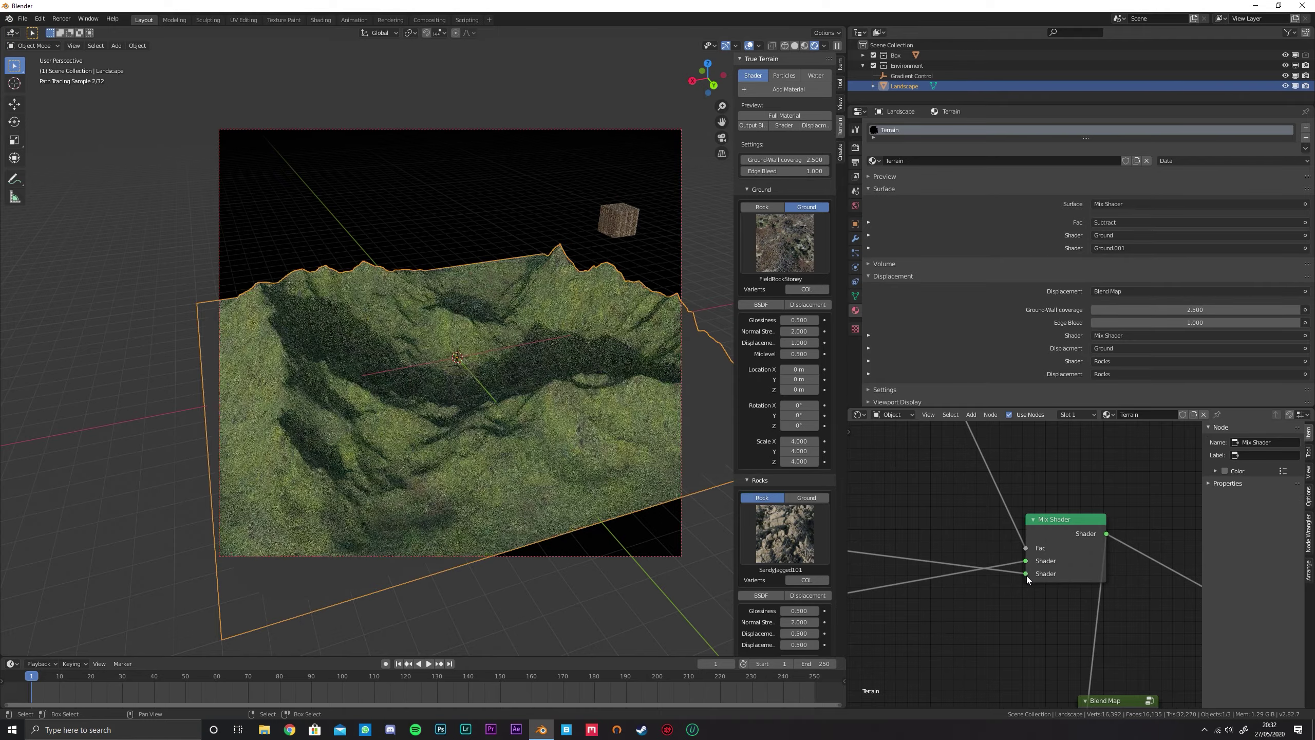
middle_click_drag(965, 500, 1057, 579)
mouse_move(1049, 504)
left_mouse_down()
mouse_move(1080, 504)
mouse_move(1029, 505)
mouse_move(1082, 505)
mouse_move(1056, 503)
left_mouse_up()
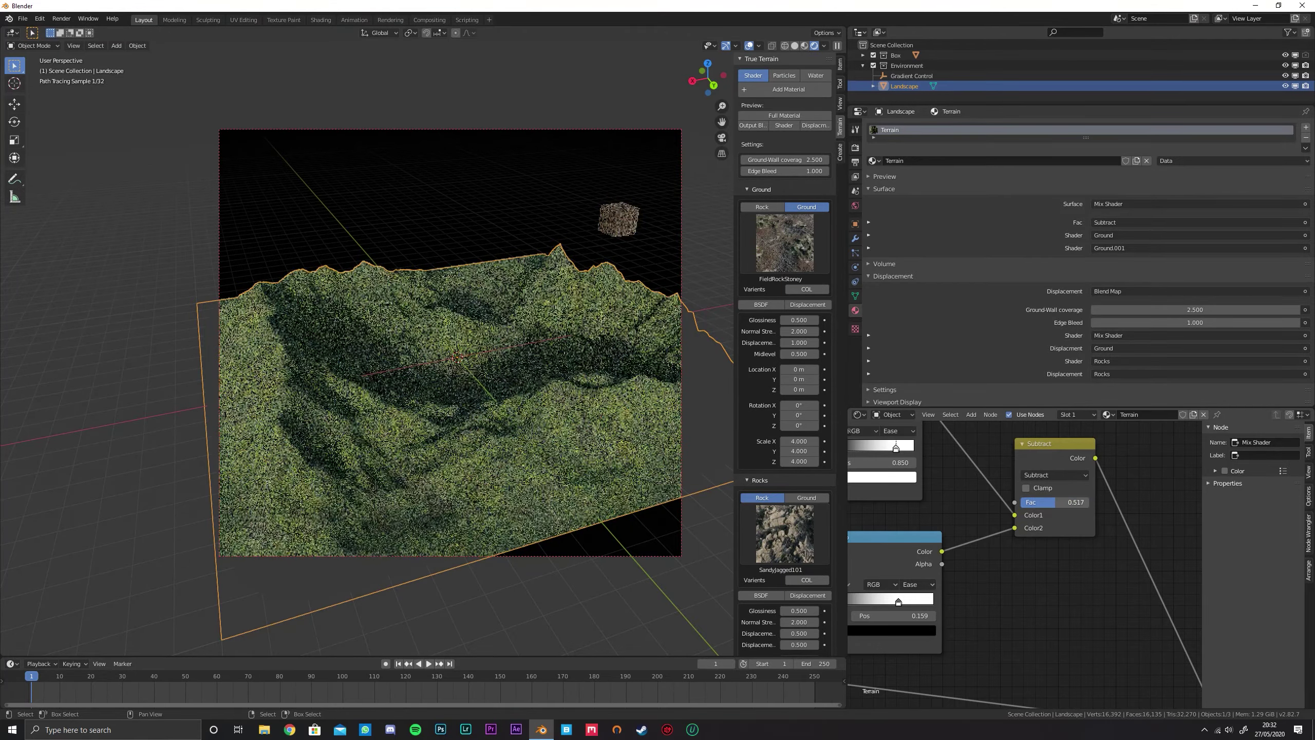
Switch the Subtract node to Multiply with a Fac of 1.000 and preview it on the landscape
left_click(1058, 474)
left_click(1048, 431)
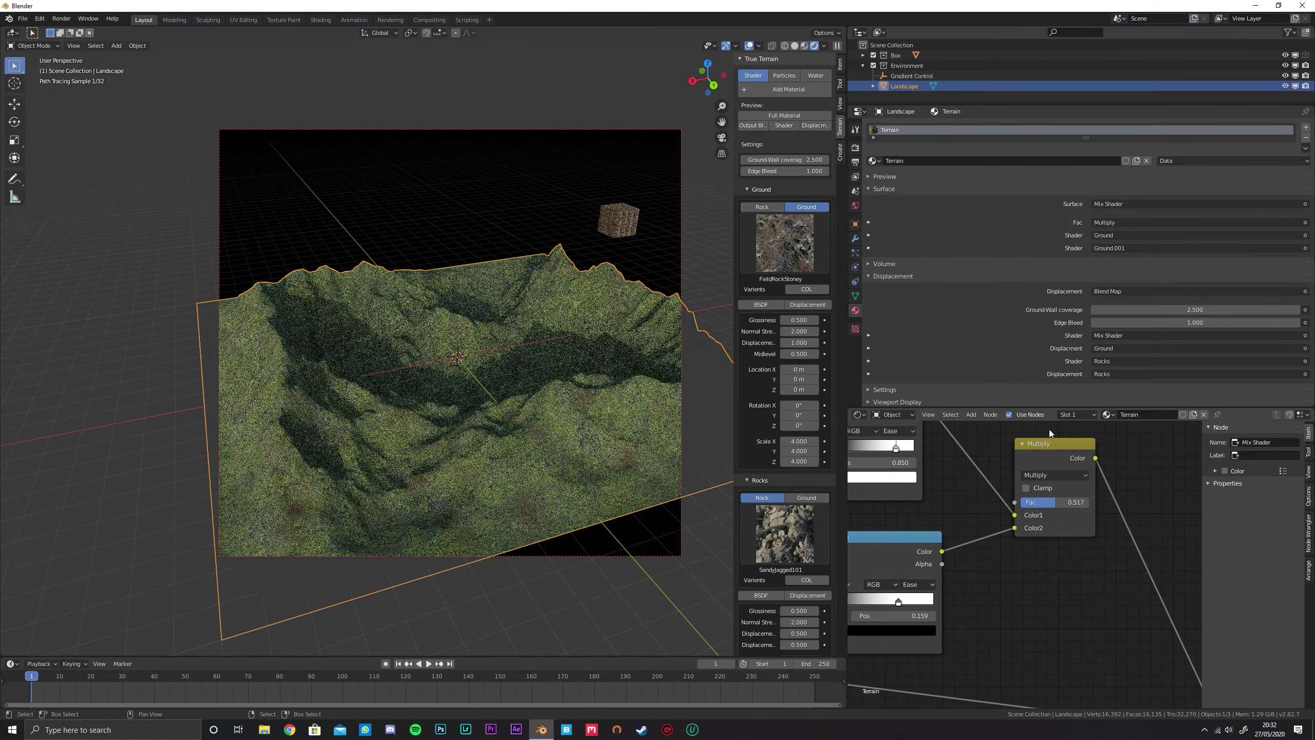
left_click(1057, 456, "ctrl+shift")
left_click_drag(1056, 502, 1088, 501)
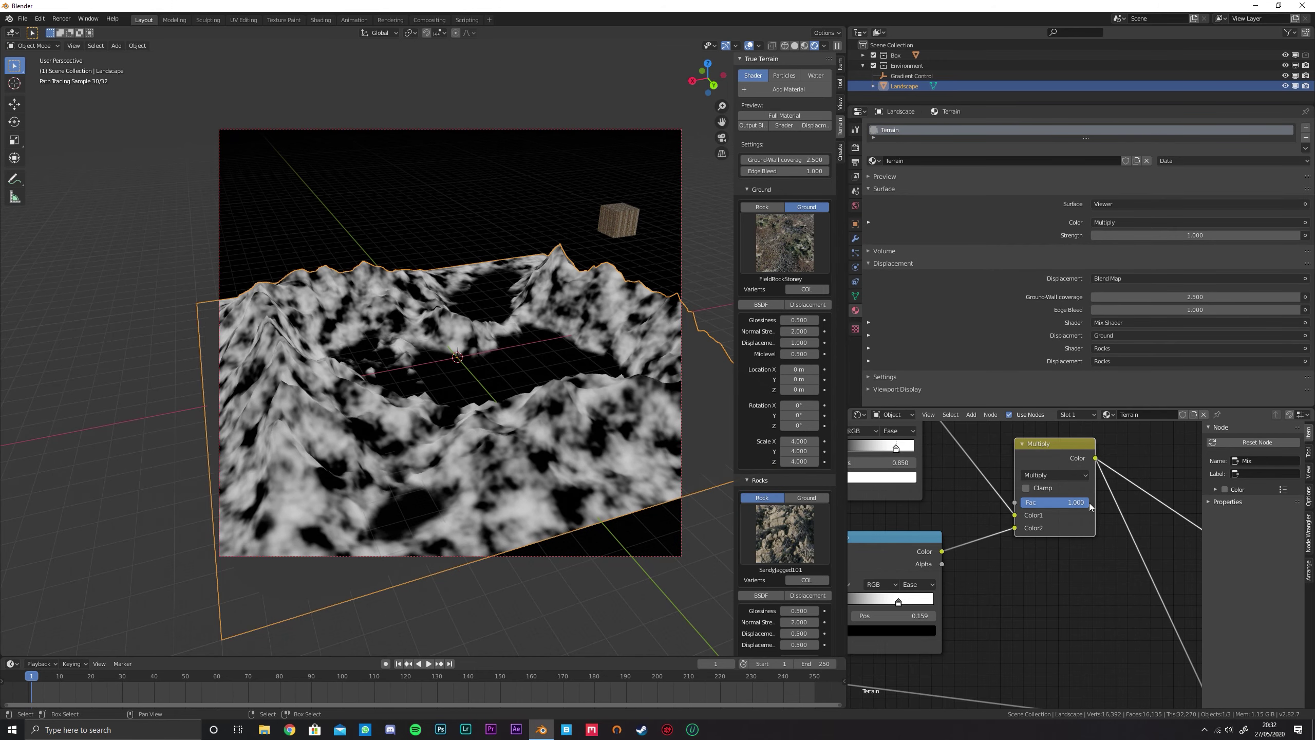
Reorder the Mix Shader's inputs so Ground.001 comes first and Ground second, and preview the Mix Shader
scroll(1097, 532, "down", 1)
middle_click_drag(1083, 530, 966, 481)
middle_click_drag(1036, 560, 1011, 546)
left_click_drag(1047, 632, 1050, 648)
scroll(1044, 638, "down", 4)
middle_click_drag(998, 639, 1024, 587)
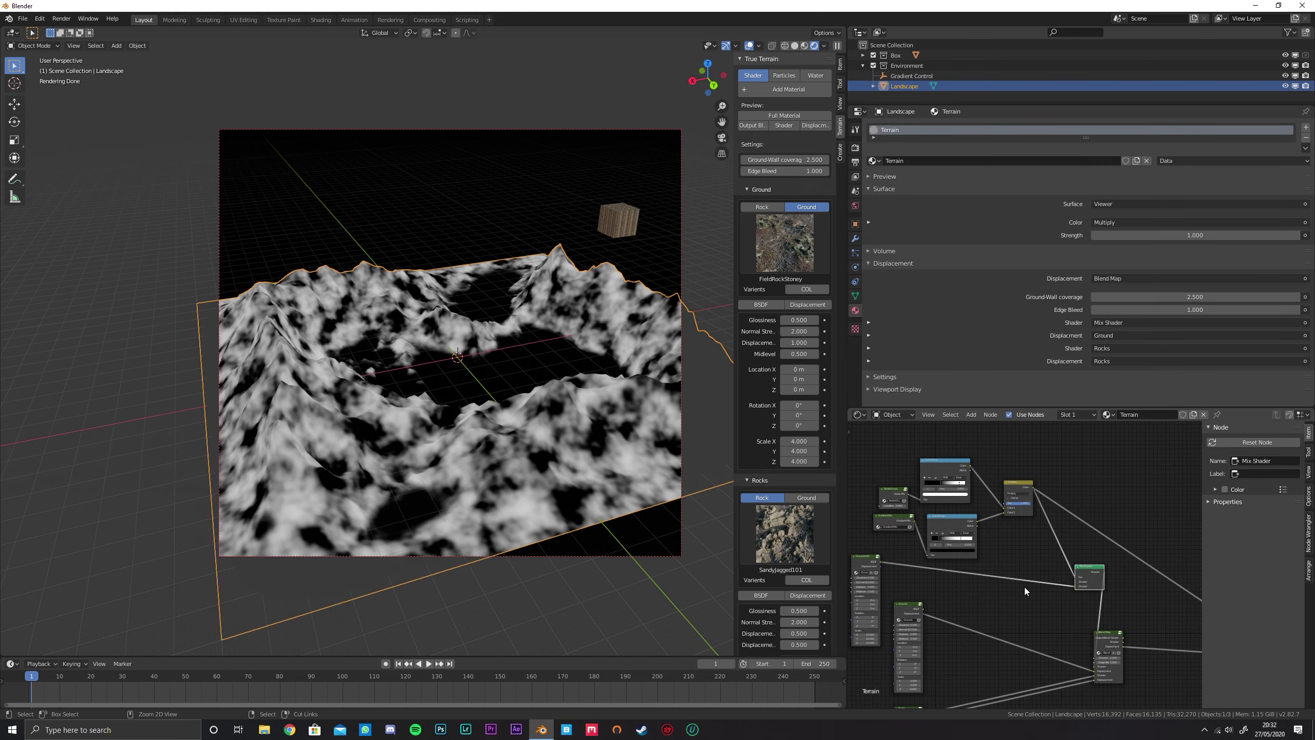
left_click(1024, 587)
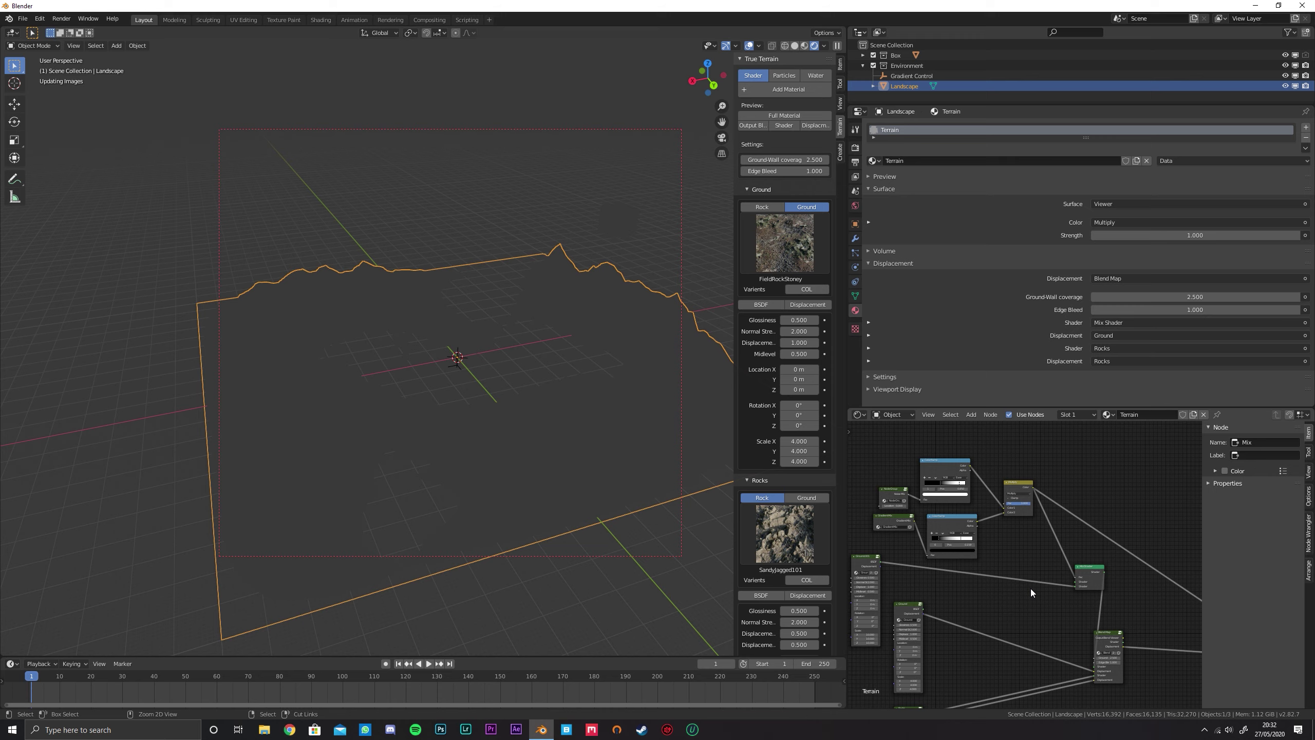
middle_click_drag(1030, 588, 1099, 598, "ctrl")
left_click_drag(1104, 591, 1105, 600)
left_click(1130, 572, "ctrl+shift")
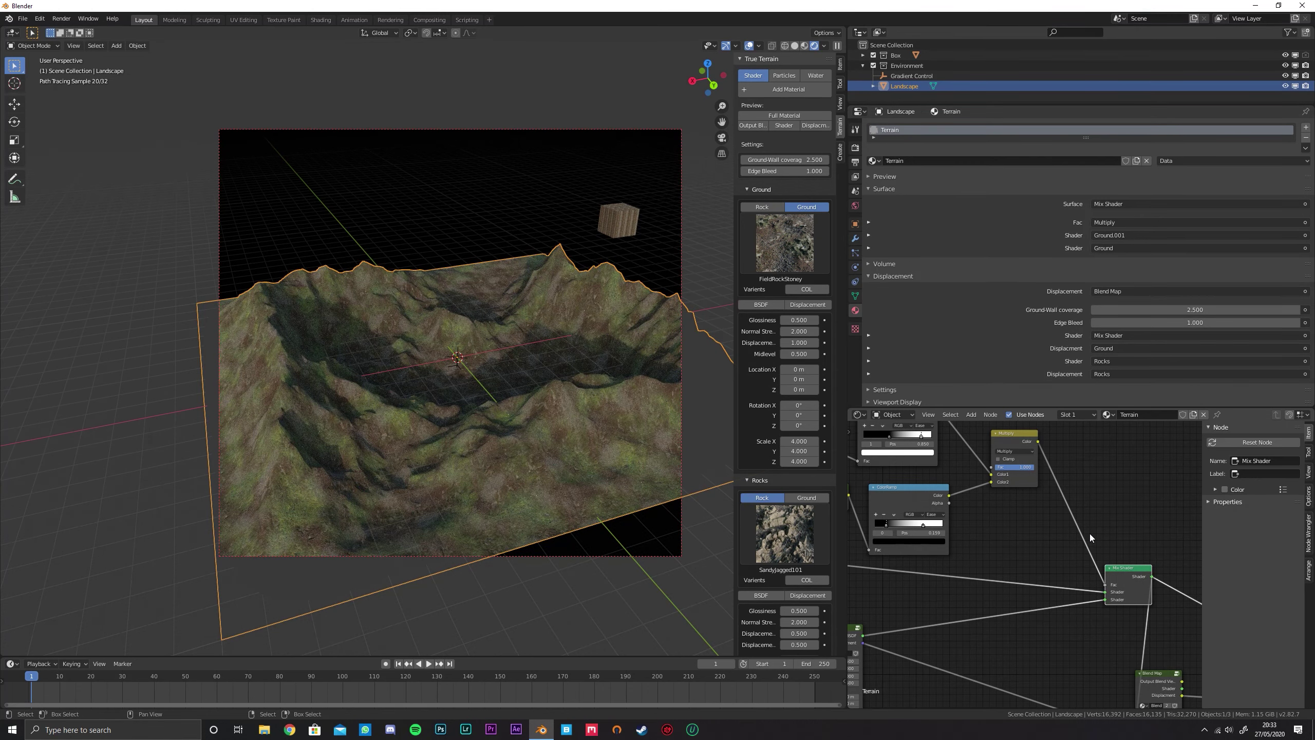
Expose the Noise Texture's Scale as an input of the noise node group and leave the group
scroll(1089, 534, "up", 4)
middle_click_drag(968, 474, 1087, 565)
middle_click_drag(922, 526, 1063, 539)
left_click(1004, 512)
key("Tab")
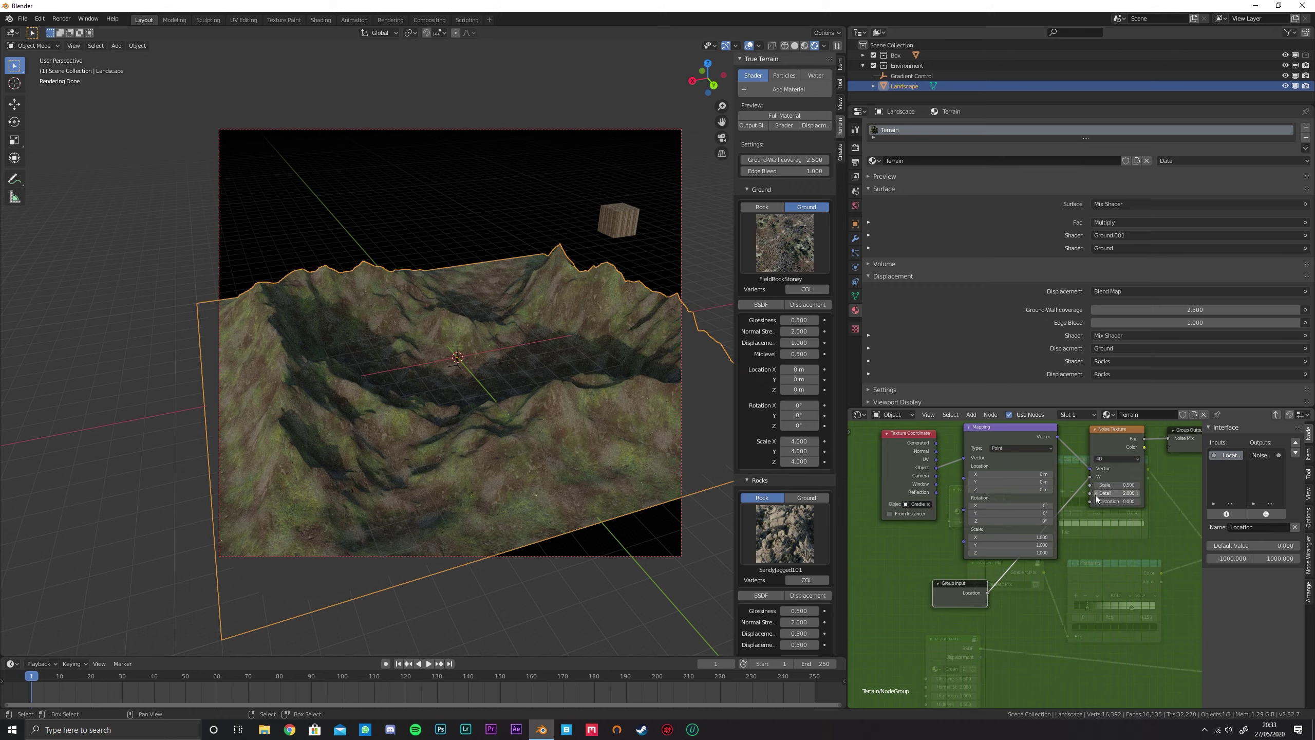
left_click_drag(1090, 491, 987, 593)
key("Tab")
Set the noise node group's Scale to 1
scroll(1028, 530, "up", 4)
left_click(943, 505)
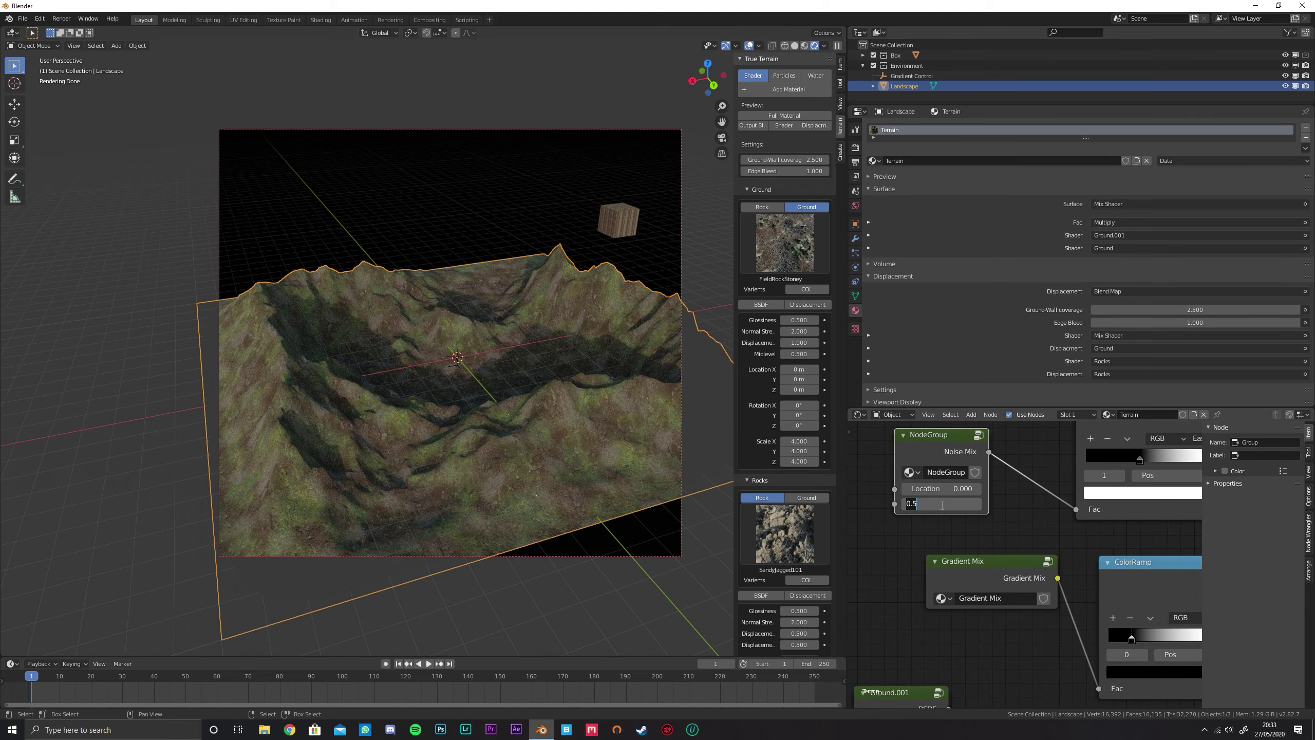
type("1")
key("Return")
Move the noise ColorRamp's white stop closer to its black stop to sharpen the transition
scroll(1092, 512, "down", 3)
middle_click_drag(1098, 512, 964, 535)
mouse_move(993, 492)
left_mouse_down()
mouse_move(963, 489)
mouse_move(1003, 492)
left_mouse_up()
left_click(973, 492)
Set the noise node group's Scale to 0.240
middle_click_drag(892, 524, 1040, 538)
scroll(984, 533, "up", 4)
scroll(988, 527, "up", 3)
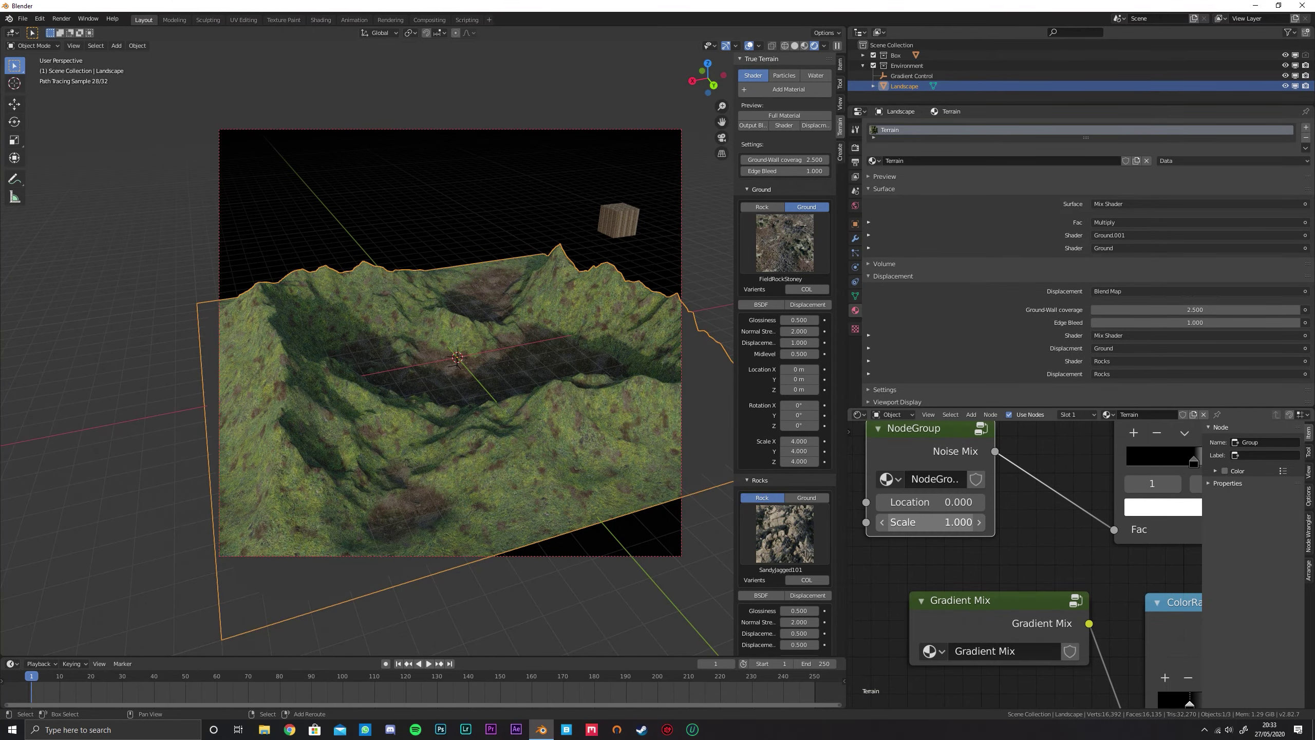
left_click_drag(930, 522, 891, 521)
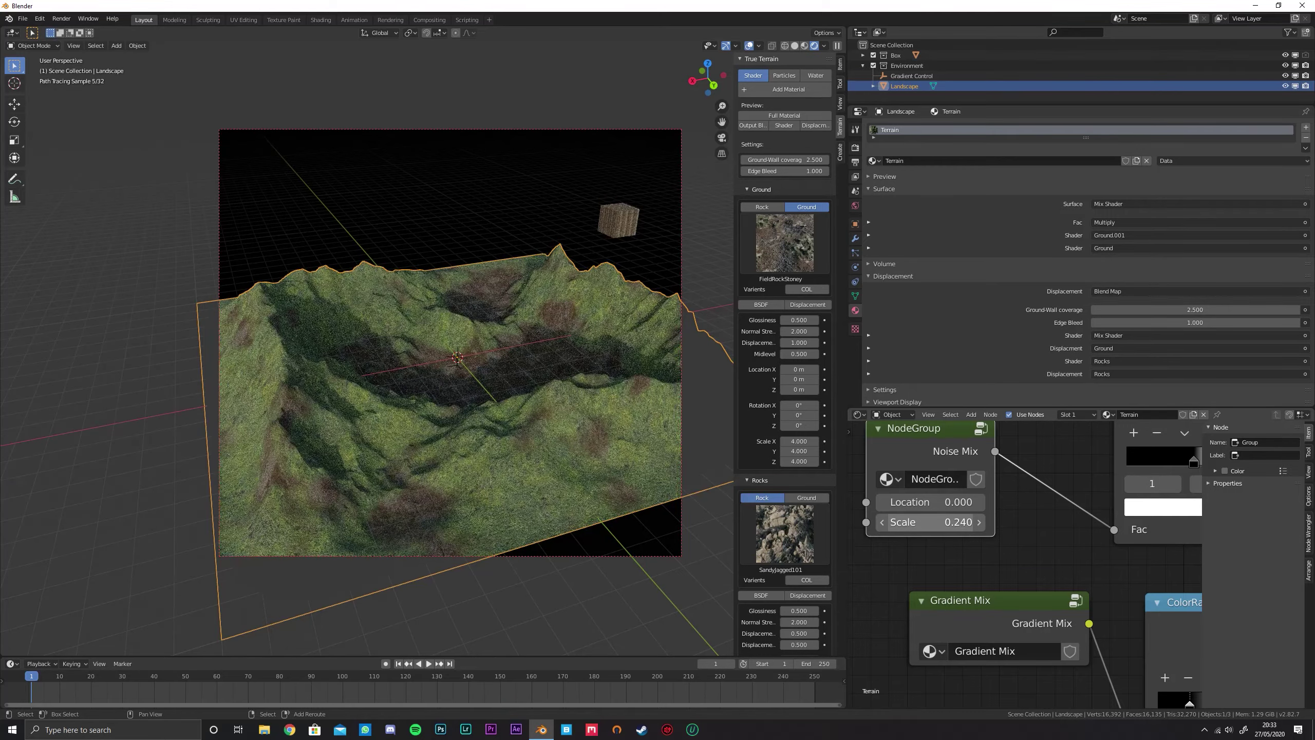
Move the noise ColorRamp's black stop to position 0.359 and view the landscape from a lower angle
middle_click_drag(1153, 484, 998, 513)
mouse_move(1039, 492)
left_mouse_down()
mouse_move(1022, 493)
mouse_move(1042, 493)
left_mouse_up()
mouse_move(567, 388)
middle_mouse_down()
mouse_move(462, 401)
mouse_move(464, 411)
mouse_move(515, 372)
mouse_move(535, 382)
mouse_move(507, 372)
middle_mouse_up()
middle_click_drag(589, 399, 551, 393)
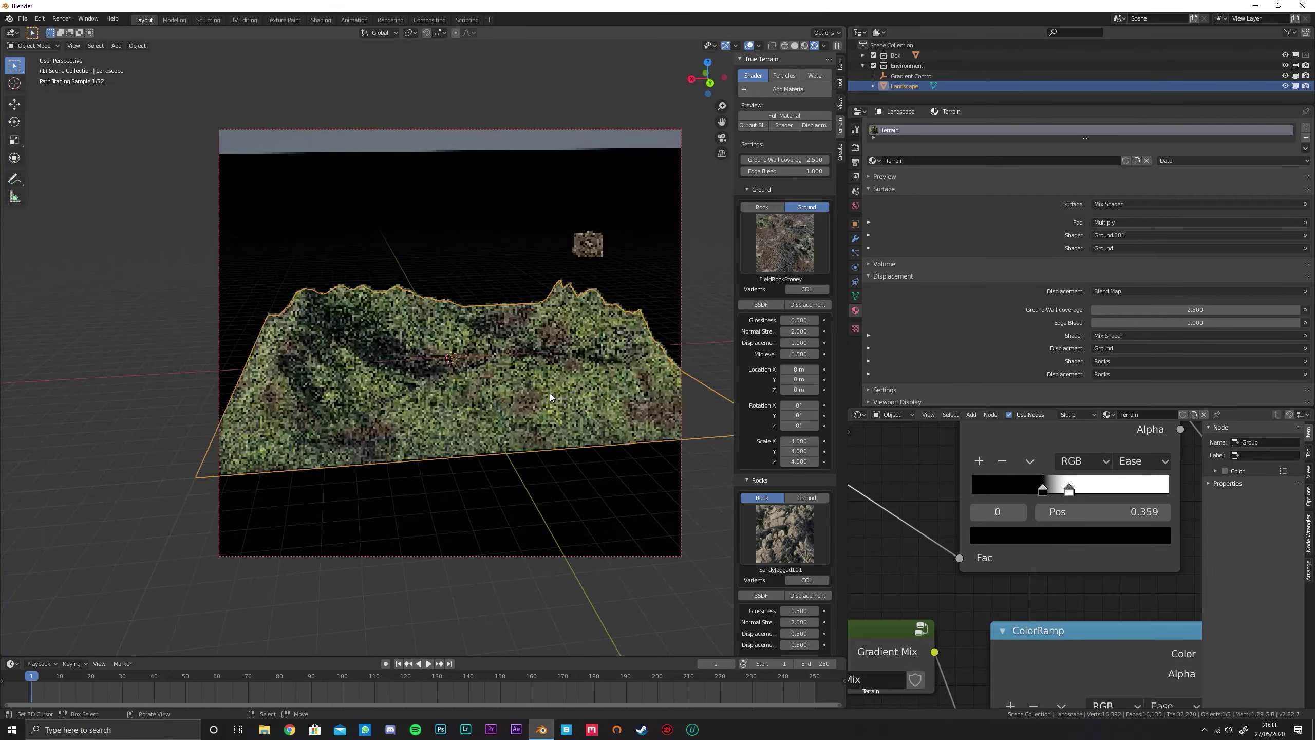
Move the noise ColorRamp node farther from the Multiply node to make room in the node layout
scroll(973, 528, "down", 4)
scroll(1113, 582, "down", 5)
mouse_move(1113, 582)
middle_mouse_down()
mouse_move(990, 509)
mouse_move(1066, 500)
mouse_move(987, 506)
mouse_move(1052, 532)
mouse_move(1116, 603)
middle_mouse_up()
scroll(989, 509, "down", 2)
scroll(988, 512, "up", 3)
scroll(1019, 511, "up", 3)
scroll(1059, 522, "down", 2)
scroll(996, 505, "up", 3)
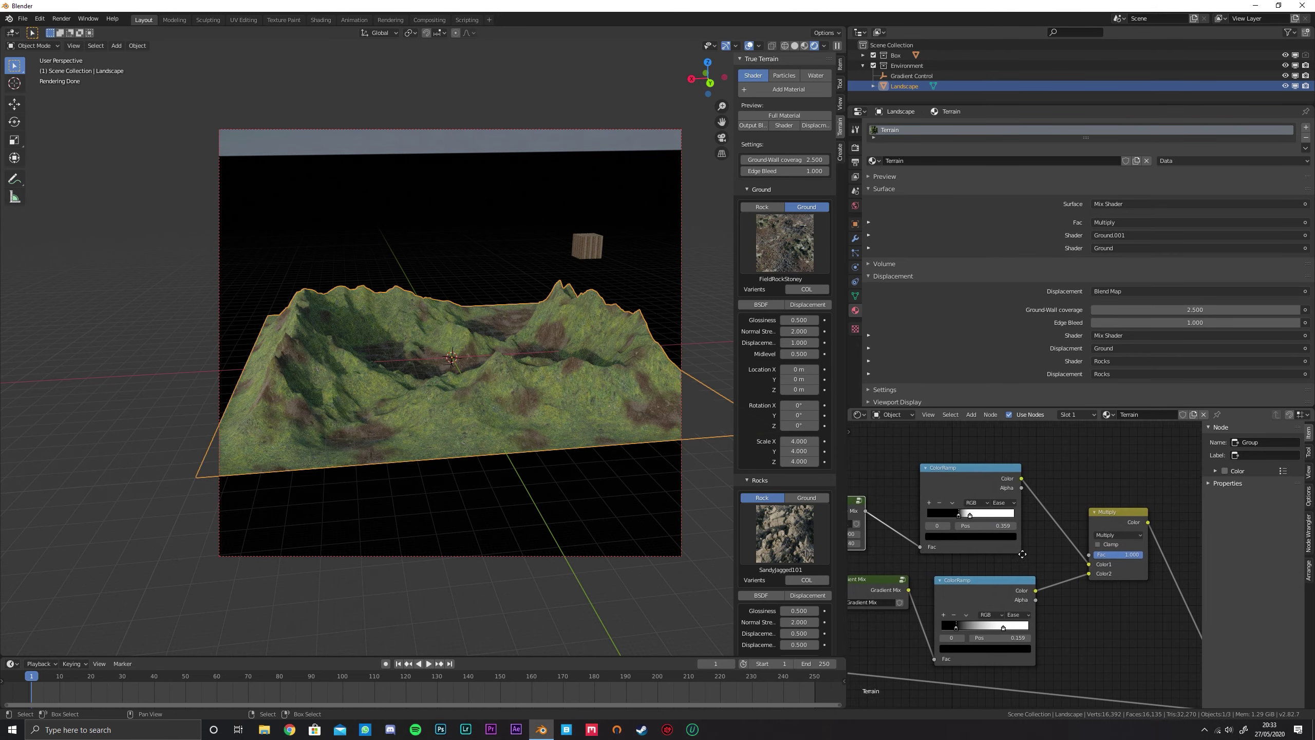
scroll(1025, 528, "up", 4)
middle_click_drag(1053, 529, 1072, 558)
scroll(1073, 558, "down", 1)
left_click_drag(1010, 476, 959, 466)
middle_click_drag(1119, 441, 1050, 490)
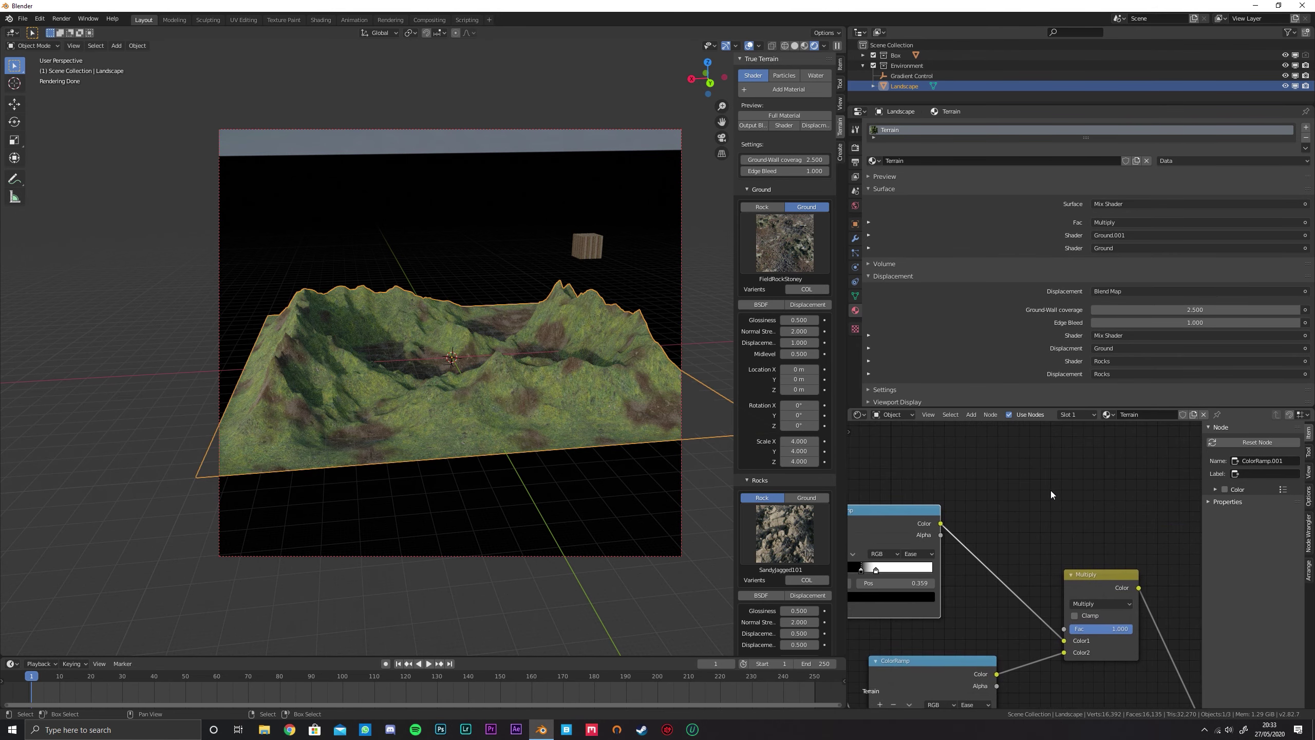
Insert a Math node set to Power between the noise ColorRamp and the Multiply node
left_click(1050, 490)
key("shift+a")
mouse_move(996, 518)
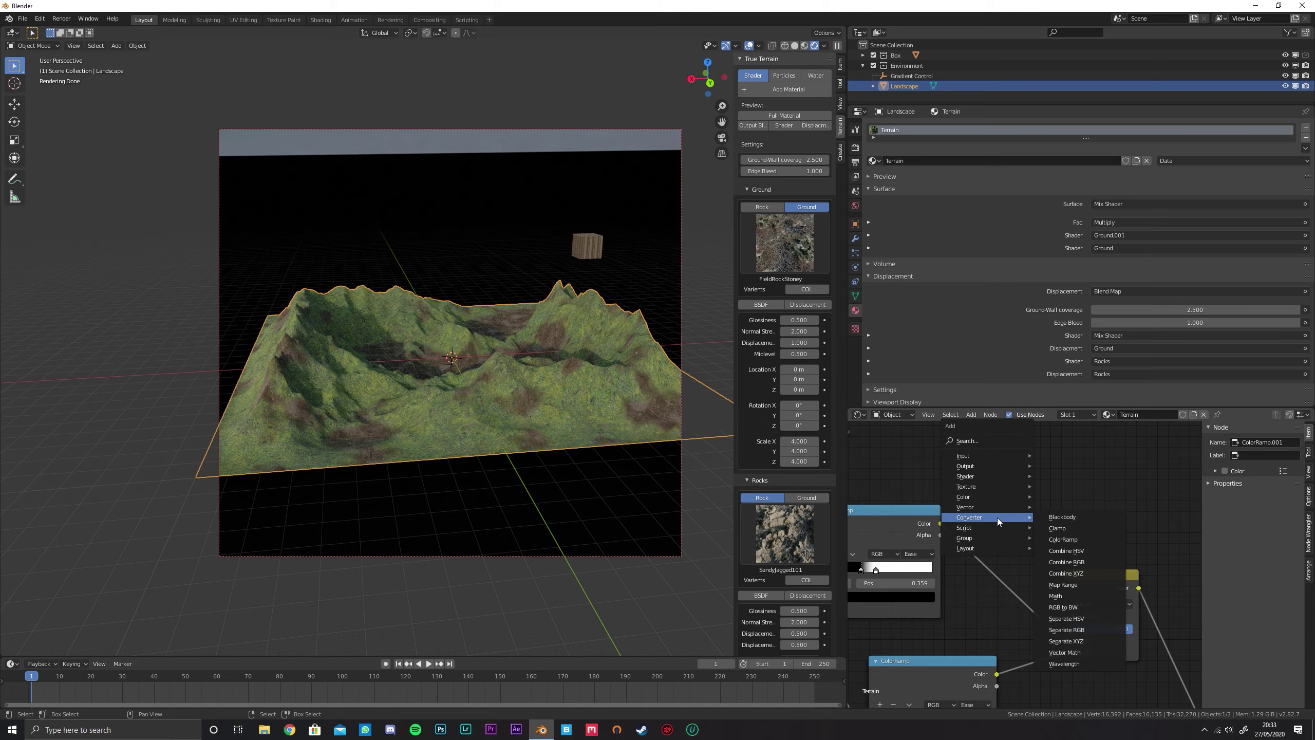
left_click(1077, 594)
left_click(1078, 594)
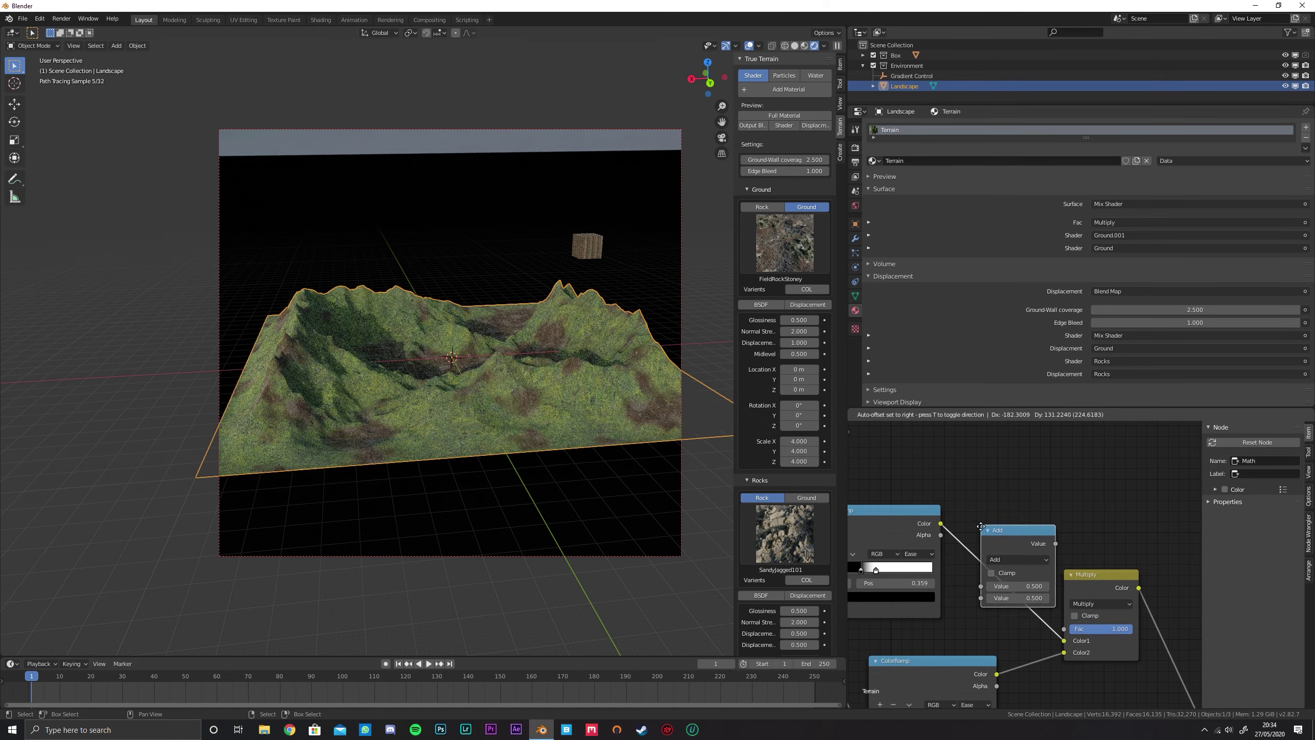
scroll(1001, 473, "up", 2)
left_click(978, 501)
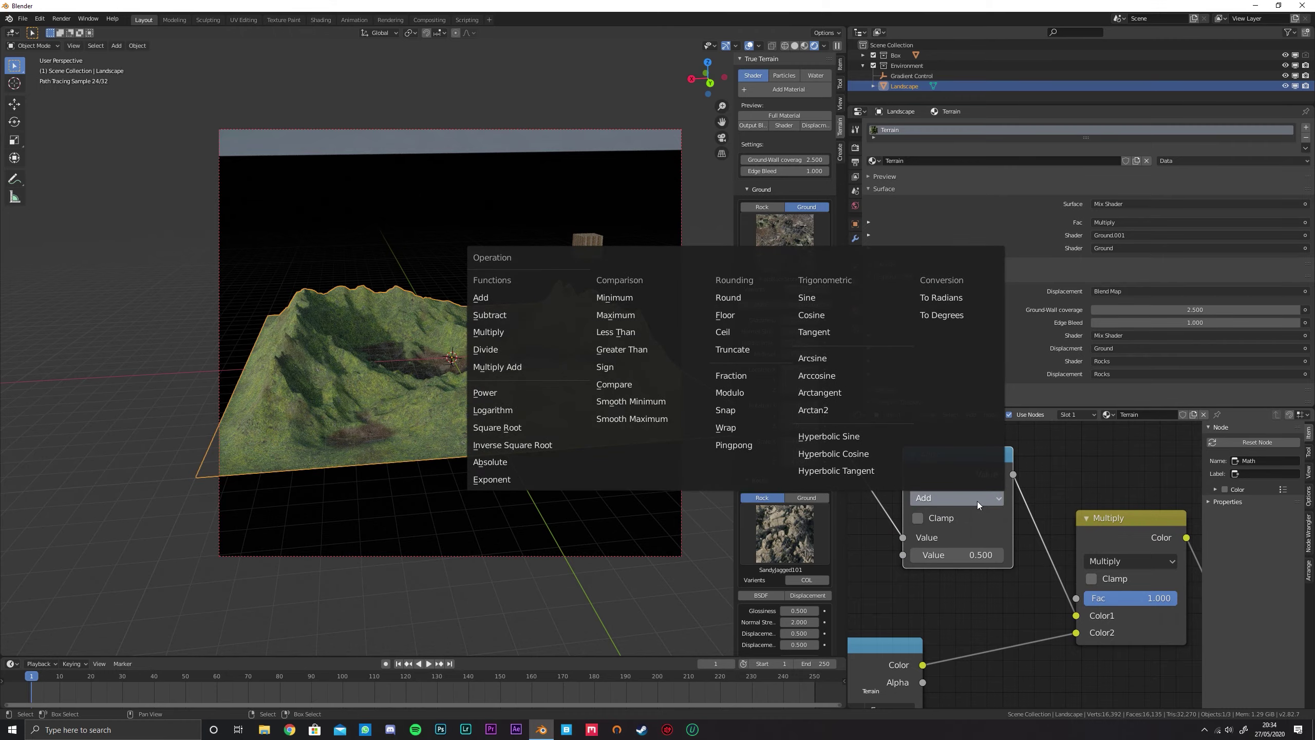
left_click(525, 394)
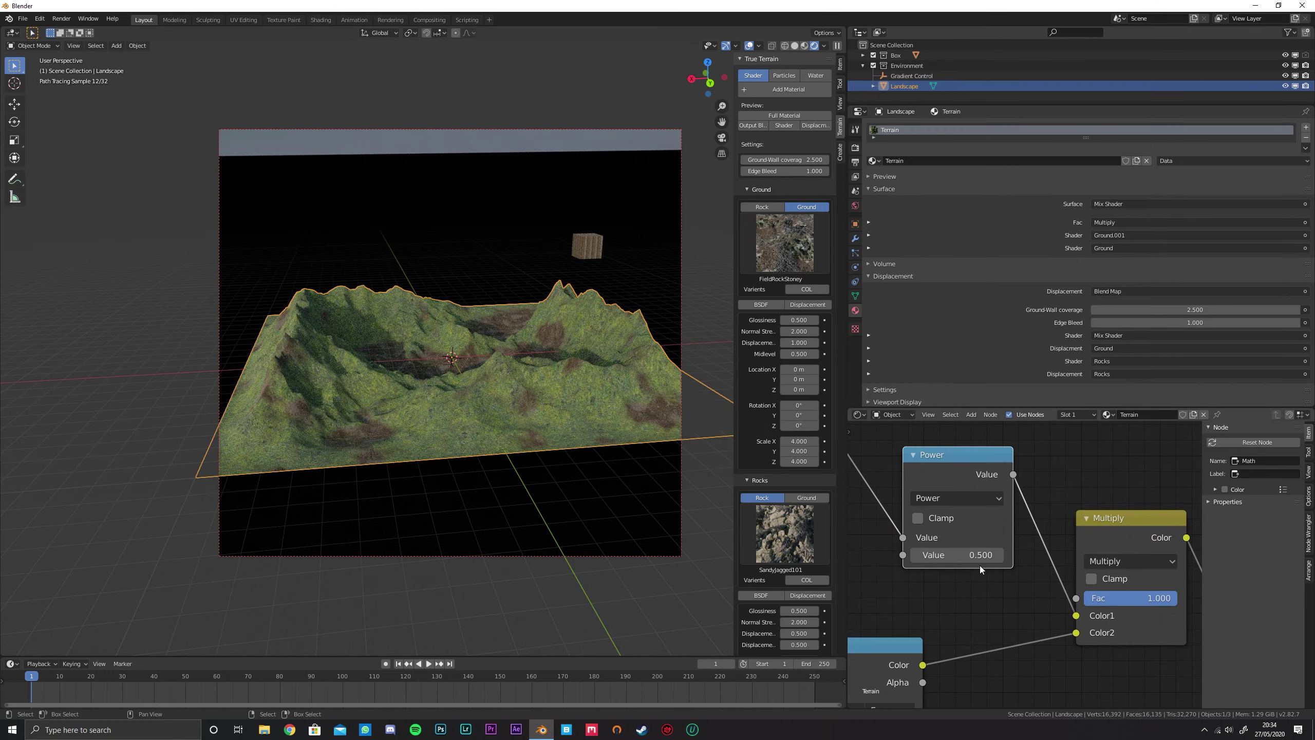
left_click_drag(956, 554, 1190, 555)
key("Escape")
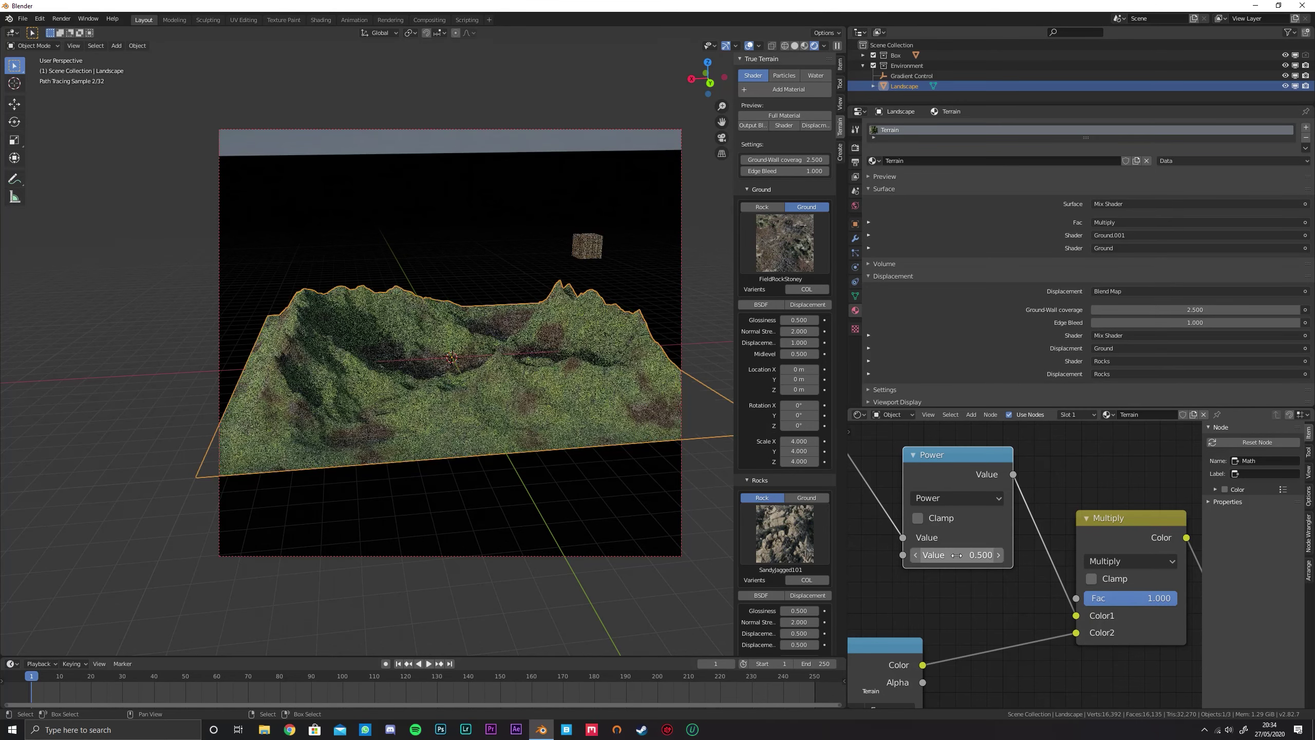
Arrange the noise and gradient ColorRamp nodes closer together in the mask layout
scroll(934, 516, "down", 8)
middle_click_drag(913, 514, 1062, 516)
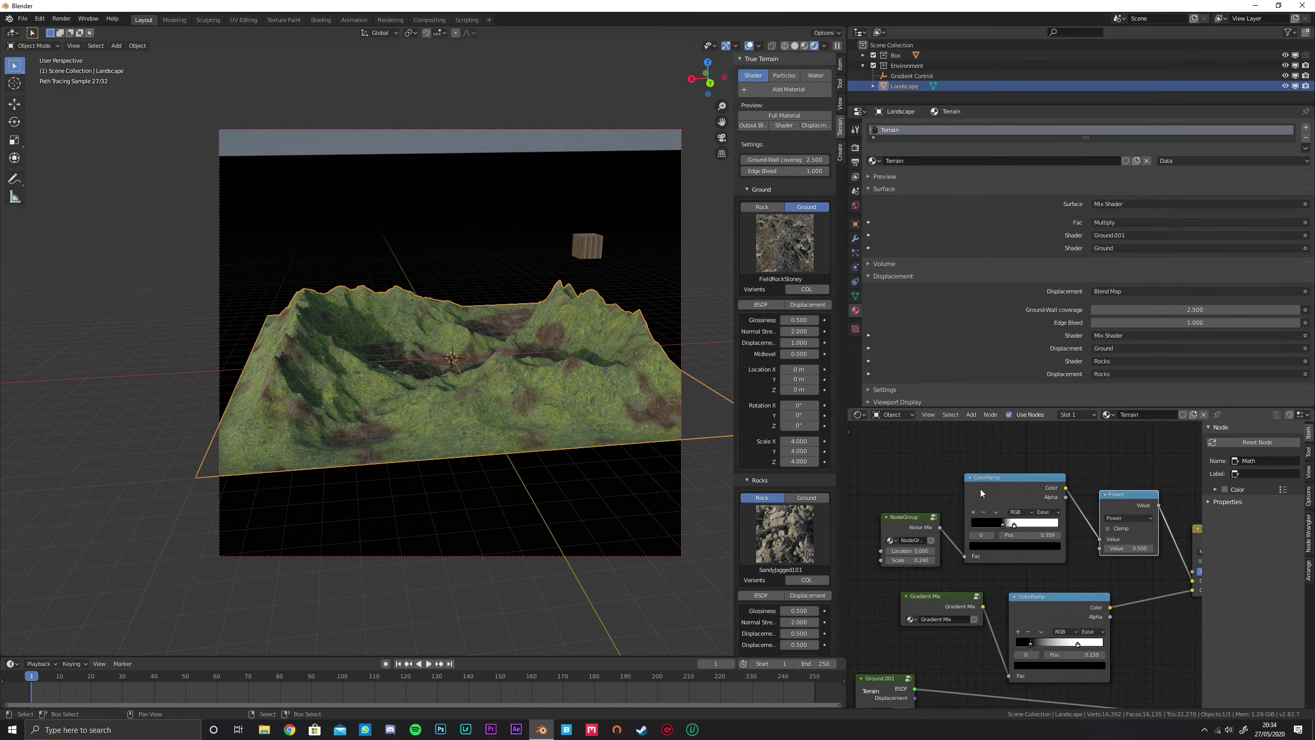
scroll(1131, 527, "down", 2)
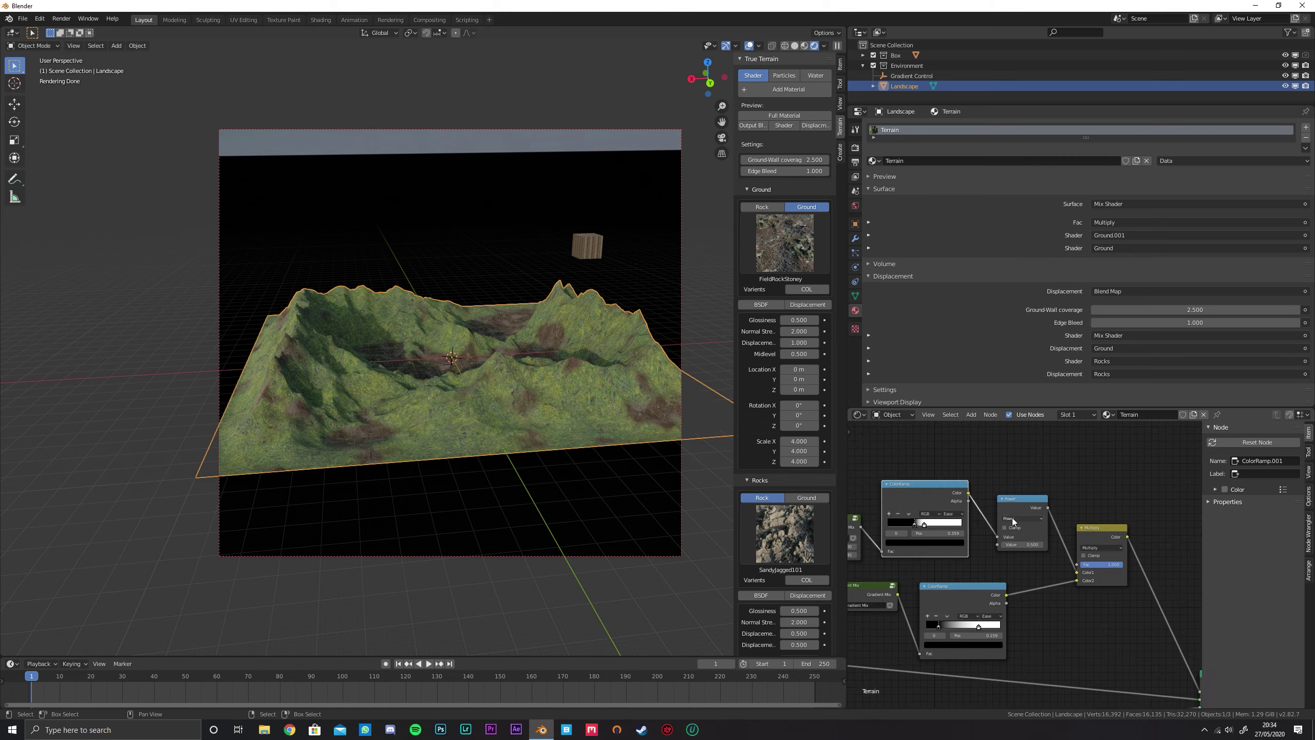
middle_click_drag(1063, 567, 1033, 513)
left_click_drag(911, 511, 889, 508)
left_click_drag(994, 511, 960, 495)
middle_click_drag(926, 514, 976, 518)
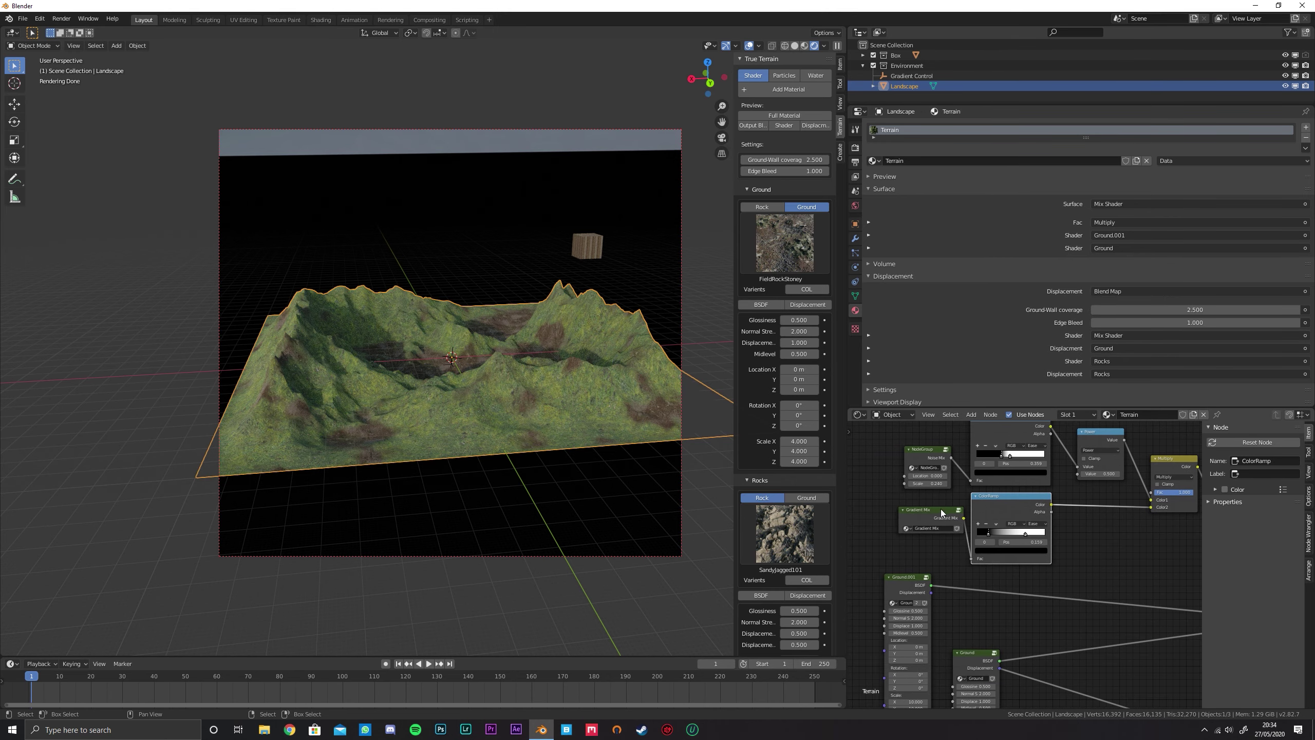
Duplicate the Power node and insert the copy between the gradient ColorRamp and the Multiply node
middle_click_drag(1054, 485, 1027, 509)
left_click(1064, 463)
key("shift+d")
left_click(1071, 513)
scroll(1079, 514, "down", 2)
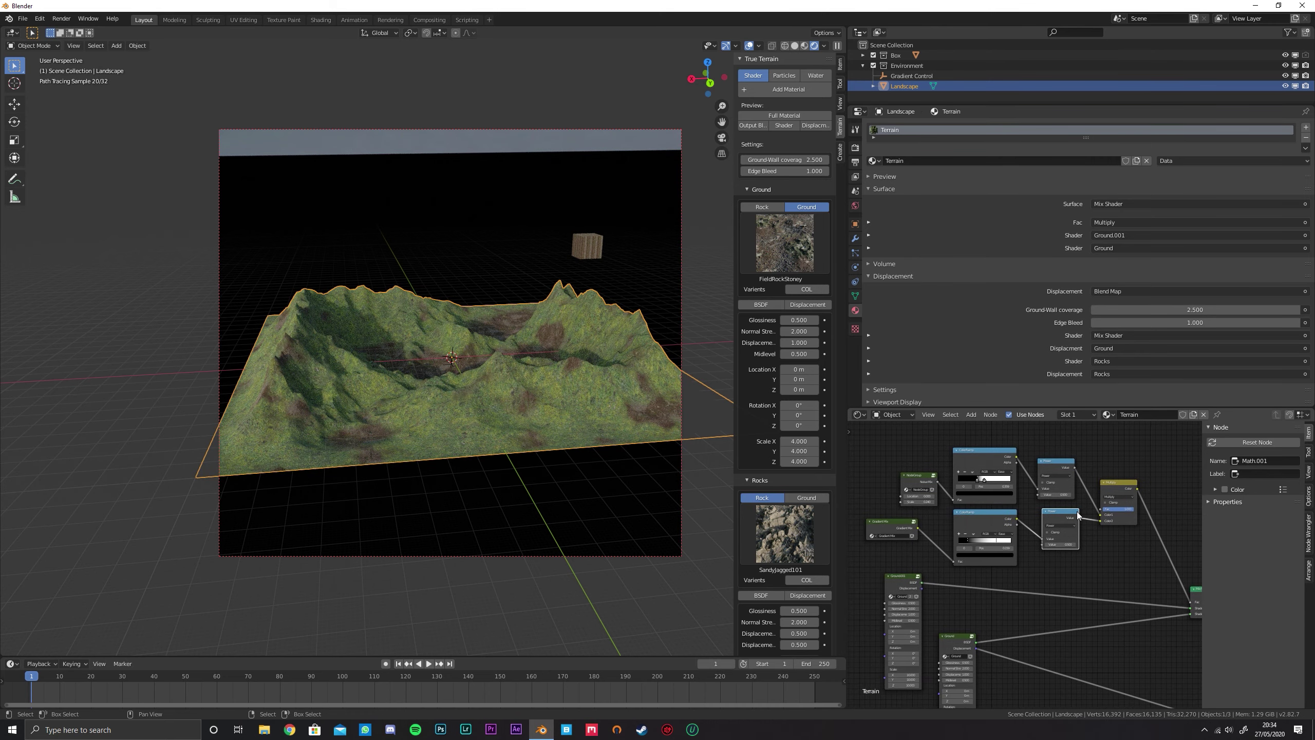
Group all noise and gradient mask nodes, including both Power nodes and the Multiply node
left_click(919, 476)
key("b")
left_click_drag(854, 436, 1150, 558)
key("ctrl+g")
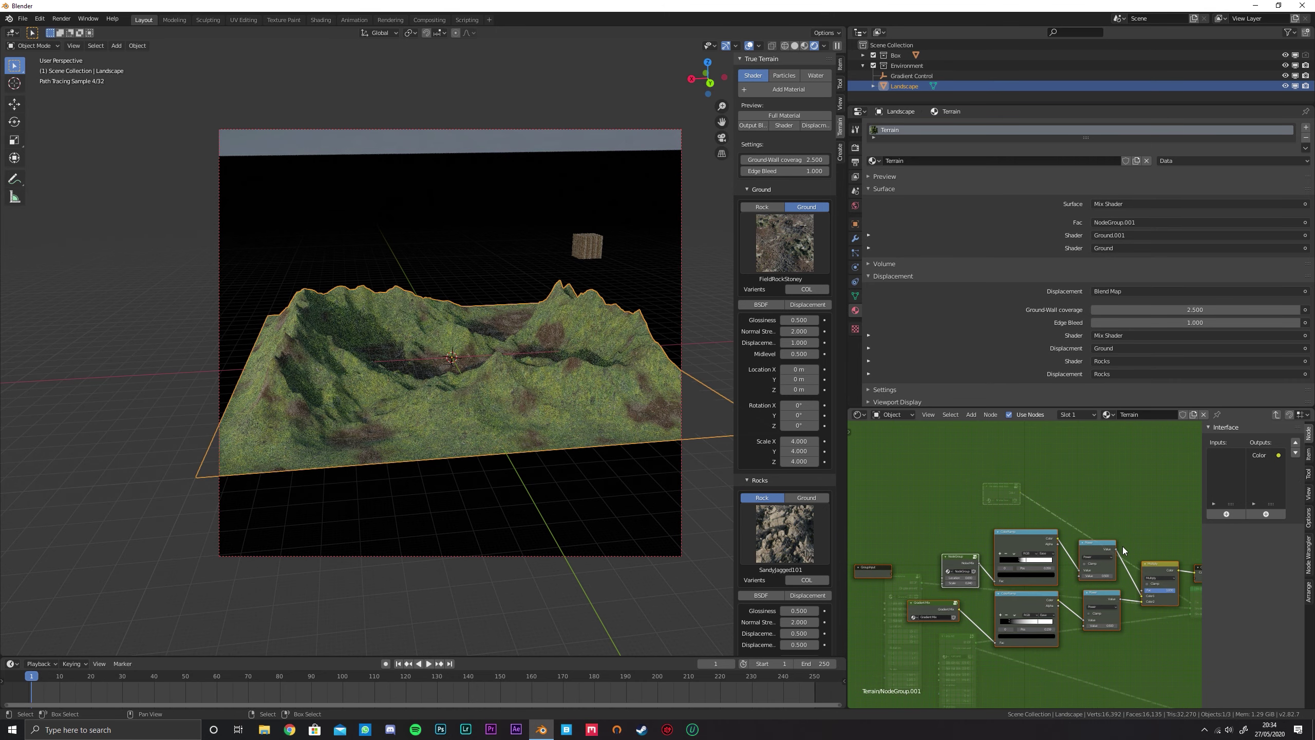
Move the Group Input beside the nested noise group and expose that group's Location and Scale as inputs
key("g")
middle_click_drag(1054, 525, 1124, 466)
left_click(906, 514)
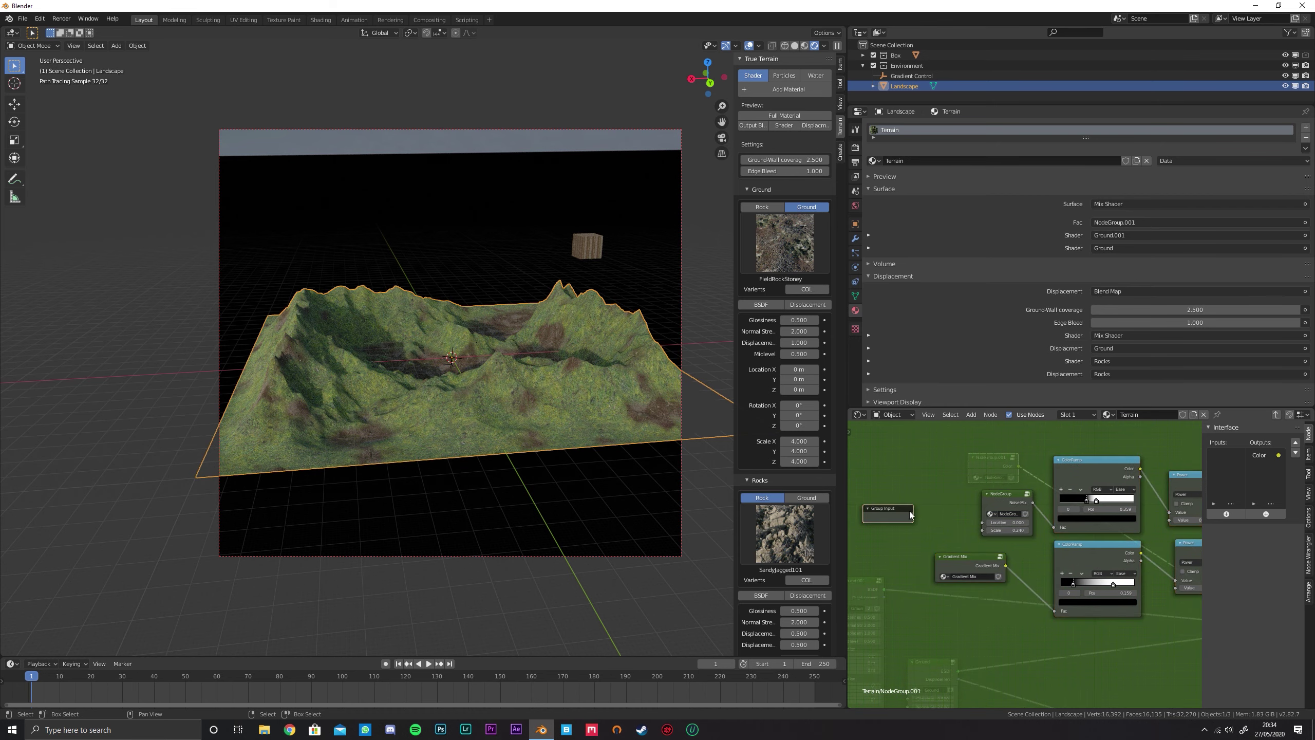
middle_click_drag(930, 520, 926, 494)
left_click_drag(888, 485, 932, 477)
left_click(931, 478)
scroll(983, 518, "up", 3)
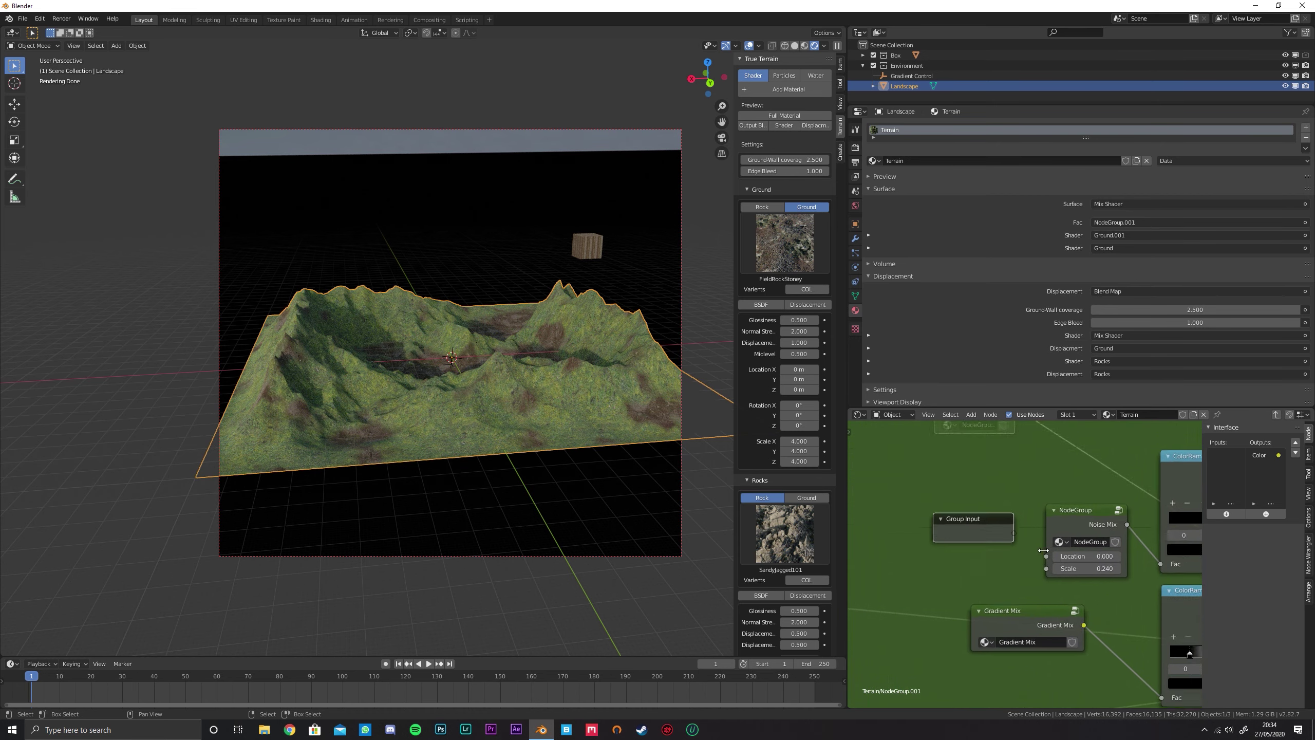
left_click_drag(1014, 532, 1013, 543)
scroll(994, 536, "down", 4)
scroll(1056, 492, "down", 3)
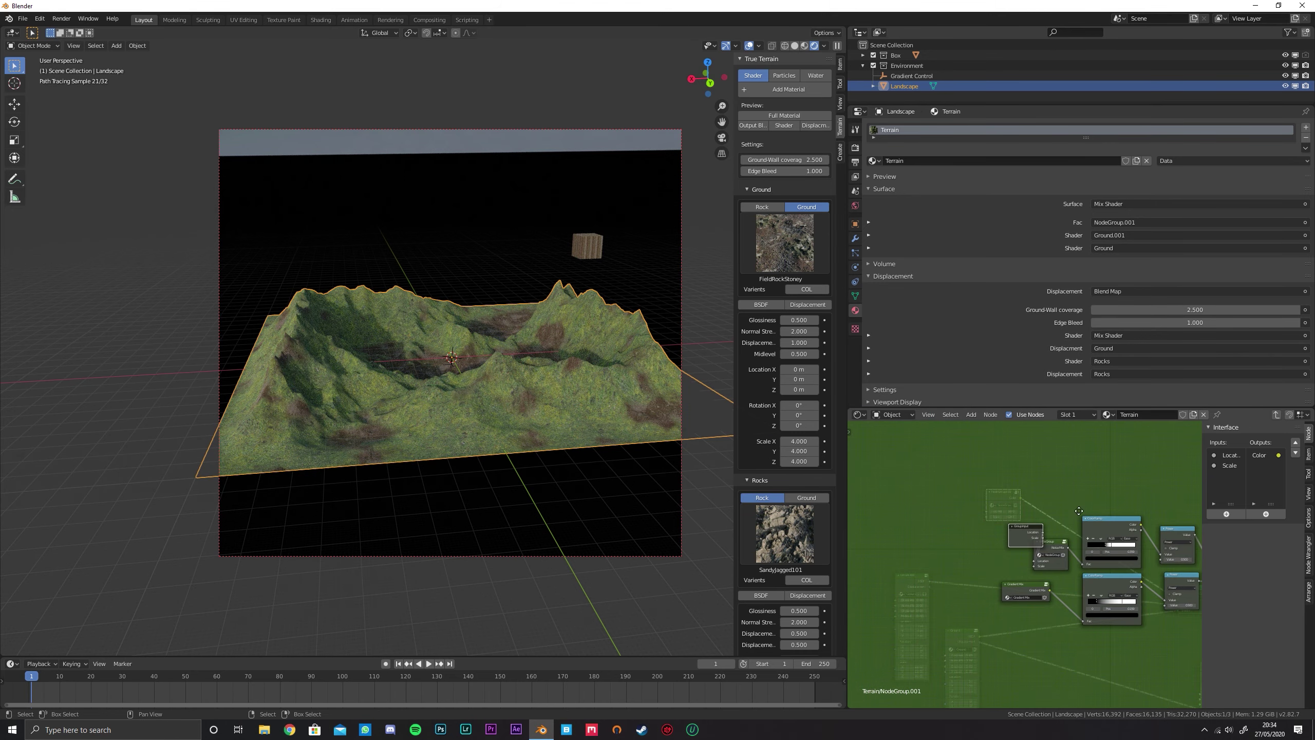
Expose the noise Power node's exponent as a group input named Noise Power
left_click_drag(919, 541, 1006, 498)
scroll(1054, 498, "up", 4)
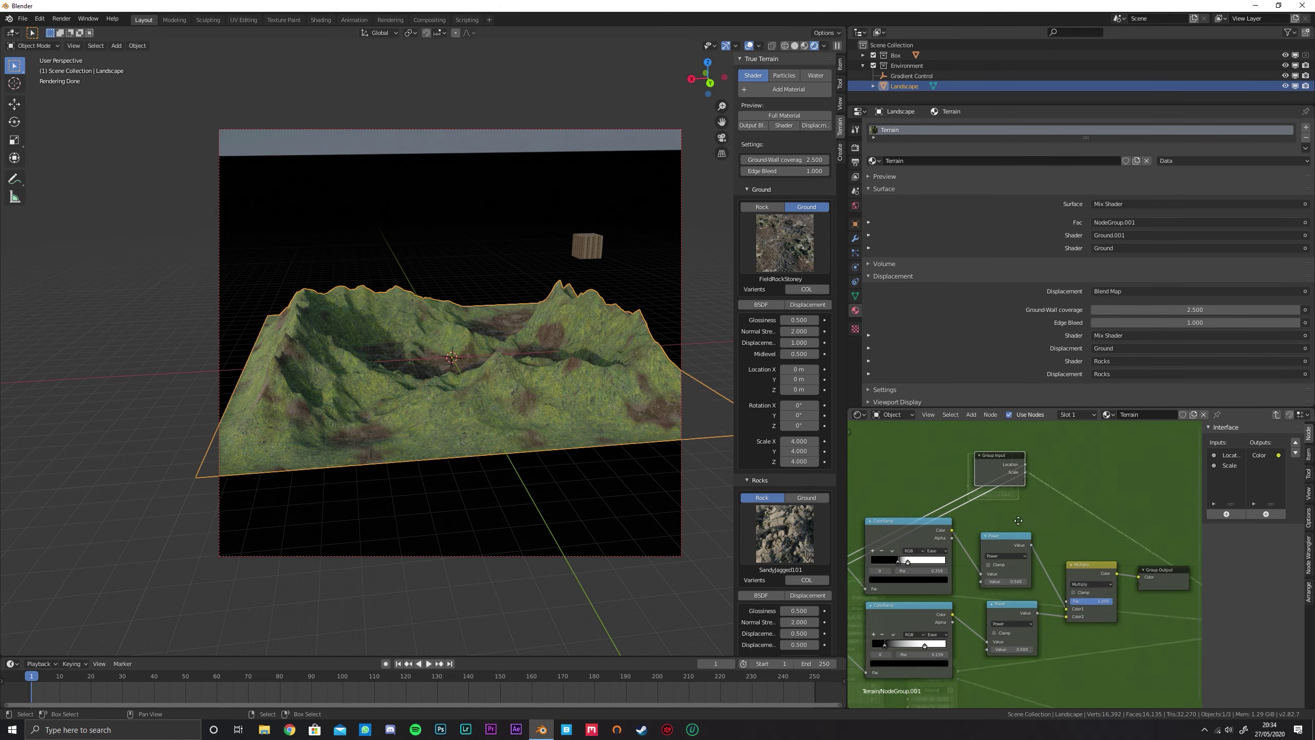
left_click_drag(1054, 498, 1083, 473)
left_click_drag(1039, 526, 981, 461)
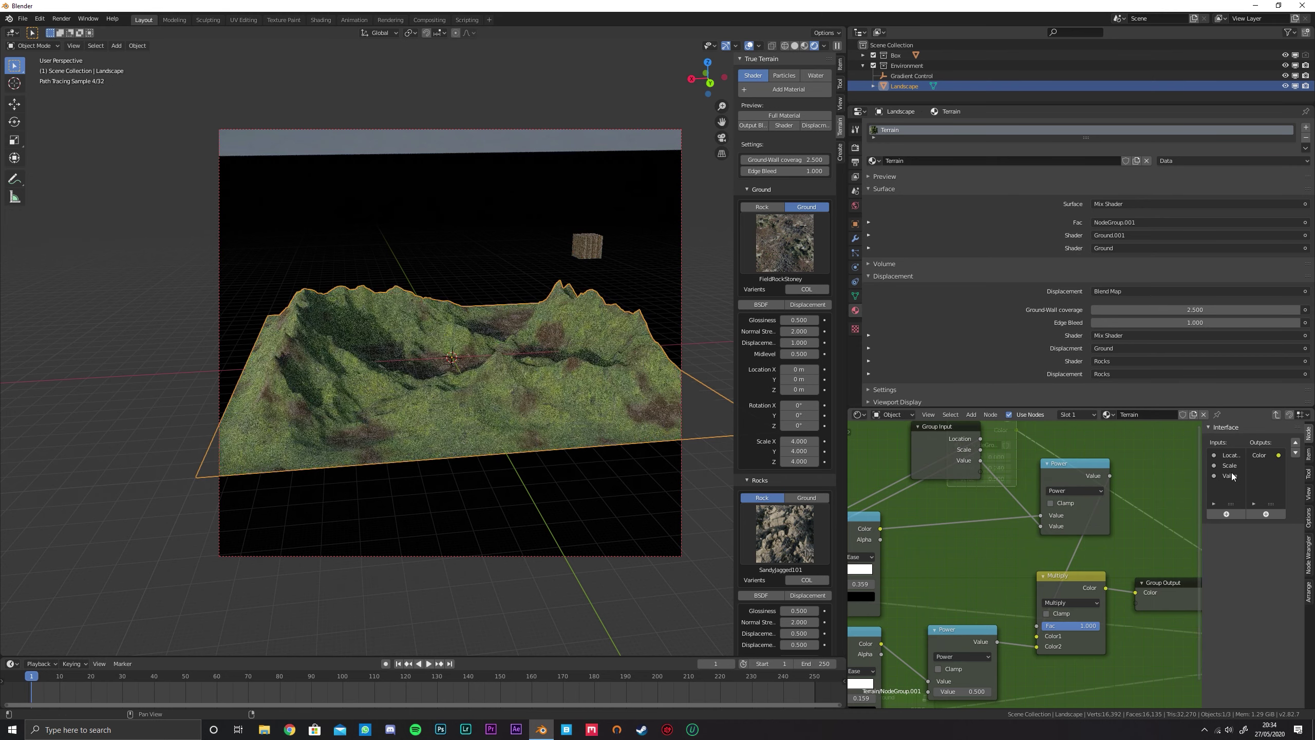
left_click(1231, 475)
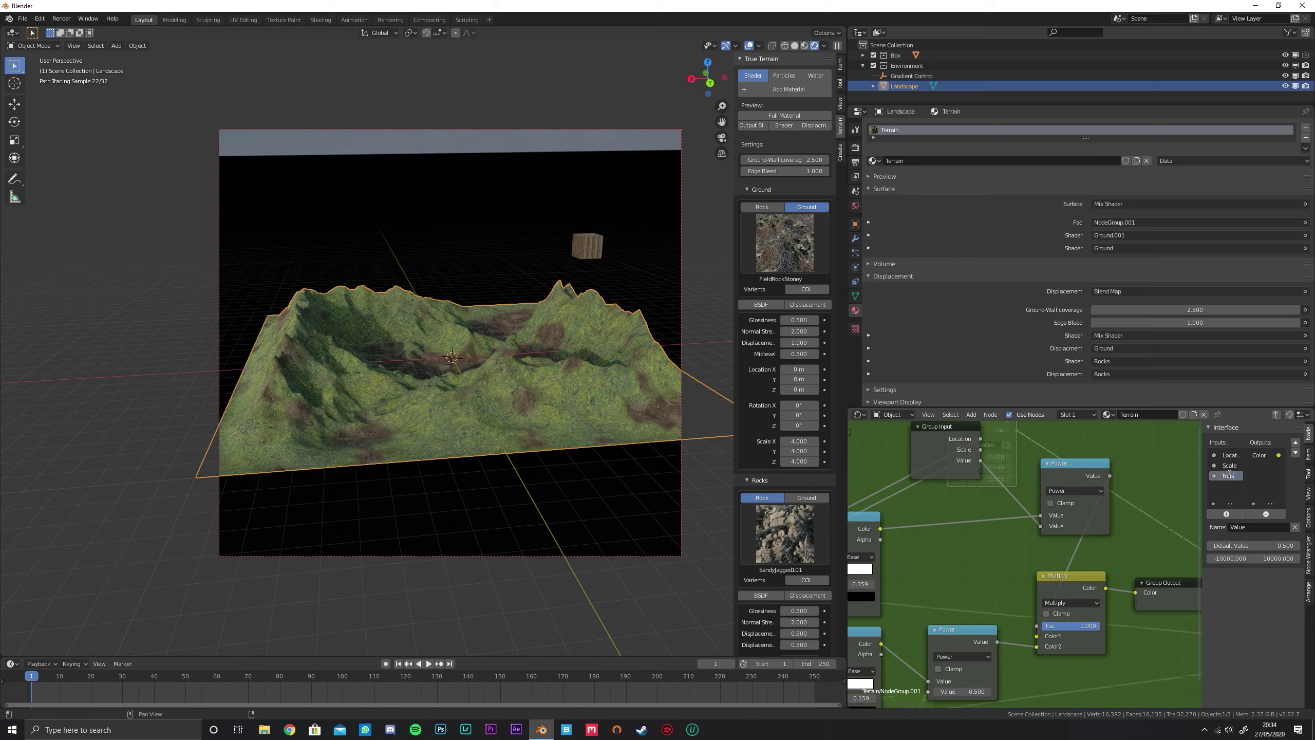
key("Return")
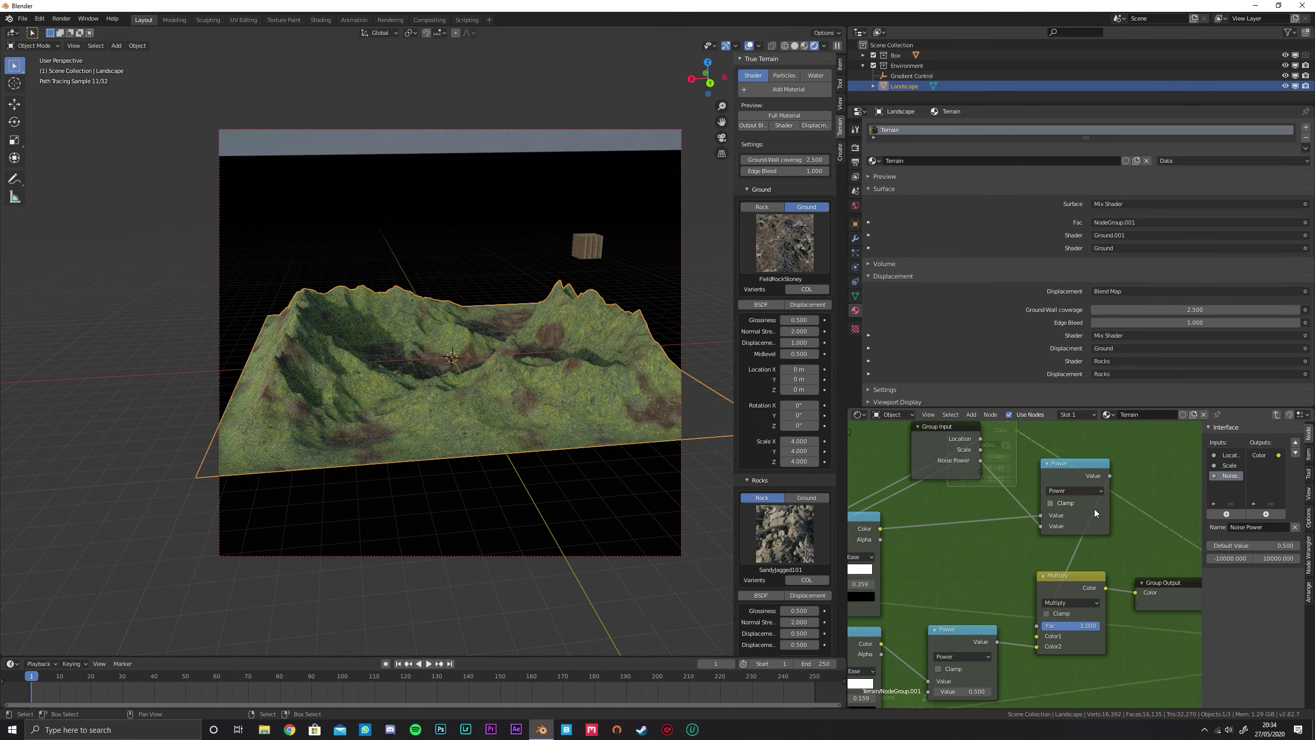
Expose the gradient Power node's exponent as a group input named Gradient Power
scroll(1095, 507, "down", 3)
scroll(1033, 470, "down", 1)
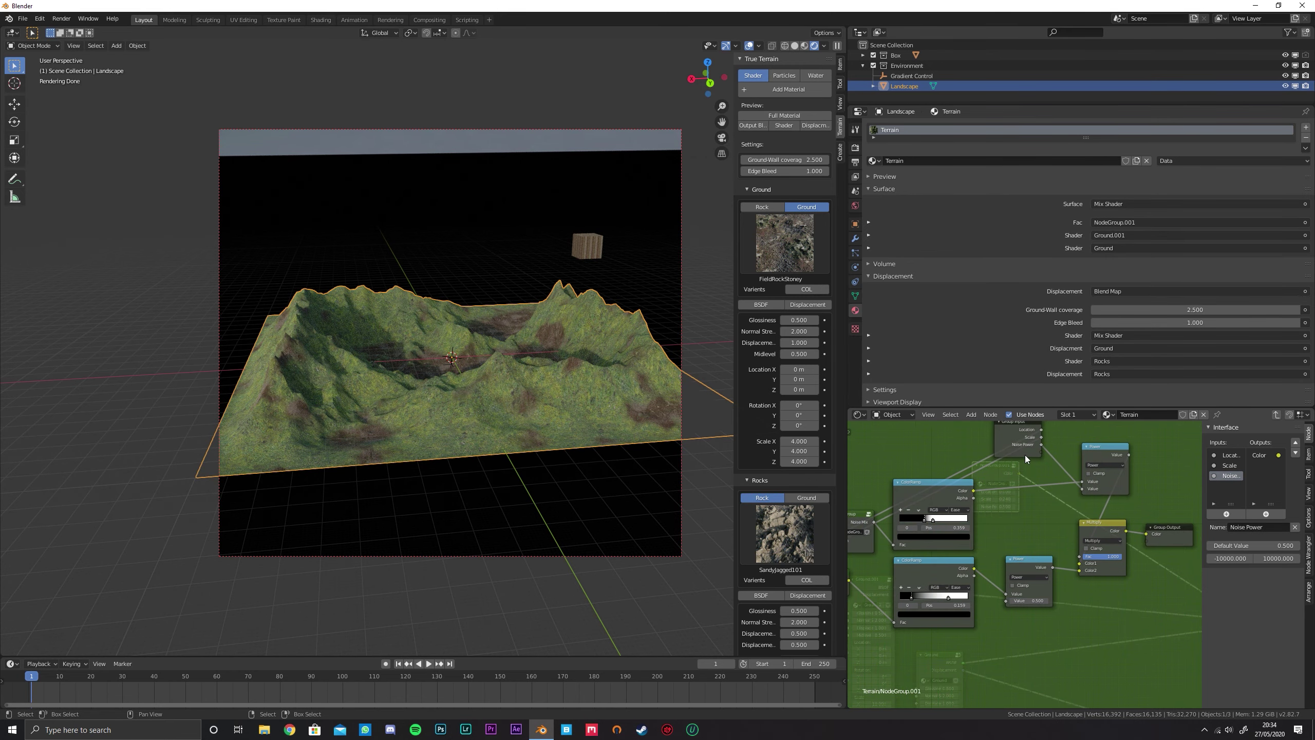
left_click(1008, 598)
left_click_drag(1008, 600, 1041, 451)
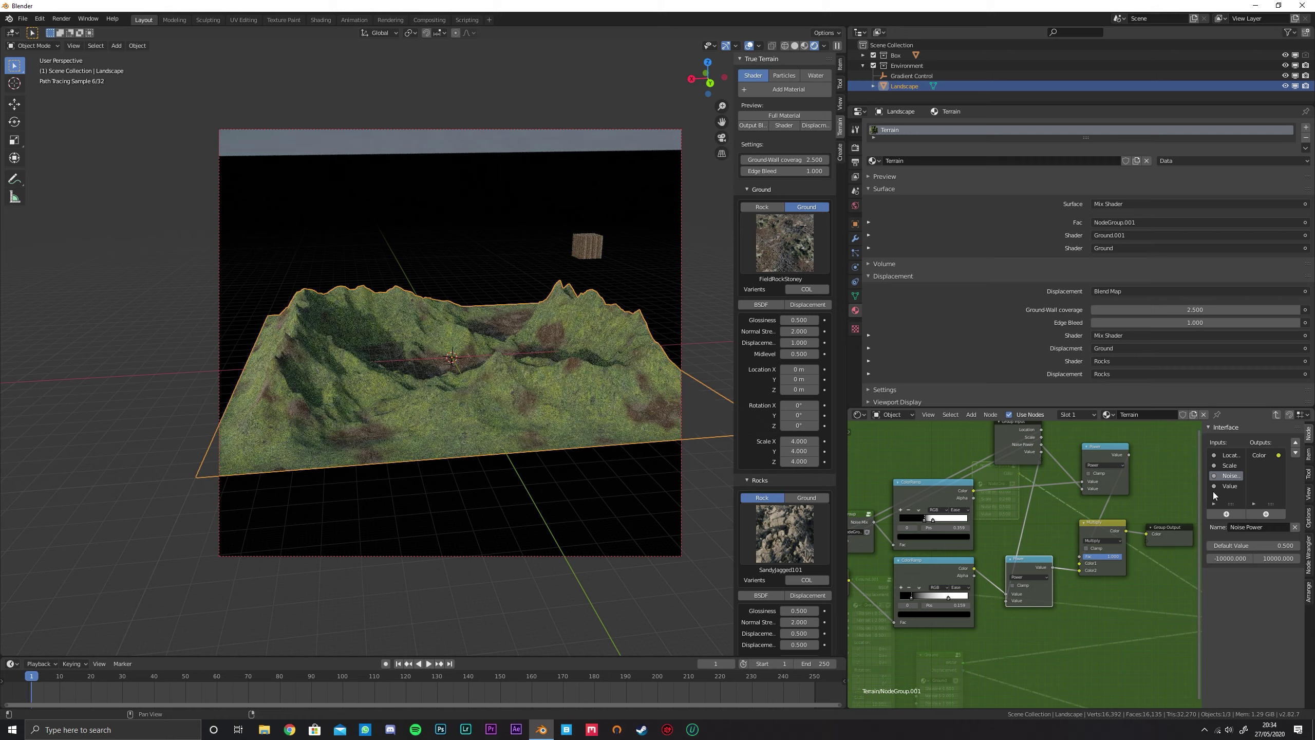
left_click(1254, 526)
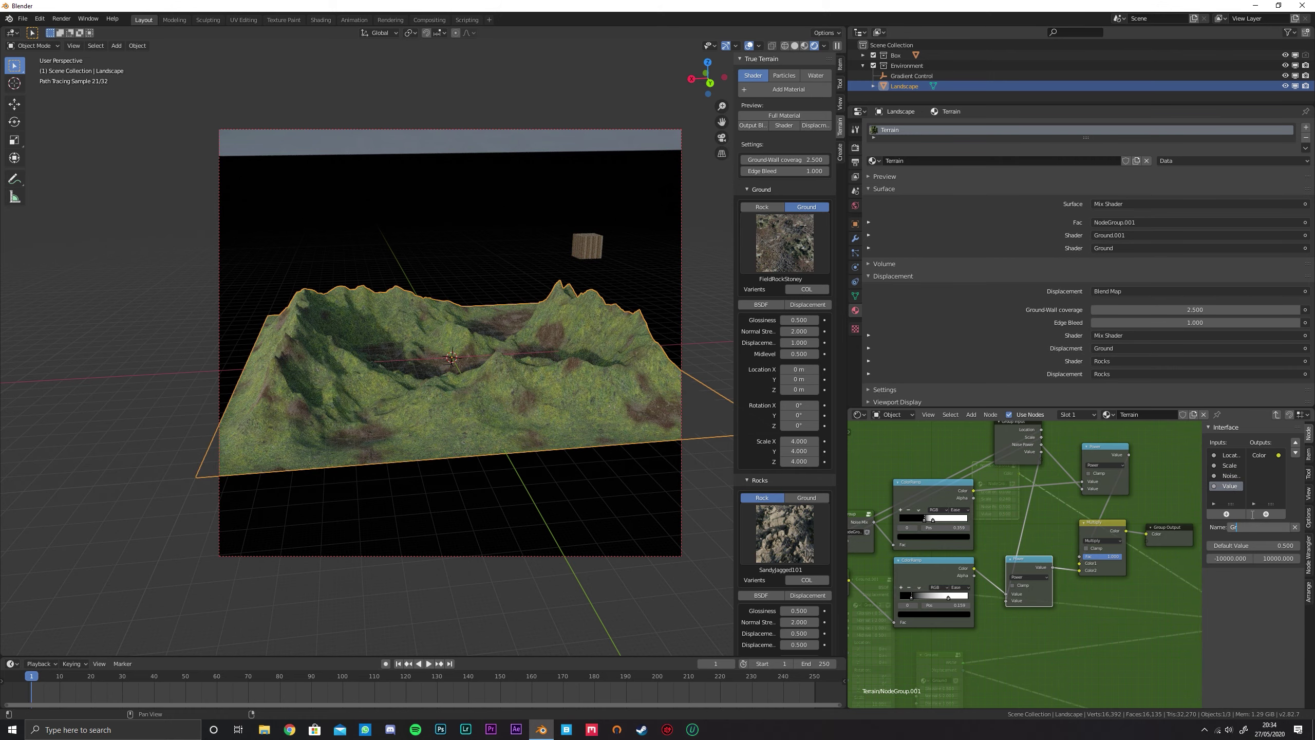
key("Return")
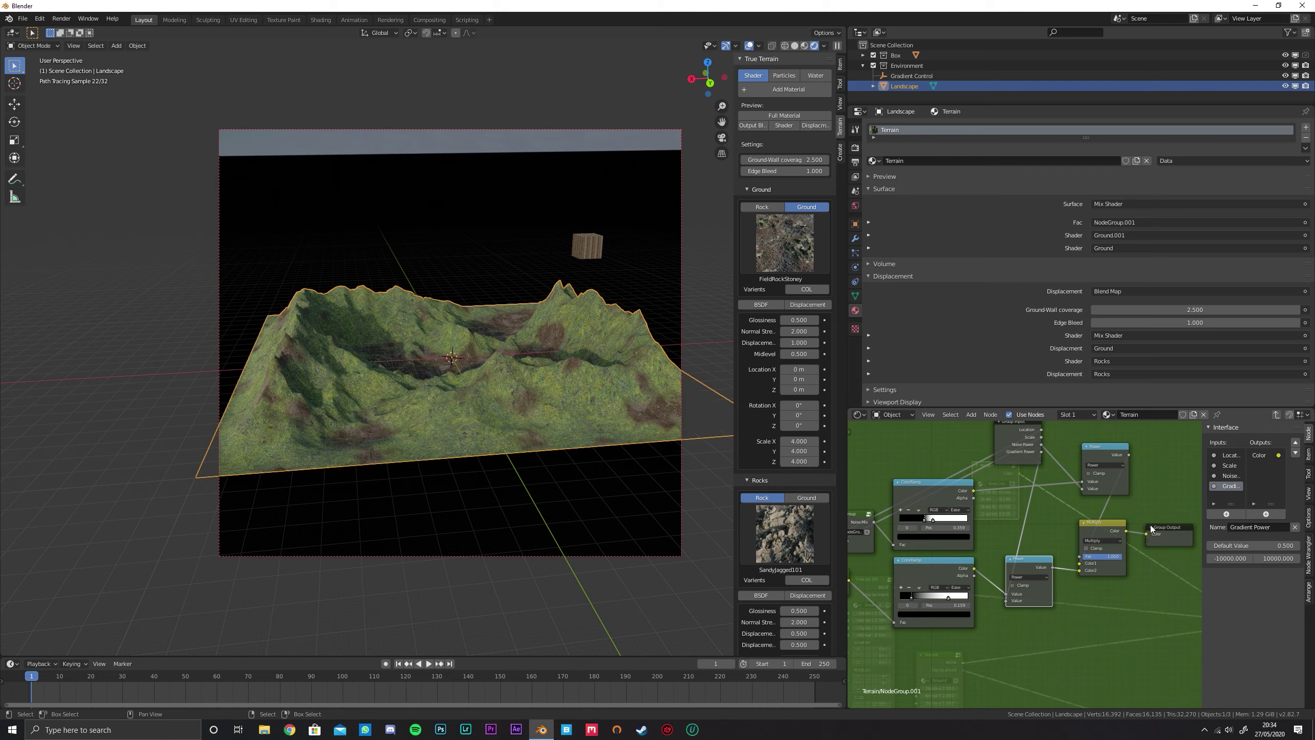
Rename the group's Color output to Mix and leave the group
left_click(1265, 455)
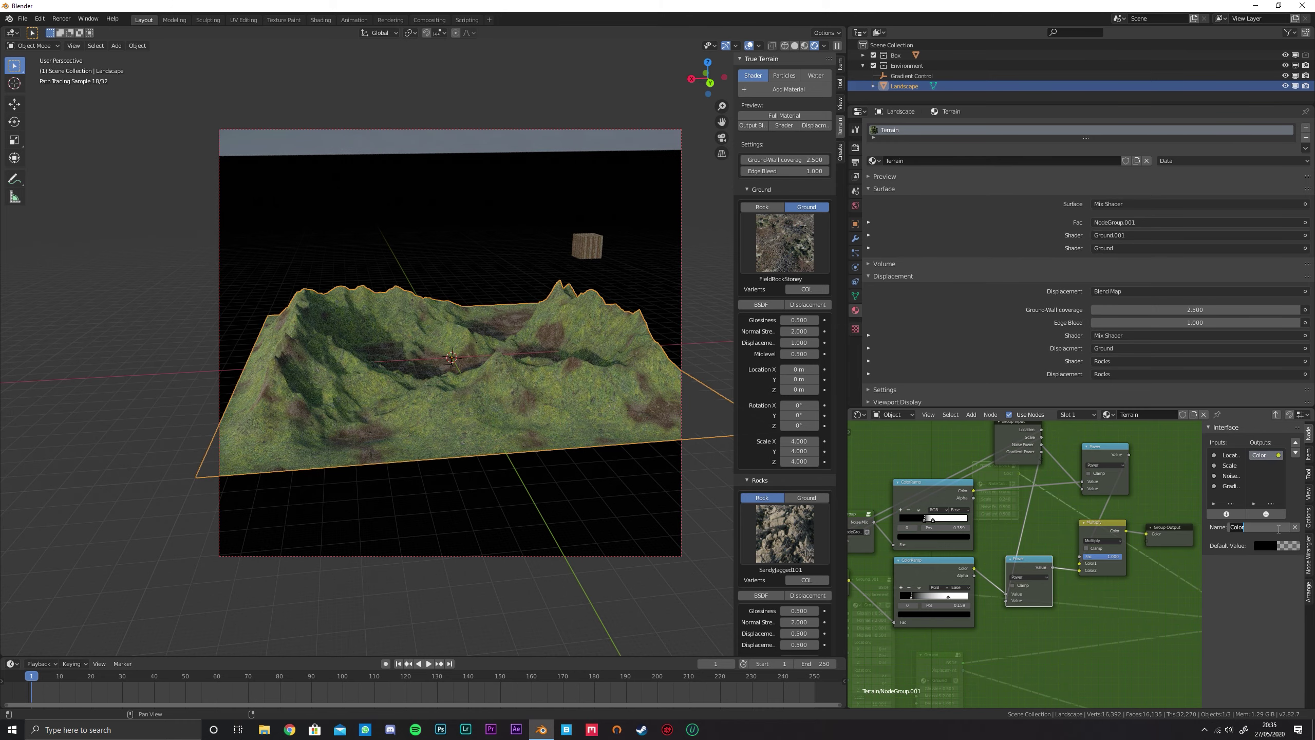
left_click(1278, 527)
type("Mix")
key("Return")
key("Tab")
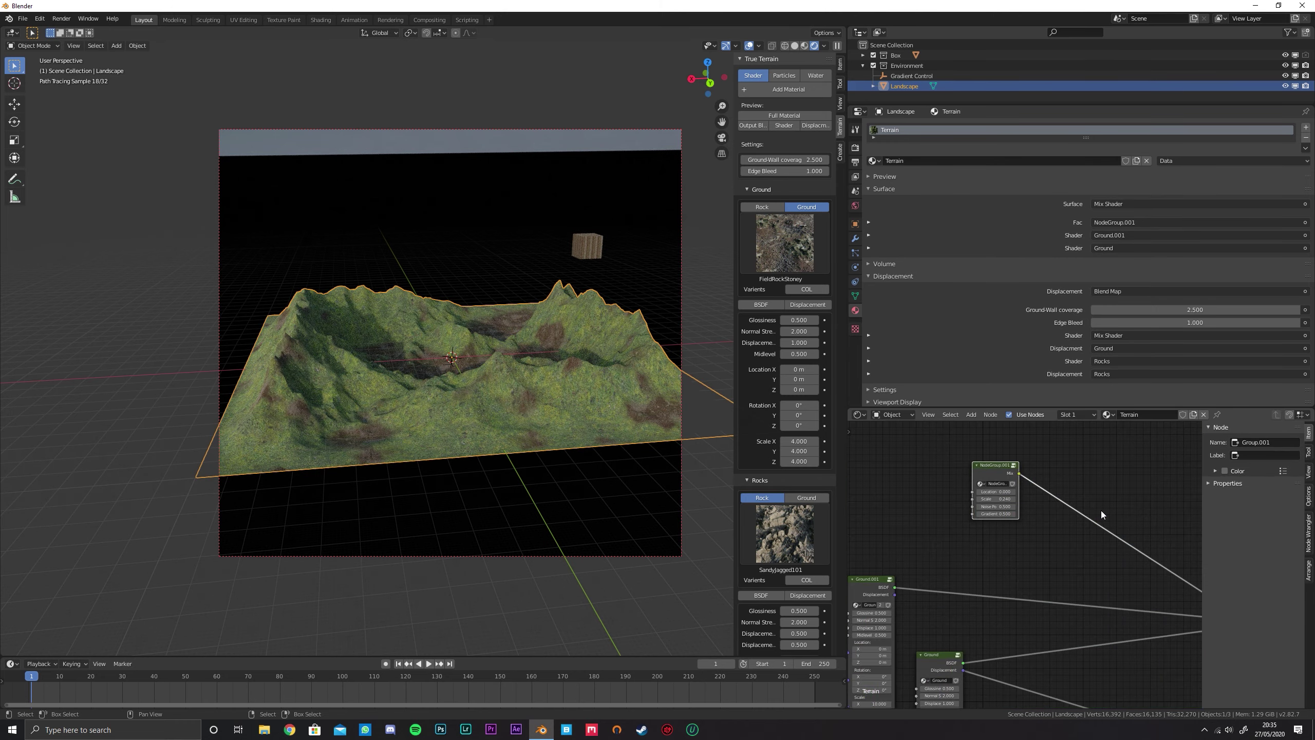
Move the new mask group next to the Mix Shader and rename it Ground Mix
left_click_drag(991, 459, 1145, 552)
middle_click_drag(1146, 553, 920, 485)
scroll(921, 485, "up", 2)
mouse_move(921, 487)
left_mouse_down()
mouse_move(972, 463)
mouse_move(936, 491)
left_mouse_up()
scroll(974, 495, "up", 1)
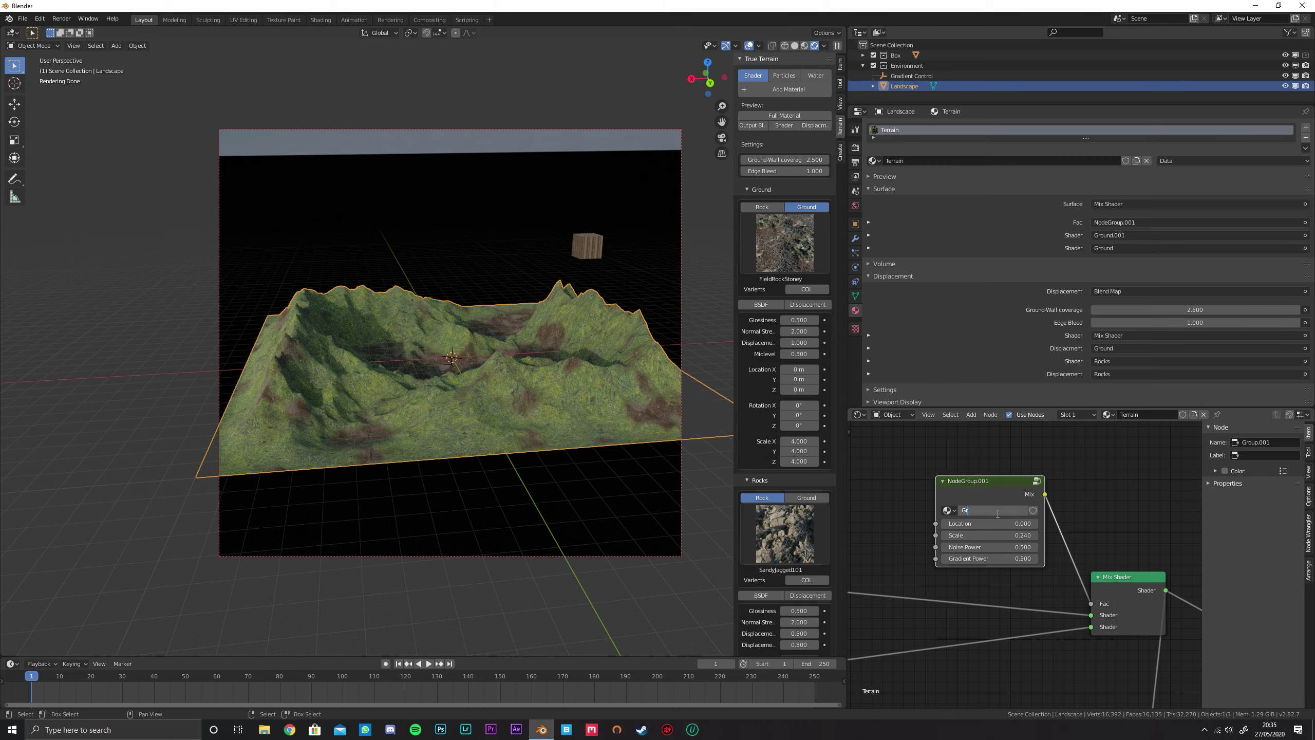
type("x")
key("Return")
Try different Gradient Power values on the Ground Mix group against a closer landscape view, and set it to 1.000
scroll(1057, 545, "down", 1)
left_click(1069, 572)
middle_click_drag(1069, 573, 1101, 529)
scroll(1101, 529, "up", 1)
left_click_drag(1015, 535, 849, 536)
left_click_drag(1006, 535, 1263, 535)
middle_click_drag(469, 394, 489, 405)
scroll(489, 412, "up", 3)
left_click_drag(1008, 535, 880, 535)
key("Escape")
left_click(1021, 536)
type("1")
key("Return")
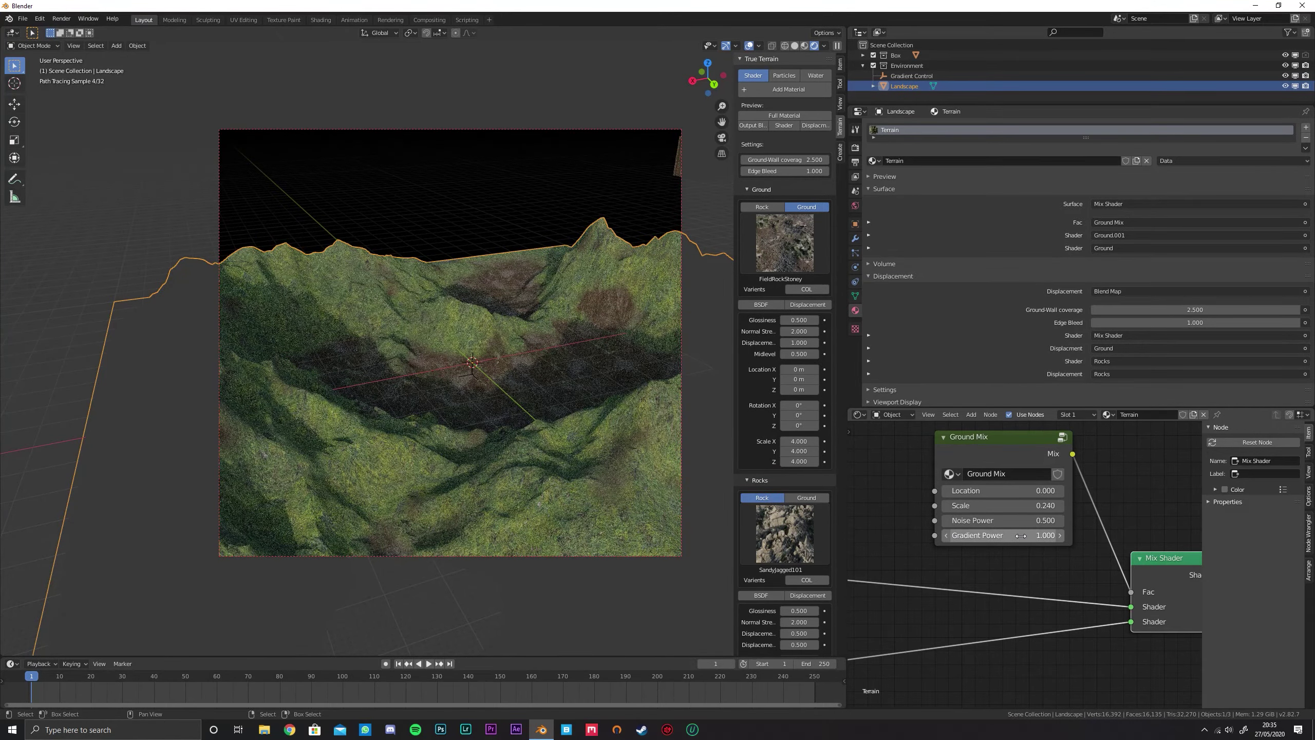
Try a higher Noise Power on the Ground Mix group and set its Location to 37.300
left_click_drag(1025, 534, 985, 520)
key("ctrl+z")
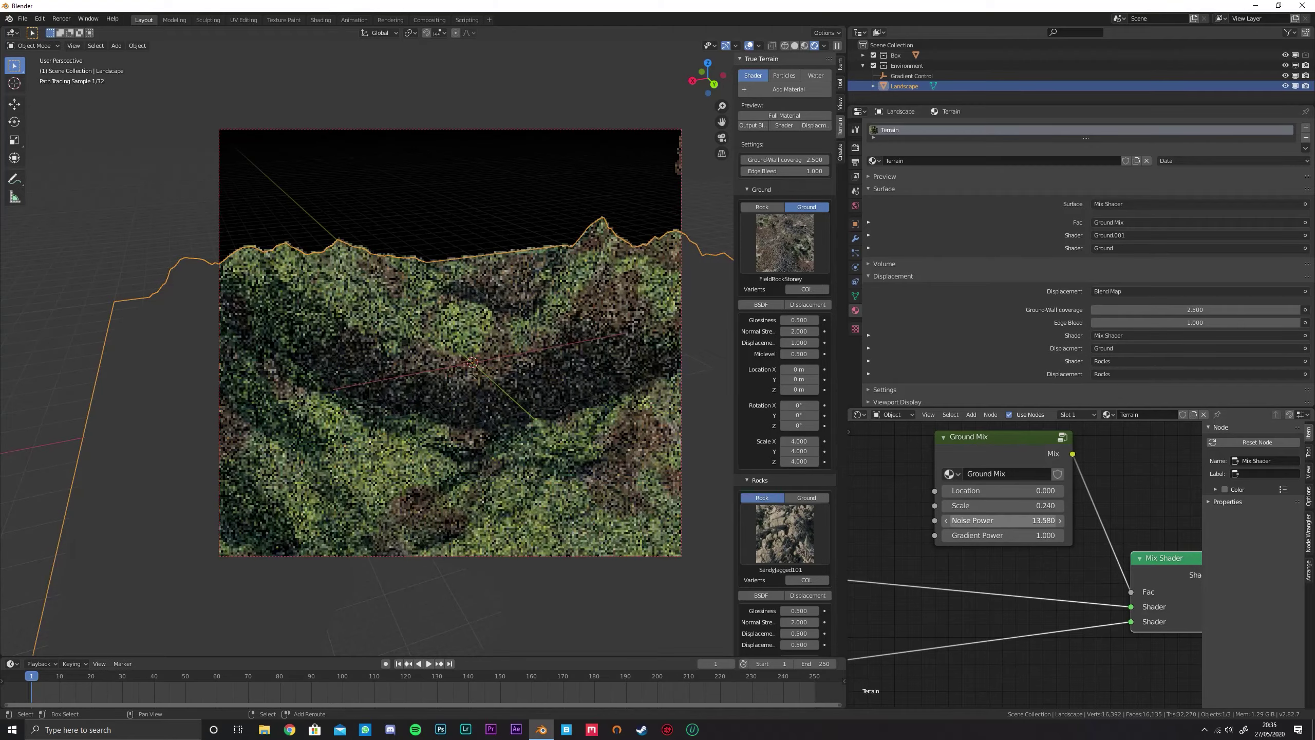
scroll(1027, 514, "down", 2)
middle_click_drag(1057, 543, 1043, 496)
scroll(1014, 518, "up", 1)
scroll(1014, 518, "down", 1)
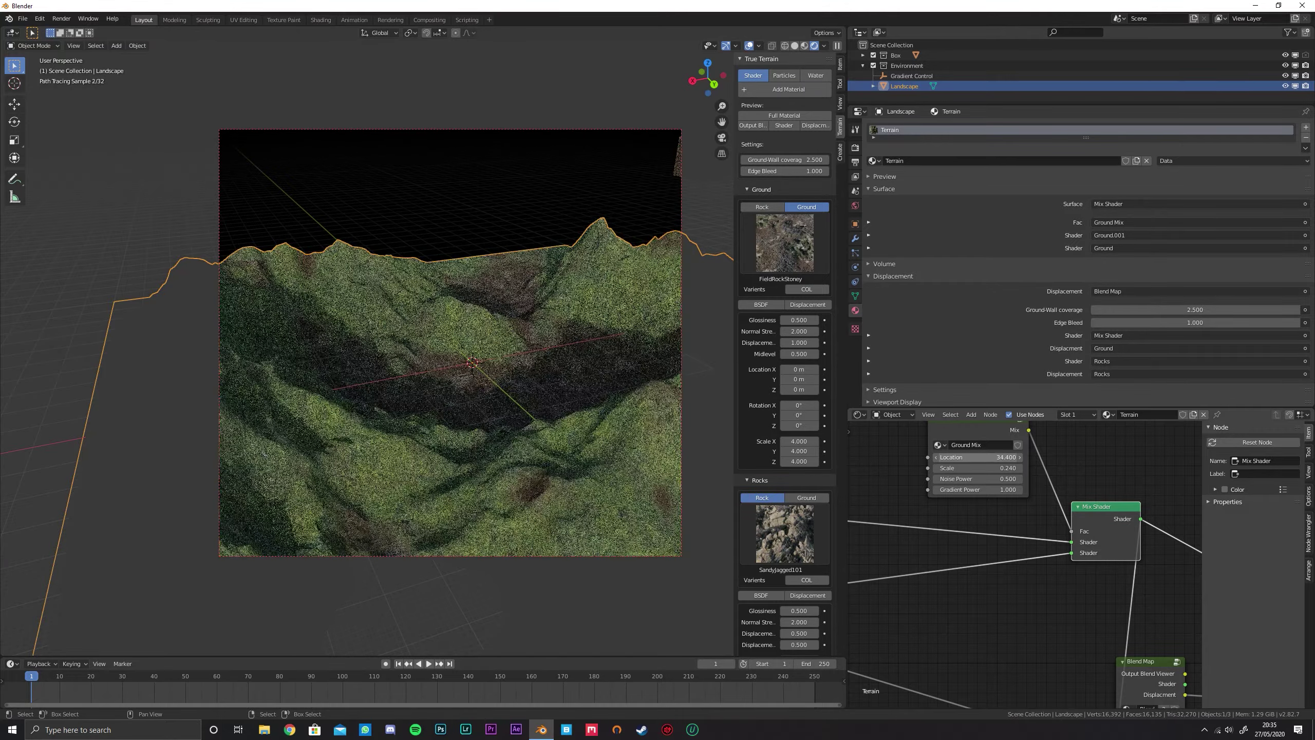
left_click_drag(977, 457, 1014, 468)
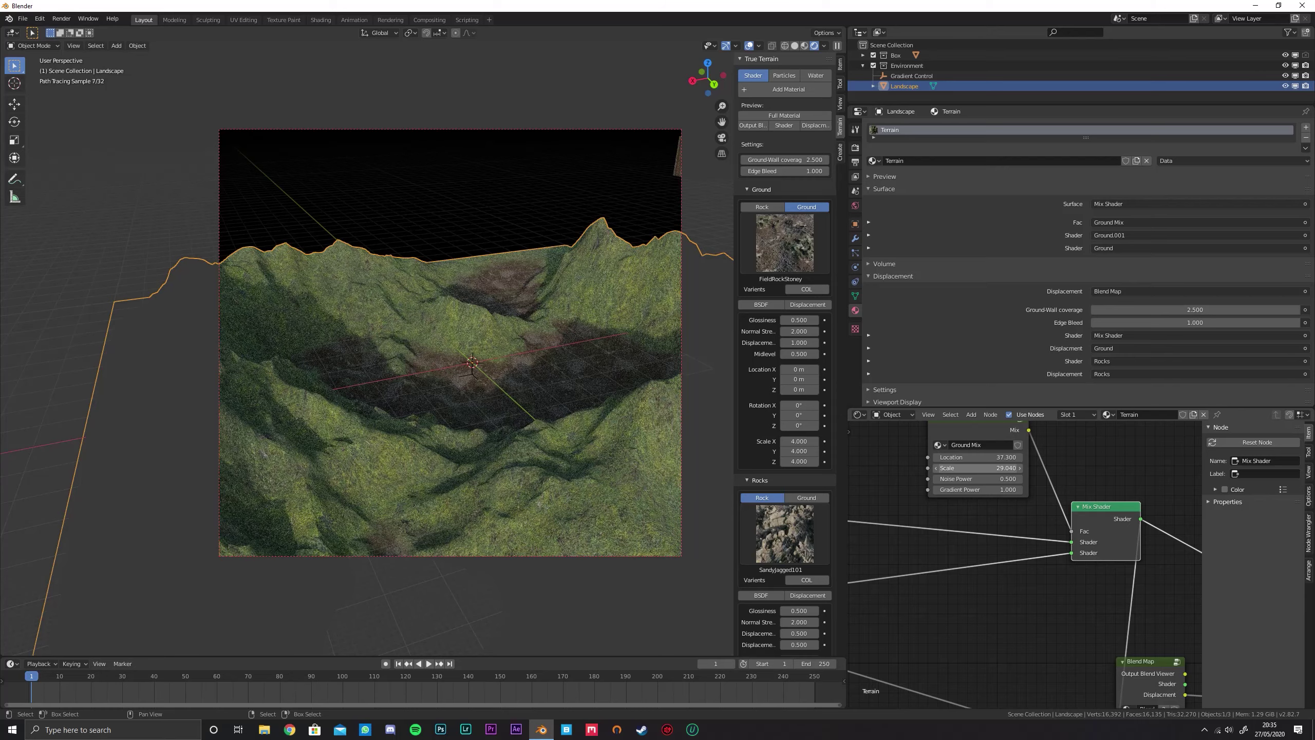
key("Escape")
Collapse the Ground.001 node and move both ground material nodes closer to the Mix Shader
scroll(922, 534, "down", 7)
middle_click_drag(923, 535, 957, 556)
scroll(984, 523, "down", 1)
scroll(1051, 510, "up", 2)
left_click_drag(863, 501, 1061, 531)
key("h")
left_click_drag(930, 572, 1073, 557)
Insert a MixRGB node between the Ground node's Displacement output and the Blend Map, and preview its output
middle_click_drag(1132, 564, 969, 541)
scroll(969, 541, "up", 5)
middle_click_drag(1010, 581, 990, 531)
scroll(1014, 545, "down", 3)
scroll(990, 531, "up", 1)
key("shift+a")
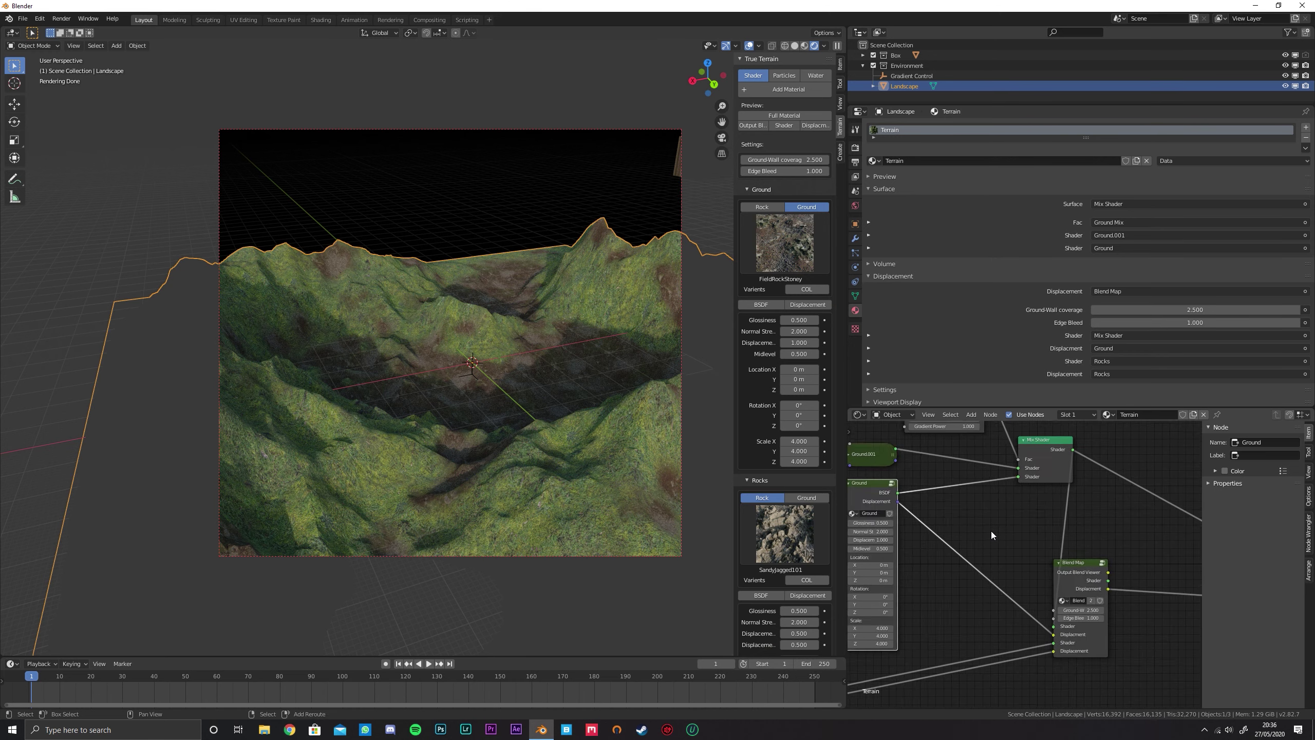
mouse_move(990, 531)
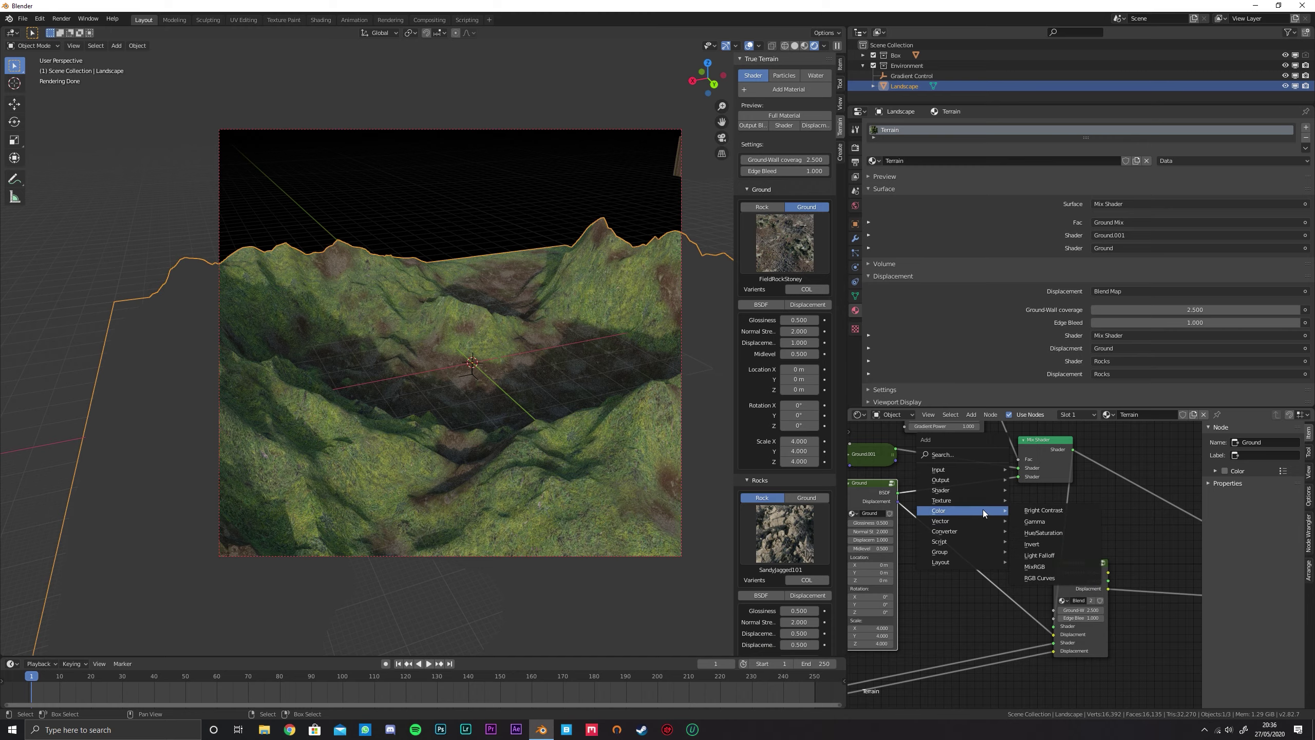
left_click(1052, 565)
left_click(965, 560)
middle_click_drag(952, 538, 987, 523)
left_click(1010, 545, "ctrl+shift")
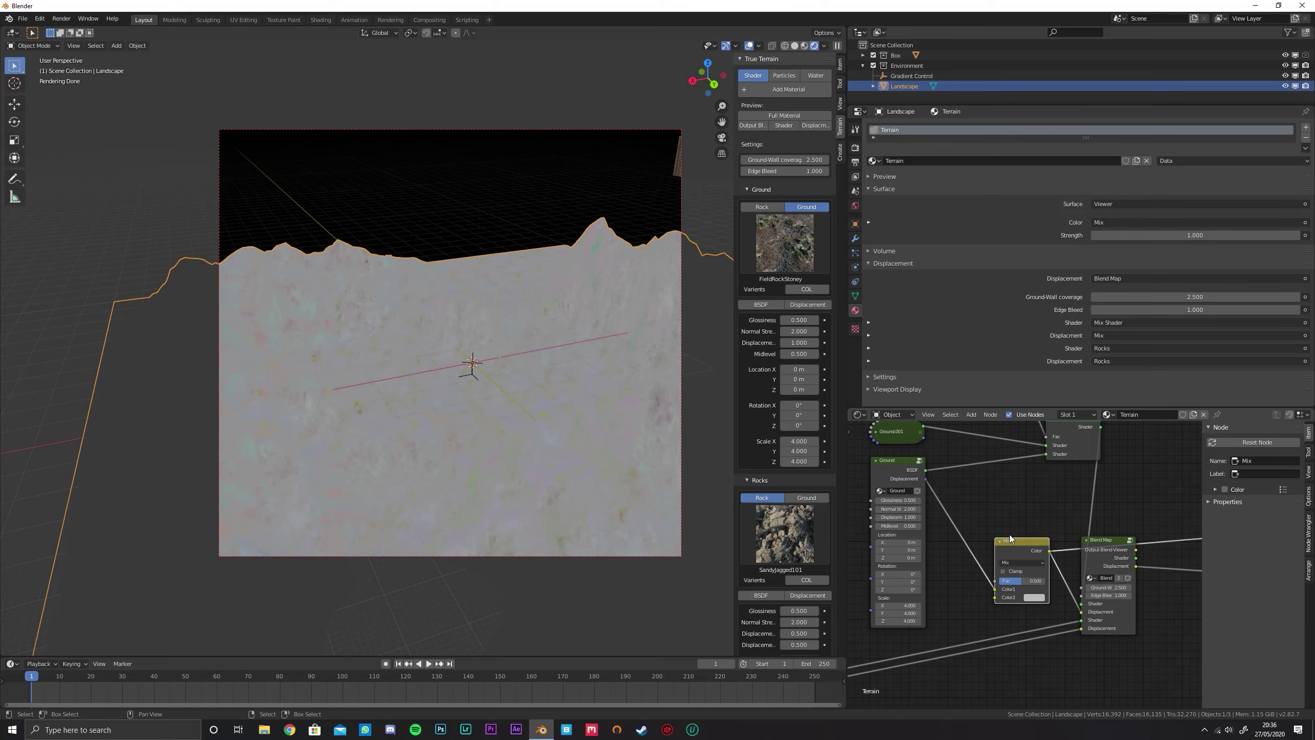
Connect the Ground.001 node's Displacement output to the Mix node's Color2 input
scroll(1009, 537, "up", 2)
middle_click_drag(1025, 520, 1057, 568)
scroll(1006, 519, "down", 1)
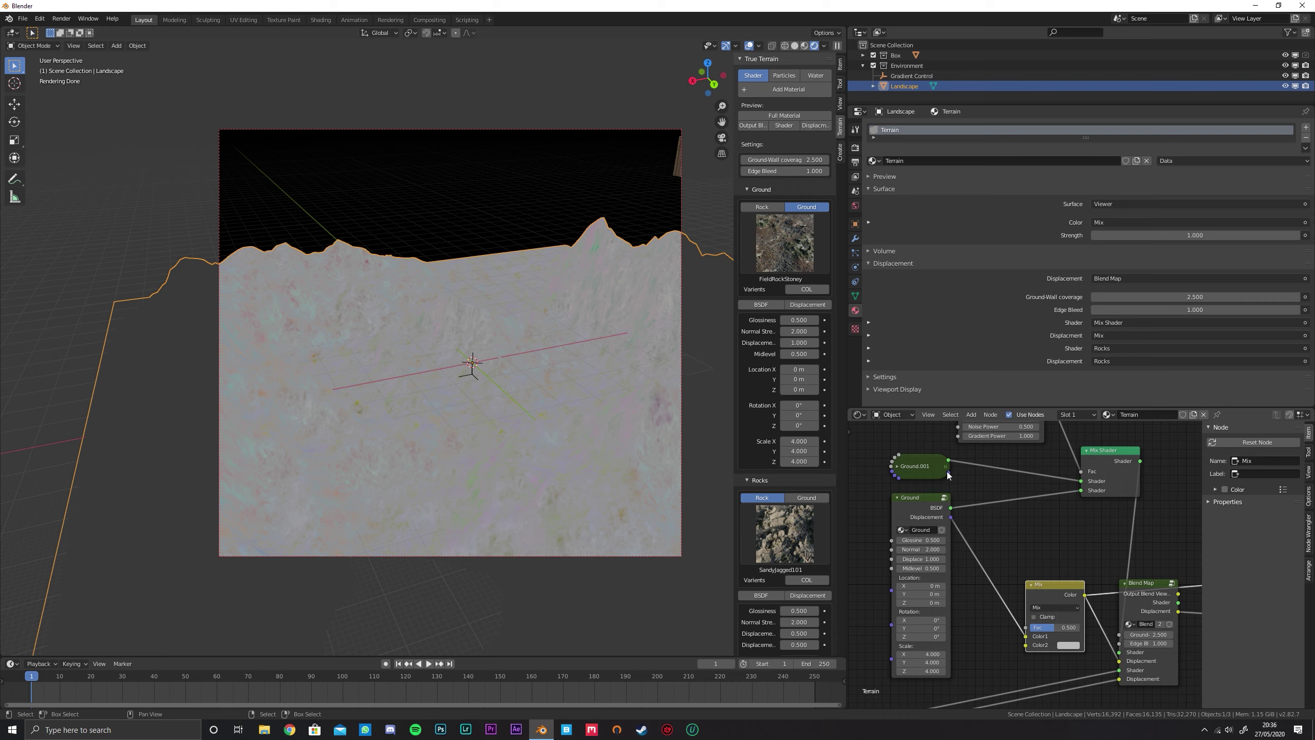
middle_click_drag(971, 473, 963, 482)
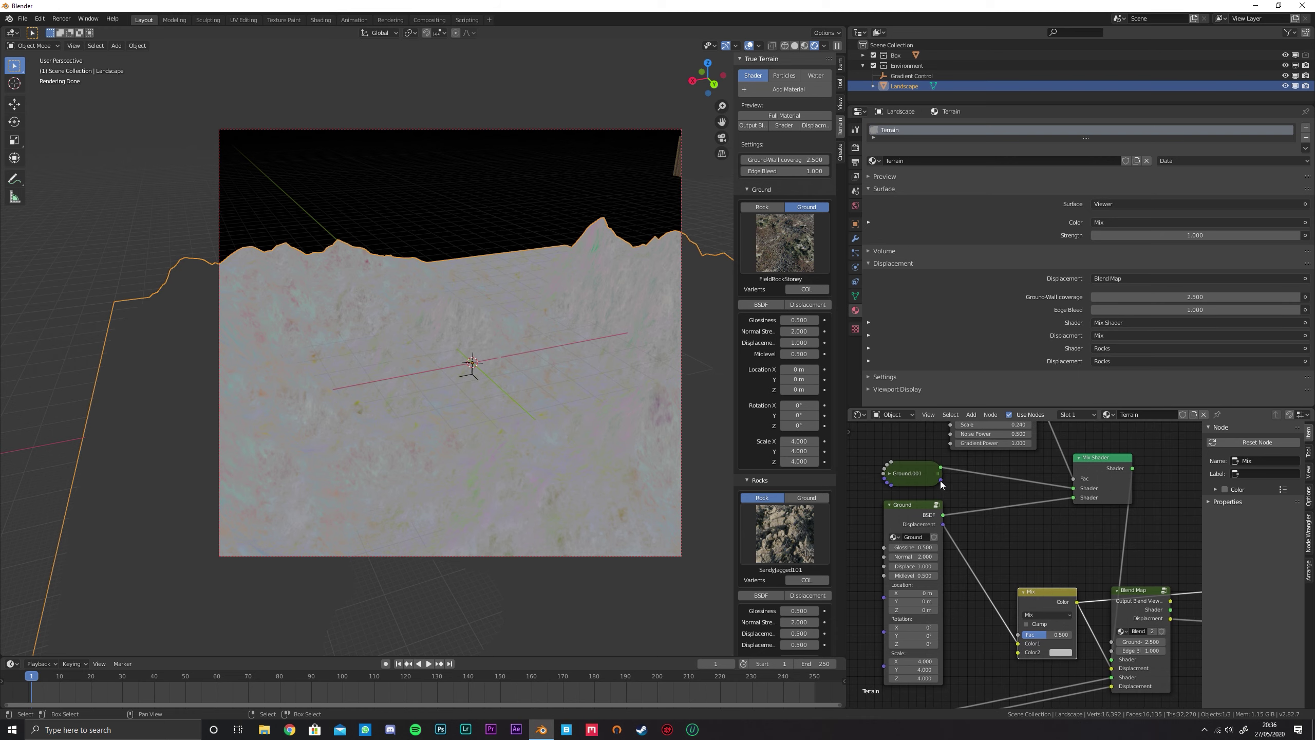
left_click_drag(940, 480, 1019, 652)
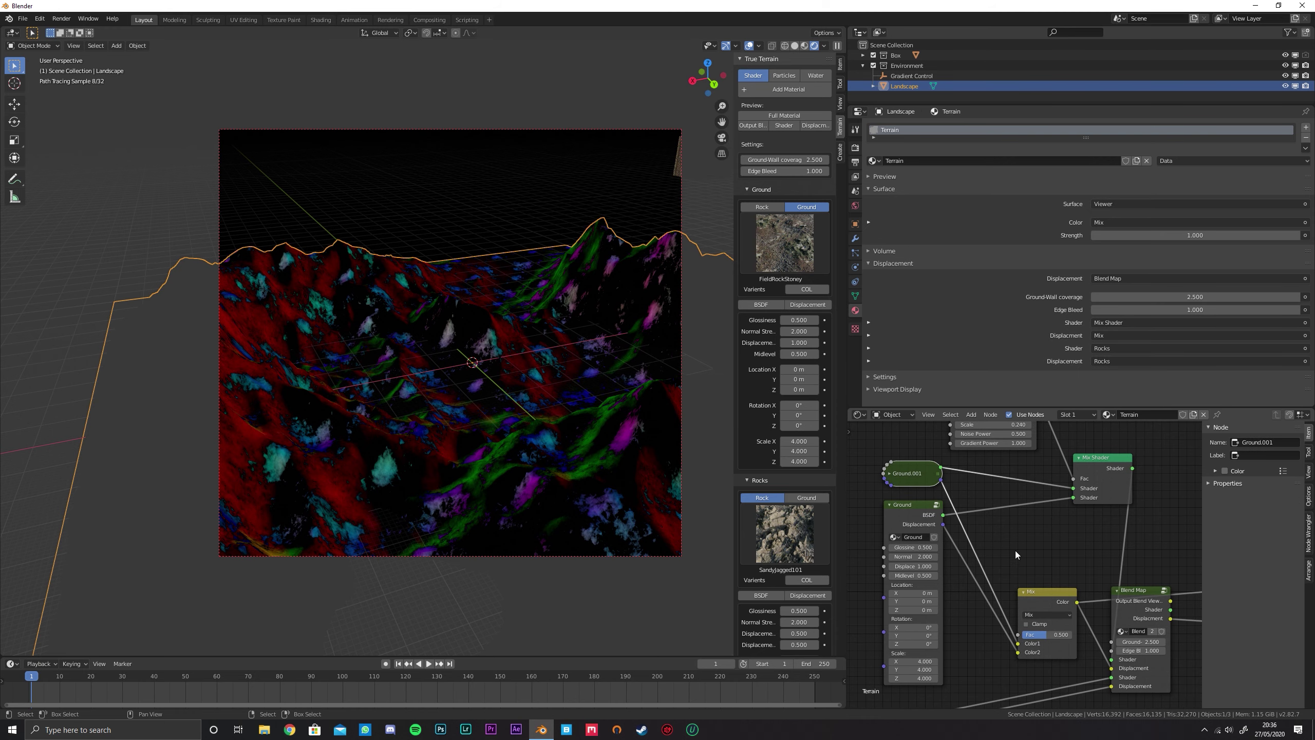
Connect the Ground Mix group's Mix output to the Fac input of the displacement Mix node
middle_click_drag(1018, 550, 1014, 590)
left_click(1034, 437)
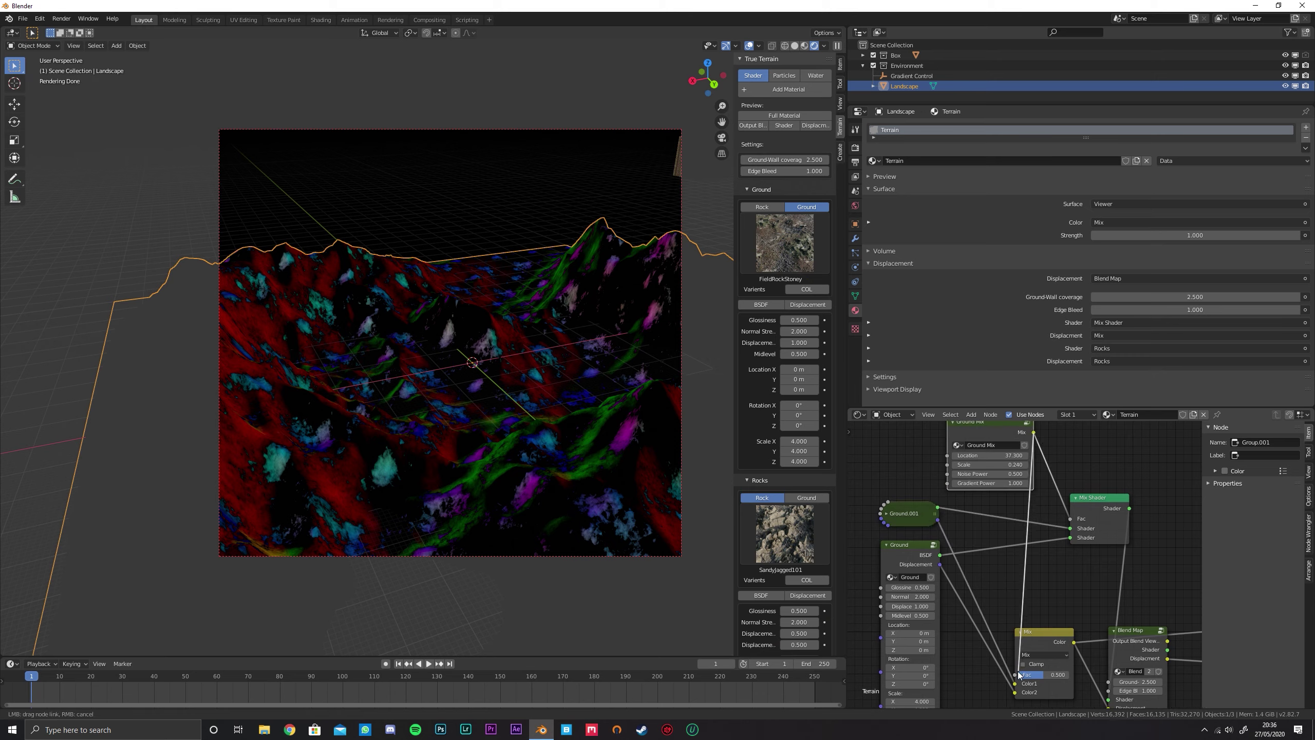
left_click_drag(1017, 674, 1016, 675)
Move the Blend Map node farther away from the mix nodes and preview its shader output on the landscape
middle_click_drag(1046, 615, 1090, 533)
scroll(985, 507, "down", 3)
middle_click_drag(1009, 523, 950, 554)
scroll(1033, 567, "up", 3)
scroll(952, 555, "down", 3)
middle_click_drag(1031, 569, 960, 551)
left_click_drag(965, 559, 1102, 560)
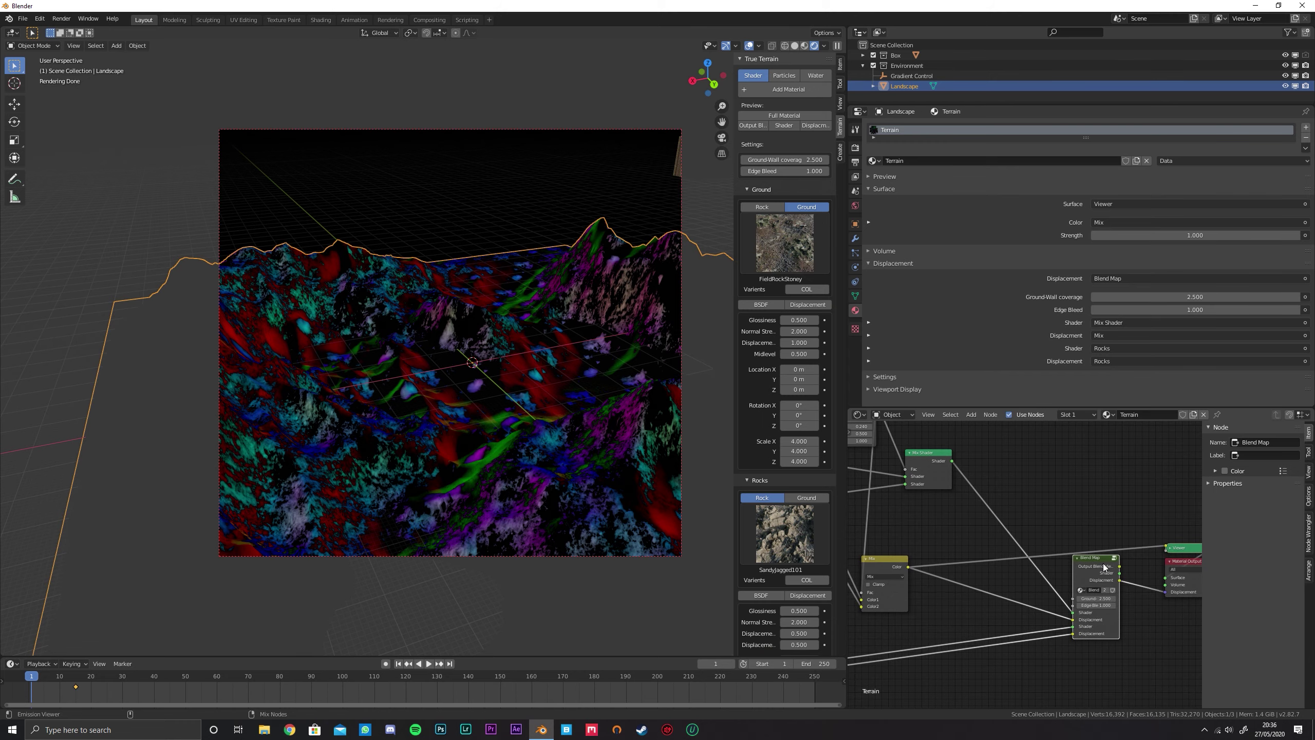
left_click(1102, 564, "ctrl+shift")
middle_click_drag(910, 520, 1009, 524)
scroll(483, 411, "up", 5)
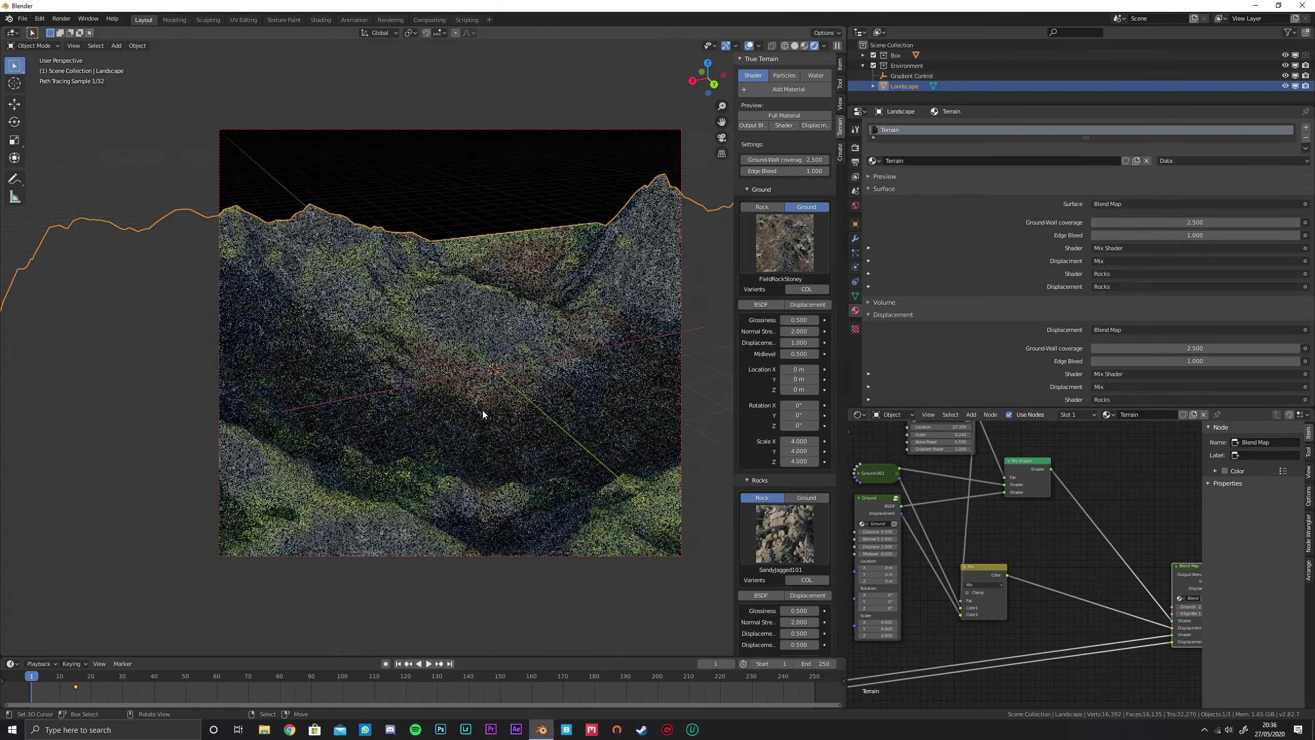
Set the Ground node's X, Y and Z Scale to 20
scroll(992, 517, "down", 3)
middle_click_drag(994, 517, 1113, 624)
scroll(1053, 581, "up", 3)
middle_click_drag(1054, 582, 1029, 553)
scroll(1003, 521, "up", 3)
middle_click_drag(1002, 521, 970, 412)
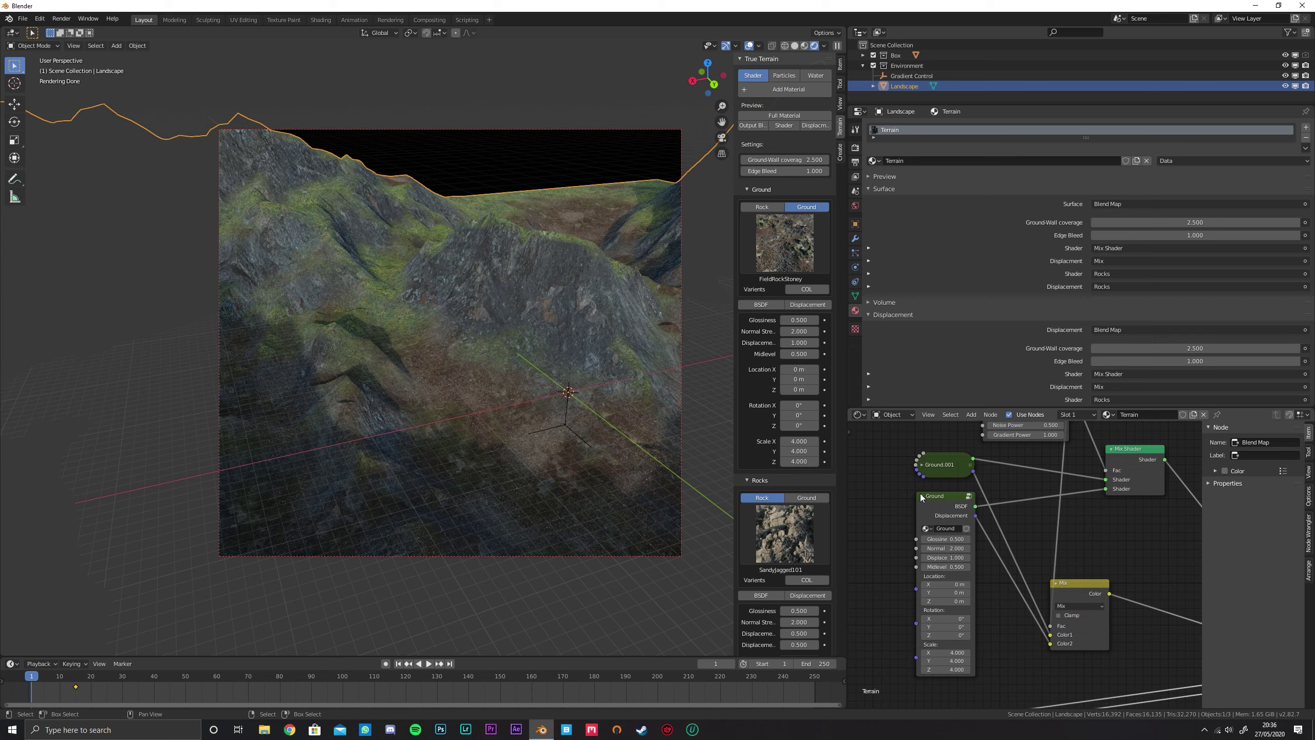
middle_click_drag(965, 608, 962, 553)
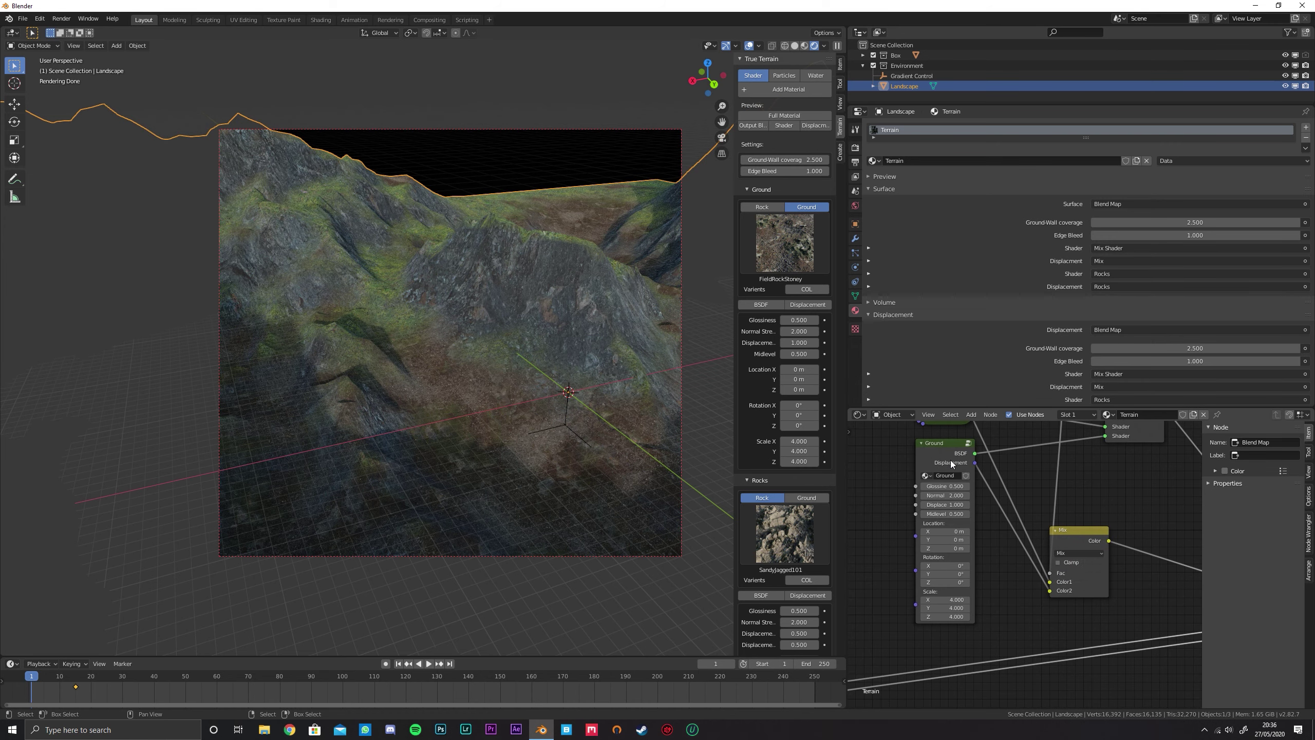
left_click(941, 595)
left_click(944, 599)
key("Return")
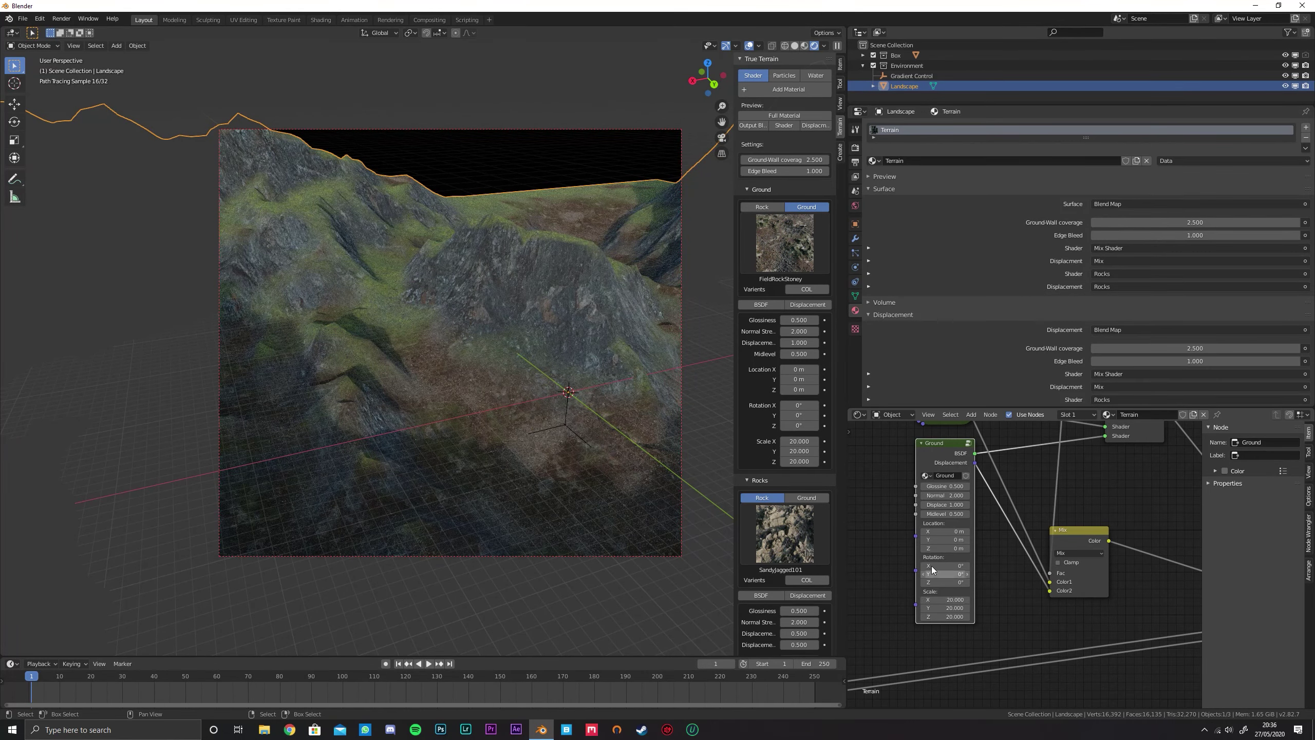
scroll(921, 554, "up", 2)
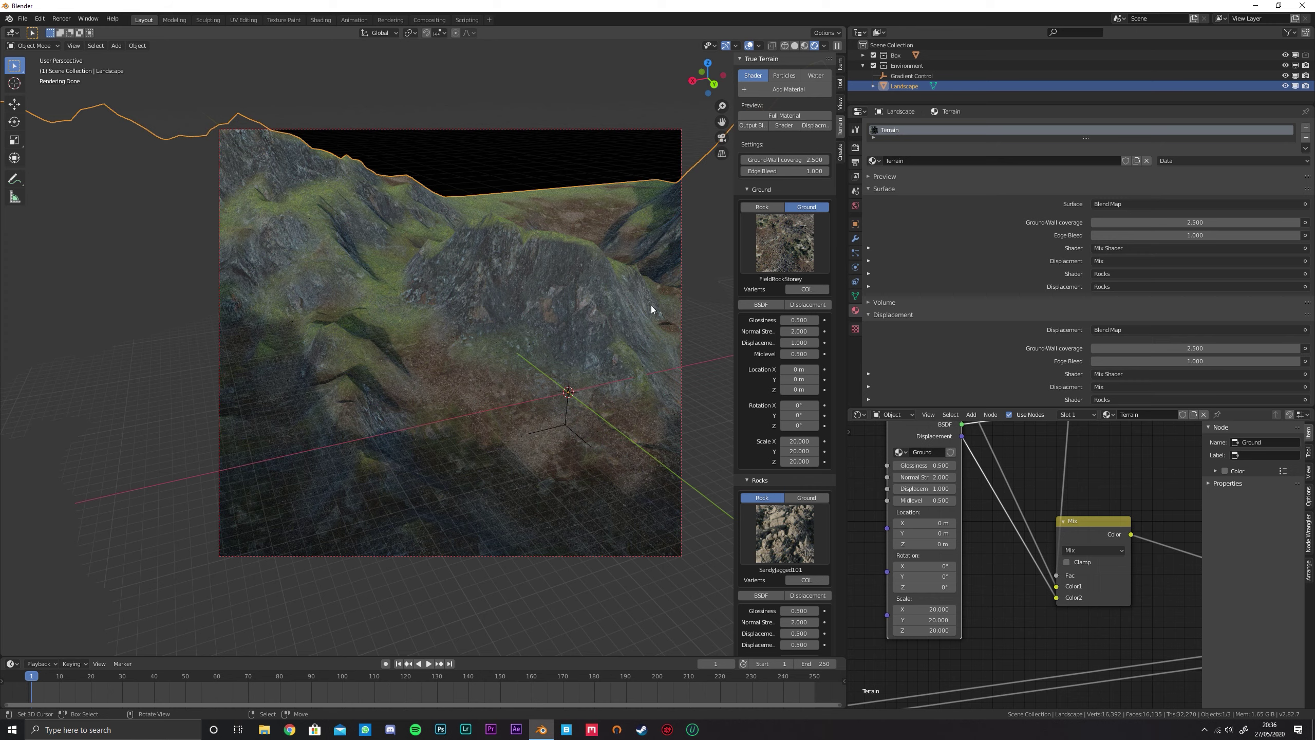
Collapse the Rocks and Ground settings in True Terrain and add a Subsurface Modifier to the landscape
scroll(809, 337, "down", 5)
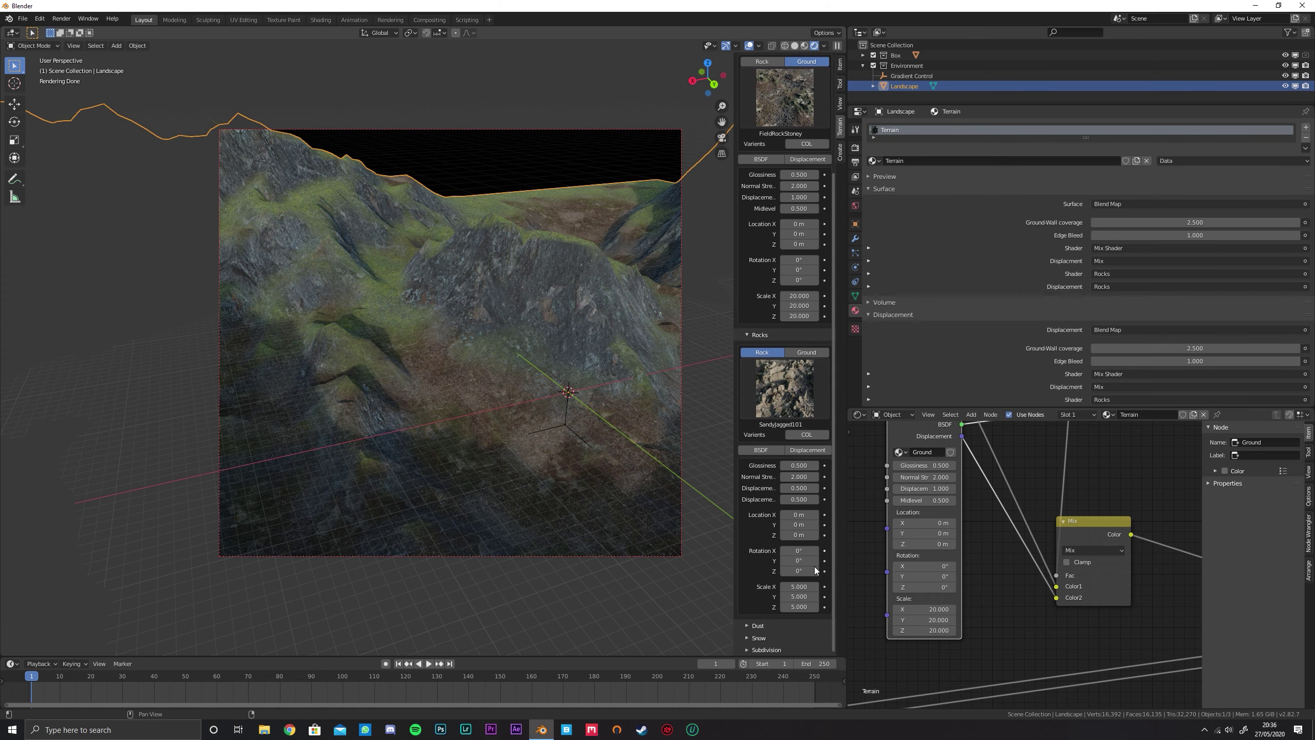
left_click(761, 335)
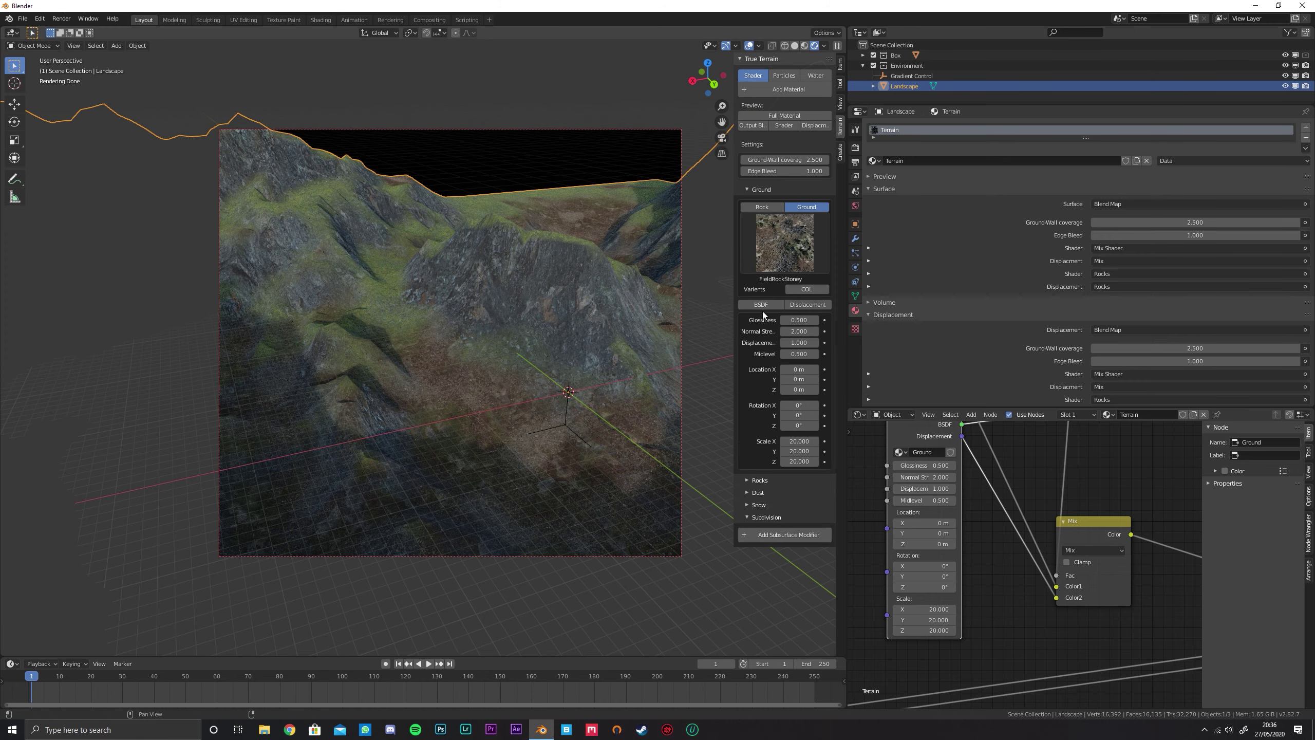
left_click(762, 189)
left_click(776, 257)
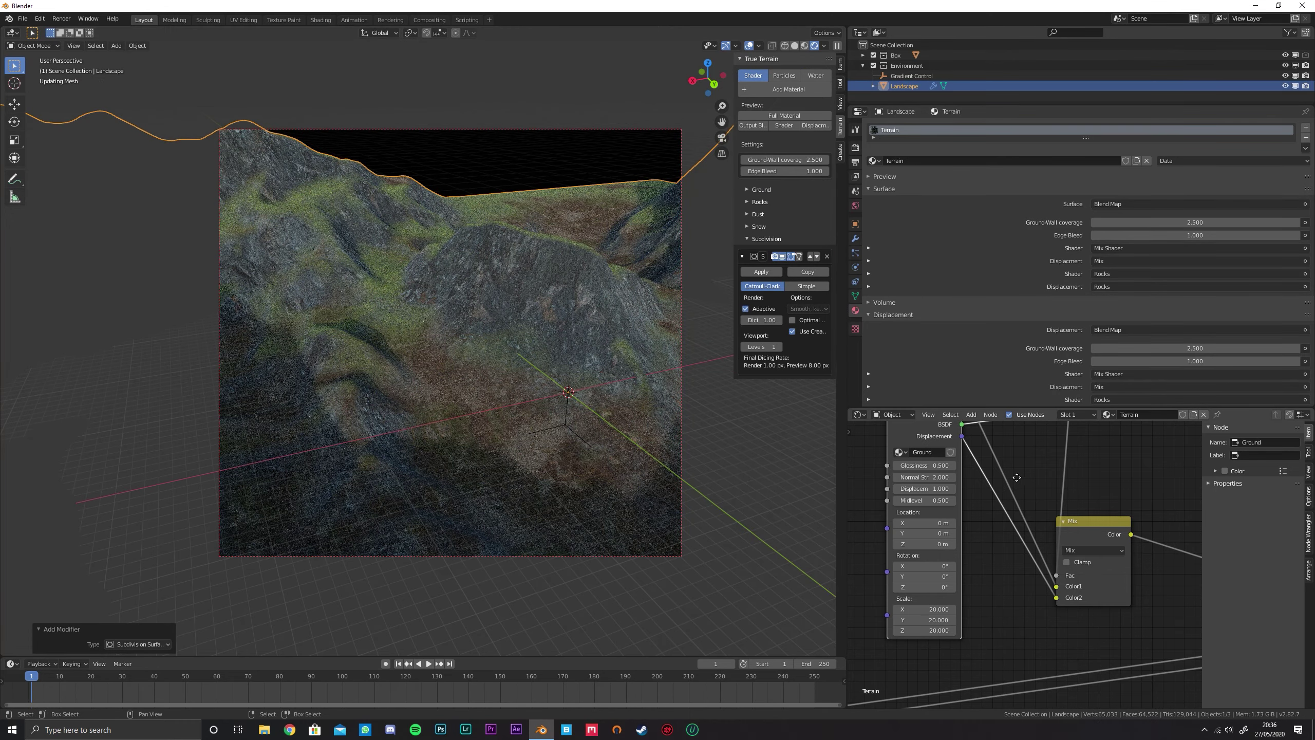
Set the Ground node's Displacement Strength to 5
middle_click_drag(1016, 477, 1052, 478)
scroll(1056, 490, "up", 2)
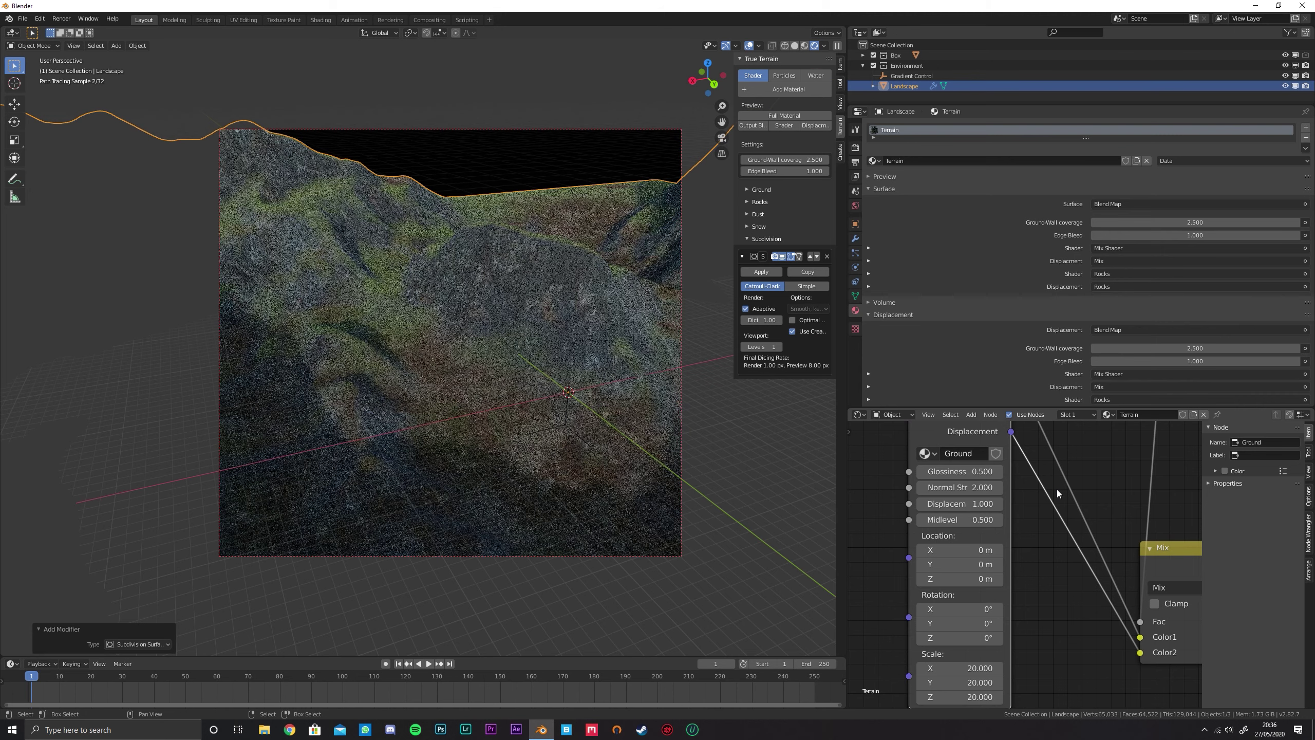
left_click(969, 503)
type("1.0")
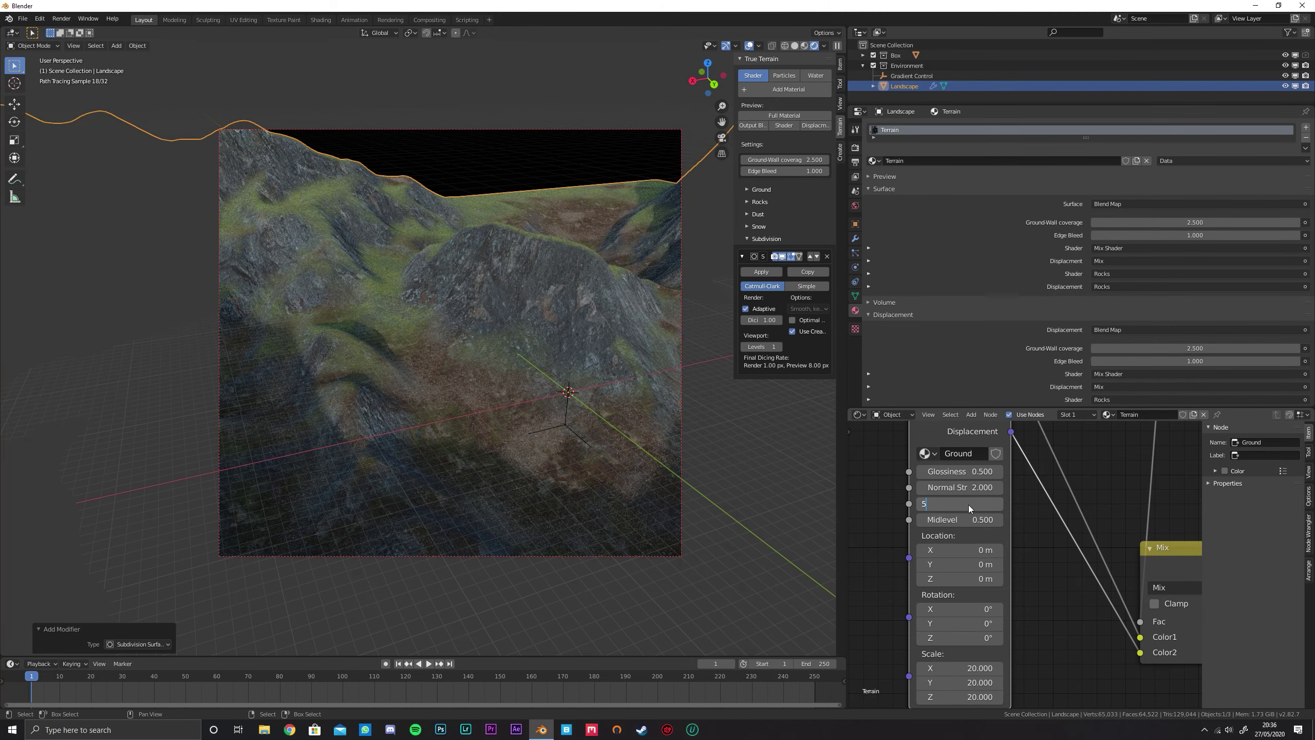
key("Return")
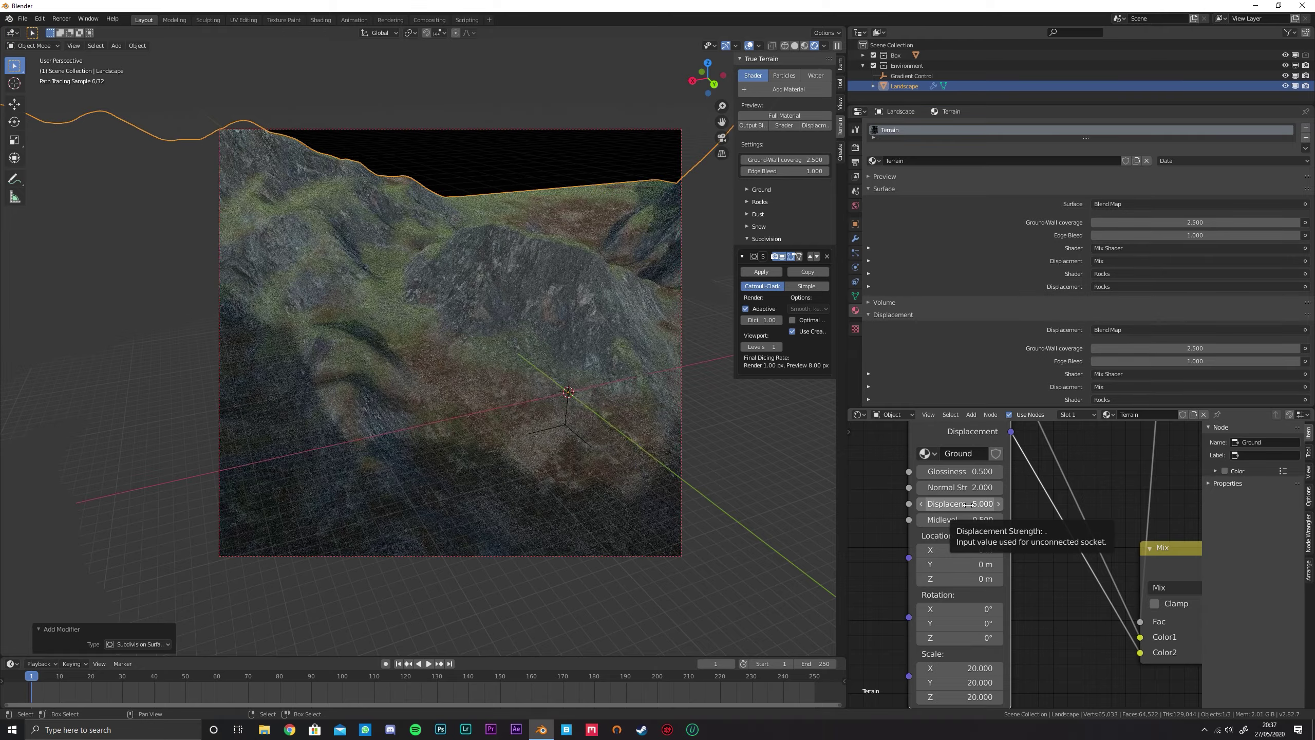
Collapse the Ground node, expand the Ground.001 node, and set its Displacement Strength to 5
middle_click_drag(414, 334, 456, 185, "shift")
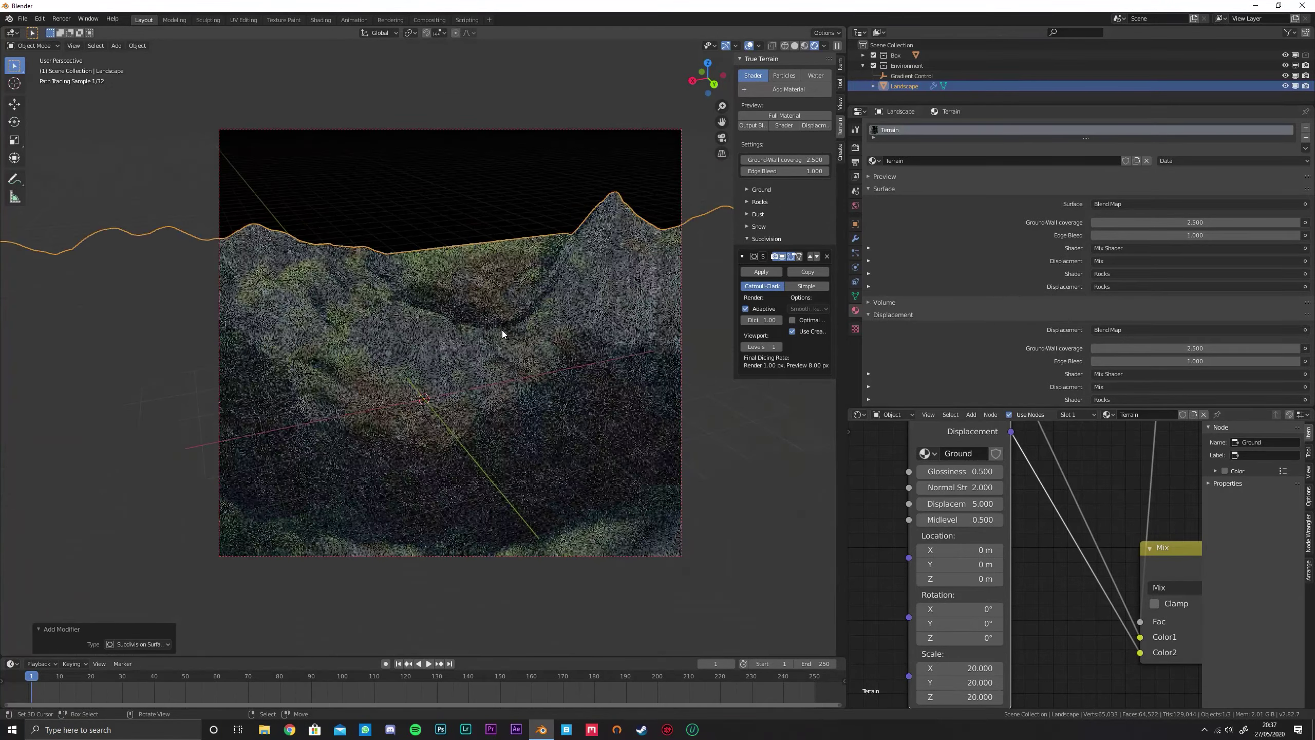
scroll(975, 492, "down", 2)
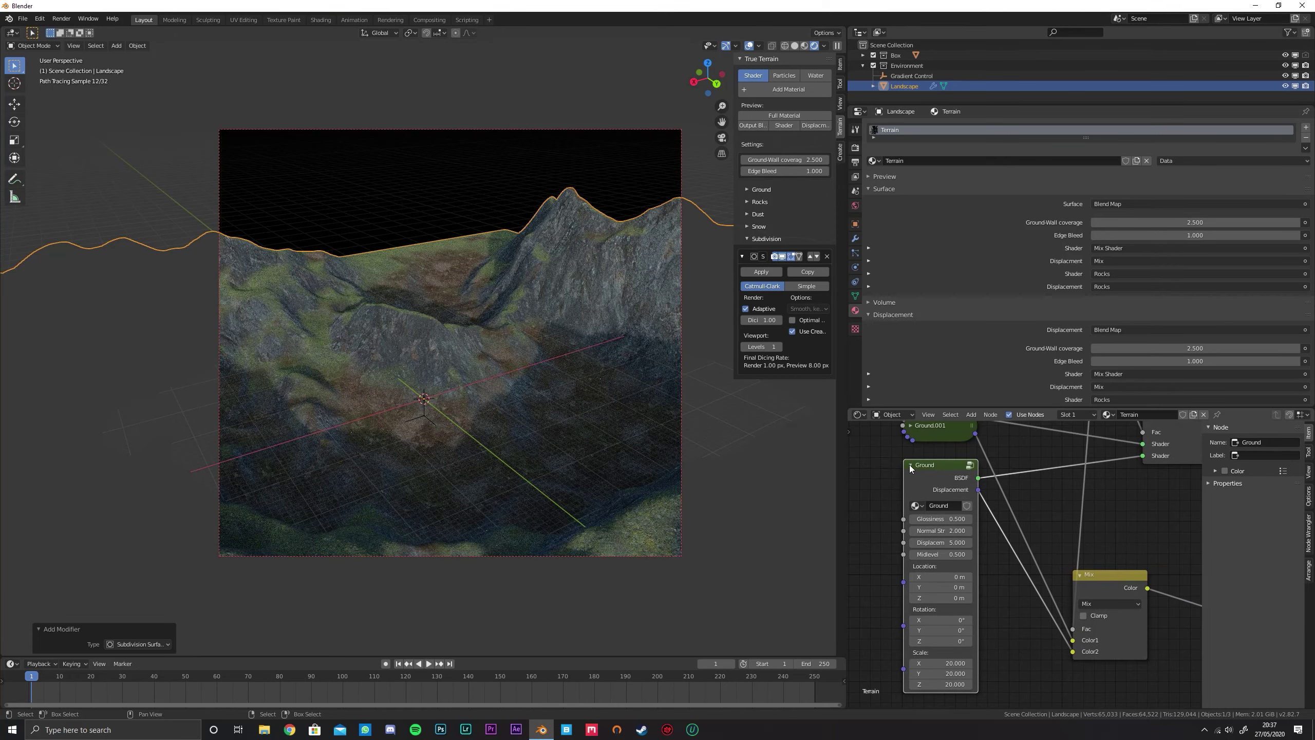
left_click(911, 465)
middle_click_drag(912, 468, 935, 523)
left_click(933, 483)
middle_click_drag(1009, 658, 1037, 560)
scroll(998, 580, "up", 2)
scroll(1032, 523, "up", 1)
middle_click_drag(1028, 513, 1051, 608)
left_click(976, 510)
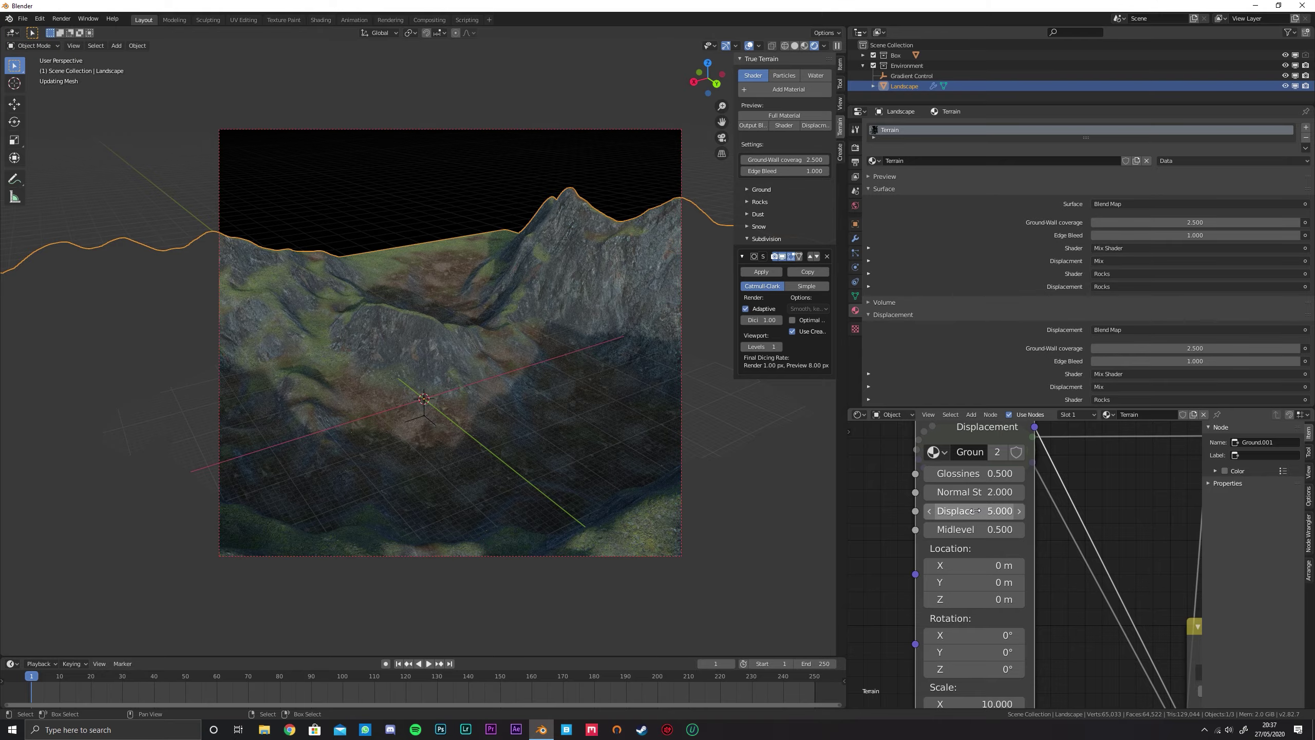
Try a Displacement Strength of 10 on the Ground.001 node and settle on 15
mouse_move(560, 381)
middle_mouse_down()
mouse_move(547, 304)
mouse_move(452, 323)
mouse_move(514, 317)
mouse_move(431, 403)
mouse_move(547, 279)
mouse_move(521, 280)
mouse_move(473, 323)
mouse_move(501, 322)
mouse_move(489, 322)
middle_mouse_up()
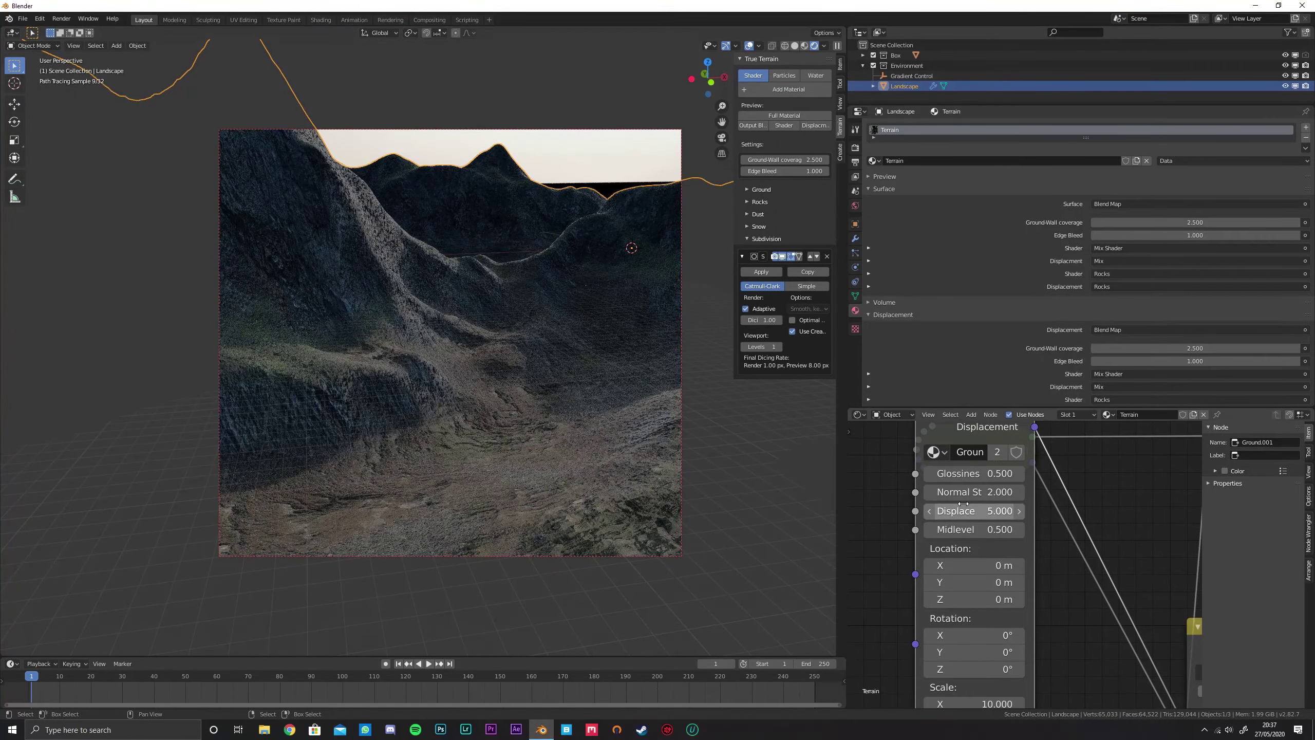
left_click(979, 512)
type("10")
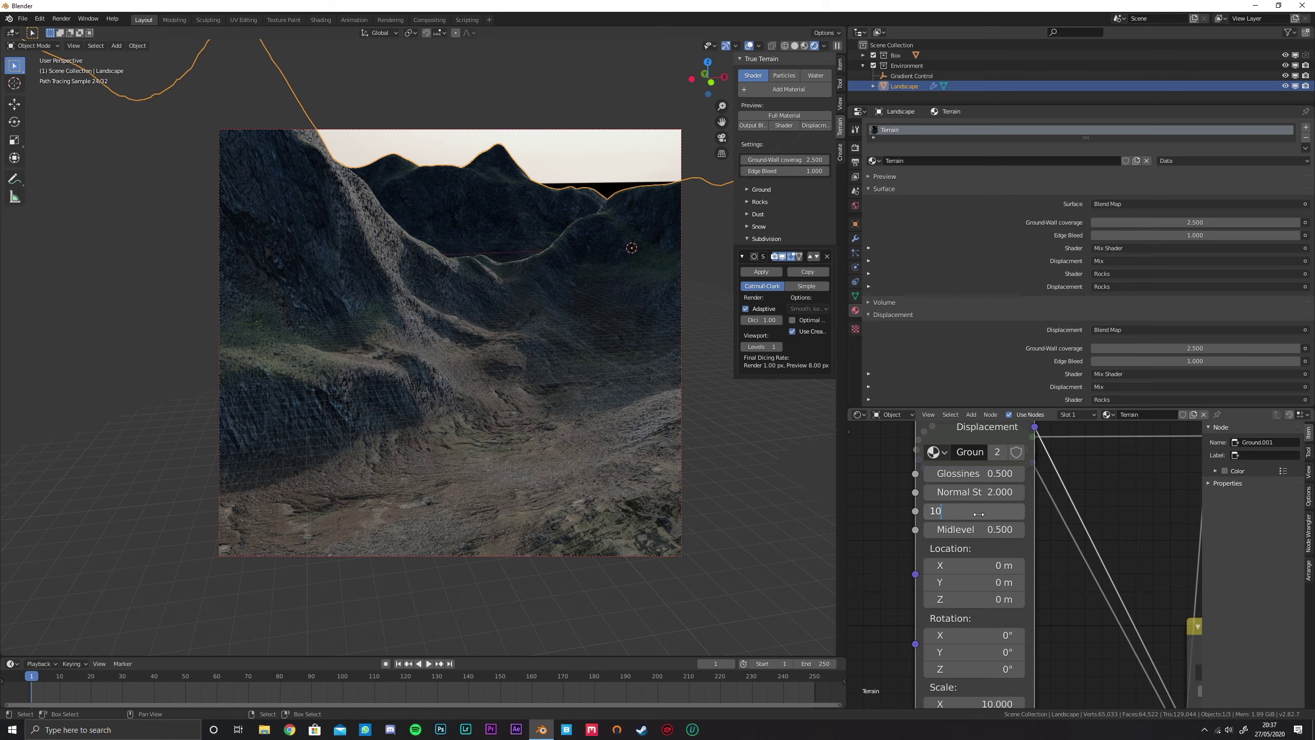
key("Return")
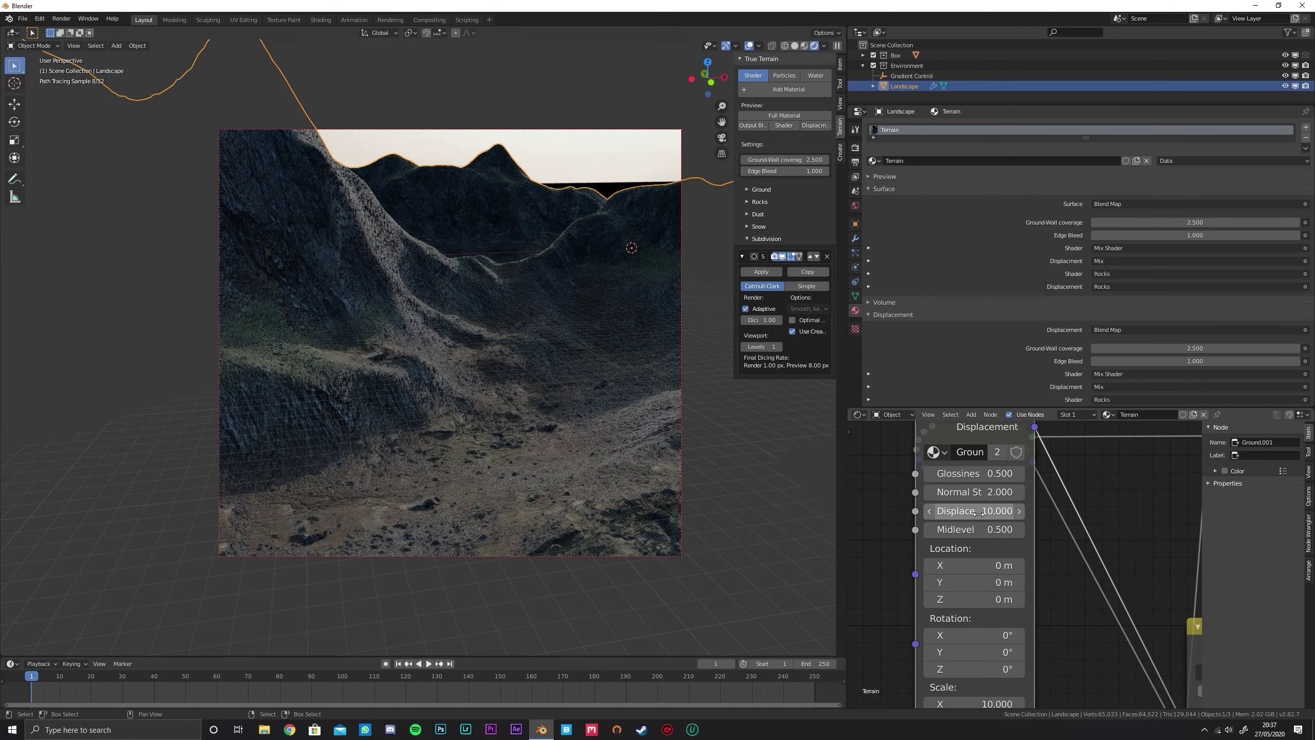
left_click(980, 511)
type("15")
key("Return")
Examine the displaced ground materials across the landscape from several distances and angles
scroll(529, 385, "down", 3)
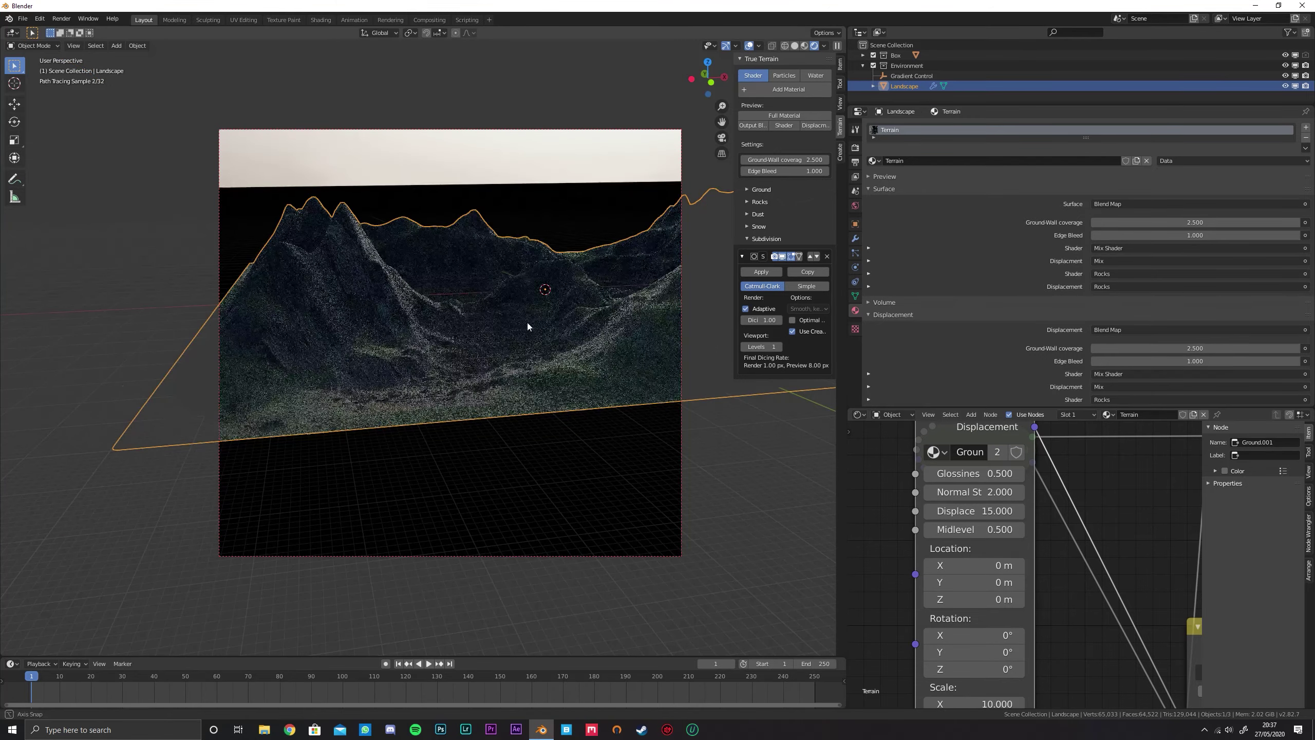
middle_click_drag(531, 320, 469, 362)
scroll(553, 329, "up", 3)
mouse_move(542, 320)
middle_mouse_down()
mouse_move(581, 322)
mouse_move(518, 313)
mouse_move(516, 280)
mouse_move(411, 357)
mouse_move(475, 305)
mouse_move(526, 308)
mouse_move(508, 308)
mouse_move(520, 286)
middle_mouse_up()
scroll(1081, 529, "down", 3)
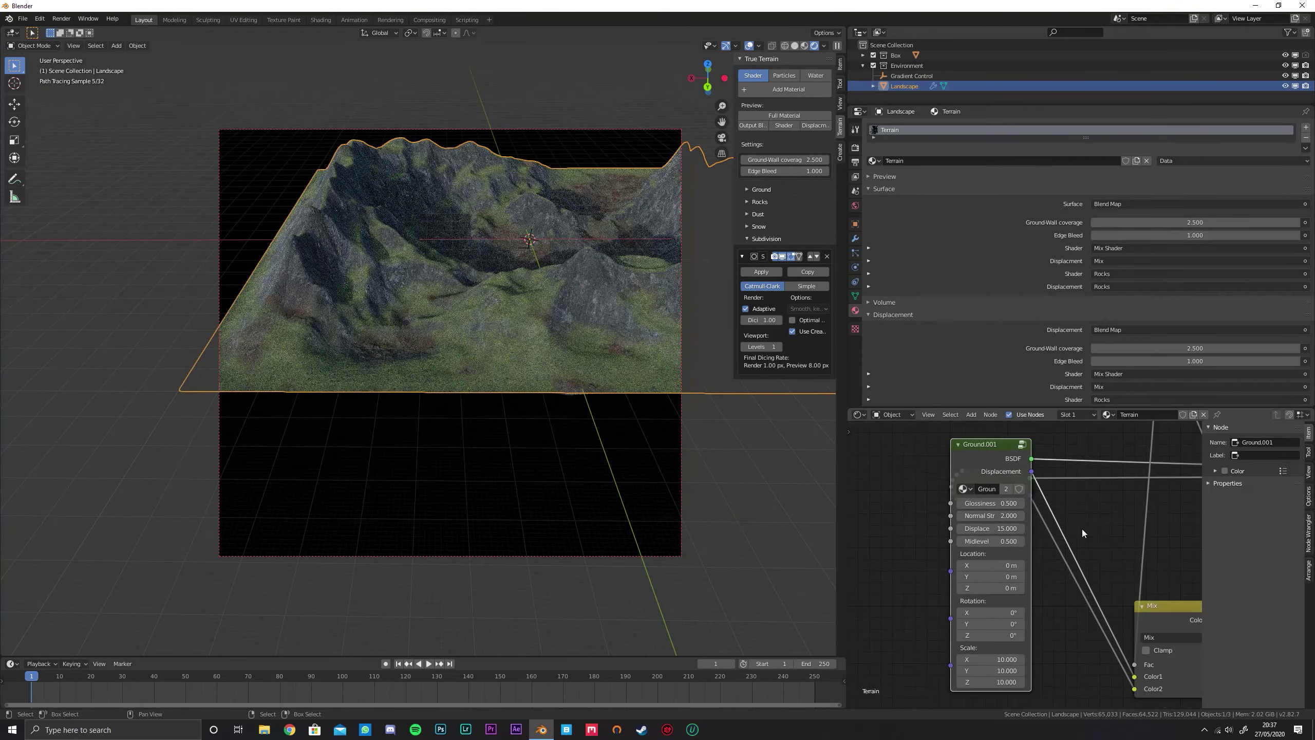
scroll(1082, 529, "down", 2)
middle_click_drag(999, 482, 1025, 538)
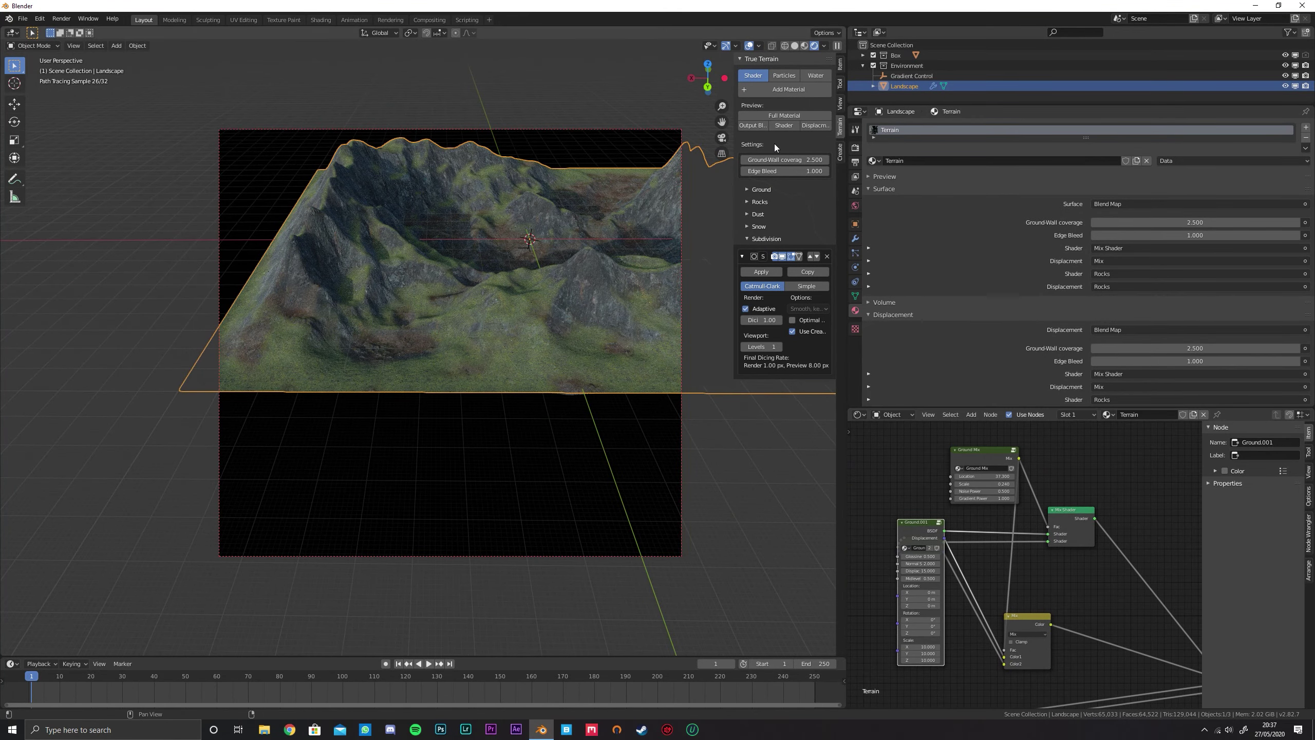
Copy the Rocks.001 group node from the Material Box's Terrain 2 material
middle_click_drag(583, 159, 624, 146)
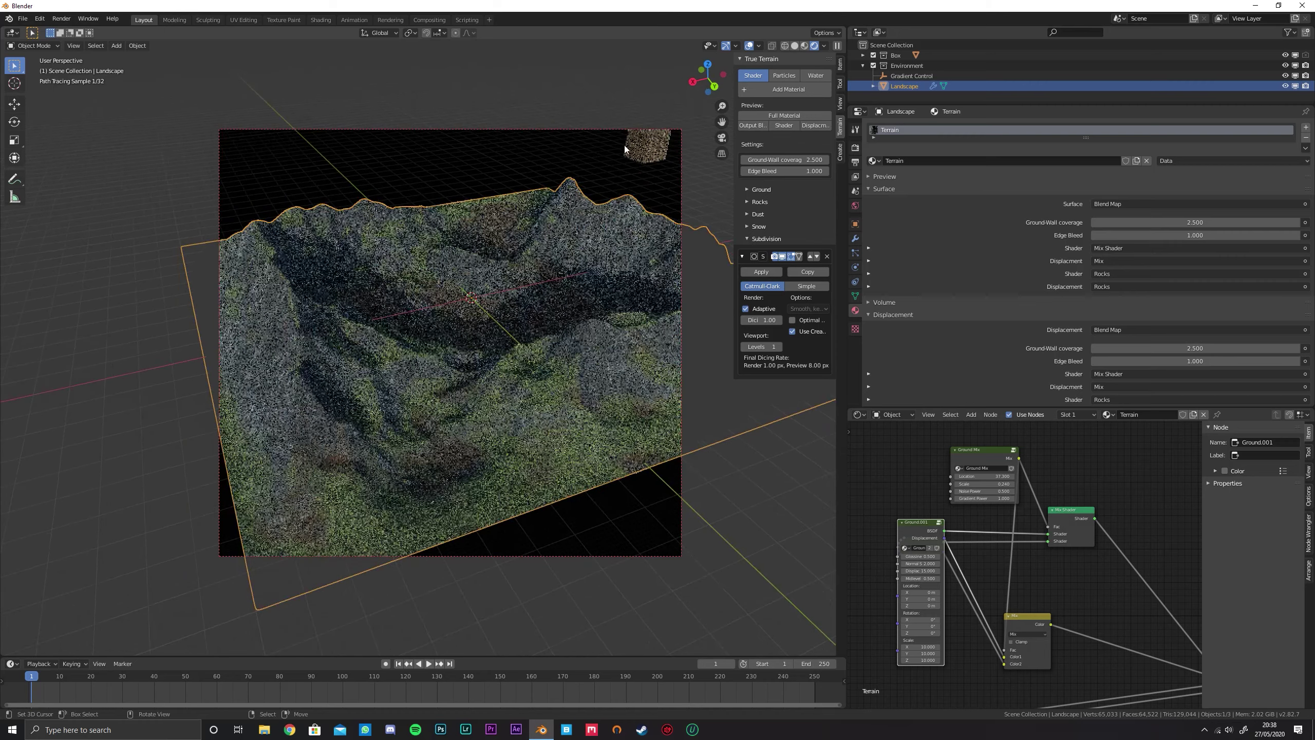
left_click(641, 145)
middle_click_drag(929, 564, 1129, 436)
middle_click_drag(995, 617, 946, 488)
scroll(946, 488, "up", 1)
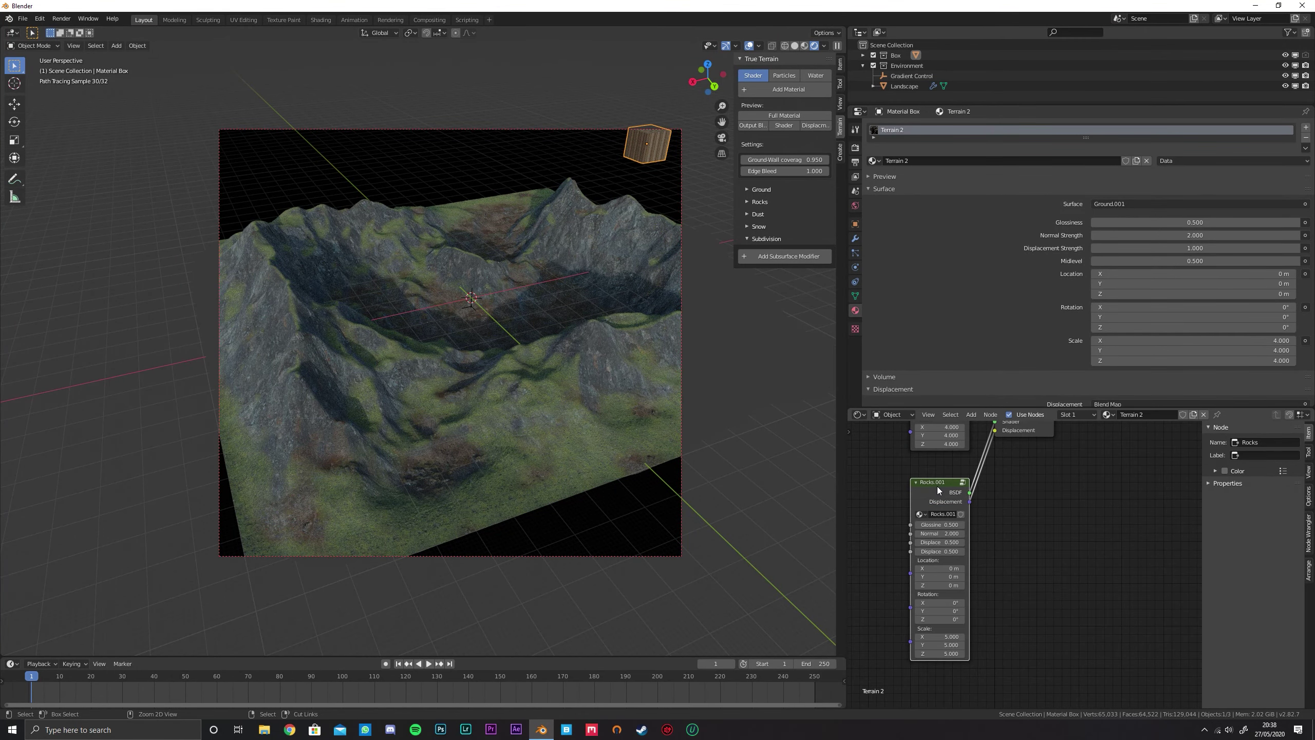
Paste the copied rocks node into the landscape's Terrain material and place it directly below the Rocks node
left_click(649, 267)
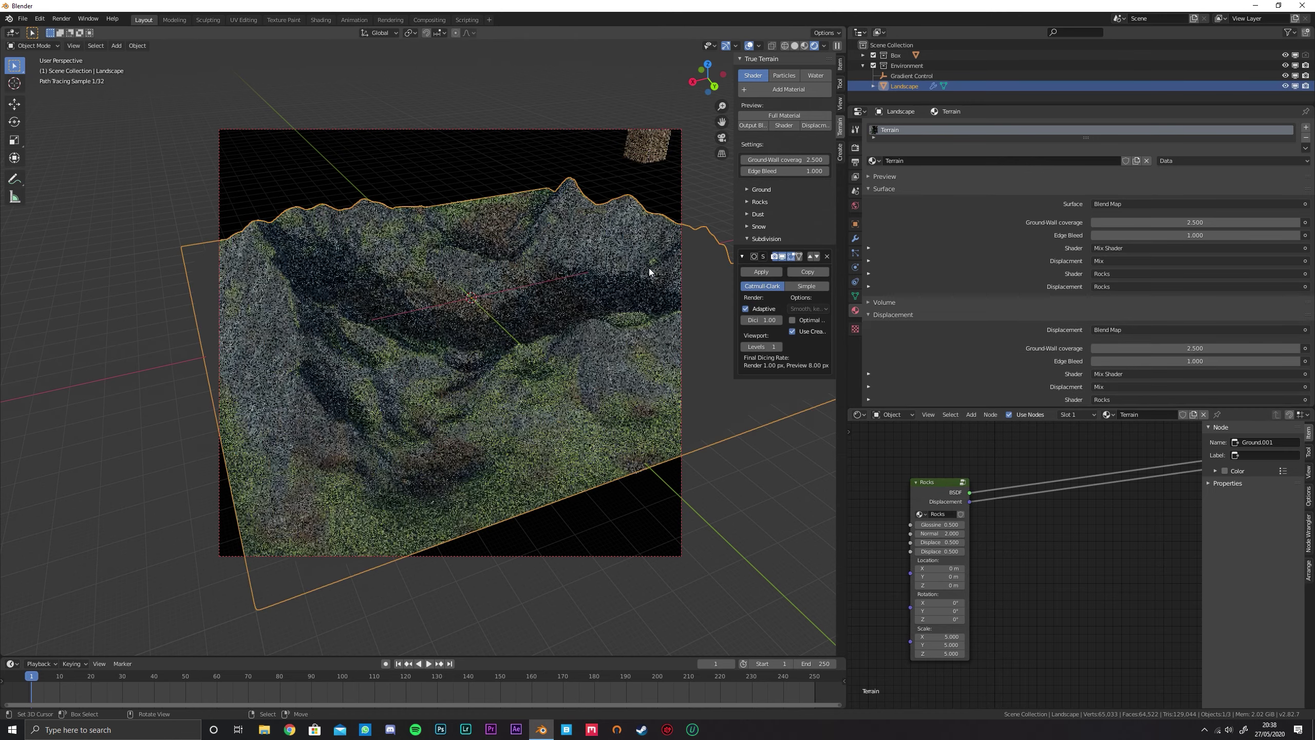
middle_click_drag(1007, 521, 968, 505)
left_click_drag(920, 510, 1094, 491)
middle_click_drag(1046, 485, 934, 435)
left_click(1068, 567)
middle_click_drag(1050, 558, 1271, 589)
scroll(1050, 558, "down", 3)
middle_click_drag(1143, 532, 921, 597)
key("g")
left_click(1097, 595)
scroll(1051, 562, "up", 5)
middle_click_drag(1055, 528, 1082, 511)
scroll(1053, 539, "up", 3)
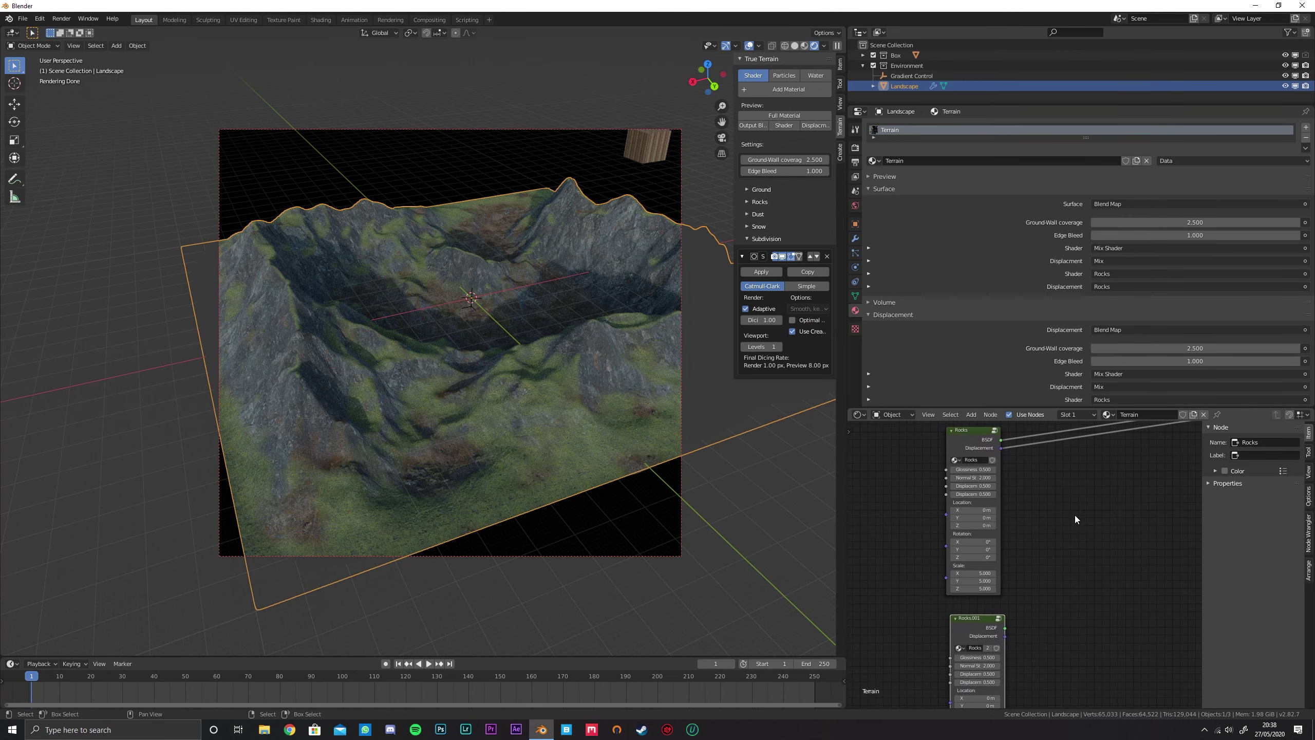
middle_click_drag(1051, 578, 1017, 581)
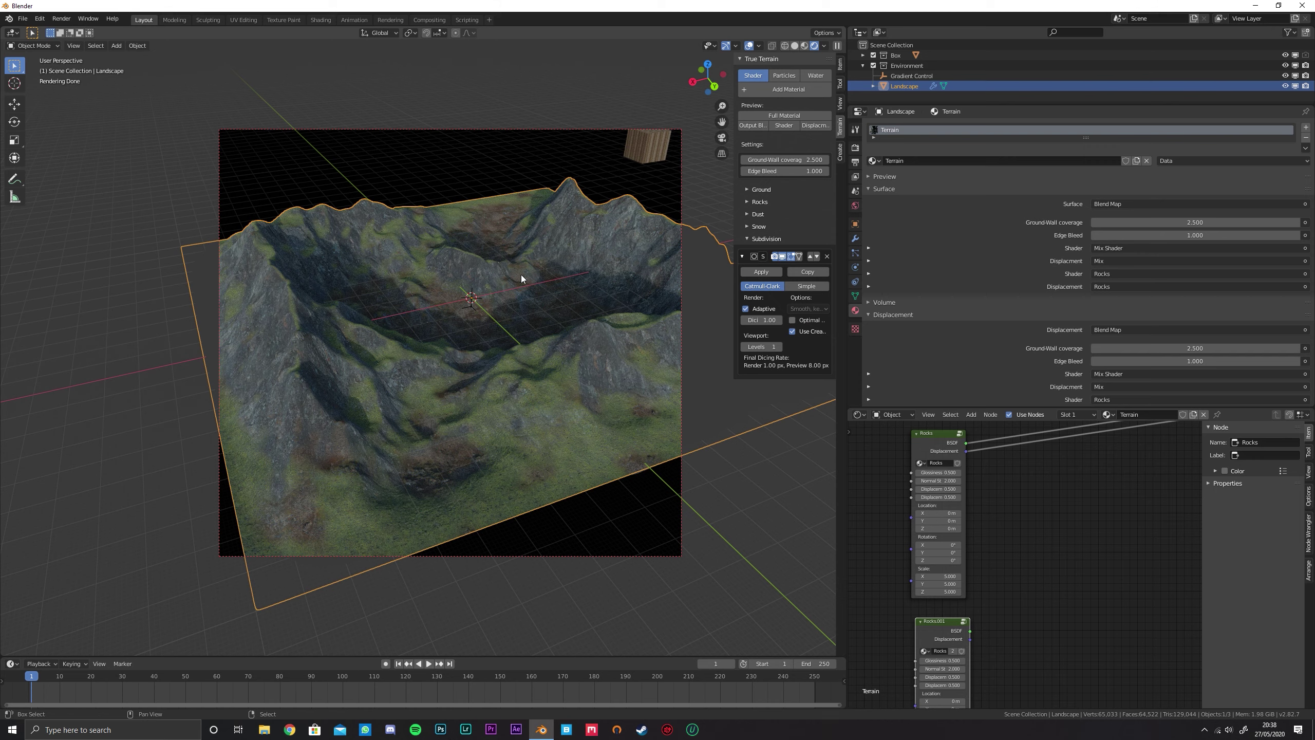
Add a Plain Axes empty to the scene
key("shift+a")
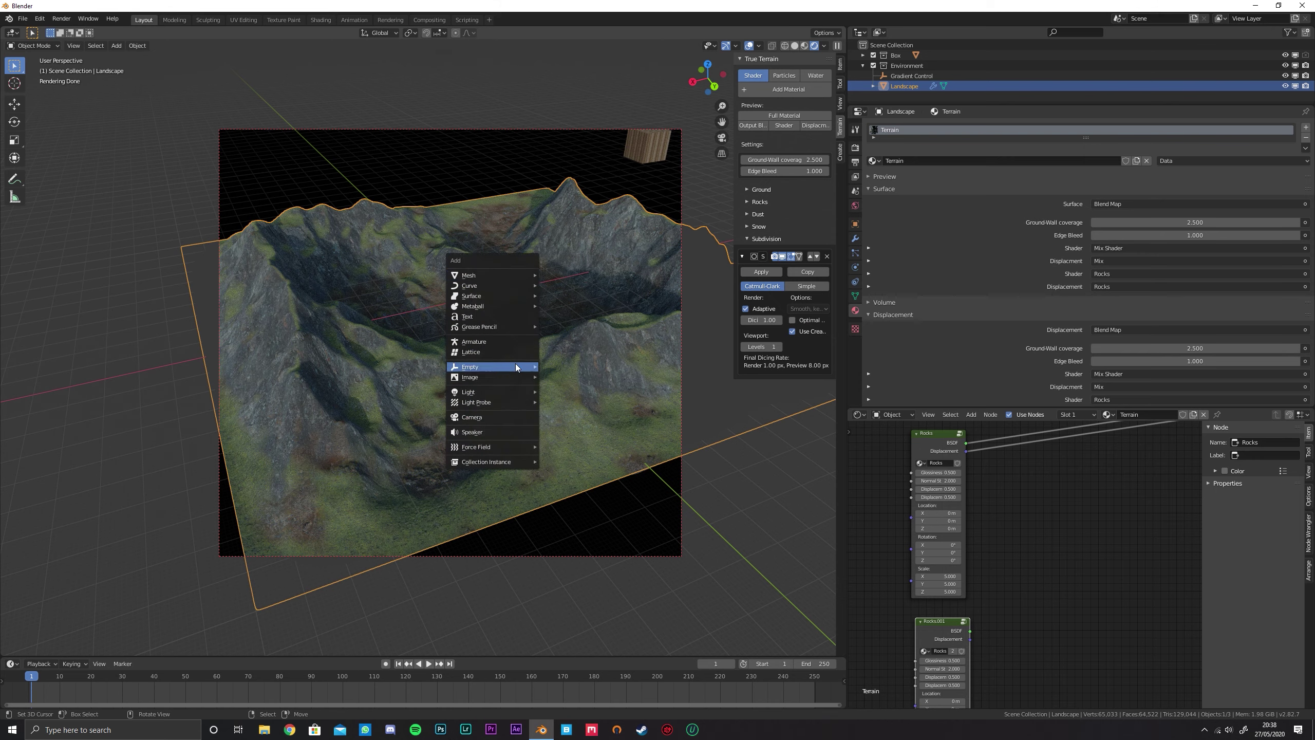
mouse_move(515, 365)
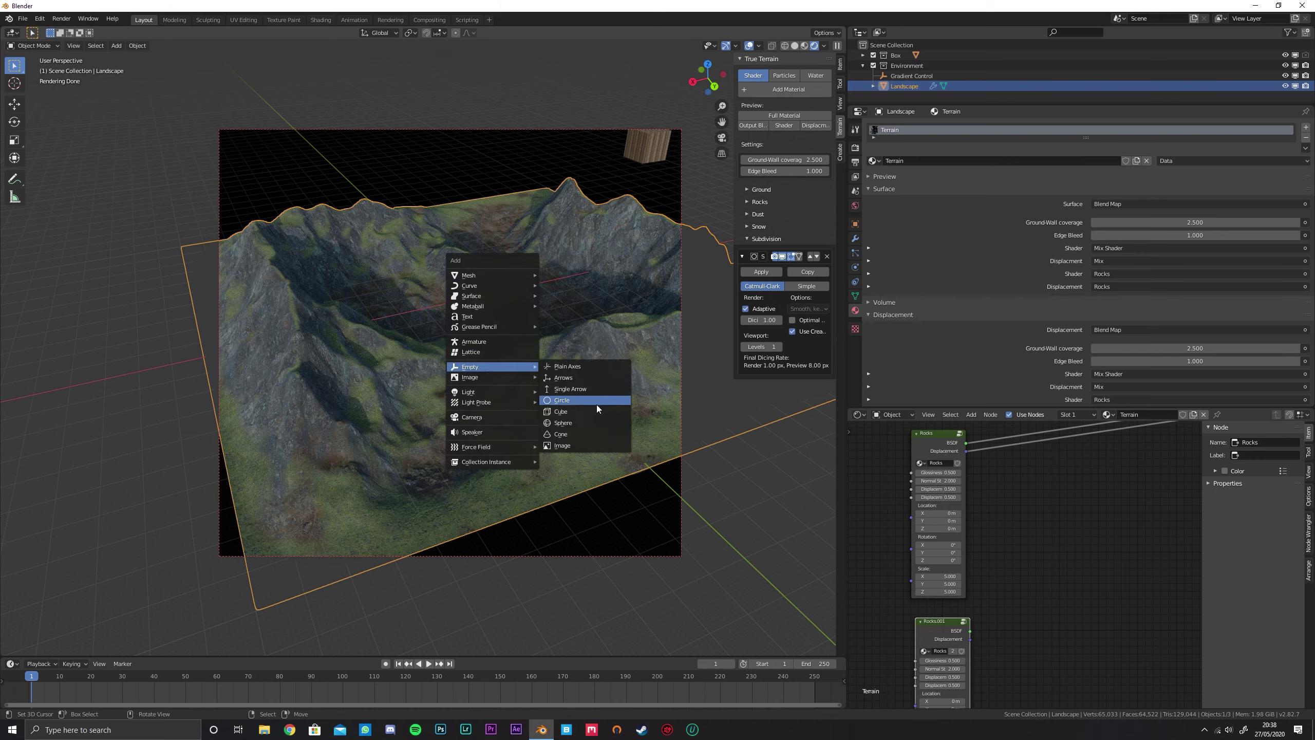
left_click(597, 369)
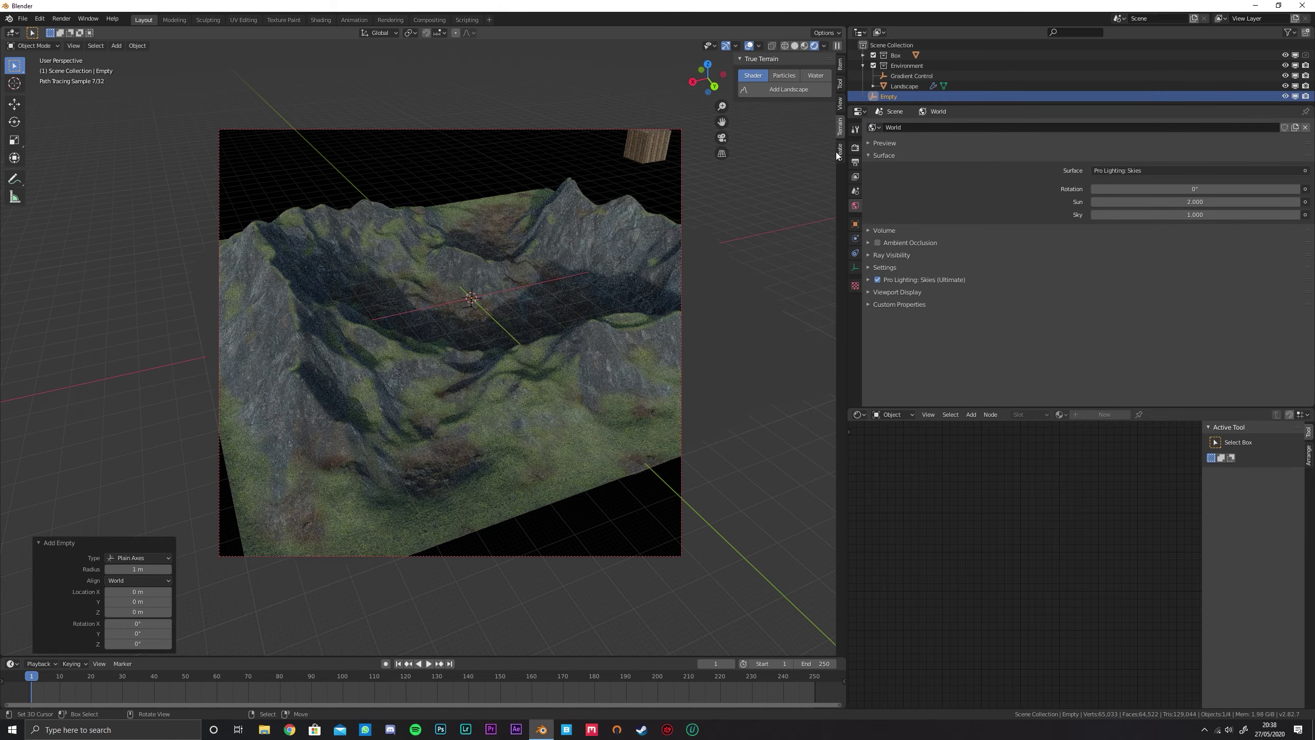
Rename the new empty as Gradient Control Rock and move it into the Environment collection
double_click(889, 96)
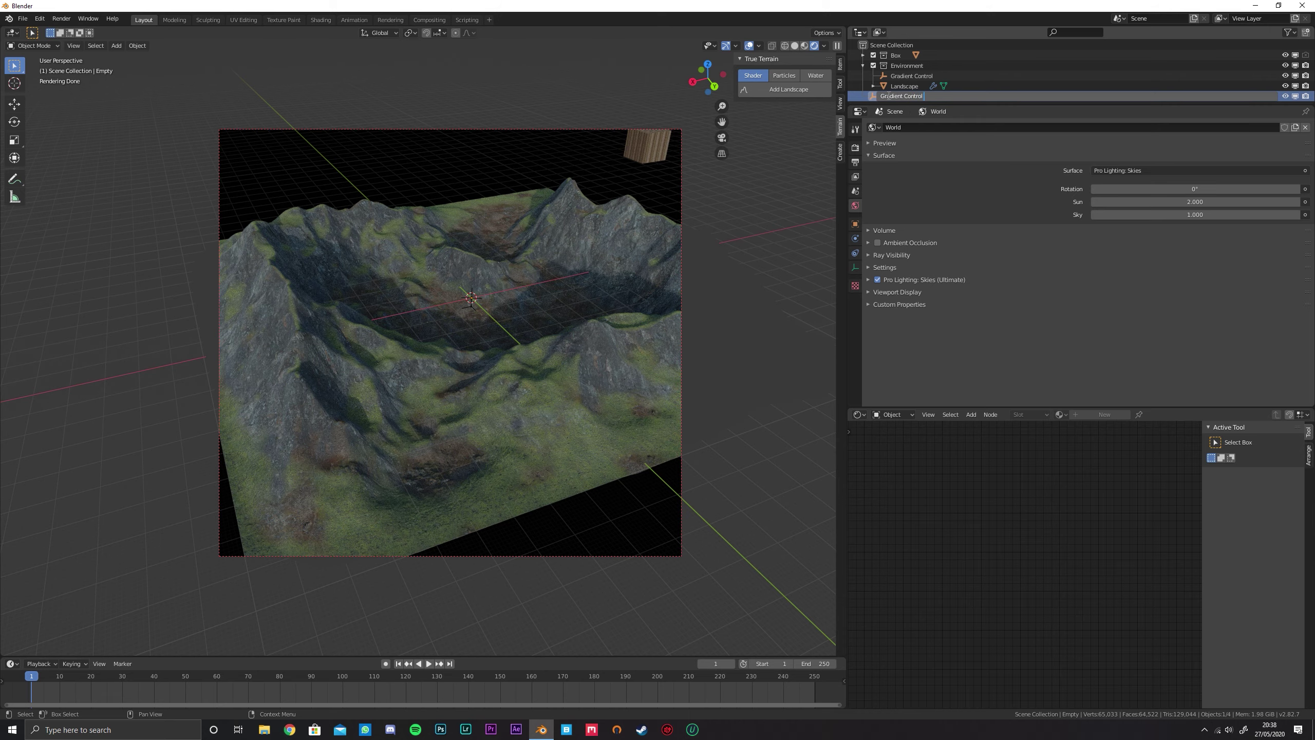
type("ck")
key("Return")
left_click_drag(904, 97, 907, 66)
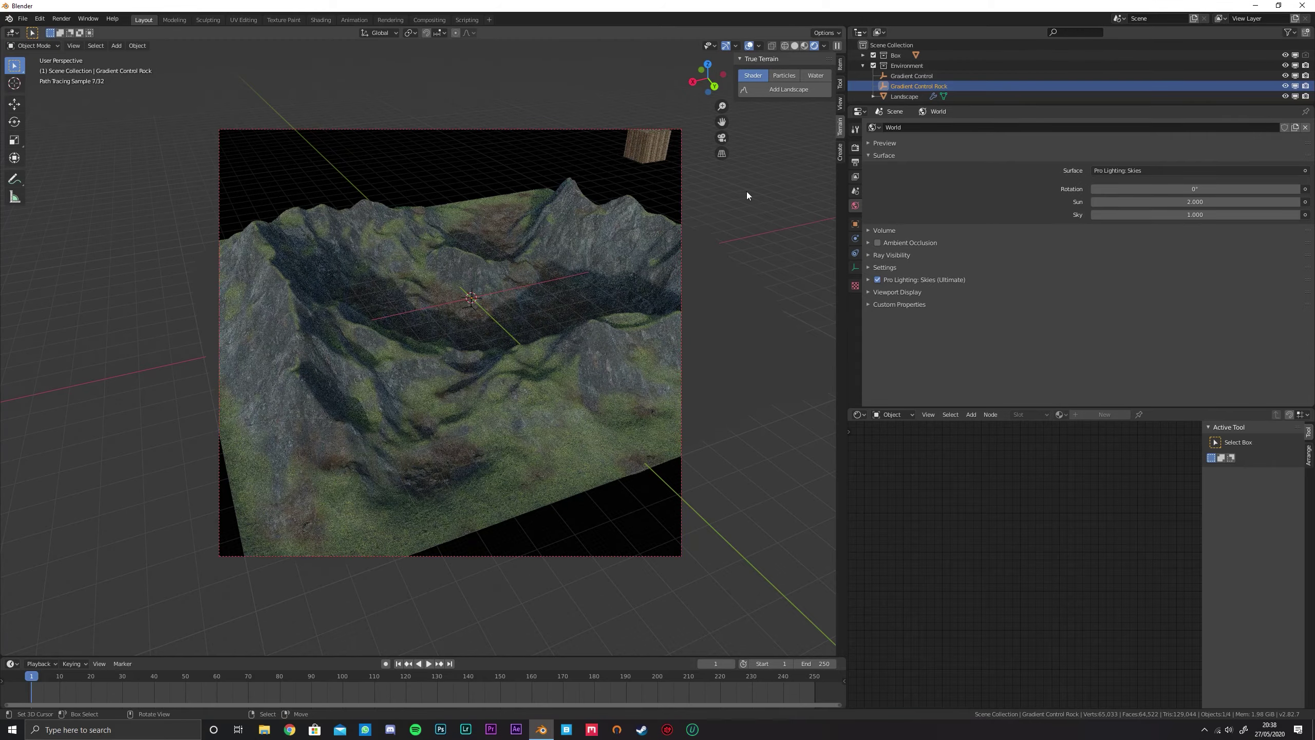
Raise the Gradient Control Rock empty about 265 m along Z and open its display type and size settings
key("g")
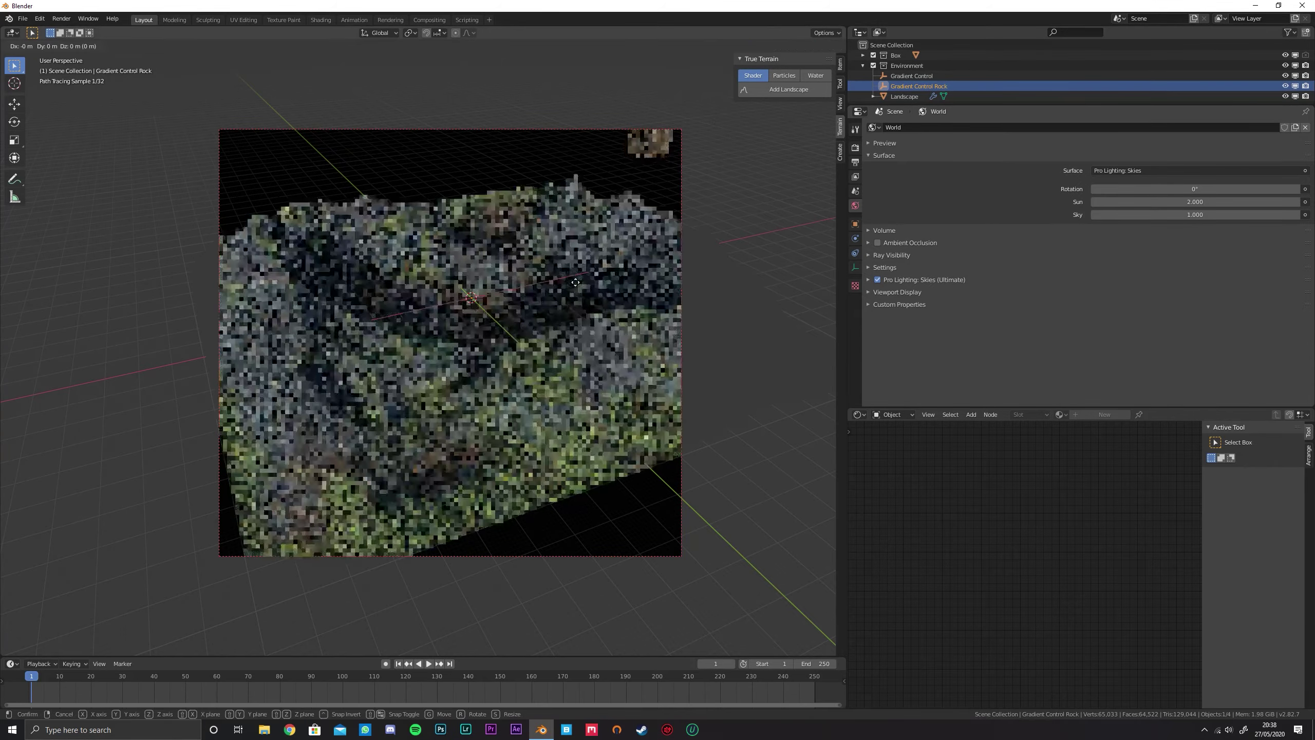
key("z")
left_click(579, 219)
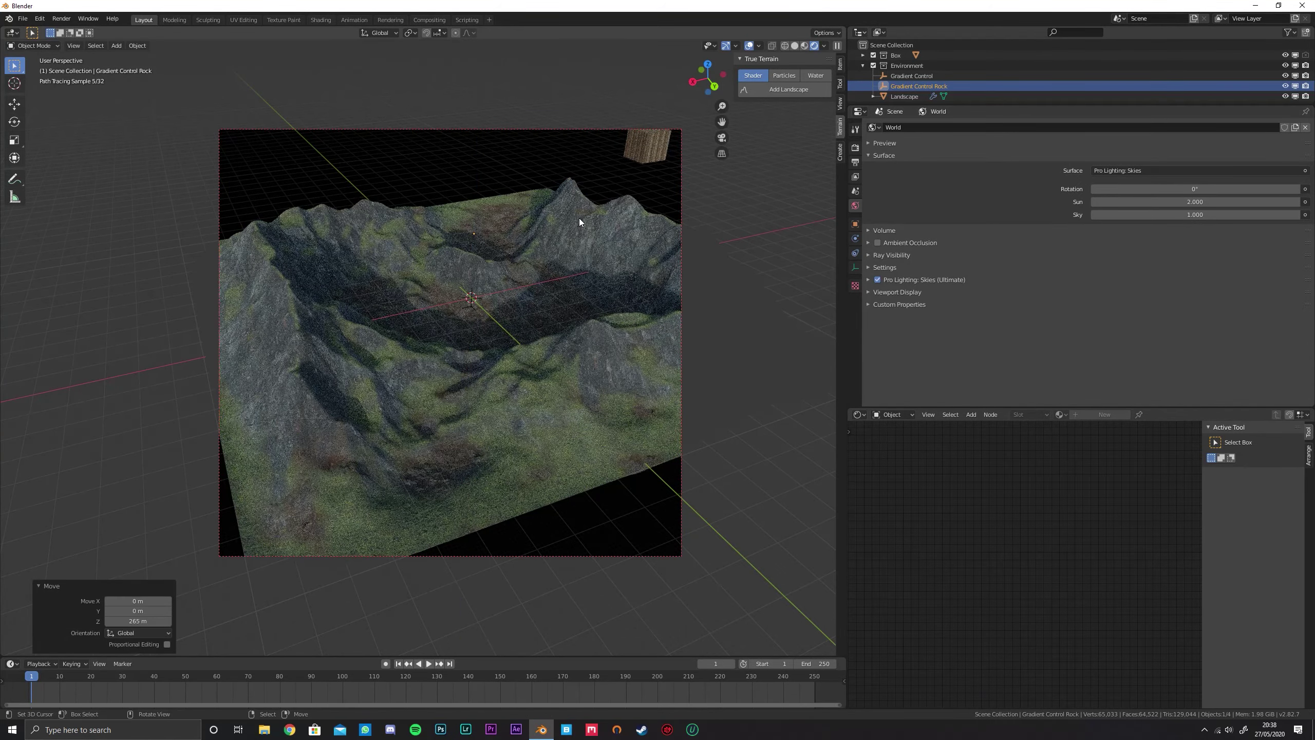
left_click(855, 267)
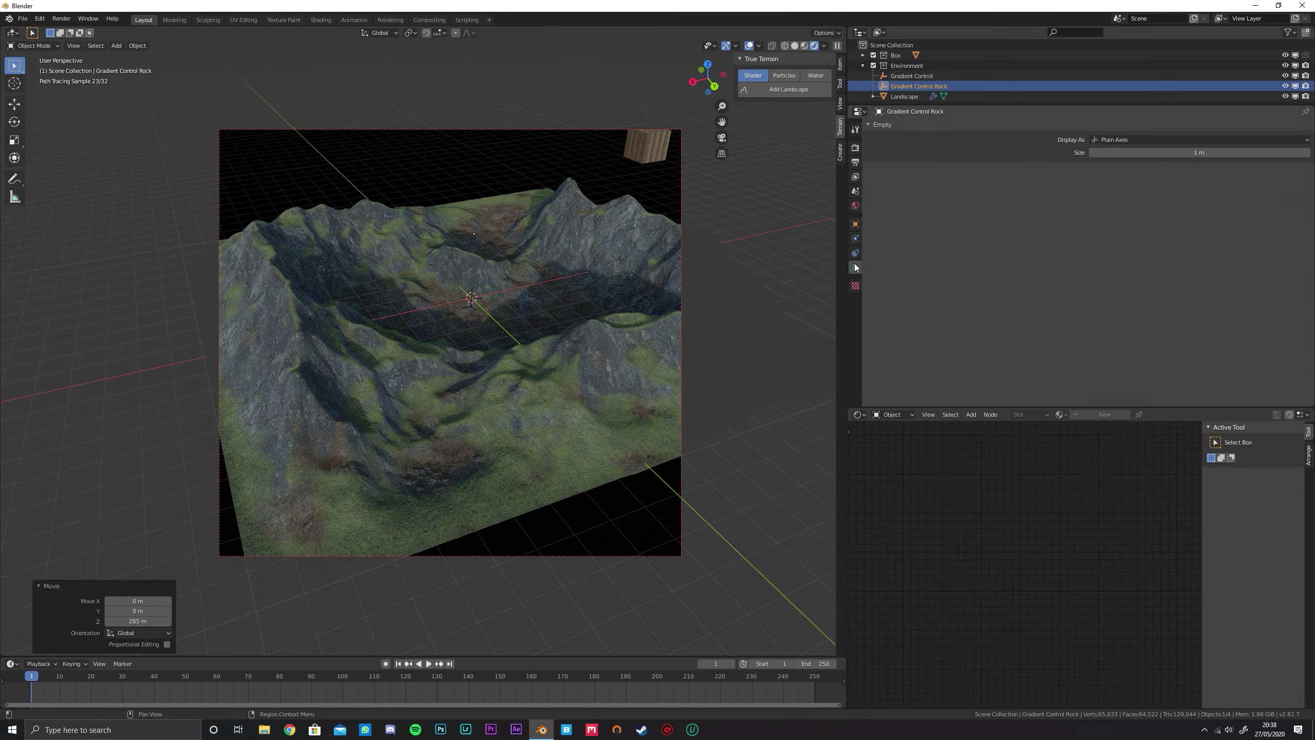
Increase the Gradient Control Rock empty's display size to 89 m
left_click_drag(1199, 153, 1279, 152)
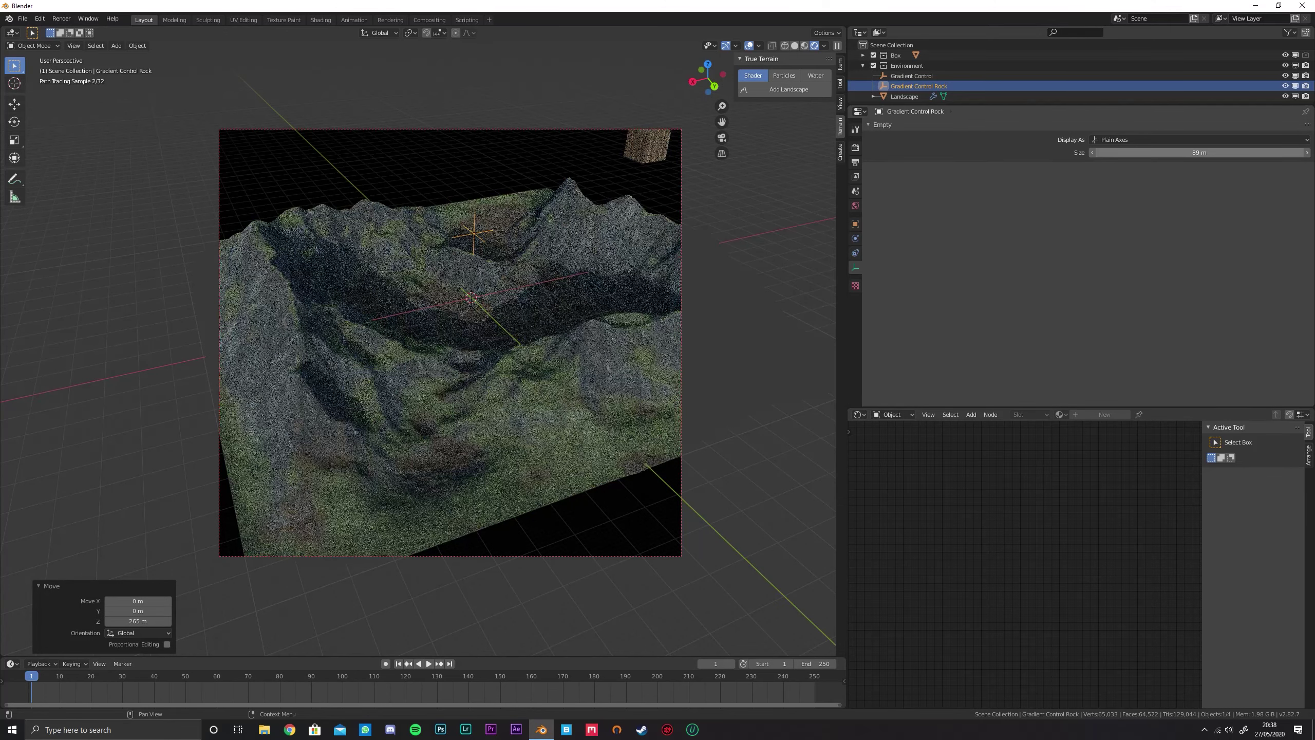
Add a Gradient Texture beside the Rocks nodes in the landscape's Terrain material and preview it on the terrain
left_click(633, 334)
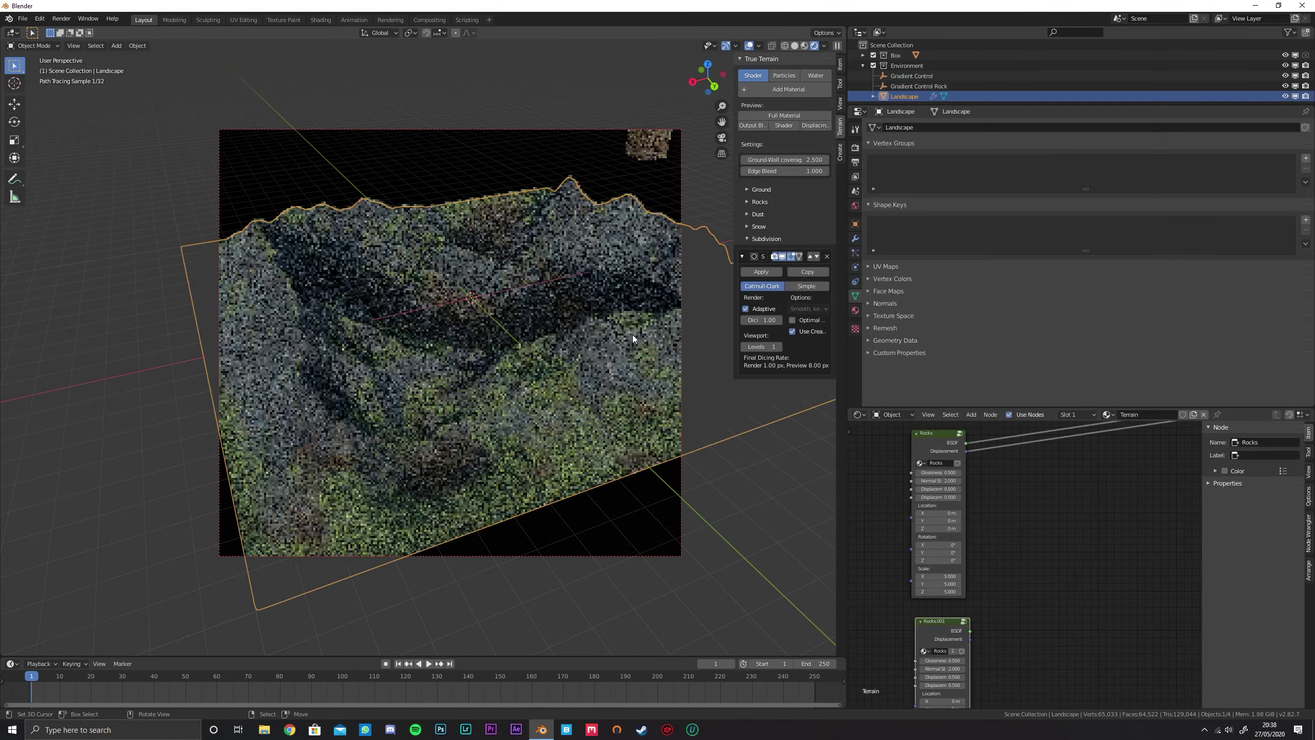
scroll(1010, 567, "down", 2)
key("shift+a")
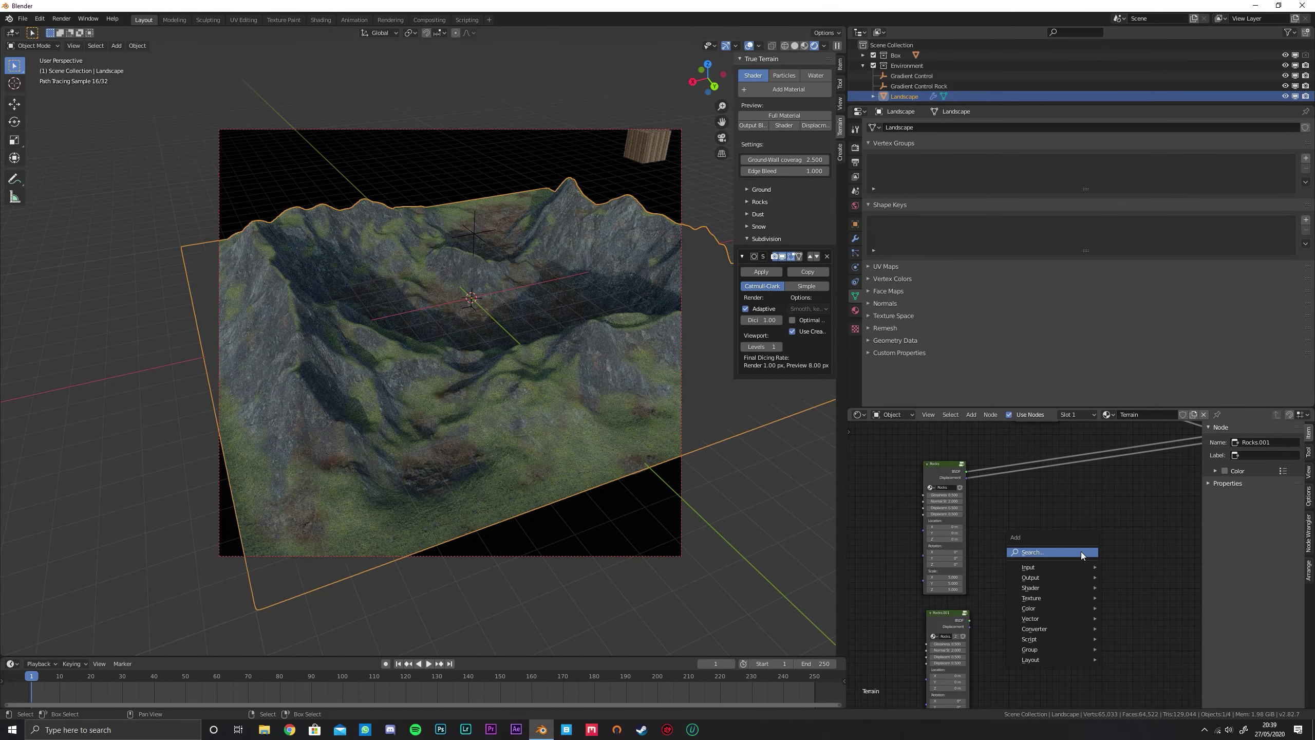
mouse_move(1064, 601)
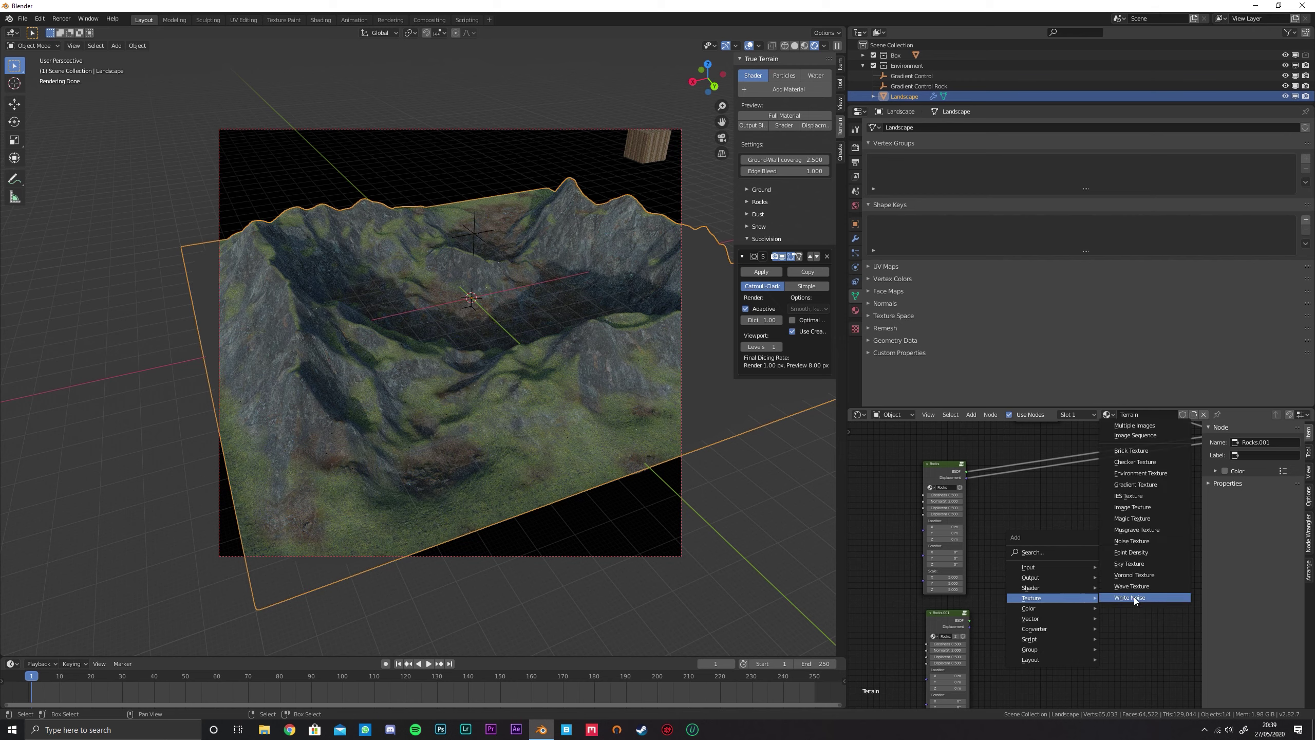
left_click(1150, 483)
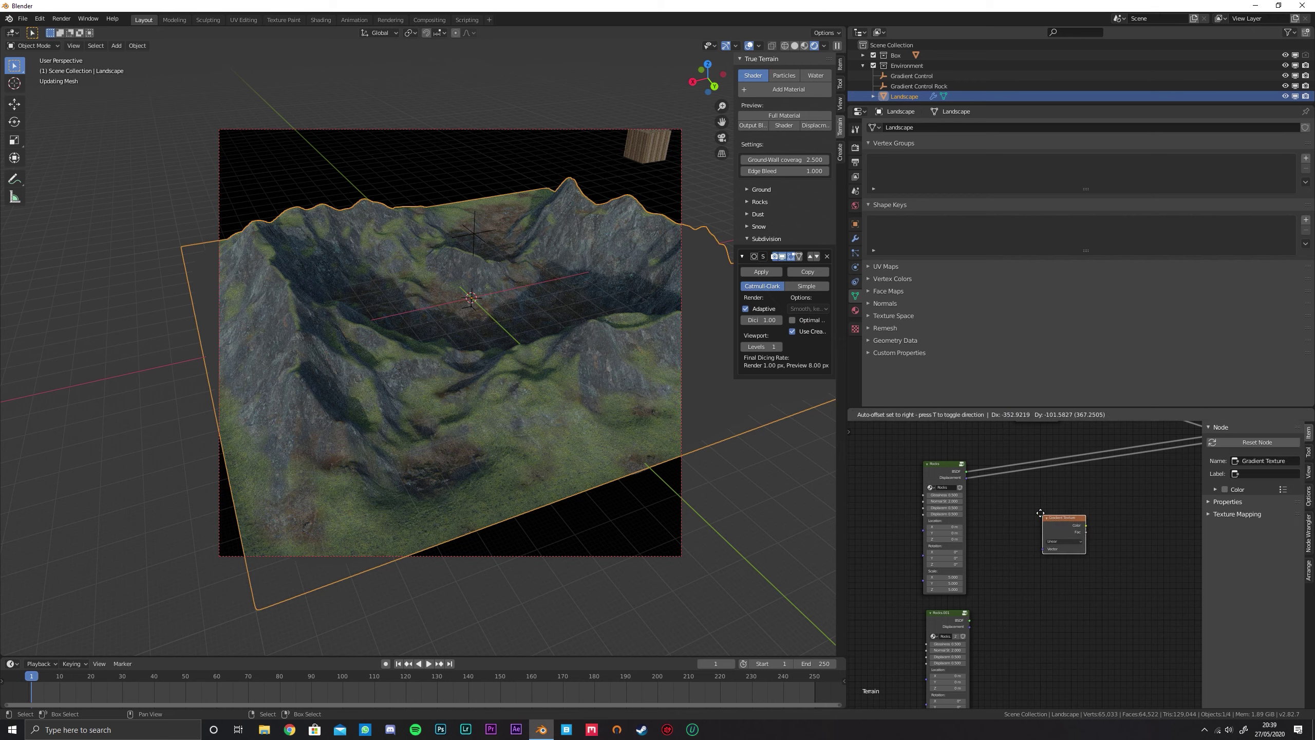
left_click(1048, 512)
scroll(1046, 510, "up", 2)
left_click(1049, 507, "ctrl+shift")
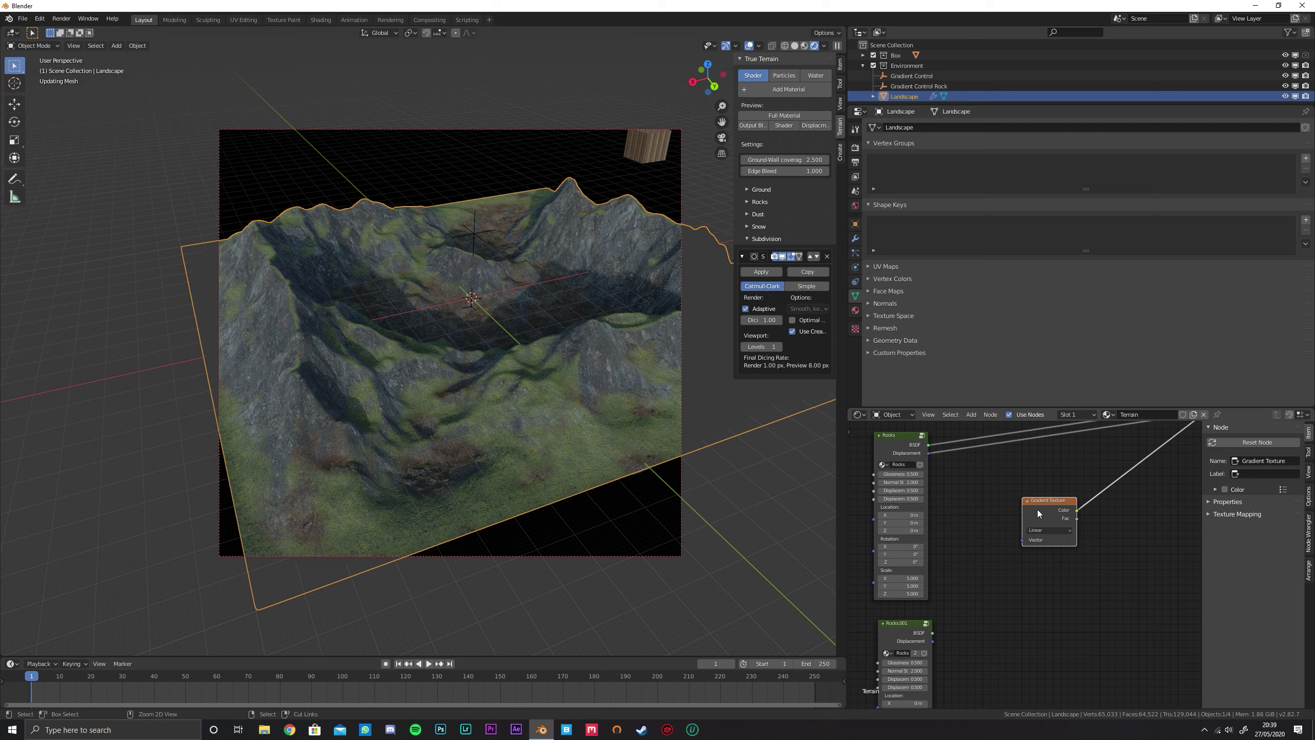
Add Texture Coordinate and Mapping nodes to the Gradient Texture and move them clear of the Rocks nodes
key("ctrl+t")
scroll(1037, 510, "down", 3)
middle_click_drag(1018, 531, 1087, 490)
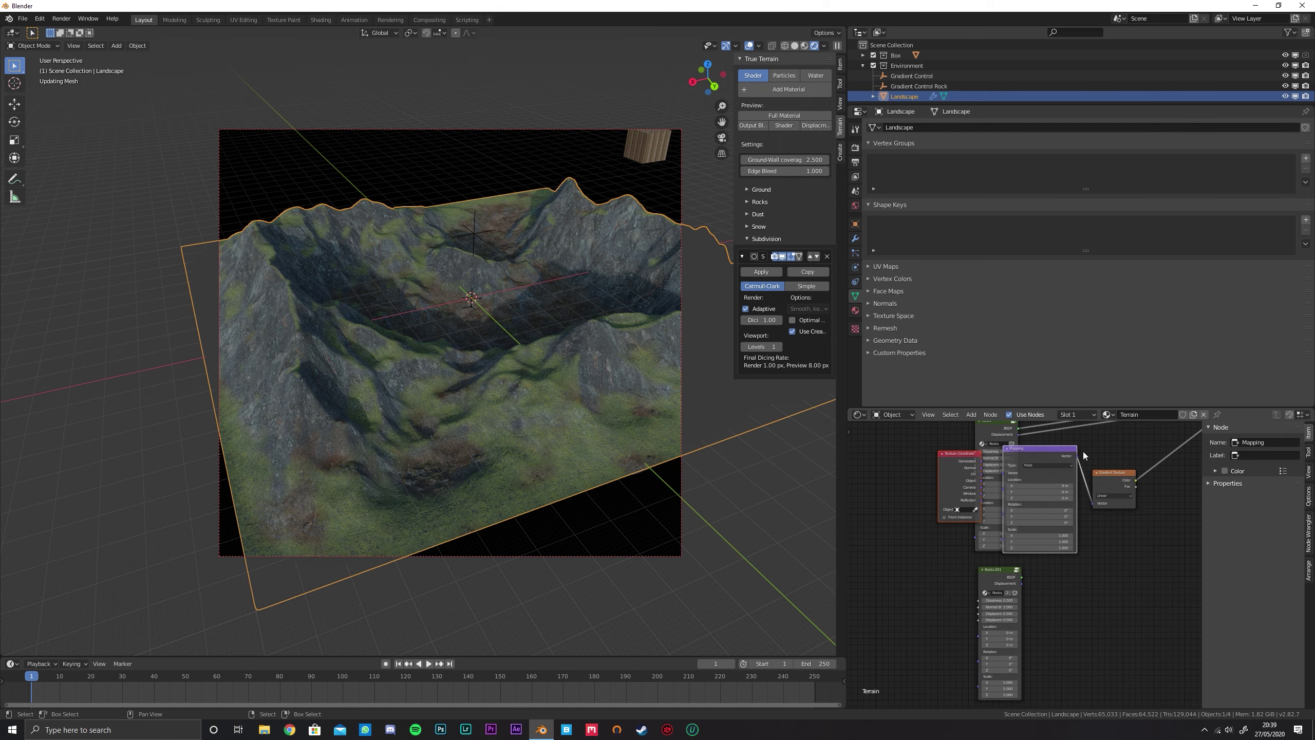
key("g")
left_click(958, 522)
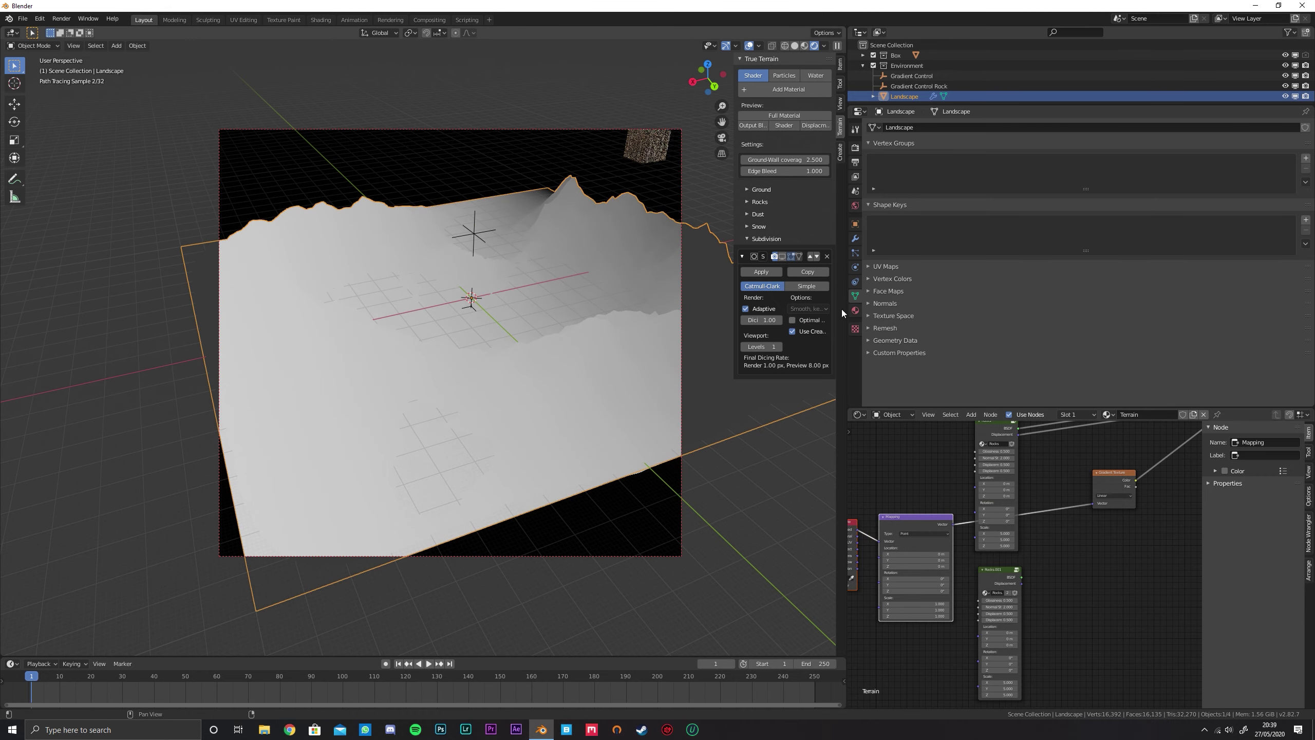
scroll(1035, 469, "down", 2)
Set the Y rotation of the gradient's Mapping node to 90°
left_click(1035, 466)
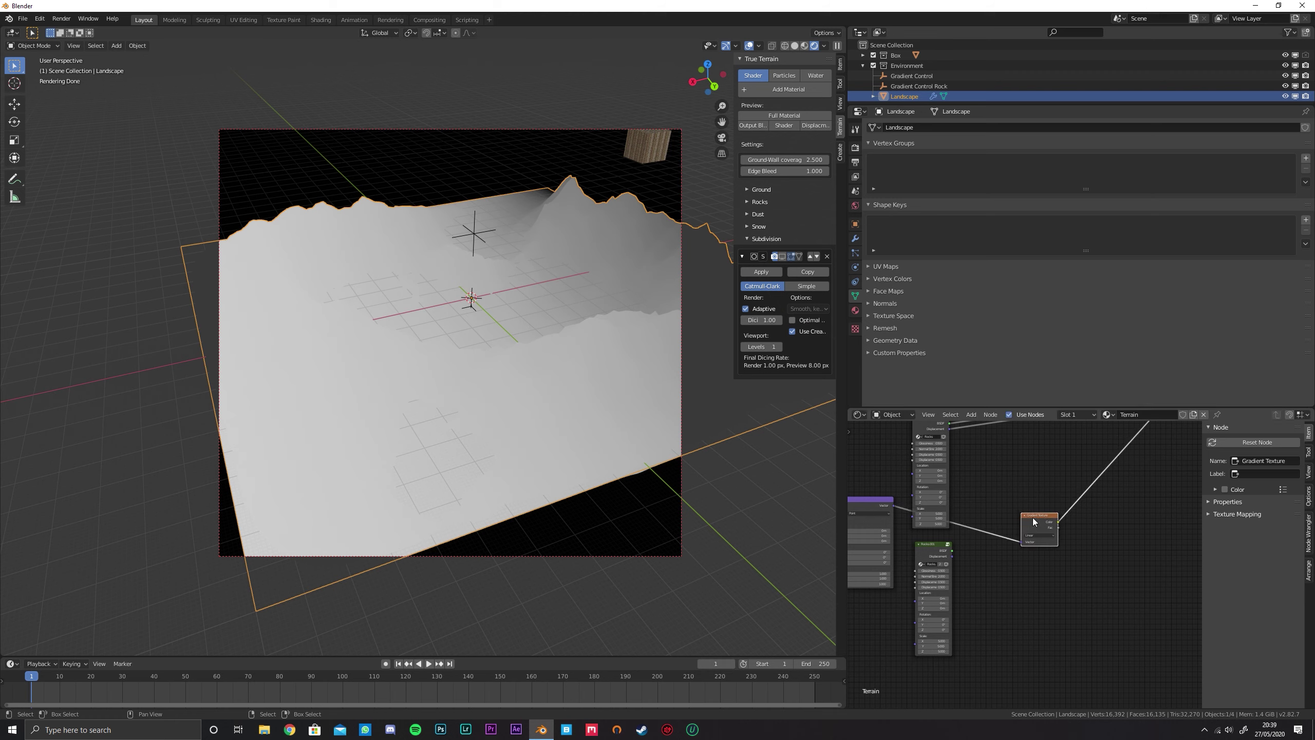
scroll(1036, 469, "up", 3)
middle_click_drag(1097, 497, 1054, 496)
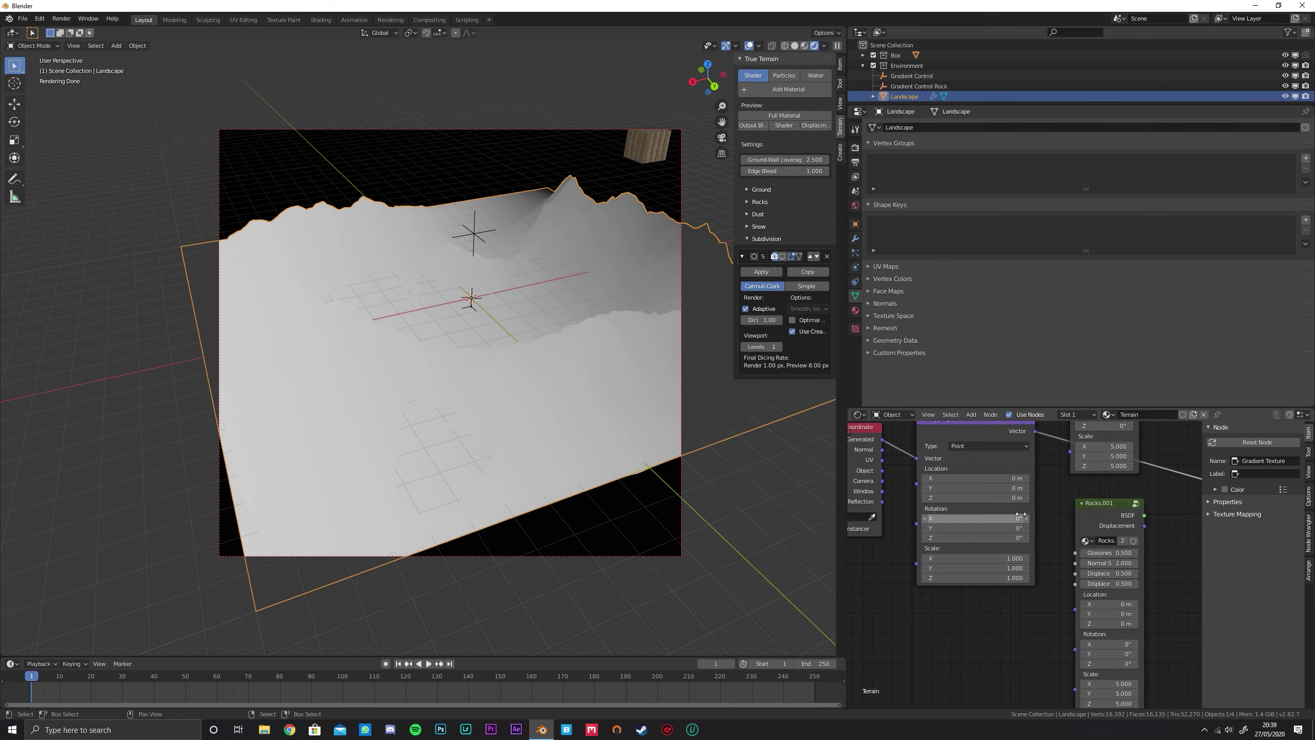
key("Return")
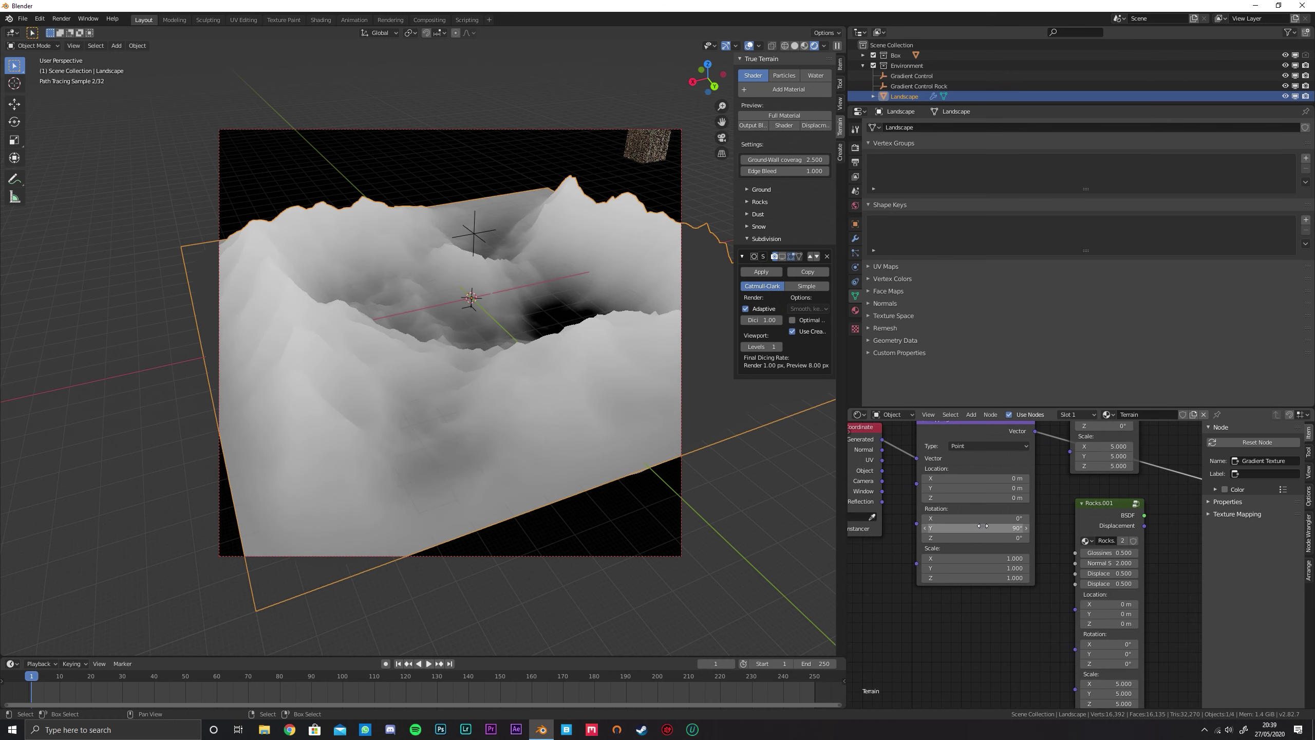
Feed the gradient's Mapping from the Object coordinate and set Gradient Control Rock as the reference object
middle_click_drag(927, 487, 1044, 509)
left_click_drag(997, 493, 1032, 481)
left_click(973, 539)
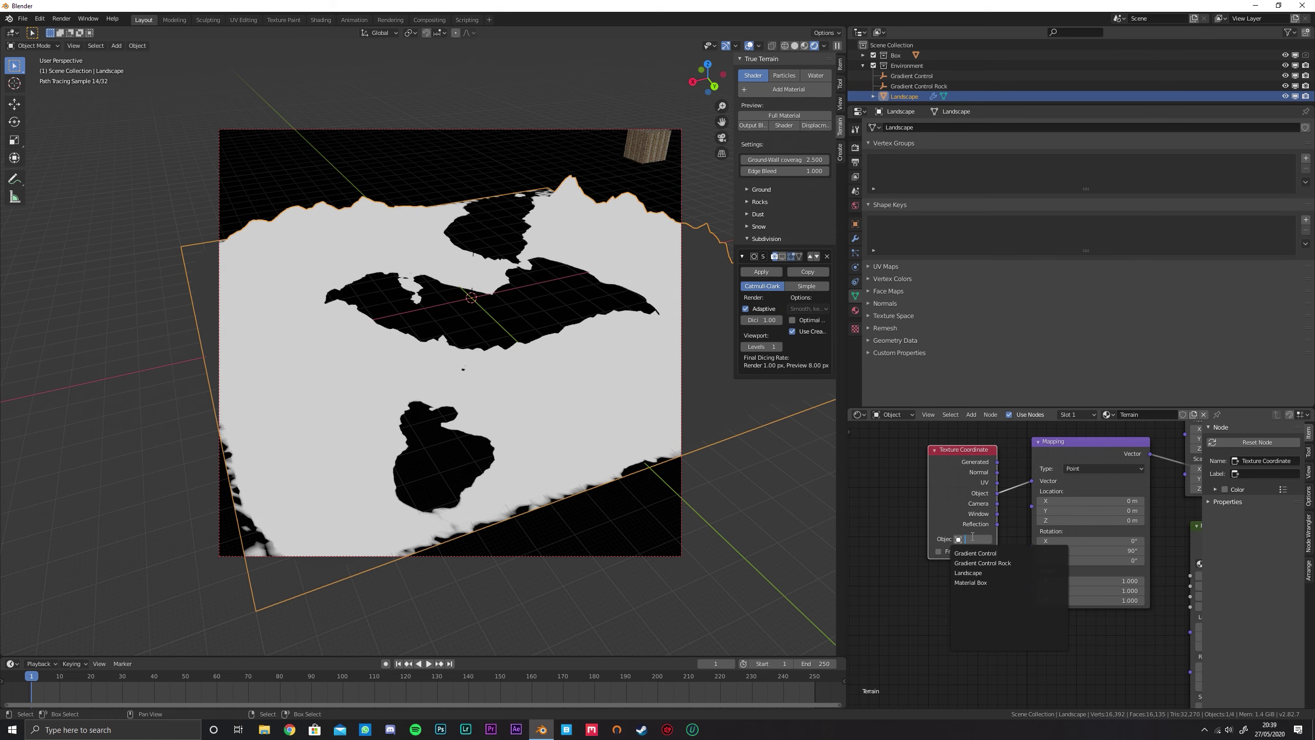
left_click(1006, 562)
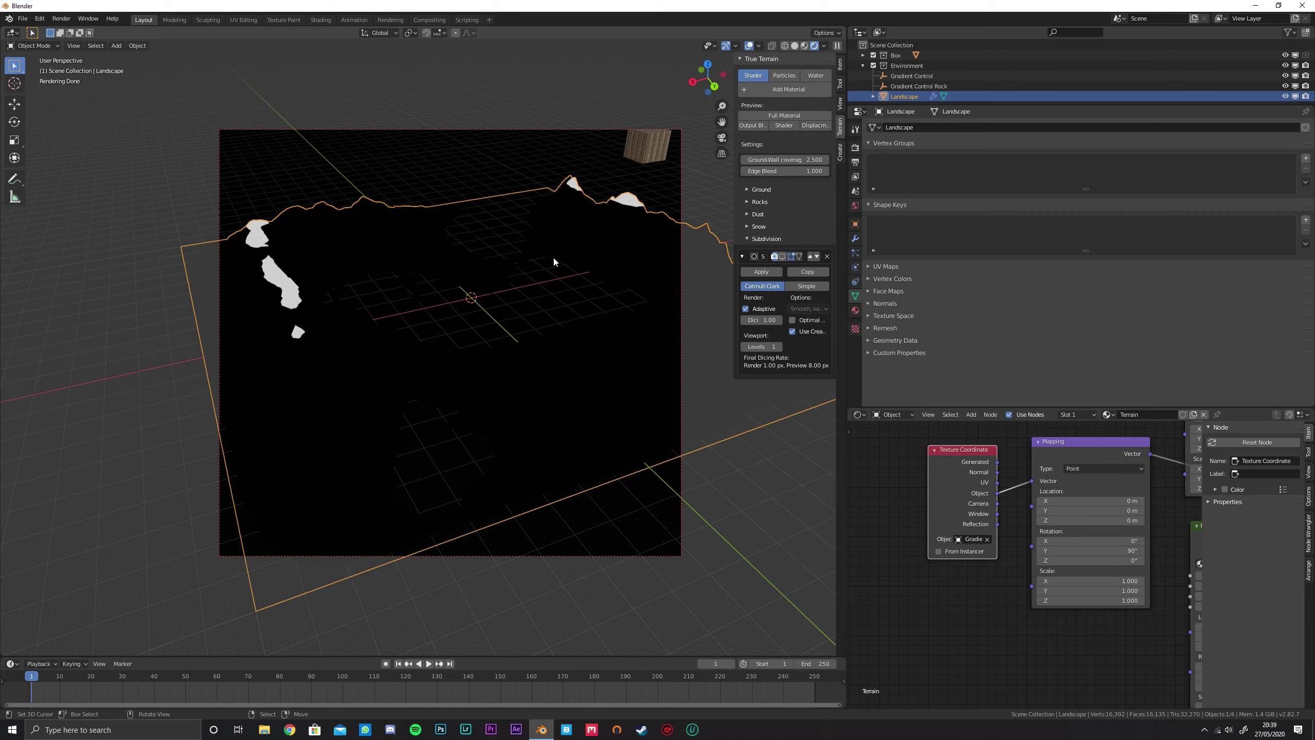
key("g")
key("z")
right_click(547, 282)
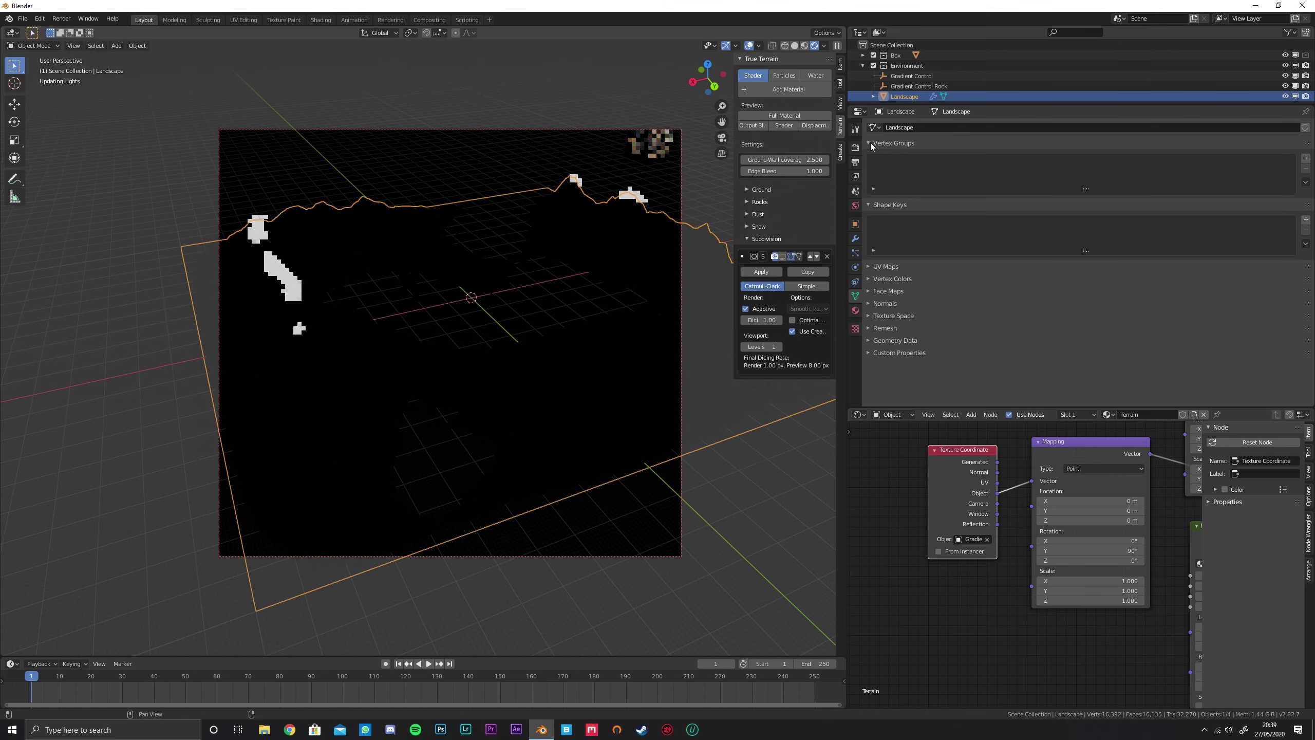
Lower the Gradient Control Rock empty about 136 m along Z and scale it by 10
left_click(909, 87)
key("g")
key("z")
mouse_move(567, 246)
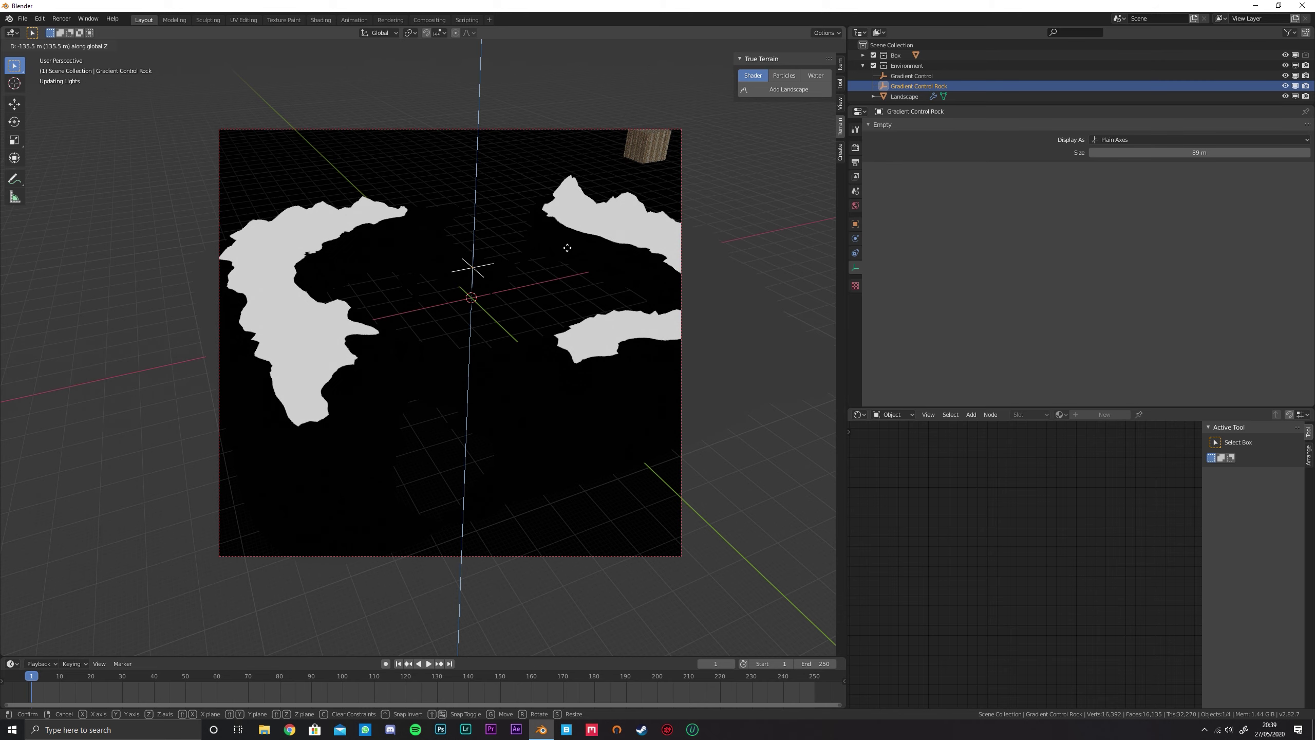
left_click(567, 247)
type("s10")
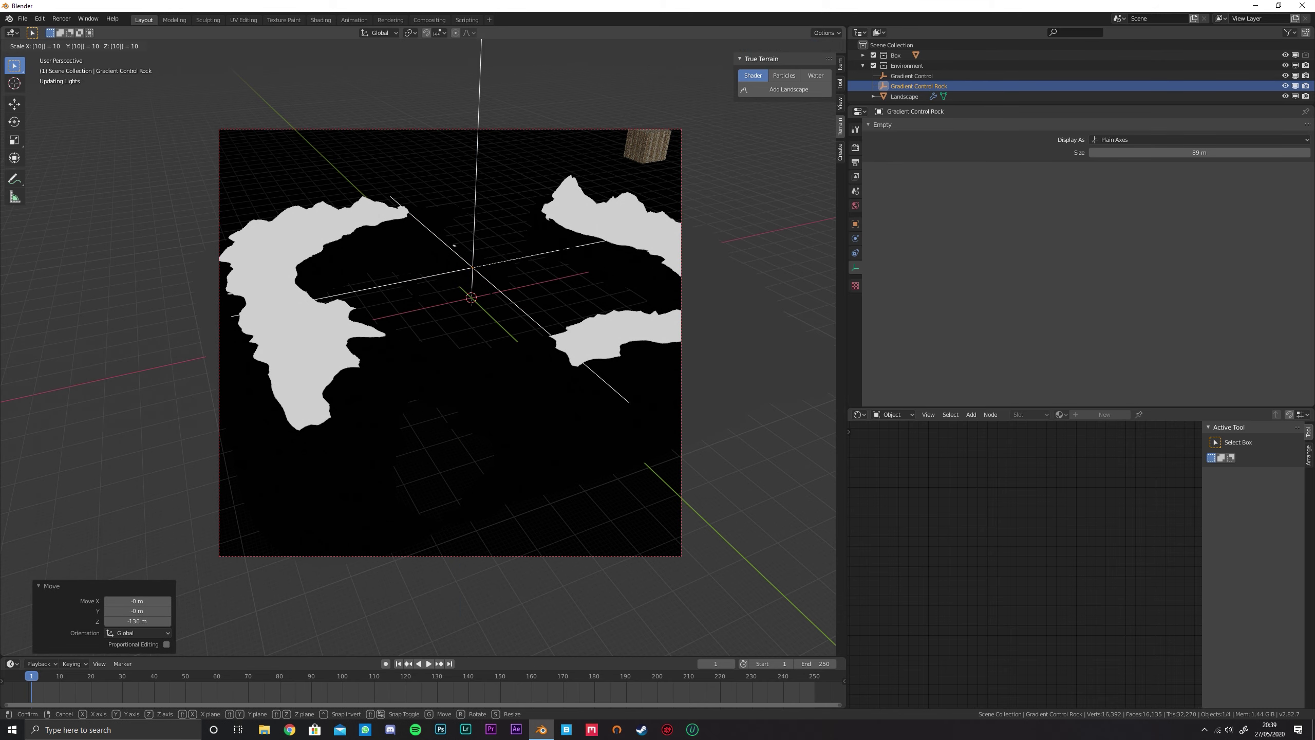
key("Return")
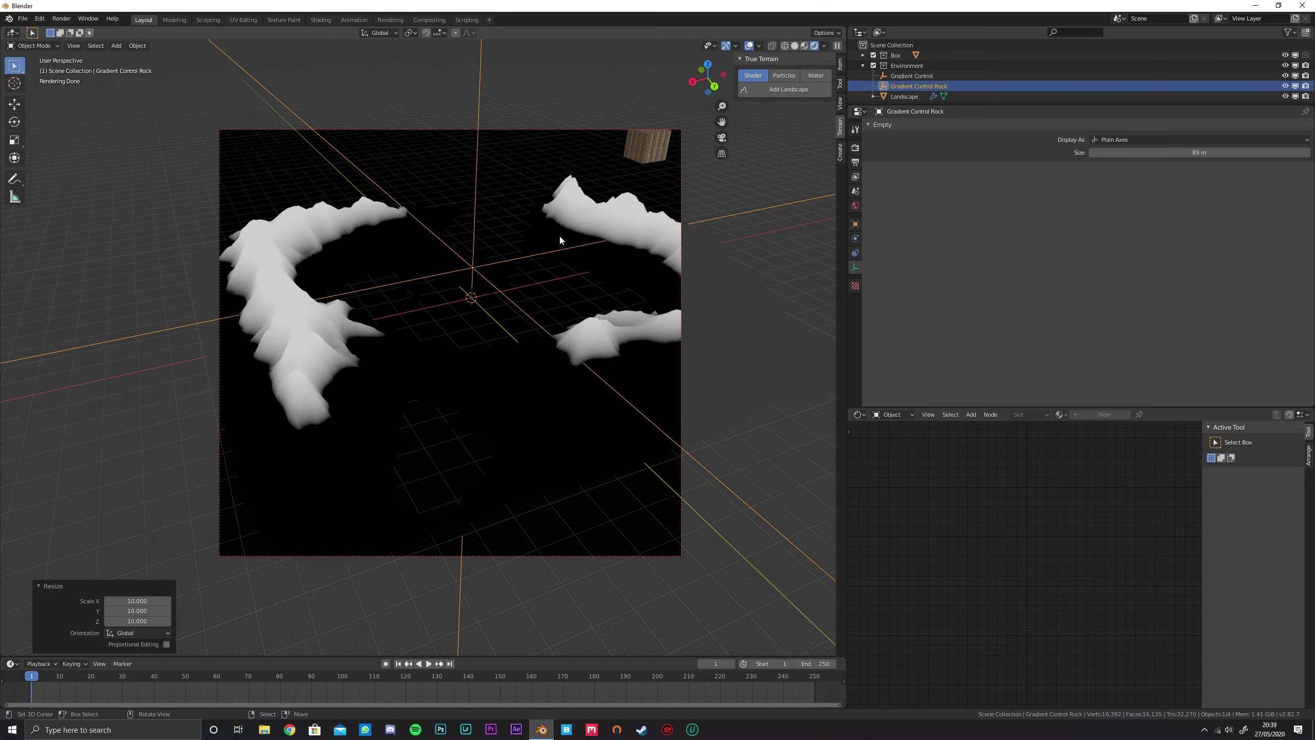
Change the Gradient Texture's type to Quadratic in the landscape's Terrain material
left_click(674, 341)
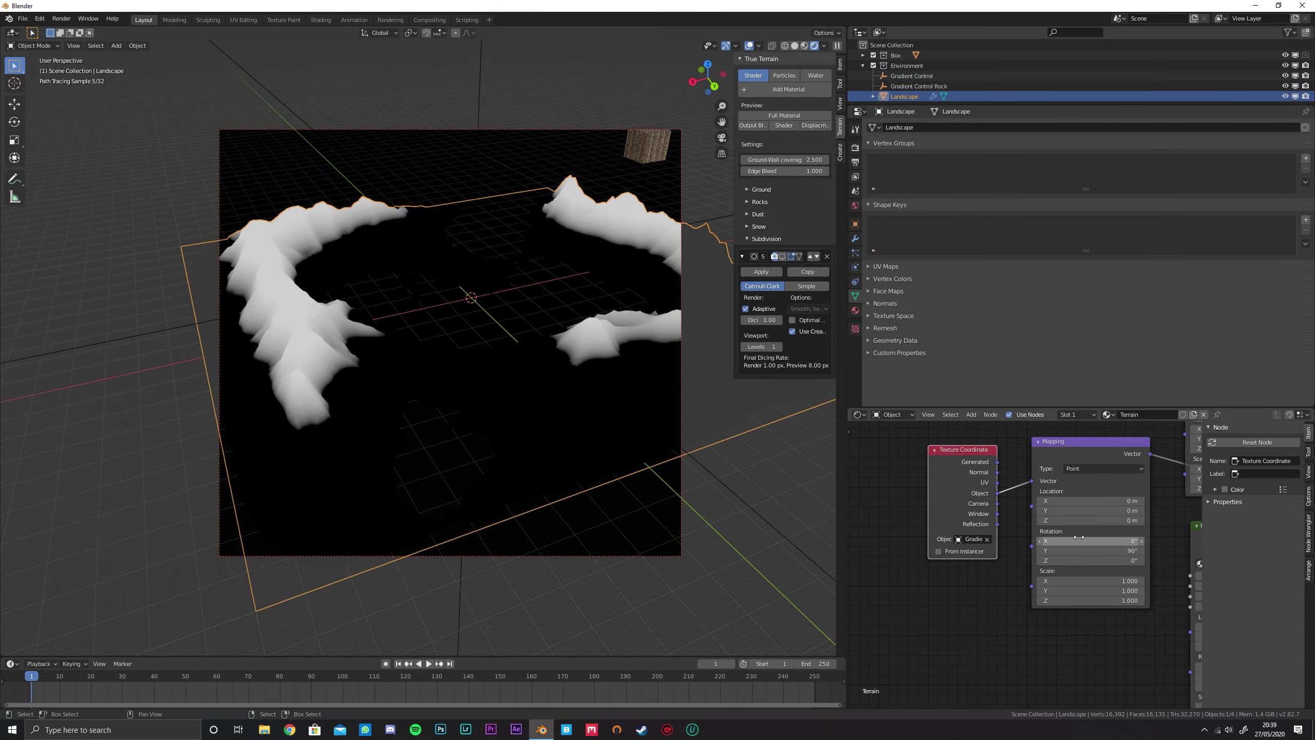
middle_click_drag(1113, 539, 880, 538)
scroll(1051, 549, "up", 1)
middle_click_drag(1056, 554, 976, 554)
left_click(1125, 507)
left_click(1129, 532)
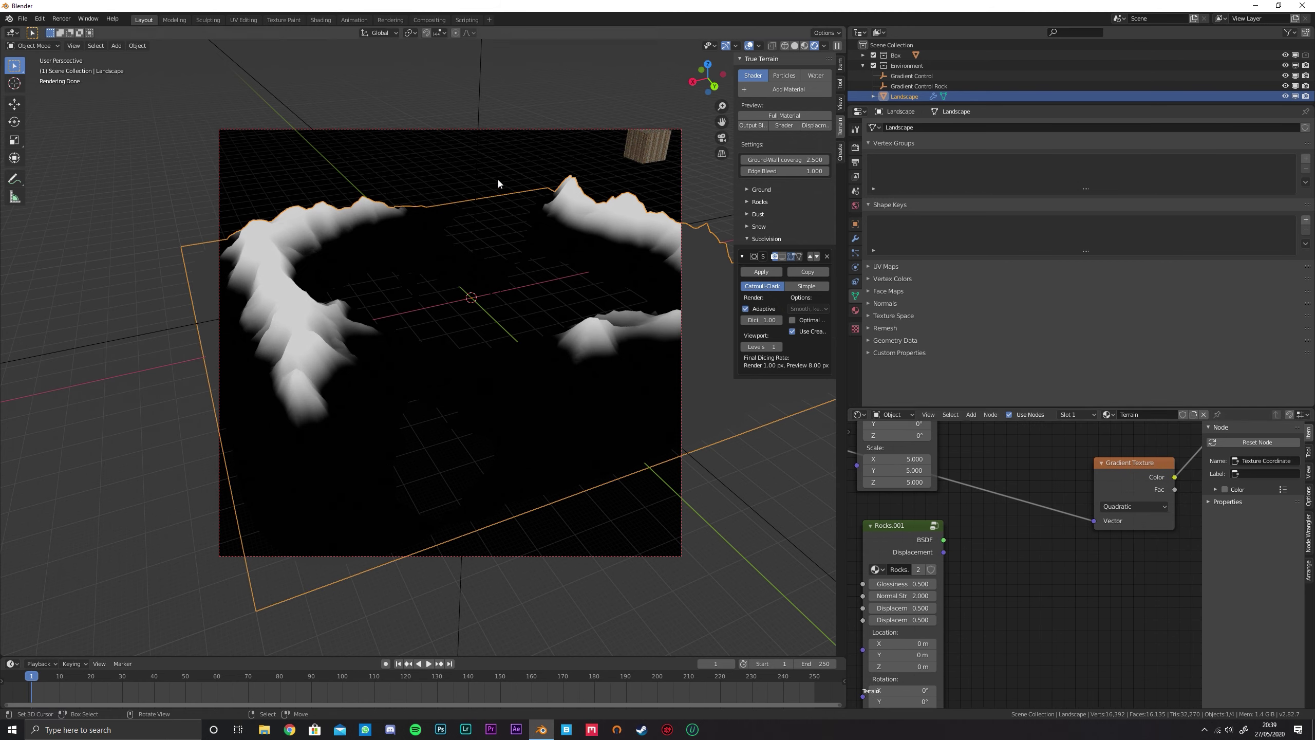
Lower the Gradient Control Rock empty about 70.7 m along Z
left_click(481, 148)
key("g")
key("z")
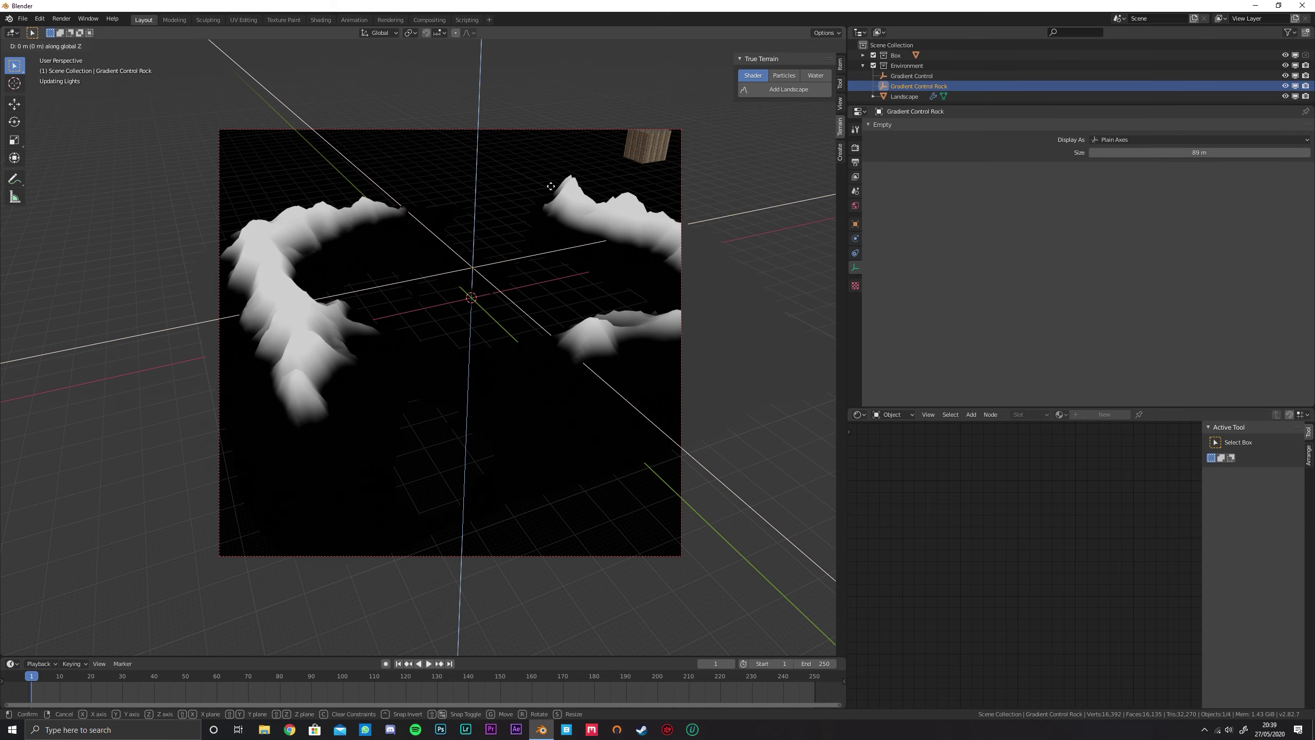
left_click(564, 209)
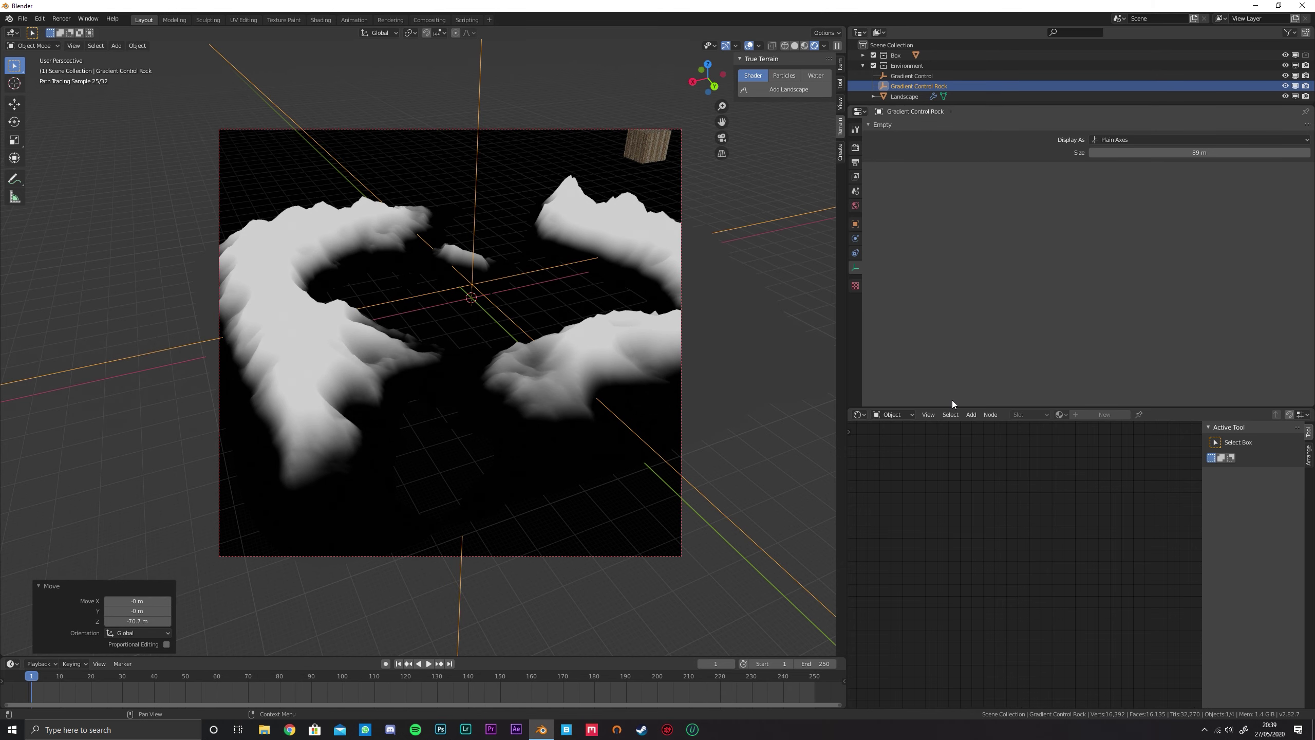
Set the Gradient Control Rock empty's display size to 1 m
left_click_drag(956, 407, 952, 444)
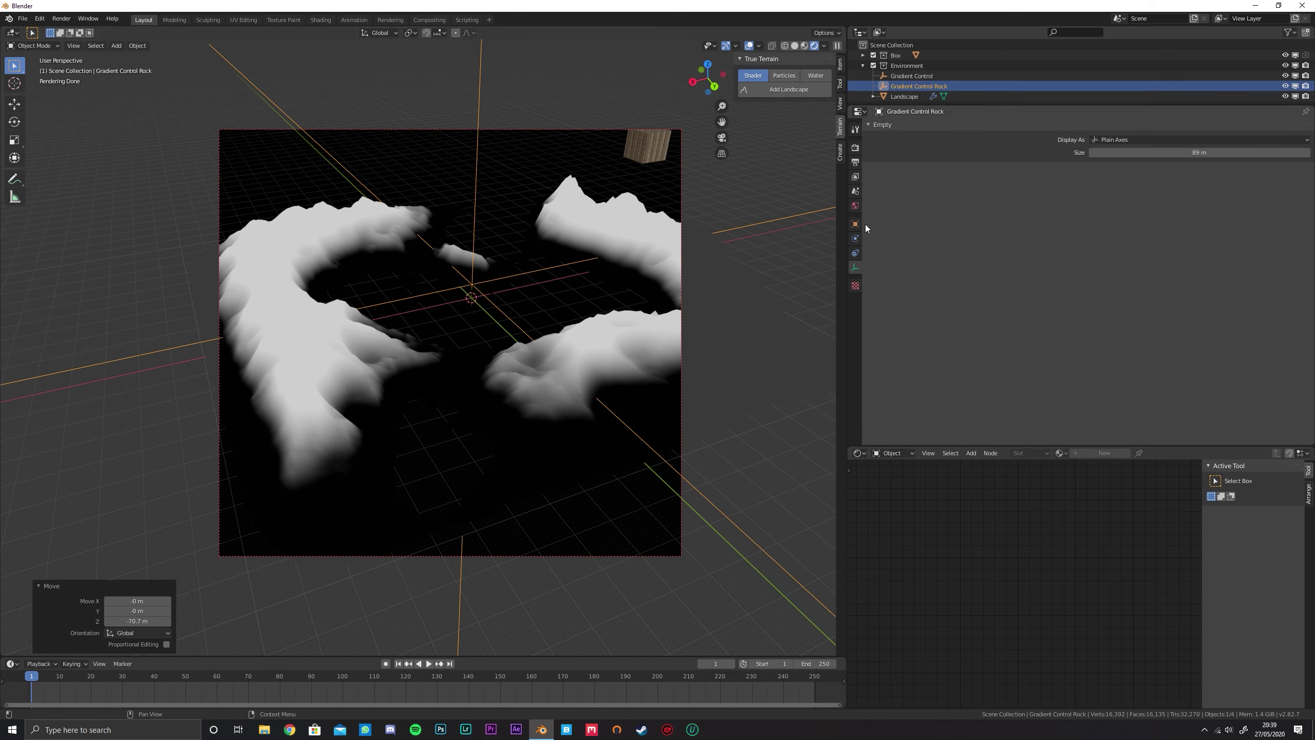
left_click(1160, 152)
type("10")
key("Return")
left_click(1159, 152)
type("1")
key("Return")
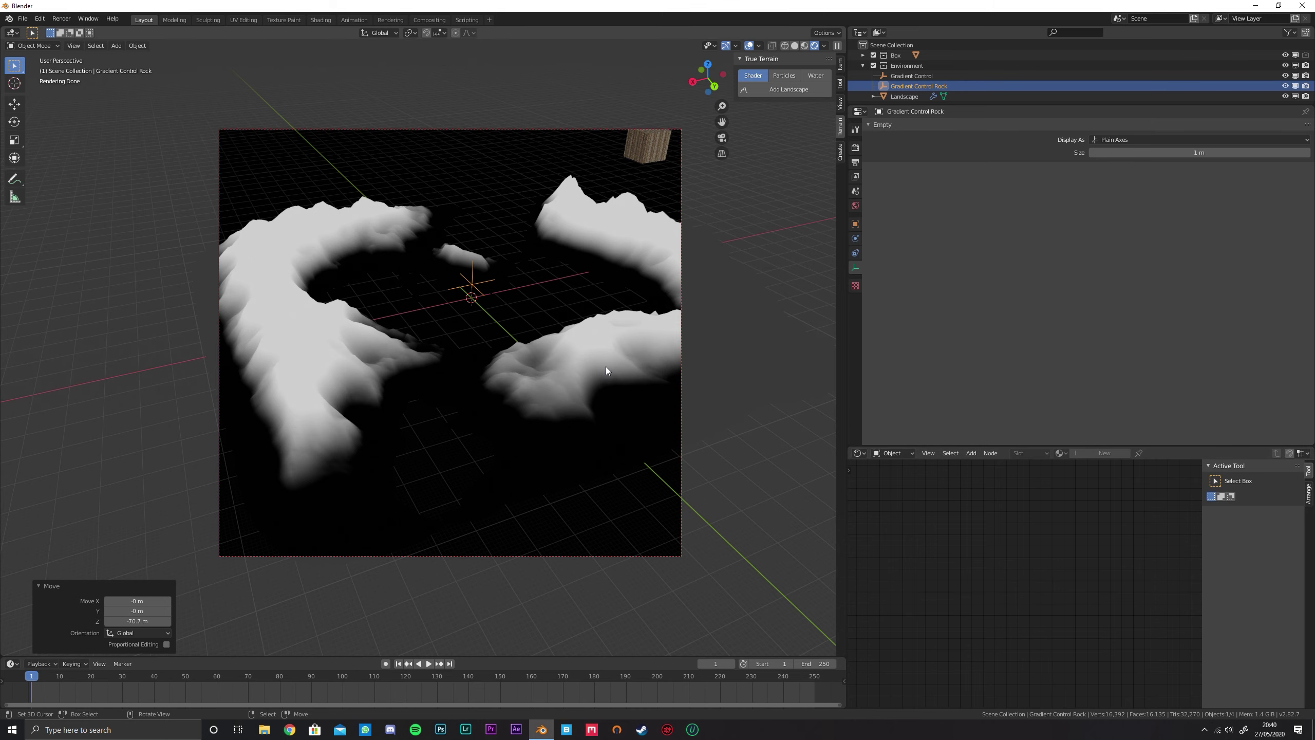
Add a Wave Texture below the Gradient Texture in the Terrain material and preview it on the landscape
left_click(606, 369)
middle_click_drag(1106, 601, 961, 569)
scroll(960, 569, "down", 4)
middle_click_drag(916, 526, 1002, 513)
scroll(1010, 565, "down", 1)
scroll(980, 561, "up", 2)
key("shift+a")
mouse_move(1081, 582)
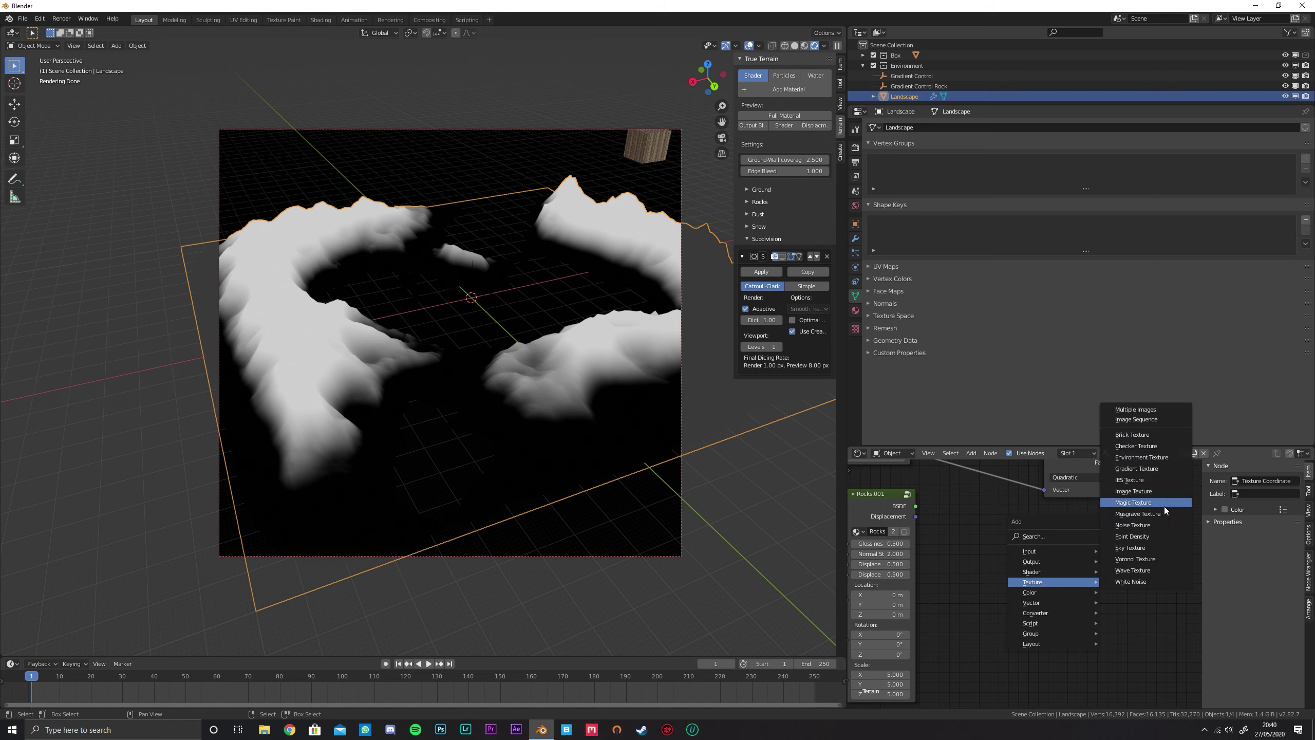
left_click(1162, 571)
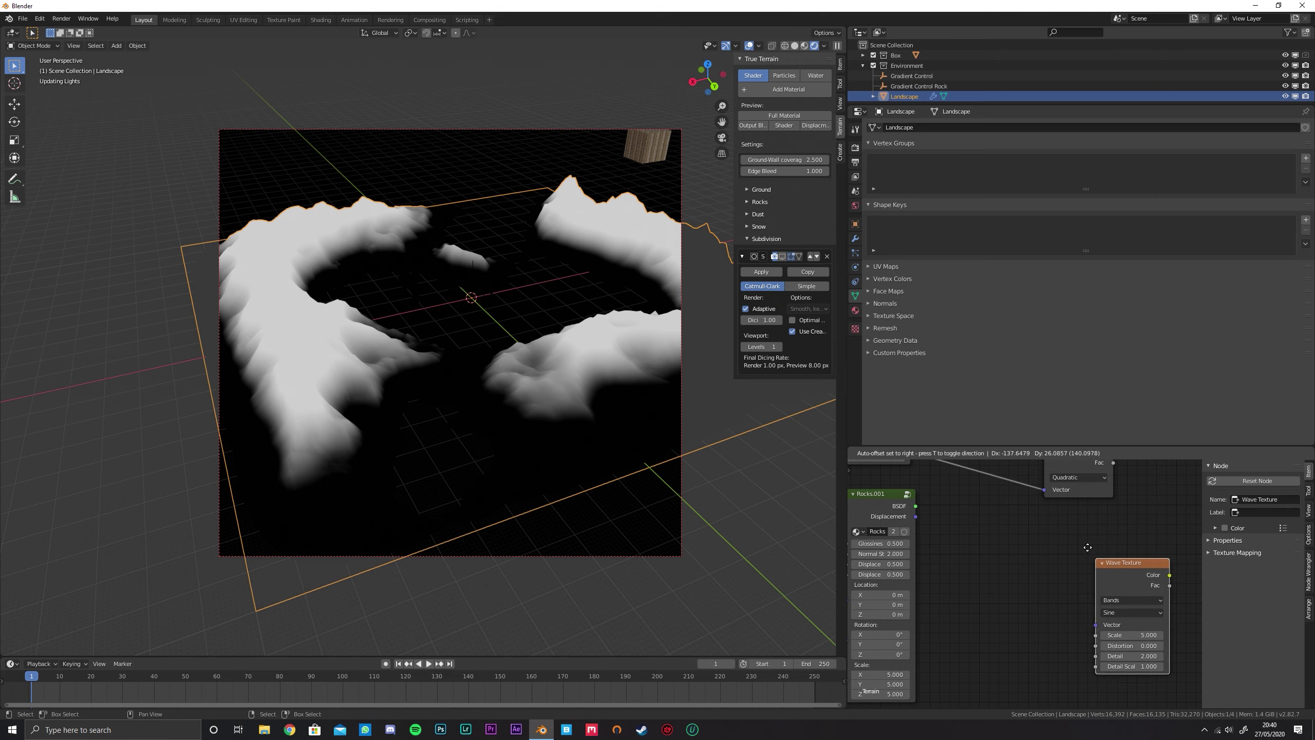
left_click(1046, 517)
left_click(1077, 535, "ctrl+shift")
middle_click_drag(1093, 522, 1062, 566)
scroll(1015, 519, "down", 2)
scroll(1081, 558, "down", 2)
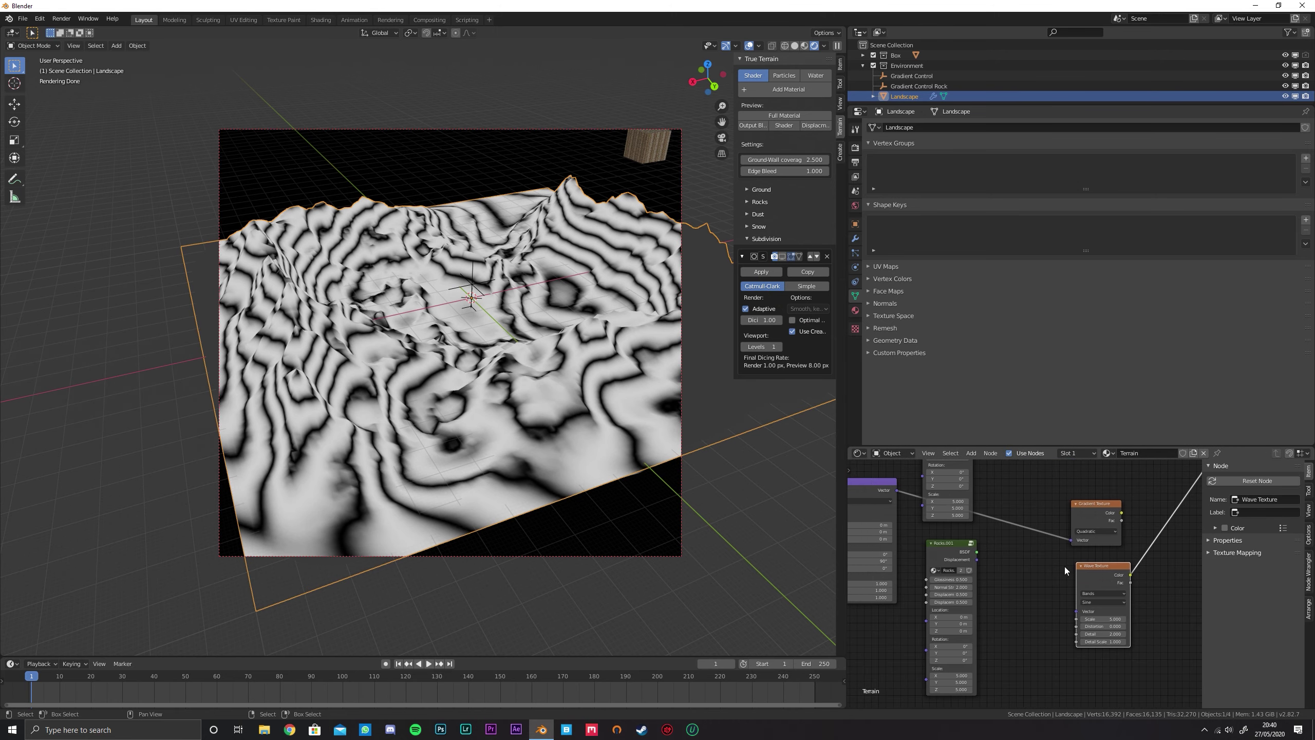
Connect the gradient's Mapping output to the Wave Texture's Vector input
left_click_drag(896, 490, 1076, 613)
middle_click_drag(1067, 570, 1013, 545)
scroll(1045, 563, "up", 4)
Set the Wave Texture's Scale to 1 and disconnect its Vector input from the gradient's Mapping
left_click(1046, 574)
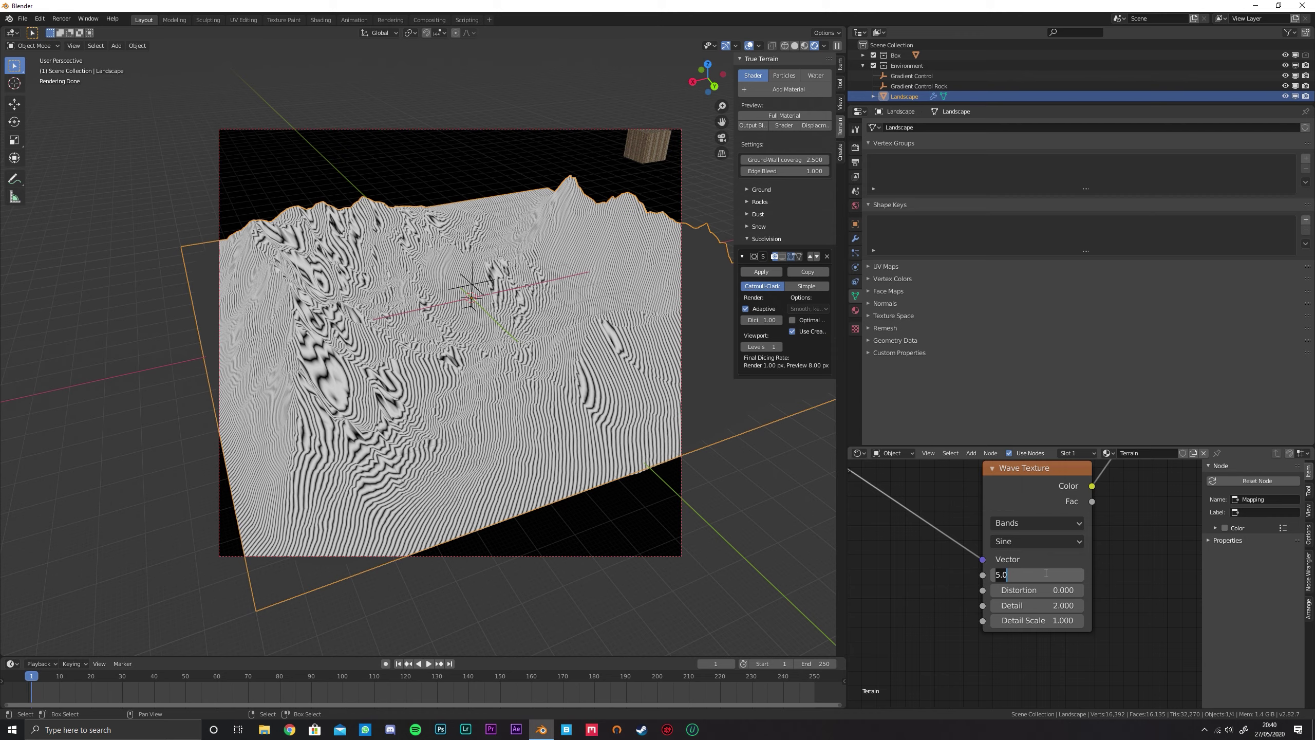
type("1")
key("Return")
scroll(1042, 574, "down", 2)
left_click_drag(1049, 581, 1008, 529)
scroll(1025, 528, "down", 2)
middle_click_drag(1069, 531, 1004, 528)
Give the Wave Texture its own Texture Coordinate and Mapping nodes and arrange them below the existing nodes
left_click(1012, 517)
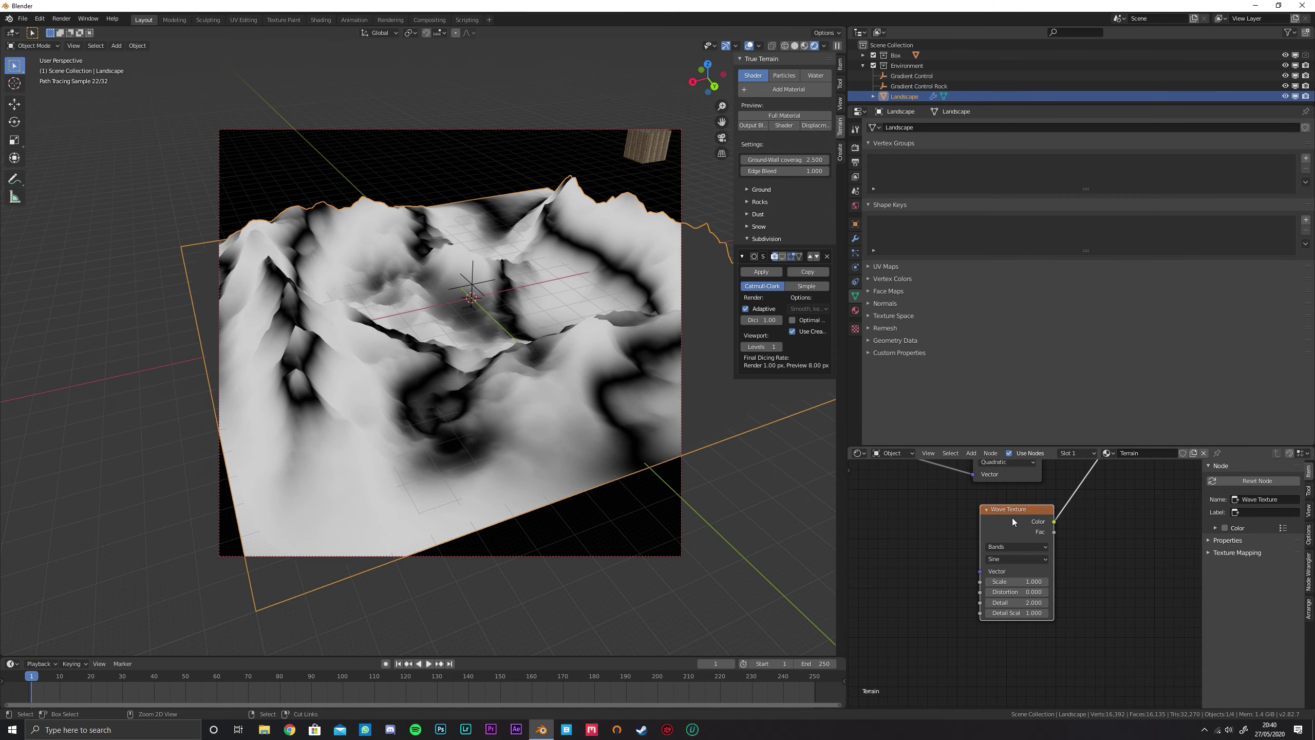
key("ctrl+t")
scroll(901, 562, "down", 1)
middle_click_drag(901, 562, 936, 556)
key("g")
left_click(1022, 703)
left_click_drag(1016, 500, 1026, 613)
Try Normal coordinates on the Wave Texture's Mapping and reconnect the Generated coordinates
middle_click_drag(980, 606, 1128, 513)
scroll(1074, 570, "up", 4)
middle_click_drag(1074, 570, 1138, 515)
scroll(1008, 531, "up", 3)
left_click_drag(925, 522, 972, 534)
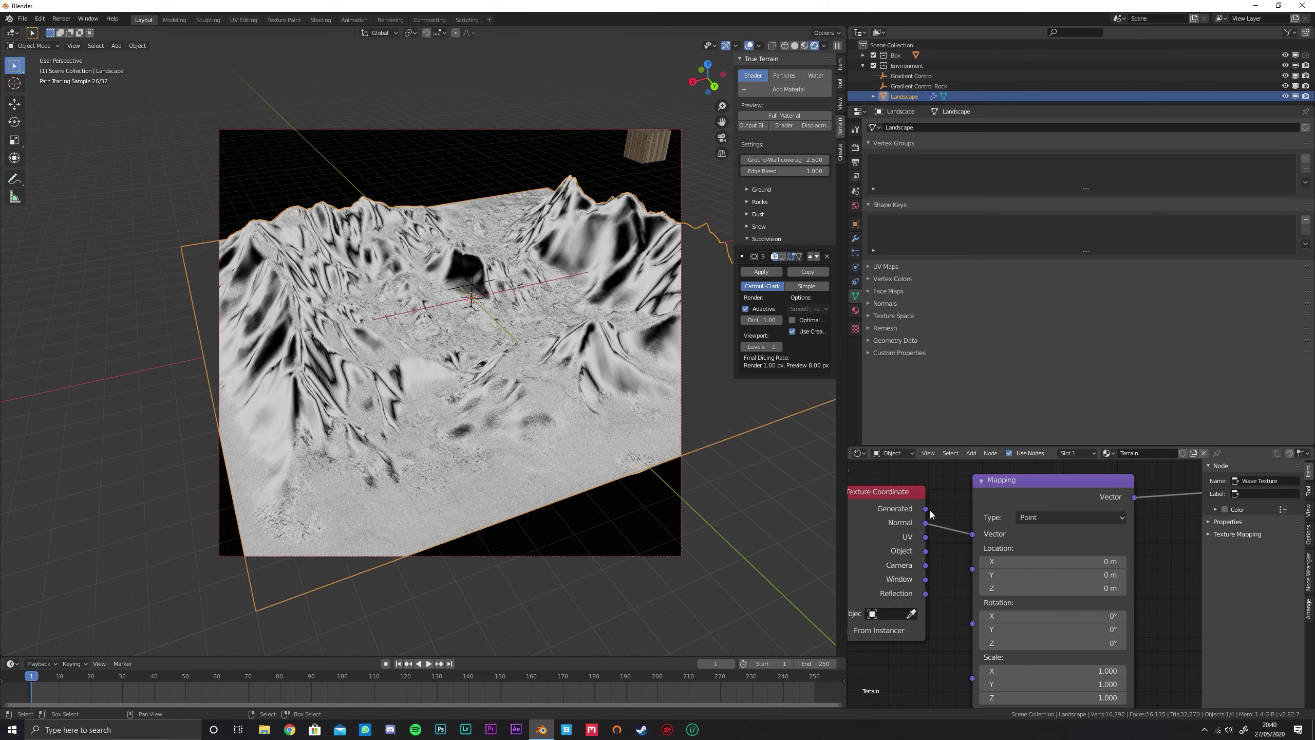
left_click_drag(929, 511, 973, 534)
middle_click_drag(1076, 522, 1012, 518)
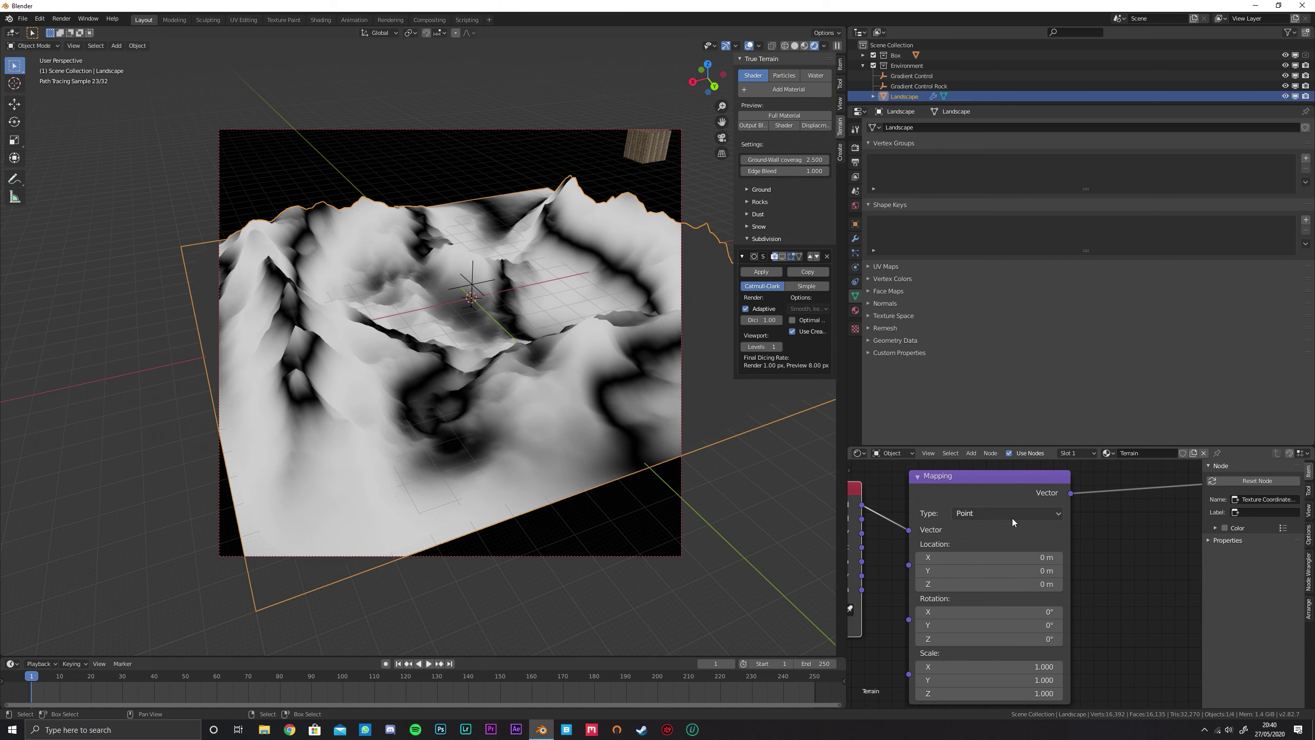
scroll(1034, 581, "down", 3)
middle_click_drag(968, 575, 994, 531)
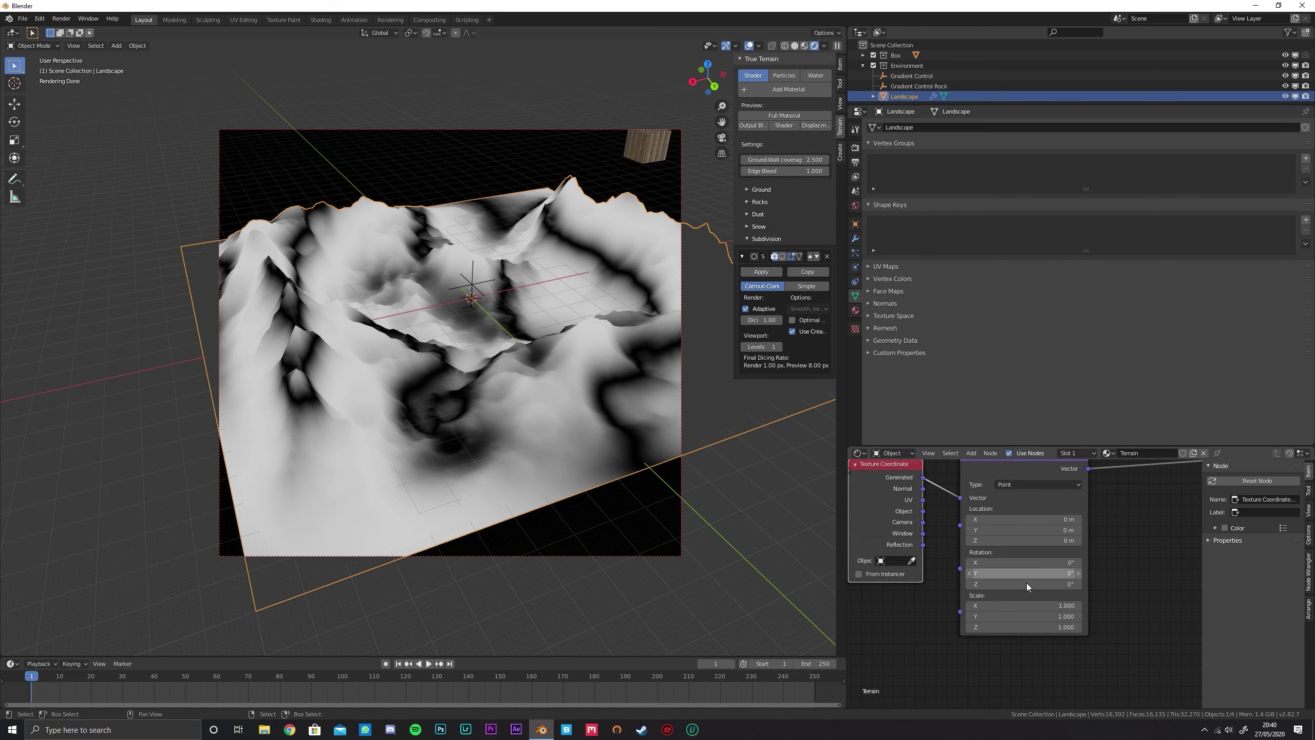
Keep the Wave Texture on Bands and set its Distortion to 6.4, Detail to 7.4 and Detail Scale to 2.7
middle_click_drag(1162, 502, 1033, 557)
scroll(1033, 557, "up", 3)
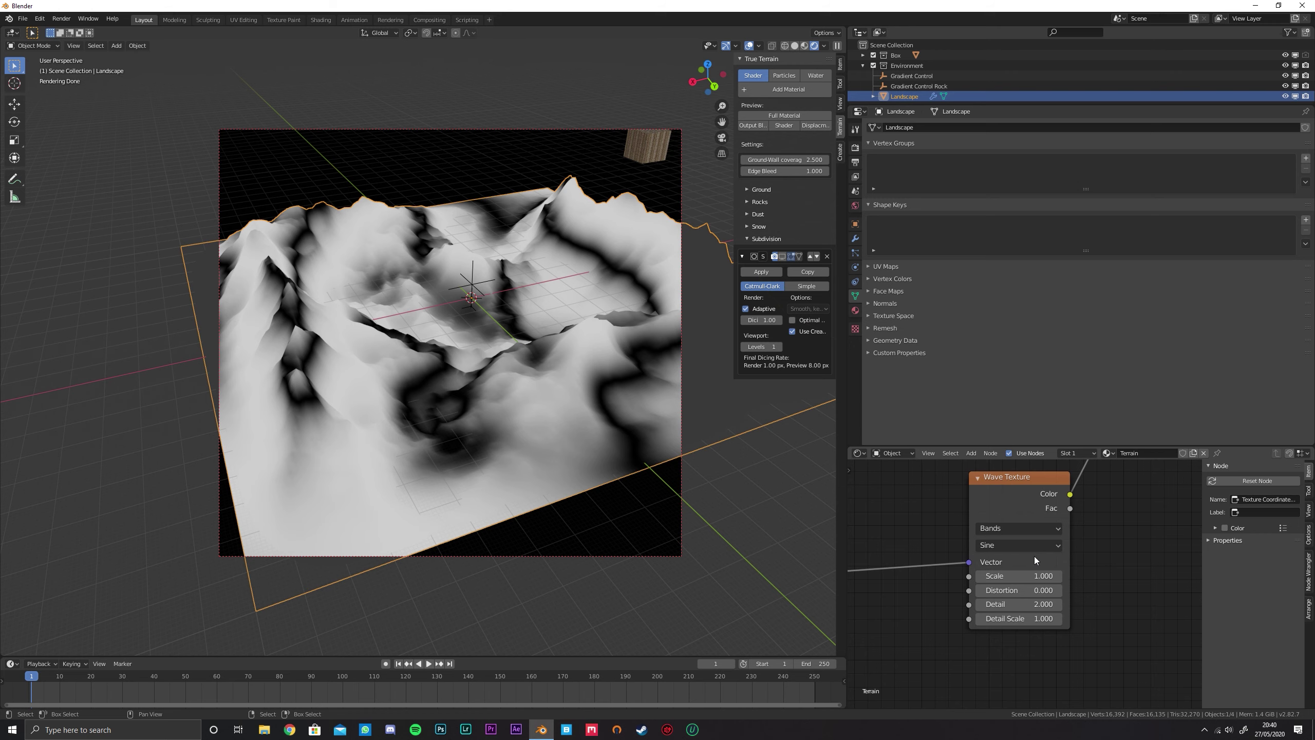
left_click(1023, 524)
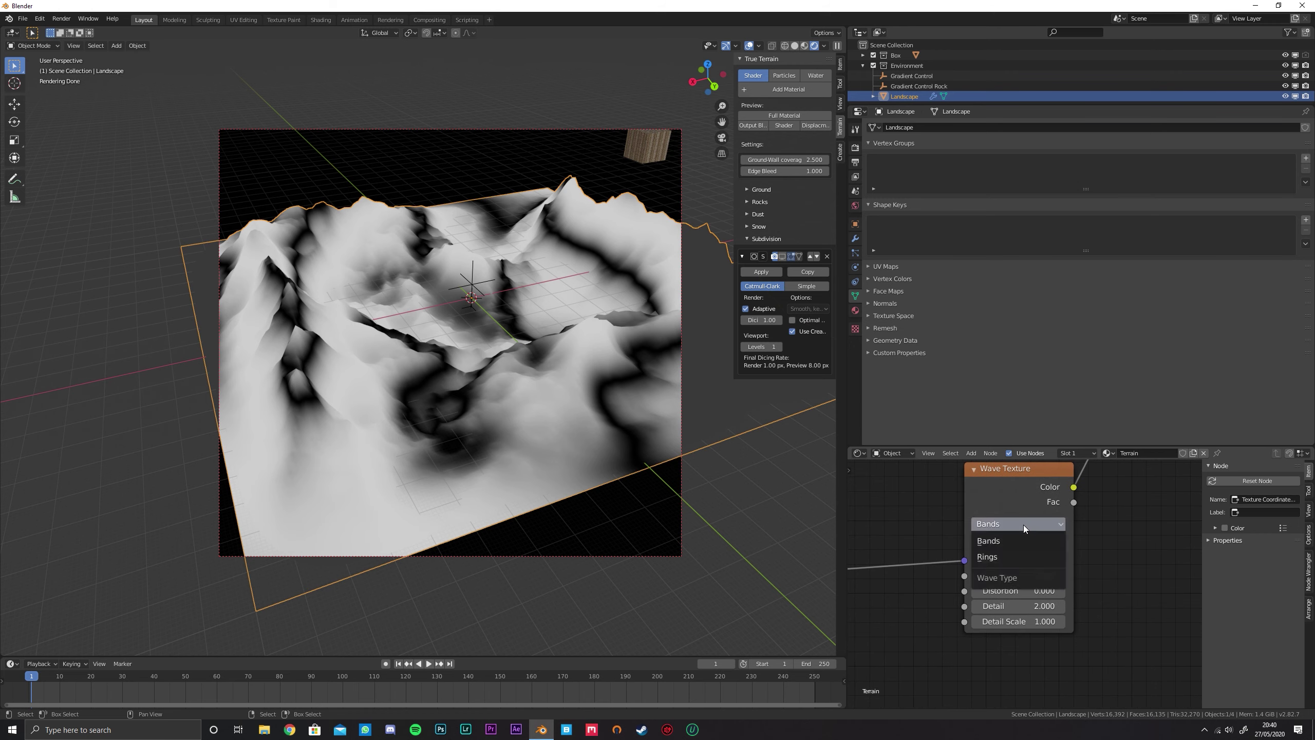
left_click(1031, 543)
left_click(1031, 545)
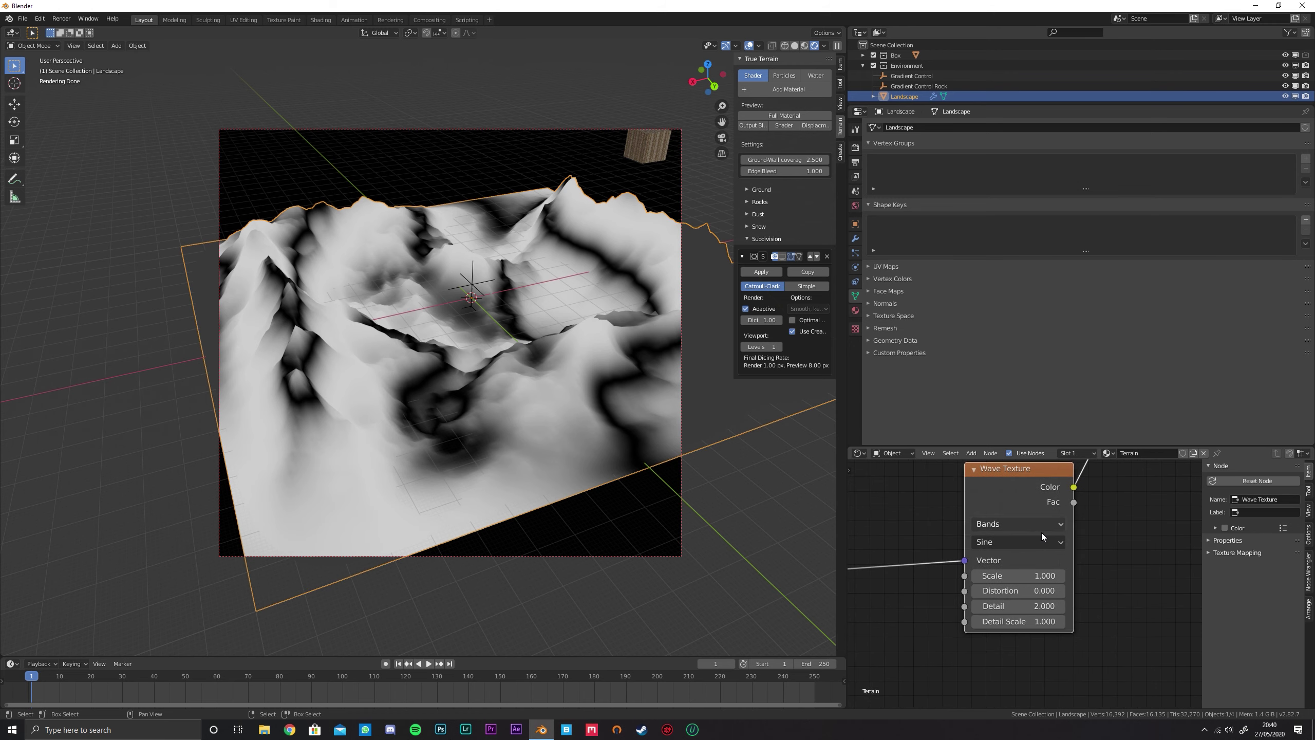
mouse_move(1017, 591)
left_mouse_down()
mouse_move(1064, 590)
mouse_move(1004, 591)
left_mouse_up()
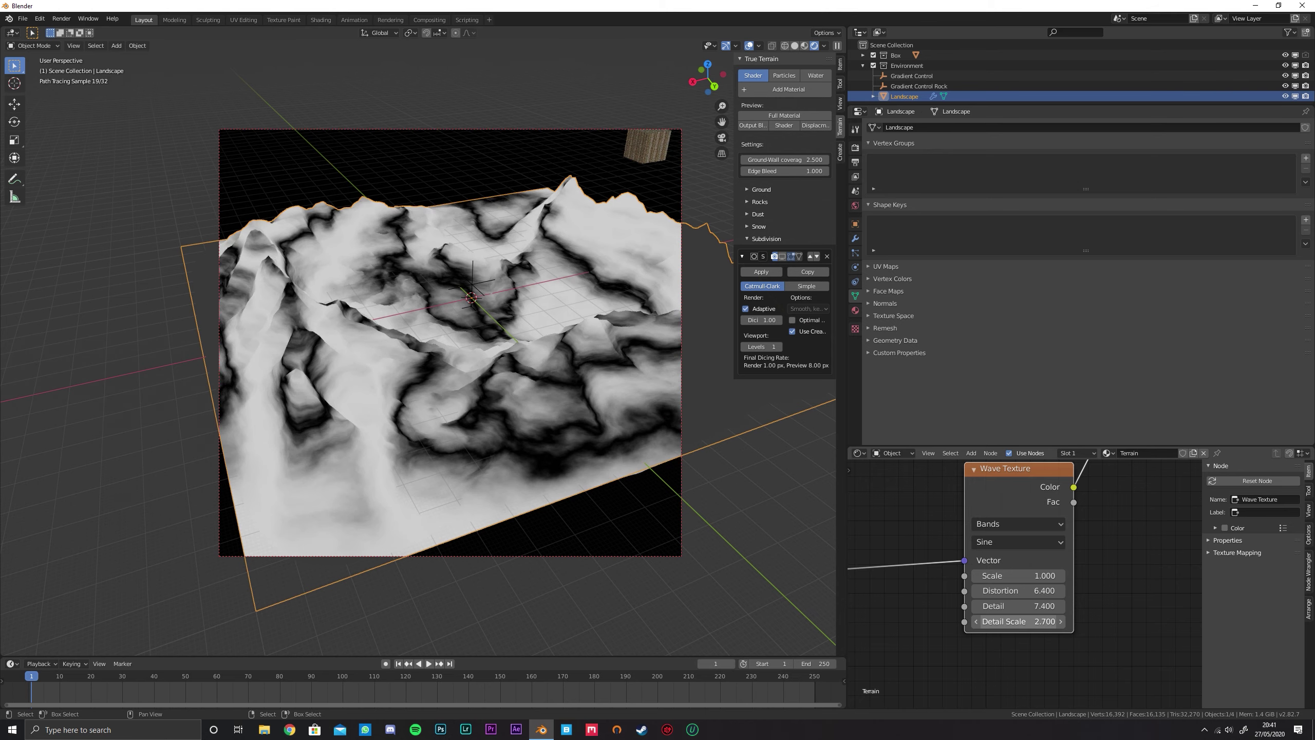
Set the Wave Texture's Scale to 0.59
type("0.5")
key("Return")
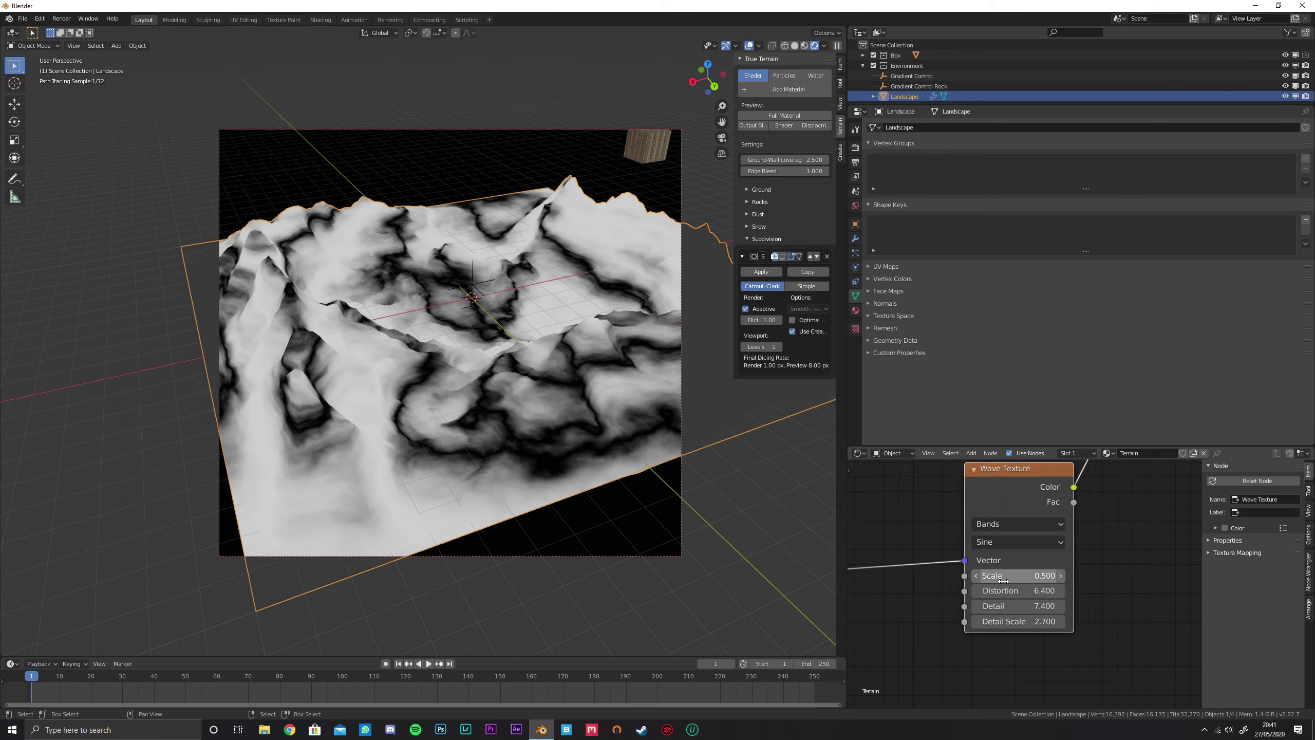
left_click_drag(1016, 578, 1015, 578, "shift")
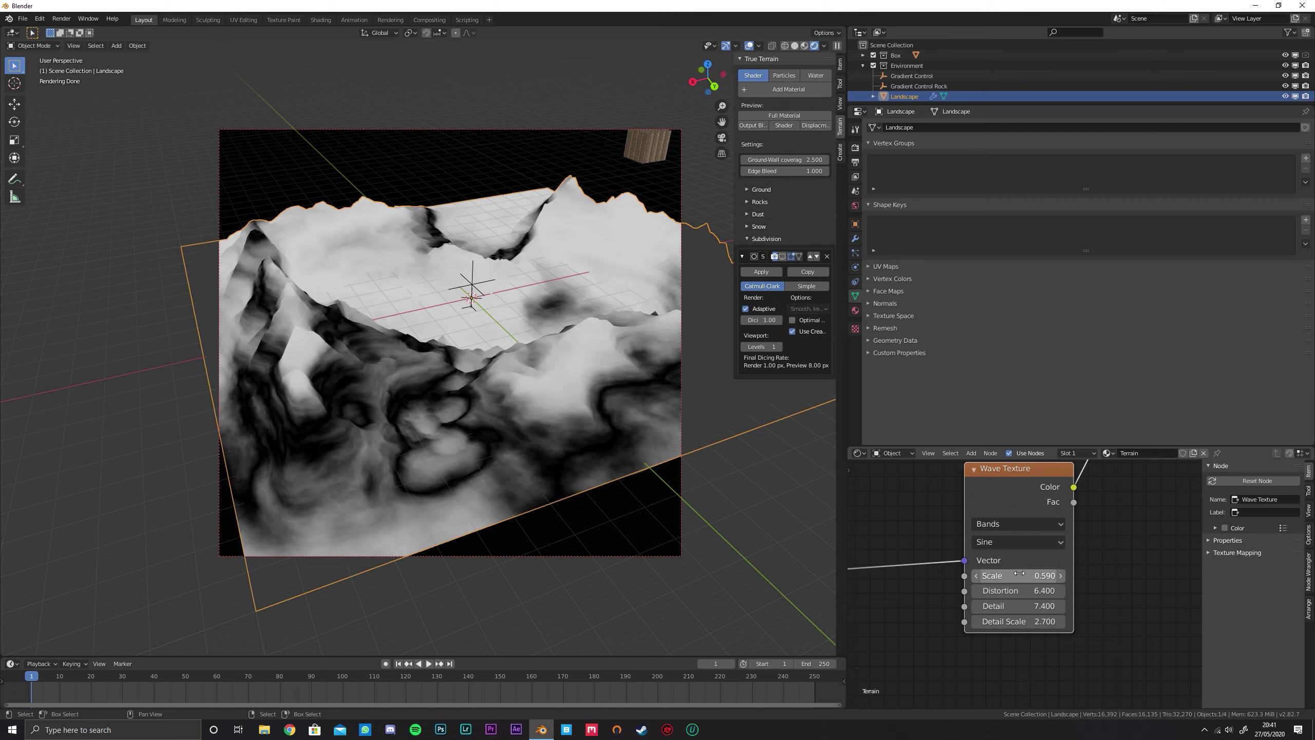
middle_click_drag(595, 357, 513, 343)
Combine the Gradient Texture and Wave Texture in a Mix node set to Multiply with a Fac of 1
scroll(1056, 539, "down", 10)
middle_click_drag(1091, 497, 996, 616)
scroll(998, 613, "down", 2)
middle_click_drag(980, 572, 1028, 512)
left_click(937, 506)
right_click_drag(1027, 512, 1034, 632, "ctrl+shift")
scroll(1115, 581, "up", 2)
key("h")
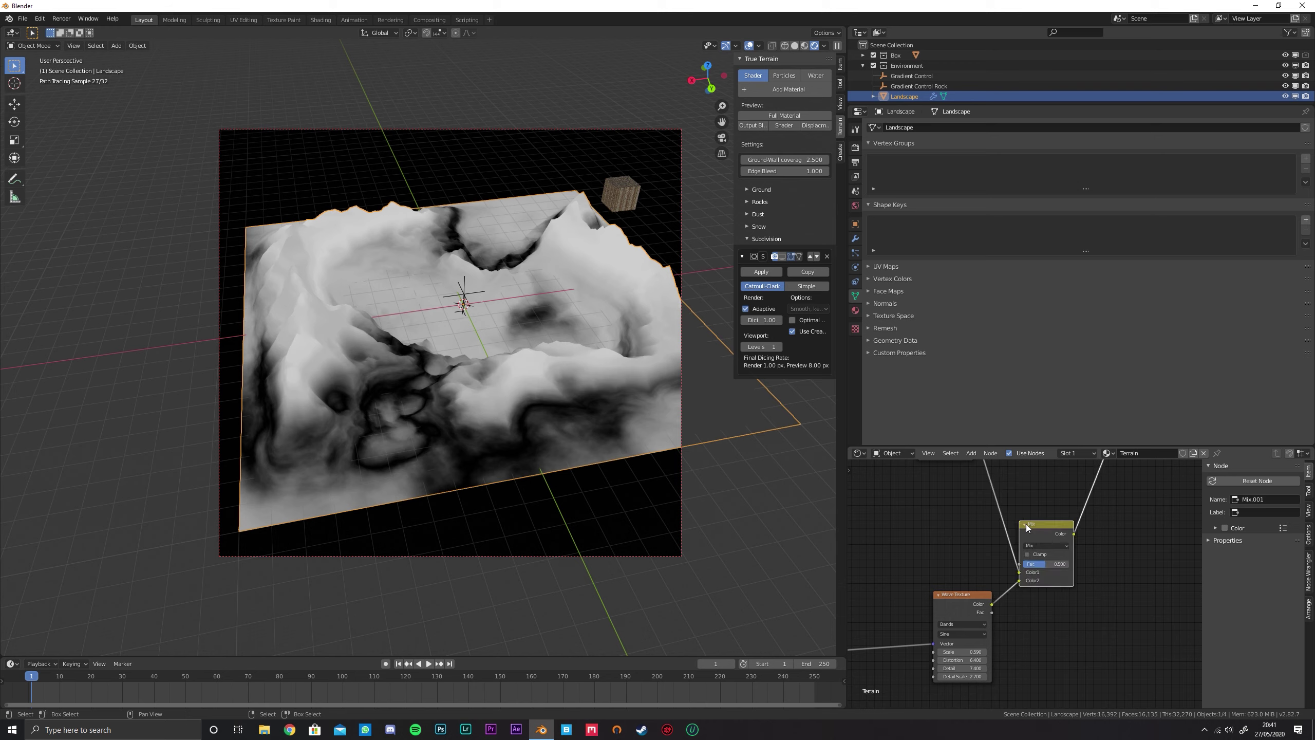
scroll(1040, 531, "up", 1)
left_click(1056, 531)
left_click(1054, 489)
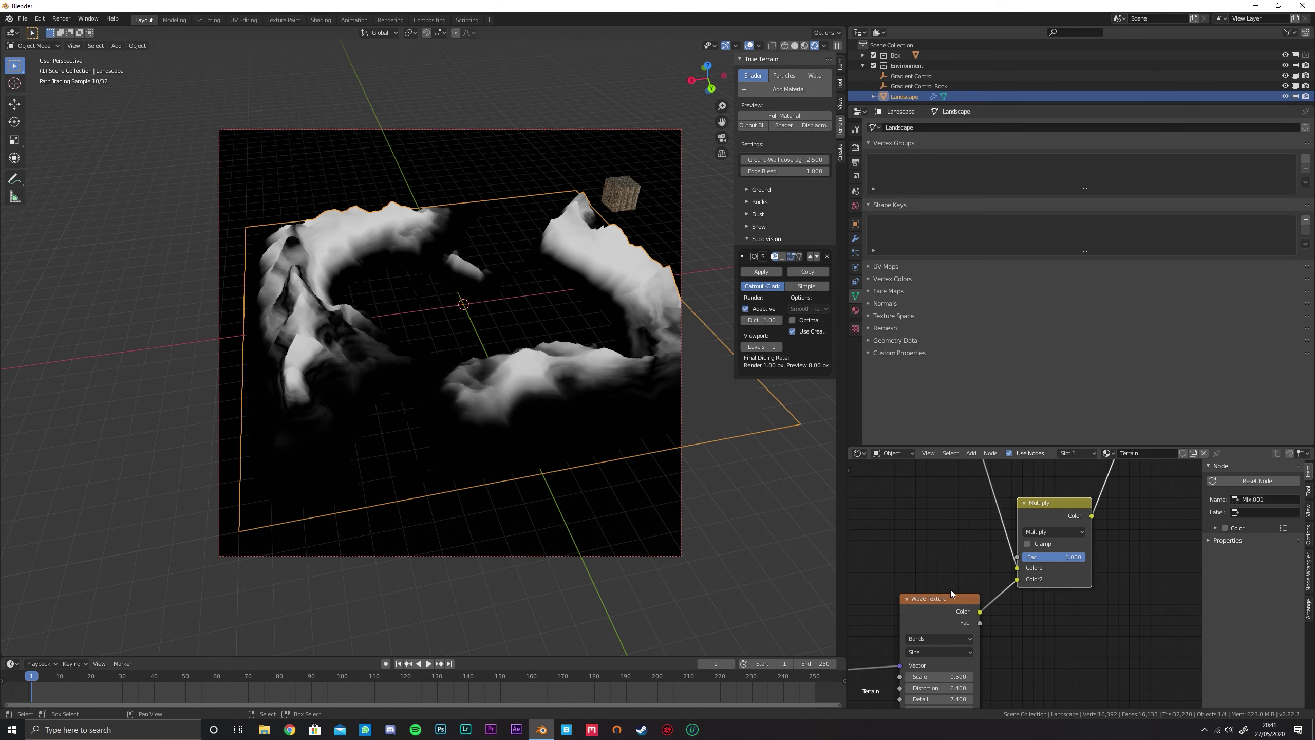
Swap the Multiply node's two color inputs and set its Fac to 0.992
scroll(971, 567, "up", 1)
left_click_drag(1050, 559, 1050, 573)
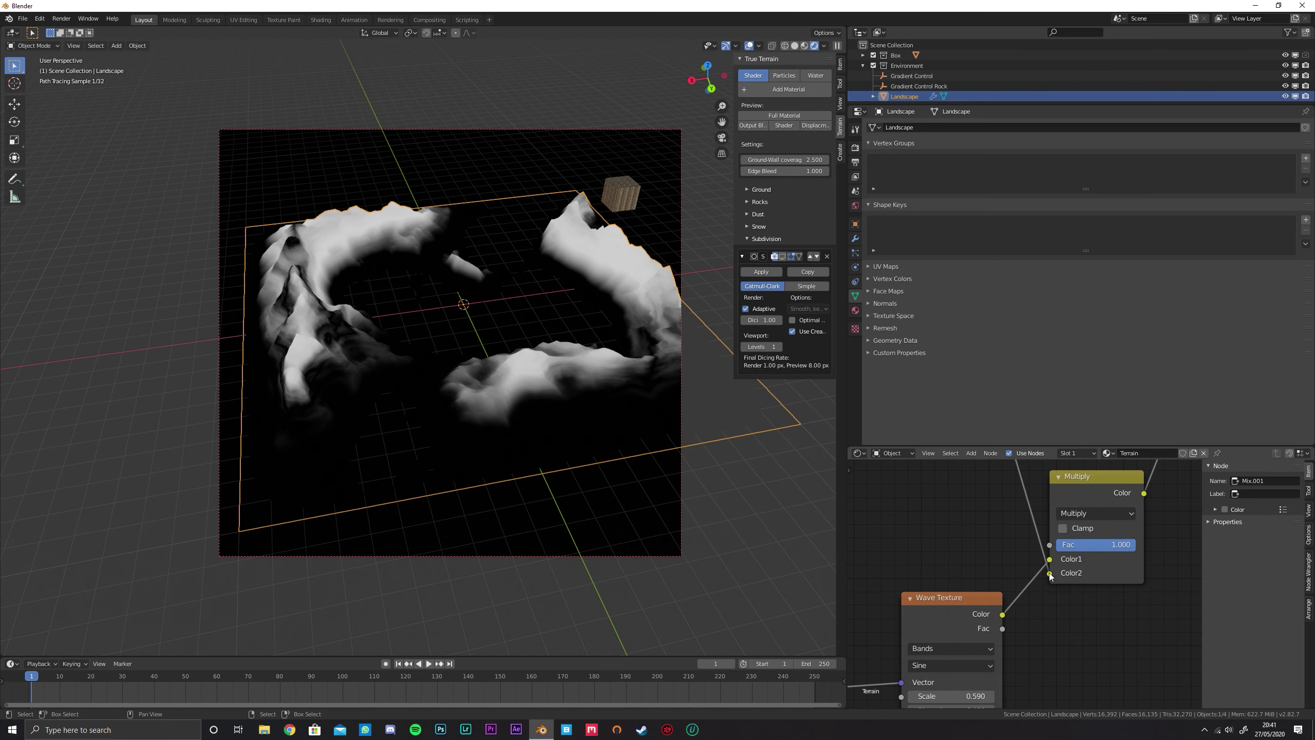
middle_click_drag(1049, 573, 1012, 591)
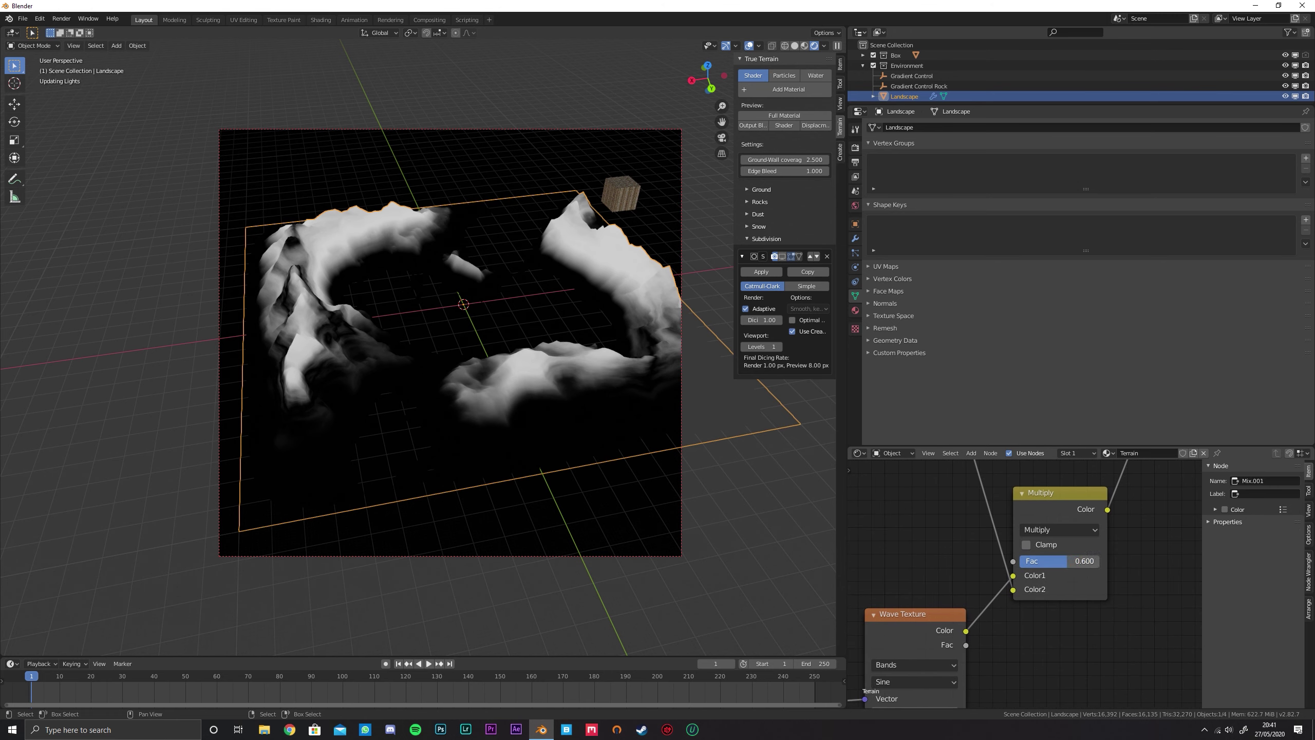
left_click_drag(1074, 561, 1092, 560)
left_click_drag(1088, 560, 1090, 560)
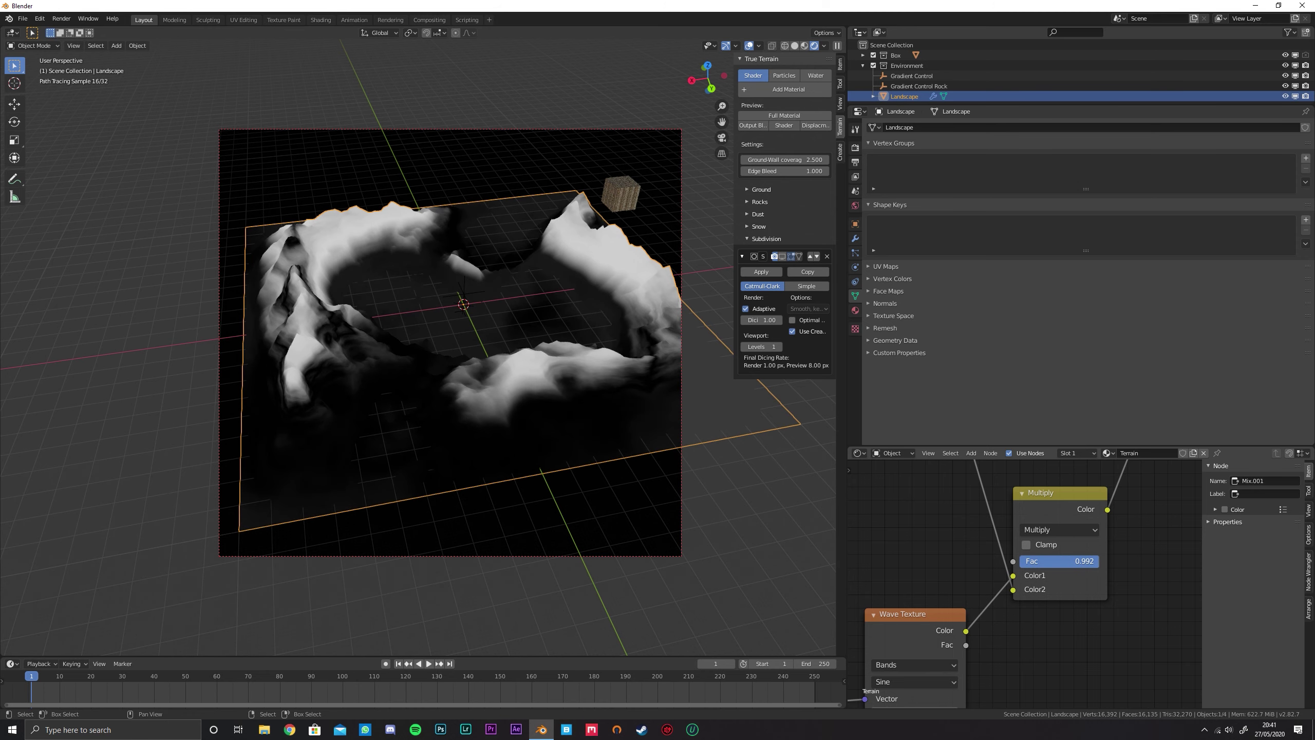
mouse_move(497, 321)
middle_mouse_down()
mouse_move(388, 325)
mouse_move(421, 349)
mouse_move(493, 318)
mouse_move(474, 335)
middle_mouse_up()
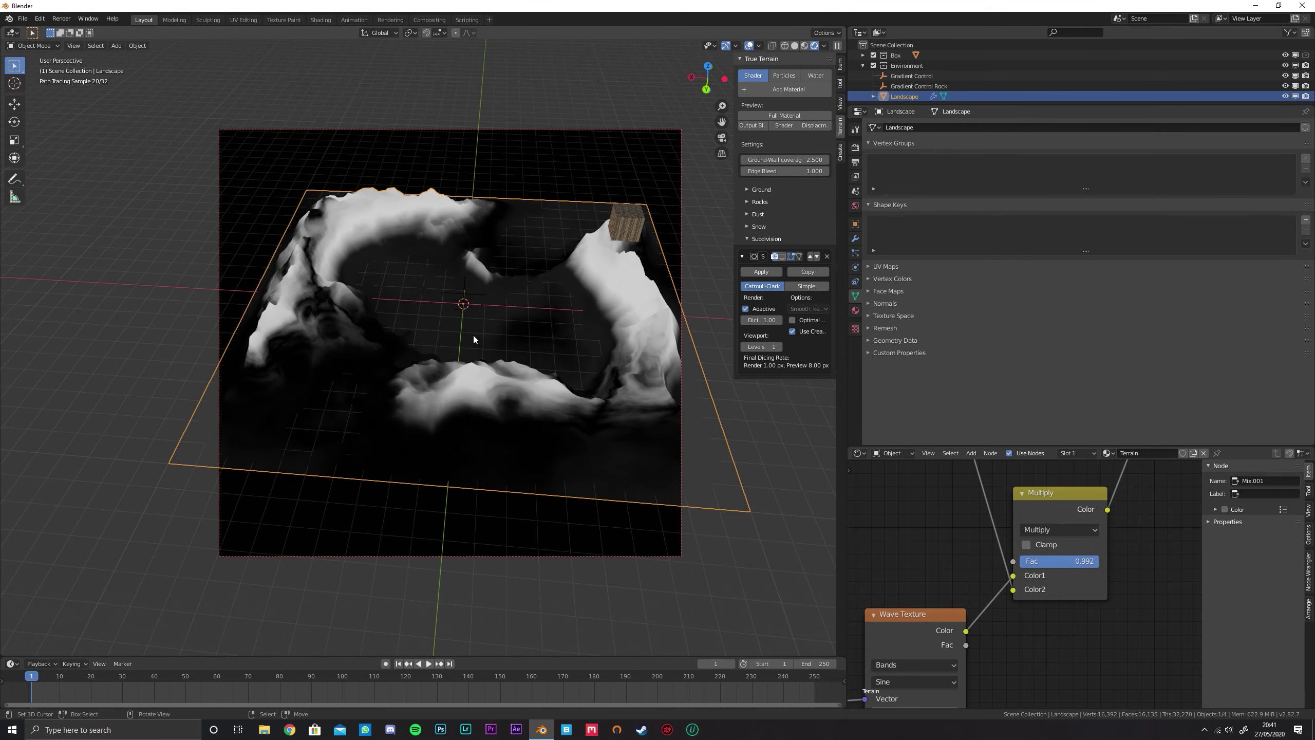
Combine the shader outputs of the two terrain material groups in a Mix Shader and place it clear of the other nodes
scroll(994, 535, "down", 14)
middle_click_drag(995, 526, 980, 600)
scroll(1002, 570, "up", 1)
right_click_drag(915, 638, 915, 639, "ctrl+shift")
middle_click_drag(933, 579, 980, 544)
key("g")
left_click(1130, 535)
middle_click_drag(1130, 536, 1005, 477)
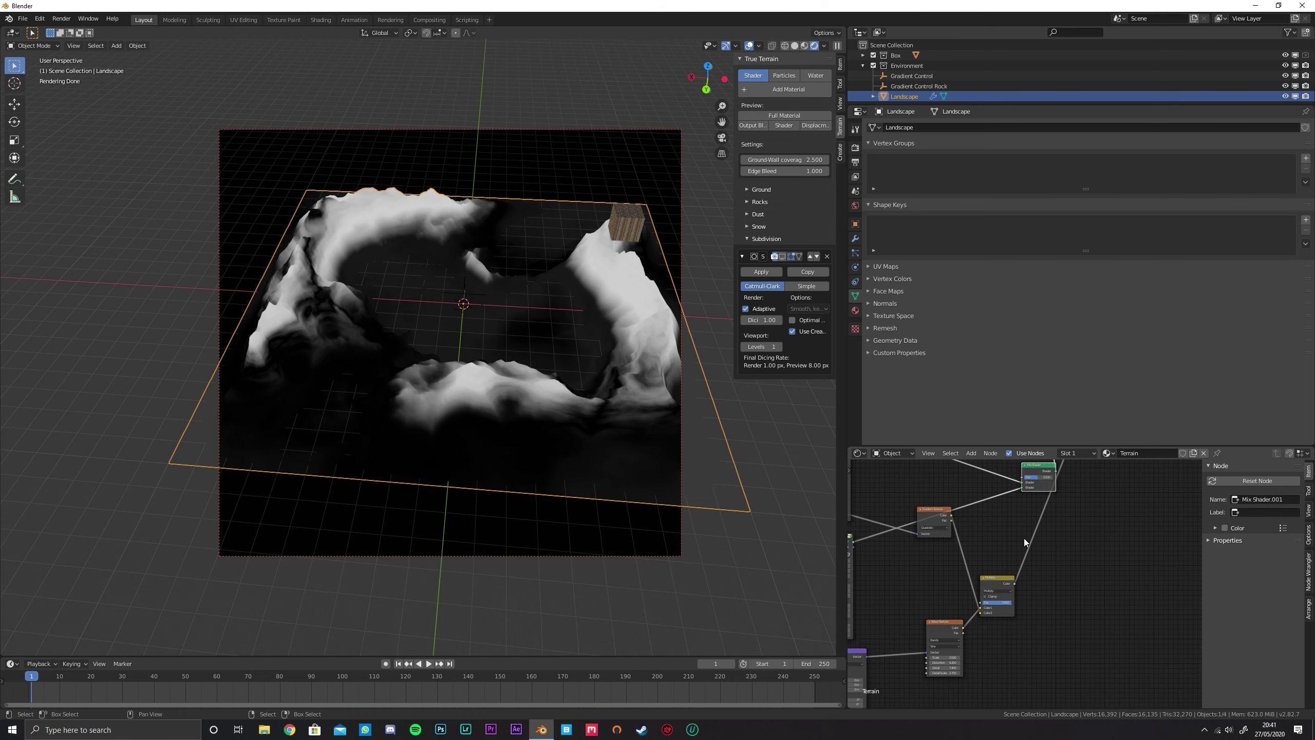
Connect the Multiply node's Color to the Mix Shader's Fac and preview the mixed material on the landscape
left_click_drag(1014, 583, 1022, 476)
middle_click_drag(1034, 467, 1032, 514)
left_click(1032, 514, "ctrl+shift")
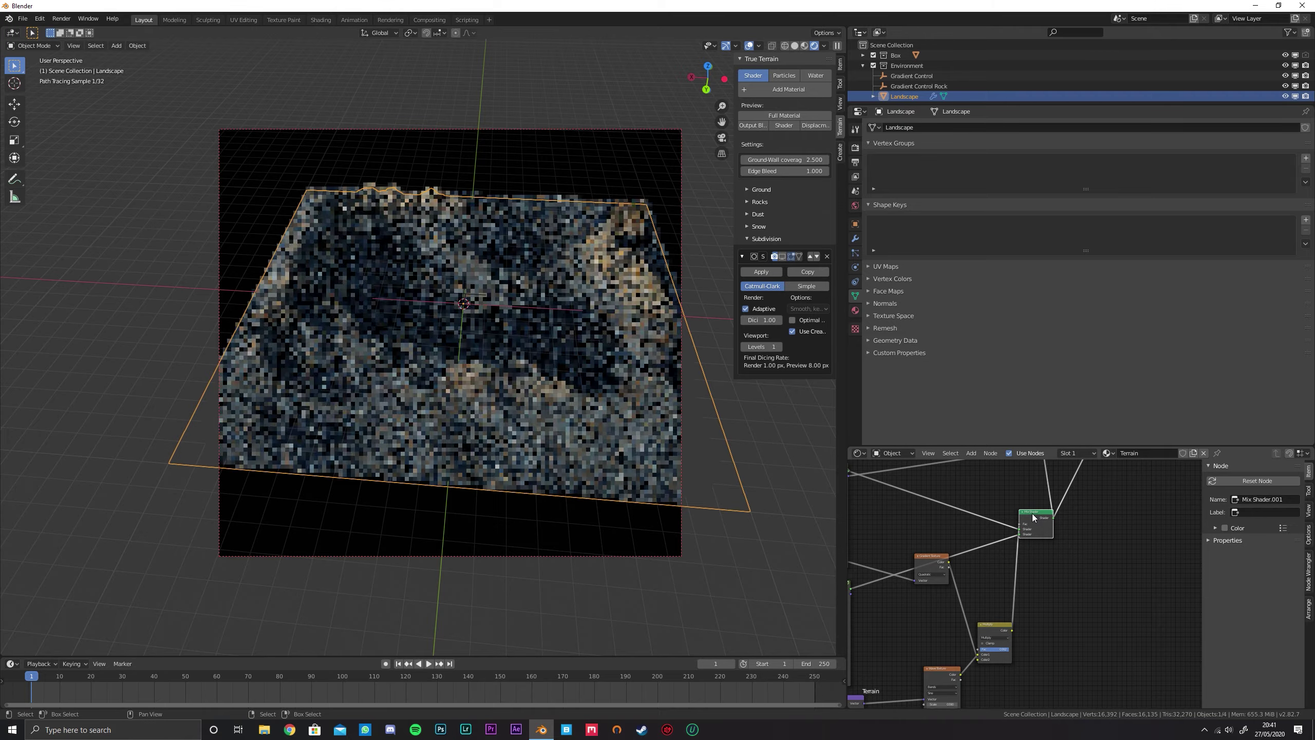
middle_click_drag(556, 333, 477, 350)
Lower the Multiply node's Fac to about 0.45
middle_click_drag(988, 583, 956, 488)
scroll(1031, 522, "down", 2)
scroll(1049, 538, "up", 4)
scroll(993, 517, "up", 4)
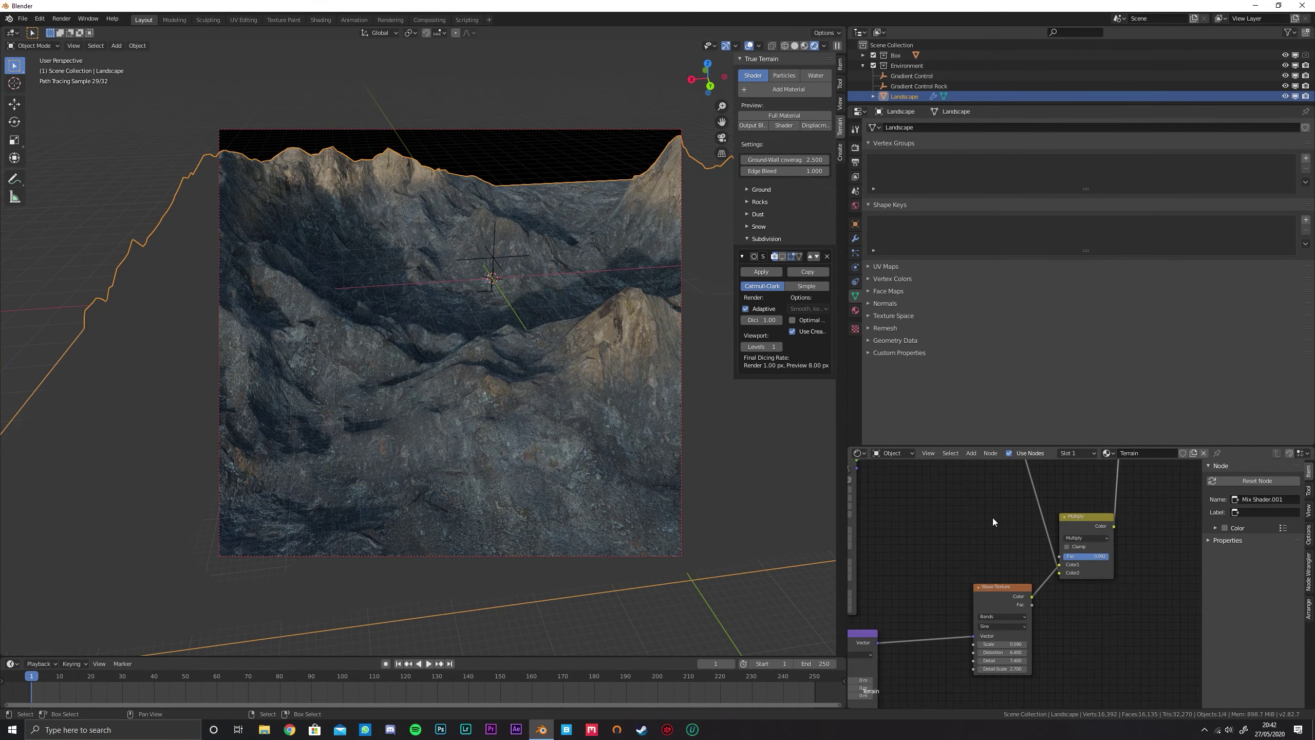
mouse_move(1099, 559)
left_mouse_down()
mouse_move(1050, 558)
mouse_move(1083, 556)
left_mouse_up()
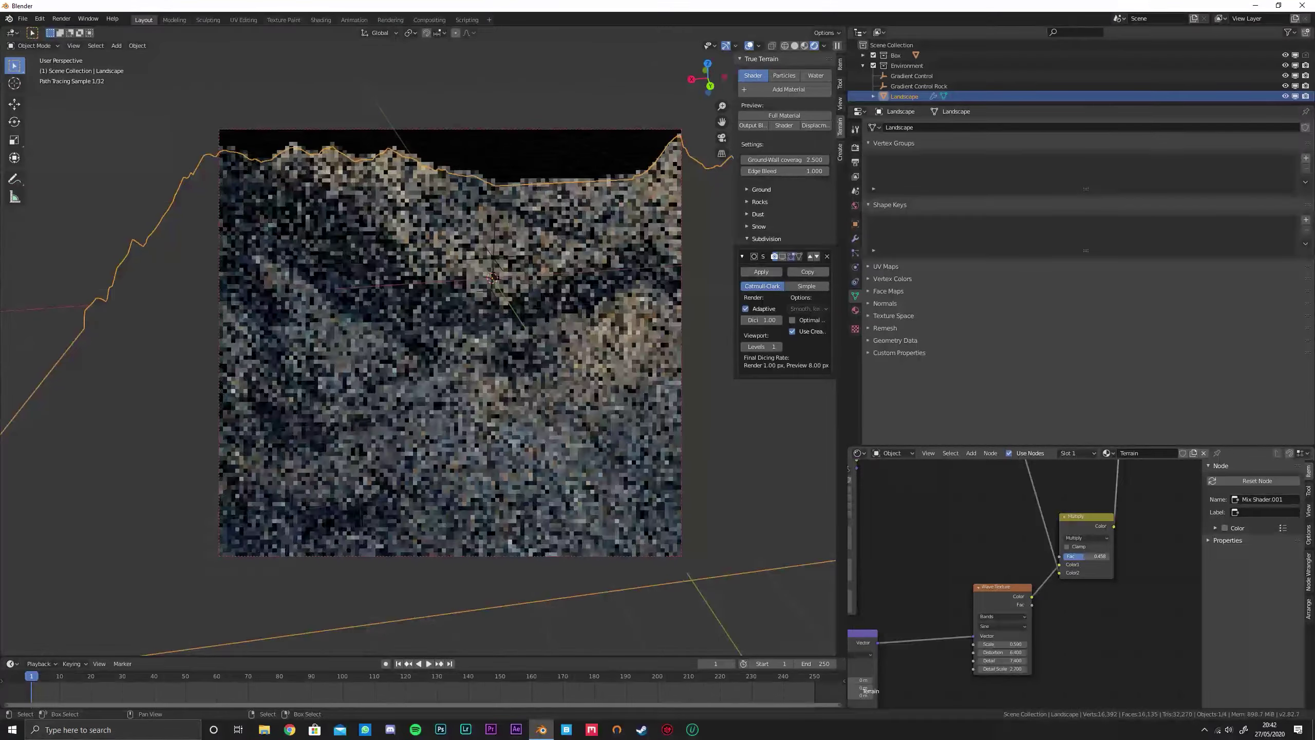
middle_click_drag(1010, 594, 1036, 529)
scroll(1036, 529, "up", 3)
scroll(1048, 592, "down", 1)
middle_click_drag(932, 548, 1040, 674)
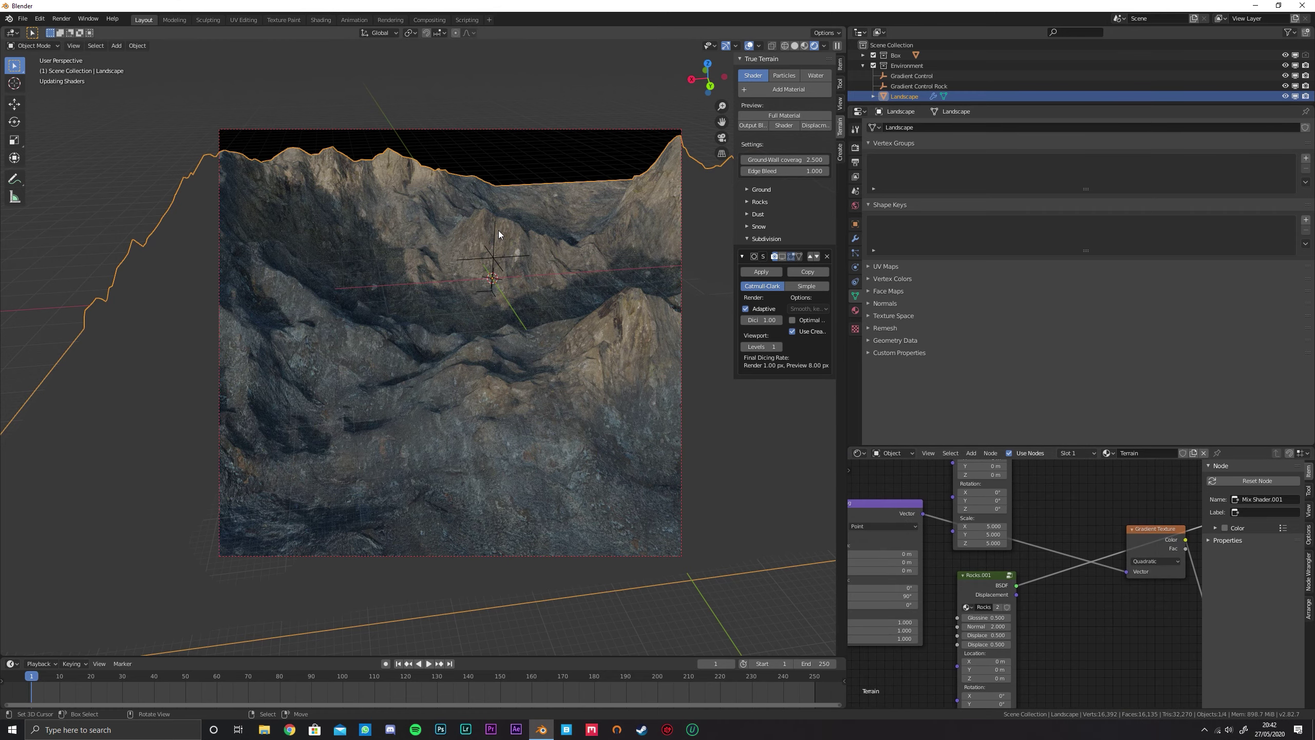
Scale the Gradient Control Rock empty by 0.480 and again by 0.844
left_click(493, 230)
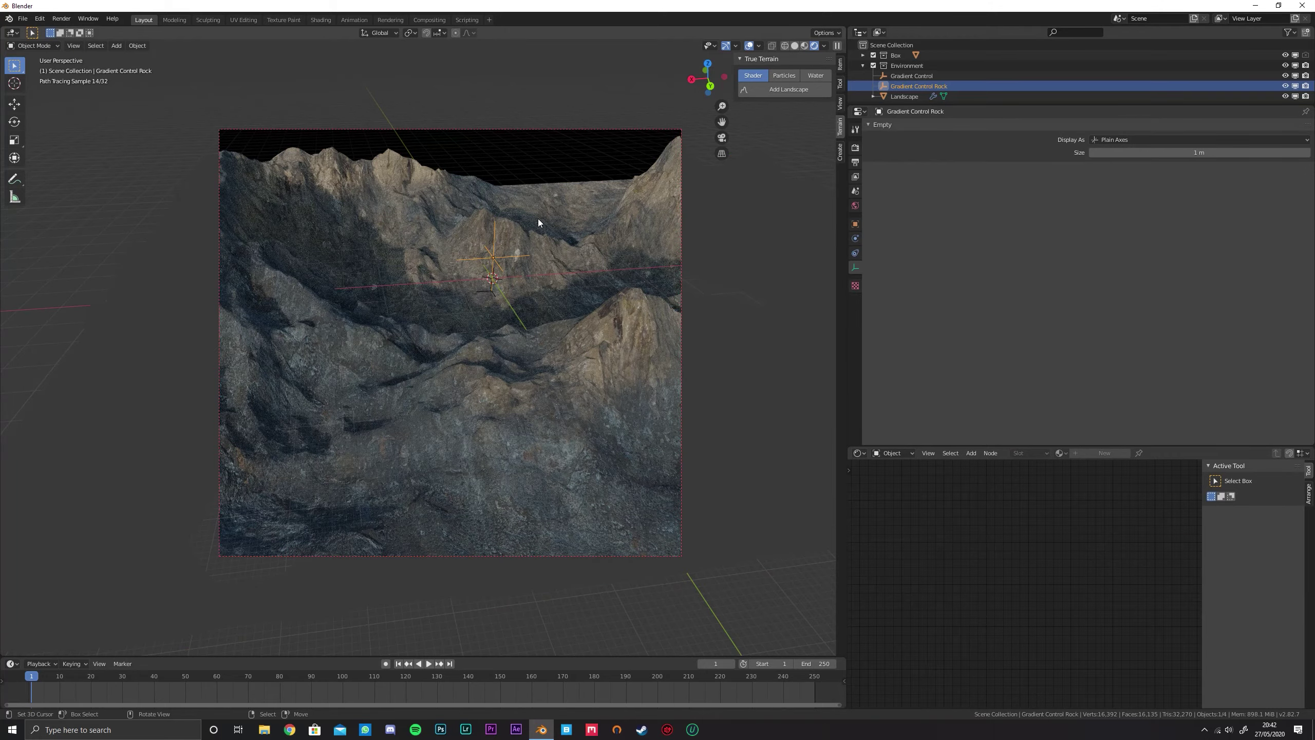
key("s")
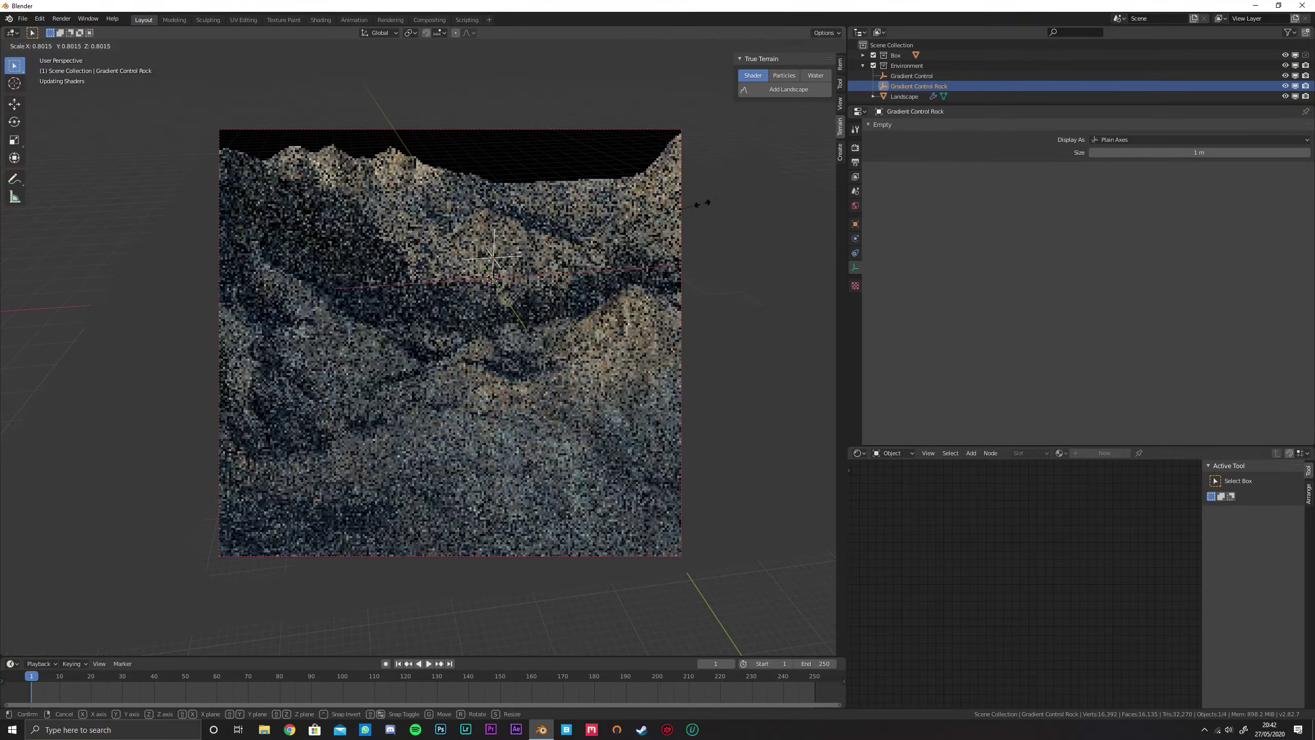
left_click(620, 227)
middle_click_drag(619, 226, 620, 253)
key("s")
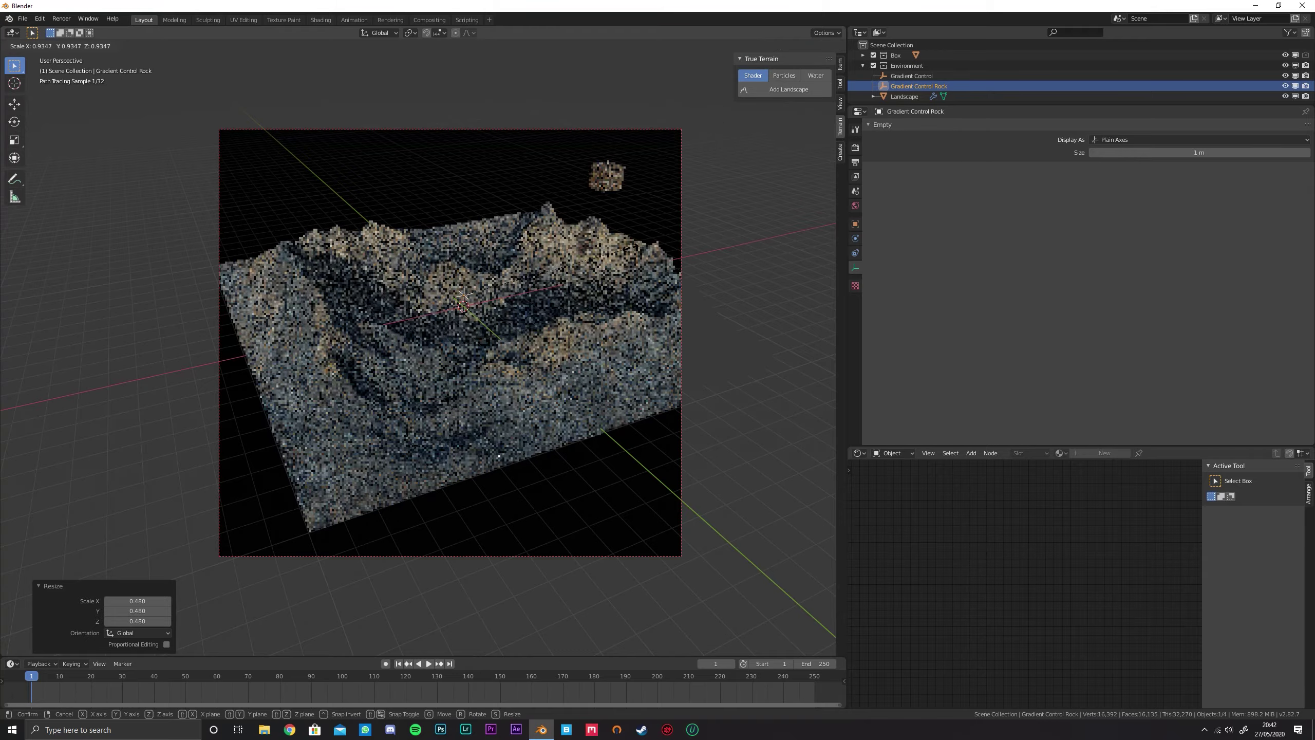
left_click(614, 253)
Move the Gradient Control Rock empty along the global Z axis to adjust the height of the rock gradient
key("g")
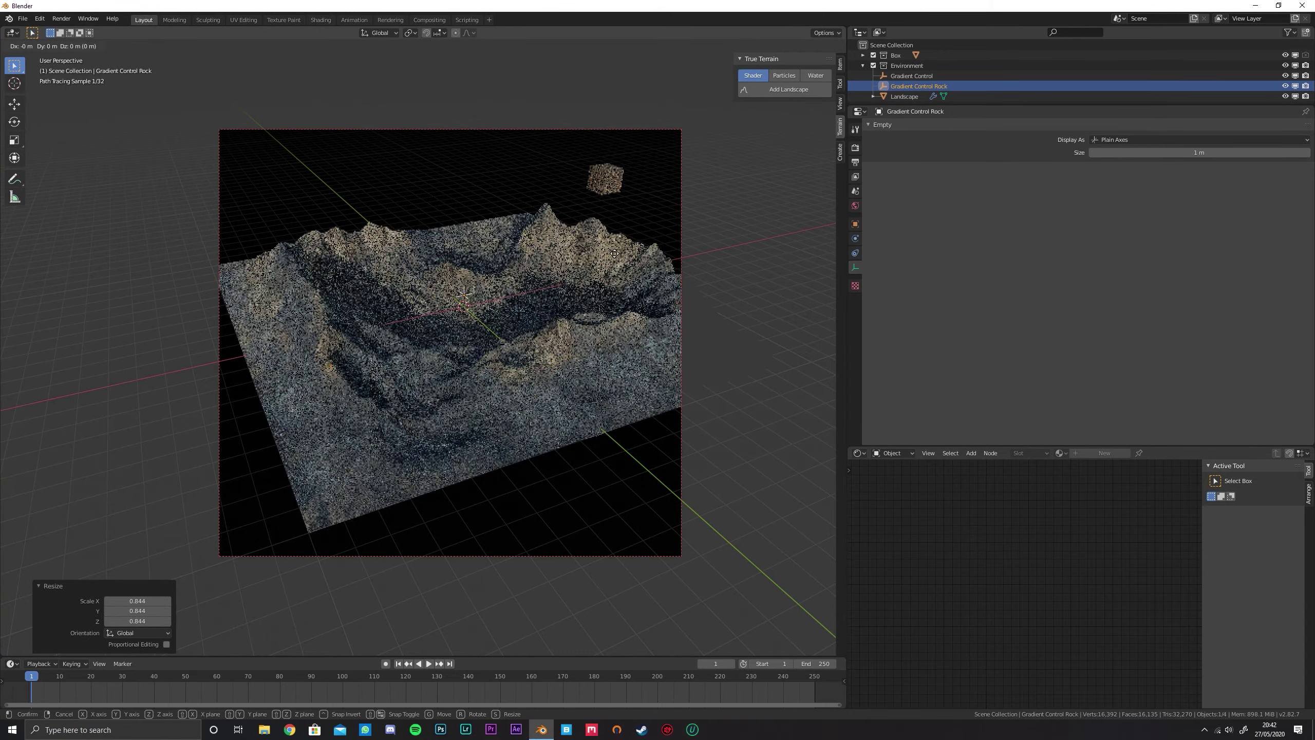
key("z")
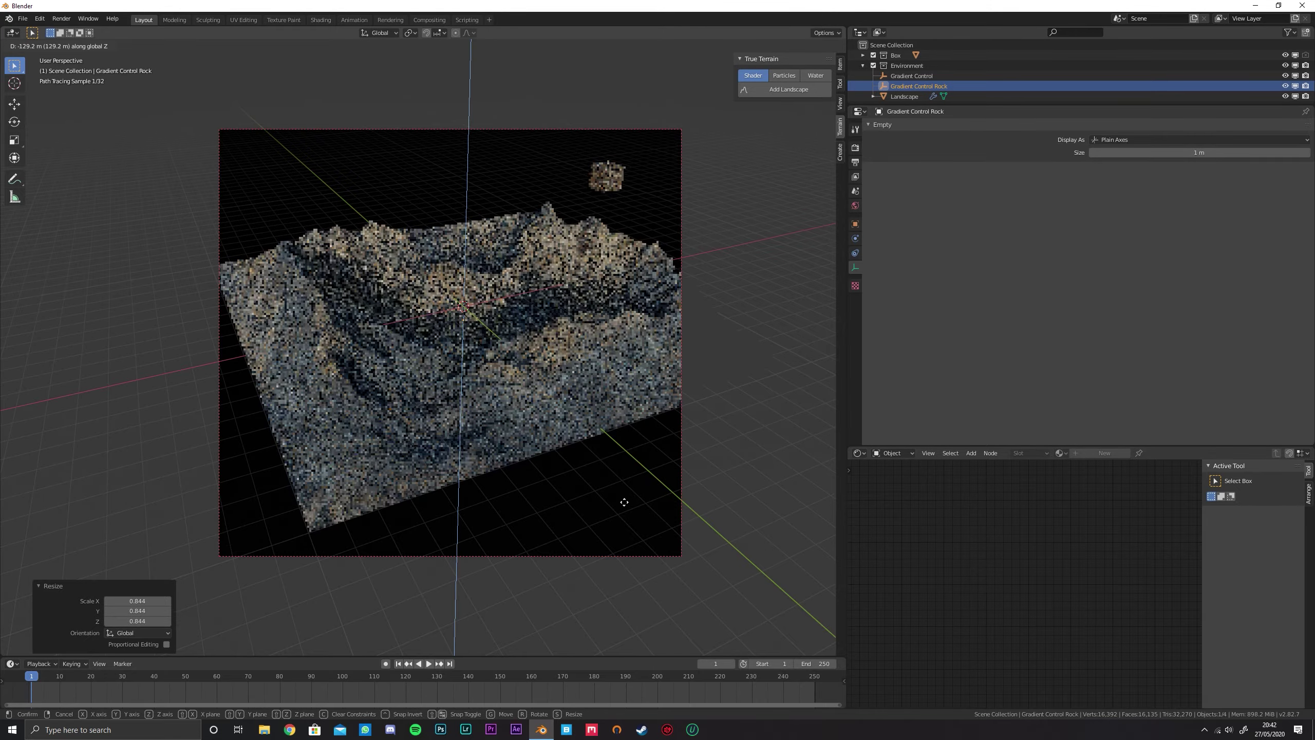
left_click(638, 355)
mouse_move(638, 354)
middle_mouse_down()
mouse_move(626, 307)
mouse_move(602, 306)
mouse_move(615, 343)
middle_mouse_up()
Reselect the landscape and enlarge the node editor to show the whole mask setup
left_click(615, 343)
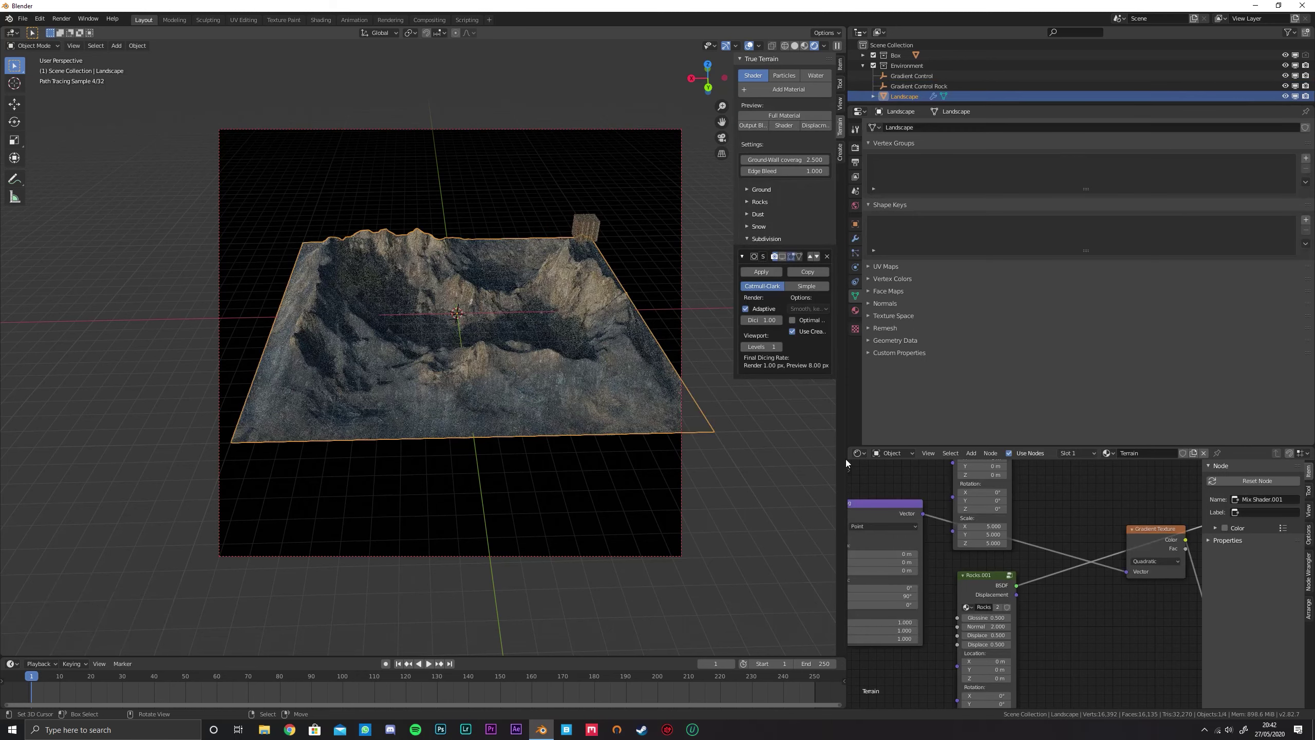
middle_click_drag(1153, 518, 1046, 520)
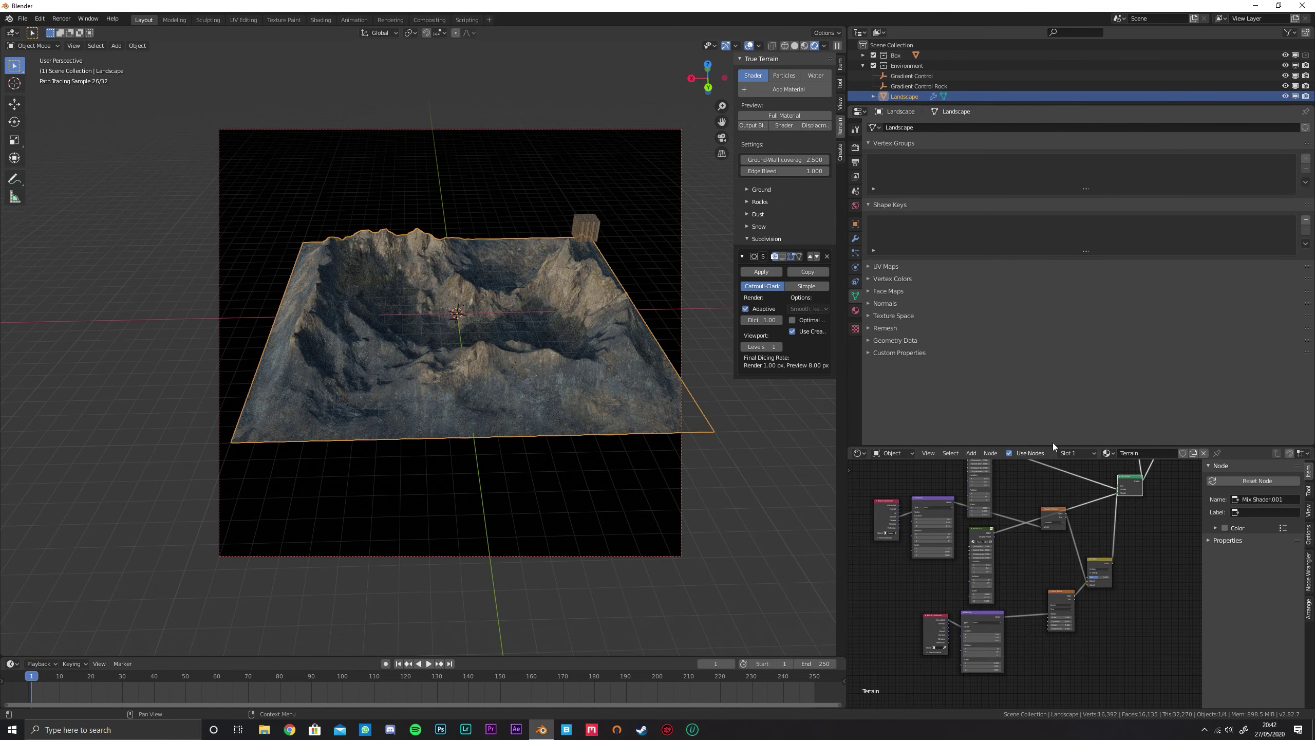
left_click_drag(1051, 446, 1051, 337)
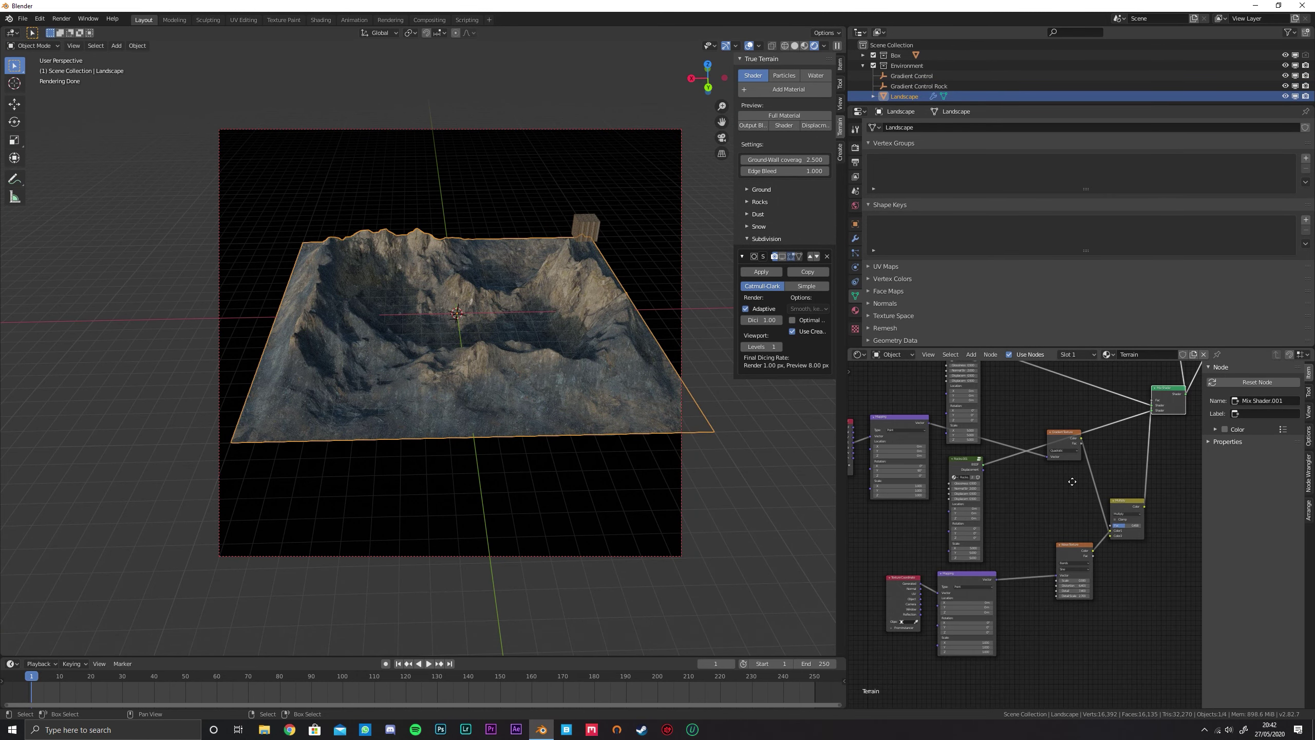
scroll(1095, 514, "up", 2)
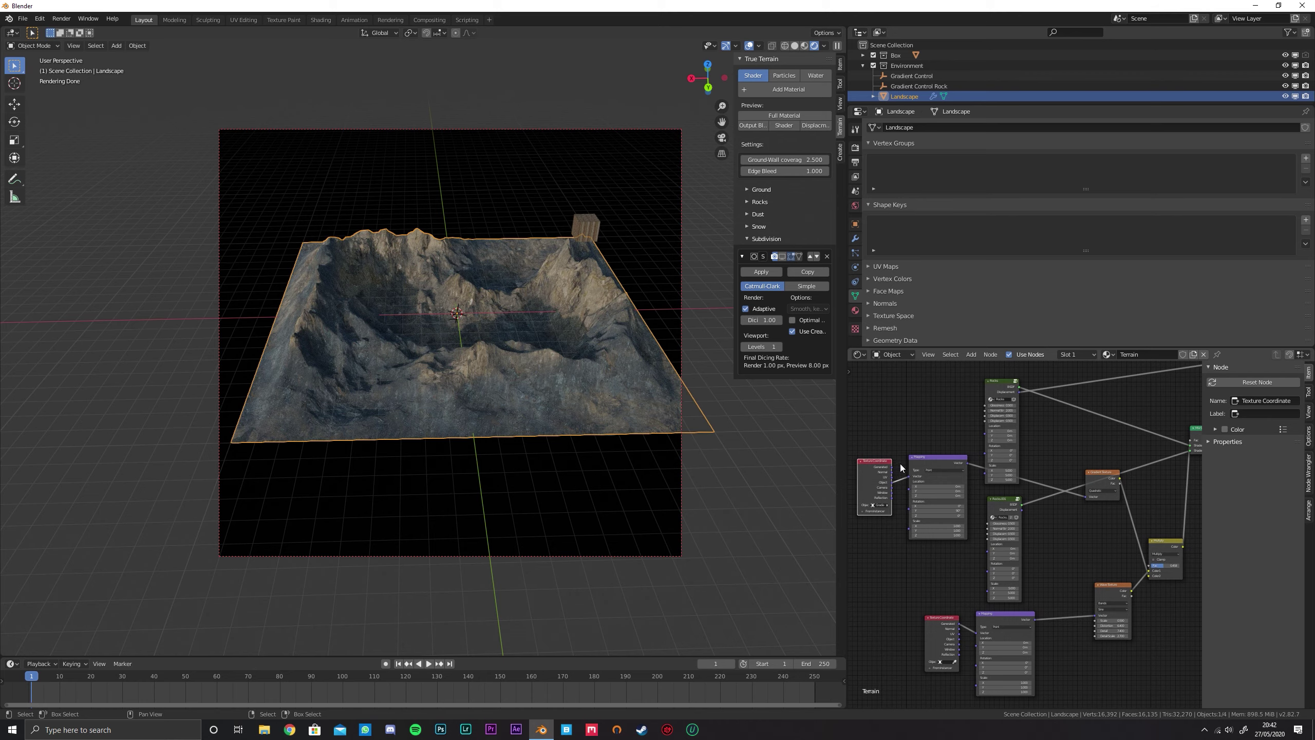
Group the gradient and wave mask nodes, including their coordinates, mappings and Multiply node, into one node group
left_click(937, 460, "shift")
left_click(1167, 549, "shift")
left_click(1010, 621, "shift")
left_click(943, 627, "shift")
key("ctrl+g")
Move the Group Input node closer and expose the Multiply node's Fac and the Wave Texture's Scale and Distortion as group inputs
mouse_move(1003, 517)
middle_mouse_down()
mouse_move(976, 497)
mouse_move(969, 515)
mouse_move(994, 508)
middle_mouse_up()
left_click_drag(898, 511, 1090, 502)
scroll(1098, 501, "up", 1)
middle_click_drag(1098, 501, 994, 520)
scroll(1017, 487, "up", 3)
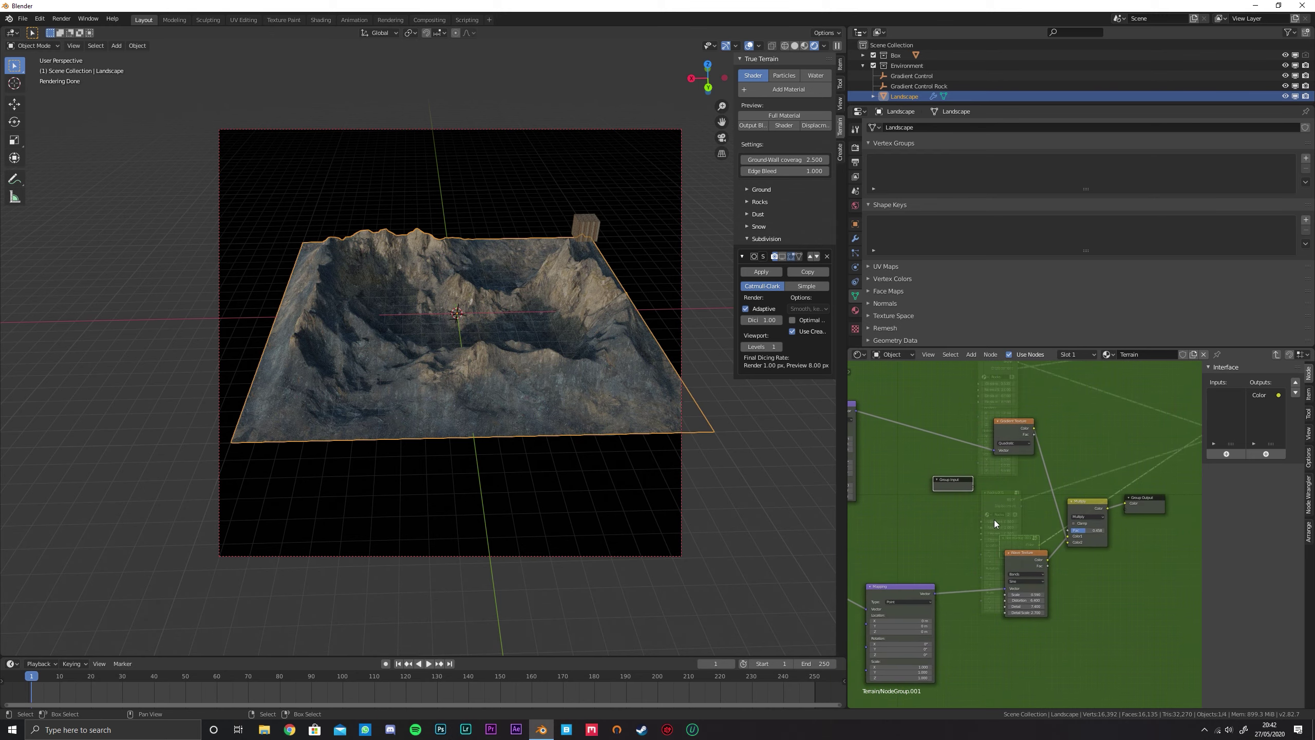
scroll(996, 518, "up", 2)
left_click_drag(1075, 530, 964, 478)
left_click_drag(1002, 604, 964, 493)
scroll(979, 570, "up", 2)
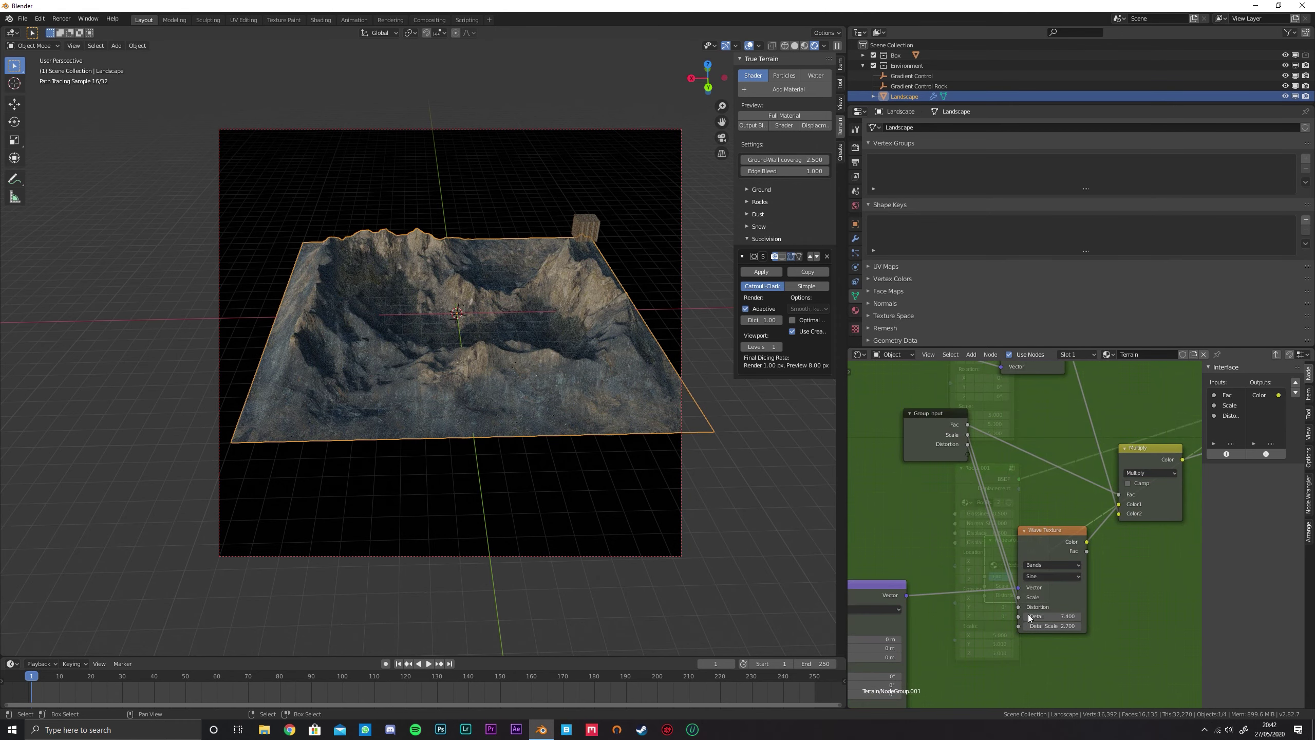
Expose the Wave Texture's Detail and Detail Scale as group inputs
left_click_drag(1019, 618, 967, 454)
left_click_drag(1018, 625, 965, 466)
scroll(1069, 451, "down", 3)
middle_click_drag(1069, 451, 902, 540)
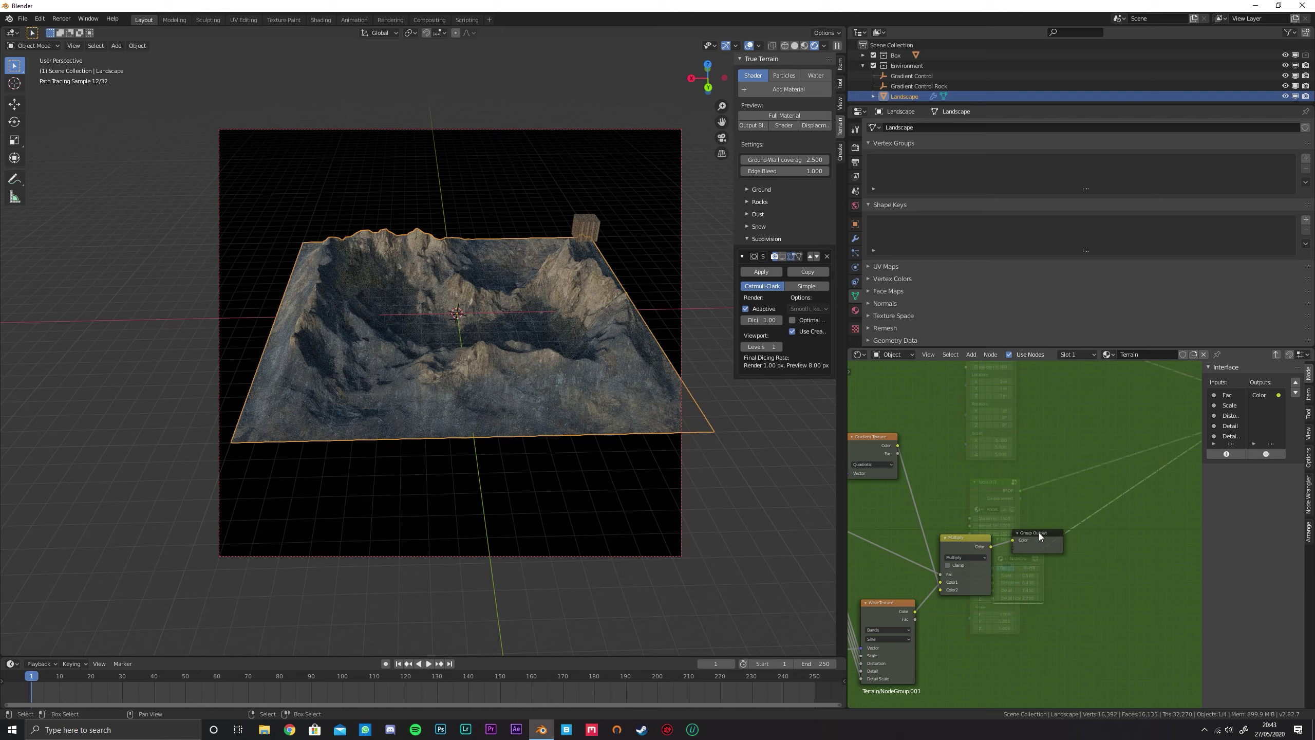
Rename the node group's Color output as "Rock Mix" and leave the group
left_click(1264, 393)
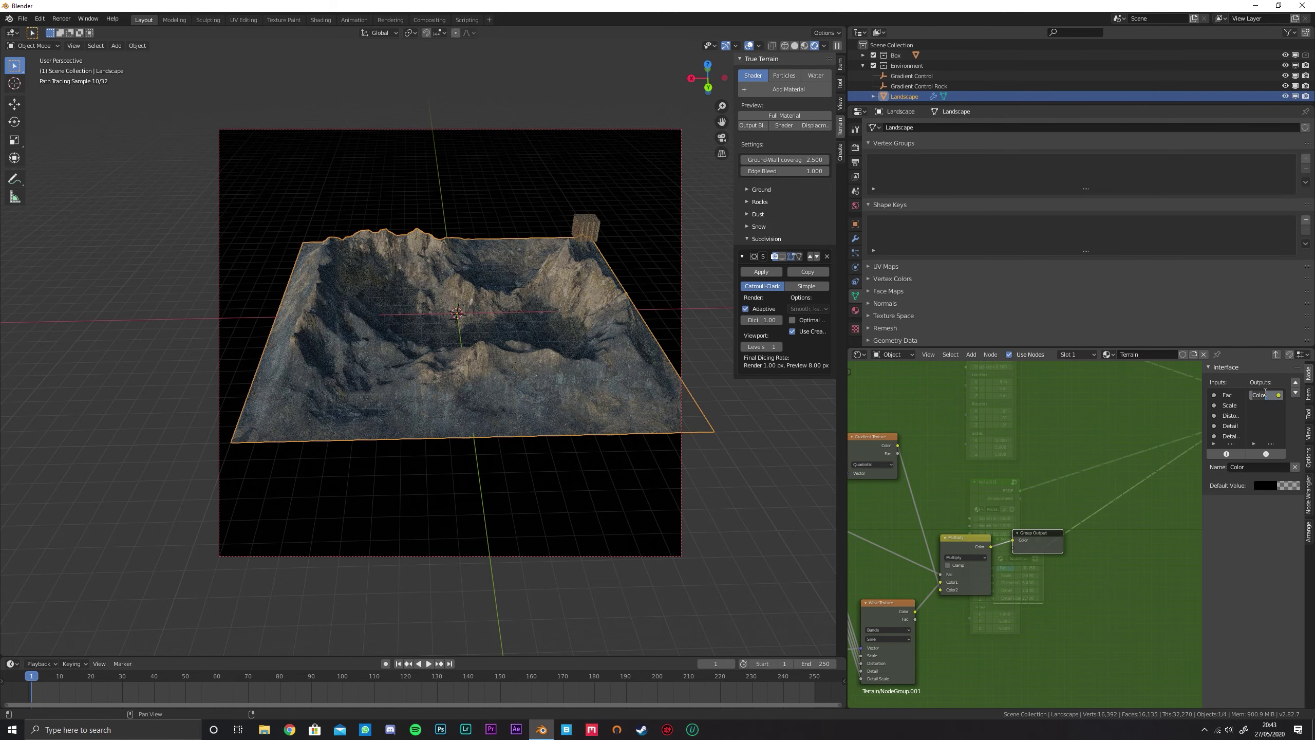
type("Rock Mix")
key("Return")
key("Tab")
Place the group node beside the Mix Shader and name its node group "Rock Mix"
middle_click_drag(1042, 442, 877, 487)
left_click_drag(871, 595, 1012, 374)
middle_click_drag(1013, 374, 991, 524)
left_click_drag(991, 525, 1045, 501)
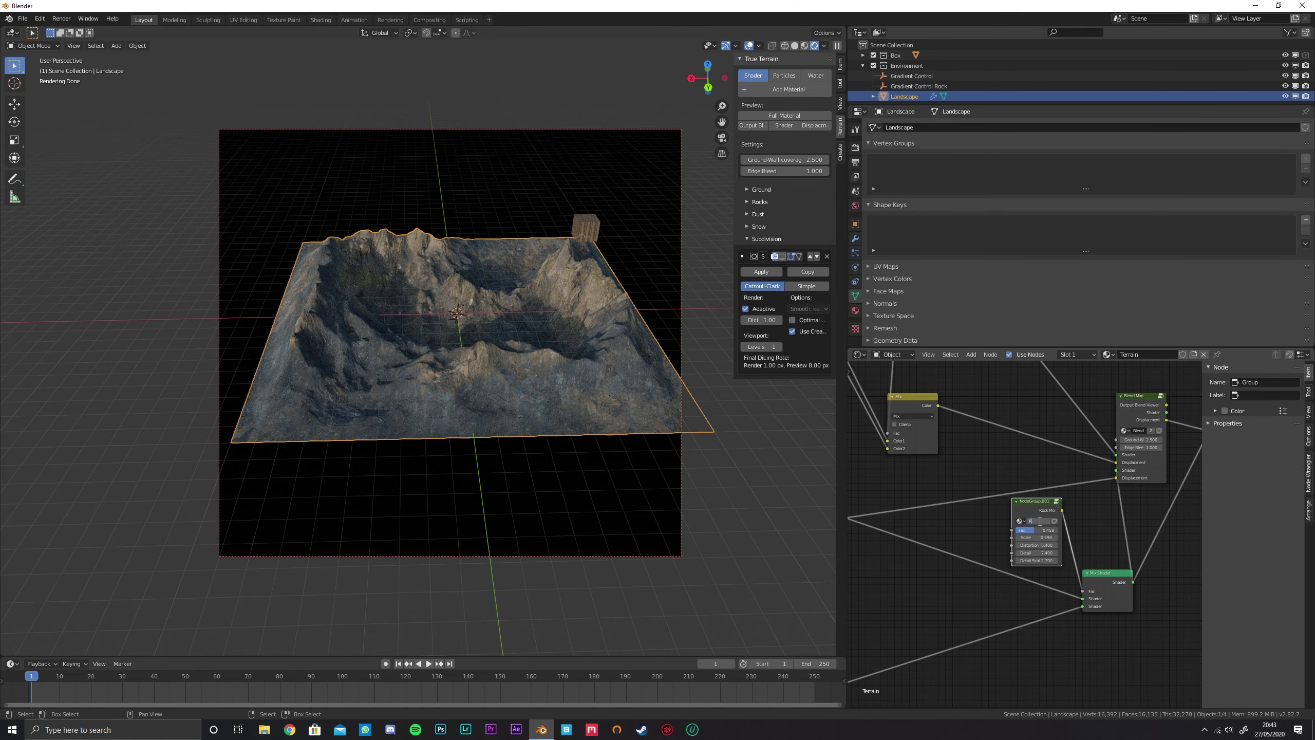
scroll(1057, 524, "up", 3)
middle_click_drag(1088, 501, 979, 527)
middle_click_drag(1011, 593, 966, 583)
Route the Blend Map node into the Material Output and inspect the full terrain material up close
left_click(1012, 384, "ctrl+shift")
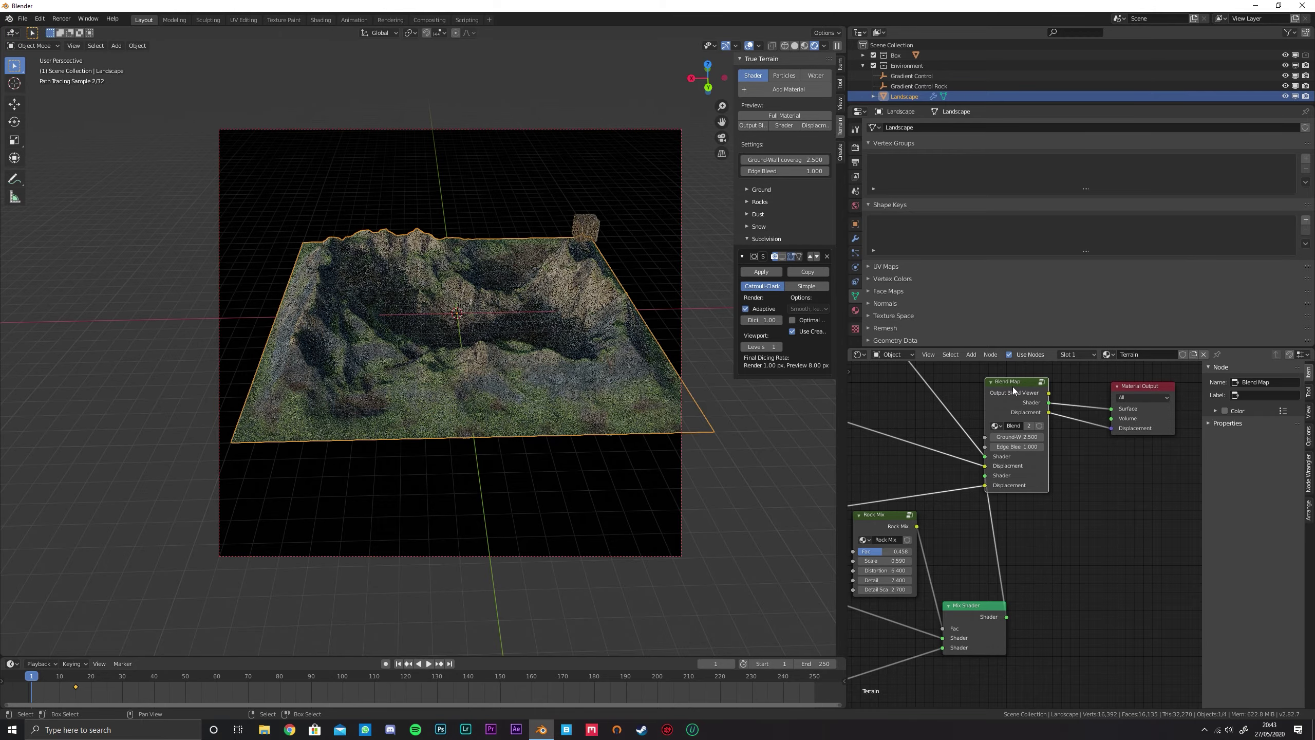
middle_click_drag(428, 328, 480, 337)
scroll(499, 324, "up", 4)
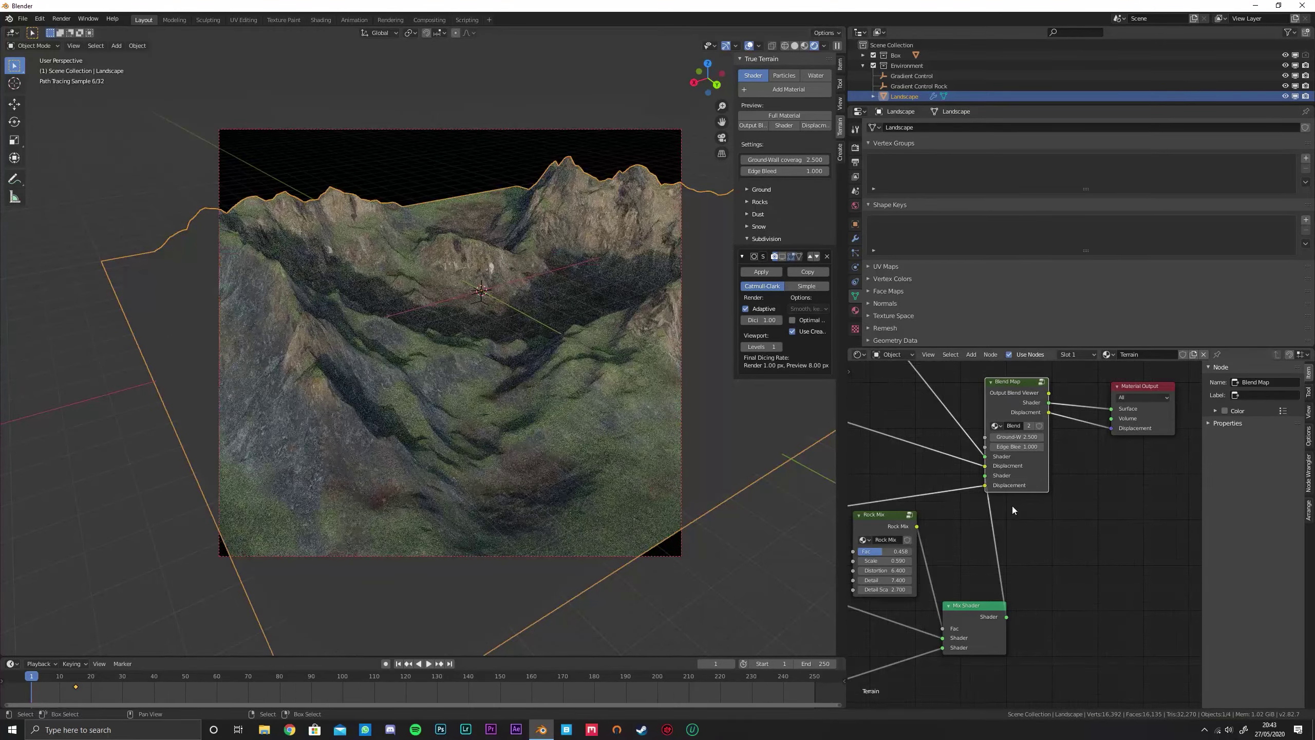
Rearrange the Rocks and Rocks.001 nodes so there is free space between them and the Rock Mix node
scroll(1009, 505, "down", 3)
middle_click_drag(968, 522, 1110, 484)
mouse_move(997, 476)
middle_mouse_down()
mouse_move(1075, 461)
mouse_move(1007, 496)
mouse_move(973, 475)
middle_mouse_up()
scroll(1003, 486, "down", 2)
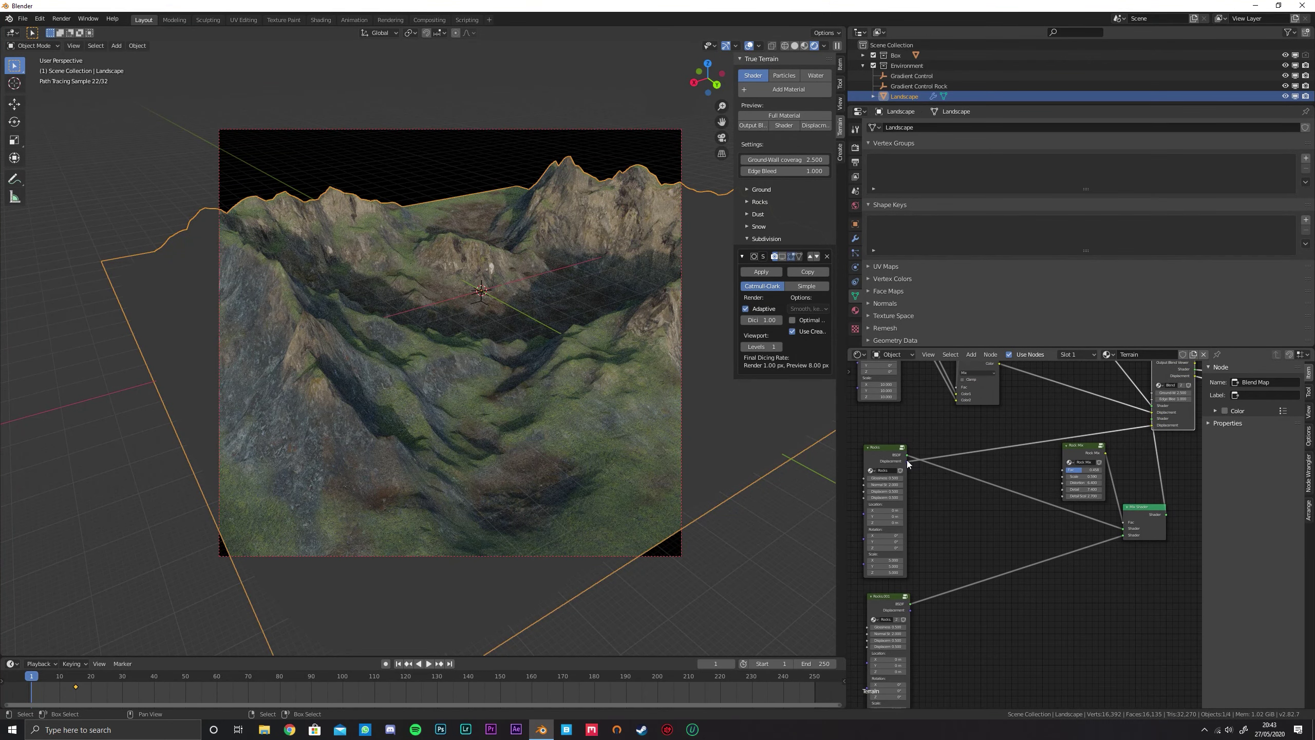
left_click_drag(887, 464, 900, 652)
left_click_drag(892, 594, 889, 509)
left_click_drag(893, 455, 983, 607)
left_click_drag(906, 643, 901, 472)
scroll(1009, 469, "up", 3)
middle_click_drag(1010, 469, 988, 543)
Add a MixRGB node with the Rocks displacement in Color1 and the Rocks.001 displacement in Color2
key("shift+a")
mouse_move(988, 542)
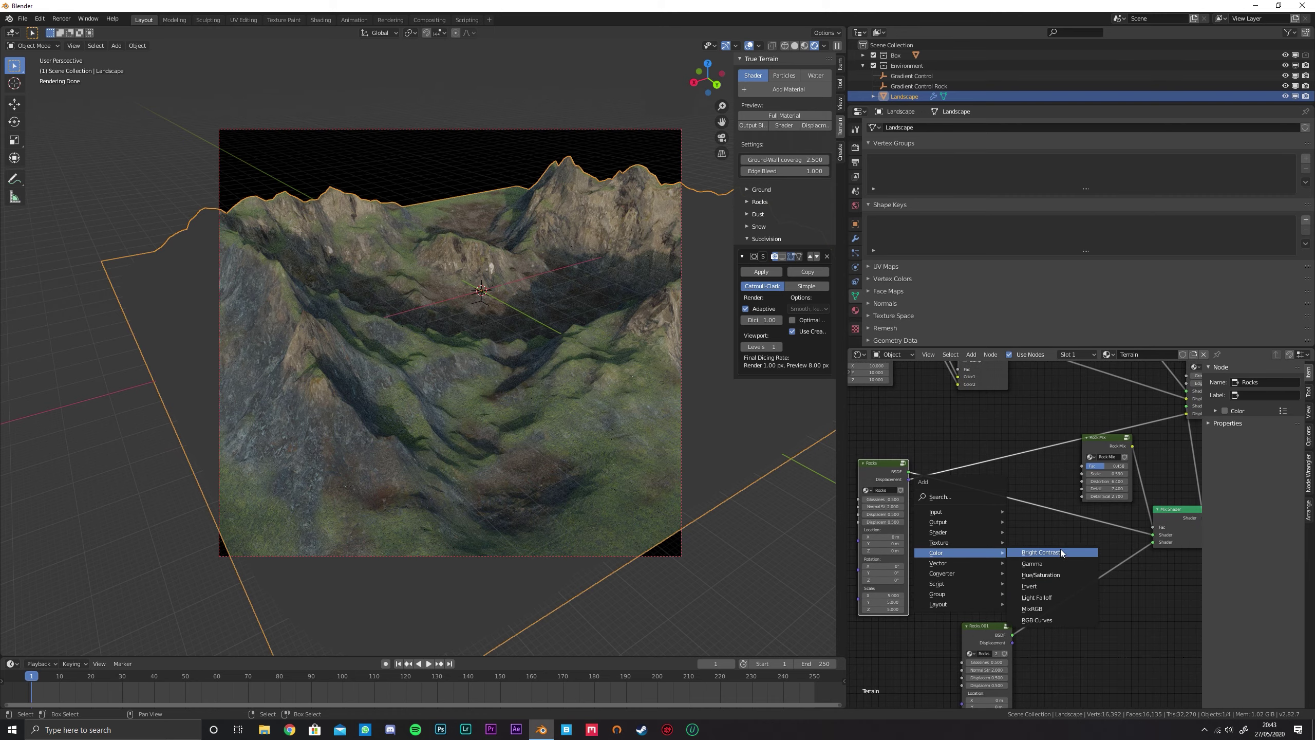
left_click(1056, 609)
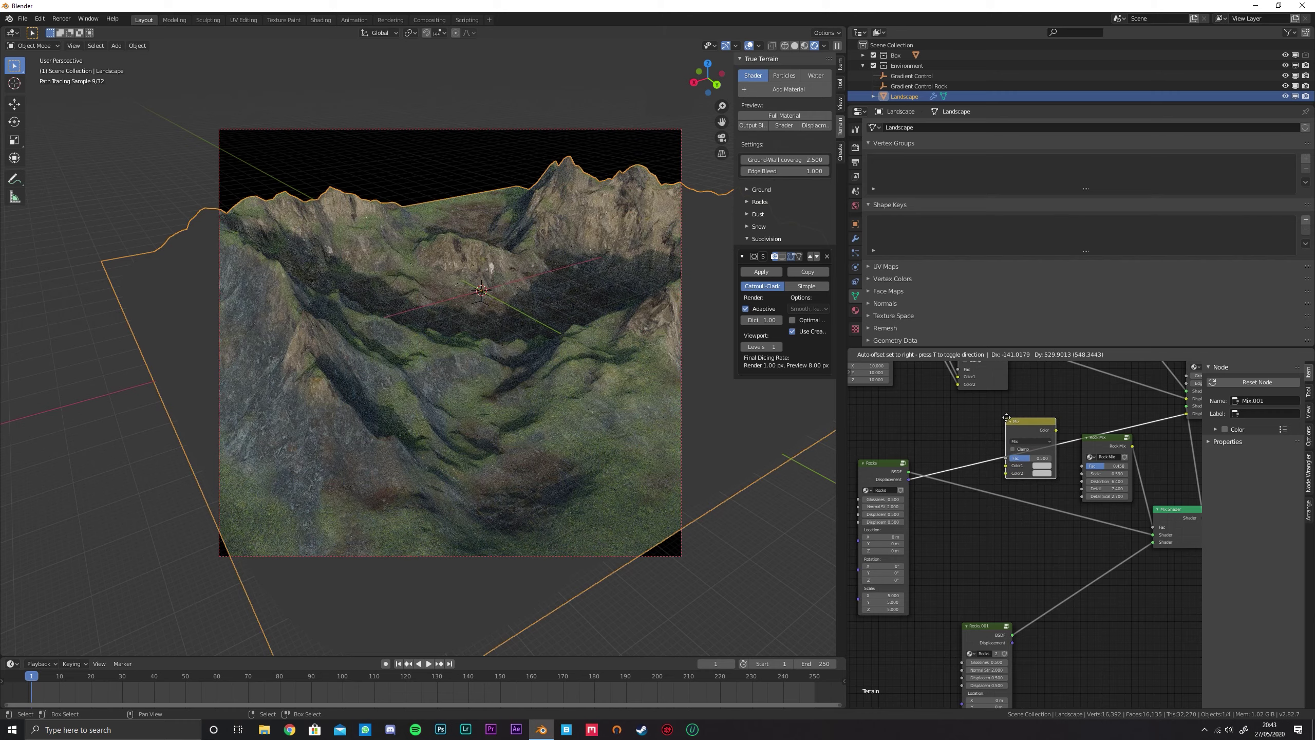
left_click(989, 497)
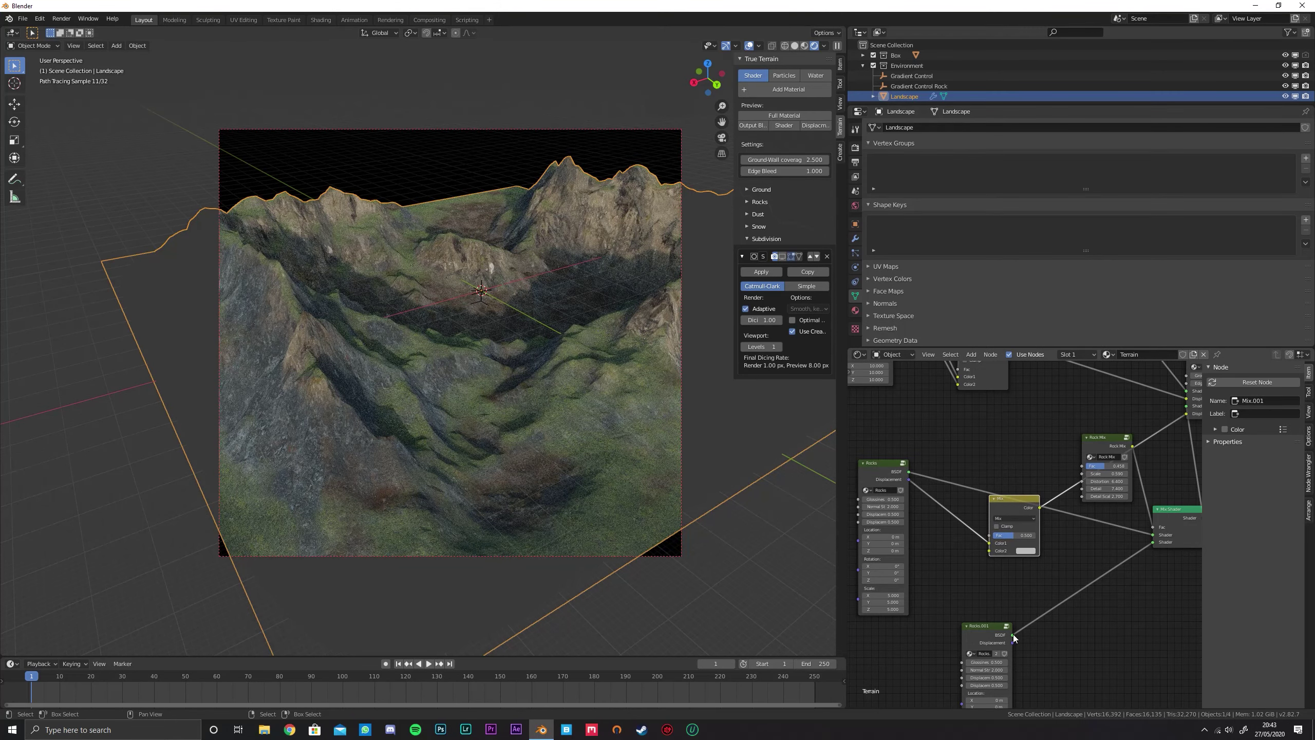
left_click_drag(1012, 643, 990, 551)
Tidy the rock nodes, feed the MixRGB color into the Blend Map displacement, and drive its Fac with the Rock Mix output
left_click_drag(978, 632, 863, 636)
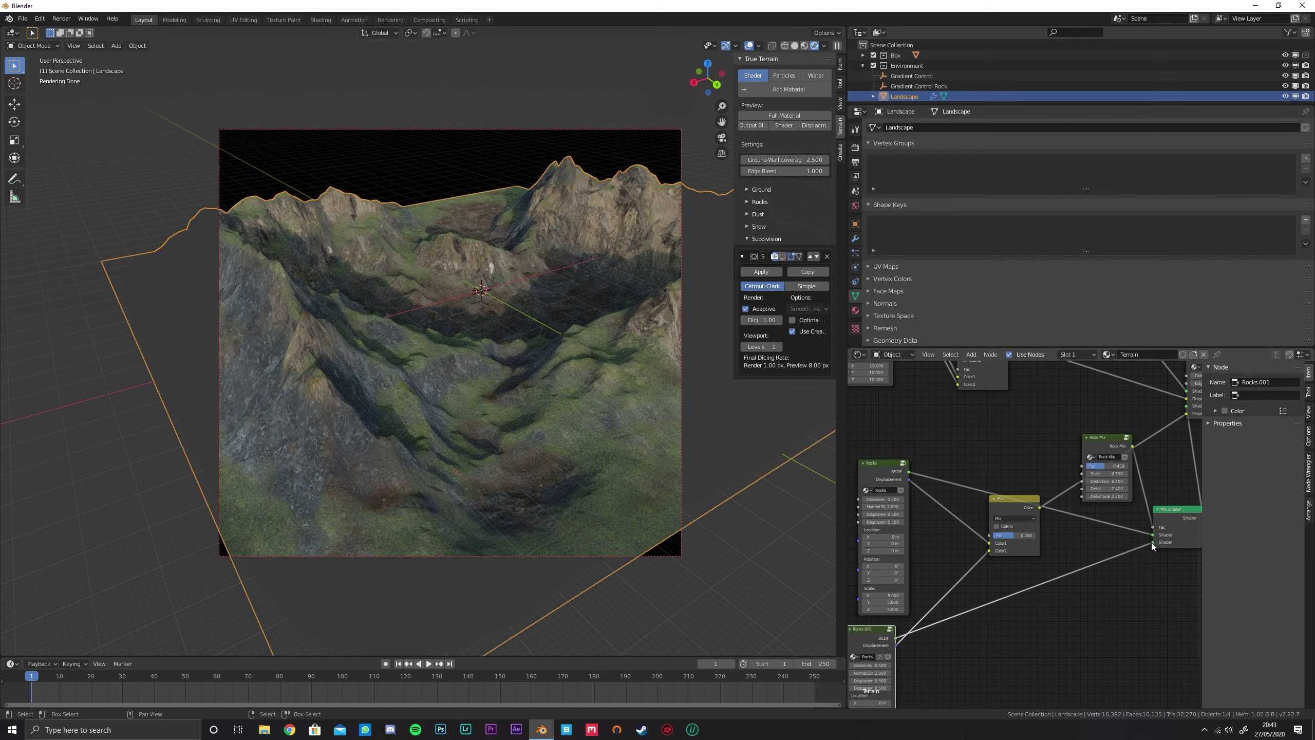
left_click_drag(884, 477, 876, 465)
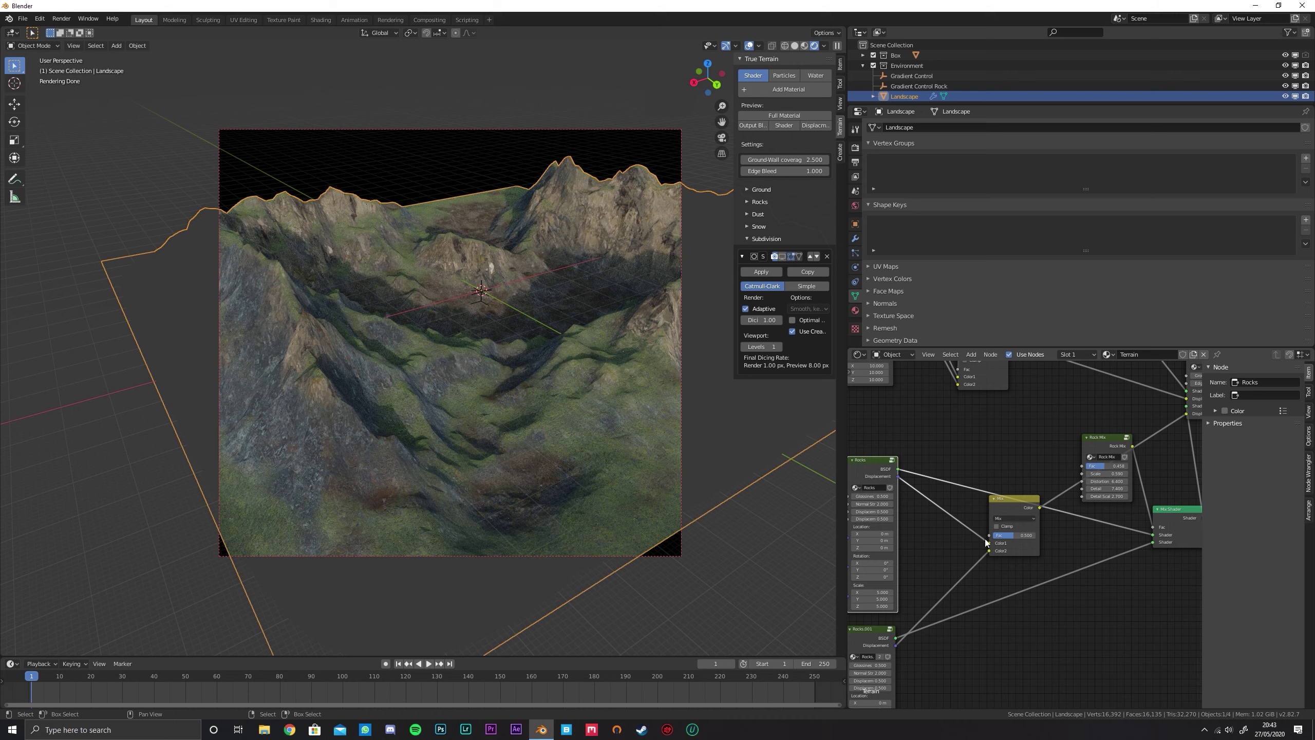
left_click_drag(1108, 437, 959, 406)
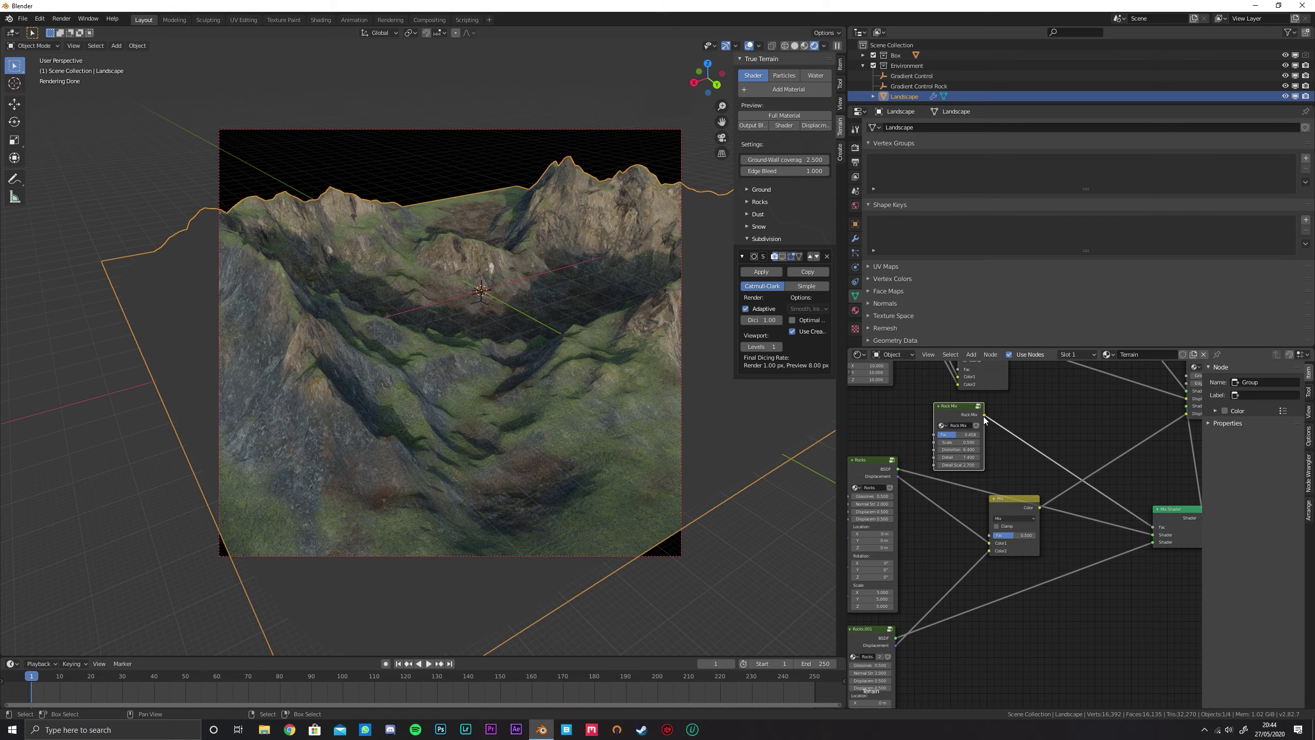
left_click_drag(993, 533, 994, 533)
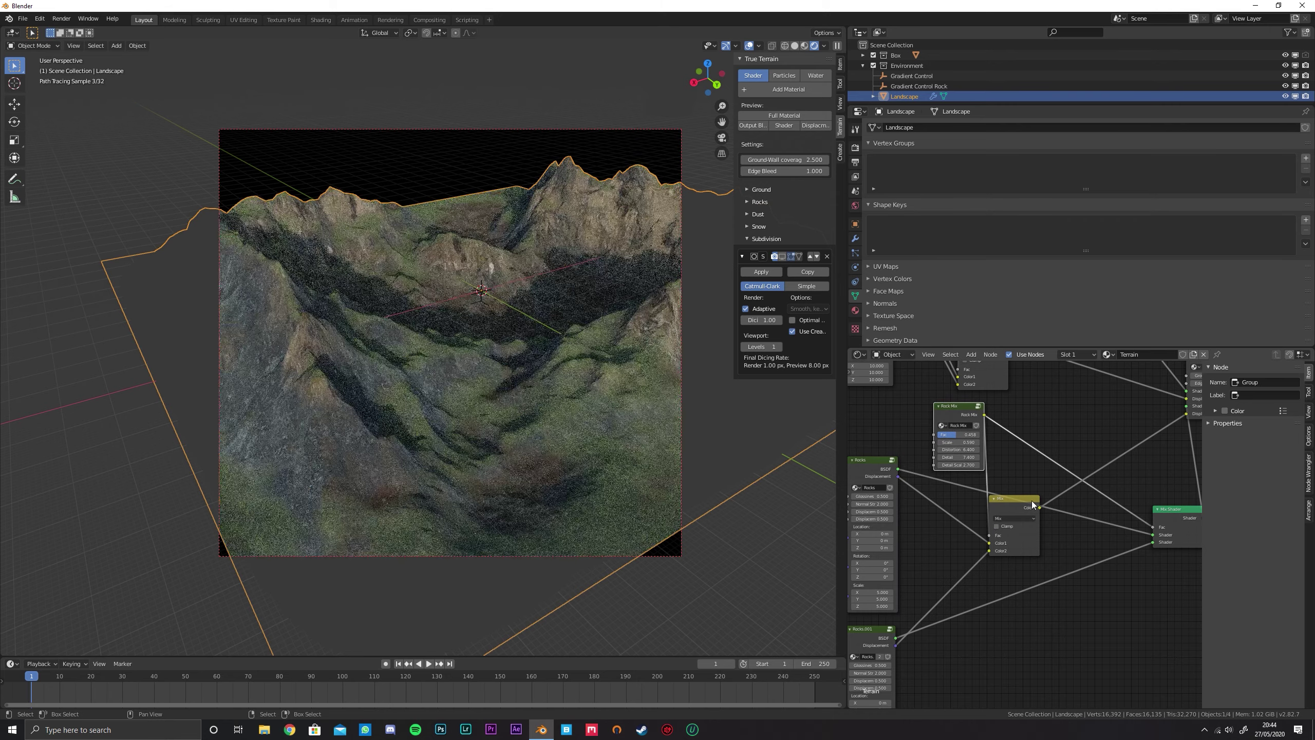
Set the Rocks node's scale to 10 on X, Y and Z
middle_click_drag(1027, 482, 1076, 491)
scroll(1045, 488, "up", 4)
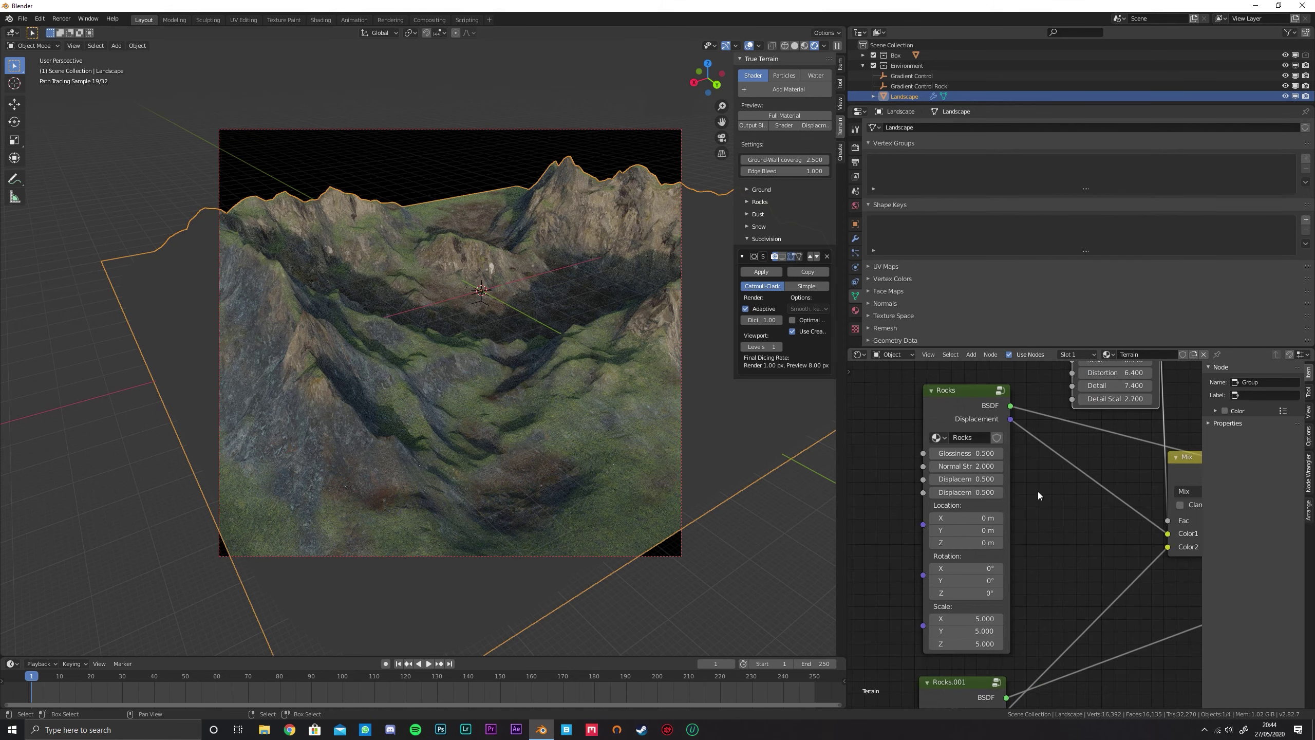
scroll(1050, 509, "up", 2)
left_click(943, 567)
type("10")
key("Tab")
type("10")
key("Return")
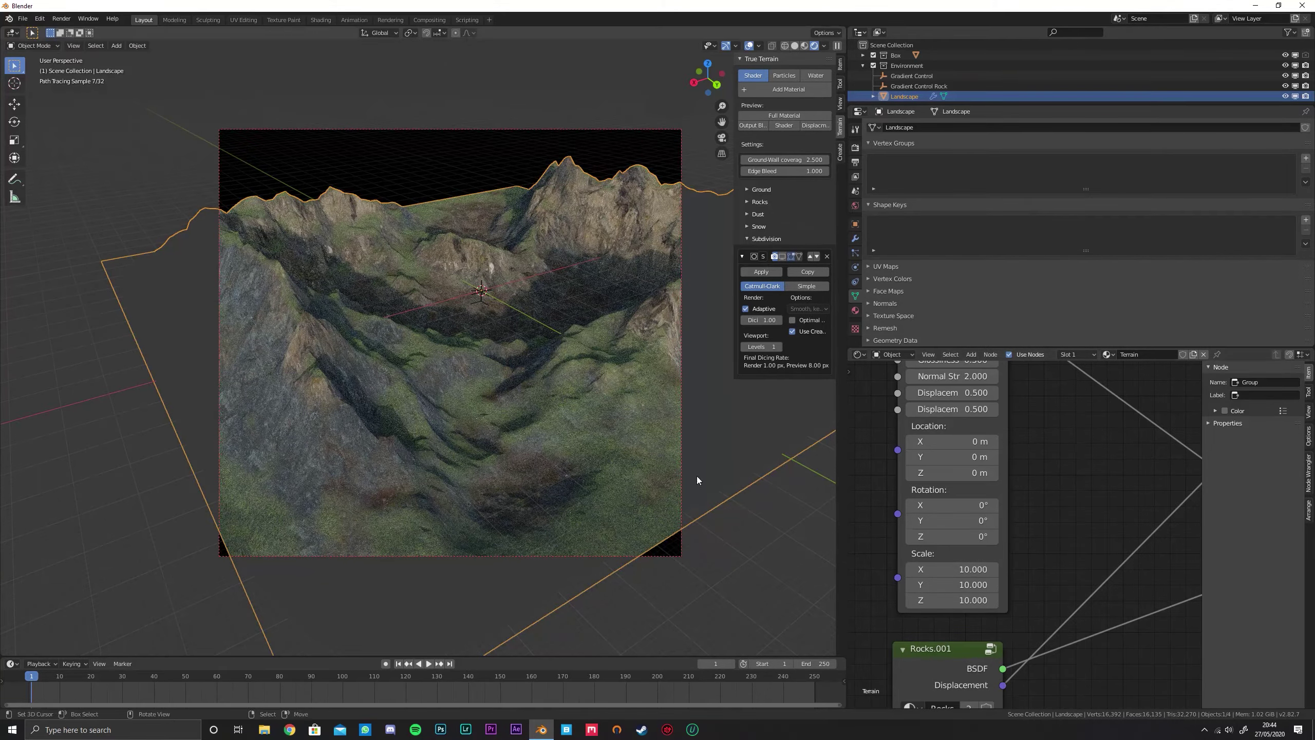
Check the rock texture up close and enable viewport display of the landscape's subdivision modifier
scroll(560, 397, "up", 5)
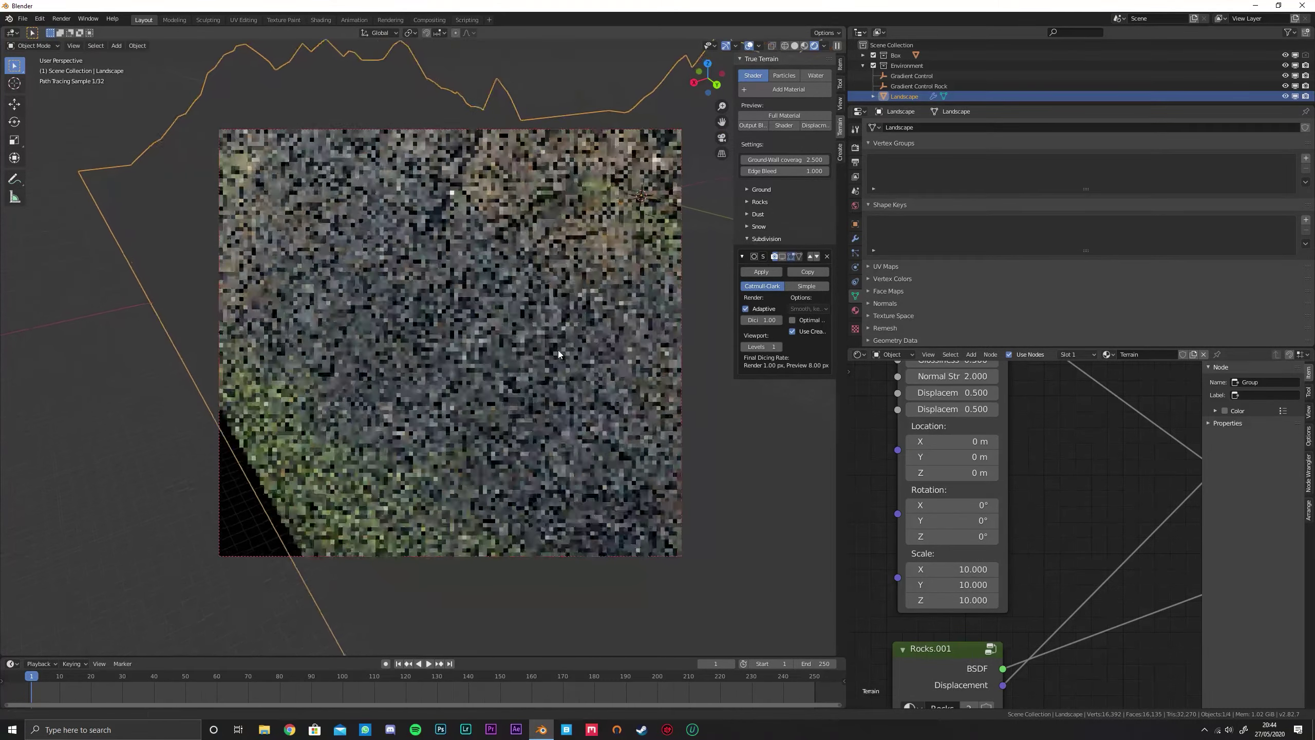
scroll(1065, 450, "down", 2)
middle_click_drag(1065, 450, 1051, 534)
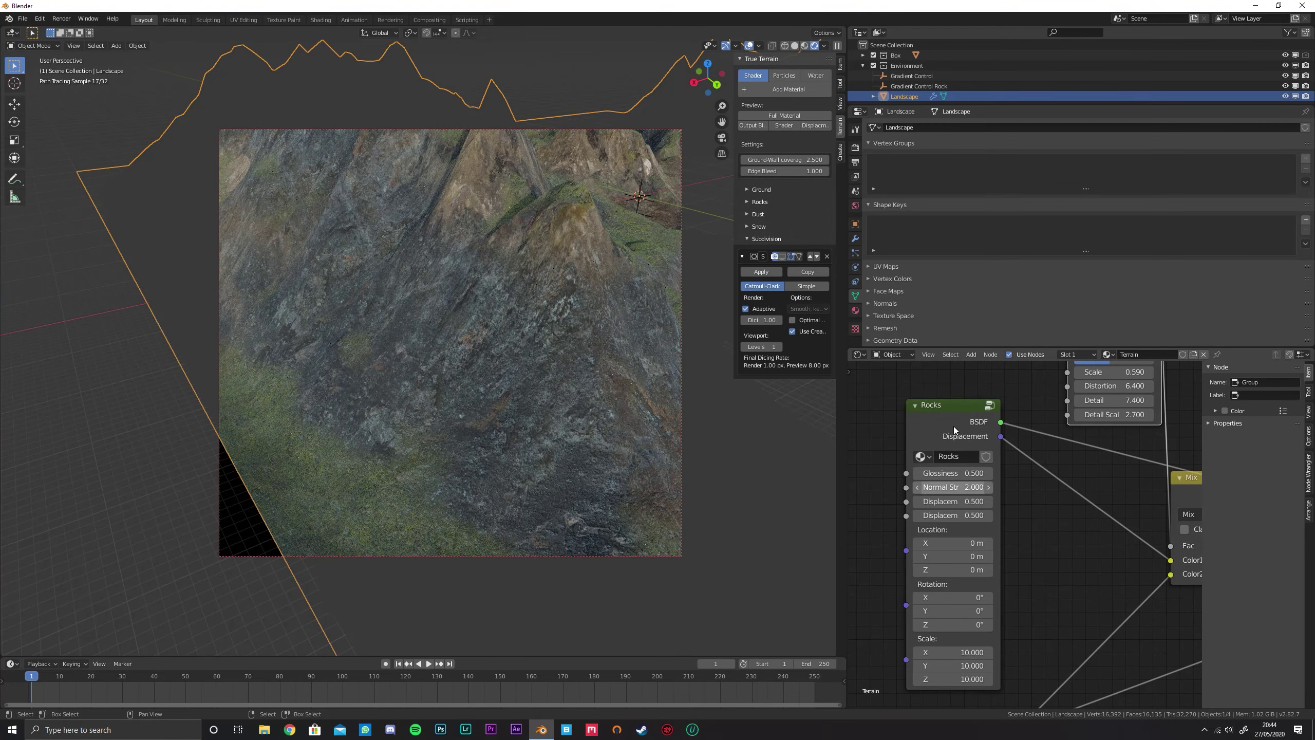
left_click(782, 256)
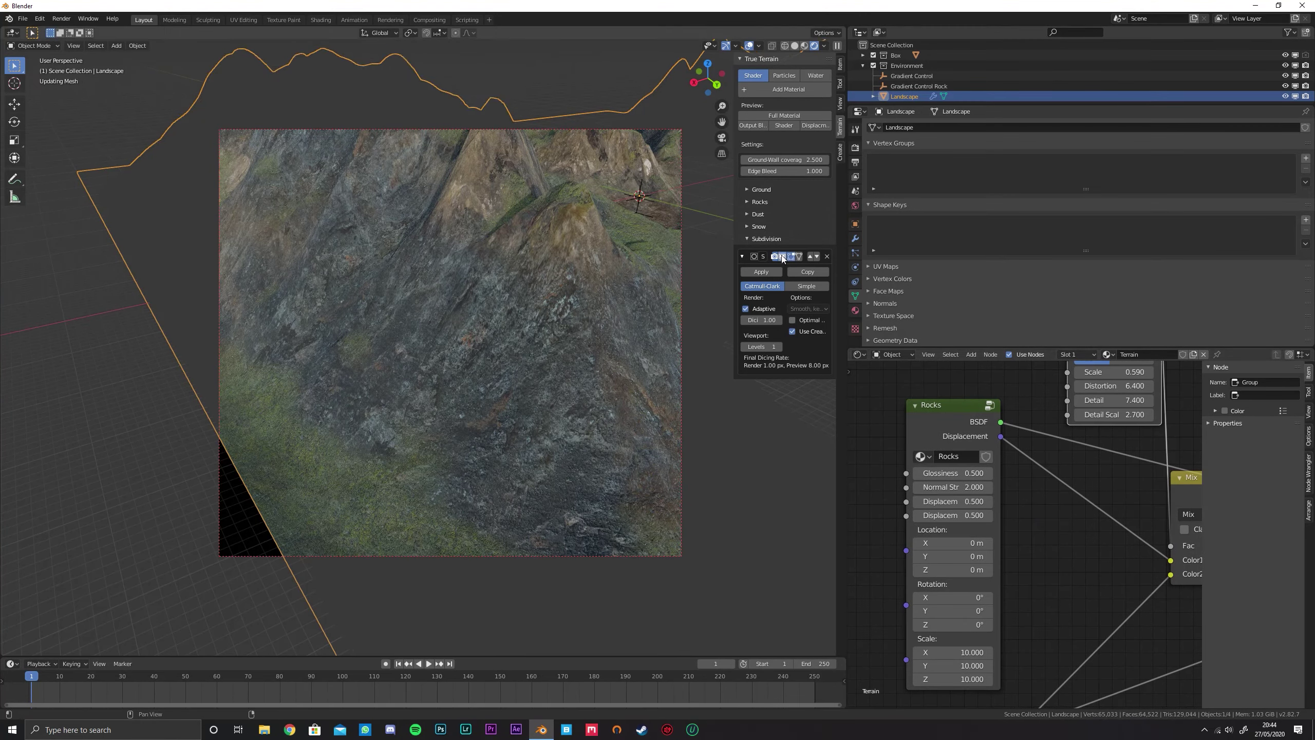
Set the first displacement value of the Rocks node to 30
scroll(1044, 475, "down", 1)
middle_click_drag(1037, 526, 1040, 508)
scroll(1040, 508, "up", 1)
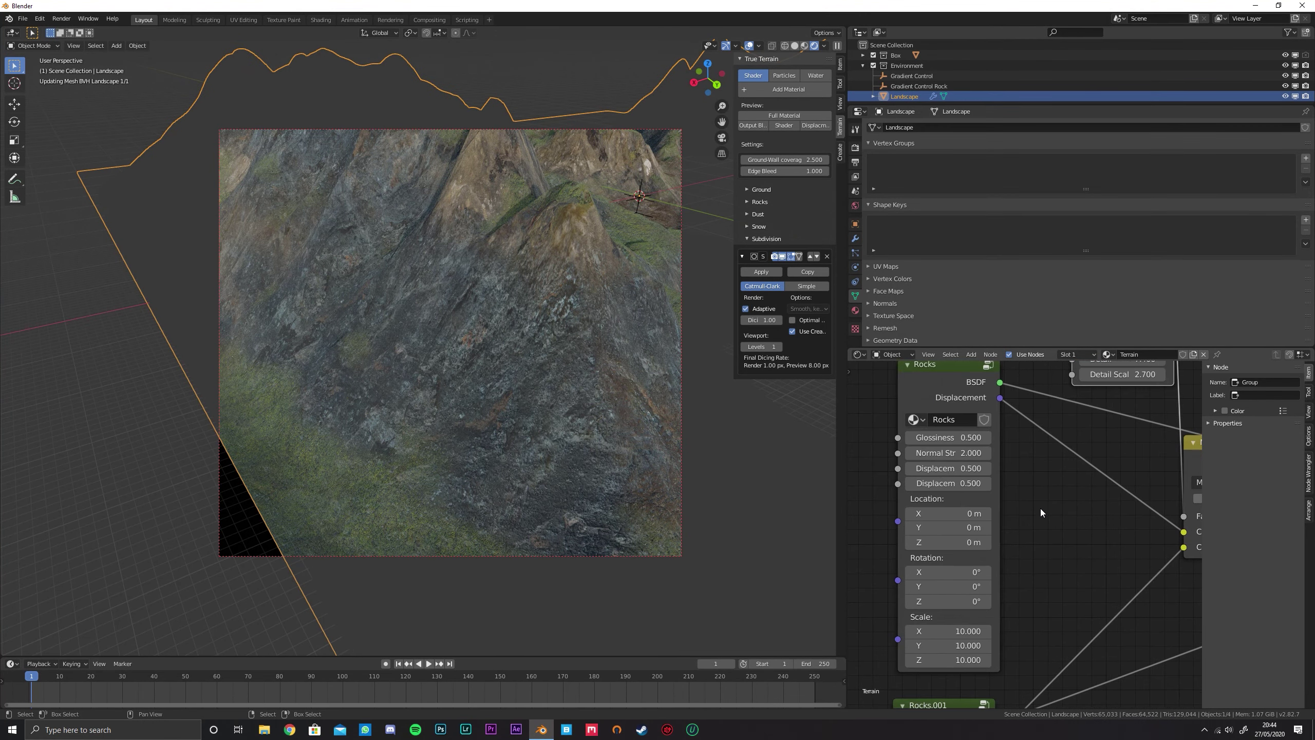
left_click(963, 468)
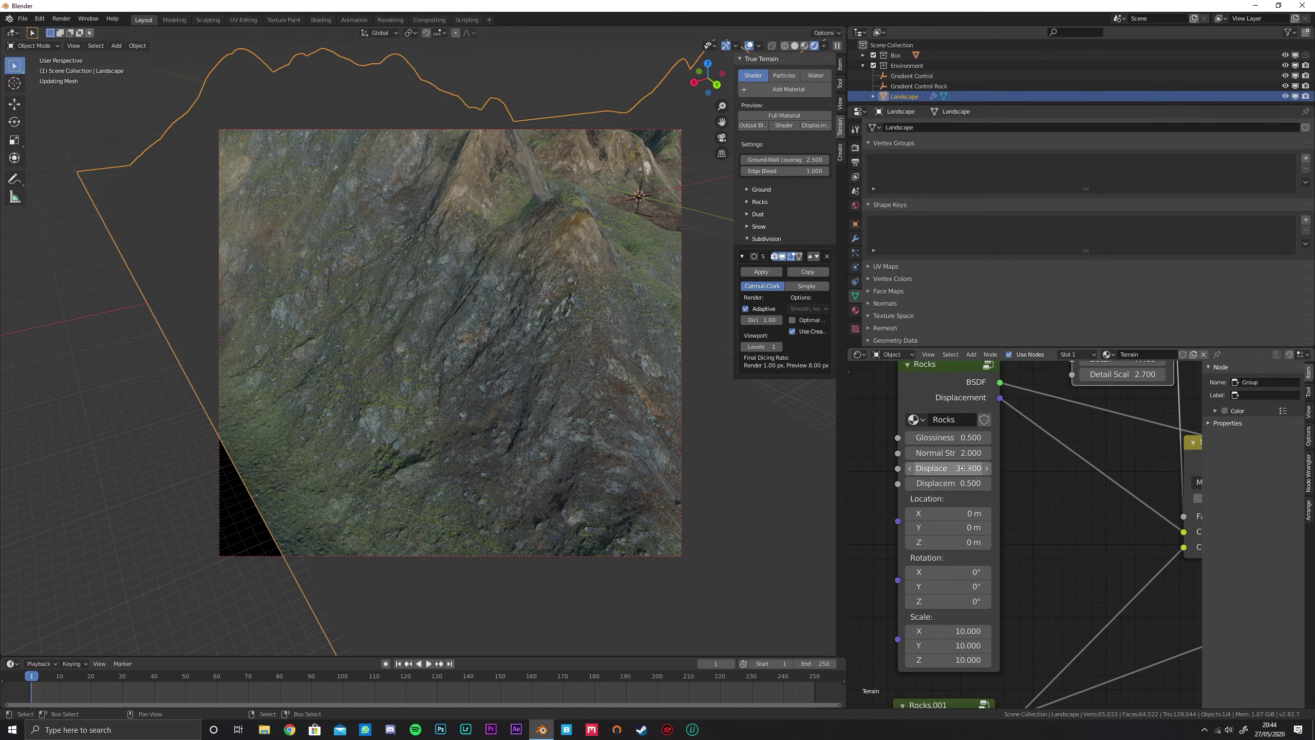
key("Return")
Reposition the Rocks.001 node and set its scale to 10 on X, Y and Z
scroll(1050, 568, "down", 4)
left_click_drag(933, 552, 1020, 440)
scroll(1030, 466, "up", 2)
middle_click_drag(1043, 495, 1016, 508)
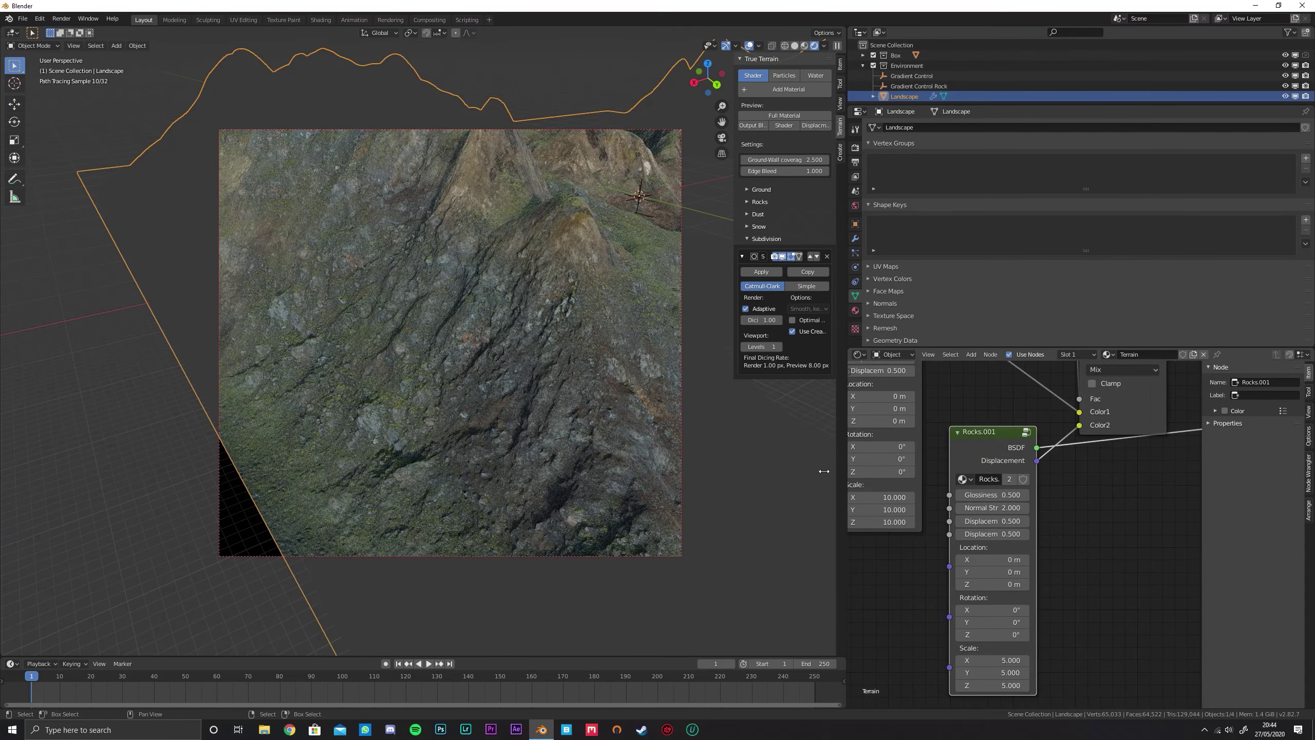
middle_click_drag(584, 278, 496, 359)
middle_click_drag(1034, 591, 1038, 583)
scroll(1038, 583, "up", 2)
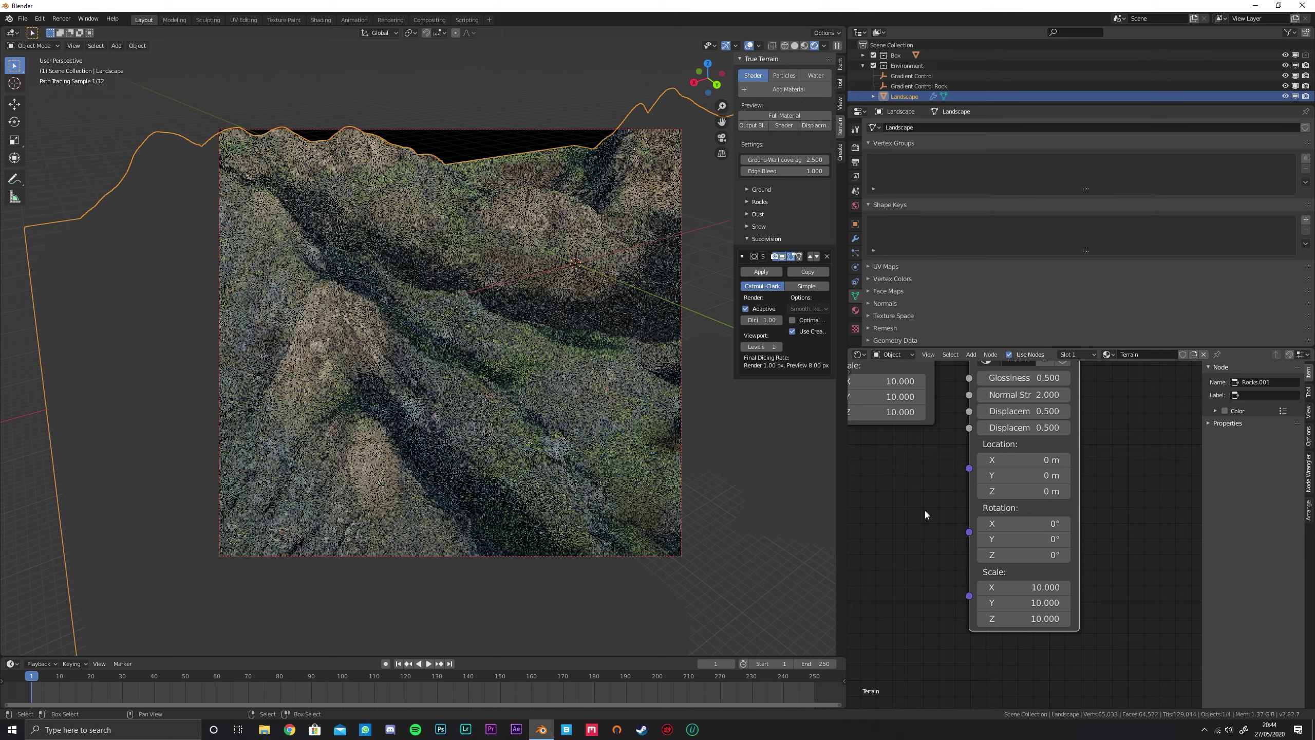
Set the first displacement value of the Rocks.001 node to 20
scroll(925, 498, "up", 2)
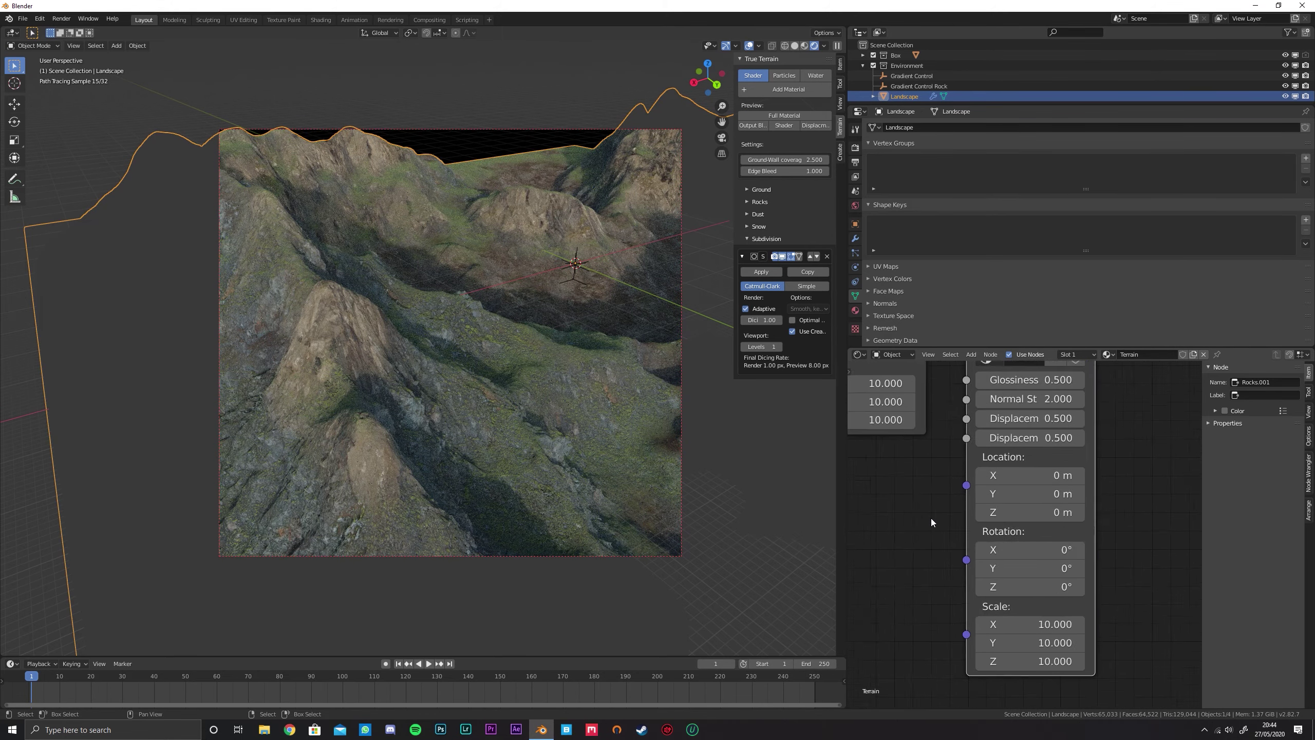
middle_click_drag(1034, 431, 1038, 496)
left_click(1032, 475)
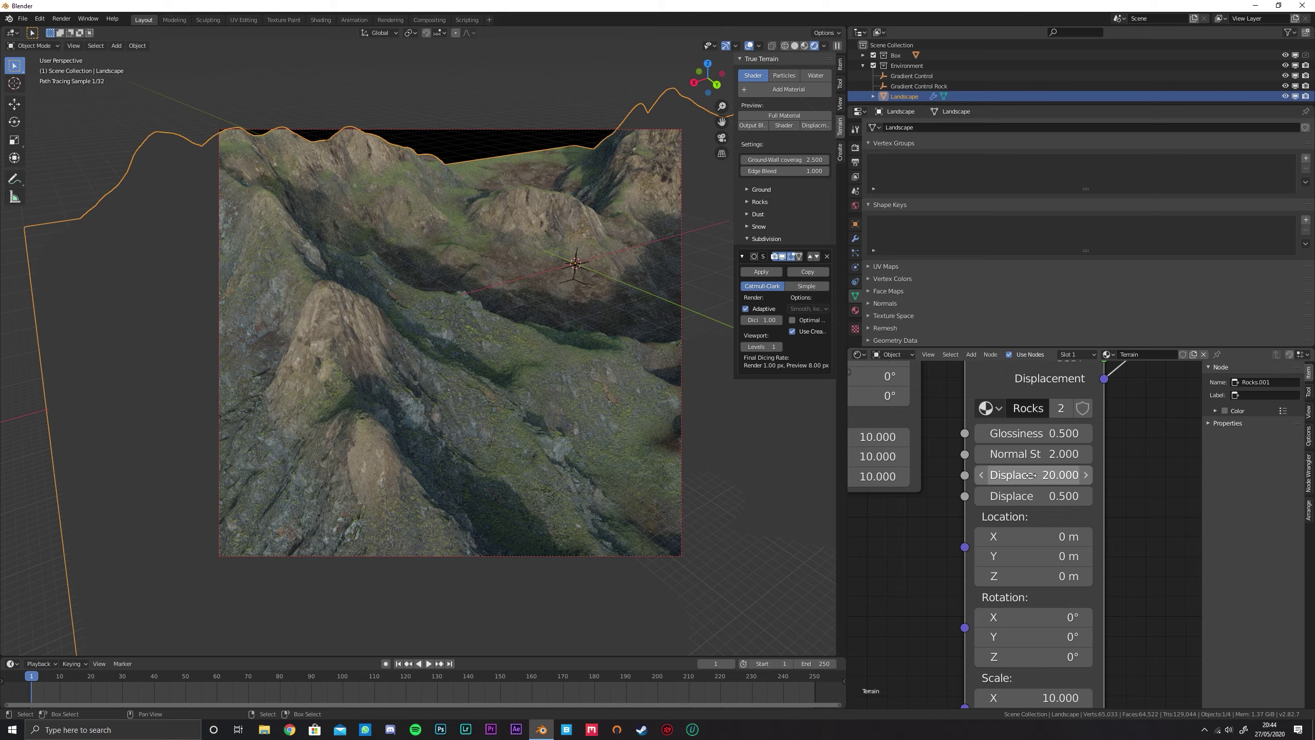
Examine the displaced terrain from several angles and compare both rock nodes' settings
scroll(514, 320, "down", 2)
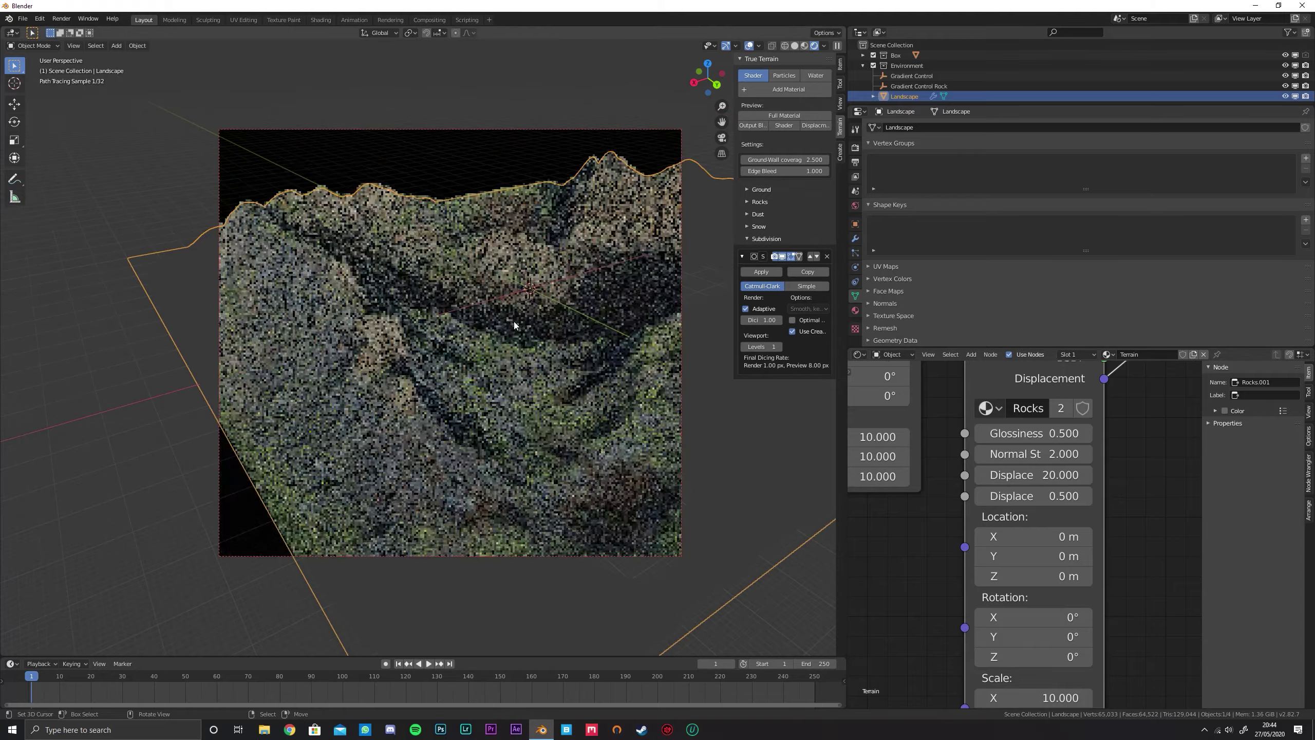
mouse_move(593, 318)
middle_mouse_down()
mouse_move(569, 313)
mouse_move(507, 349)
mouse_move(542, 372)
mouse_move(565, 359)
mouse_move(473, 352)
mouse_move(579, 367)
mouse_move(422, 348)
mouse_move(522, 296)
mouse_move(436, 327)
mouse_move(489, 318)
mouse_move(538, 340)
middle_mouse_up()
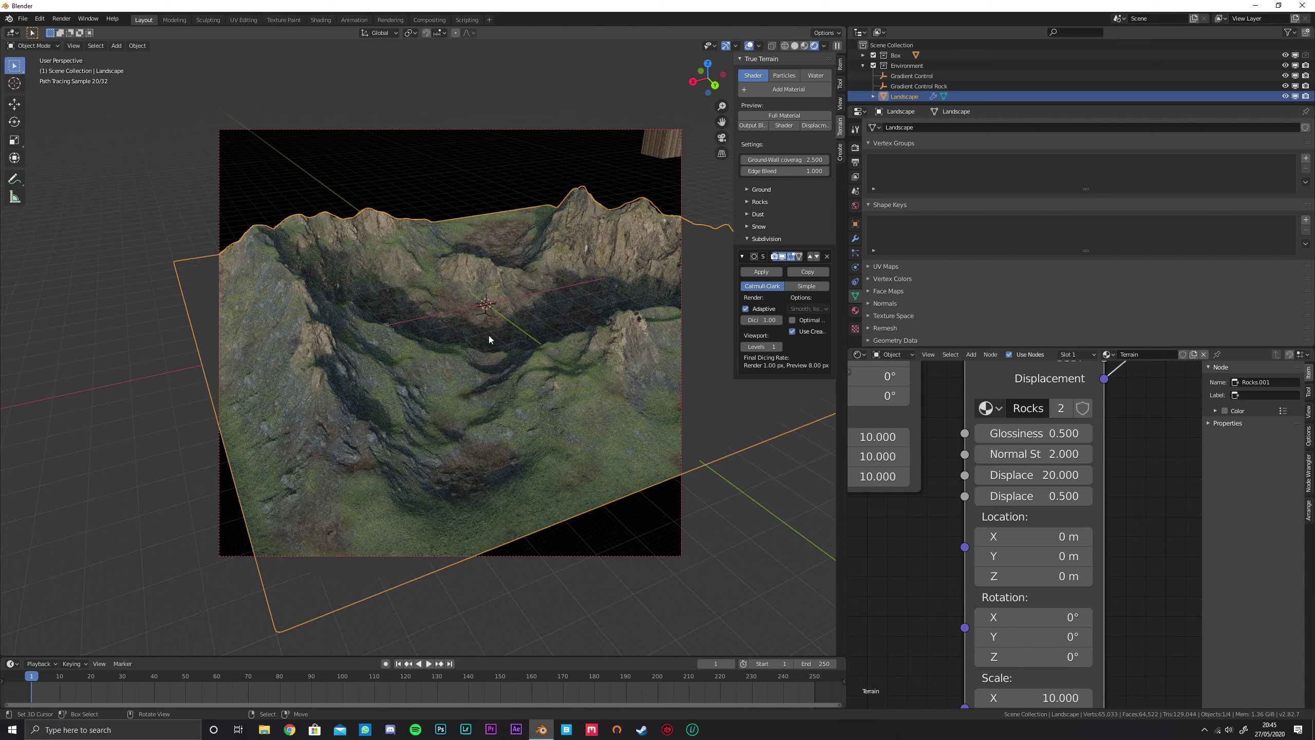
scroll(951, 442, "down", 6)
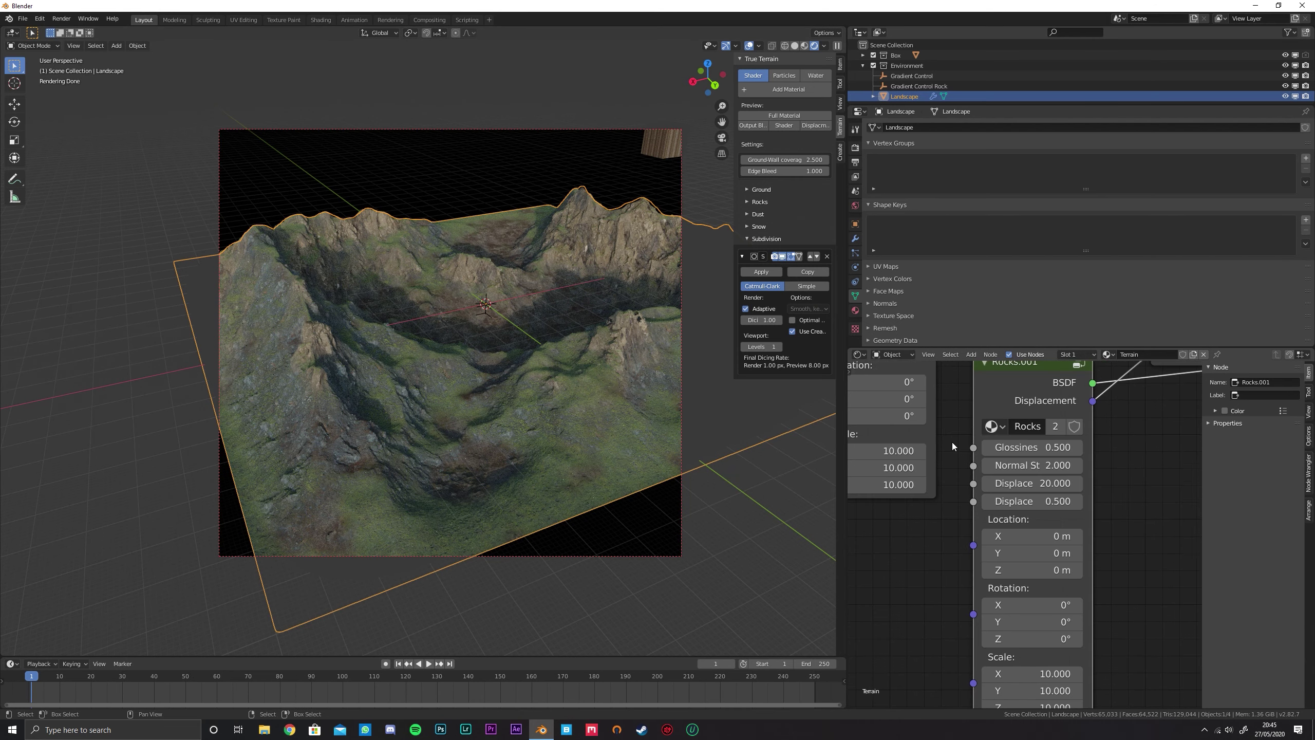
middle_click_drag(963, 403, 982, 446)
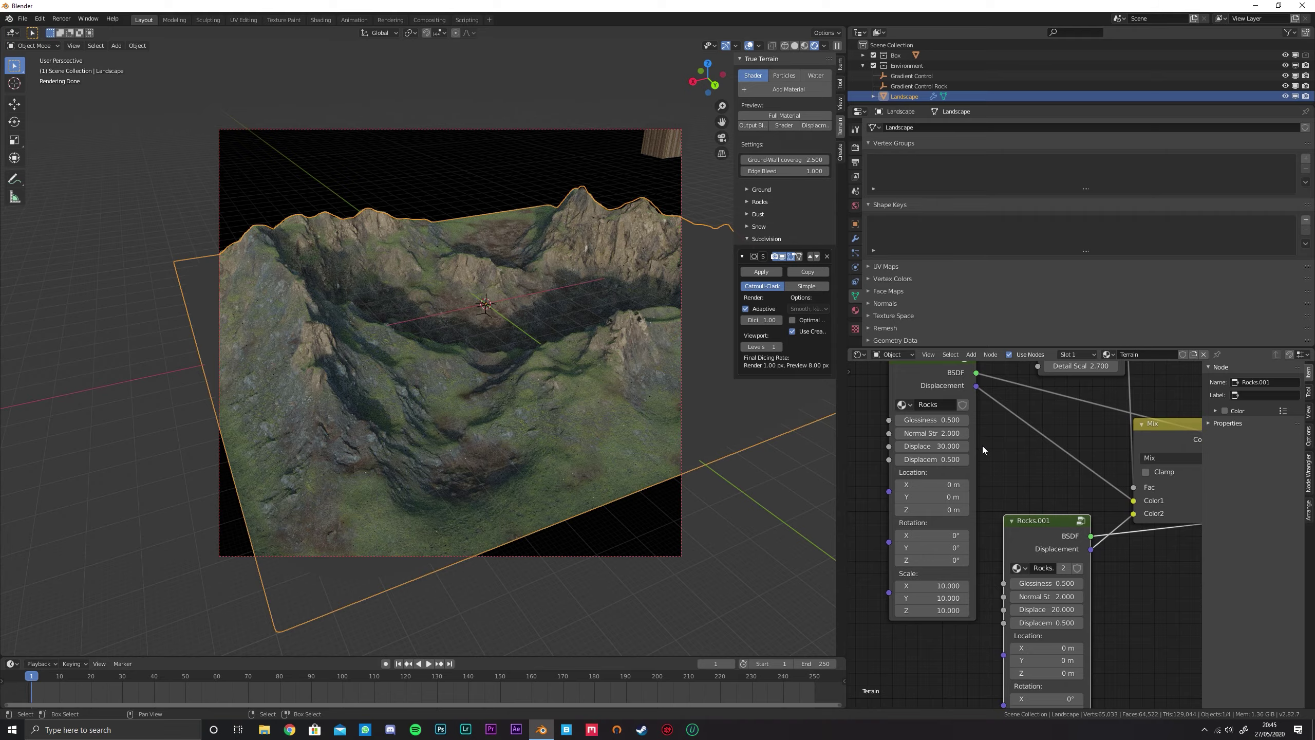
mouse_move(611, 415)
middle_mouse_down()
mouse_move(532, 386)
mouse_move(555, 417)
mouse_move(522, 380)
middle_mouse_up()
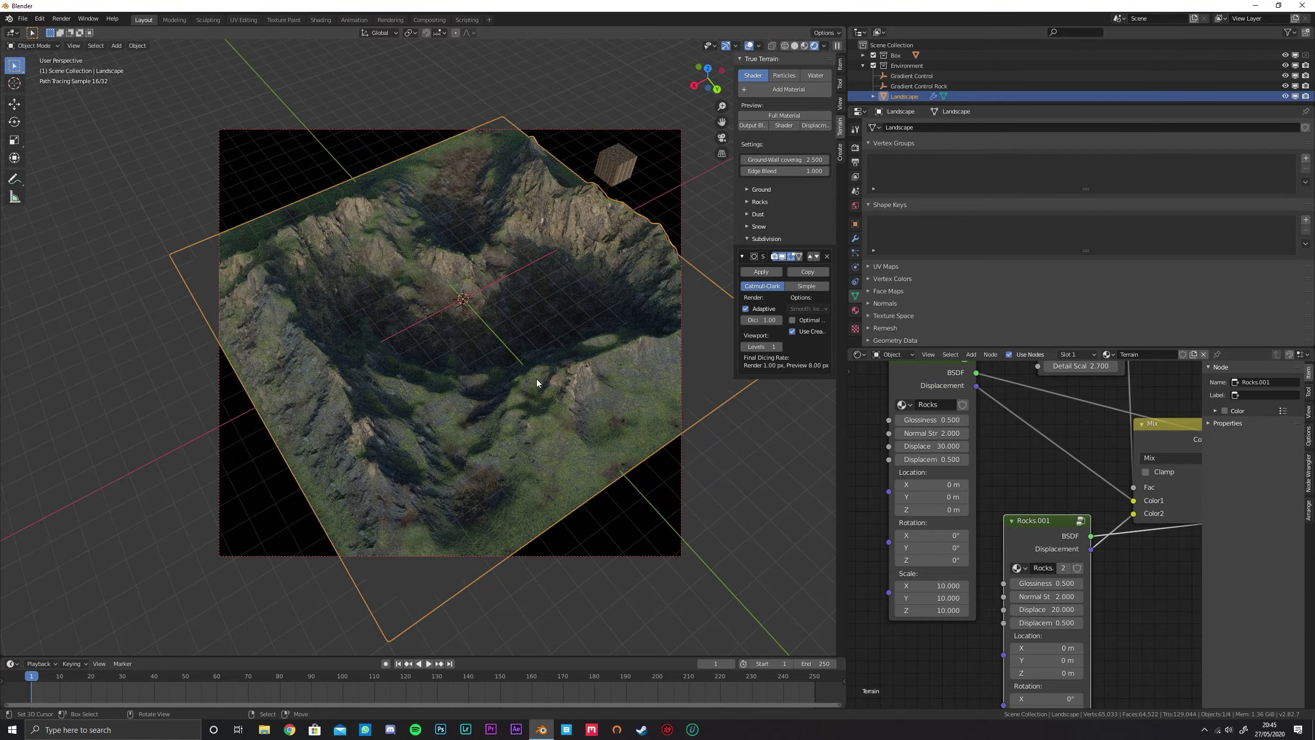
middle_click_drag(549, 391, 536, 377)
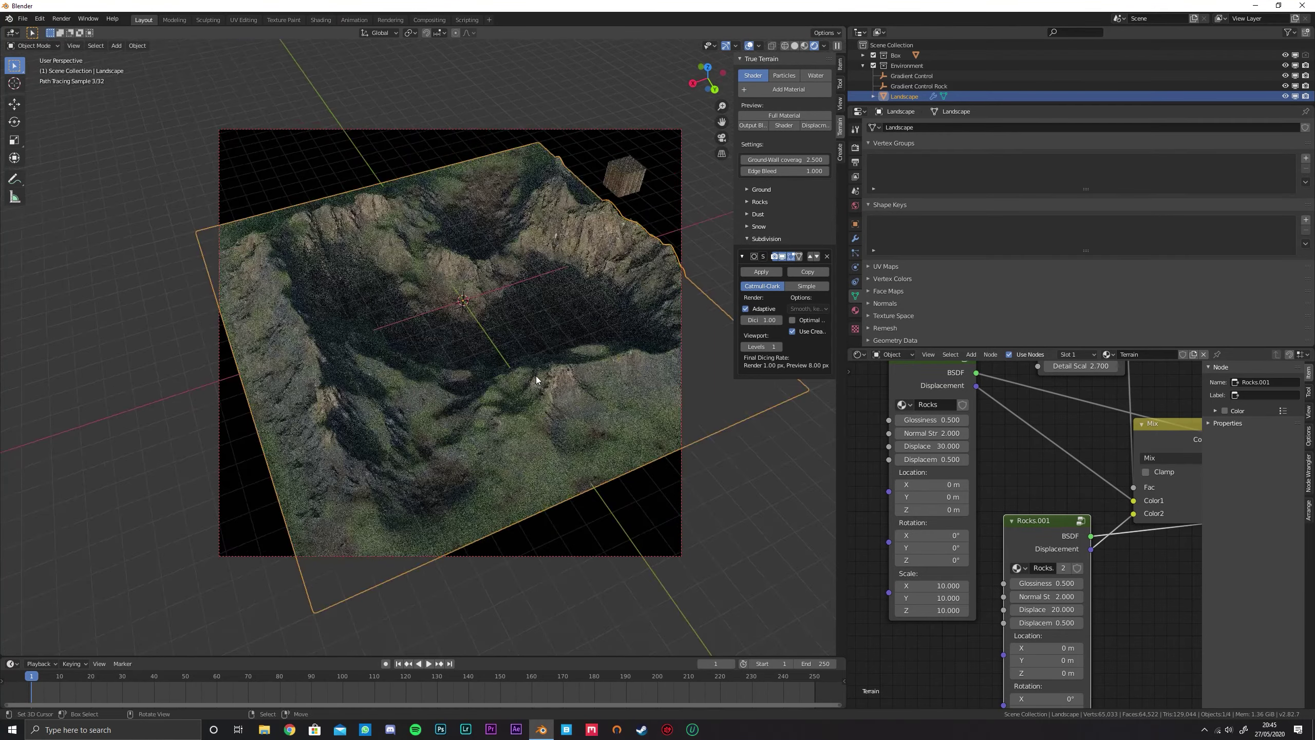
scroll(536, 368, "up", 6)
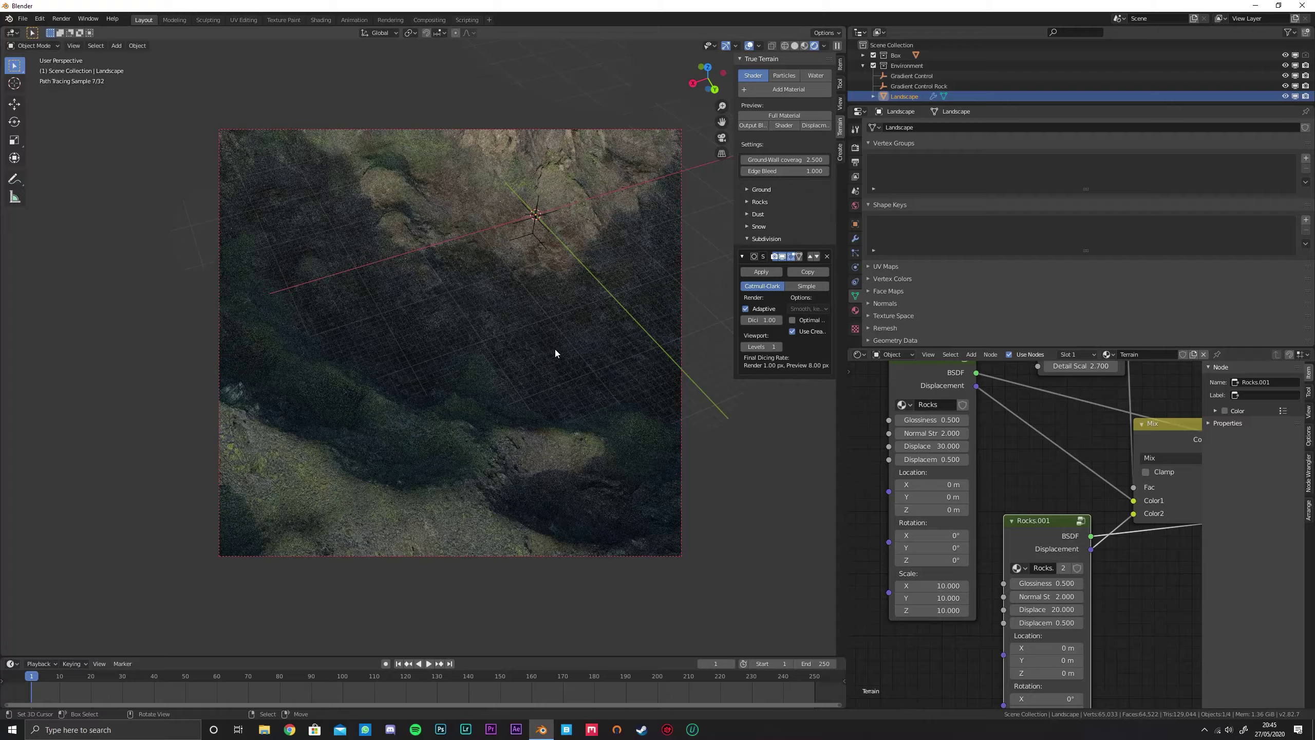
mouse_move(554, 350)
middle_mouse_down()
mouse_move(469, 382)
mouse_move(482, 379)
mouse_move(486, 399)
mouse_move(532, 380)
mouse_move(525, 354)
mouse_move(536, 396)
middle_mouse_up()
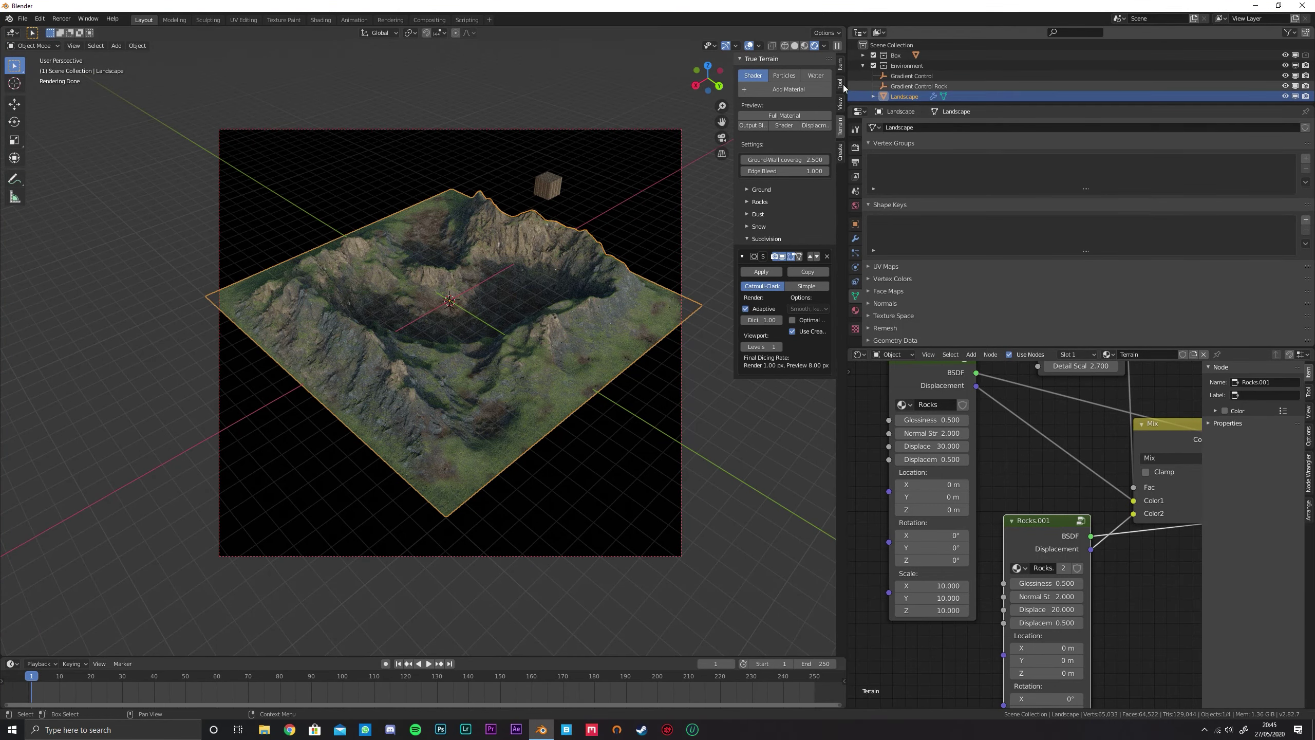
Add a True Terrain water mesh to the scene
left_click(815, 75)
left_click(803, 90)
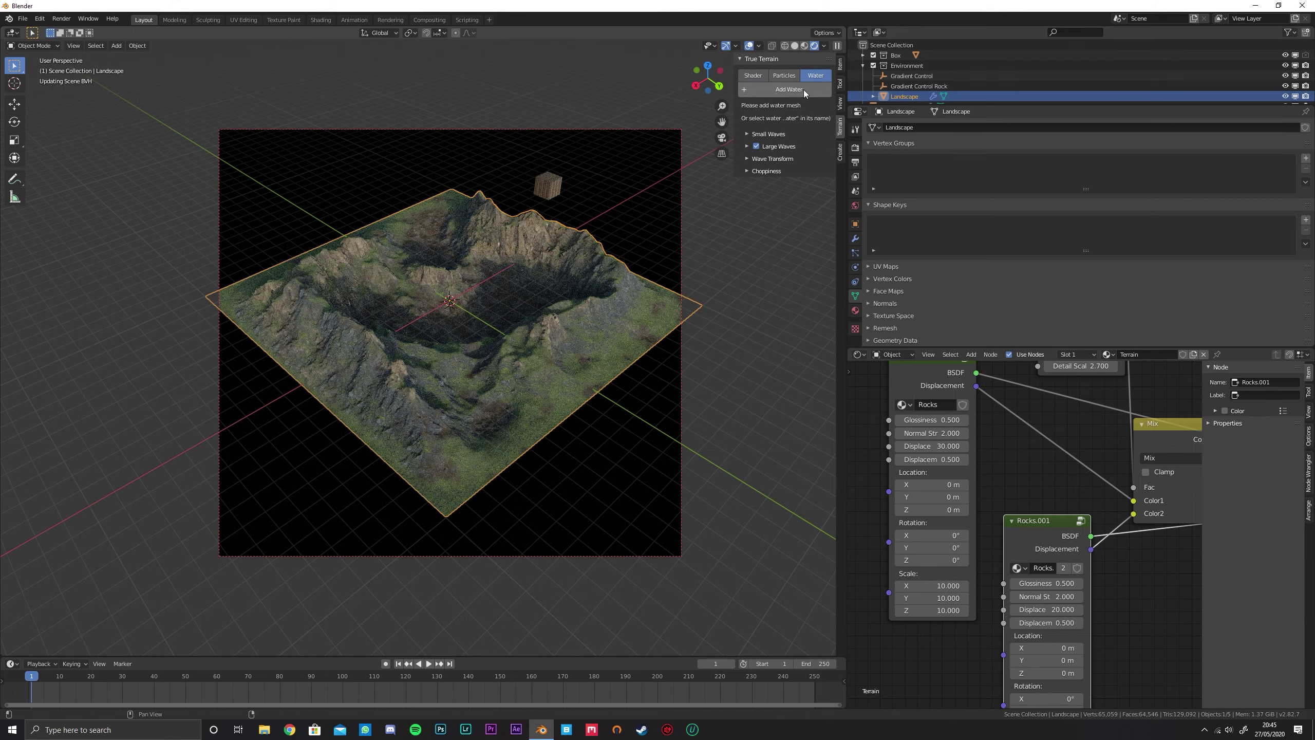
scroll(910, 93, "down", 1)
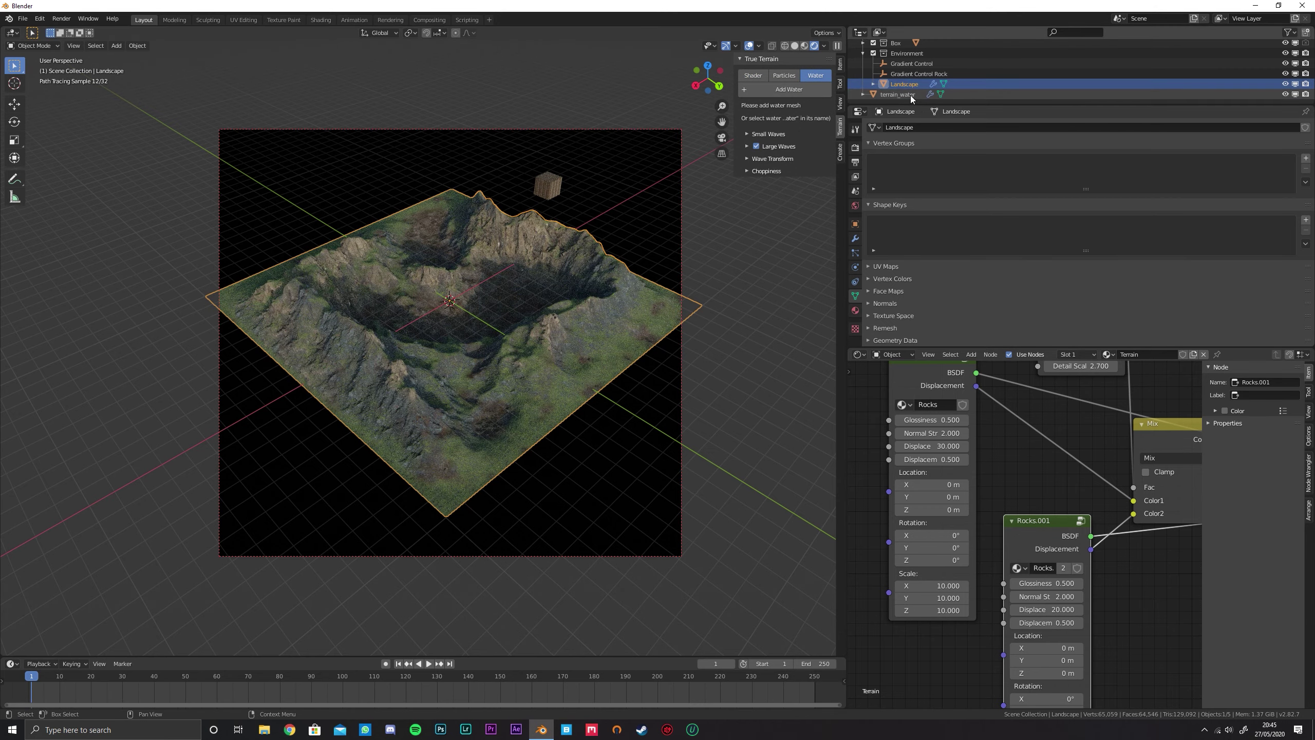
Scale the terrain_water mesh up by a factor of 10 repeatedly until it spans the landscape, and apply its scale
left_click(909, 95)
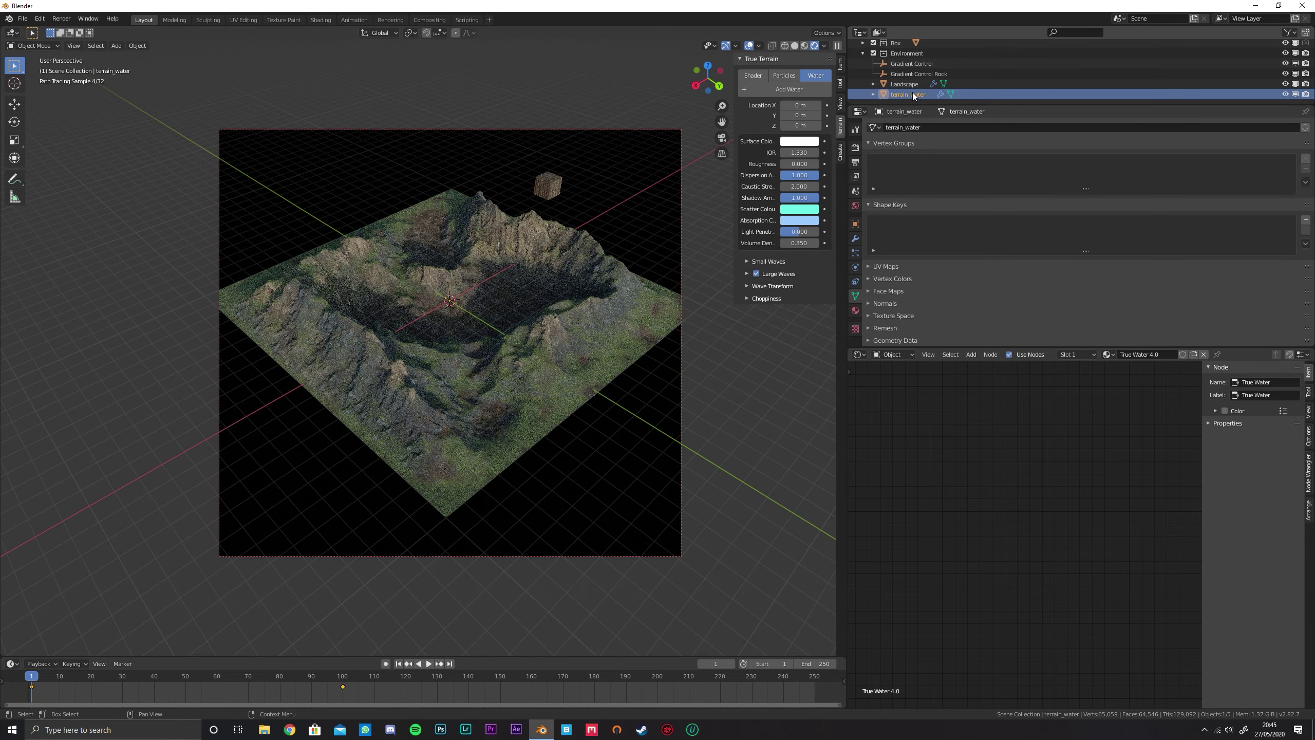
type("g10")
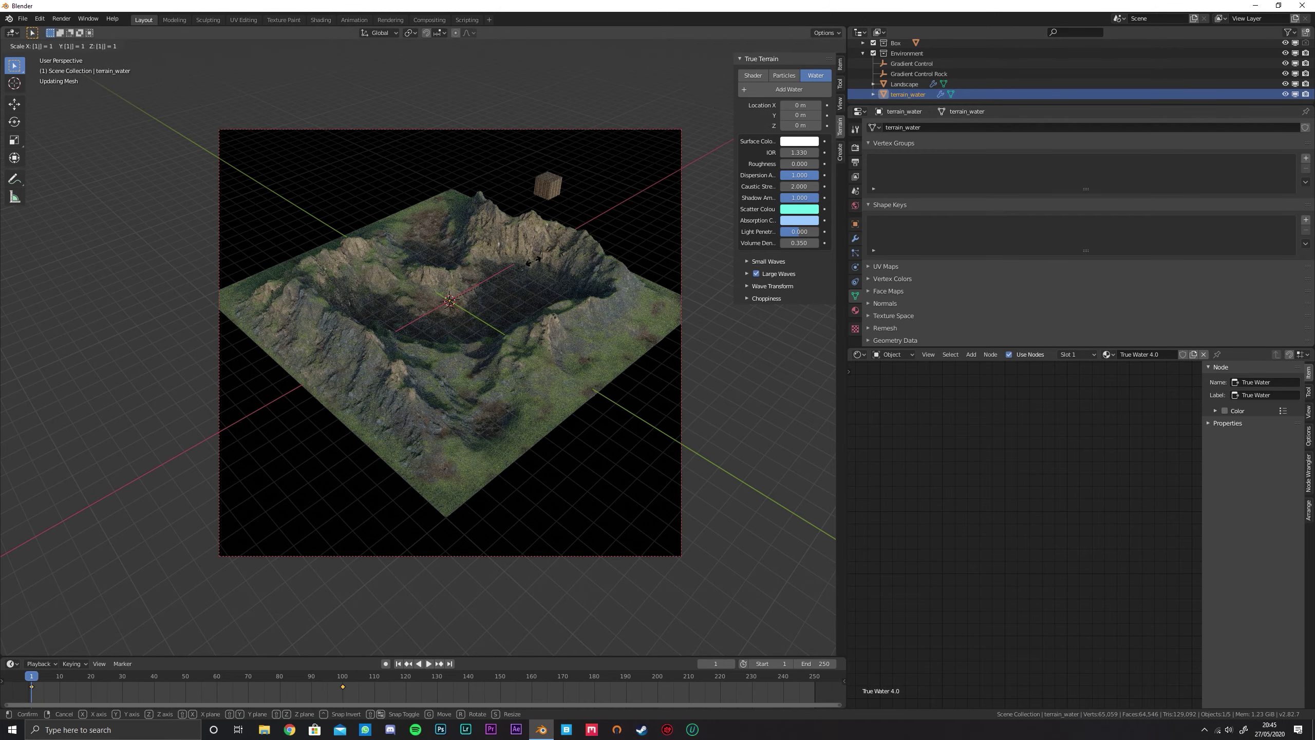
key("Return")
type("s10")
key("Return")
key("s")
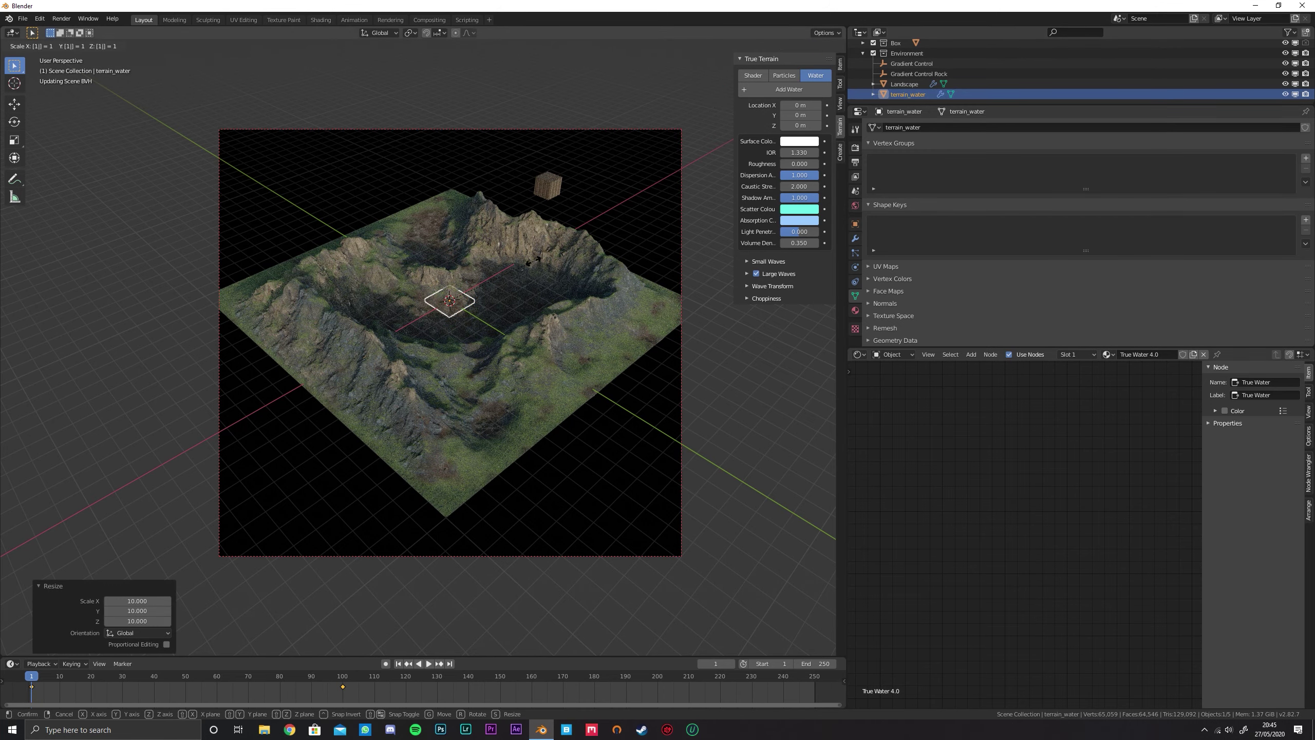
key("Escape")
key("ctrl+a")
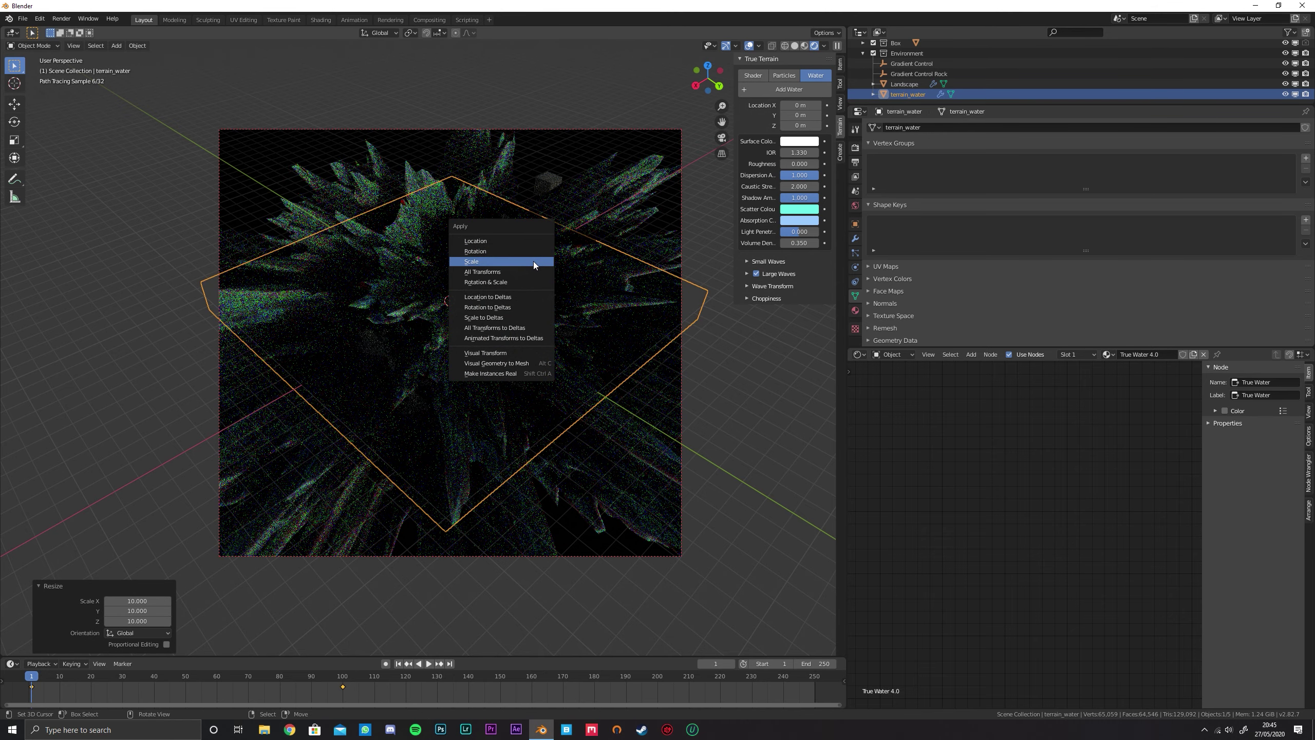
left_click(533, 261)
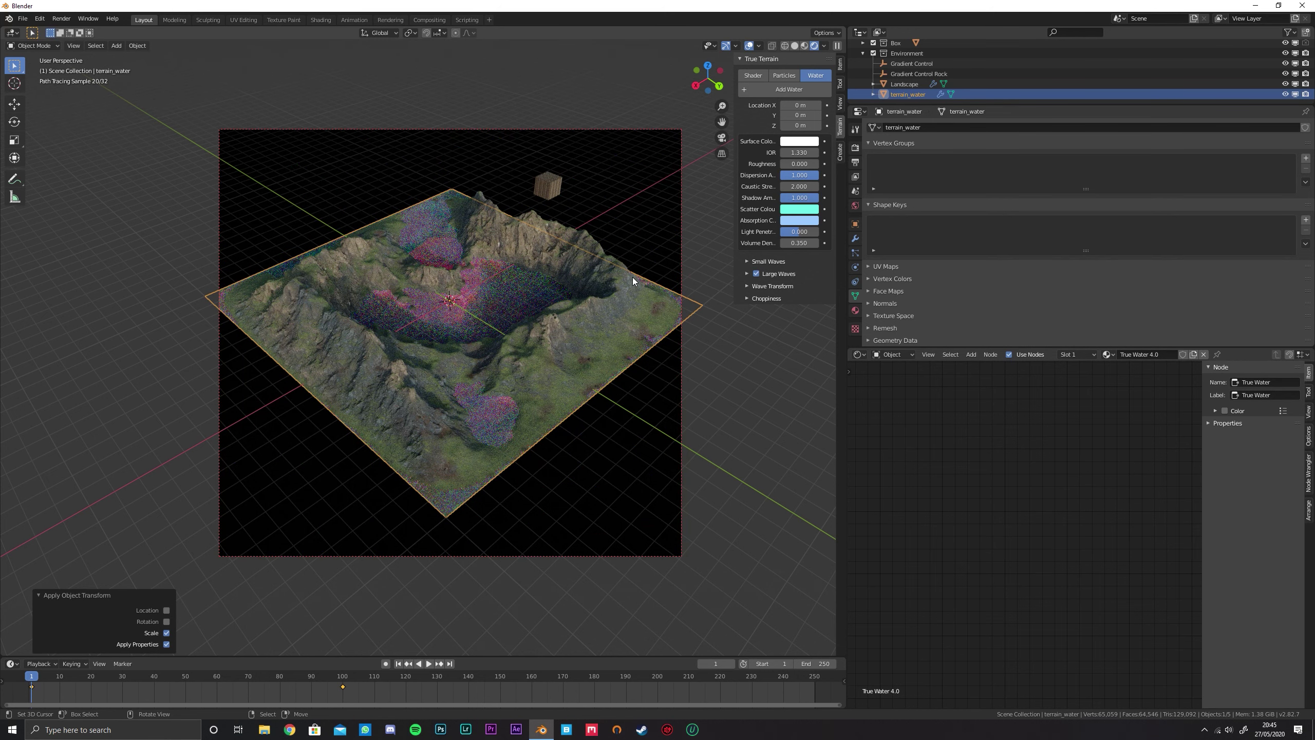
Scale the water mesh down to about 0.735 and lower it about 41.5 m along Z
key("s")
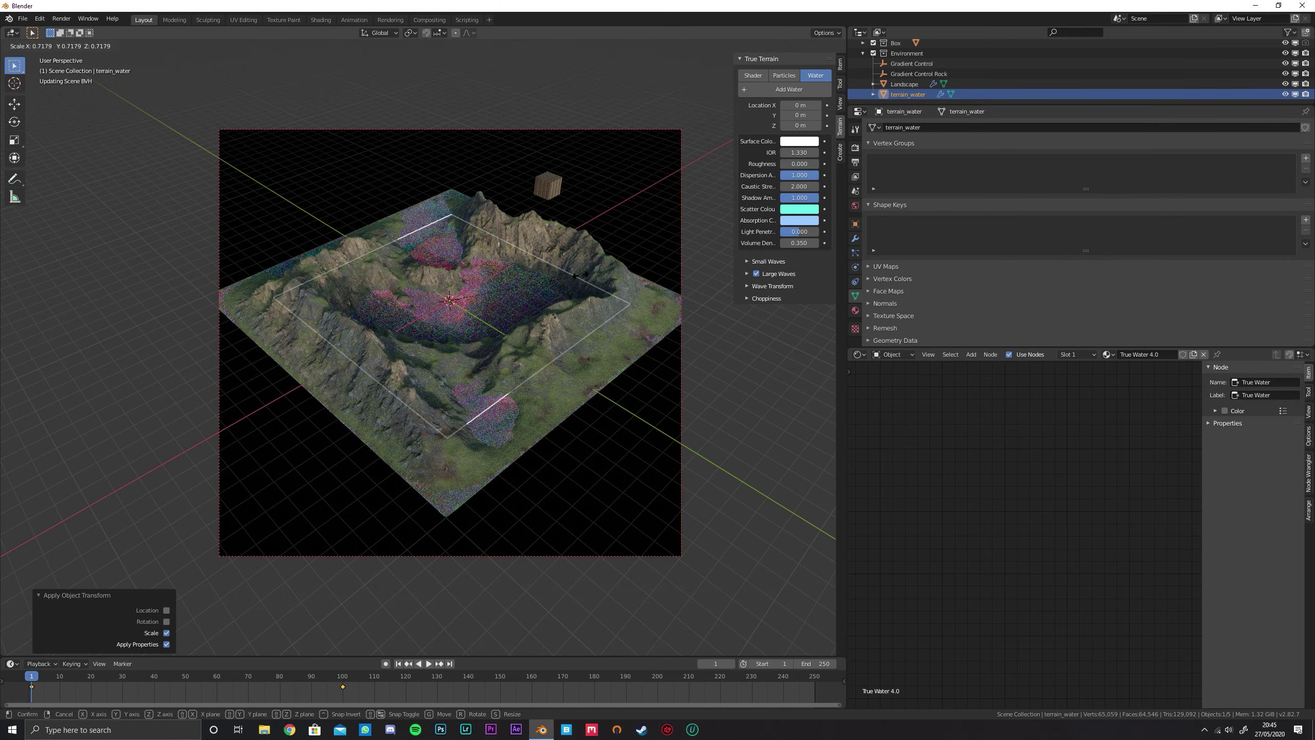
left_click(540, 263)
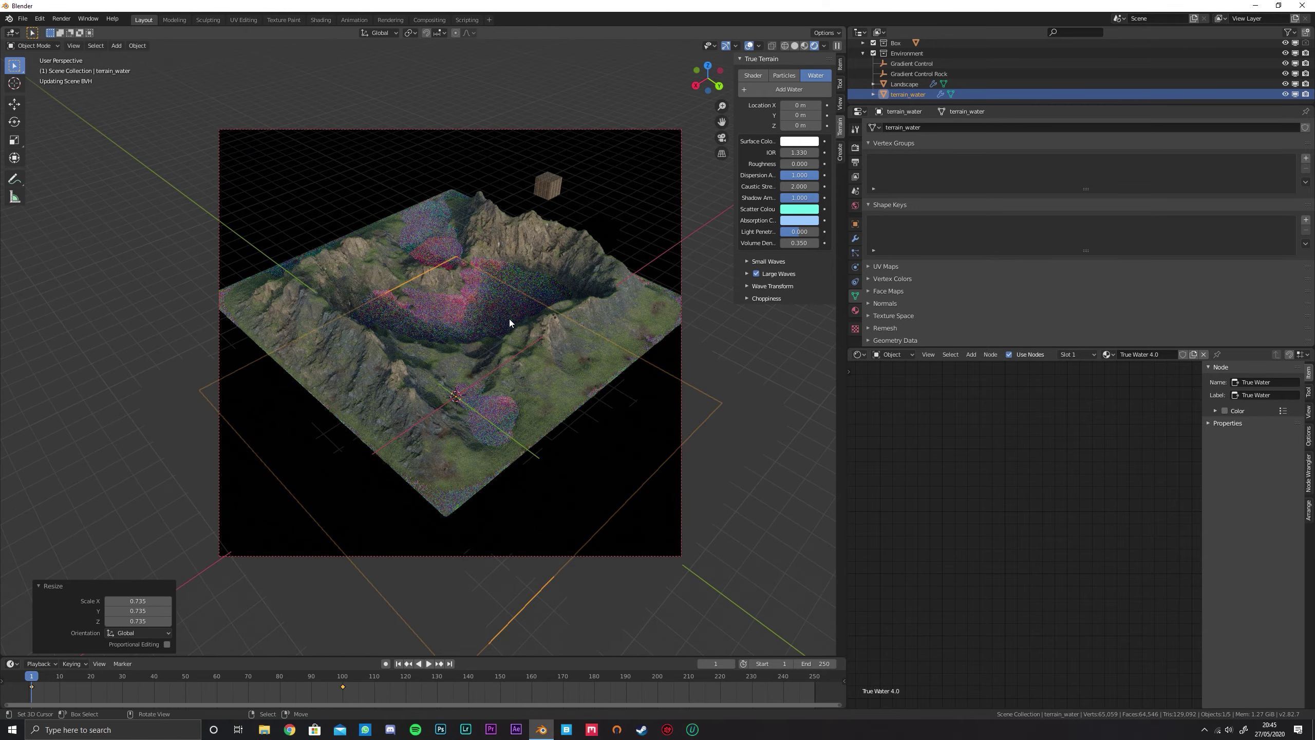
middle_click_drag(520, 330, 562, 260, "shift")
middle_click_drag(495, 308, 422, 316)
middle_click_drag(599, 302, 545, 300, "shift")
key("g")
key("z")
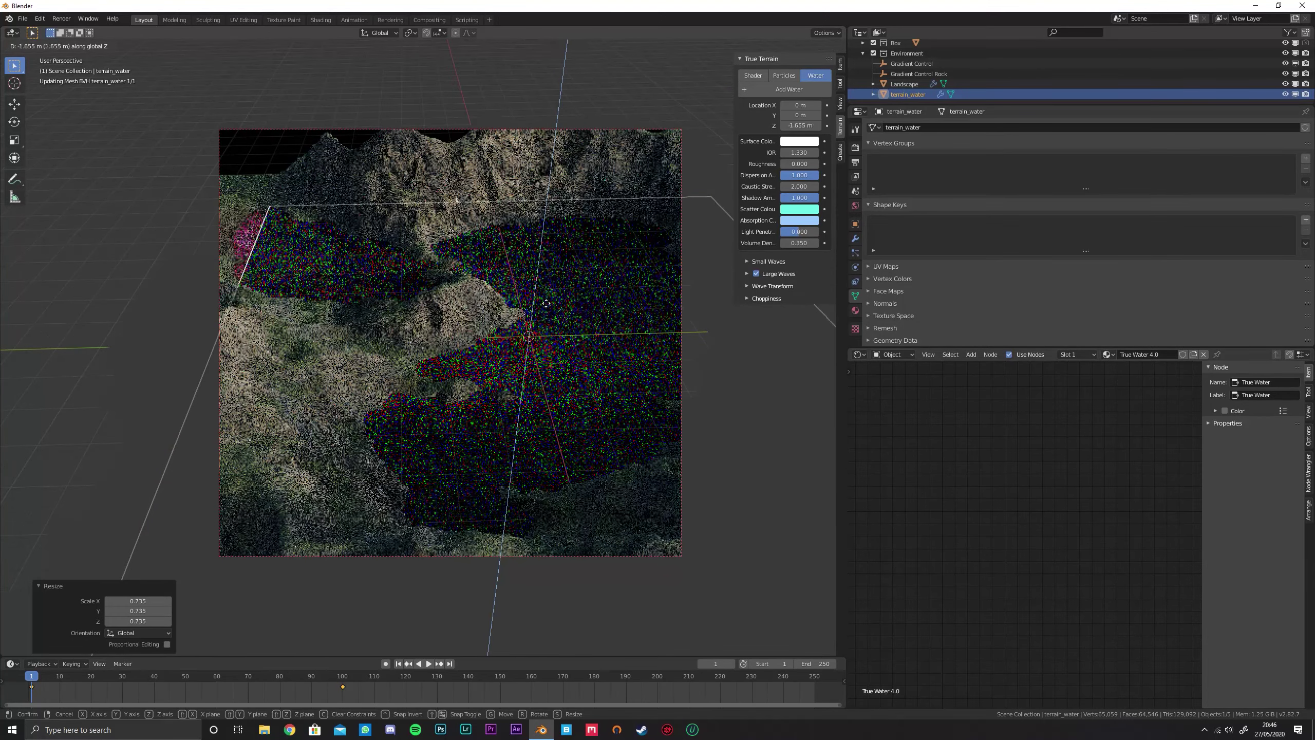
left_click(554, 432)
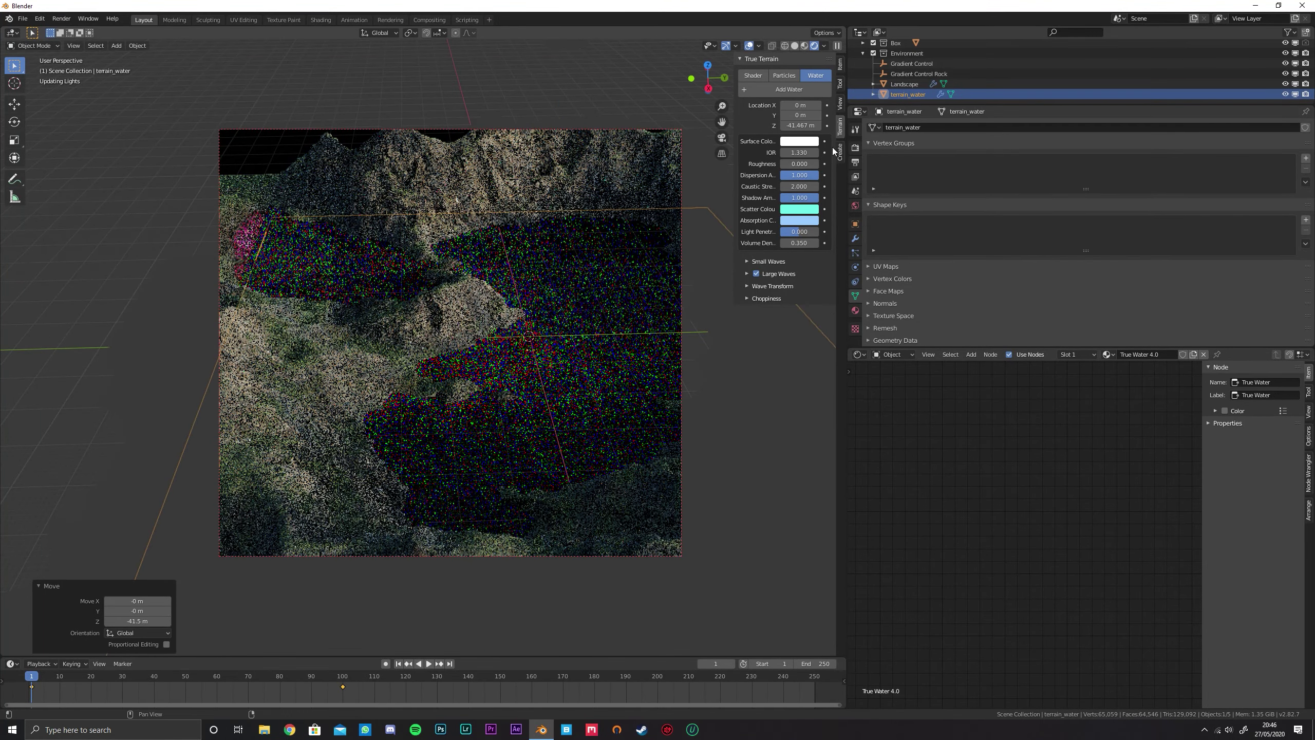
Turn off the viewport display of the Landscape object's Subdivision modifier
left_click(910, 85)
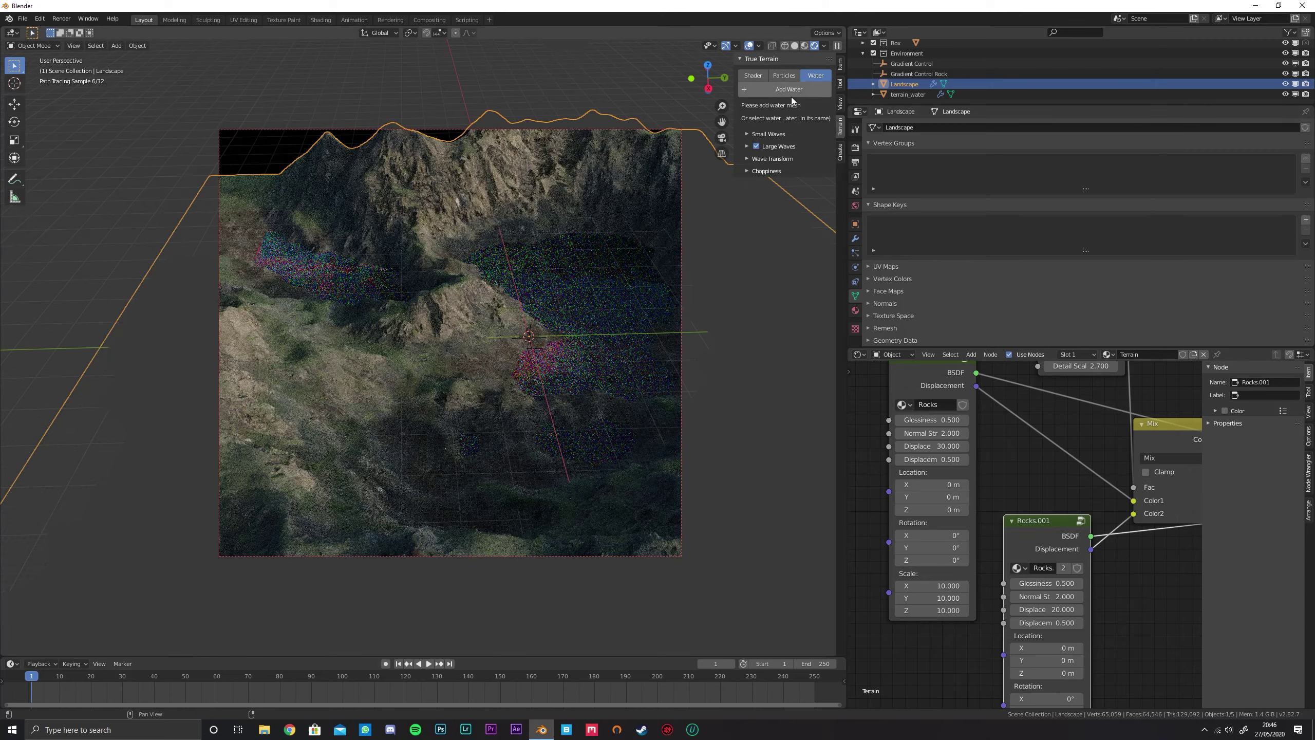
left_click(855, 238)
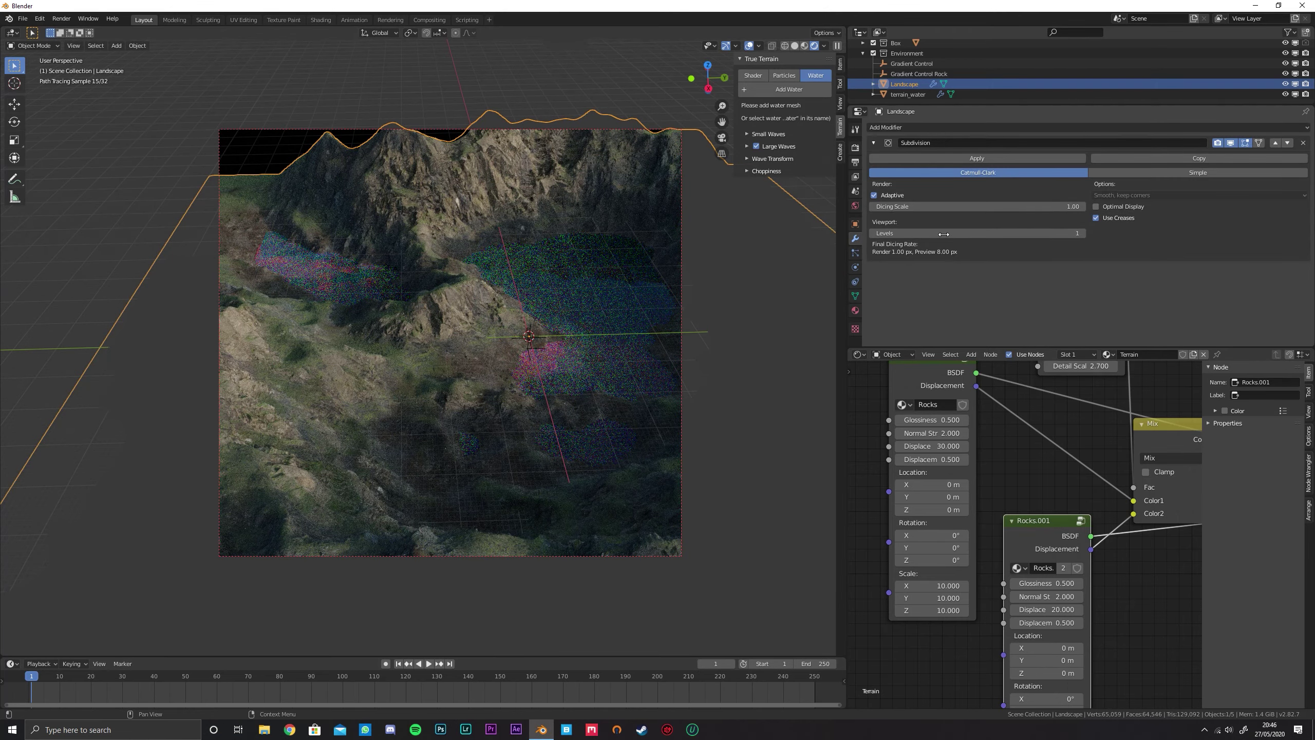
left_click(1230, 144)
middle_click_drag(743, 281, 691, 283, "shift")
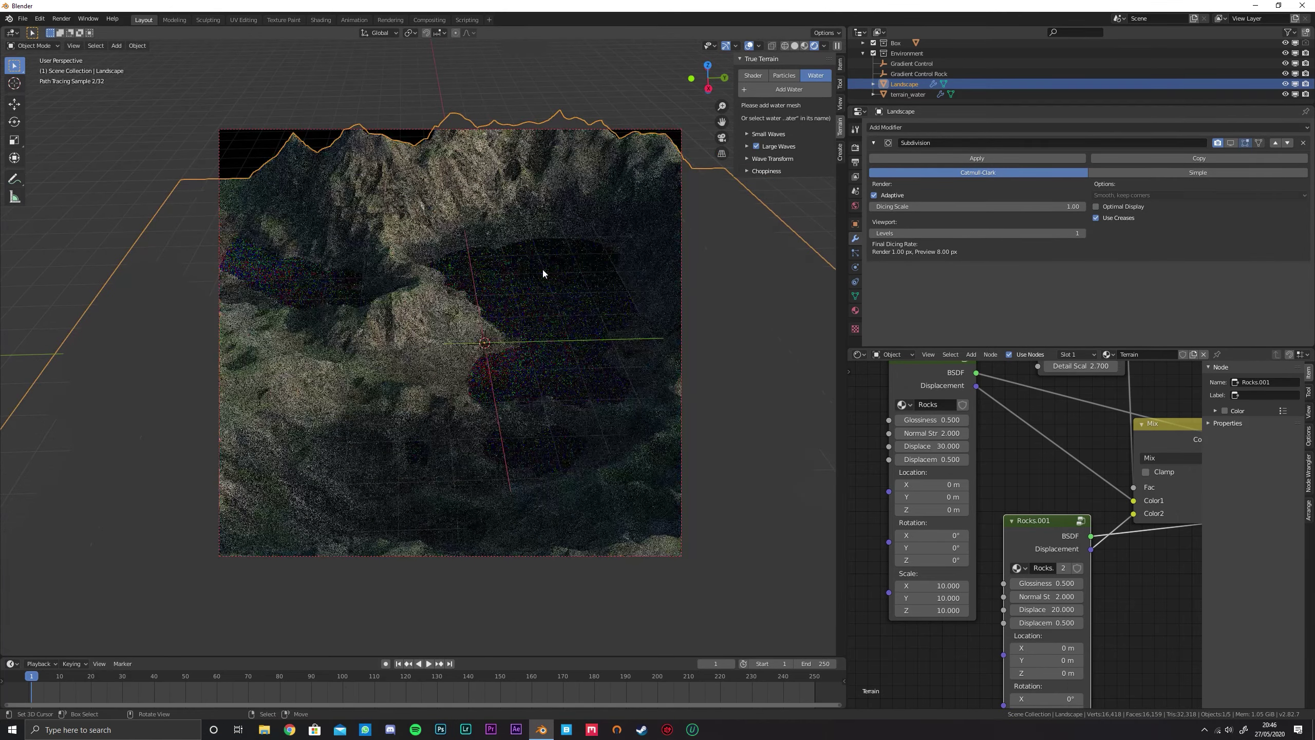
Lower the water mesh to about -82.8 m on Z and widen it by about 1.472 on X and Y only
right_click(543, 269)
key("g")
key("z")
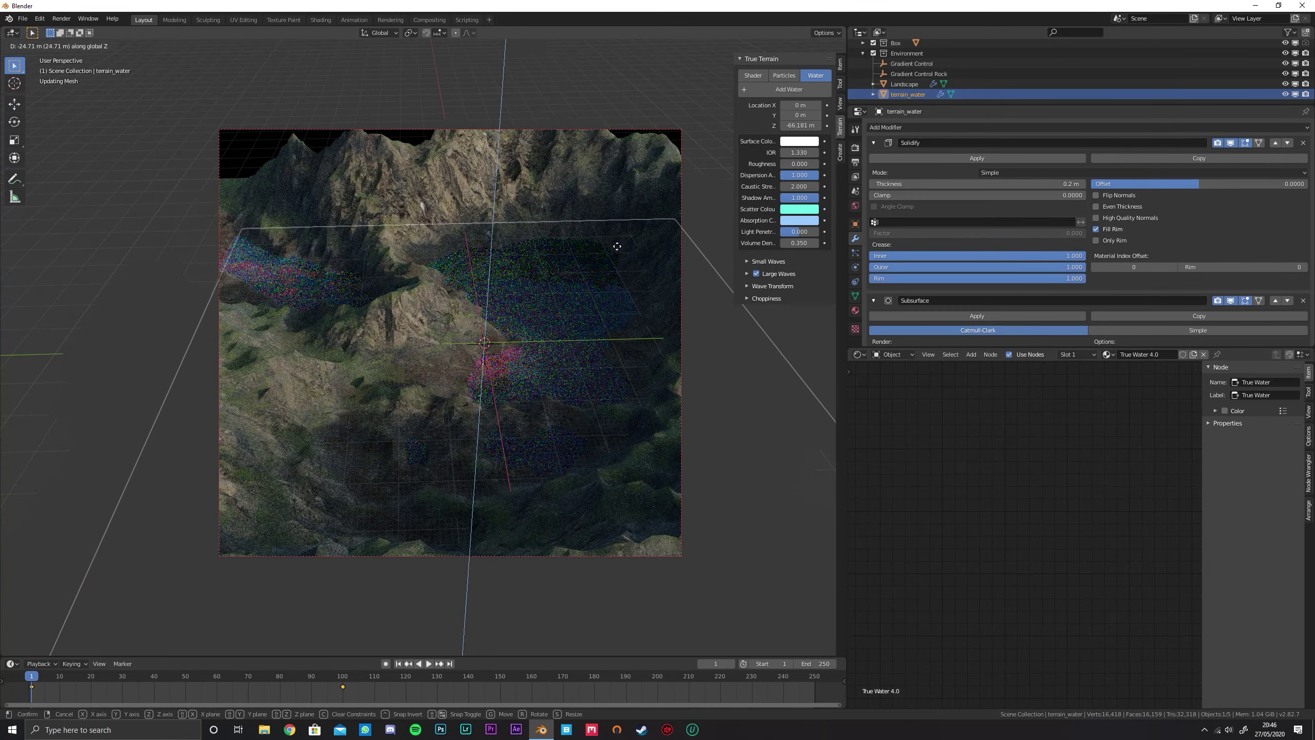
left_click(617, 251)
key("s")
key("shift+z")
left_click(708, 239)
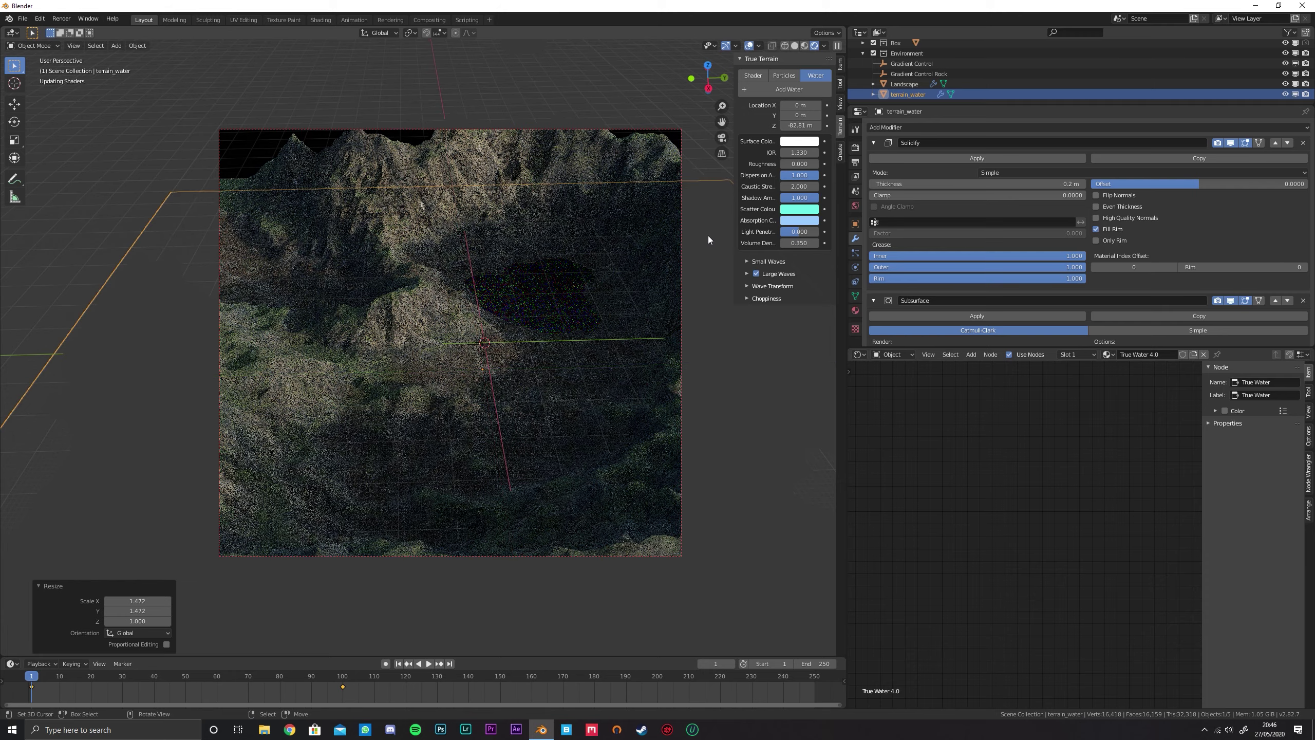
Raise the water mesh about 43.9 m along Z
key("g")
key("z")
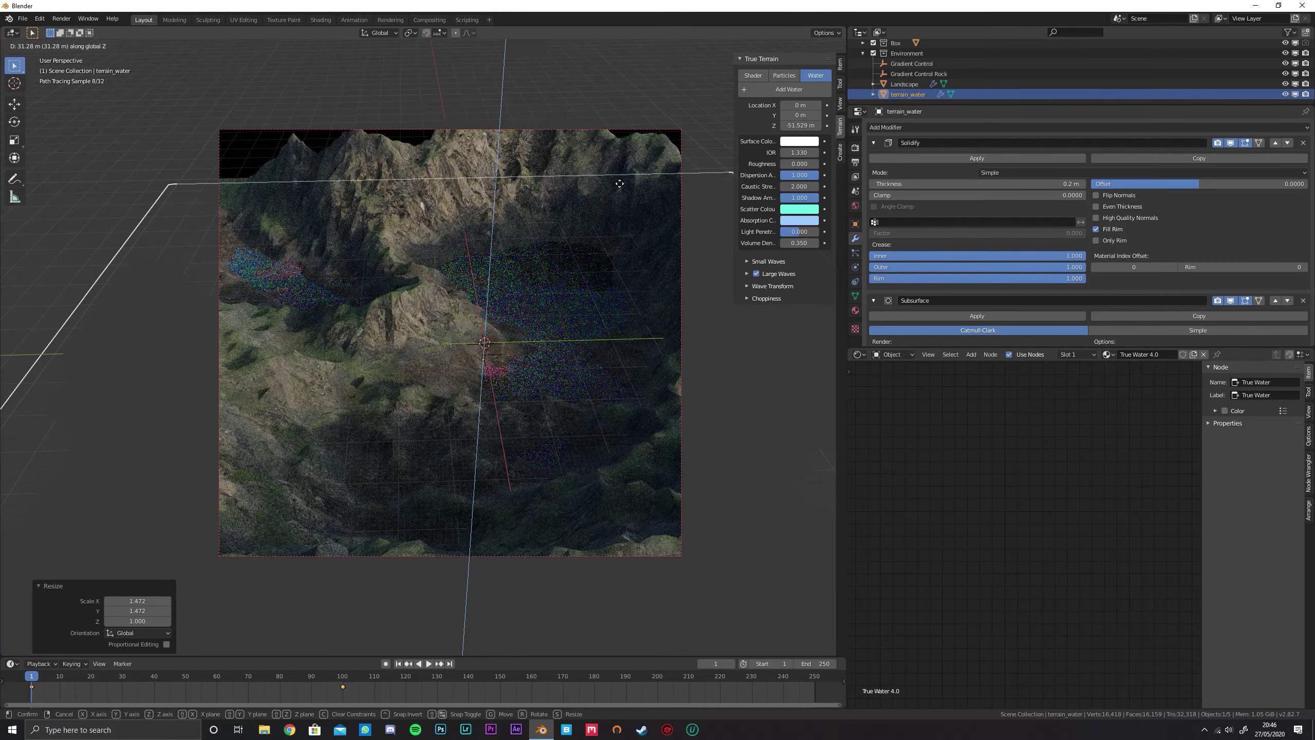
left_click(635, 144)
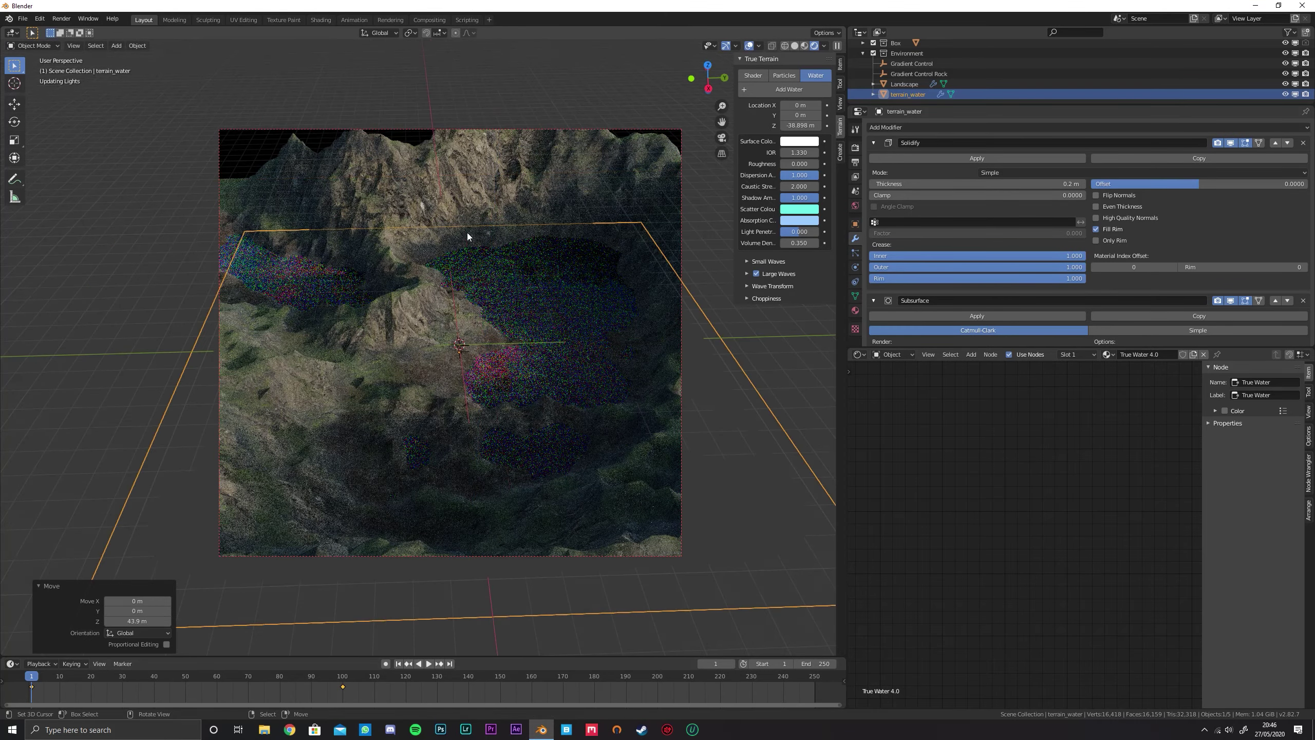
Scale the water mesh to about 0.792 on X and Y only, and apply its scale
middle_click_drag(475, 244, 633, 229)
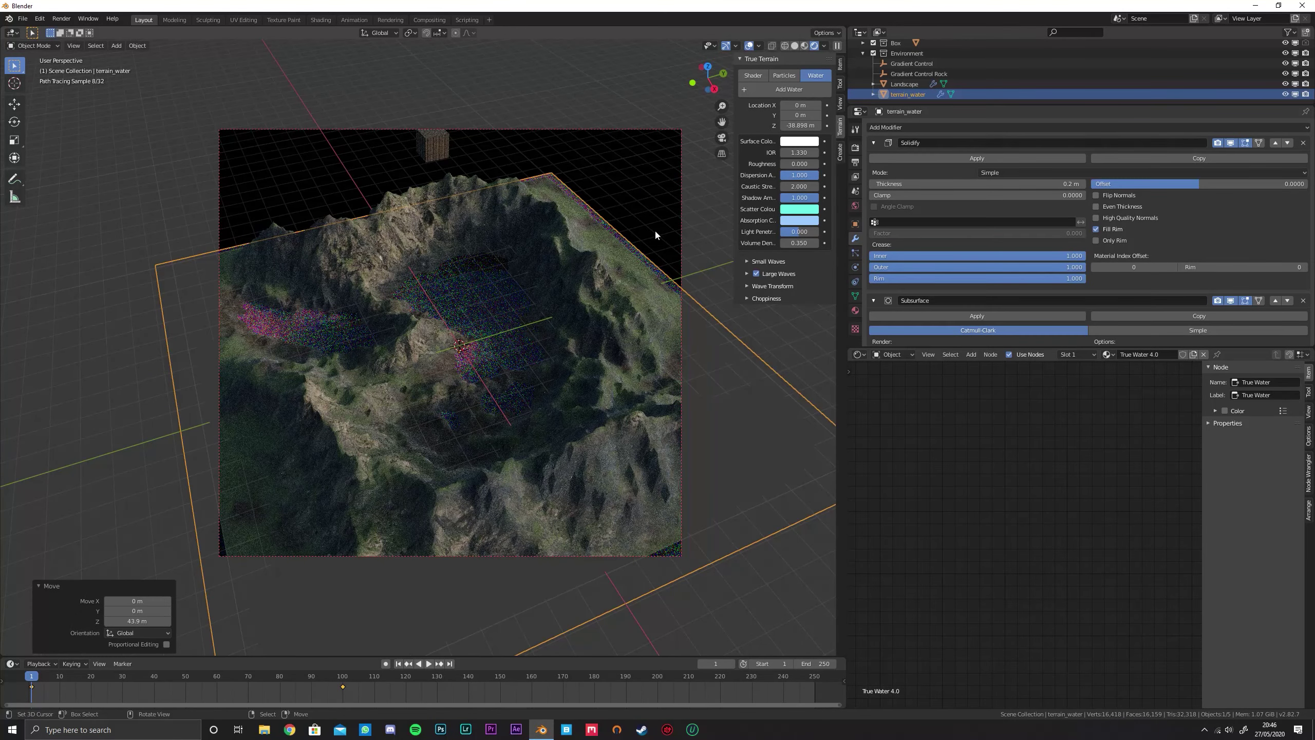
key("s")
key("shift+z")
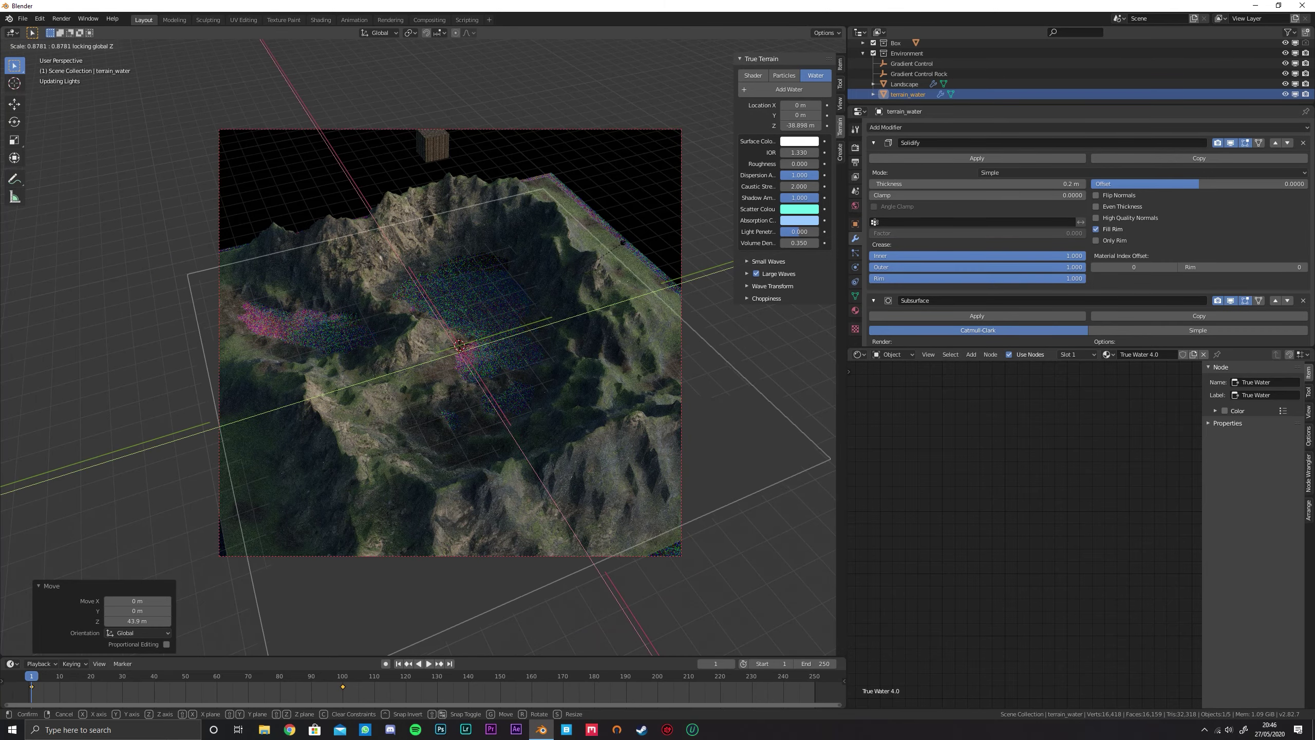
left_click(606, 245)
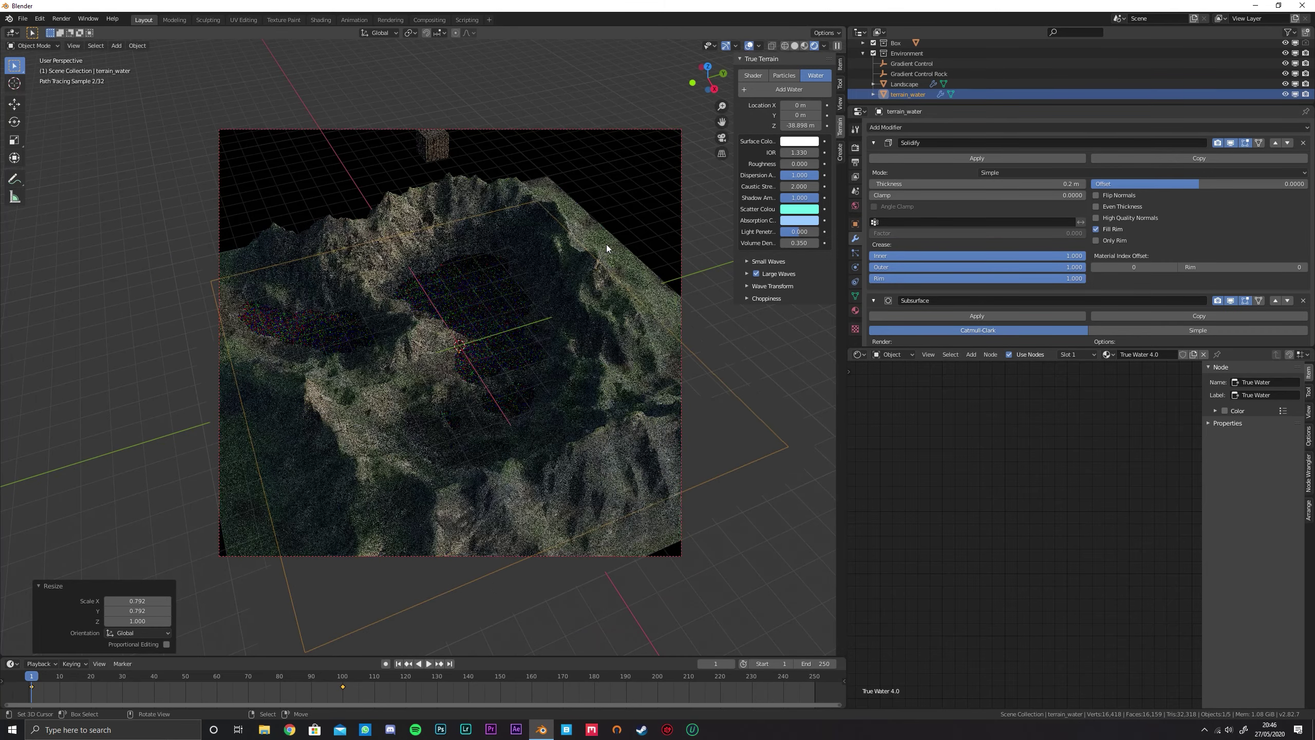
middle_click_drag(490, 276, 528, 274, "shift")
key("ctrl+a")
left_click(528, 274)
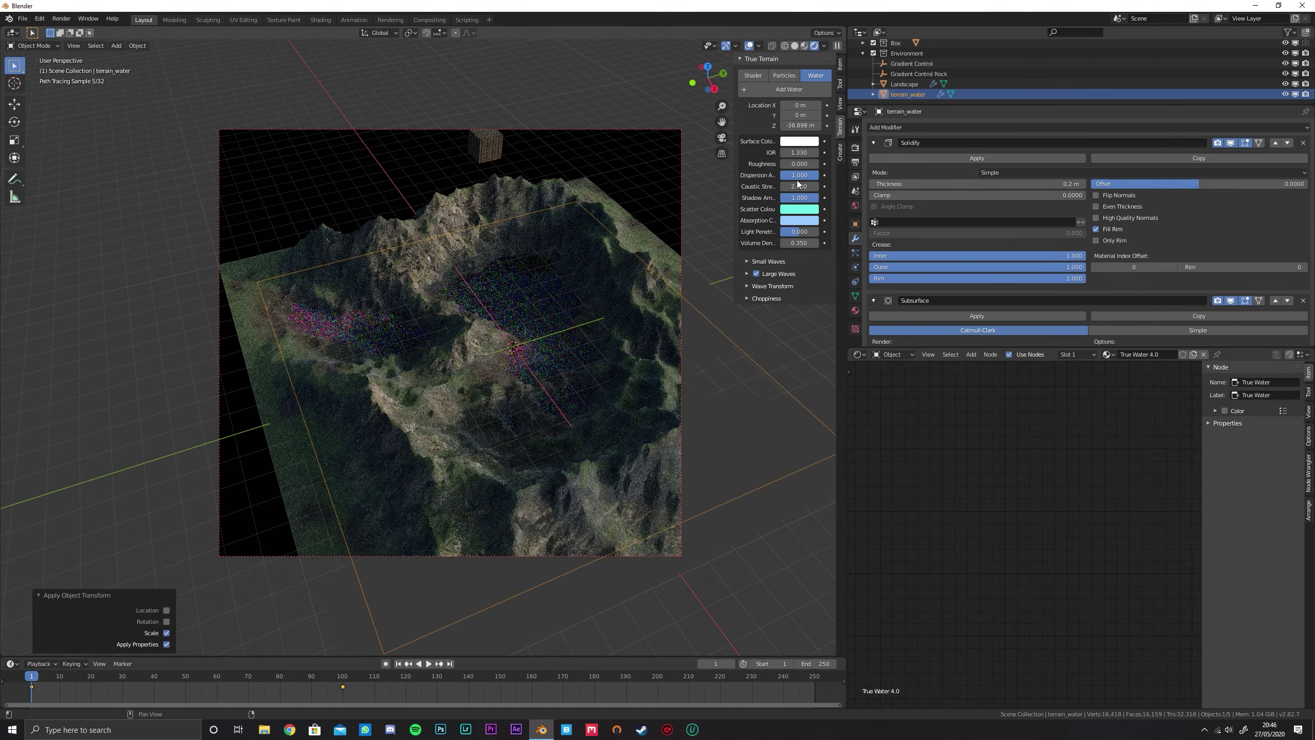
In solid viewport shading, set the water mesh's Solidify modifier to a thickness of 50 m and an offset of -1
middle_click_drag(493, 364, 551, 306)
key("shift+z")
middle_click_drag(545, 312, 541, 358)
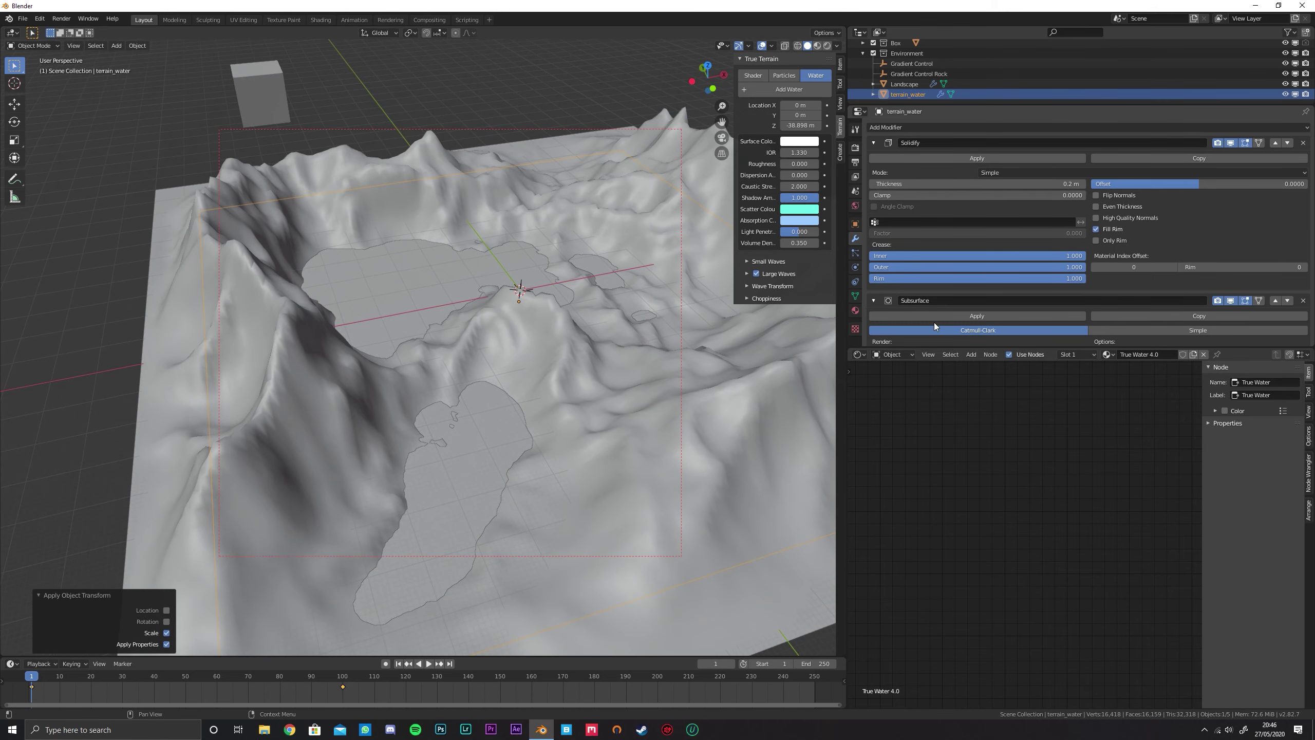
left_click_drag(931, 346, 932, 438)
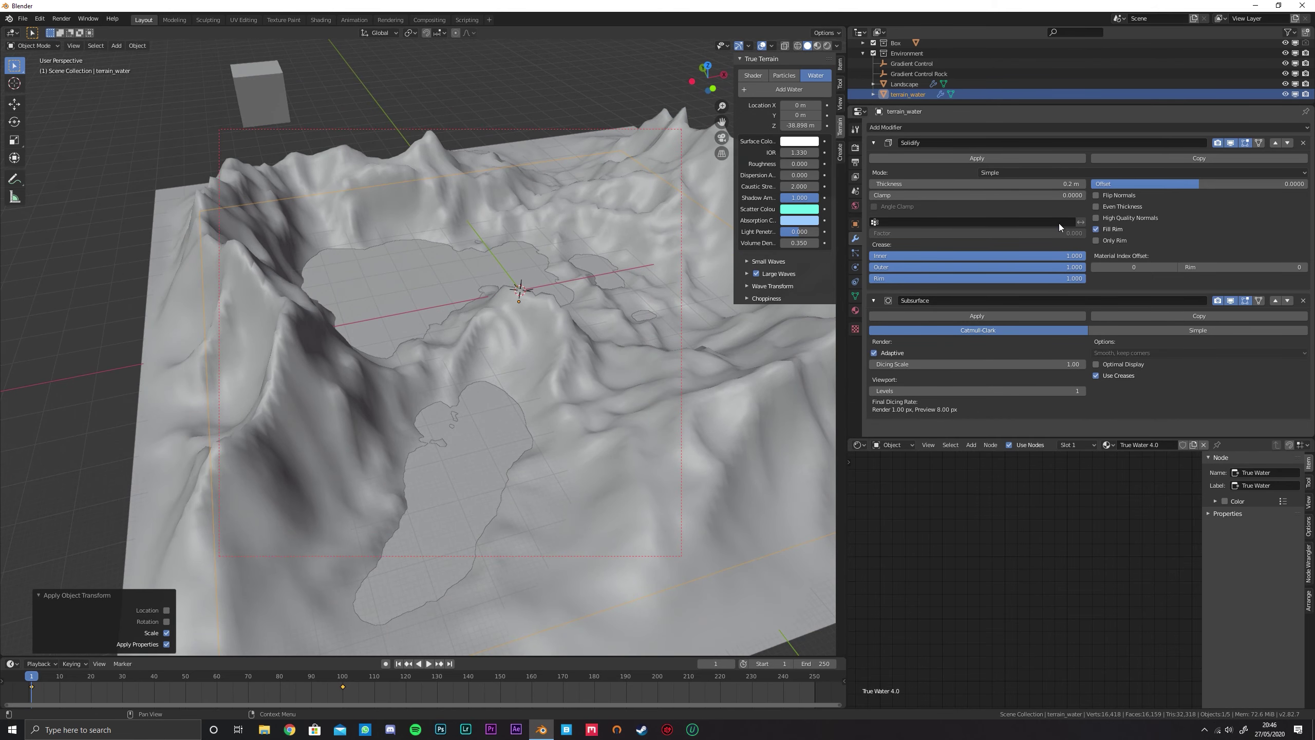
left_click(969, 184)
type("50")
key("Return")
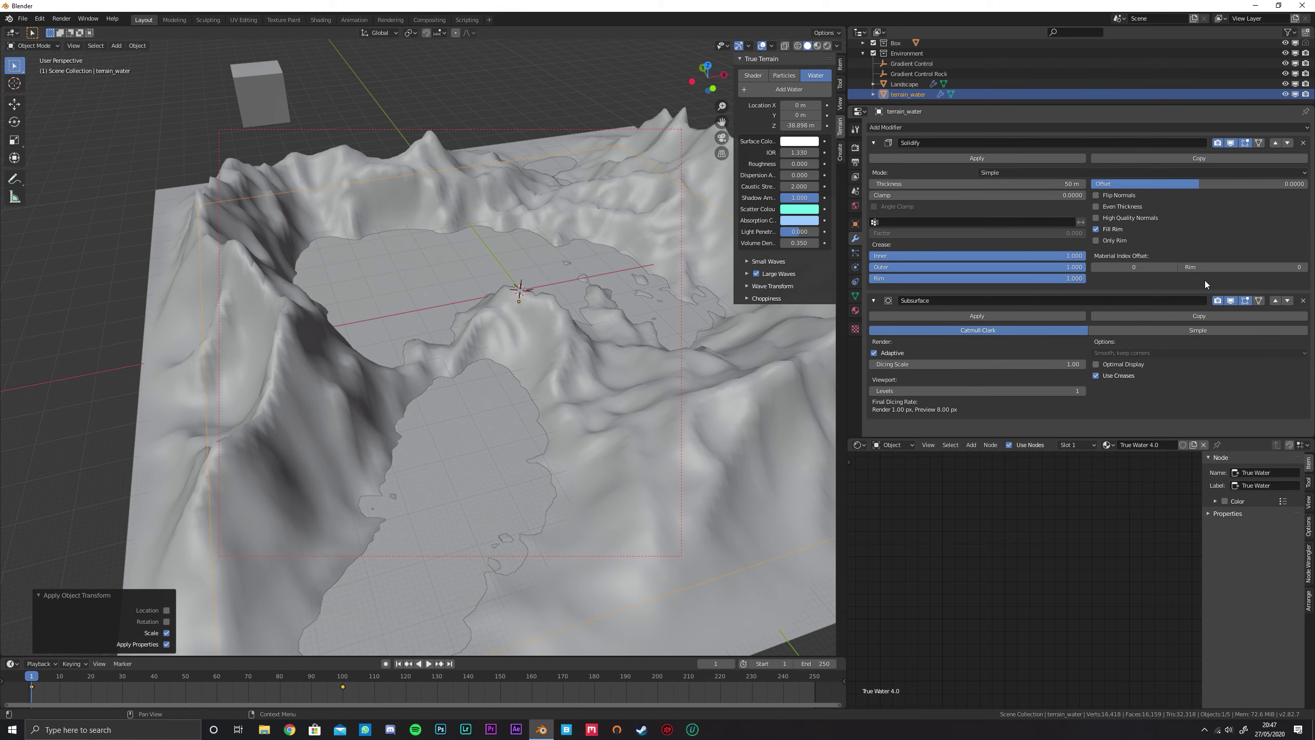
left_click_drag(1228, 185, 1113, 185)
middle_click_drag(748, 370, 426, 335)
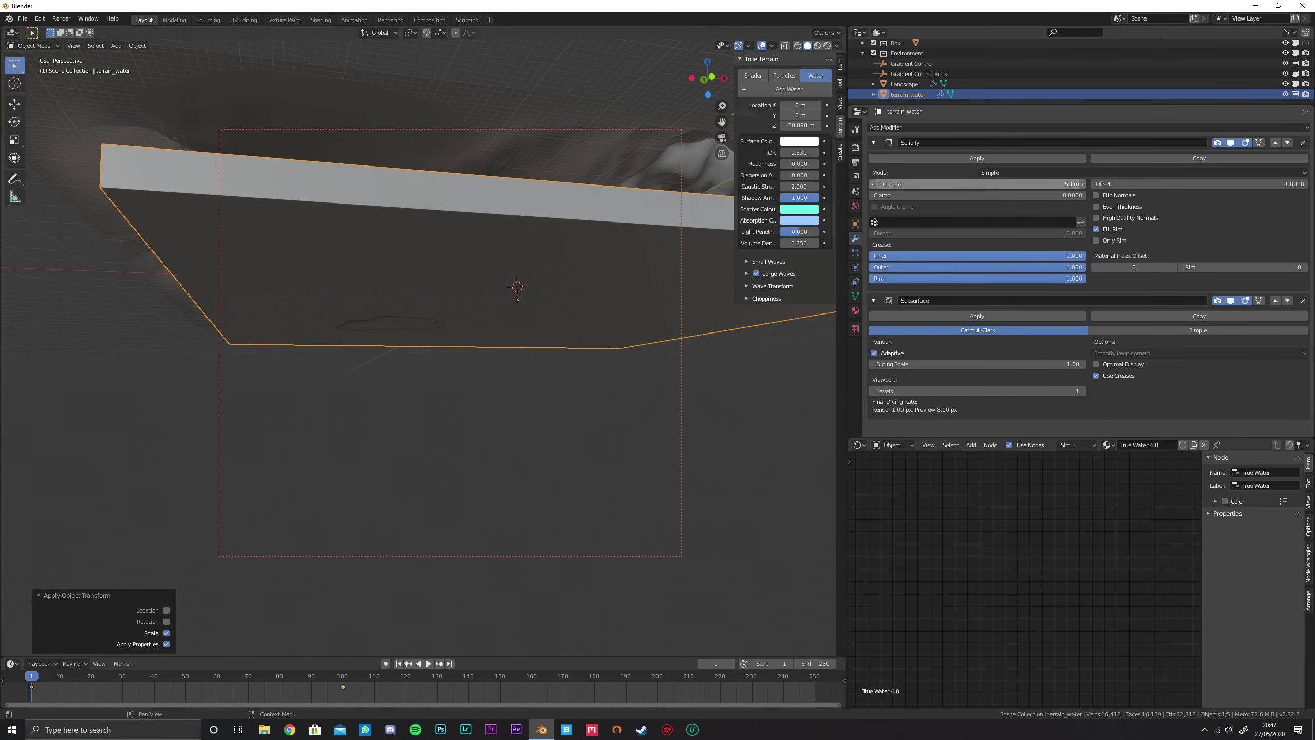
Set the water's Solidify thickness to 75 m and return the viewport to rendered shading
left_click(1001, 183)
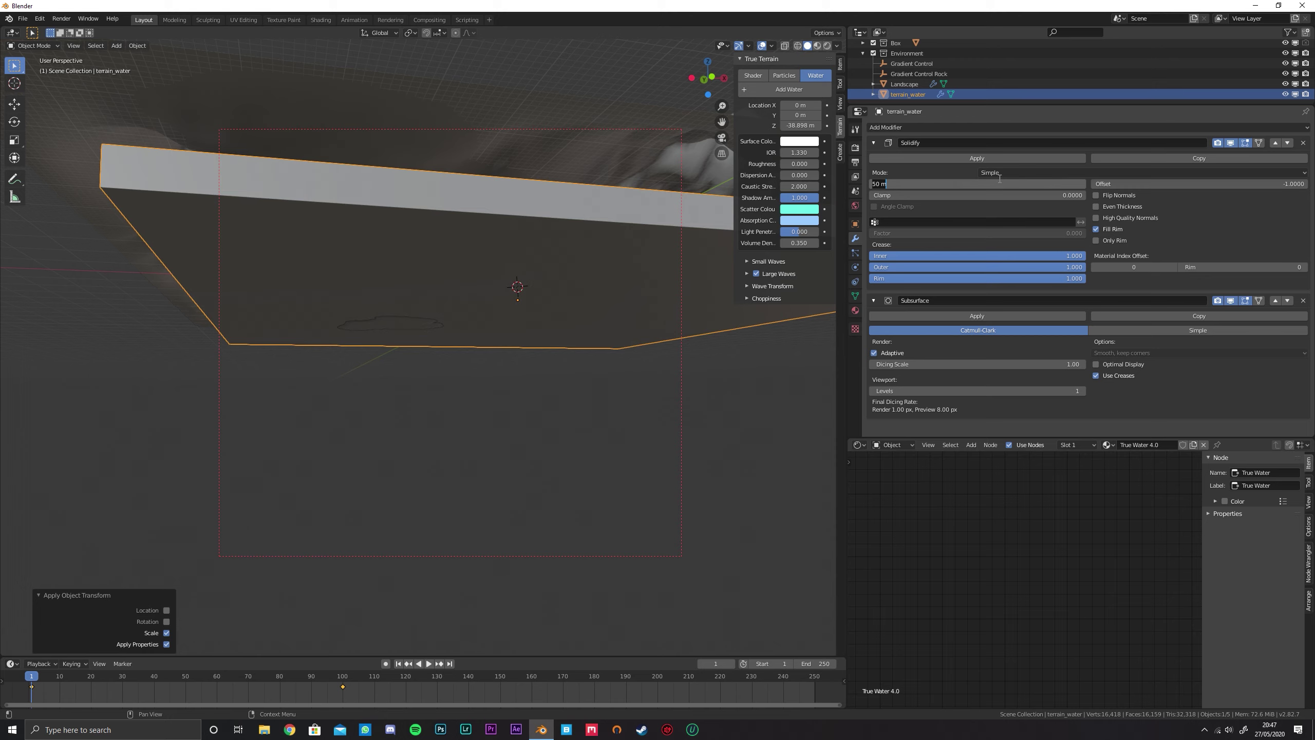
type("75")
key("Return")
scroll(555, 252, "down", 6)
middle_click_drag(555, 253, 465, 321)
scroll(507, 333, "up", 5)
key("shift+z")
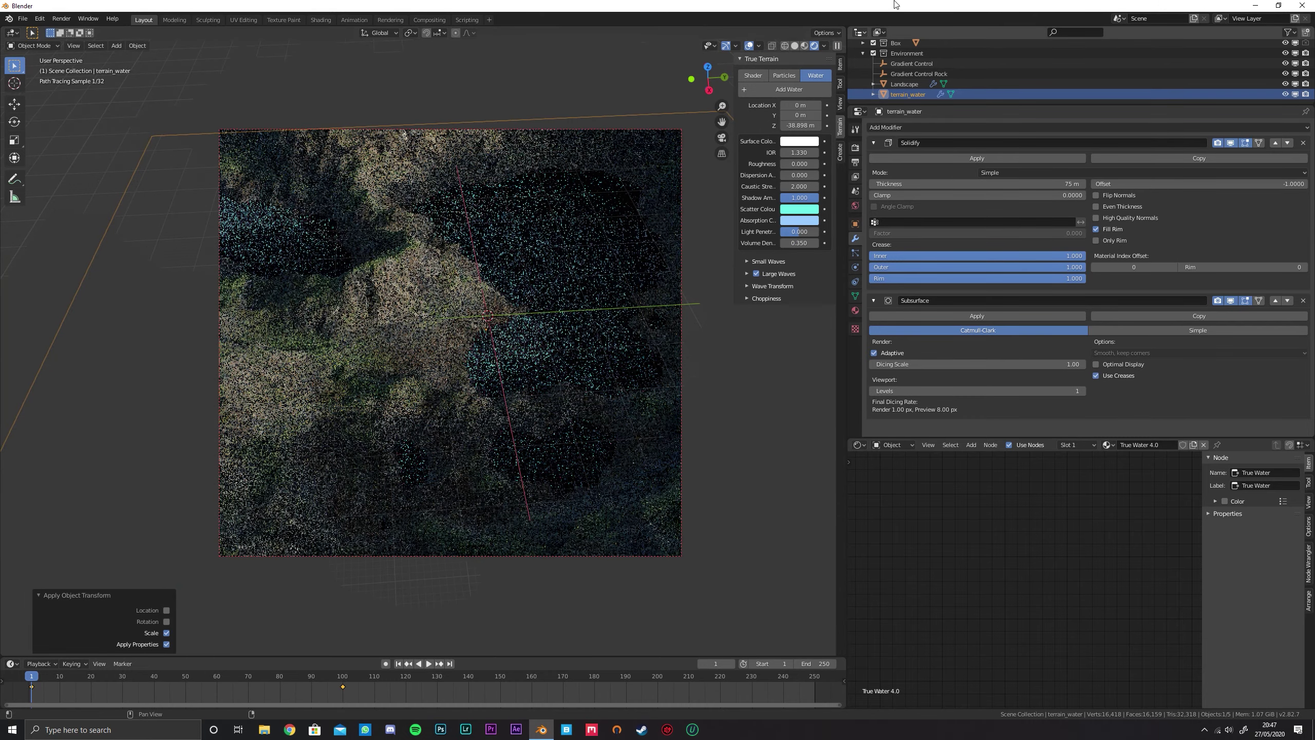
mouse_move(529, 255)
middle_mouse_down()
mouse_move(431, 245)
mouse_move(470, 273)
mouse_move(495, 249)
mouse_move(492, 267)
mouse_move(508, 261)
mouse_move(528, 294)
mouse_move(543, 272)
mouse_move(552, 290)
mouse_move(559, 266)
mouse_move(503, 265)
mouse_move(518, 279)
middle_mouse_up()
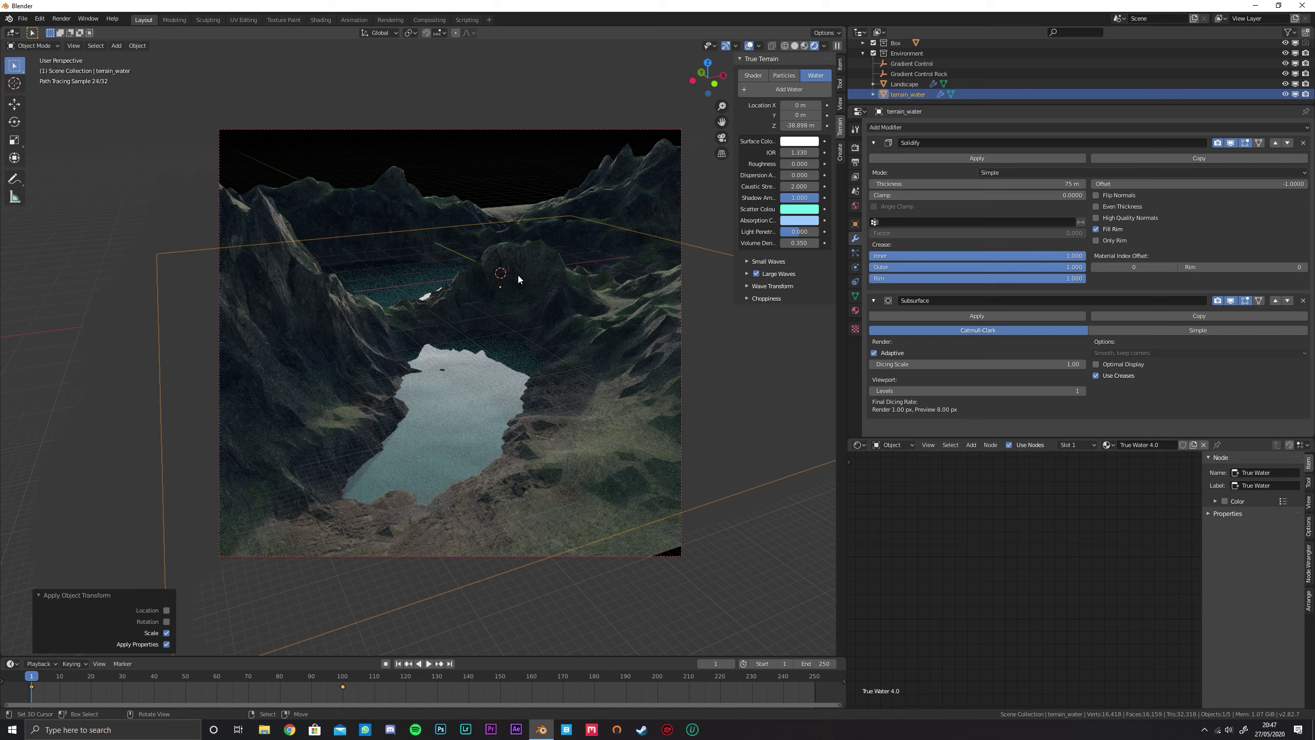
Change the world lighting to the Cloudy 06 sky from Pro-Lighting: Skies
left_click(855, 311)
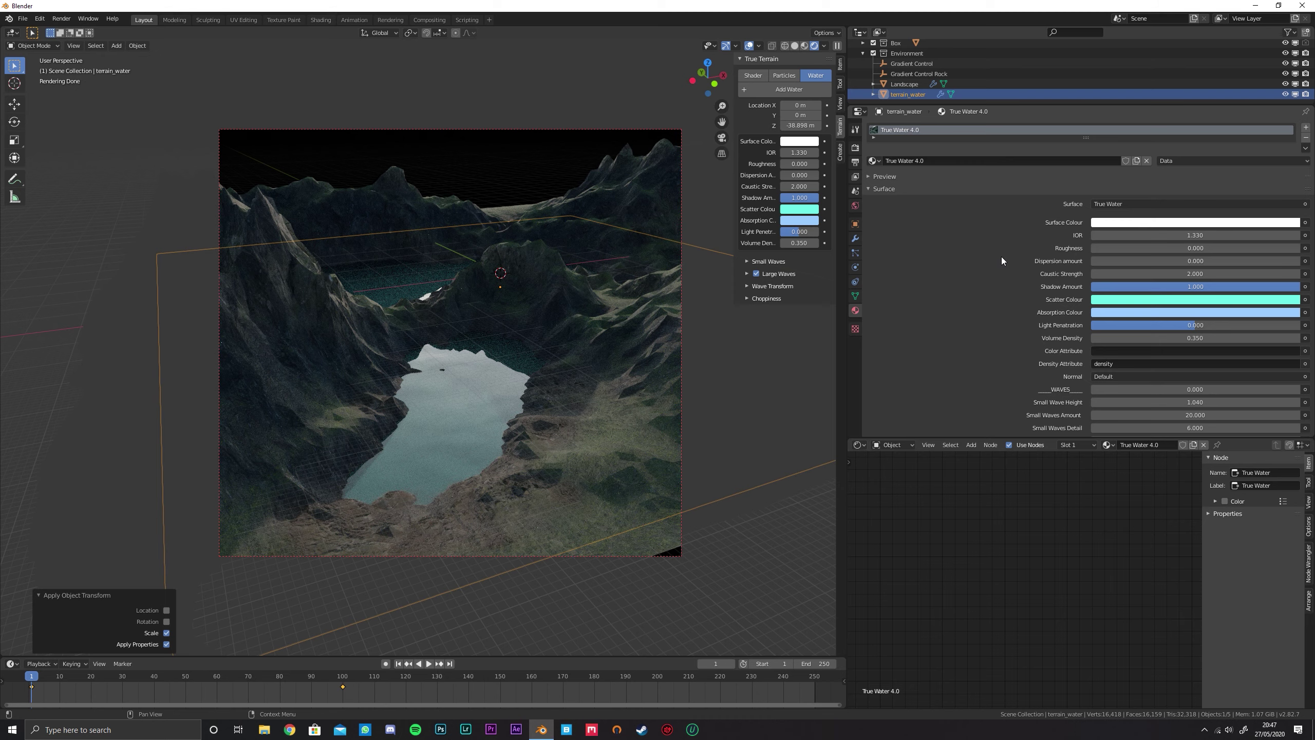
left_click(856, 206)
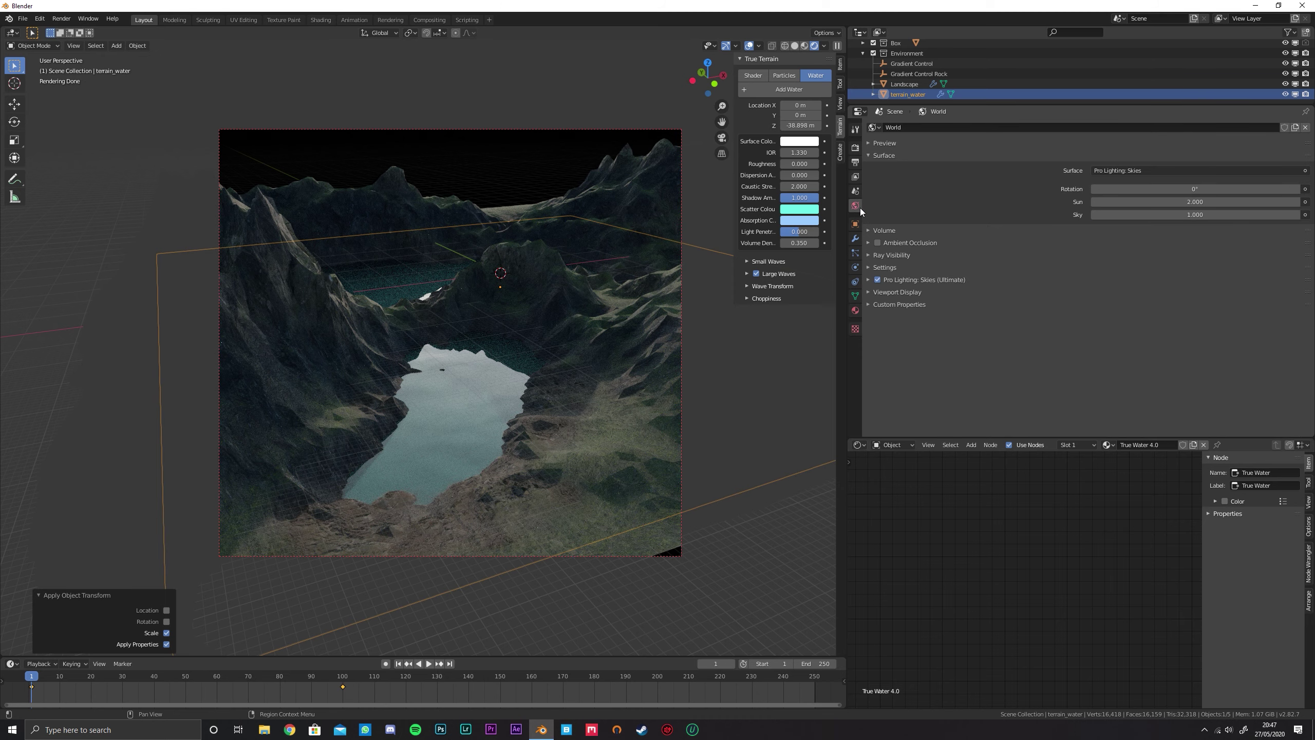
left_click(941, 280)
left_click(1080, 318)
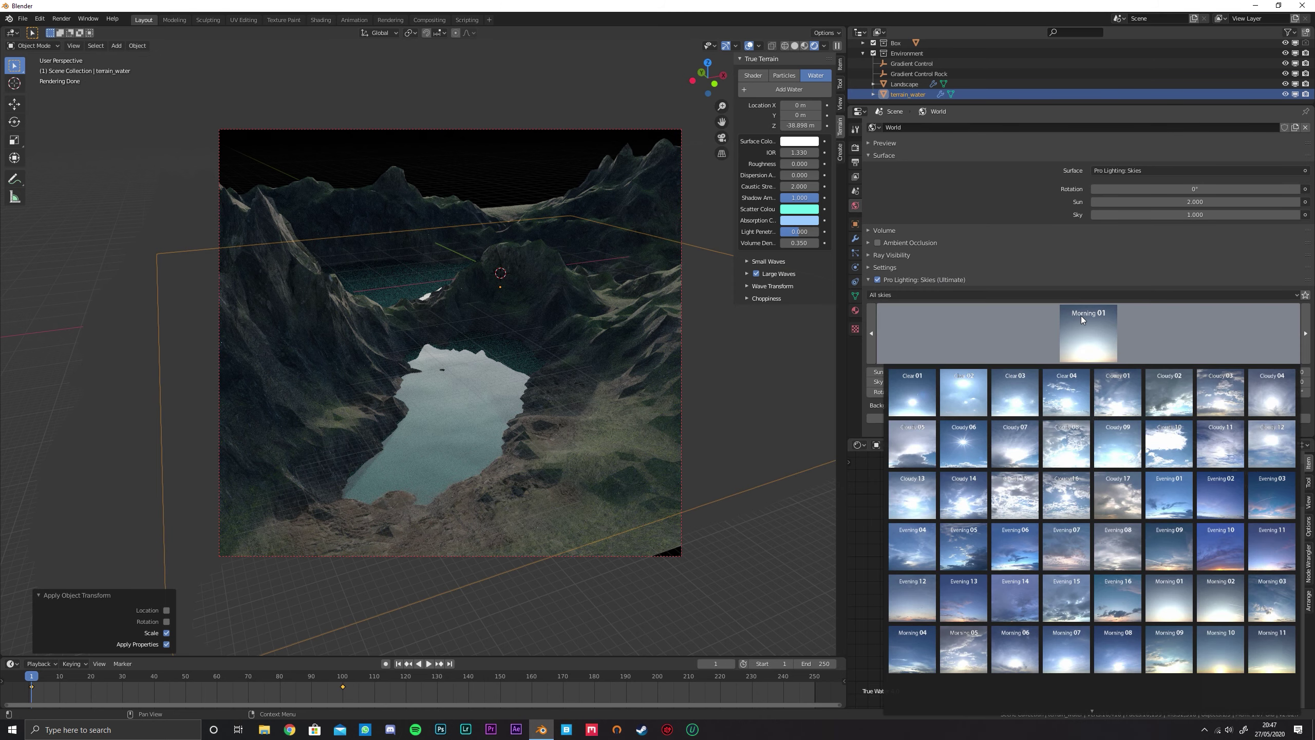
left_click(956, 435)
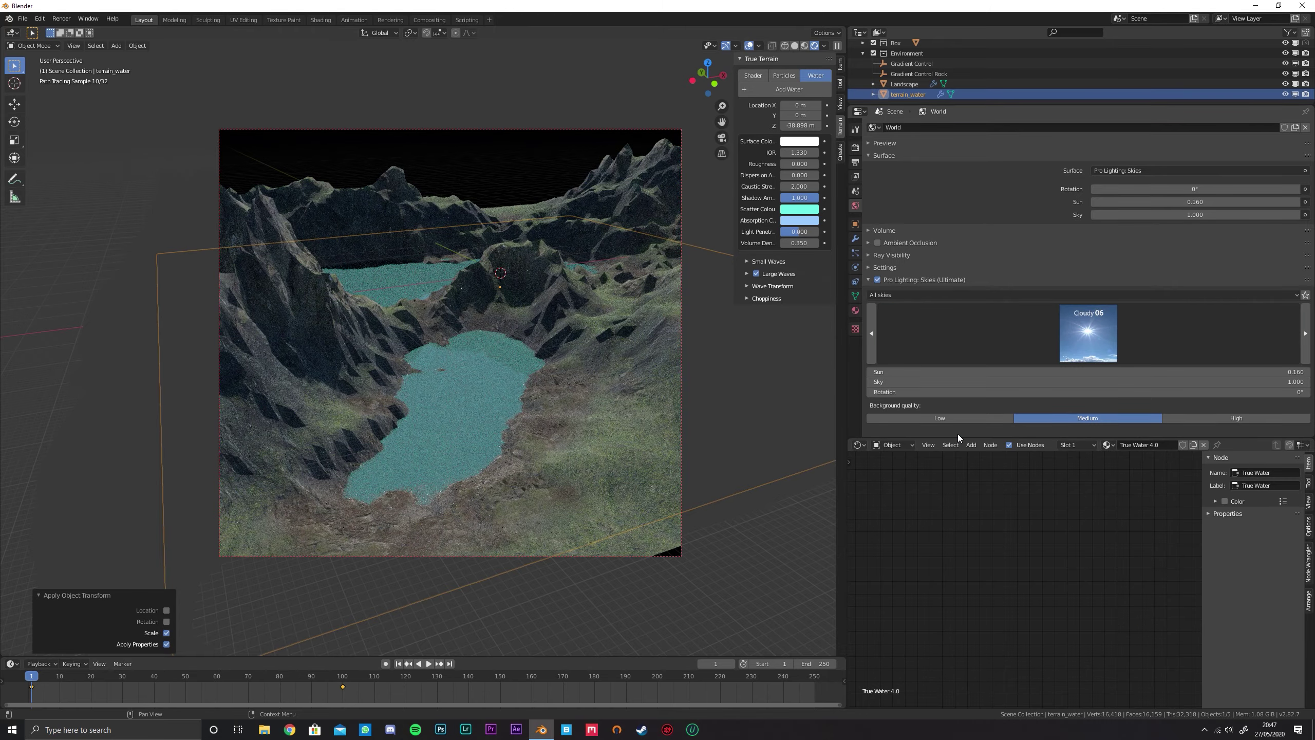
mouse_move(554, 297)
middle_mouse_down()
mouse_move(570, 319)
mouse_move(588, 314)
mouse_move(498, 290)
mouse_move(577, 302)
mouse_move(526, 275)
mouse_move(536, 309)
mouse_move(525, 315)
mouse_move(541, 320)
middle_mouse_up()
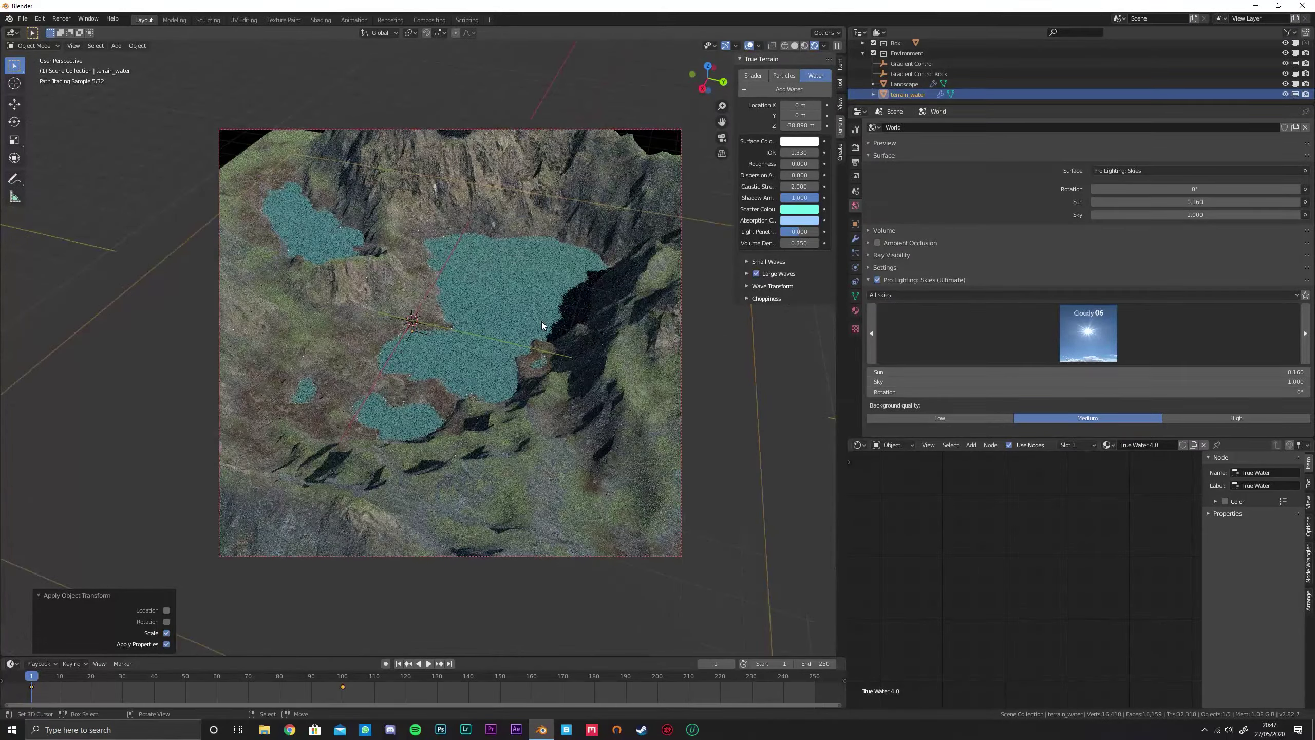
Set the Cloudy 06 sky's rotation to 90°
left_click(1138, 392)
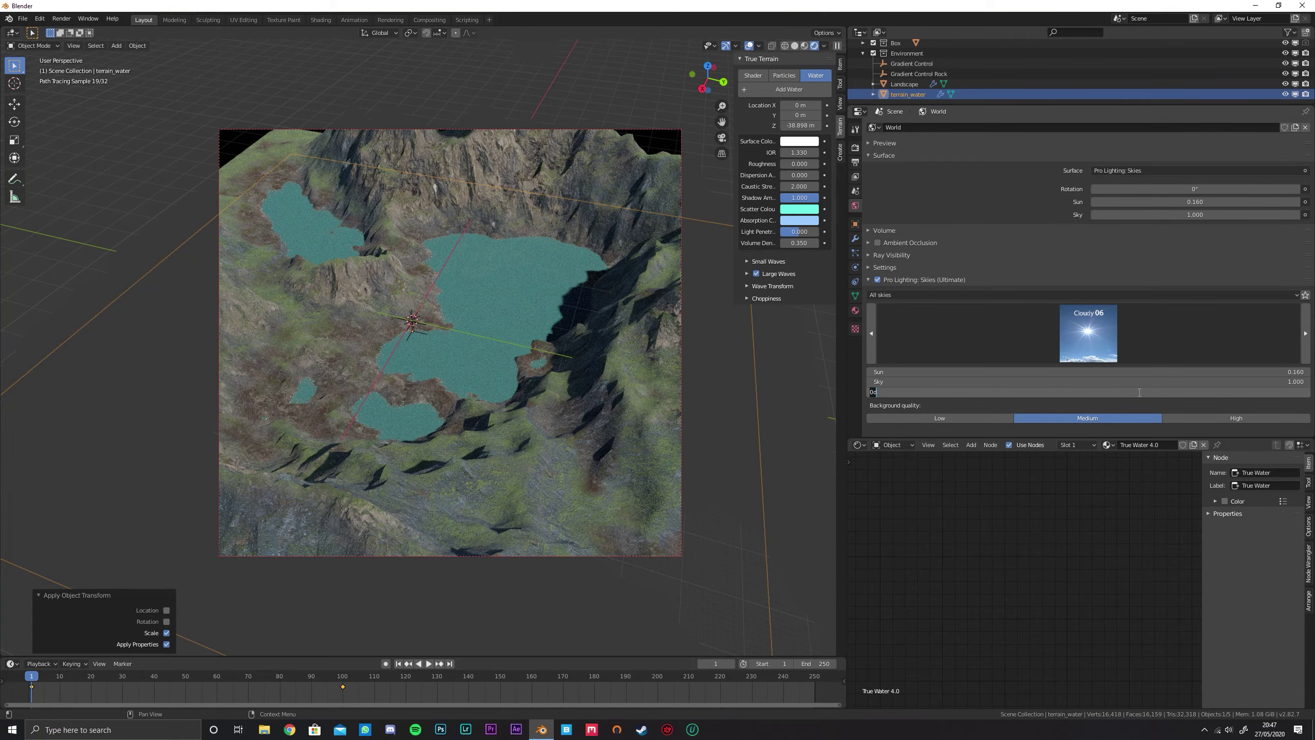
key("Return")
left_click(1138, 392)
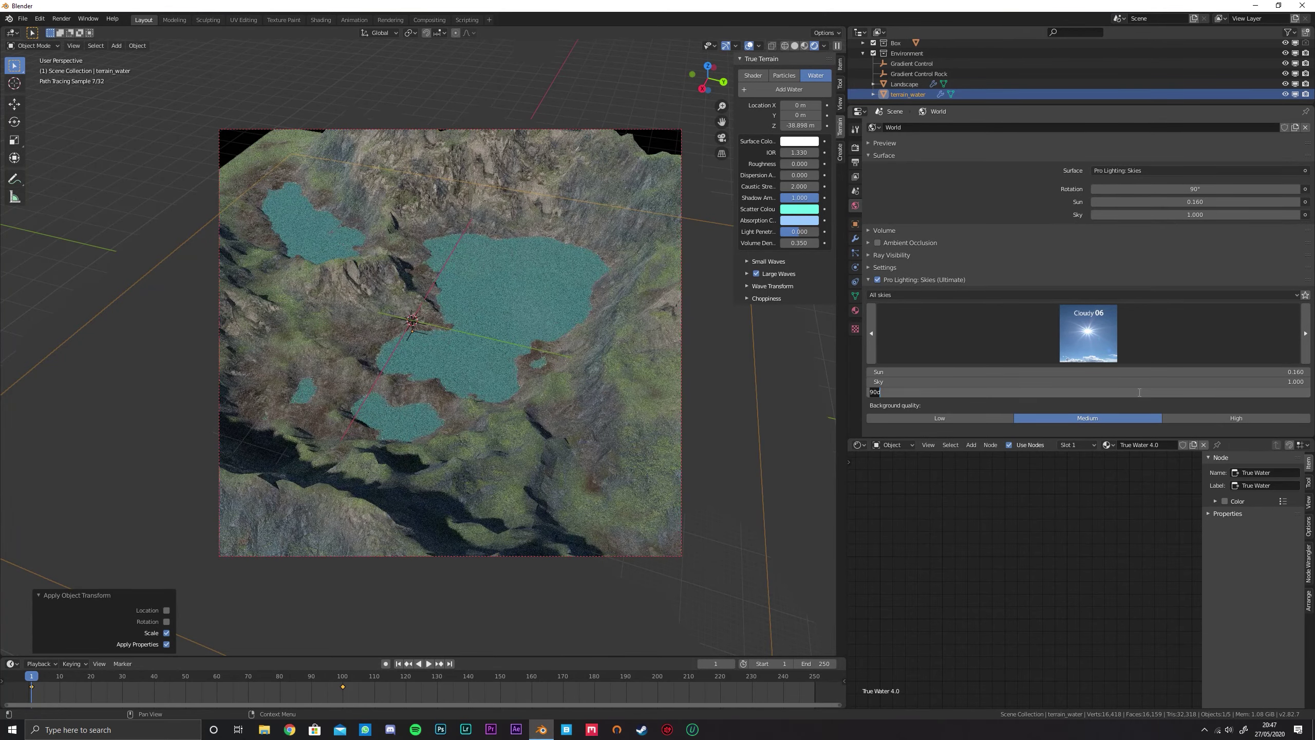
key("Return")
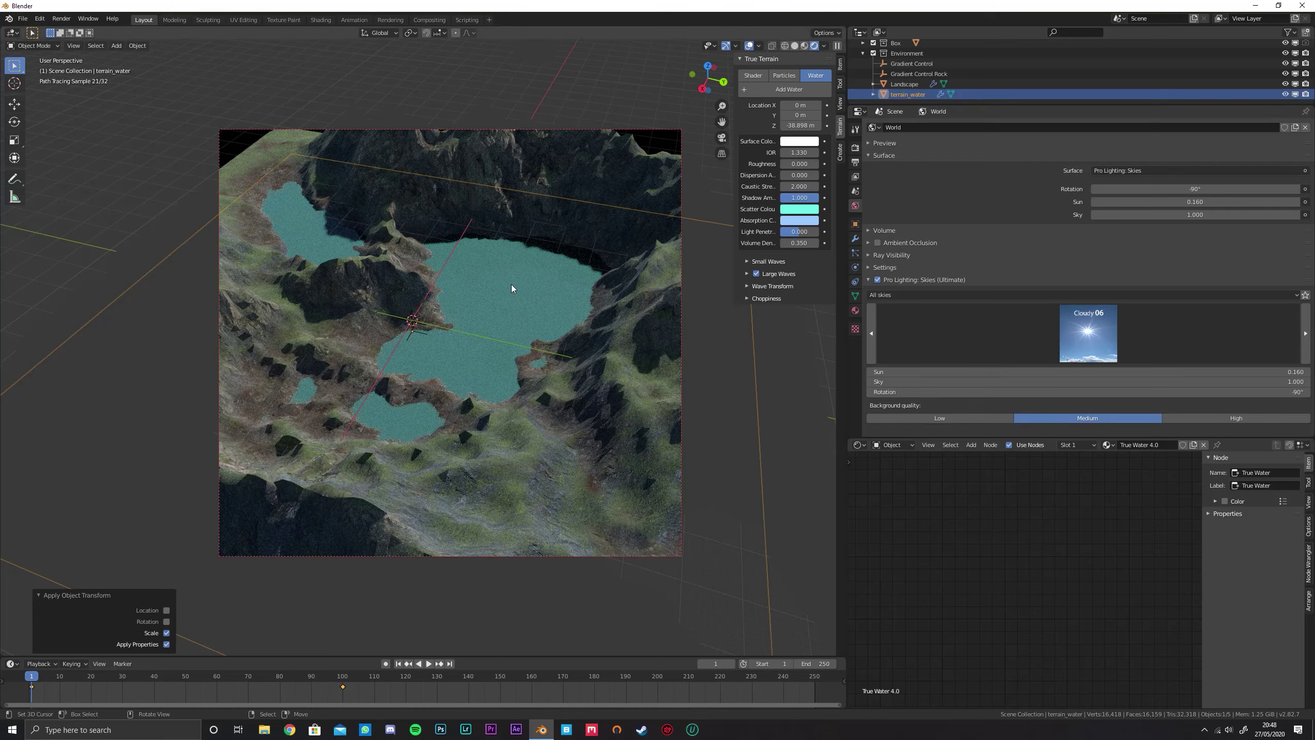
Set the water's scatter colour to a muted blue and its absorption colour to a dark brown
left_click(803, 209)
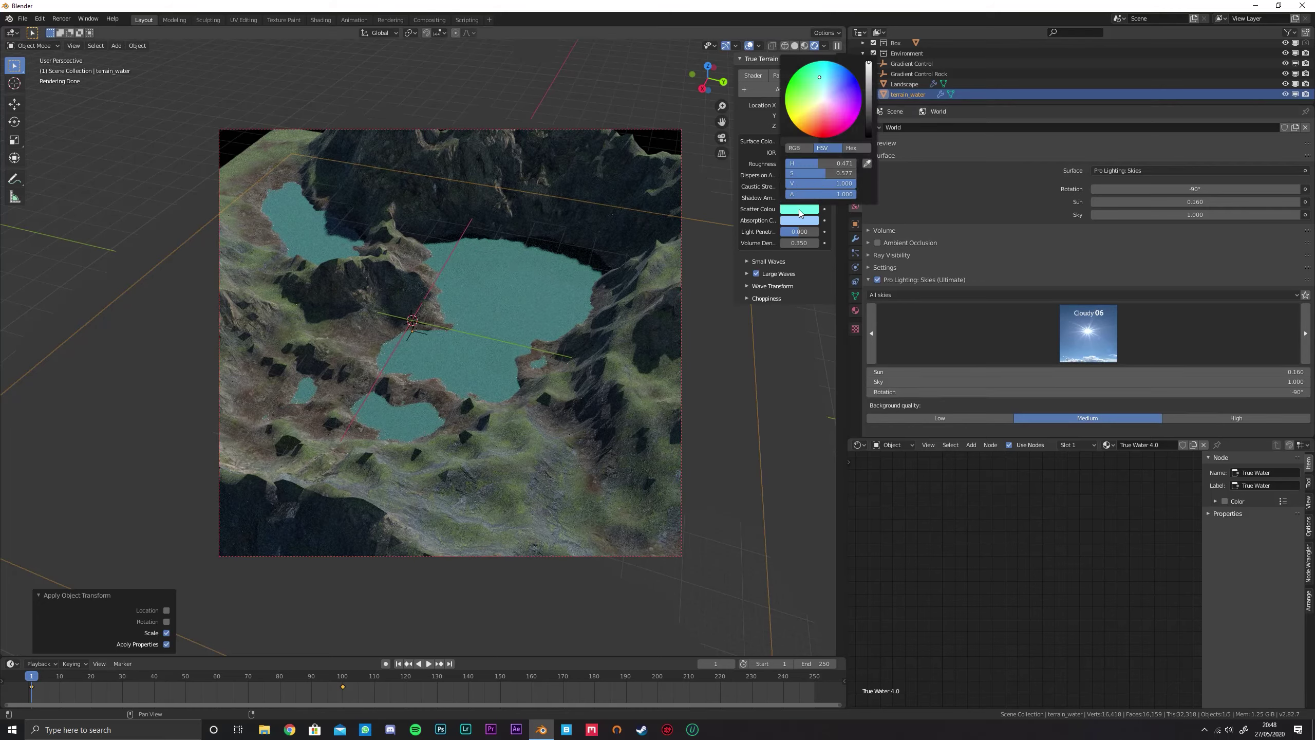
left_click(829, 87)
left_click_drag(829, 86, 869, 83)
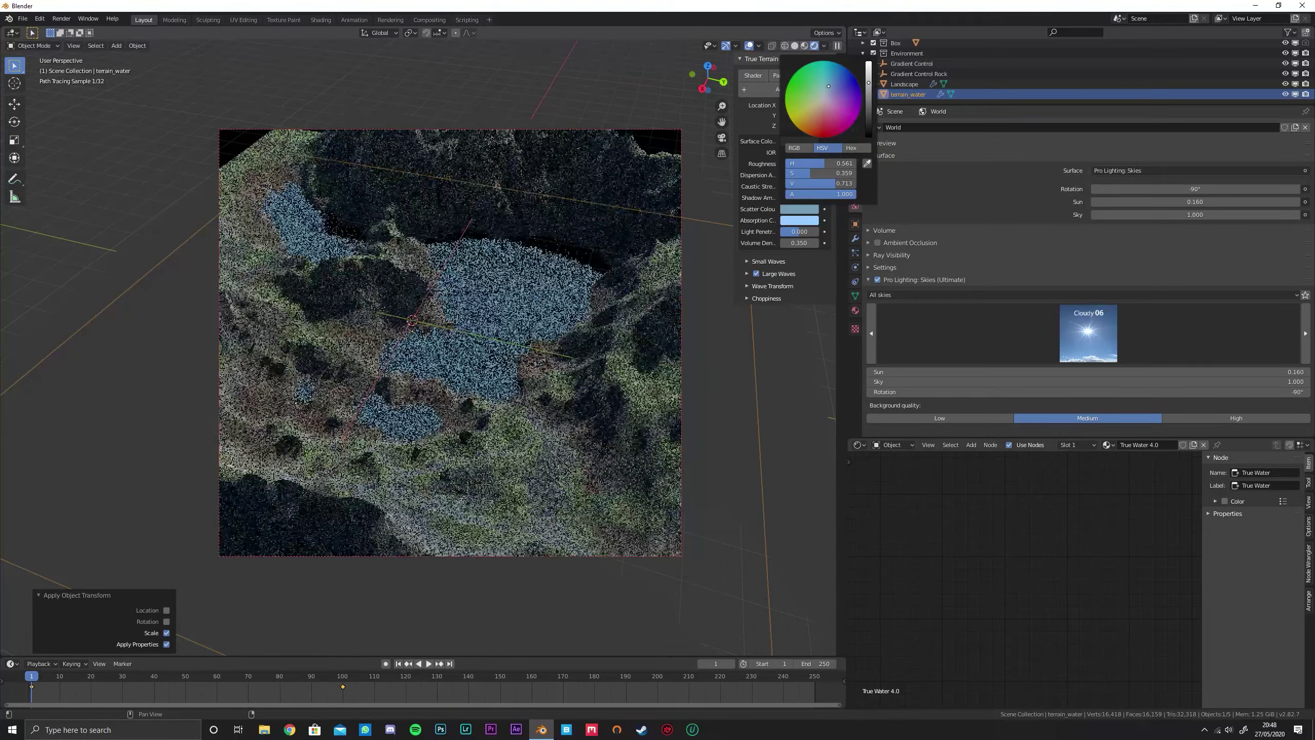
left_click(814, 220)
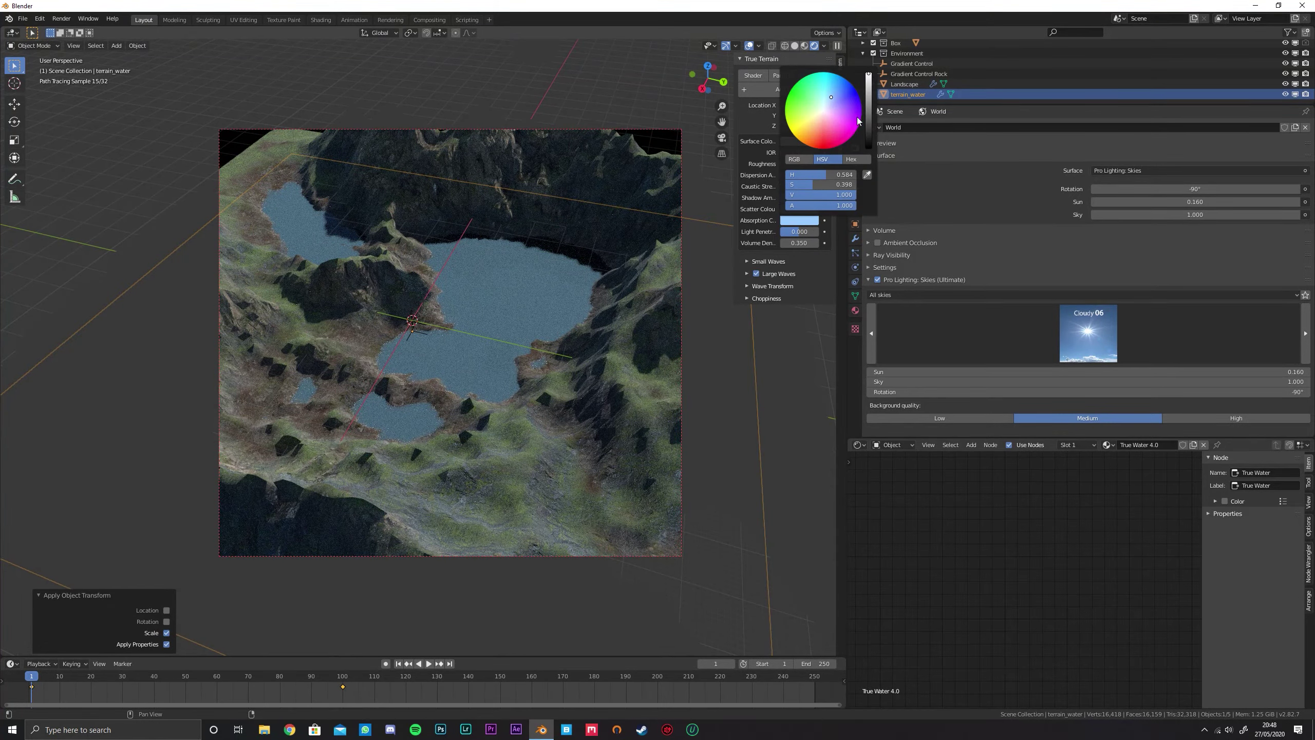
mouse_move(869, 74)
left_mouse_down()
mouse_move(868, 127)
mouse_move(811, 127)
left_mouse_up()
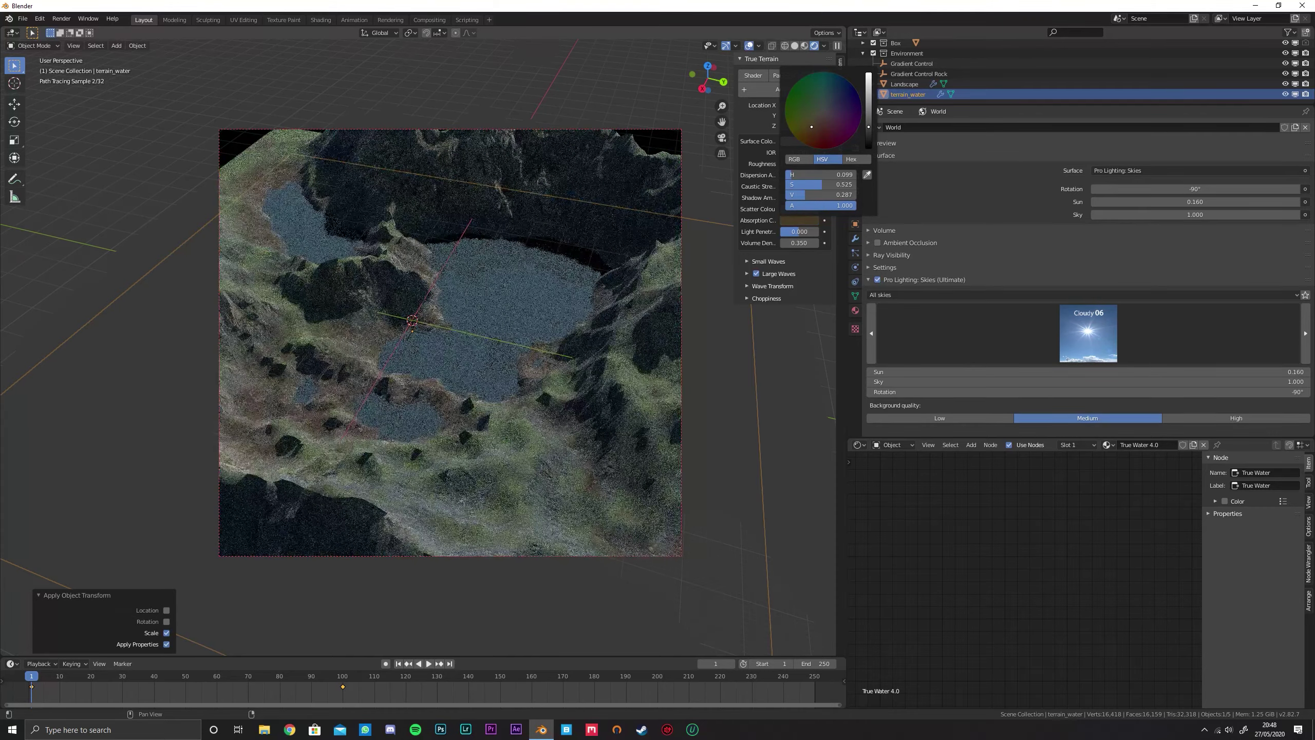
Raise the water's light penetration and set its volume density to 0.05
left_click_drag(800, 231, 834, 232)
left_click(811, 243)
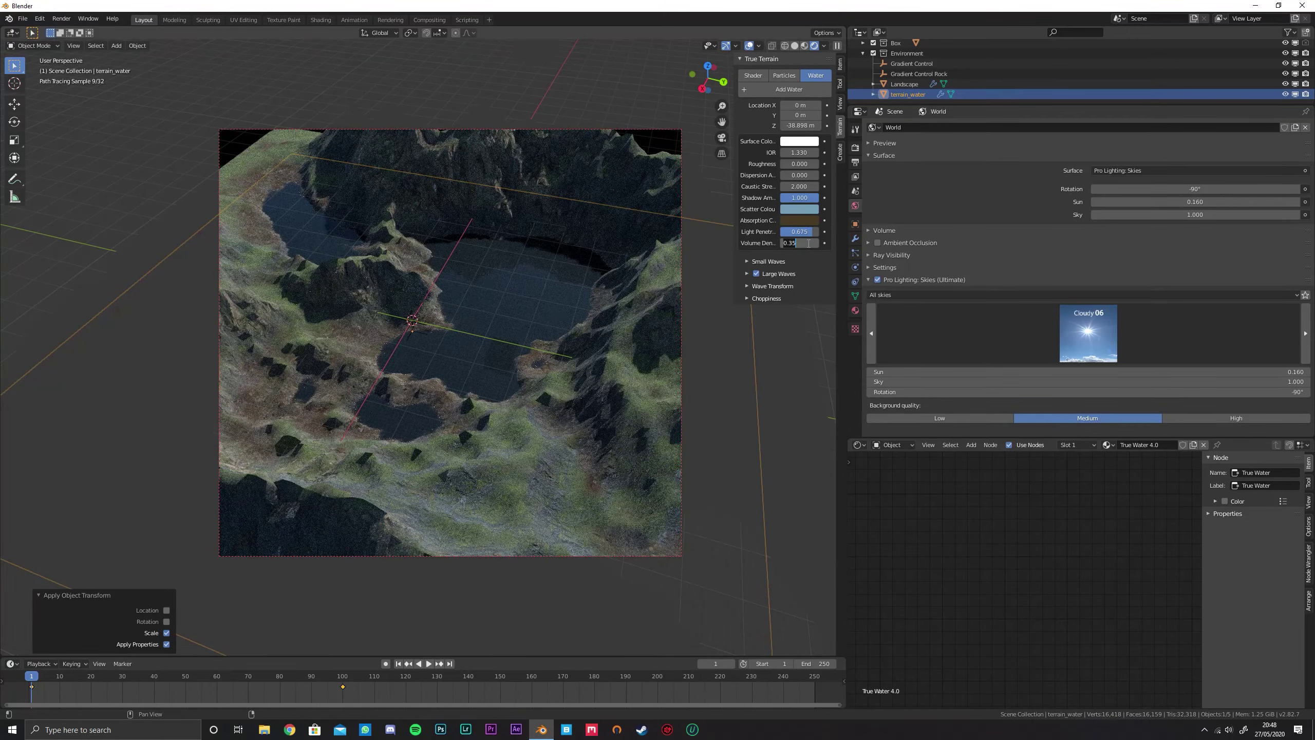
key("Return")
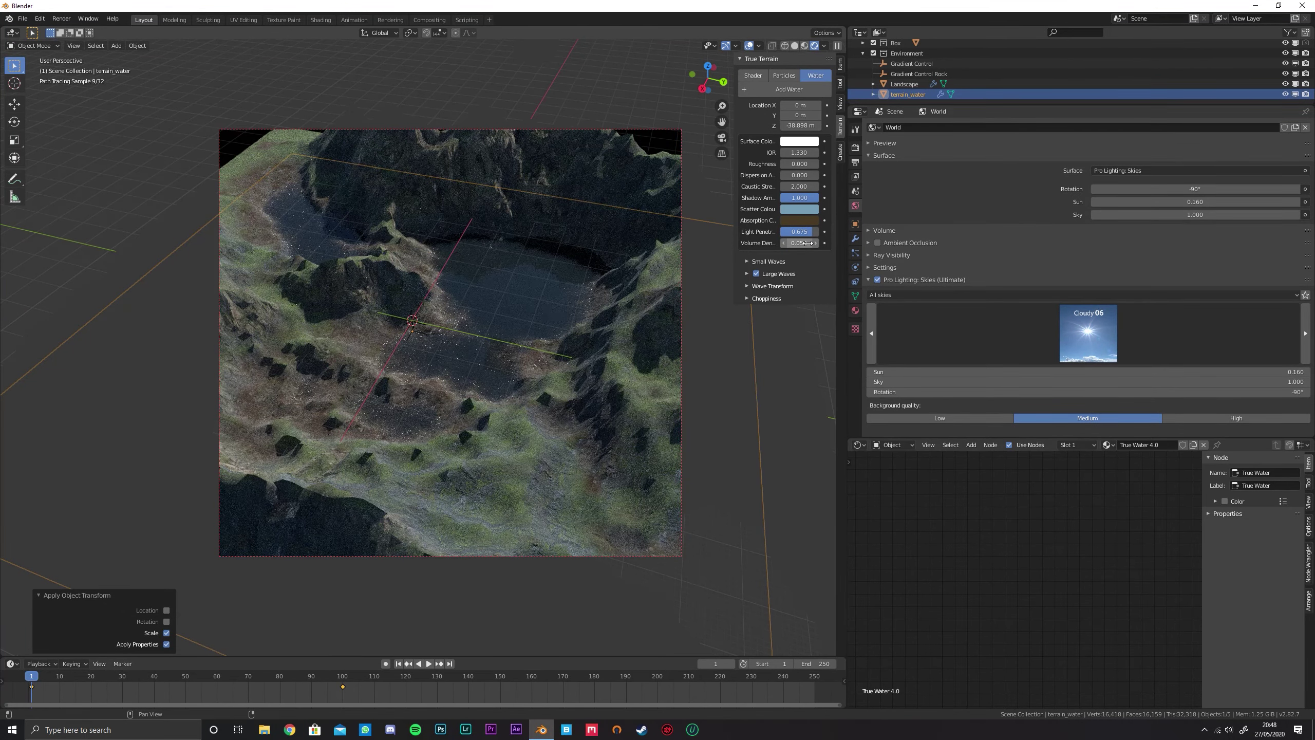
Reduce the water's caustic strength to 0
mouse_move(429, 272)
middle_mouse_down()
mouse_move(503, 271)
mouse_move(485, 267)
middle_mouse_up()
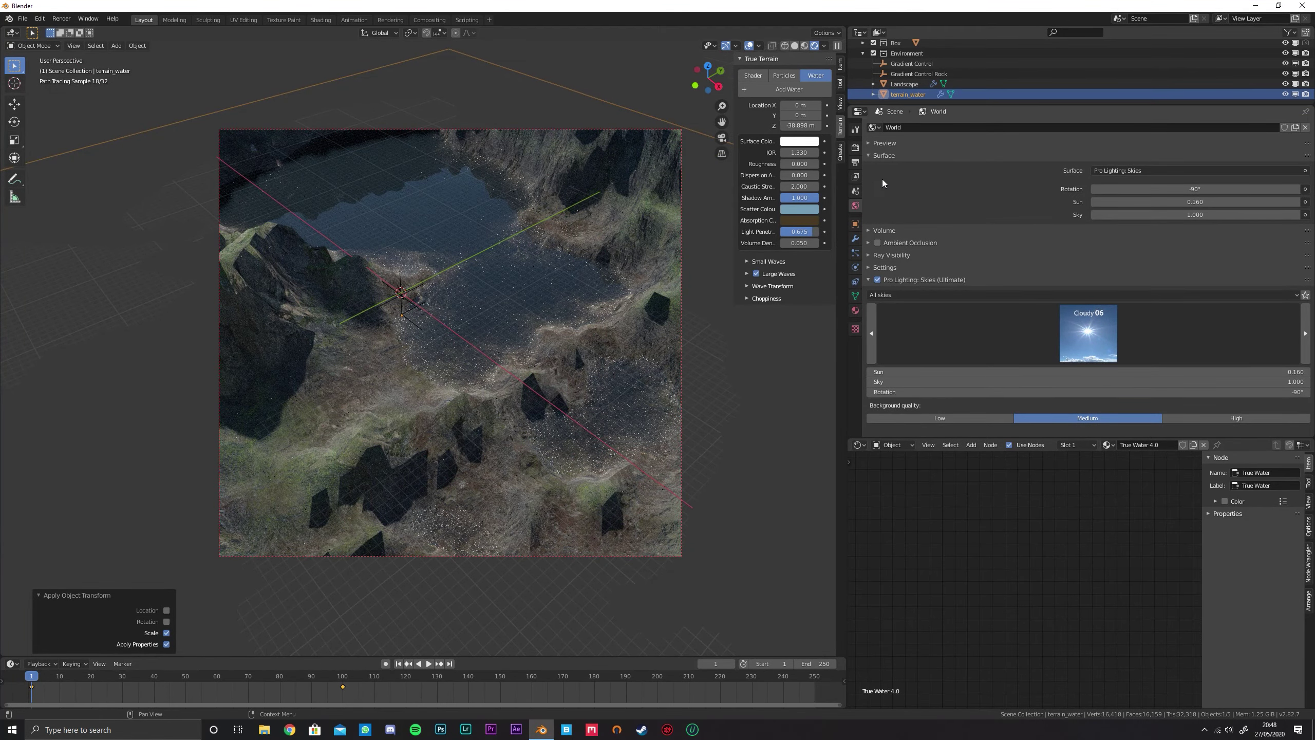
left_click_drag(803, 187, 797, 187)
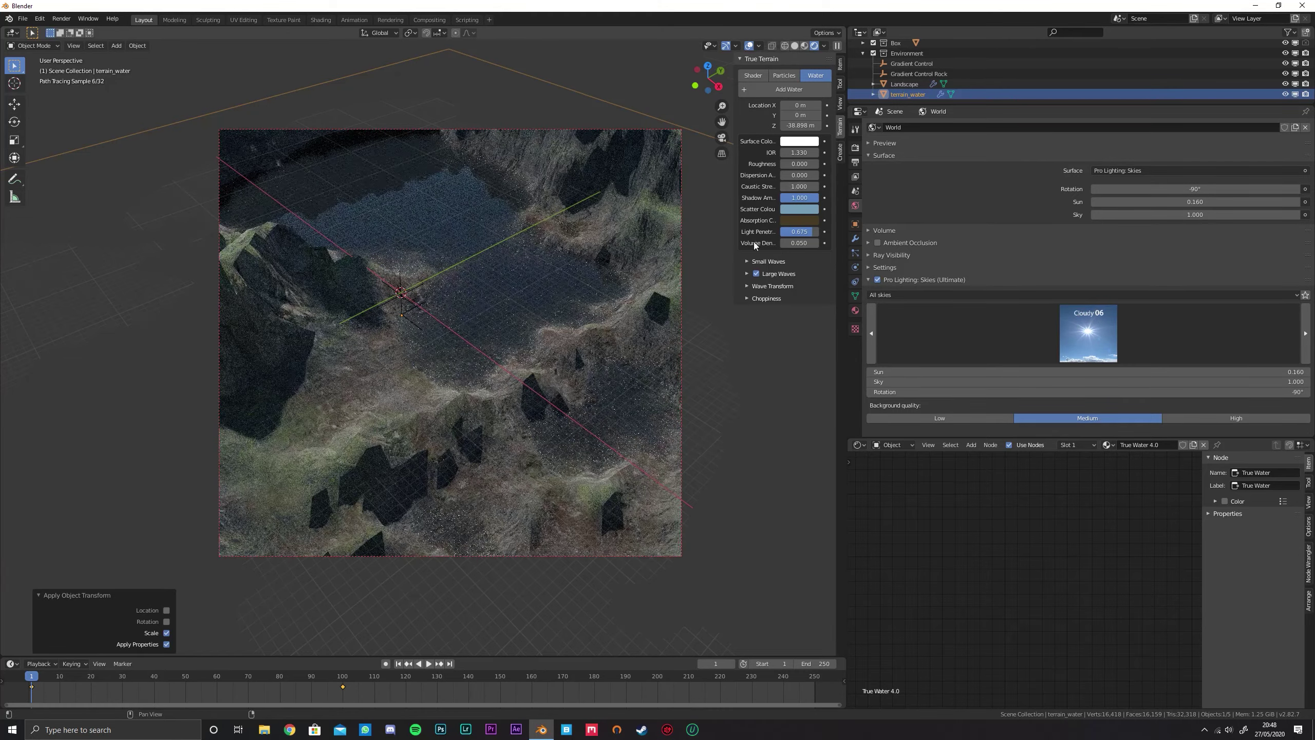
type("0")
key("Return")
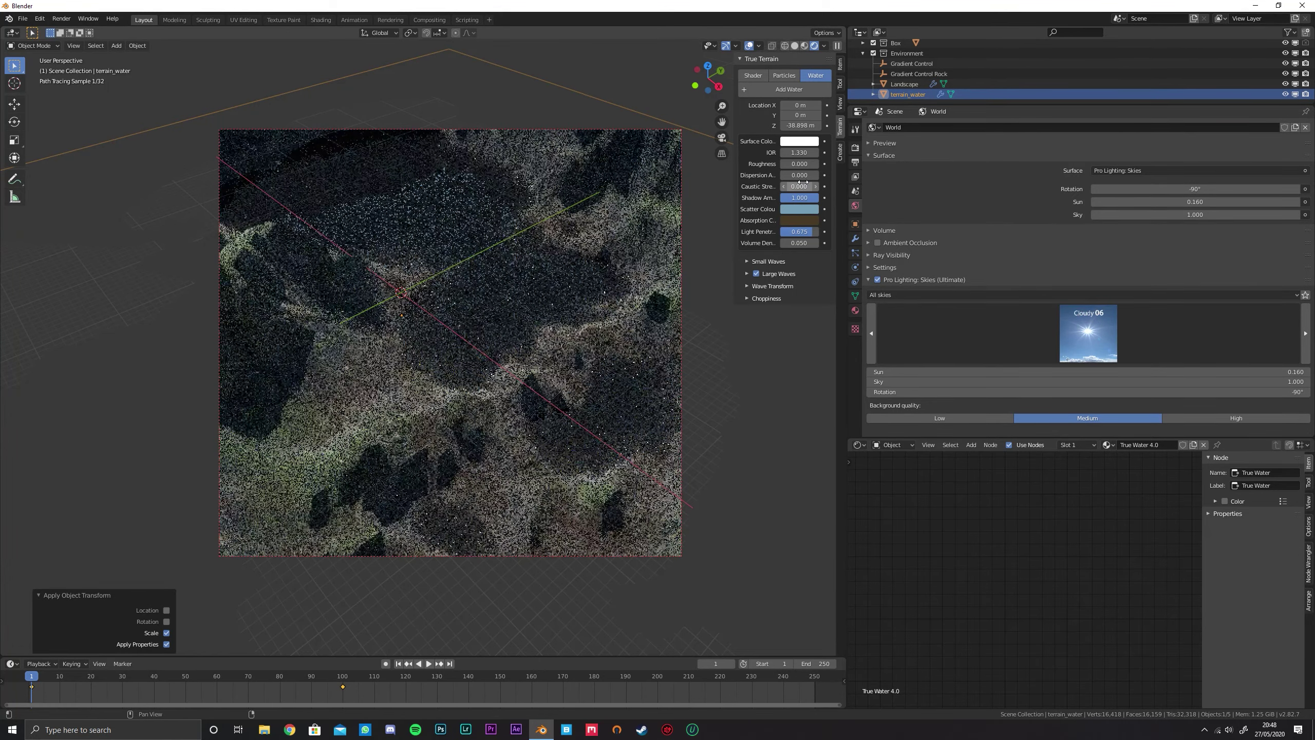
Change the water's scatter colour to a bright pale cream yellow
scroll(483, 269, "down", 3)
middle_click_drag(483, 269, 526, 309)
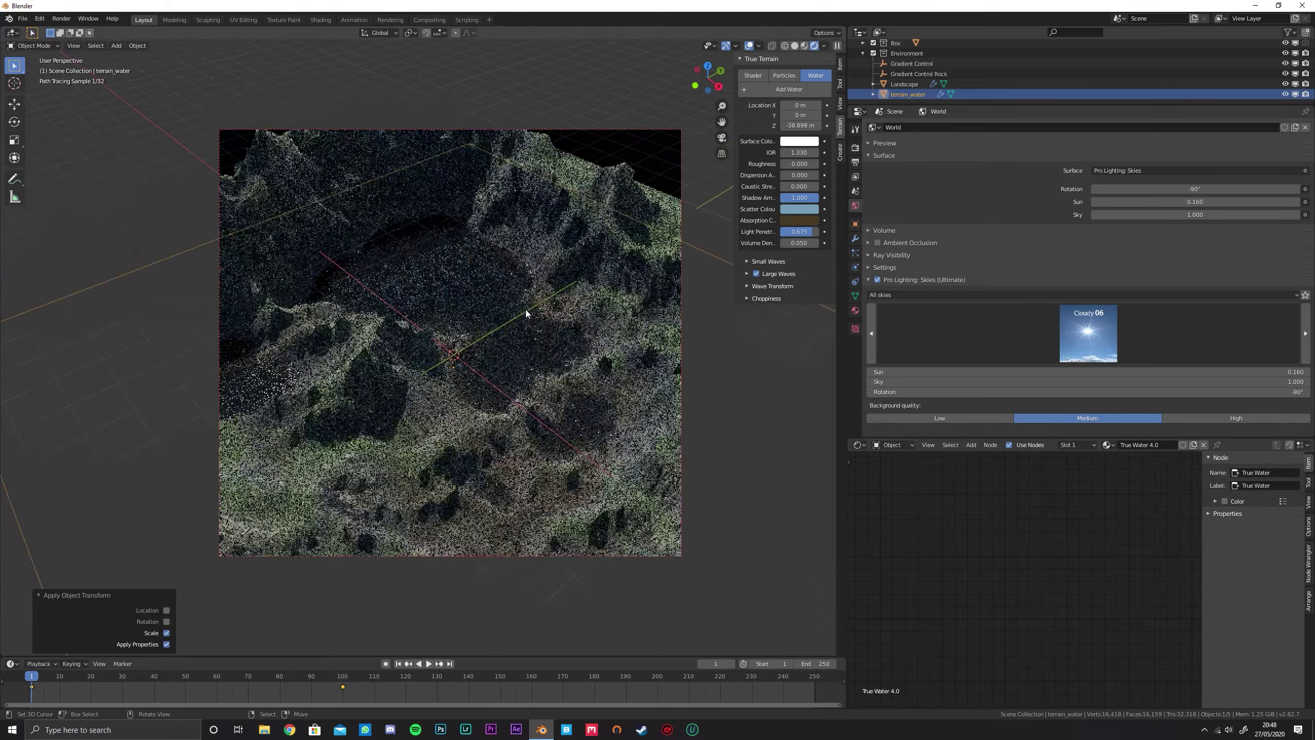
left_click(804, 209)
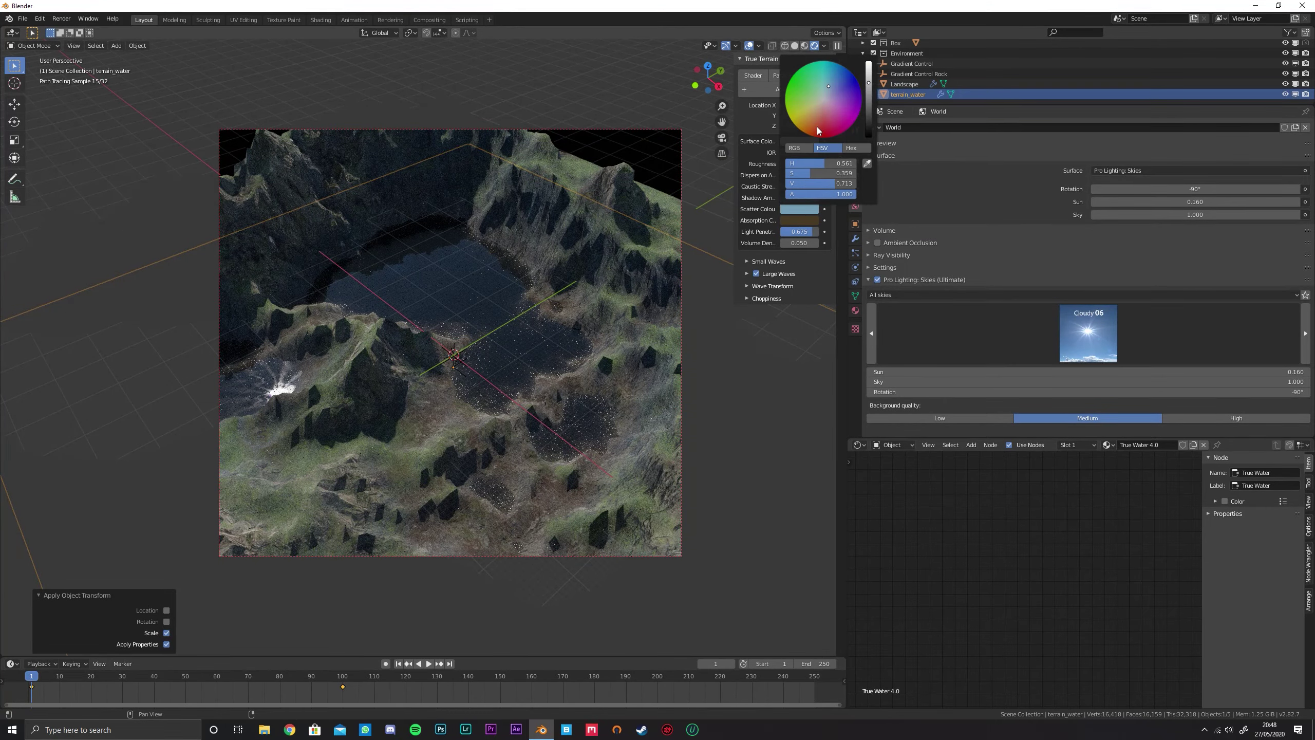
left_click(815, 108)
left_click_drag(870, 86, 868, 63)
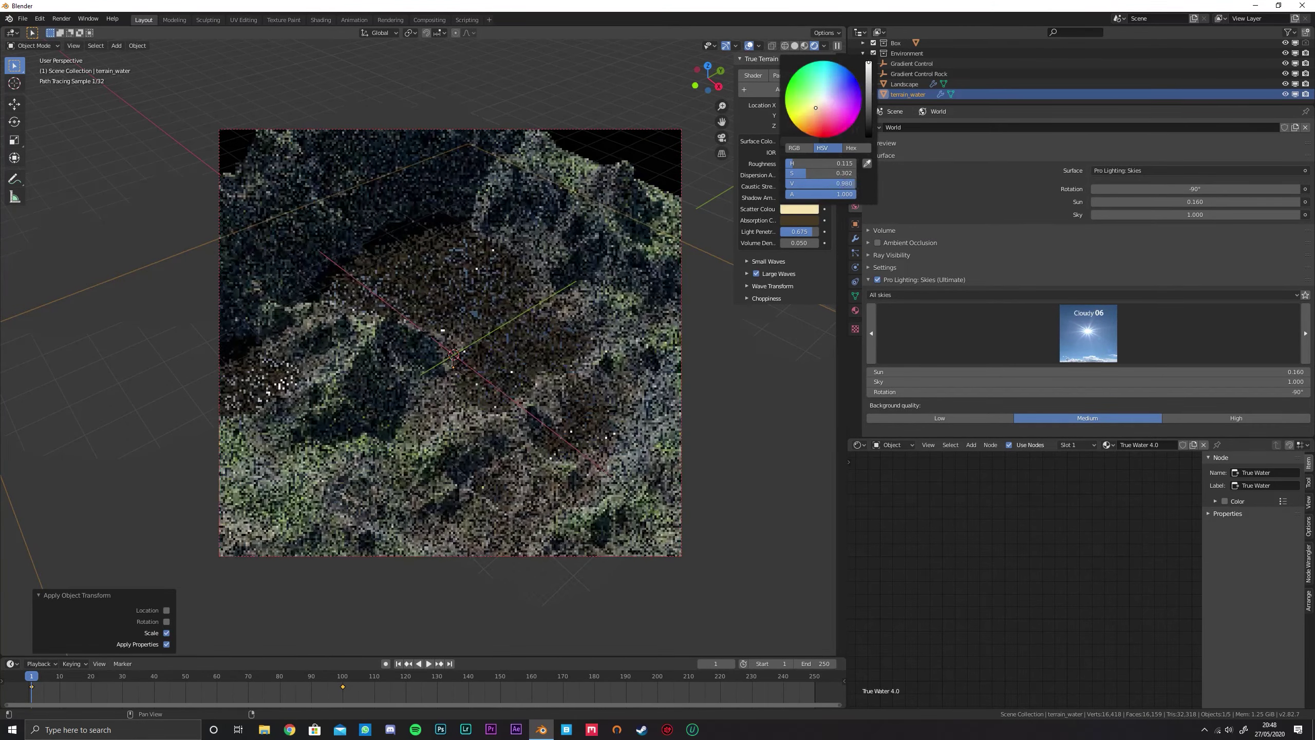
left_click_drag(817, 111, 818, 103)
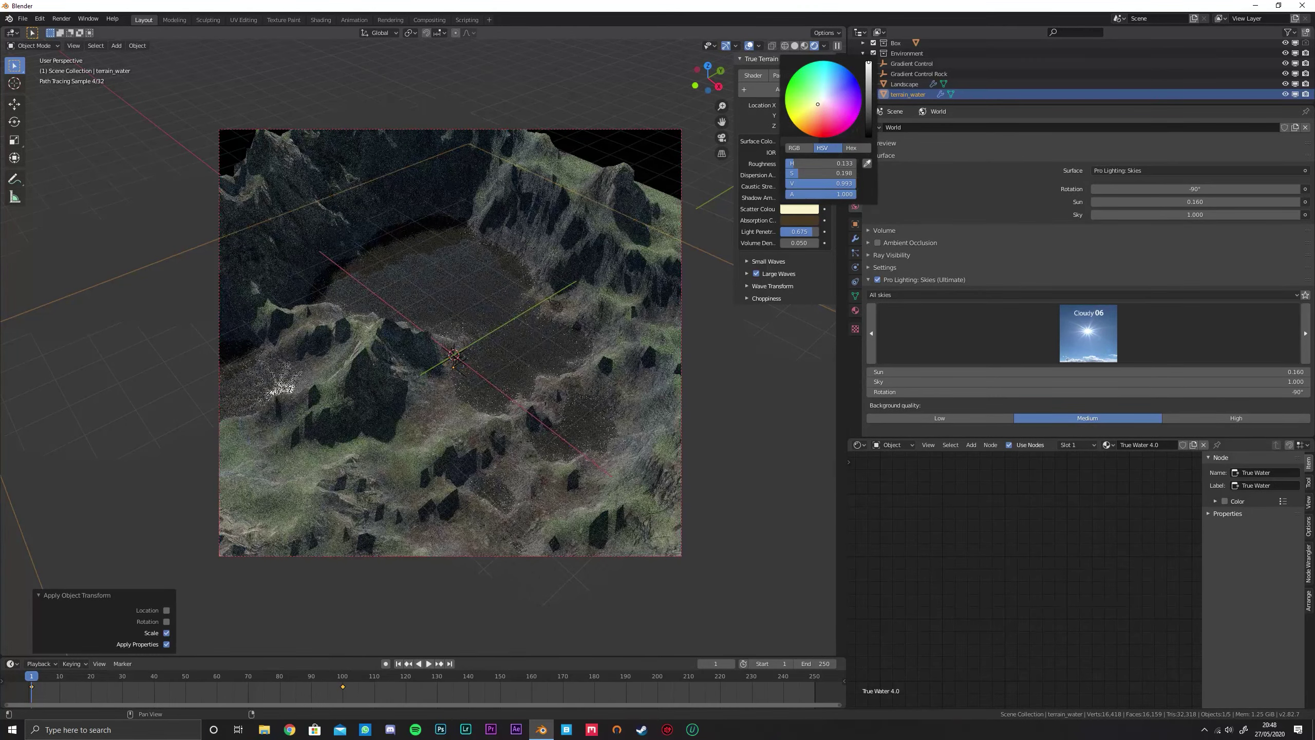
Change the water's absorption colour to a light teal blue with a brightness of about 0.76
left_click(800, 220)
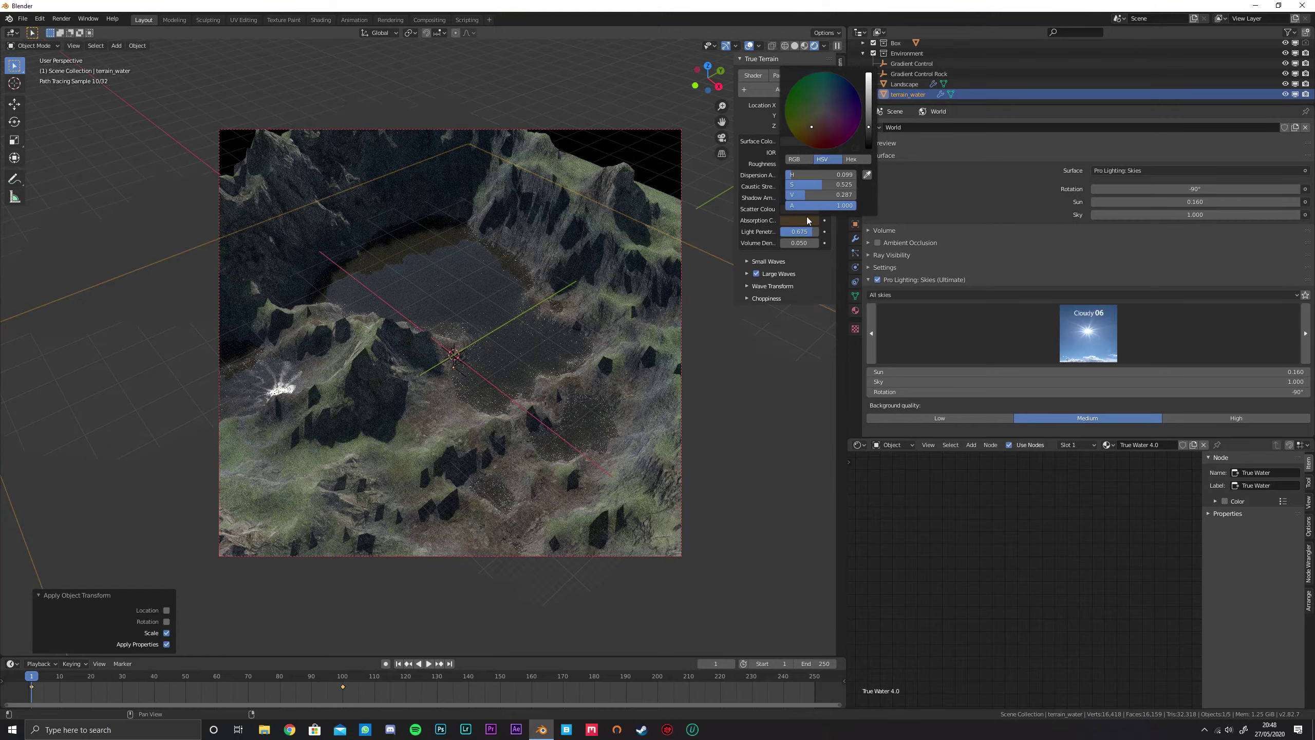
left_click(827, 107)
left_click(831, 105)
left_click_drag(868, 126, 863, 96)
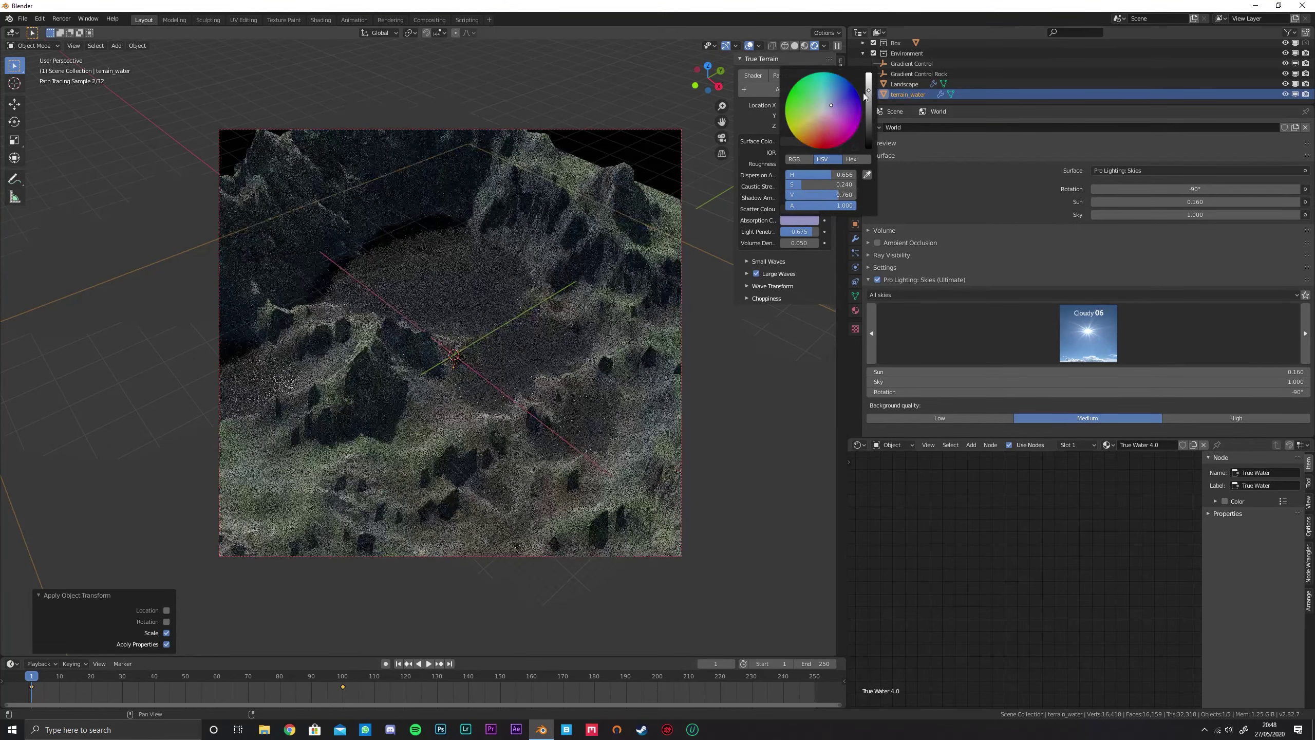
left_click(829, 96)
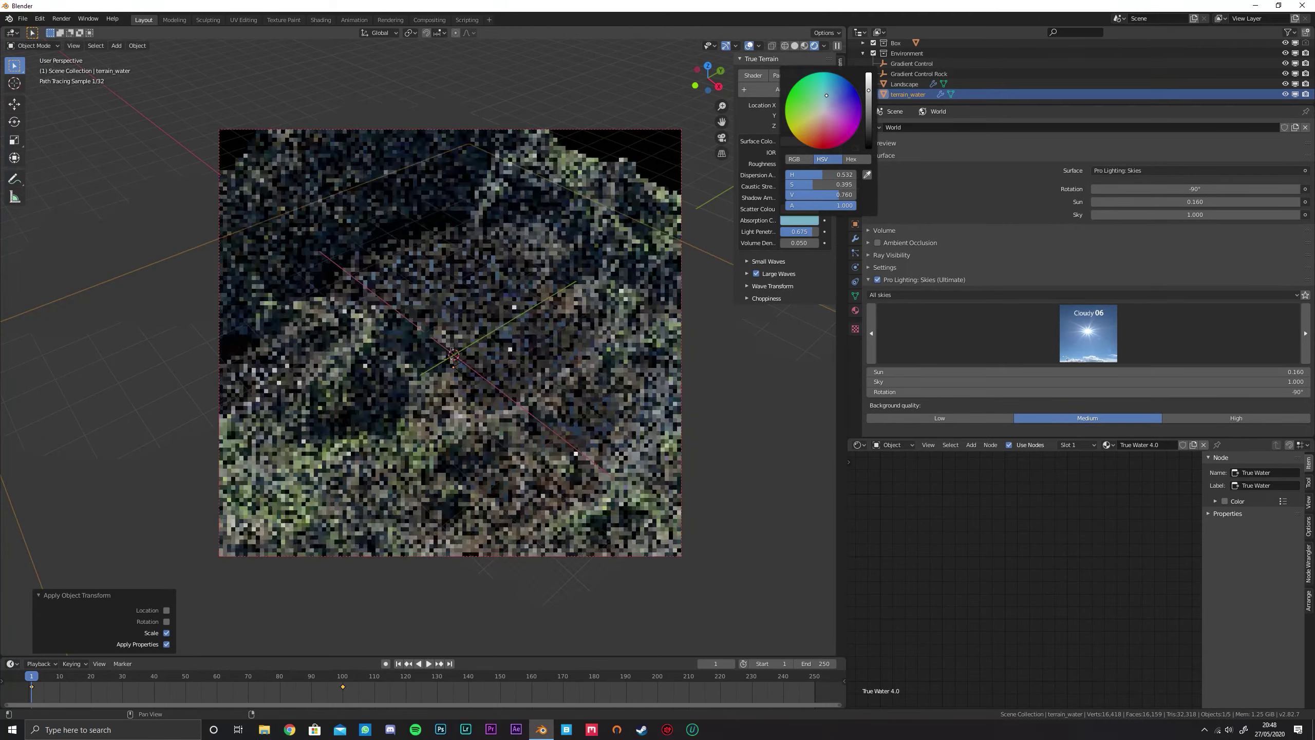
Set the water's dispersion amount to about 0.047 and its caustic strength to about 2.14
mouse_move(538, 334)
middle_mouse_down()
mouse_move(492, 318)
mouse_move(581, 339)
mouse_move(531, 348)
mouse_move(581, 372)
mouse_move(510, 346)
mouse_move(532, 344)
middle_mouse_up()
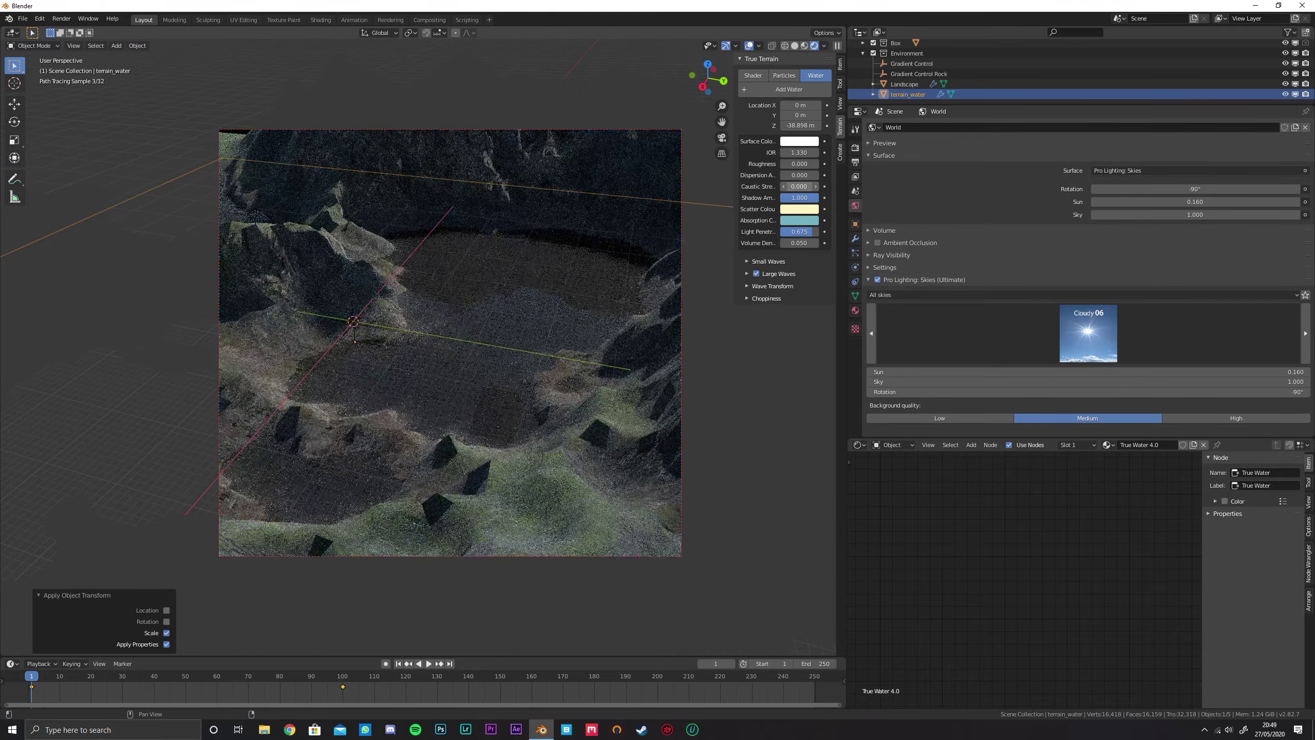
left_click_drag(806, 185, 812, 176)
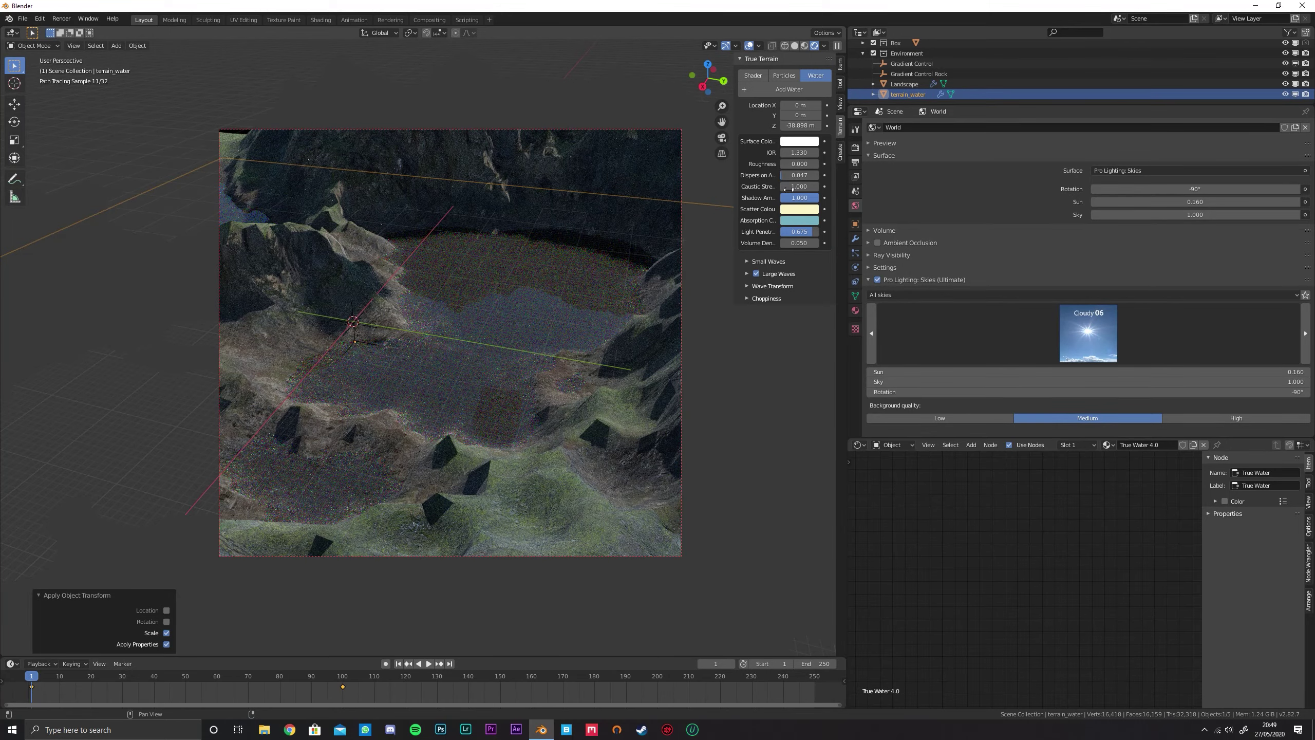
left_click_drag(792, 186, 815, 186)
Hide the viewport overlays and view the rendered lakes from a low angle
scroll(414, 274, "down", 4)
middle_click_drag(412, 274, 505, 285)
scroll(461, 284, "down", 1)
left_click(749, 46)
middle_click_drag(430, 322, 495, 318)
mouse_move(549, 361)
middle_mouse_down()
mouse_move(573, 359)
mouse_move(524, 331)
mouse_move(452, 335)
middle_mouse_up()
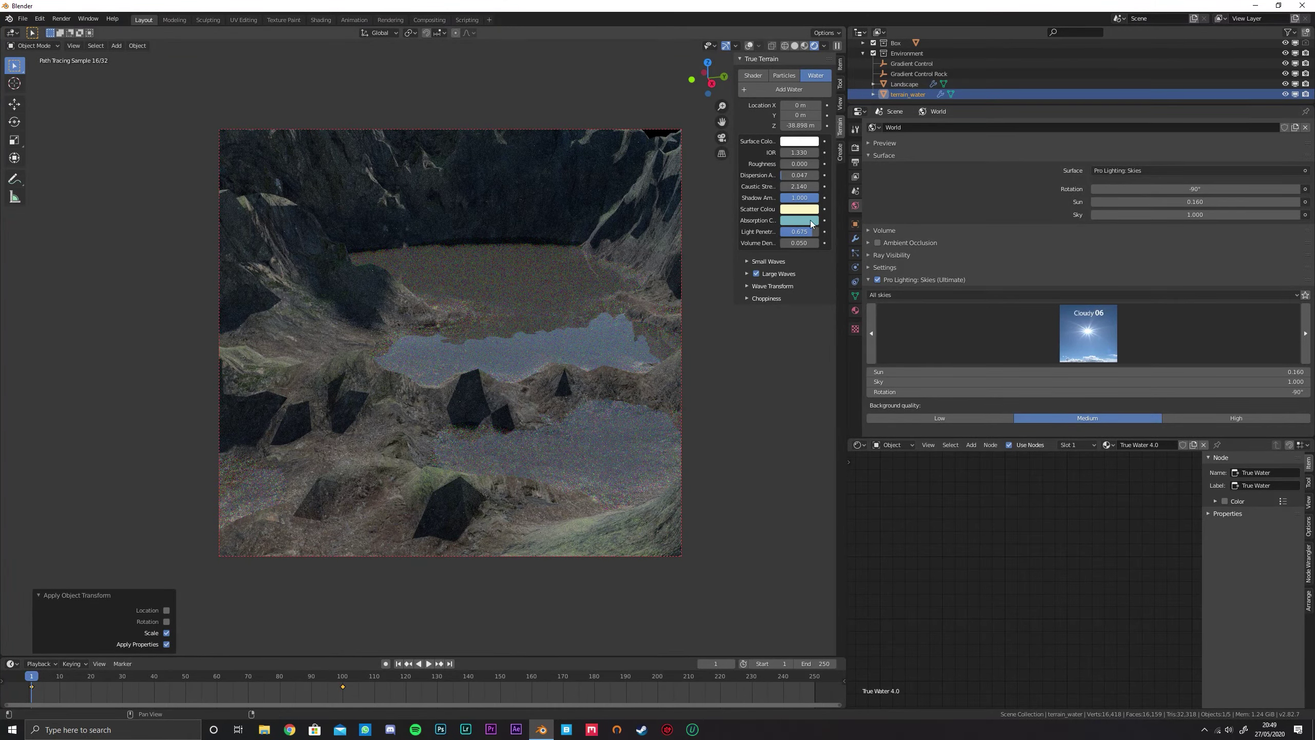
Try a light penetration of about 0.26, undo it, and set the water's volume density to 0.02
left_click_drag(799, 232, 793, 232)
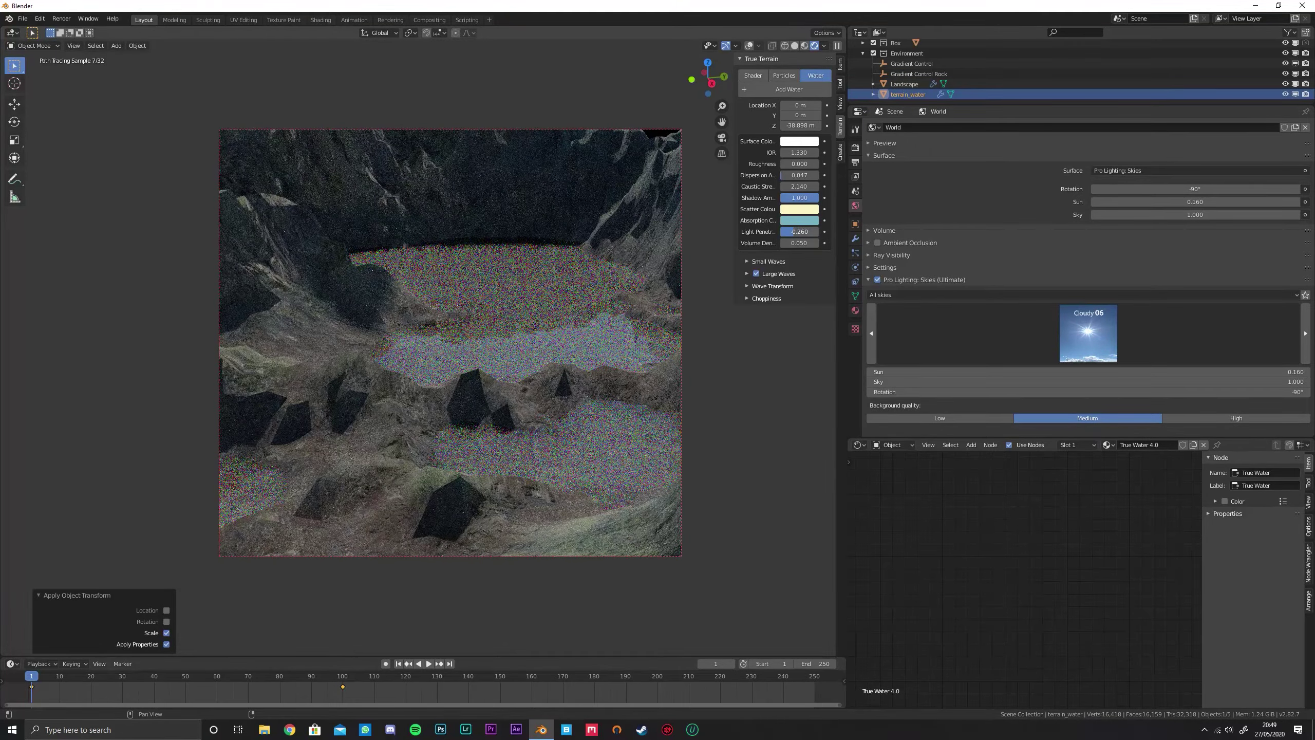
key("ctrl+z")
left_click(800, 242)
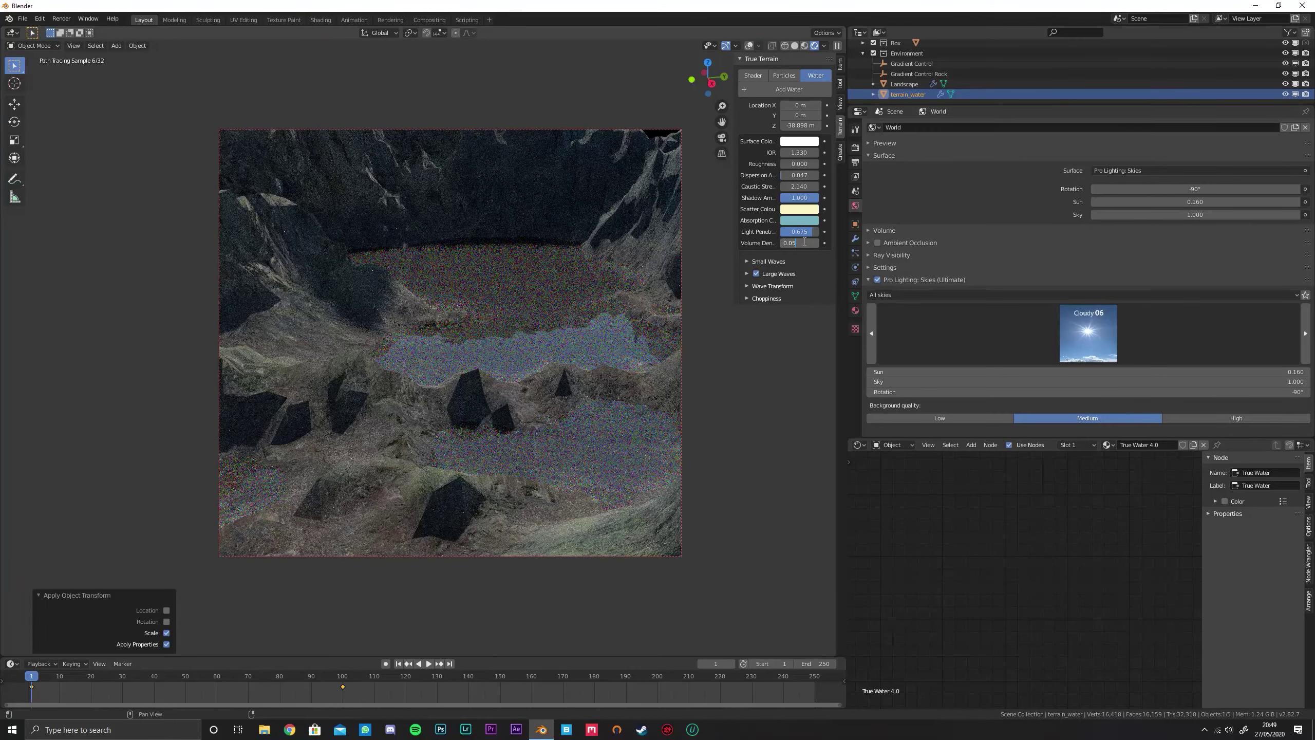
type("0.02")
key("Return")
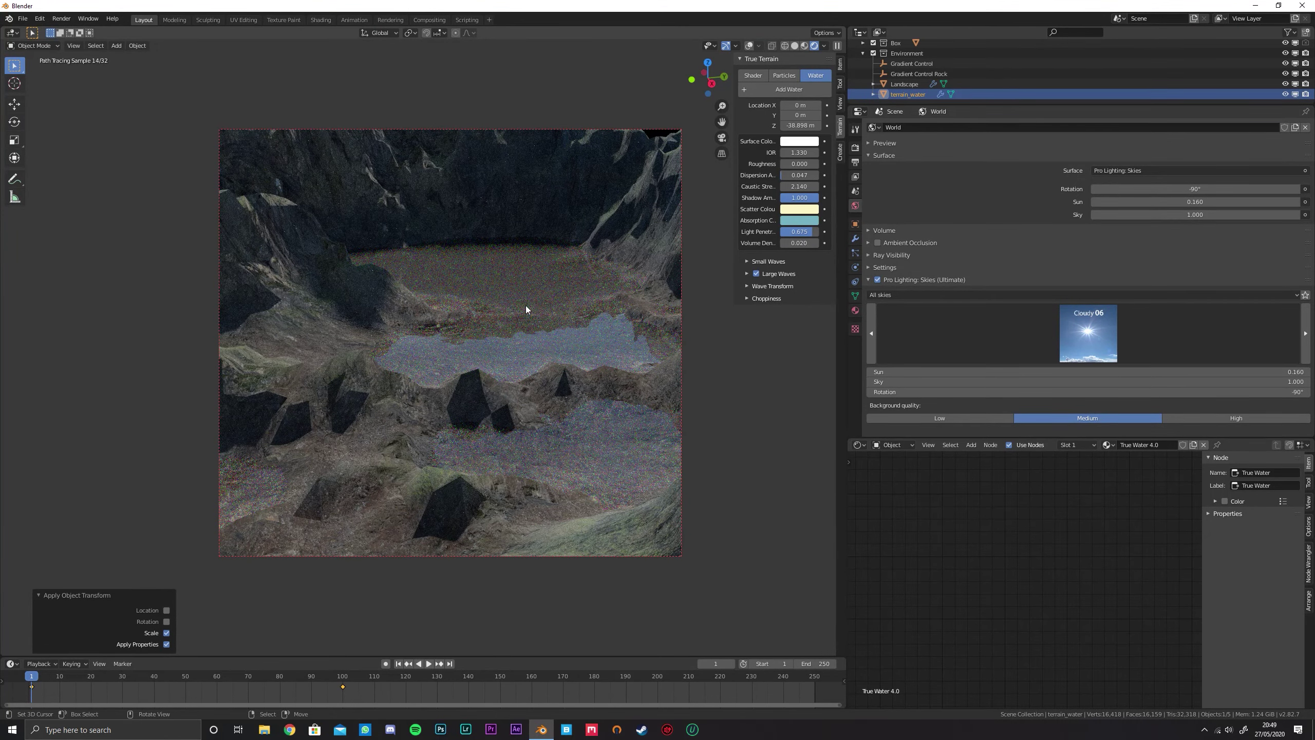
Change the water's scatter colour to a light blue and set its volume density to 0.04
left_click(801, 210)
left_click(831, 90)
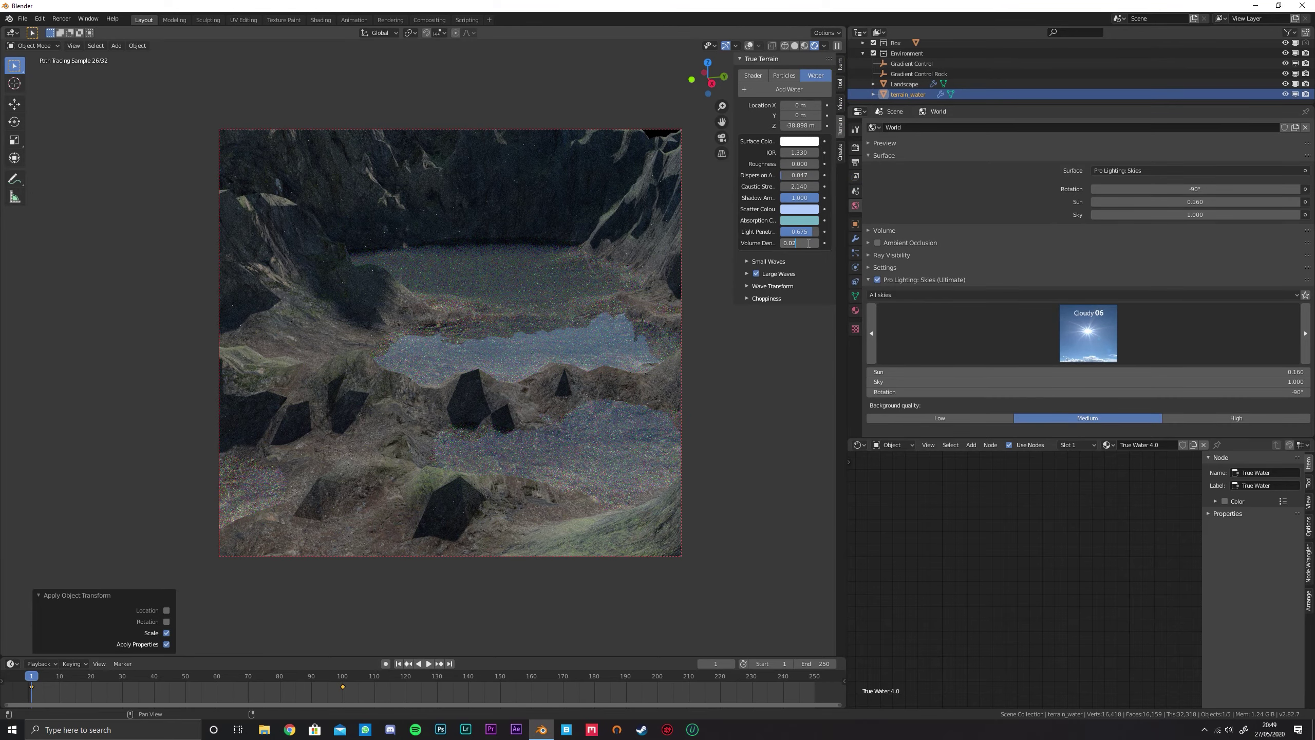
type("4")
key("Return")
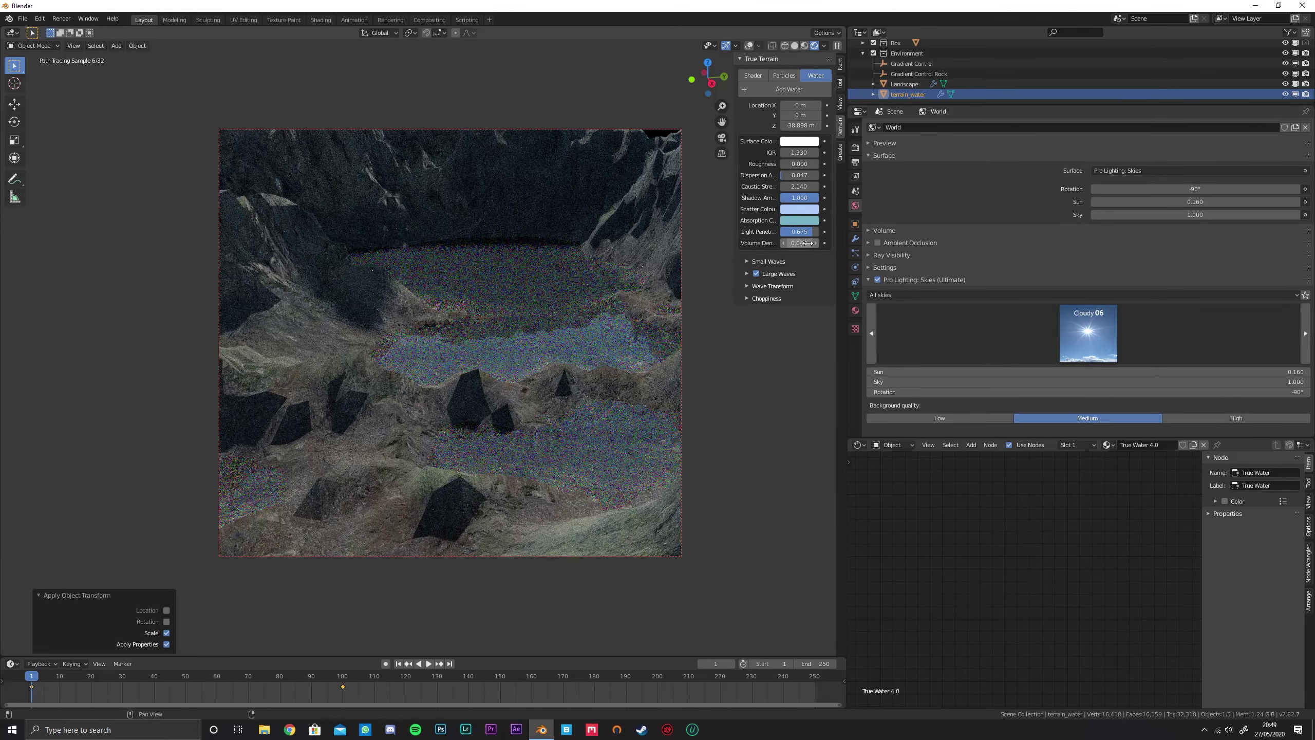
Open True Terrain's particle settings and return the viewport to solid shading with overlays visible
mouse_move(461, 317)
middle_mouse_down()
mouse_move(437, 297)
mouse_move(485, 323)
middle_mouse_up()
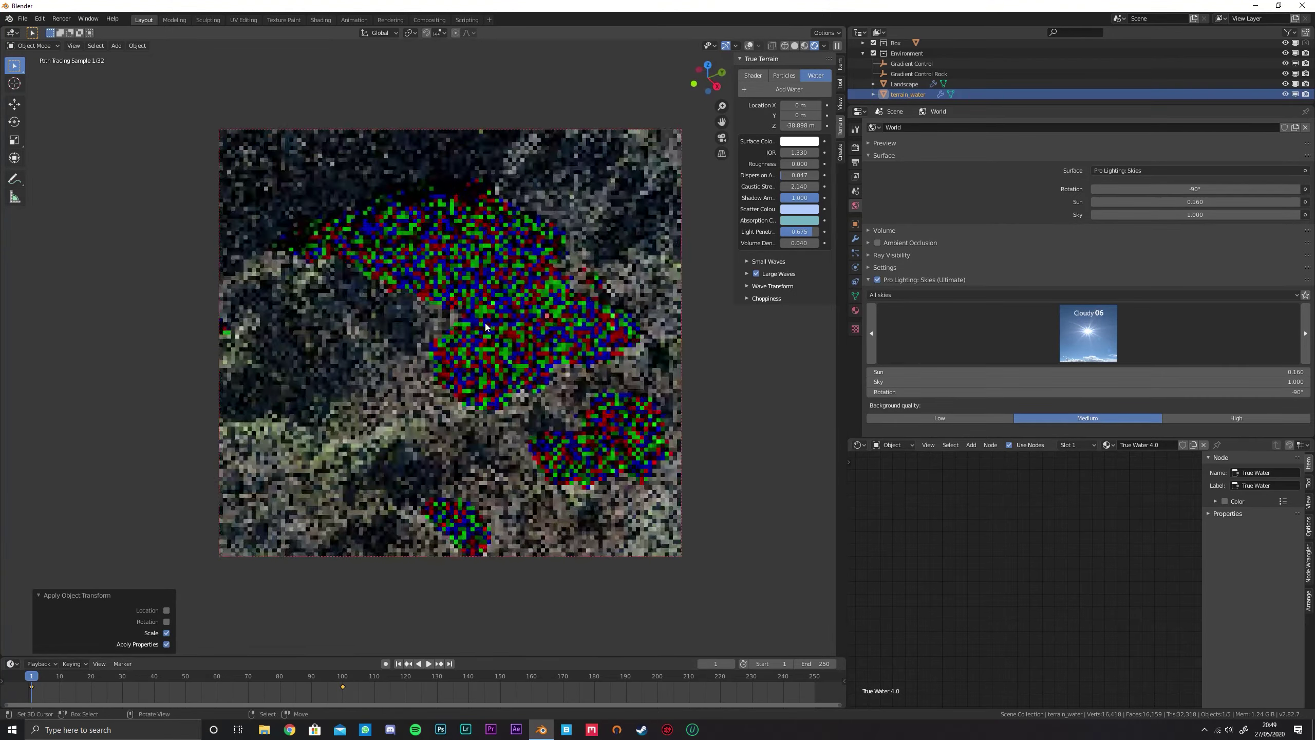
scroll(496, 319, "down", 4)
middle_click_drag(496, 319, 538, 345)
scroll(507, 364, "up", 2)
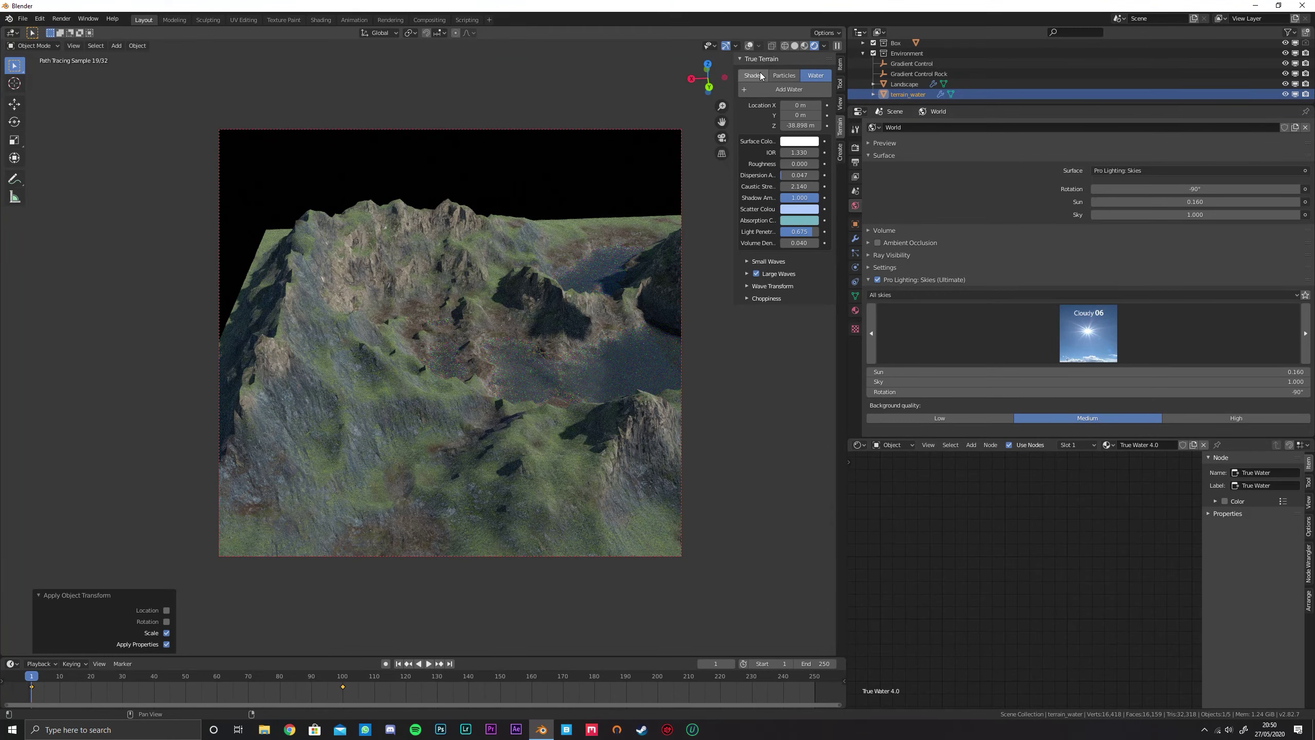
left_click(786, 76)
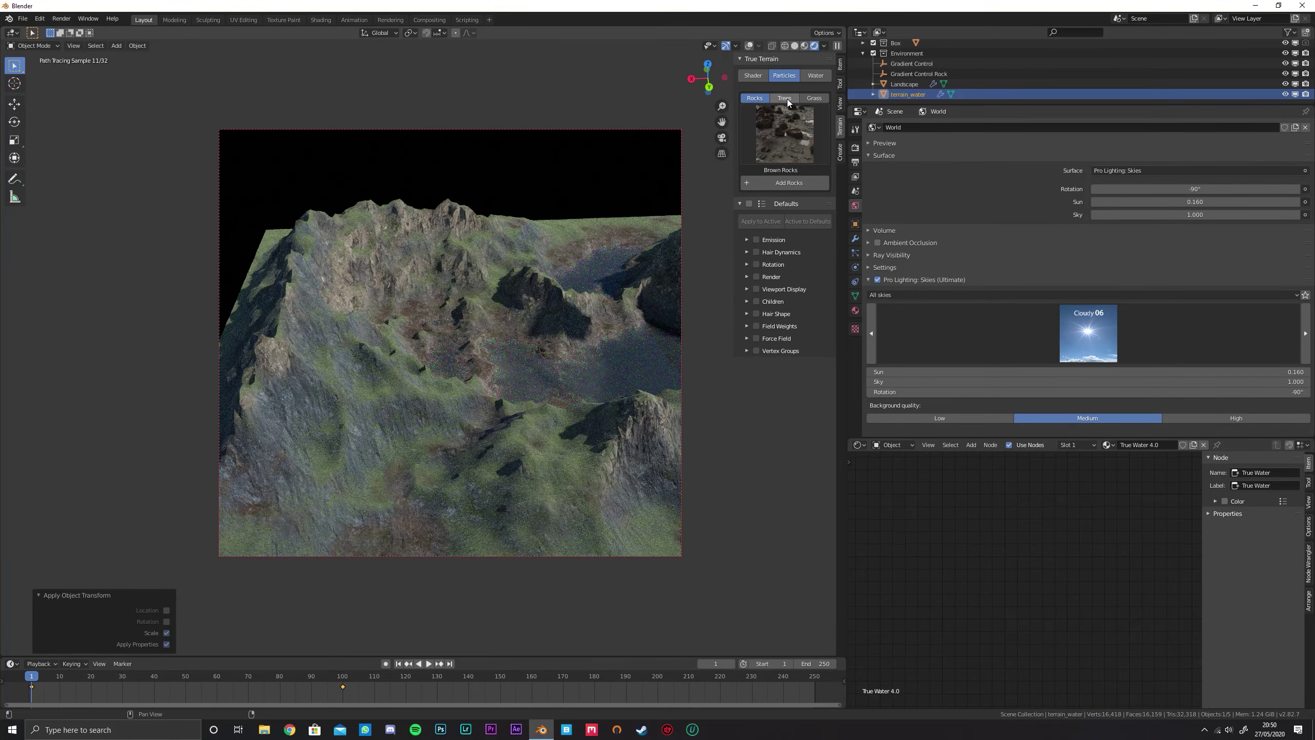
middle_click_drag(535, 382, 492, 384, "shift")
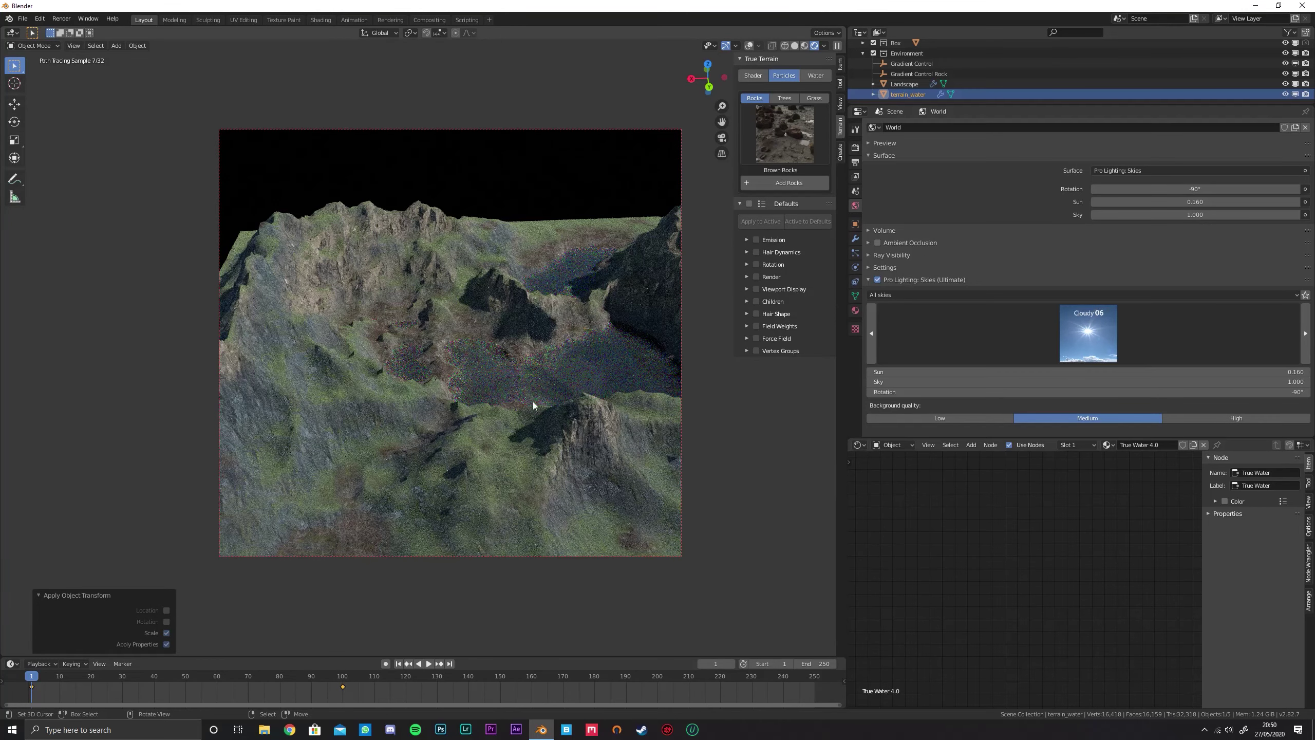
key("shift+z")
left_click(760, 48)
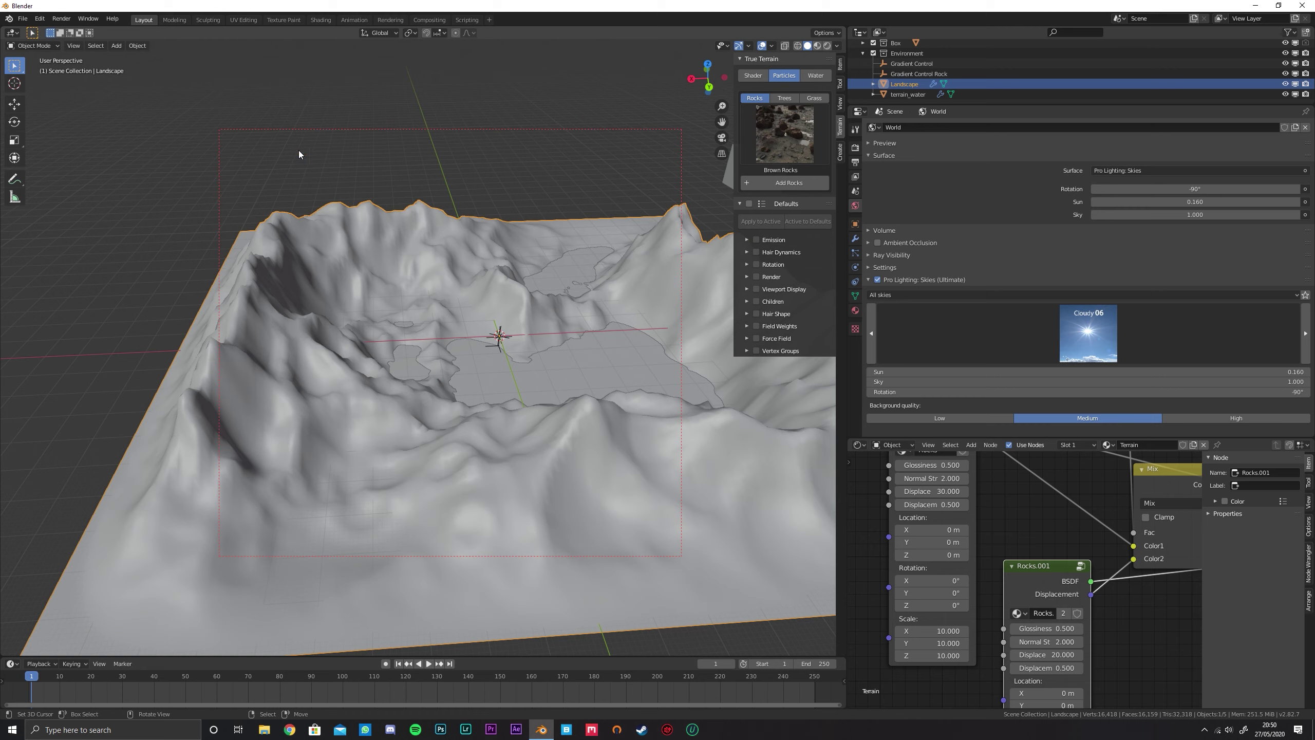
Put the landscape in Weight Paint mode and brush weight onto the low ground beside the water
left_click(38, 46)
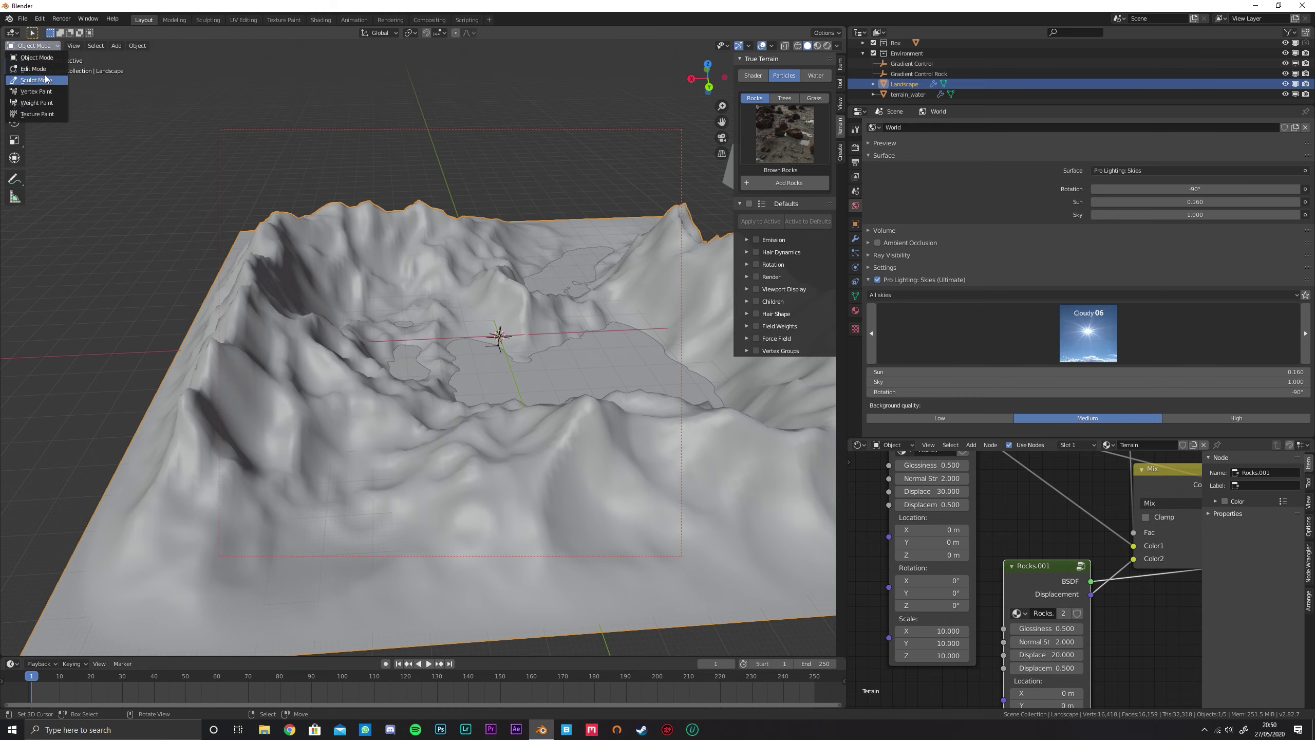
left_click(39, 103)
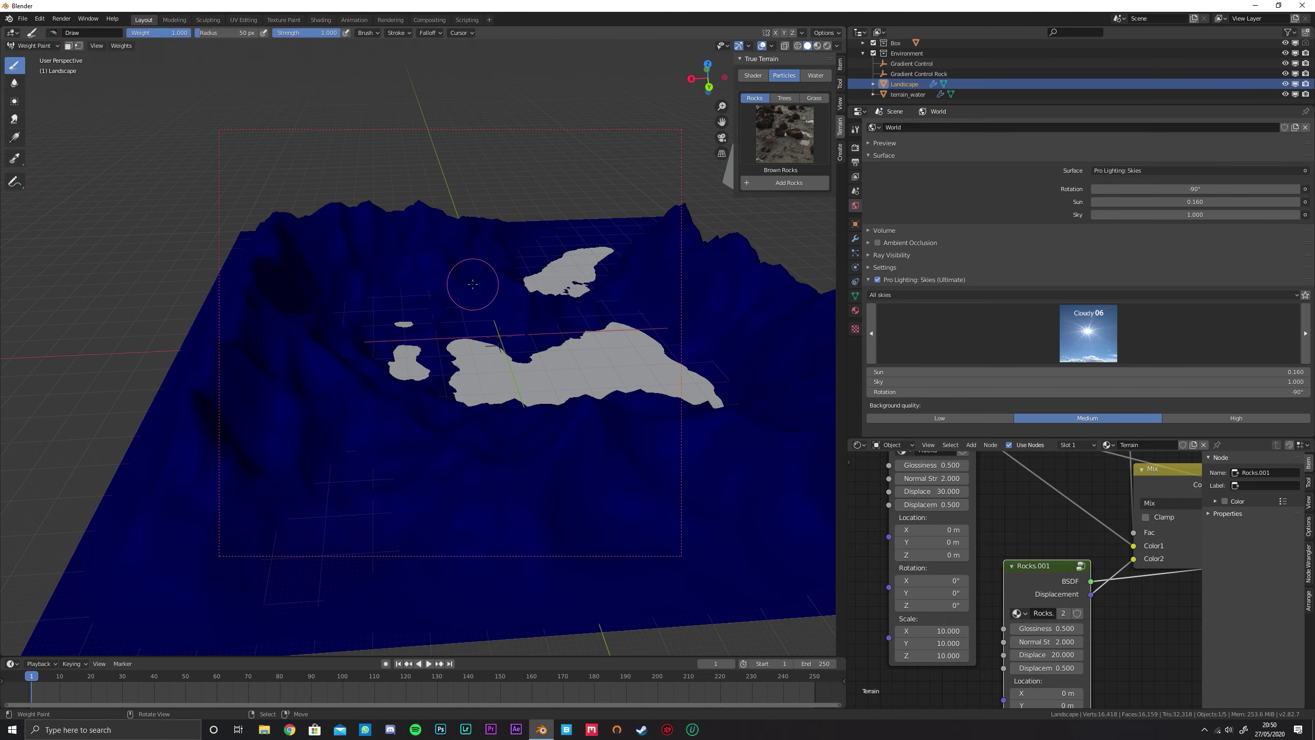
middle_click_drag(474, 290, 420, 308, "shift")
scroll(421, 340, "up", 5)
scroll(421, 309, "up", 2)
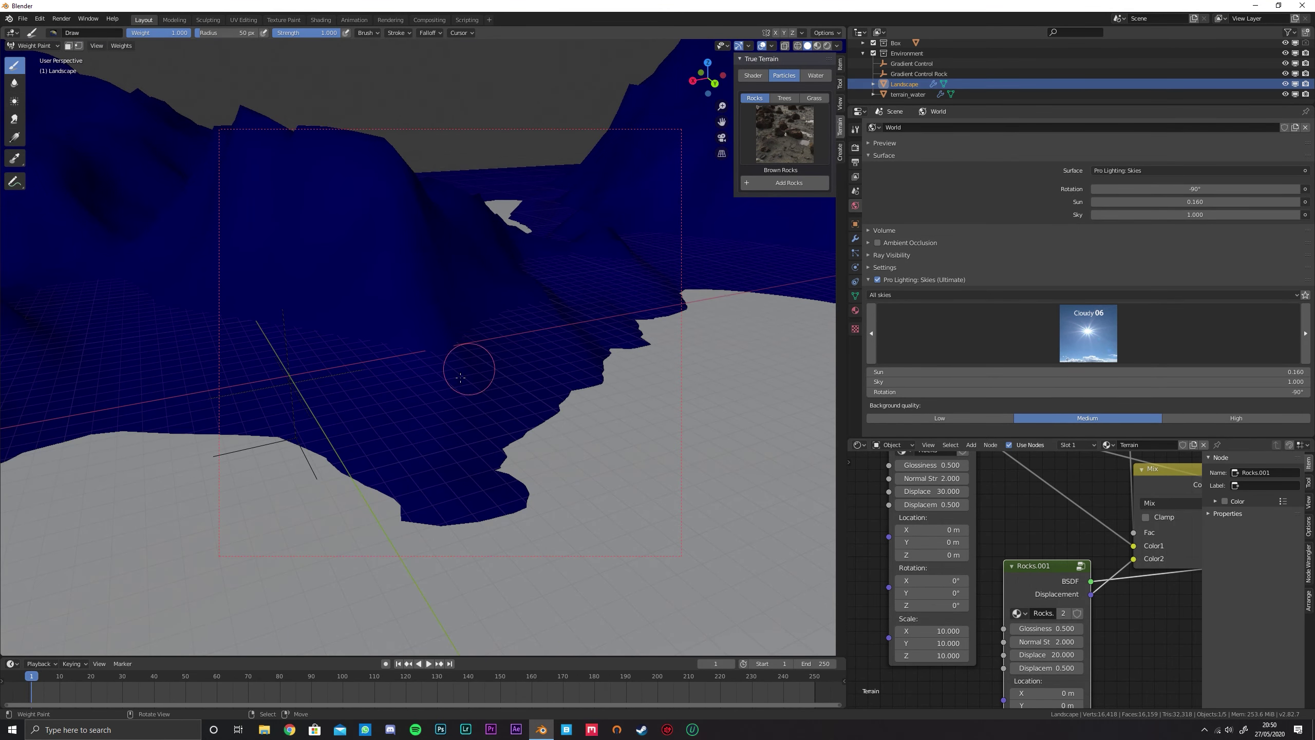
middle_click_drag(472, 367, 497, 300, "shift")
mouse_move(513, 414)
left_mouse_down()
mouse_move(500, 422)
mouse_move(502, 396)
mouse_move(462, 403)
mouse_move(294, 343)
mouse_move(93, 339)
mouse_move(270, 346)
left_mouse_up()
left_click_drag(519, 375, 565, 340)
In front orthographic view, apply a linear weight gradient up the landscape, fading from below its base to the peaks
scroll(520, 367, "down", 2)
mouse_move(511, 365)
middle_mouse_down()
mouse_move(463, 385)
mouse_move(416, 370)
middle_mouse_up()
key("KP_1")
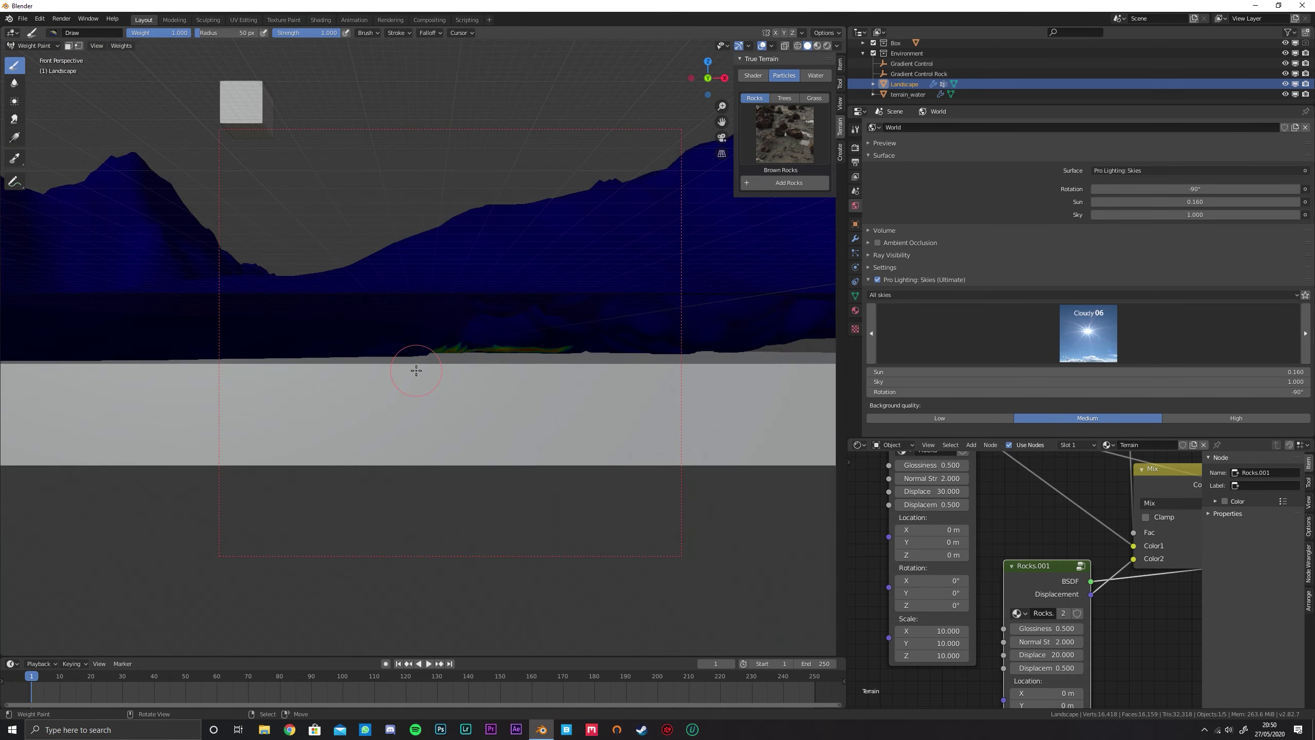
key("KP_5")
middle_click_drag(563, 293, 526, 341, "shift")
left_click(19, 140)
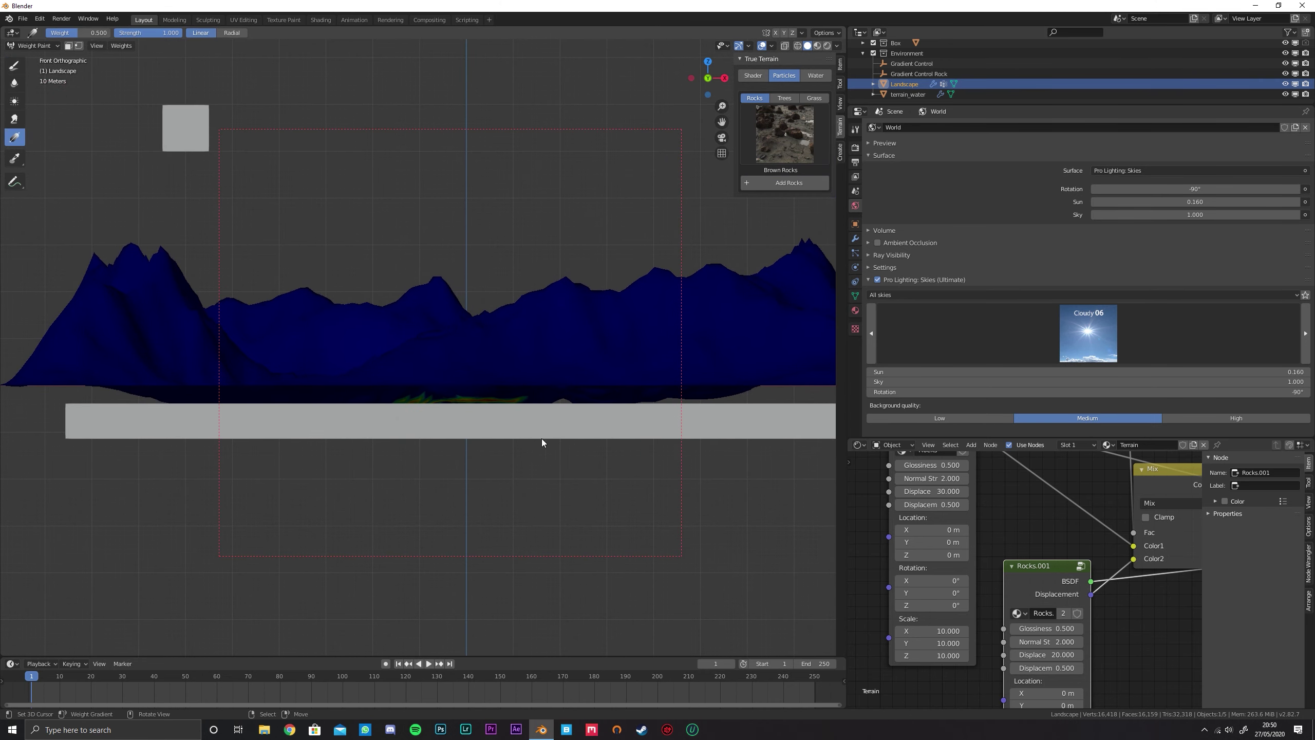
left_click_drag(466, 443, 465, 249)
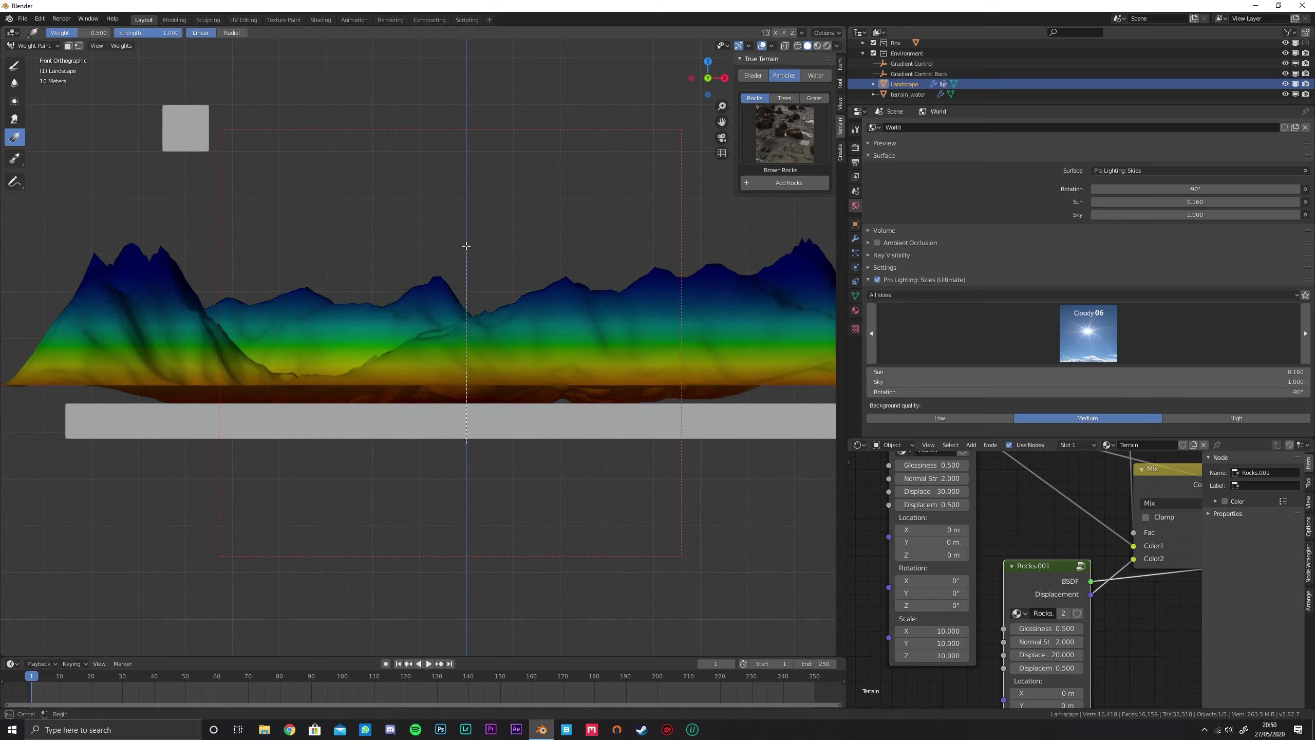
Finish the linear weight gradient on the landscape and inspect the lakebeds by briefly hiding the water
left_click_drag(465, 245, 462, 257)
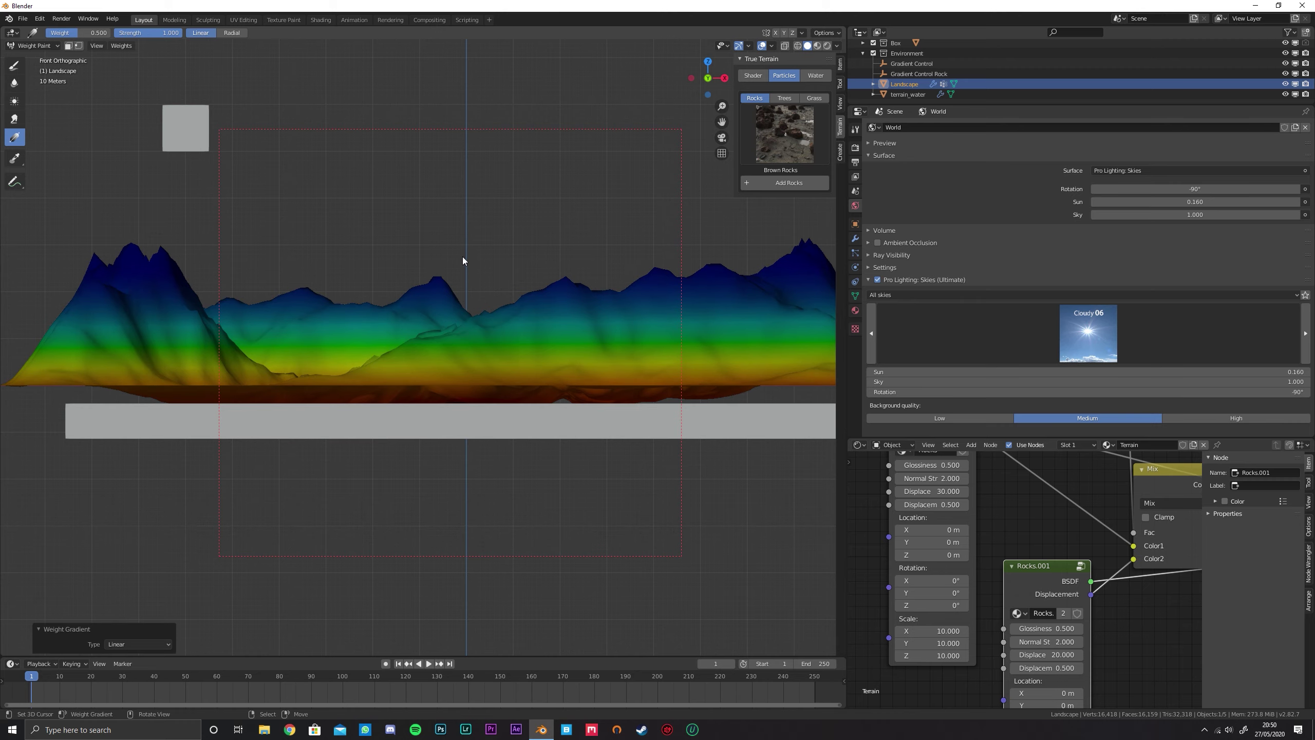
scroll(466, 262, "down", 3)
middle_click_drag(471, 268, 548, 320)
left_click(1285, 94)
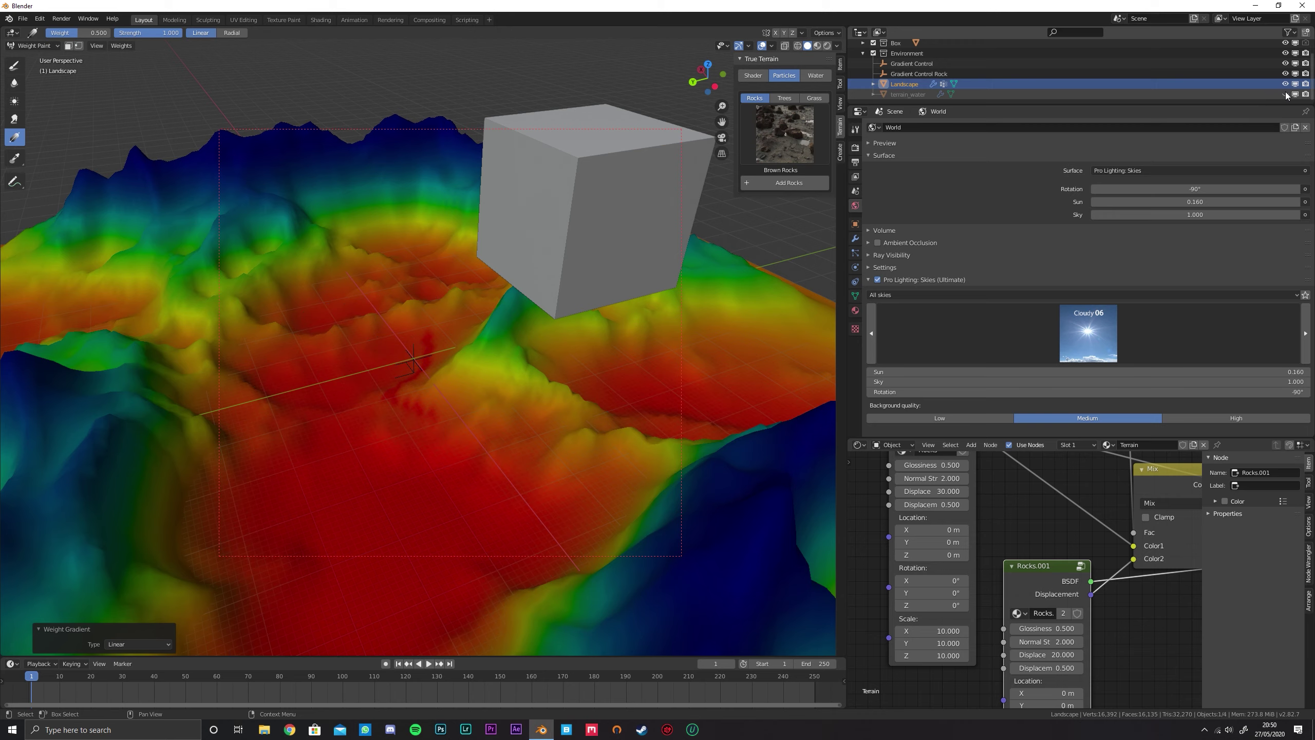
left_click(1285, 95)
Switch to the Draw weight tool and choose the Subtract brush with weight 1.000 and a 50 px radius
middle_click_drag(308, 460, 449, 399)
left_click(14, 66)
left_click(840, 65)
left_click(840, 83)
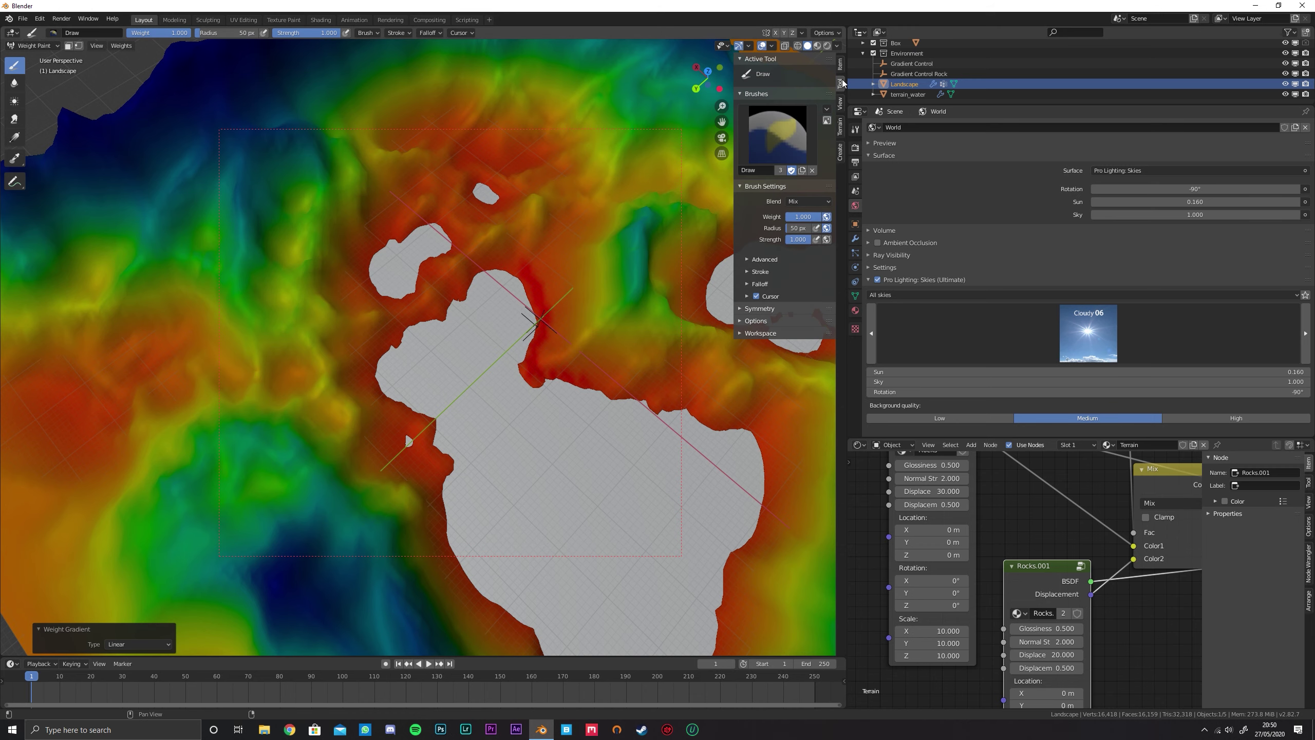
left_click(777, 133)
left_click(846, 199)
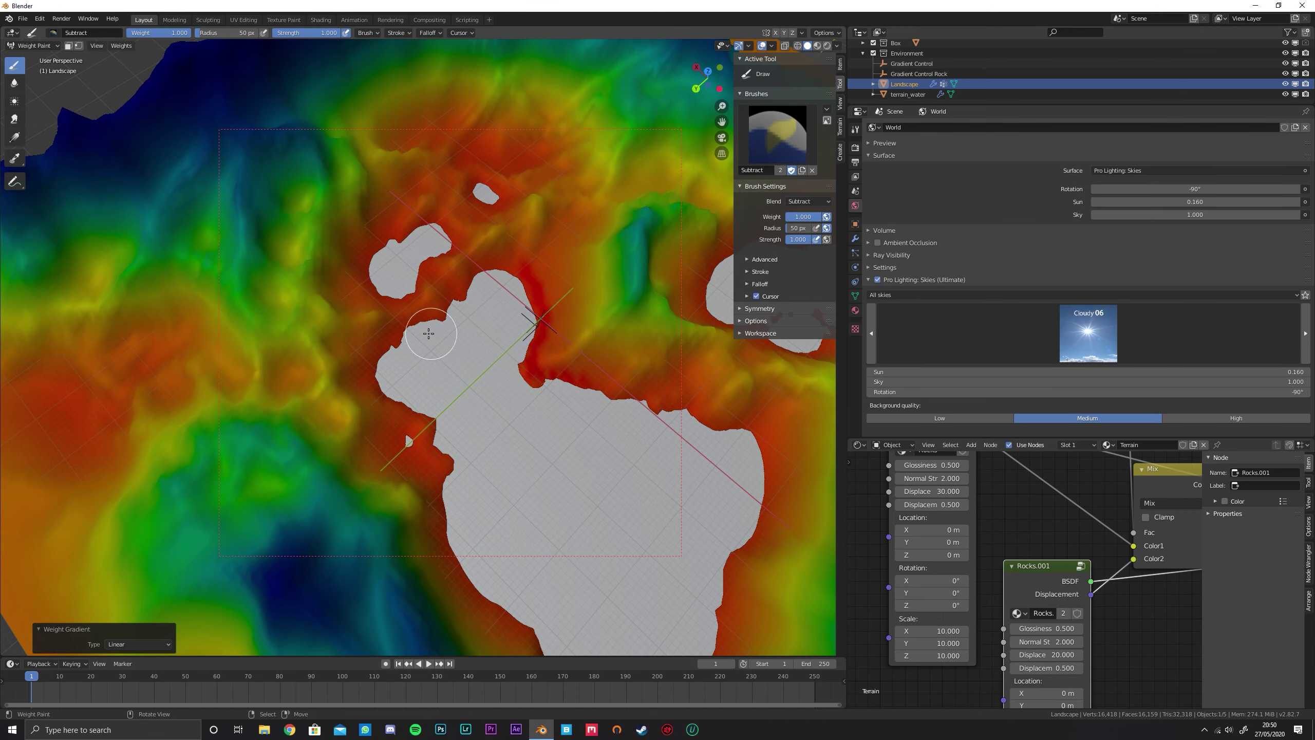
Subtract weight from the terrain along the whole shoreline of the main lake
left_click_drag(482, 297, 494, 294)
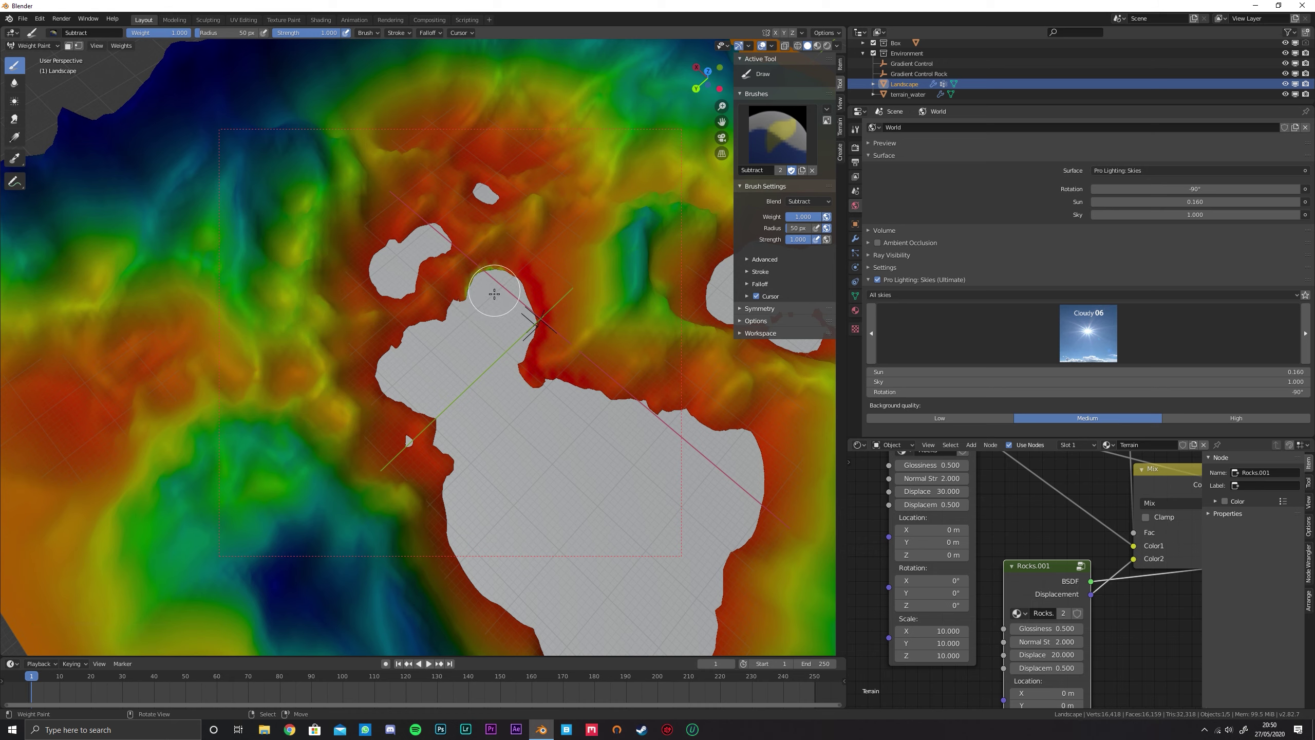
mouse_move(473, 284)
left_mouse_down()
mouse_move(502, 290)
mouse_move(519, 317)
left_mouse_up()
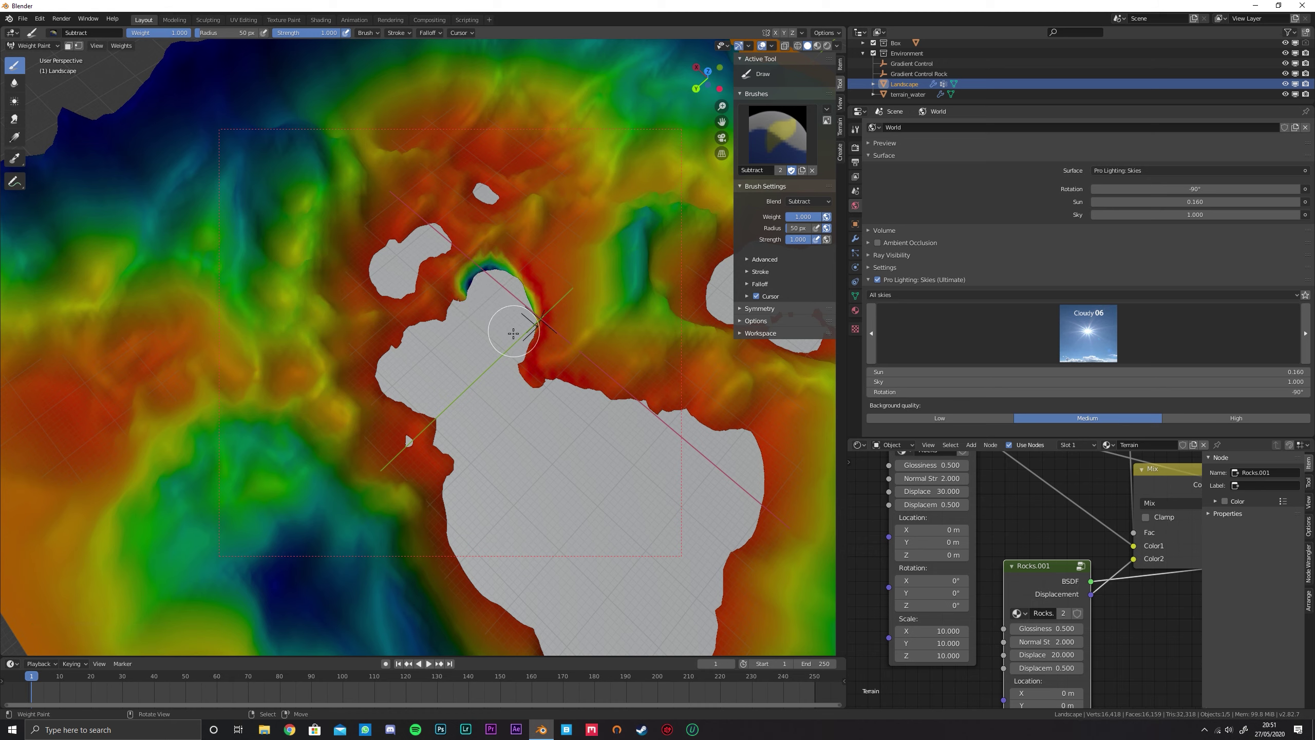
mouse_move(450, 318)
left_mouse_down()
mouse_move(400, 349)
mouse_move(383, 380)
mouse_move(451, 461)
mouse_move(449, 502)
left_mouse_up()
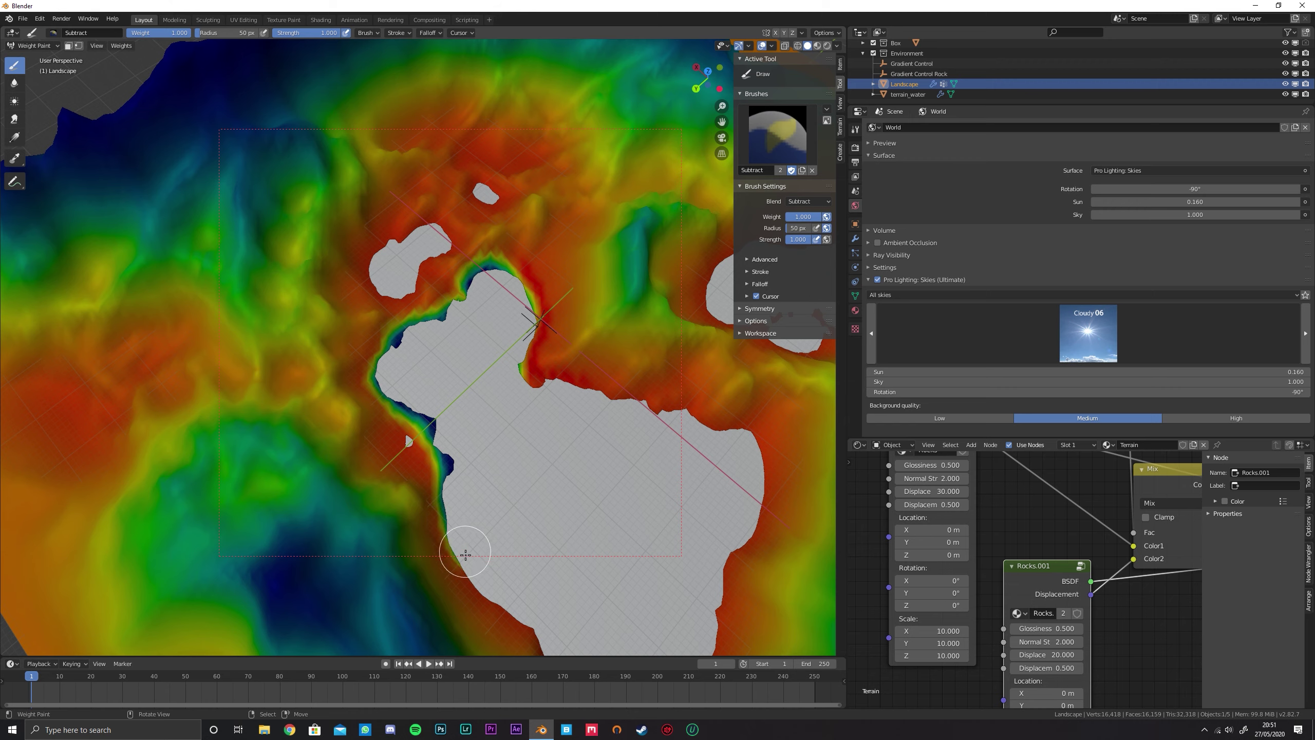
middle_click_drag(492, 510, 435, 388, "shift")
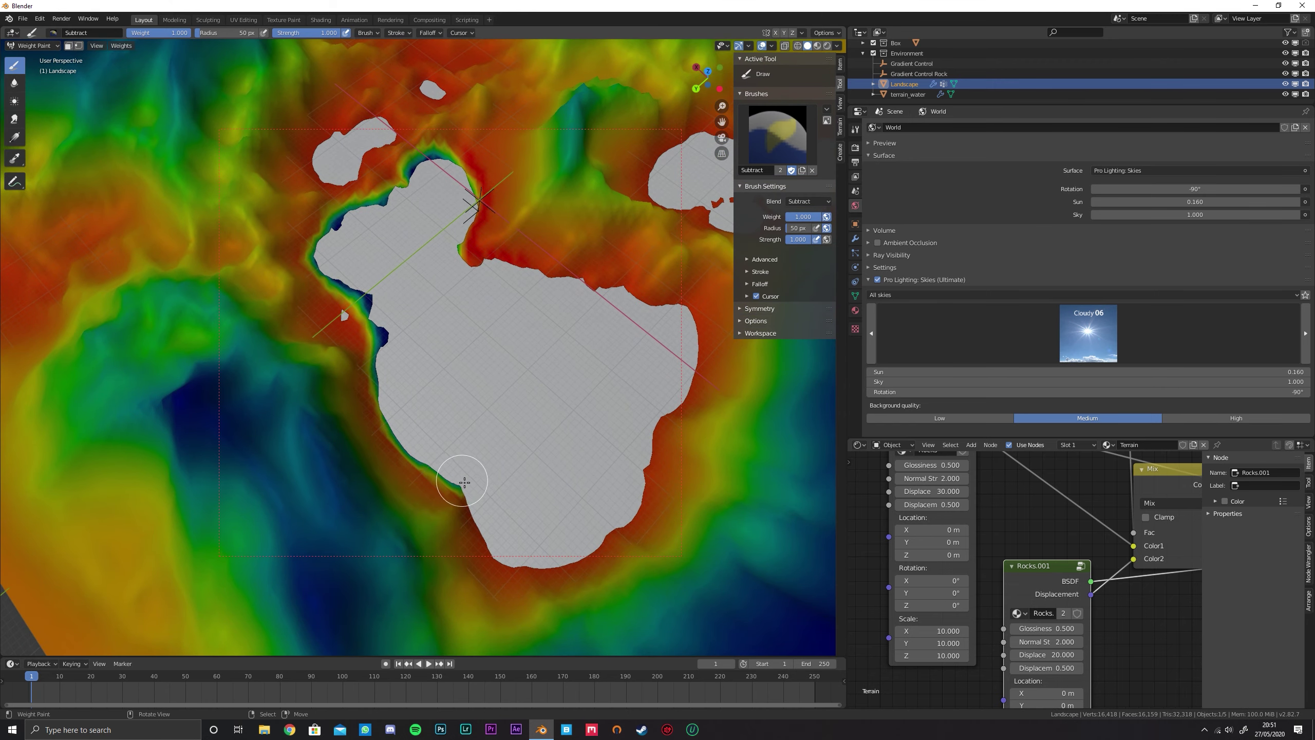
mouse_move(470, 488)
left_mouse_down()
mouse_move(478, 531)
mouse_move(509, 559)
mouse_move(572, 550)
mouse_move(619, 521)
mouse_move(690, 364)
mouse_move(693, 322)
mouse_move(460, 251)
mouse_move(472, 200)
mouse_move(443, 156)
left_mouse_up()
Subtract weight around the two small ponds beside the main lake
middle_click_drag(443, 156, 522, 306, "shift")
scroll(520, 309, "up", 4)
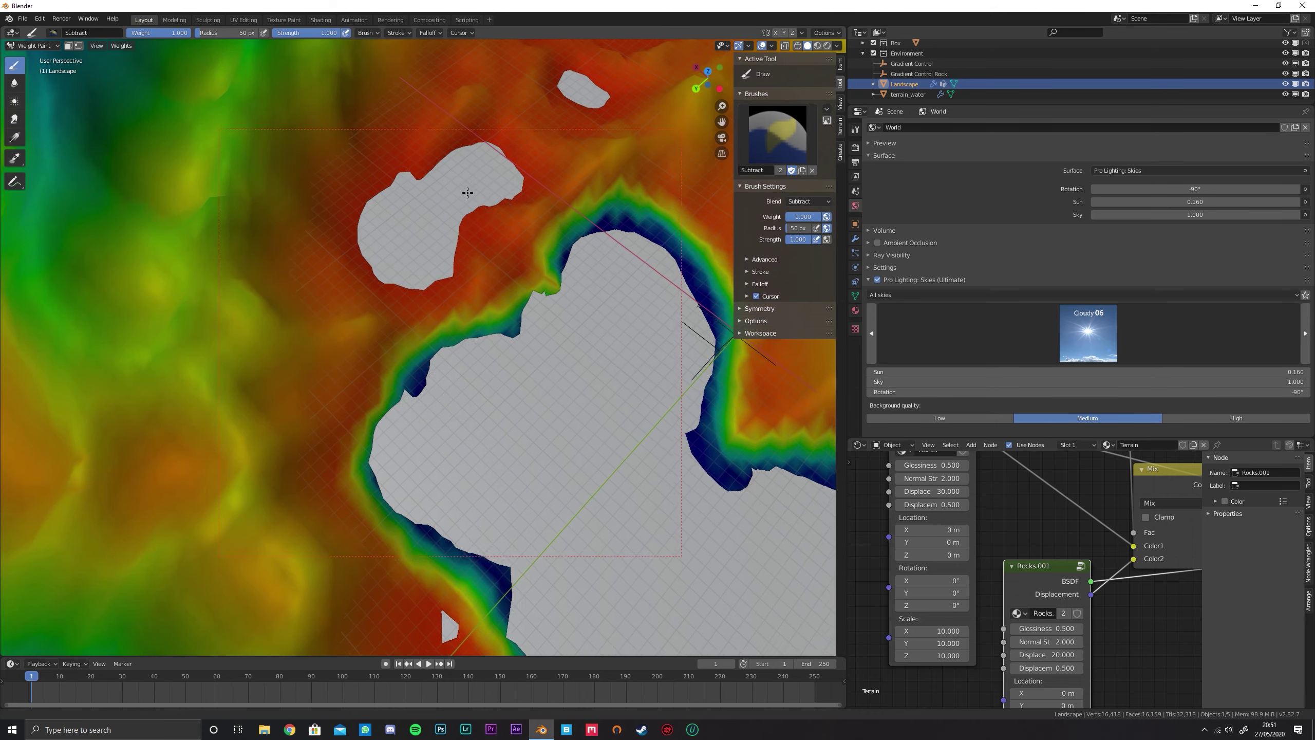
middle_click_drag(467, 201, 462, 244, "shift")
mouse_move(478, 197)
left_mouse_down()
mouse_move(386, 231)
mouse_move(364, 283)
mouse_move(380, 321)
mouse_move(430, 318)
mouse_move(449, 269)
mouse_move(492, 238)
mouse_move(487, 193)
left_mouse_up()
mouse_move(606, 110)
left_mouse_down()
mouse_move(569, 120)
mouse_move(585, 148)
mouse_move(591, 131)
left_mouse_up()
In top orthographic view, subtract weight along the shoreline of the elongated lake
scroll(598, 162, "down", 5)
mouse_move(588, 316)
middle_mouse_down("shift")
mouse_move(434, 315)
mouse_move(406, 300)
middle_mouse_up("shift")
scroll(441, 306, "up", 3)
middle_click_drag(567, 296, 486, 305, "shift")
scroll(491, 300, "down", 1)
scroll(490, 299, "down", 1)
key("KP_7")
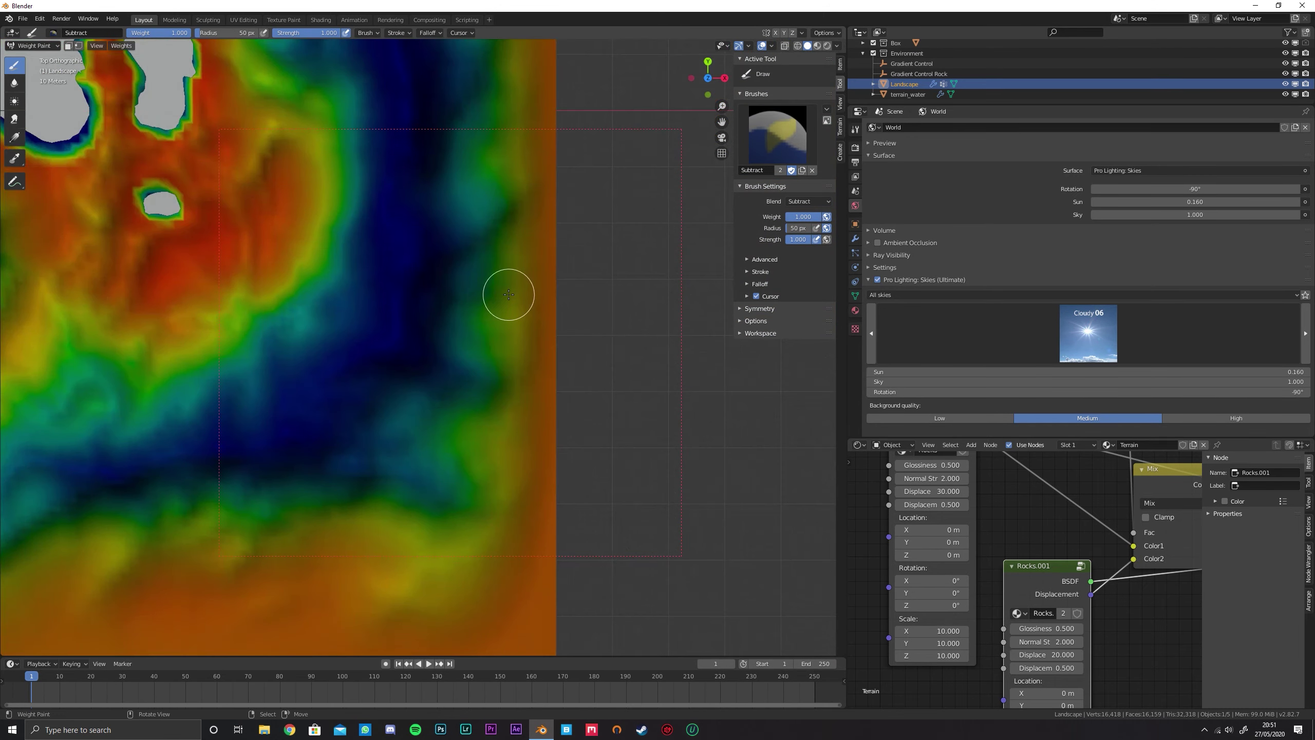
scroll(508, 294, "up", 4)
middle_click_drag(349, 285, 446, 298, "shift")
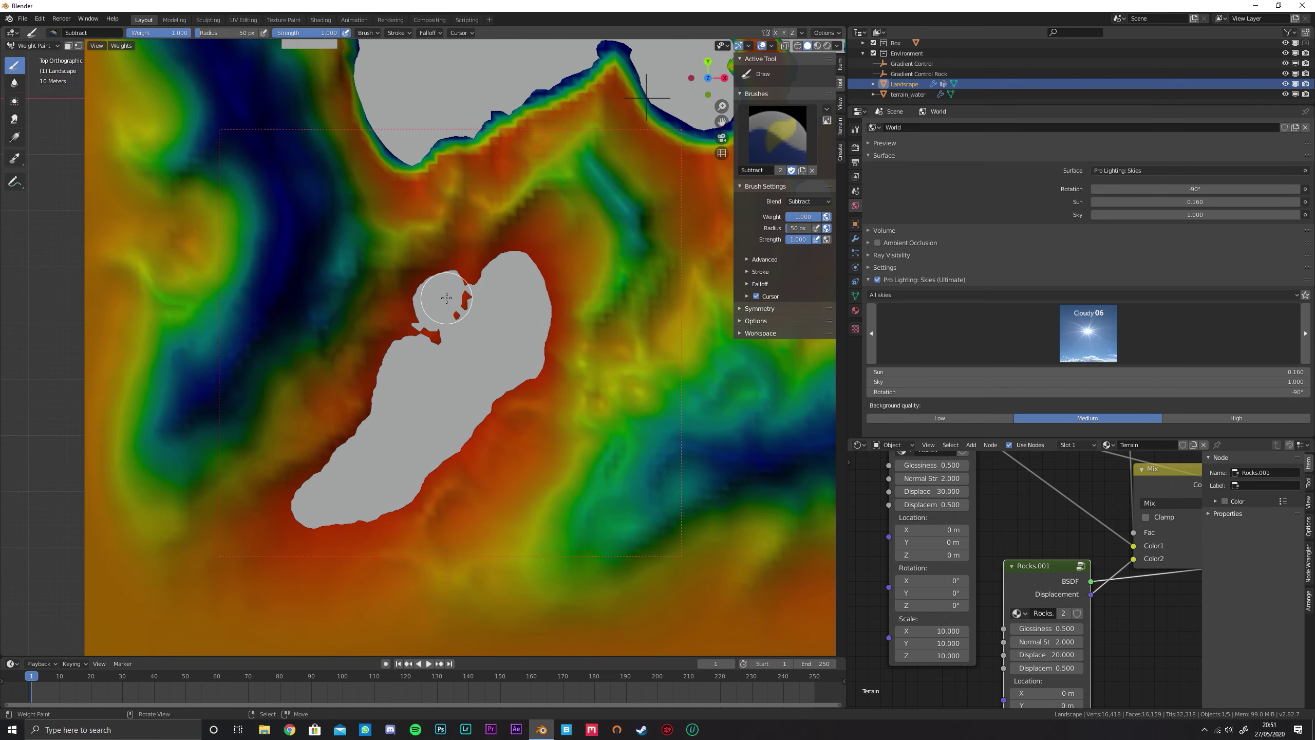
scroll(450, 311, "down", 1)
left_click_drag(444, 300, 391, 381)
mouse_move(369, 426)
left_mouse_down()
mouse_move(331, 471)
mouse_move(340, 492)
mouse_move(394, 474)
mouse_move(475, 386)
left_mouse_up()
mouse_move(508, 295)
left_mouse_down()
mouse_move(474, 289)
mouse_move(516, 295)
left_mouse_up()
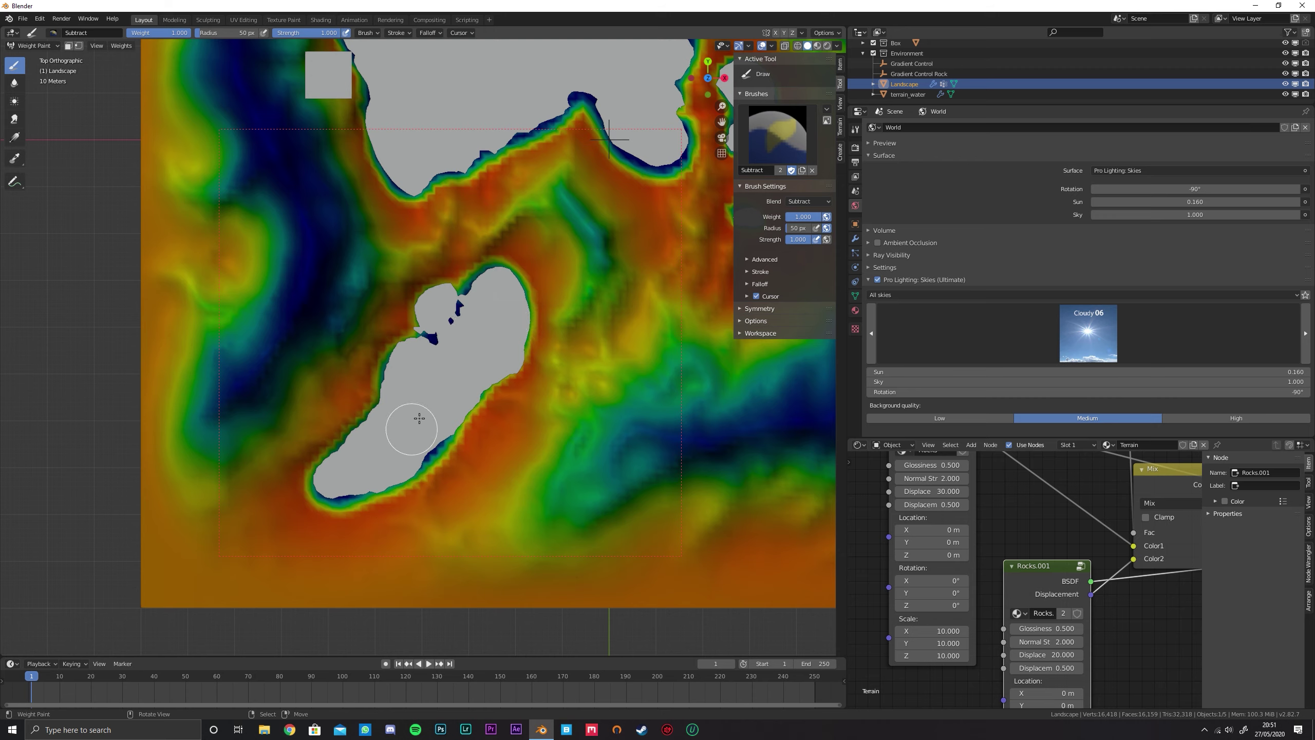
Hide the water and subtract the remaining weight from the beds of the elongated lake and the main lake
left_click(1286, 95)
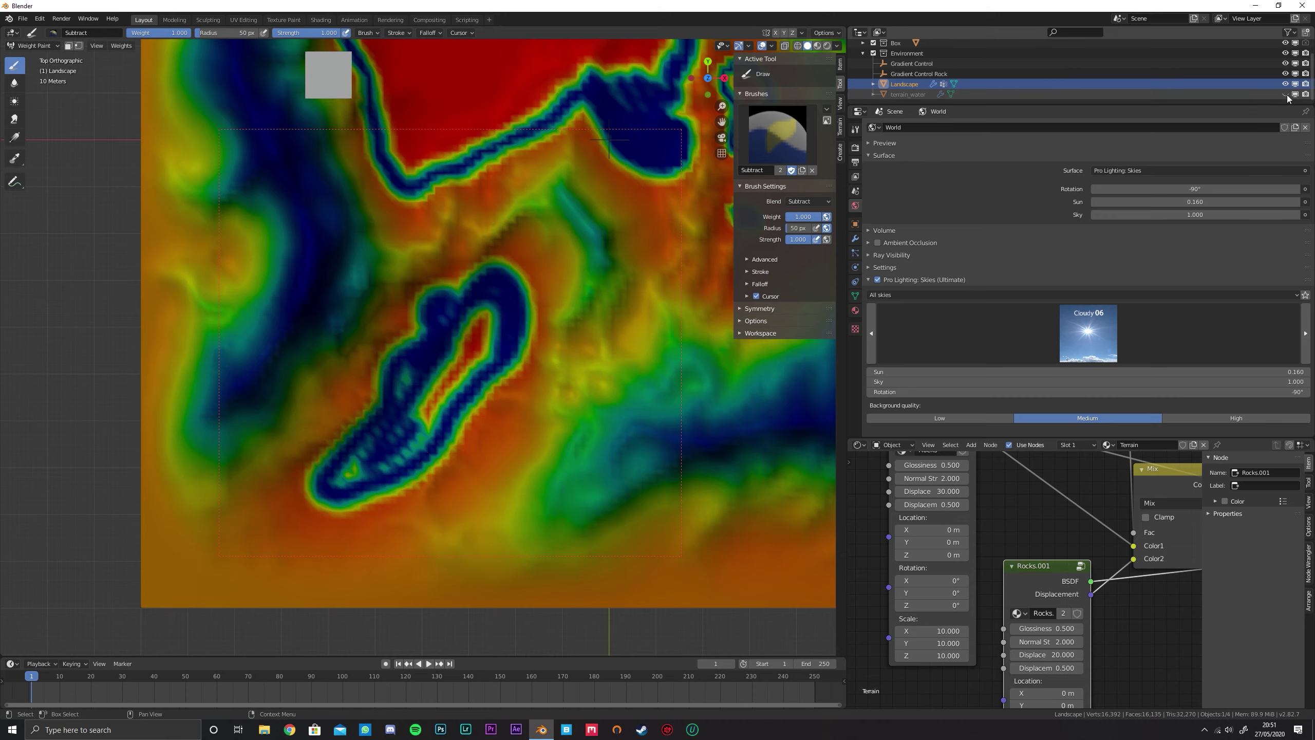
mouse_move(450, 356)
left_mouse_down()
mouse_move(480, 316)
mouse_move(414, 376)
mouse_move(452, 376)
mouse_move(378, 457)
mouse_move(337, 479)
left_mouse_up()
middle_click_drag(509, 83, 442, 314, "shift")
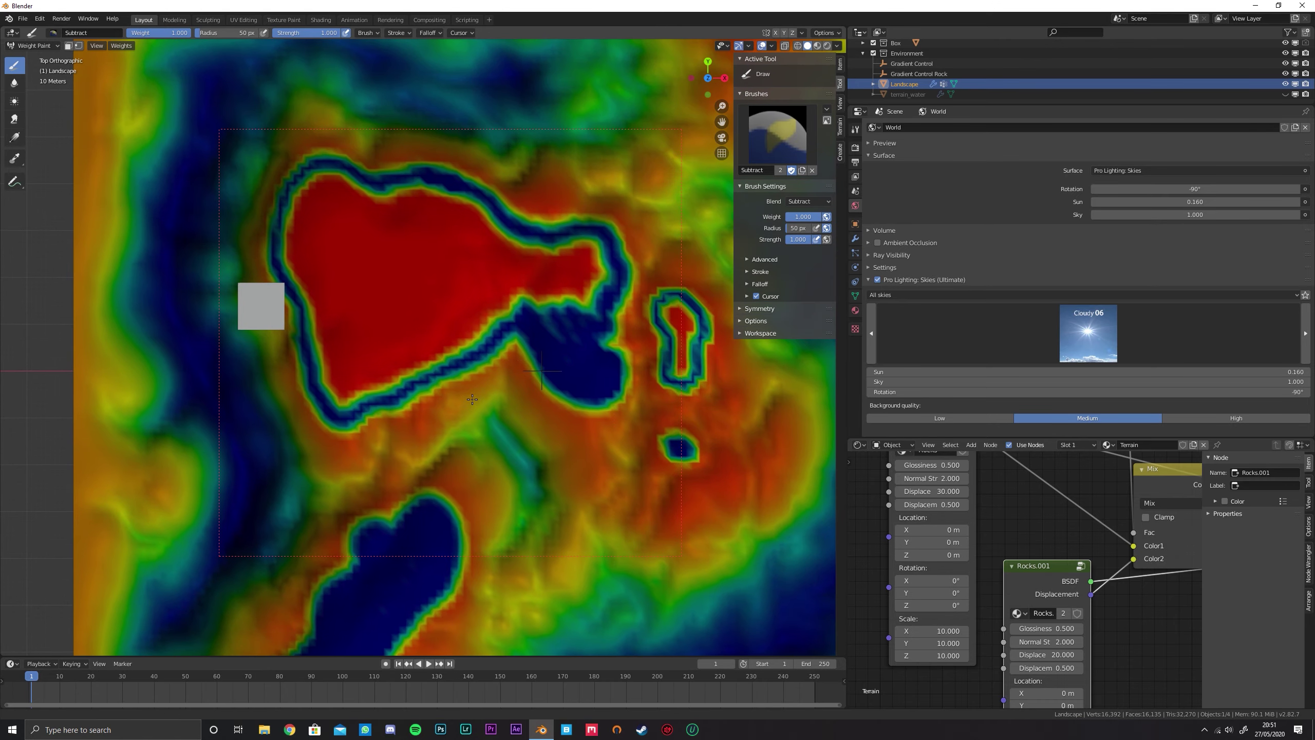
mouse_move(507, 318)
left_mouse_down()
mouse_move(590, 294)
mouse_move(578, 270)
mouse_move(541, 297)
left_mouse_up()
scroll(542, 287, "down", 2)
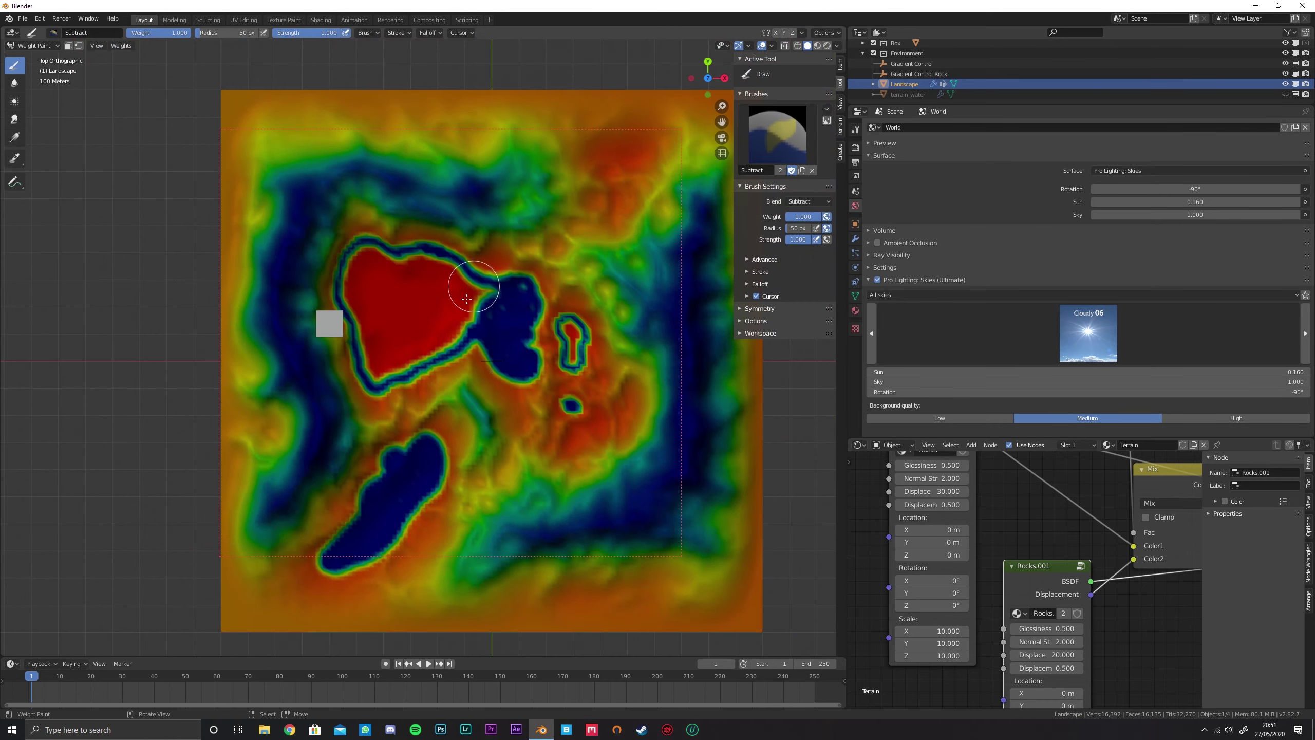
scroll(484, 290, "down", 1)
mouse_move(449, 332)
left_mouse_down()
mouse_move(399, 277)
mouse_move(393, 309)
mouse_move(408, 270)
mouse_move(436, 296)
mouse_move(409, 342)
mouse_move(398, 324)
mouse_move(417, 387)
mouse_move(484, 355)
mouse_move(456, 378)
mouse_move(468, 300)
mouse_move(444, 296)
mouse_move(491, 323)
mouse_move(520, 316)
mouse_move(505, 294)
mouse_move(440, 328)
left_mouse_up()
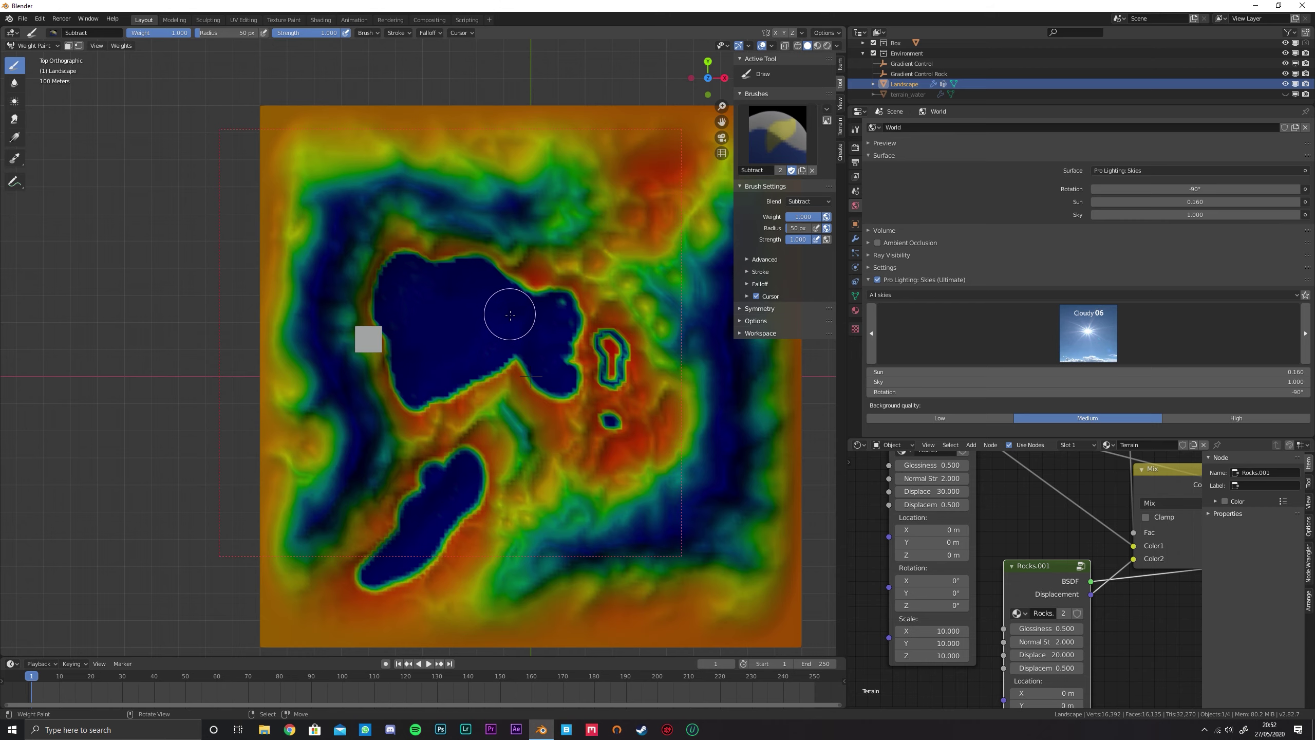
Subtract the leftover weight from the middle of the small keyhole-shaped pond
scroll(575, 315, "up", 7)
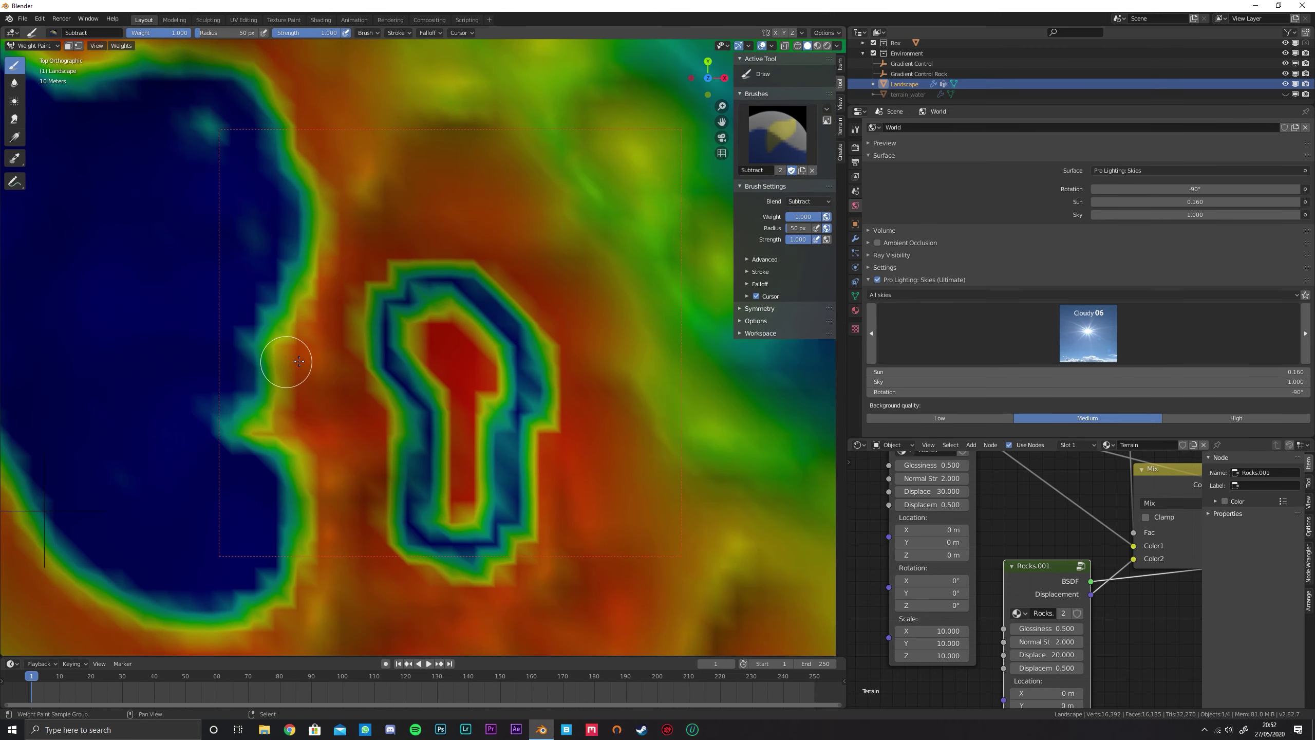
mouse_move(454, 363)
left_mouse_down()
mouse_move(432, 350)
mouse_move(451, 345)
mouse_move(414, 331)
mouse_move(468, 433)
mouse_move(455, 448)
left_mouse_up()
scroll(463, 367, "down", 6)
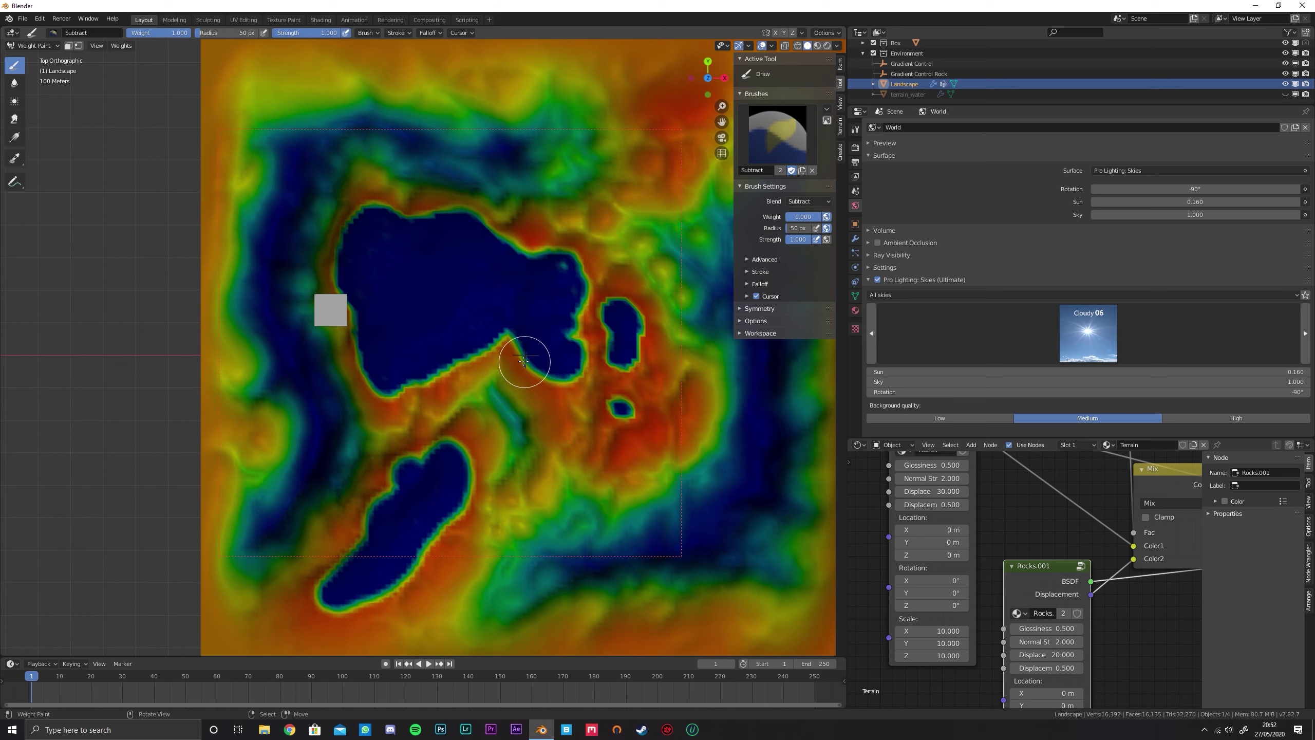
Soften the weight transitions along the lake and pond edges with the Blur brush at 50 px radius
left_click(15, 82)
mouse_move(503, 344)
left_mouse_down()
mouse_move(417, 403)
mouse_move(346, 347)
mouse_move(361, 215)
mouse_move(525, 248)
mouse_move(569, 282)
mouse_move(585, 349)
mouse_move(640, 311)
mouse_move(624, 365)
mouse_move(643, 414)
left_mouse_up()
mouse_move(427, 474)
left_mouse_down()
mouse_move(435, 445)
mouse_move(373, 511)
mouse_move(330, 602)
mouse_move(467, 515)
mouse_move(419, 573)
left_mouse_up()
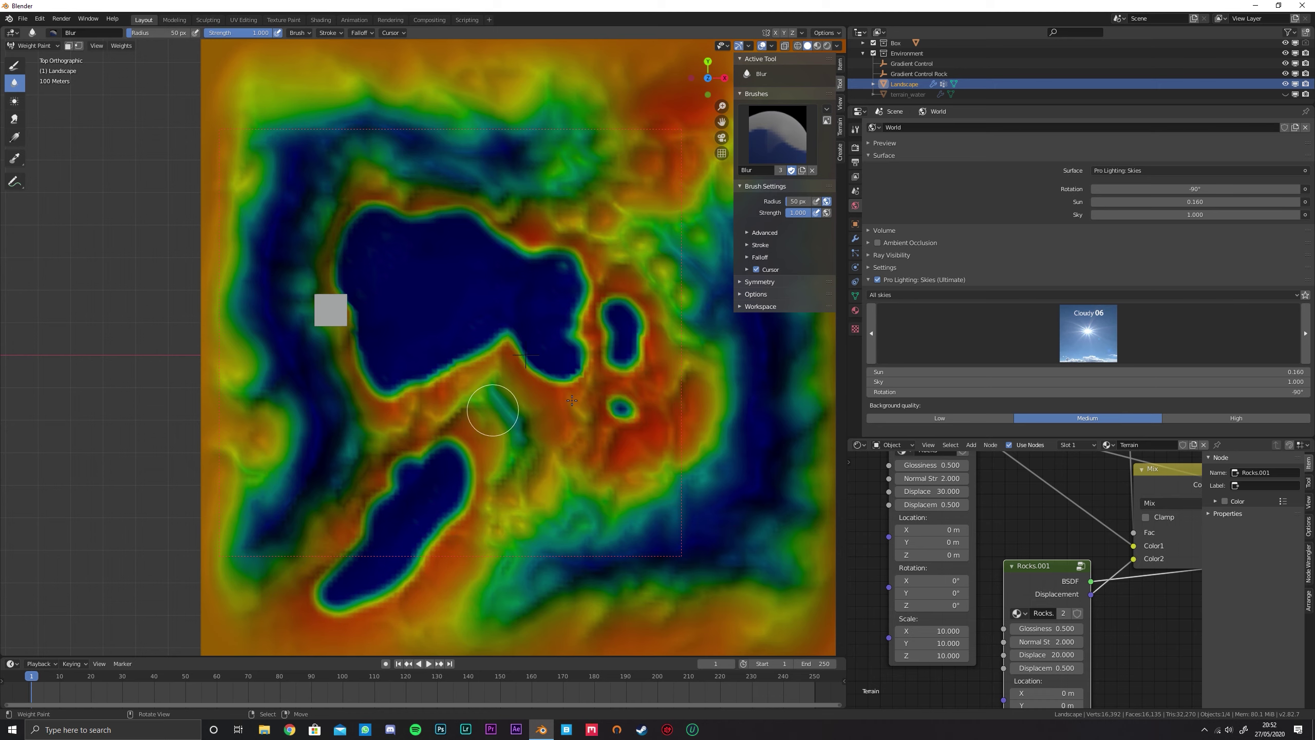
Return the landscape to Object Mode and rename its vertex group as Trees
middle_click_drag(587, 364, 510, 388, "shift")
scroll(528, 334, "down", 1)
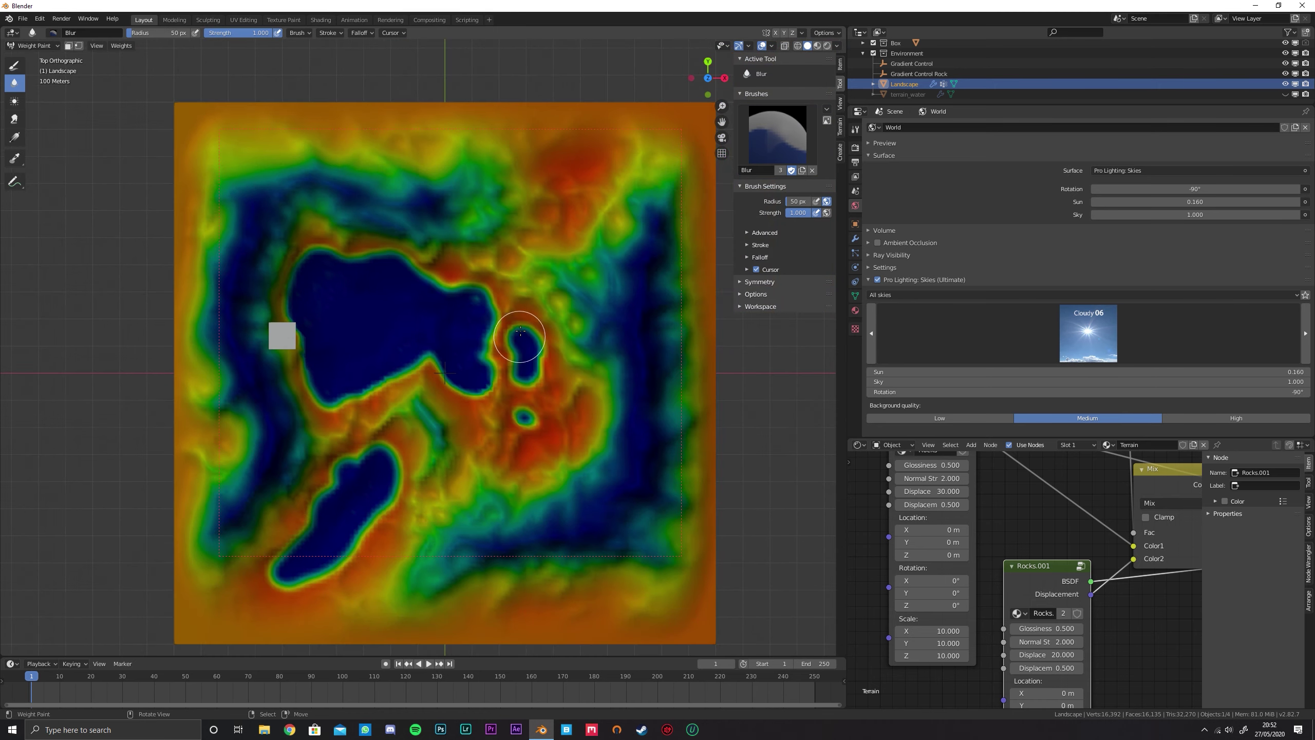
middle_click_drag(433, 321, 520, 334, "shift")
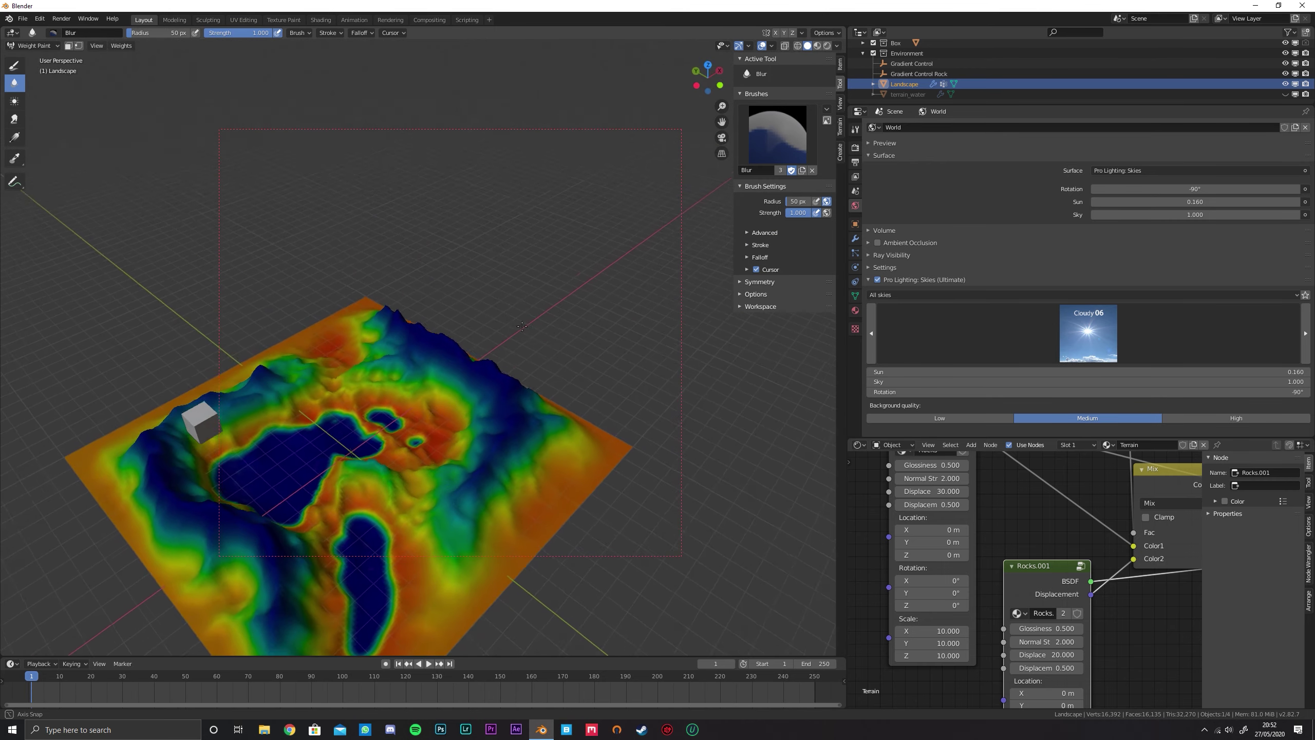
middle_click_drag(394, 402, 515, 339, "shift")
scroll(498, 336, "up", 3)
mouse_move(570, 407)
middle_mouse_down()
mouse_move(546, 402)
mouse_move(523, 345)
mouse_move(497, 354)
middle_mouse_up()
left_click(31, 46)
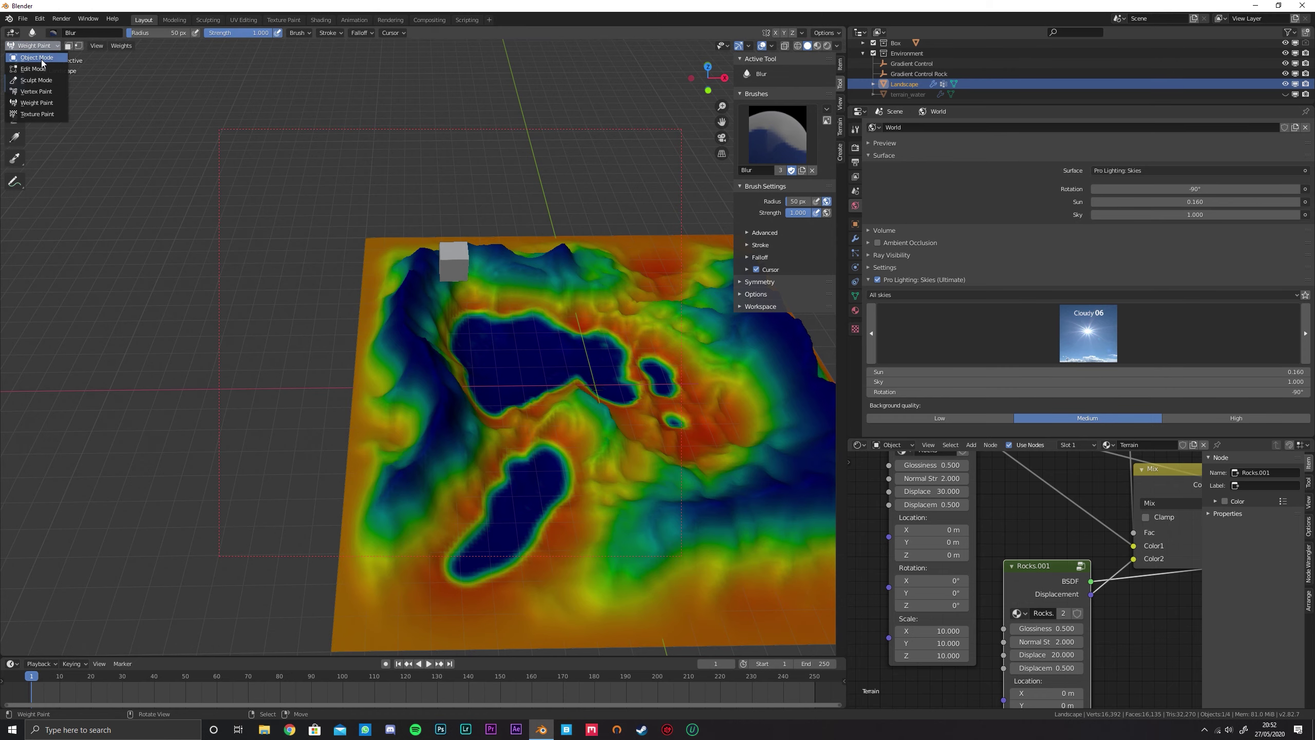
left_click(30, 57)
left_click(855, 297)
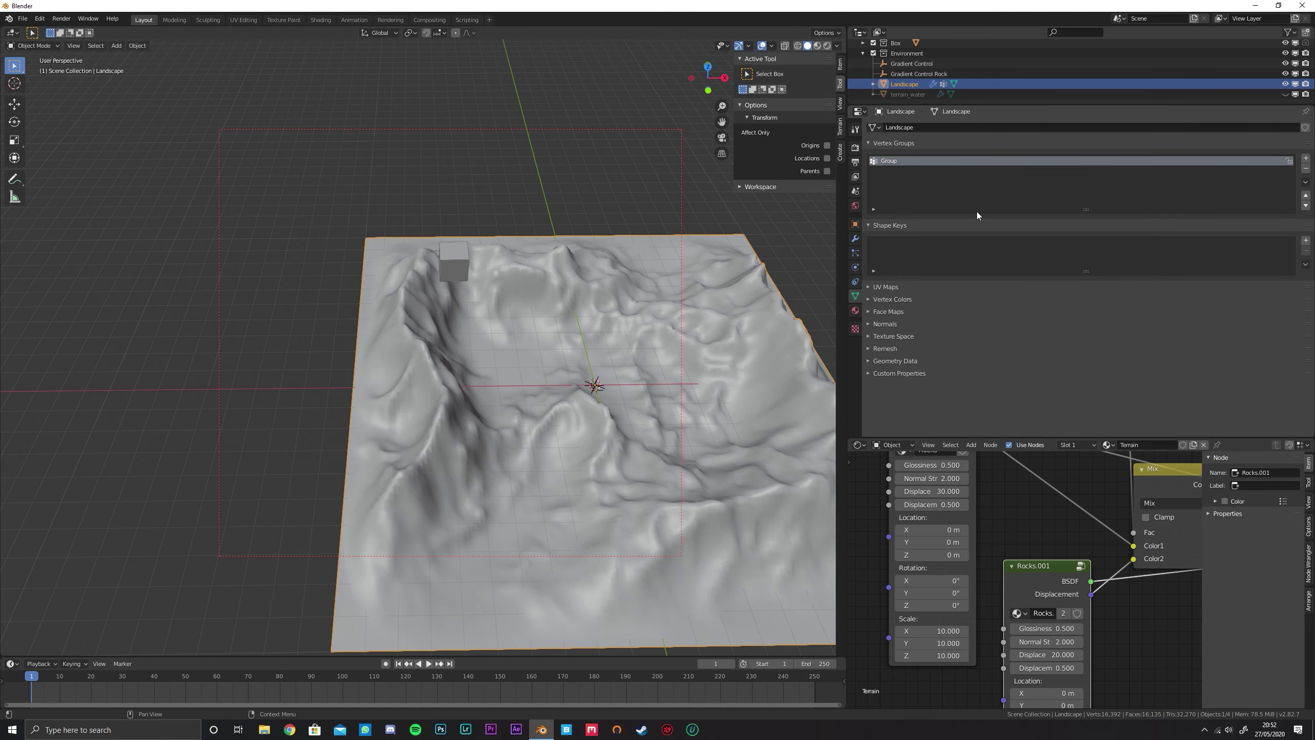
double_click(902, 161)
key("Return")
Hide the Box collection and make the landscape the active object
middle_click_drag(542, 326, 418, 285, "shift")
left_click(862, 54)
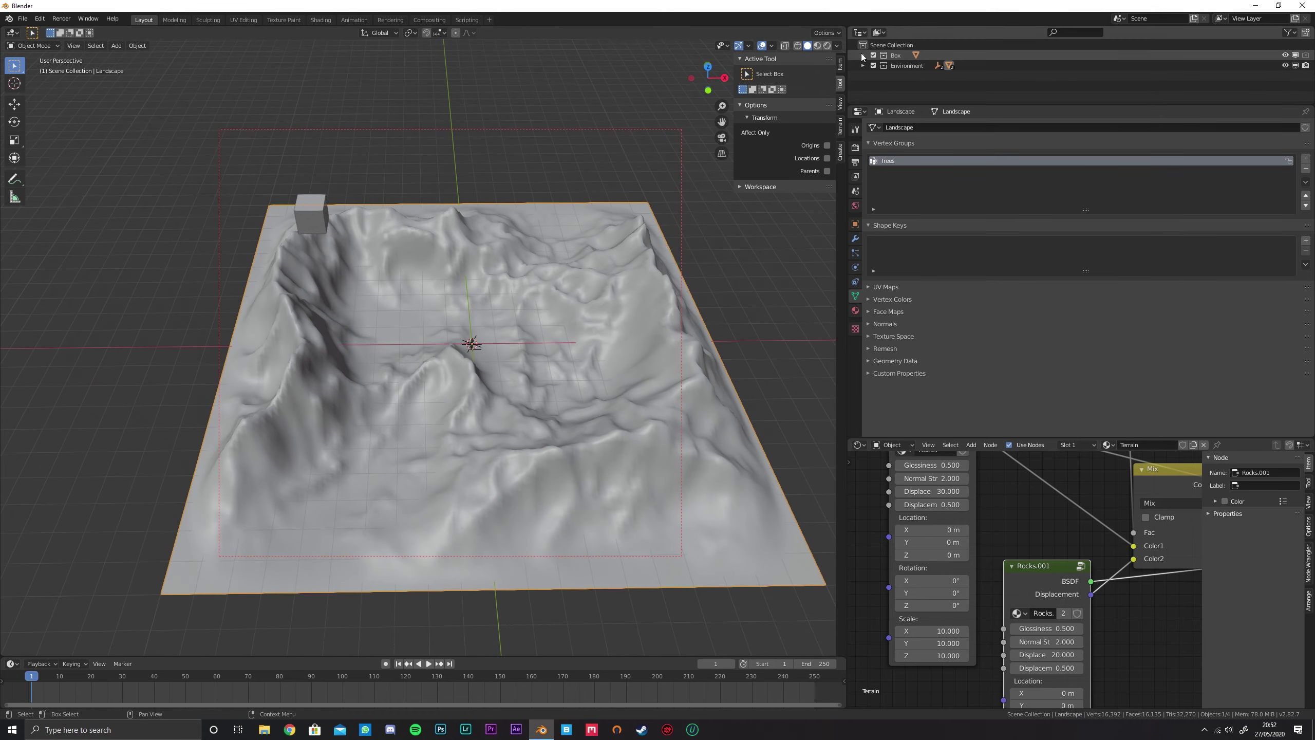
left_click(898, 56)
left_click(1305, 56)
left_click(581, 222)
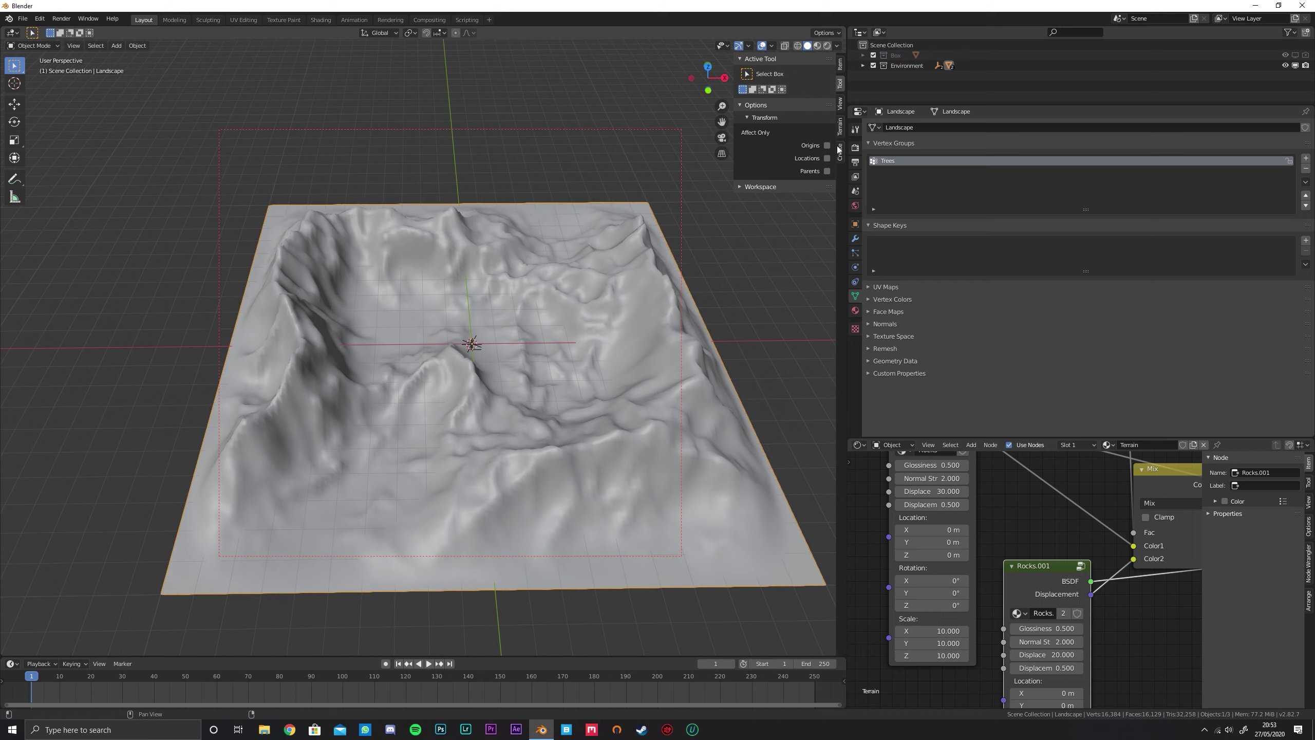
Add low-detail Spruce trees to the landscape with True Terrain's particle settings
left_click(840, 127)
left_click(785, 98)
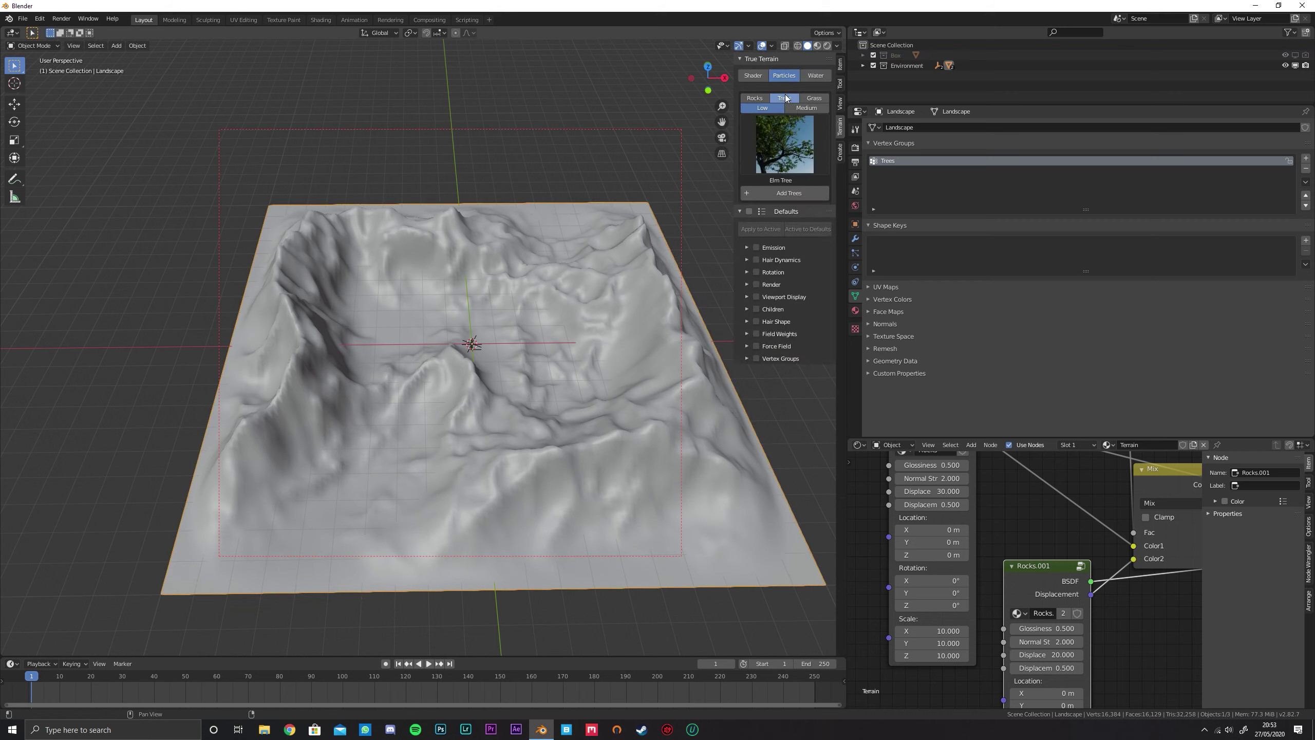
left_click(797, 163)
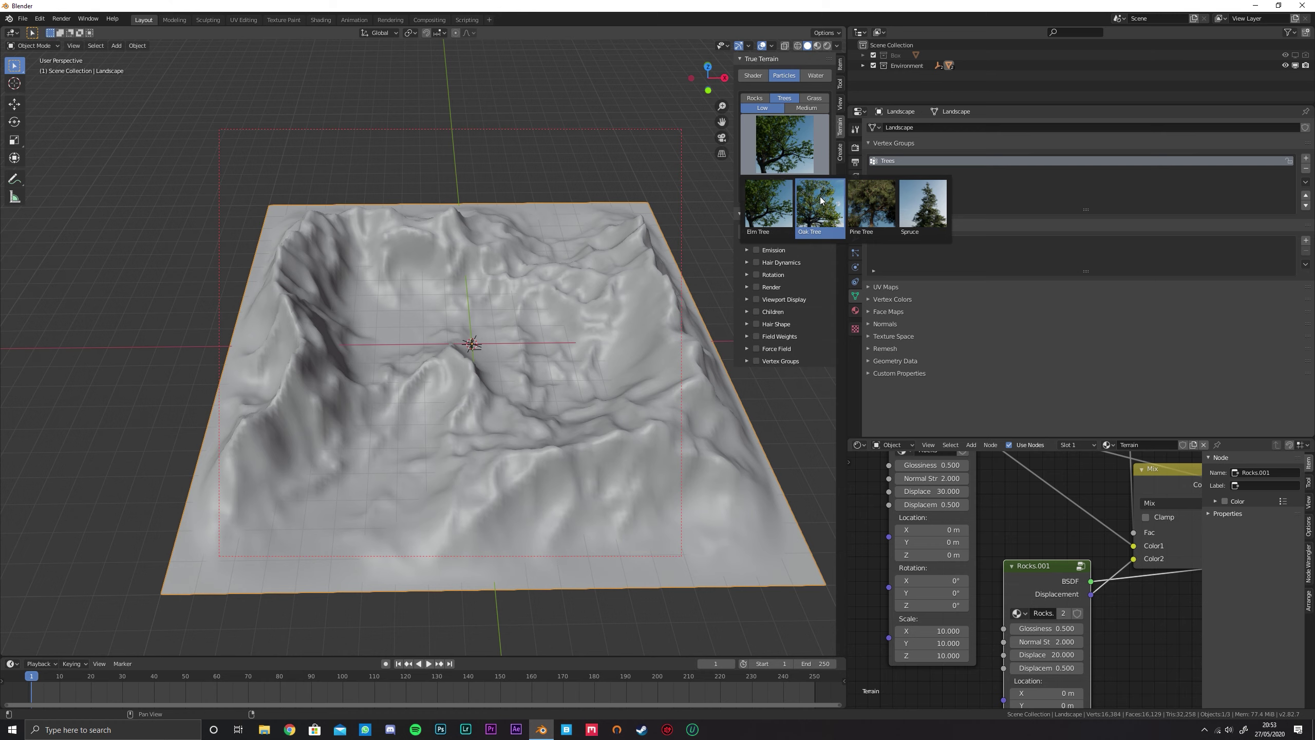
left_click(906, 197)
left_click(773, 193)
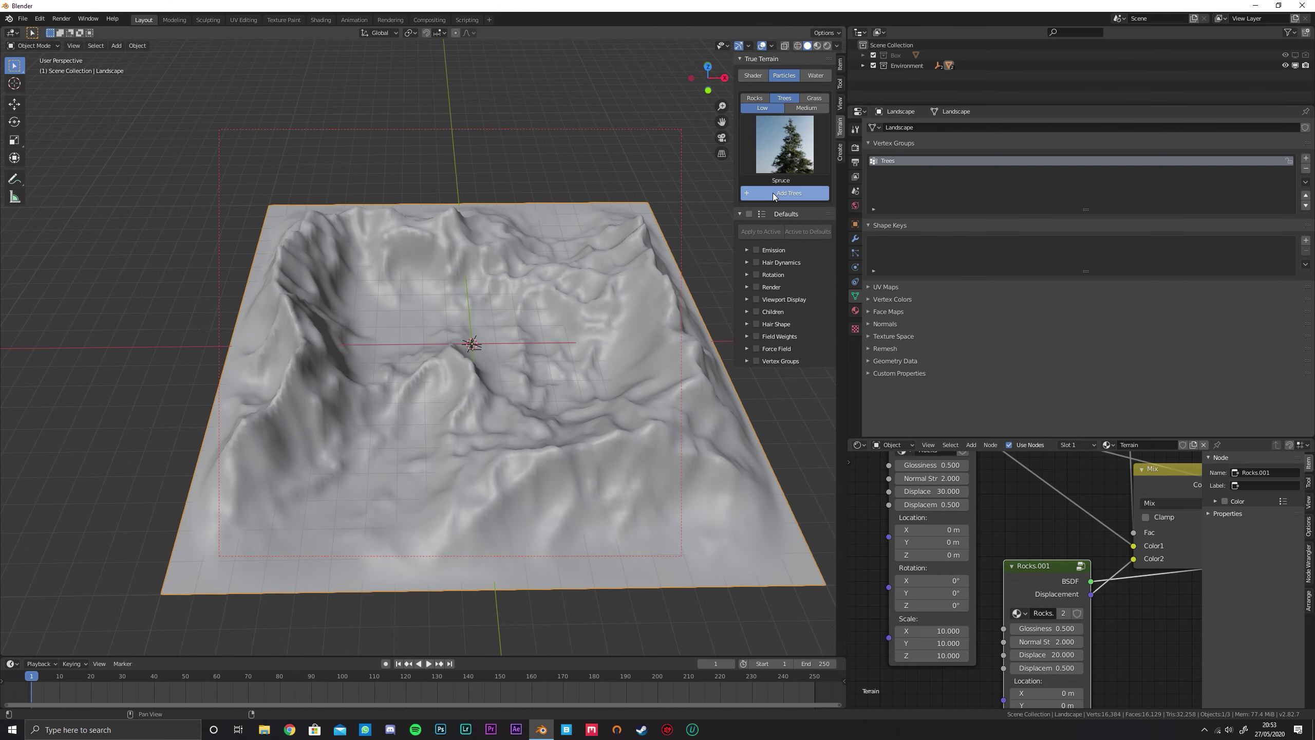
Set the spruce particles' size to 0.100 and their viewport display to 1%
left_click(791, 309)
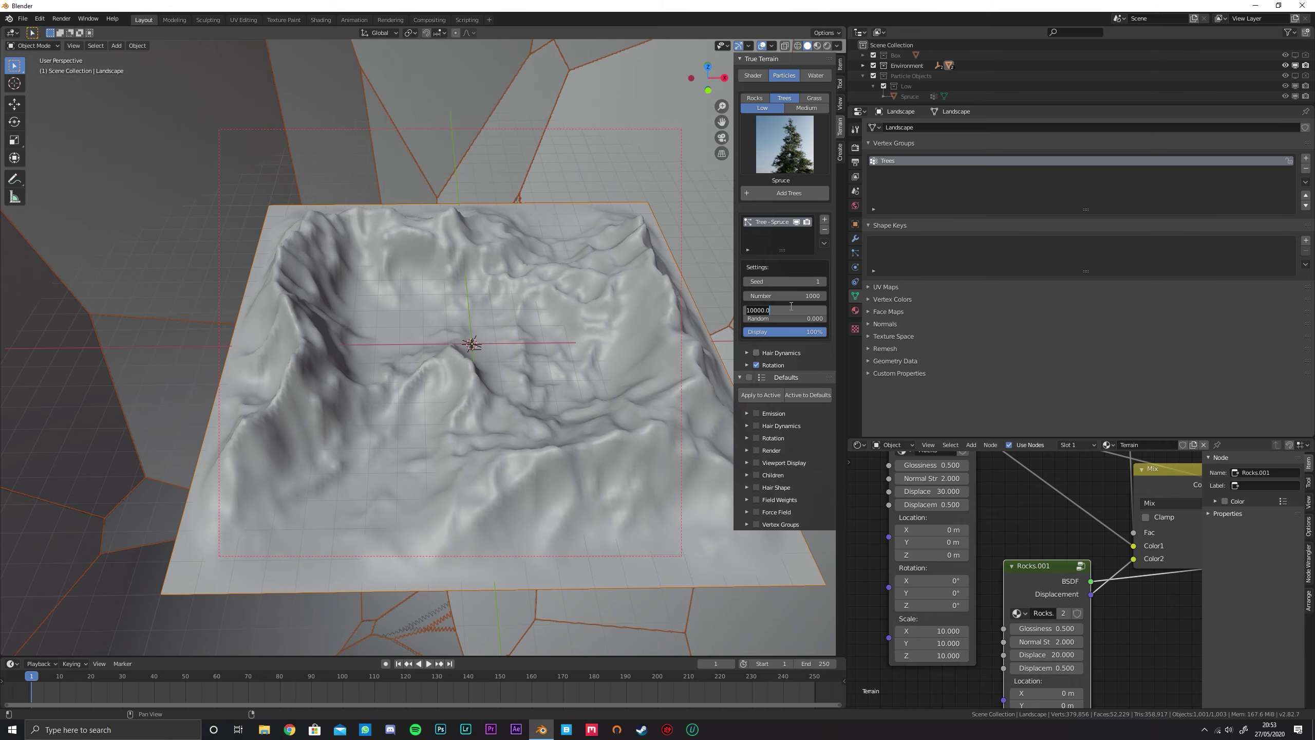
key("Return")
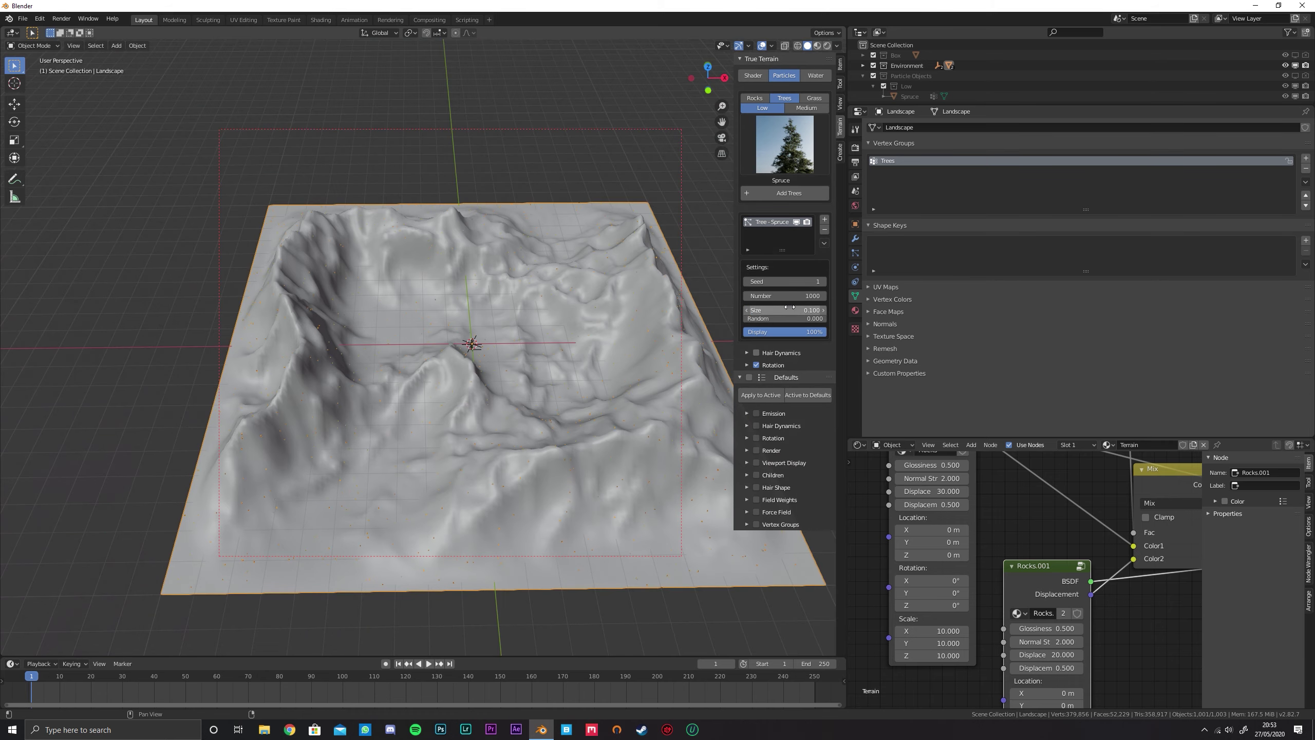
scroll(719, 335, "up", 7)
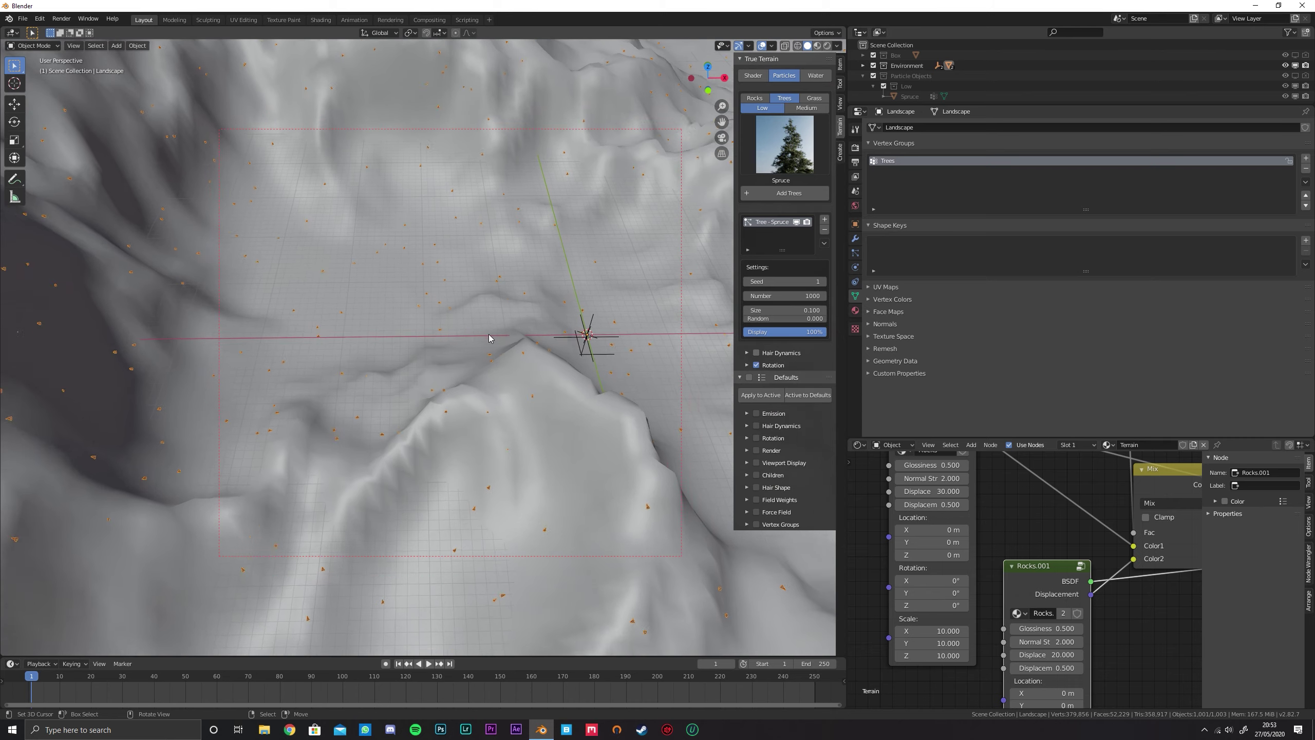
type("1")
key("Return")
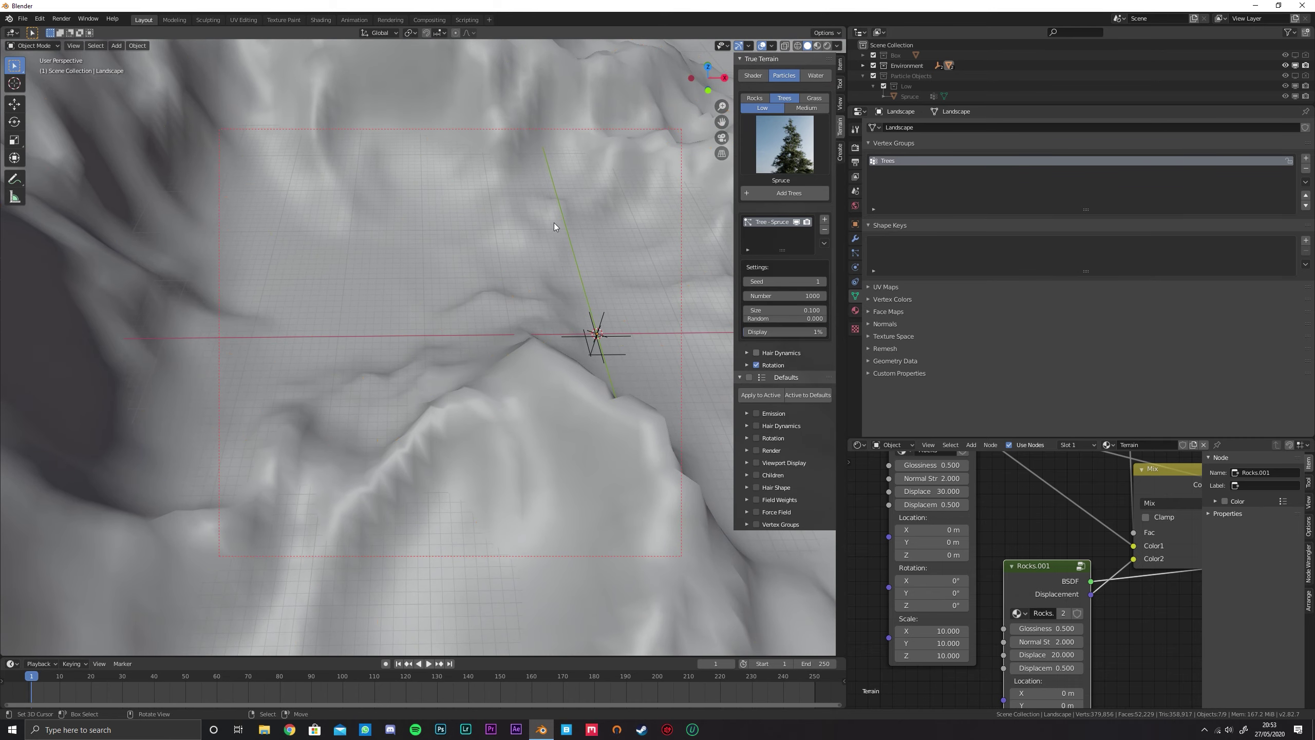
Increase the spruce particles' size to 5.324 and raise their viewport display to 11%
scroll(454, 169, "down", 8)
scroll(454, 168, "up", 7)
middle_click_drag(454, 167, 734, 275)
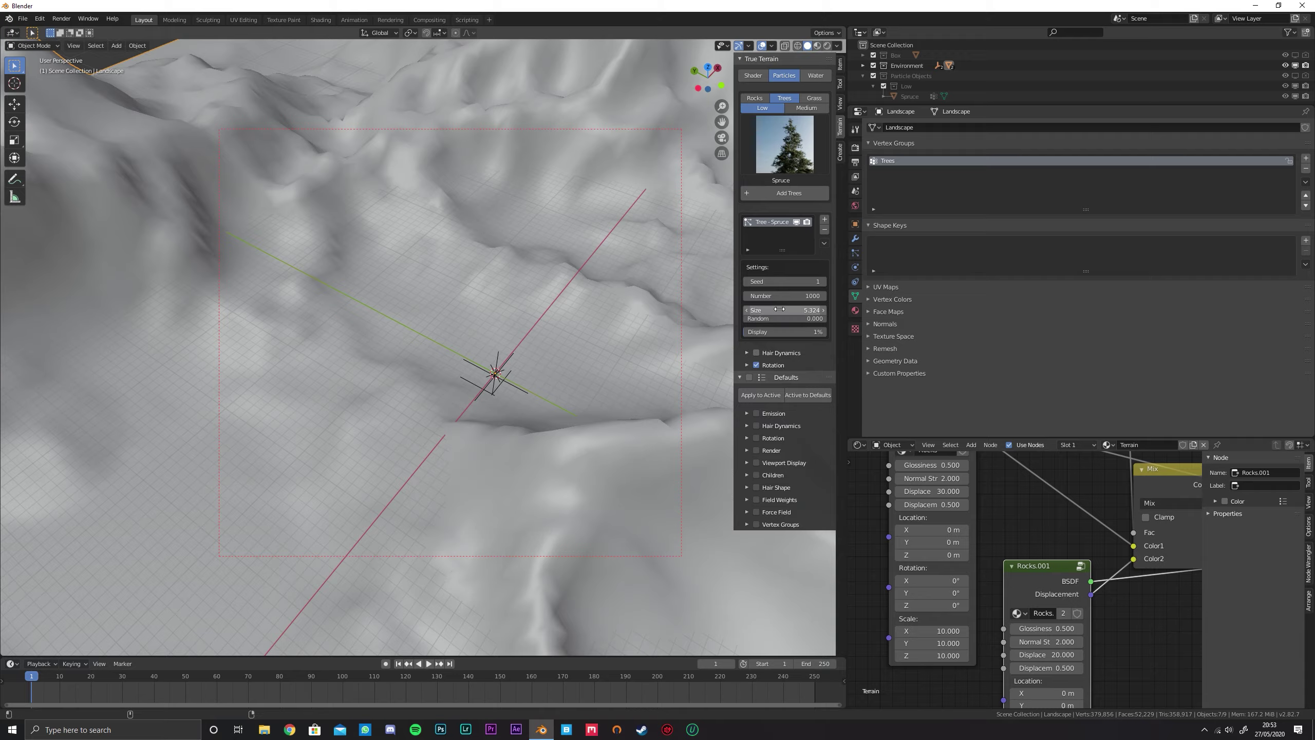
left_click_drag(790, 332, 792, 332)
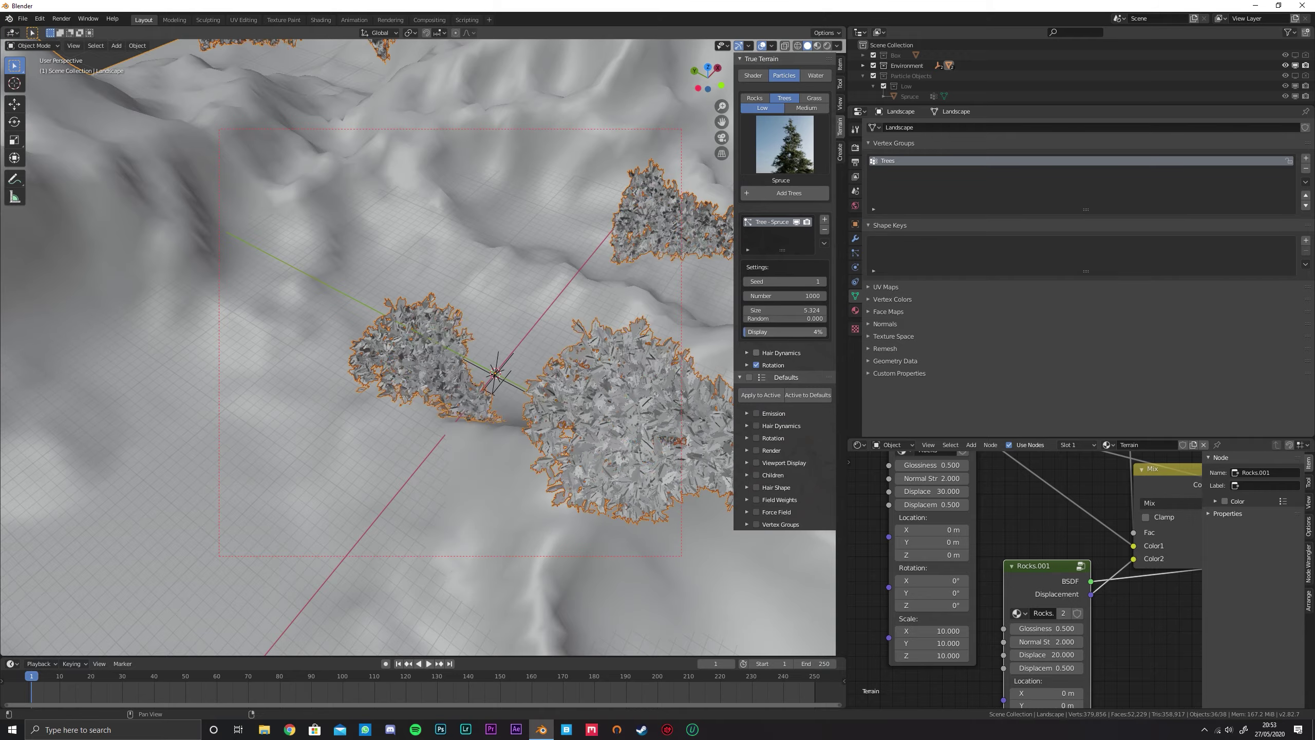
scroll(785, 331, "up", 8, "ctrl")
middle_click_drag(707, 339, 420, 228)
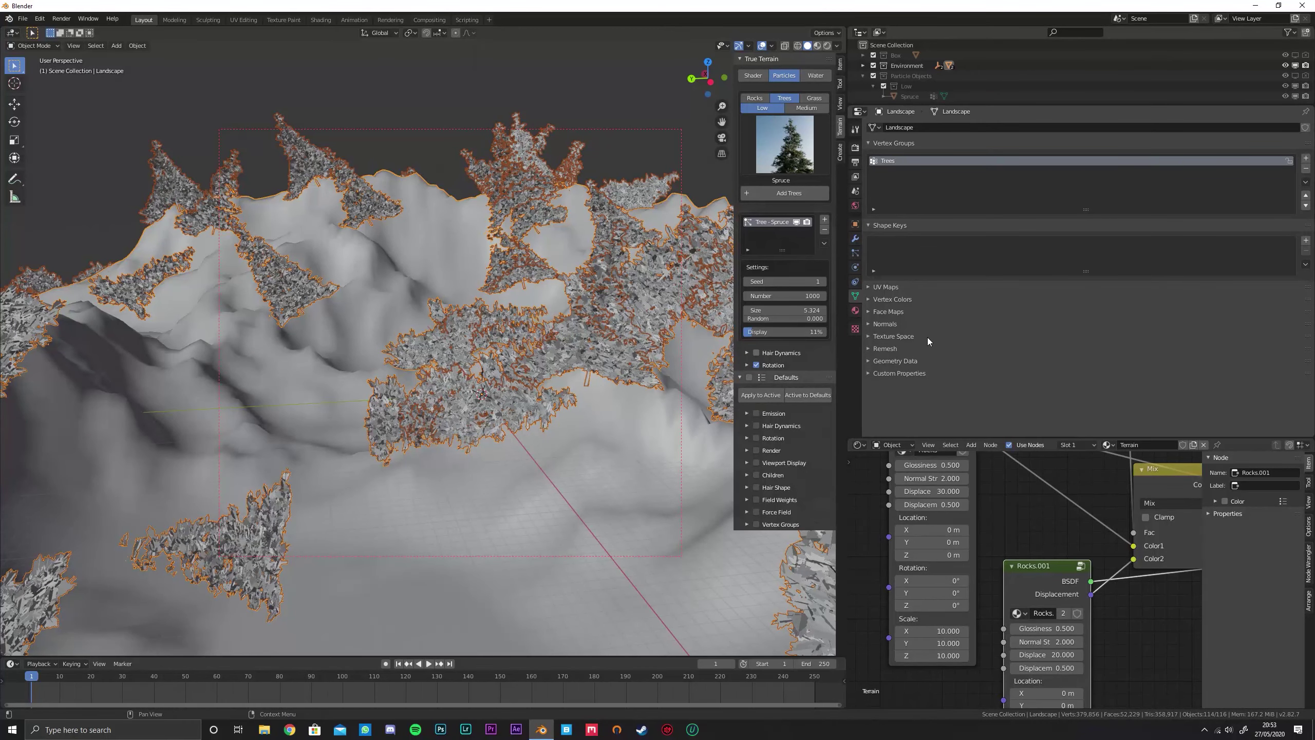
Enable the spruce particle system's advanced options and make its emission use the modifier stack
left_click(855, 253)
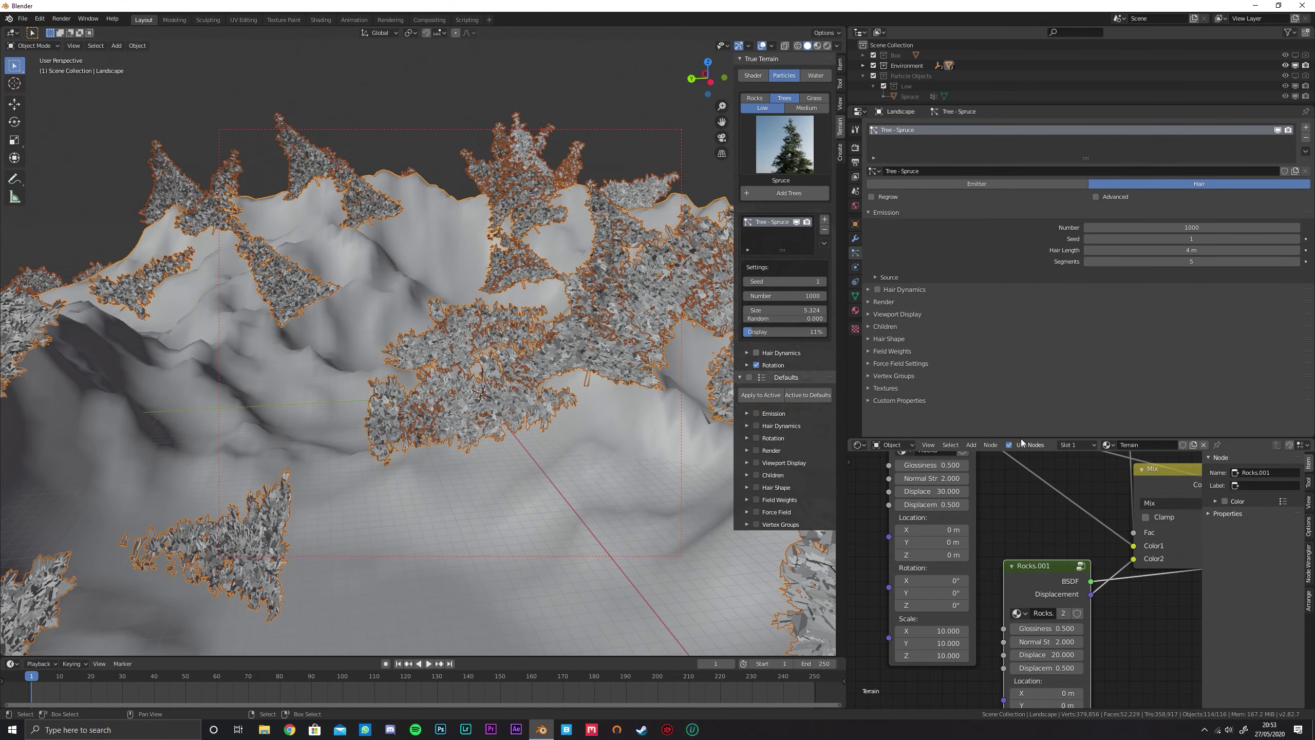
left_click_drag(1022, 440, 1004, 561)
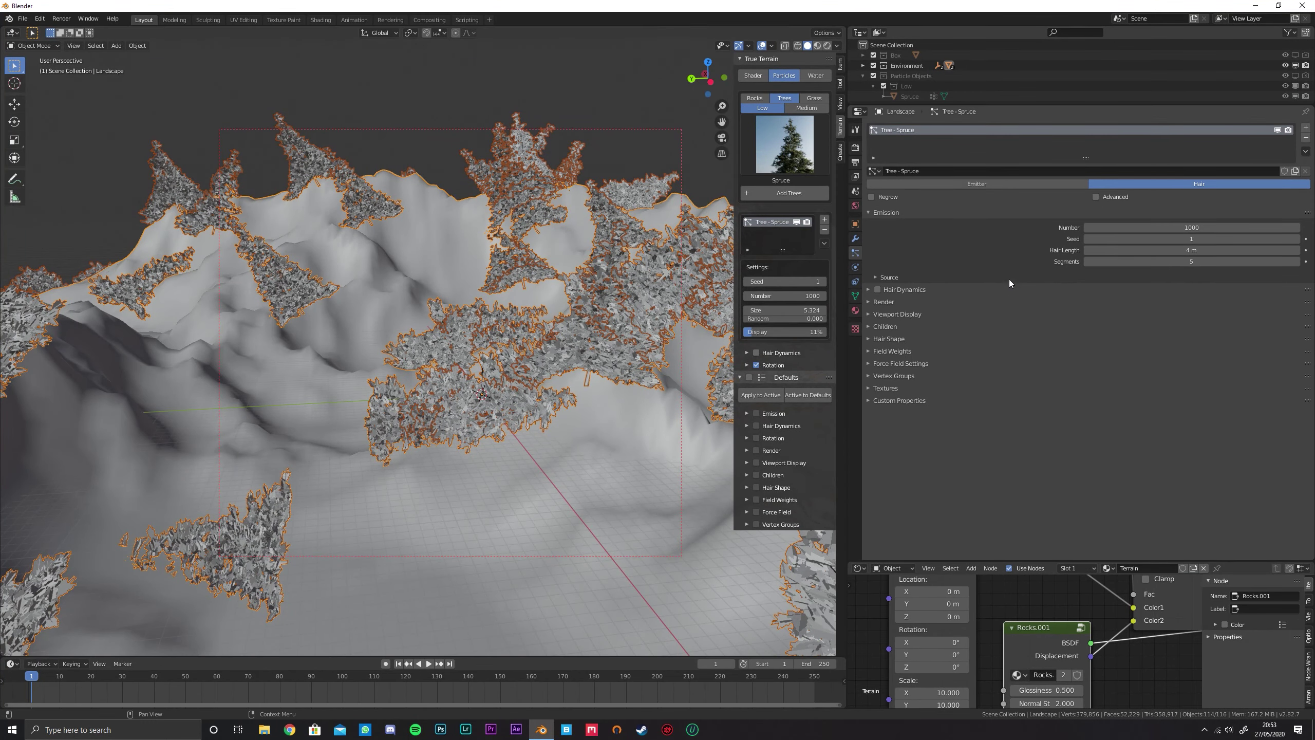
left_click(1095, 197)
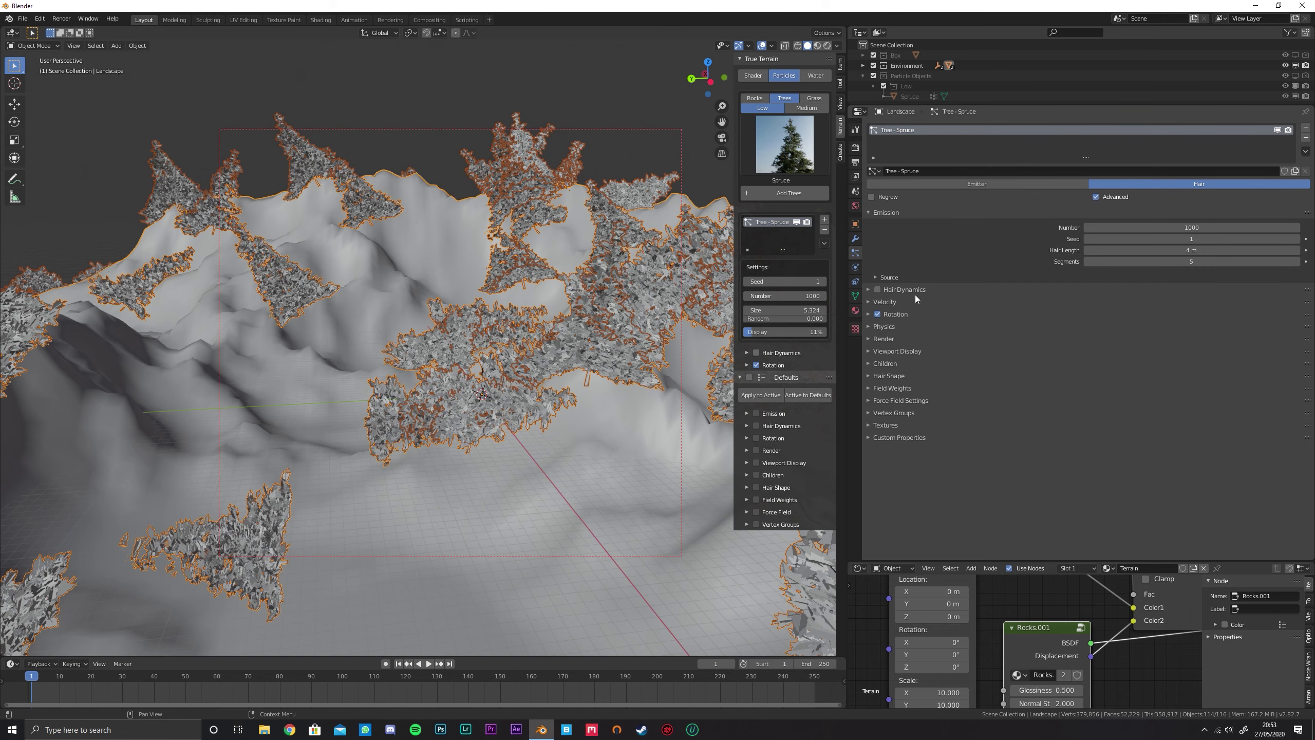
left_click(905, 278)
left_click(1295, 304)
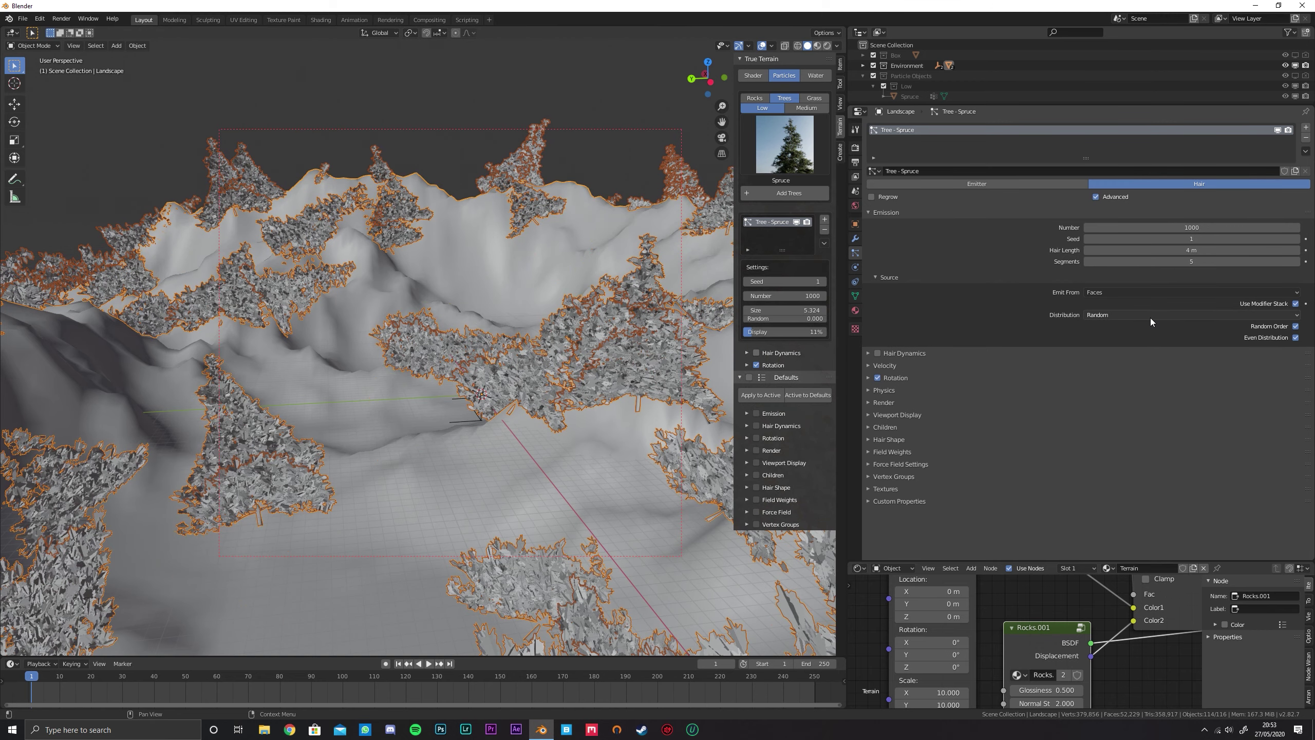
left_click(903, 278)
Set the spruce particles' rotation randomness to 0.050, phase to 0.525 and phase randomness to 1.146
left_click(902, 314)
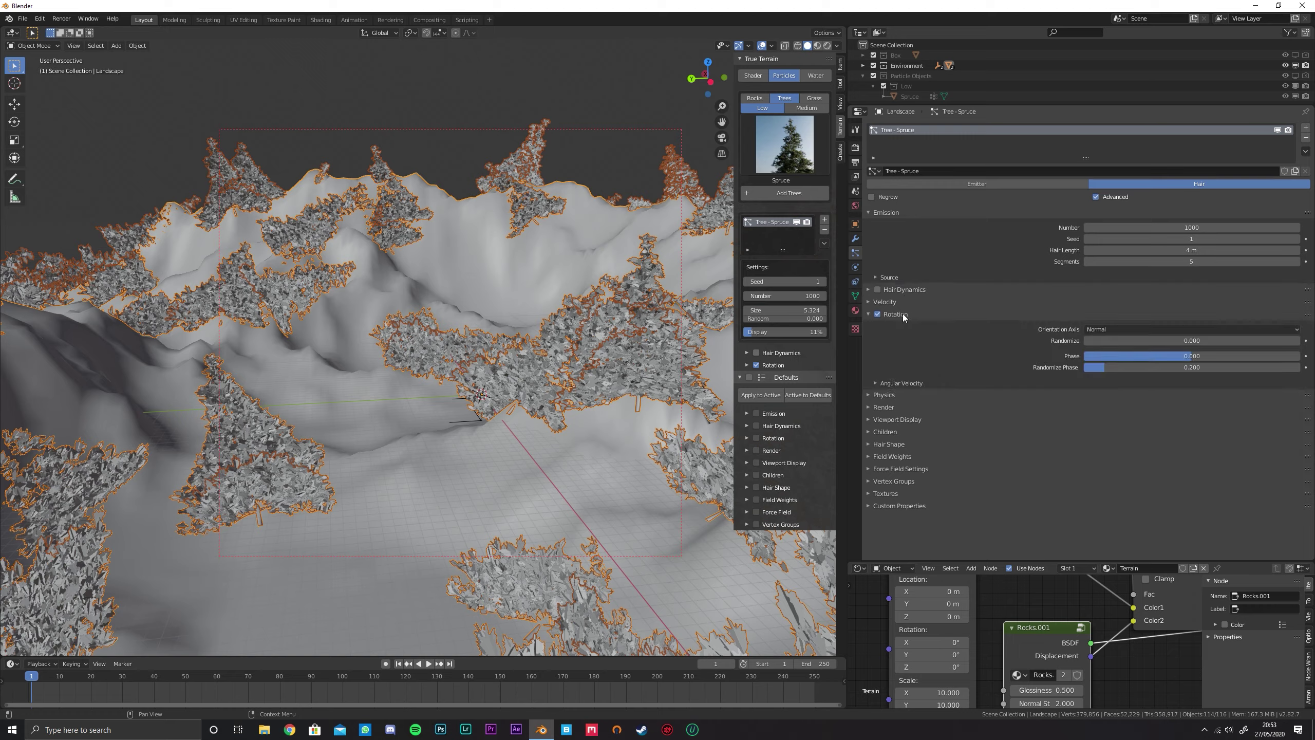
left_click_drag(1088, 341, 1231, 355)
left_click_drag(1146, 367, 1247, 366)
Make the spruce instances use object rotation and set their orientation axis to Global Z
left_click(884, 407)
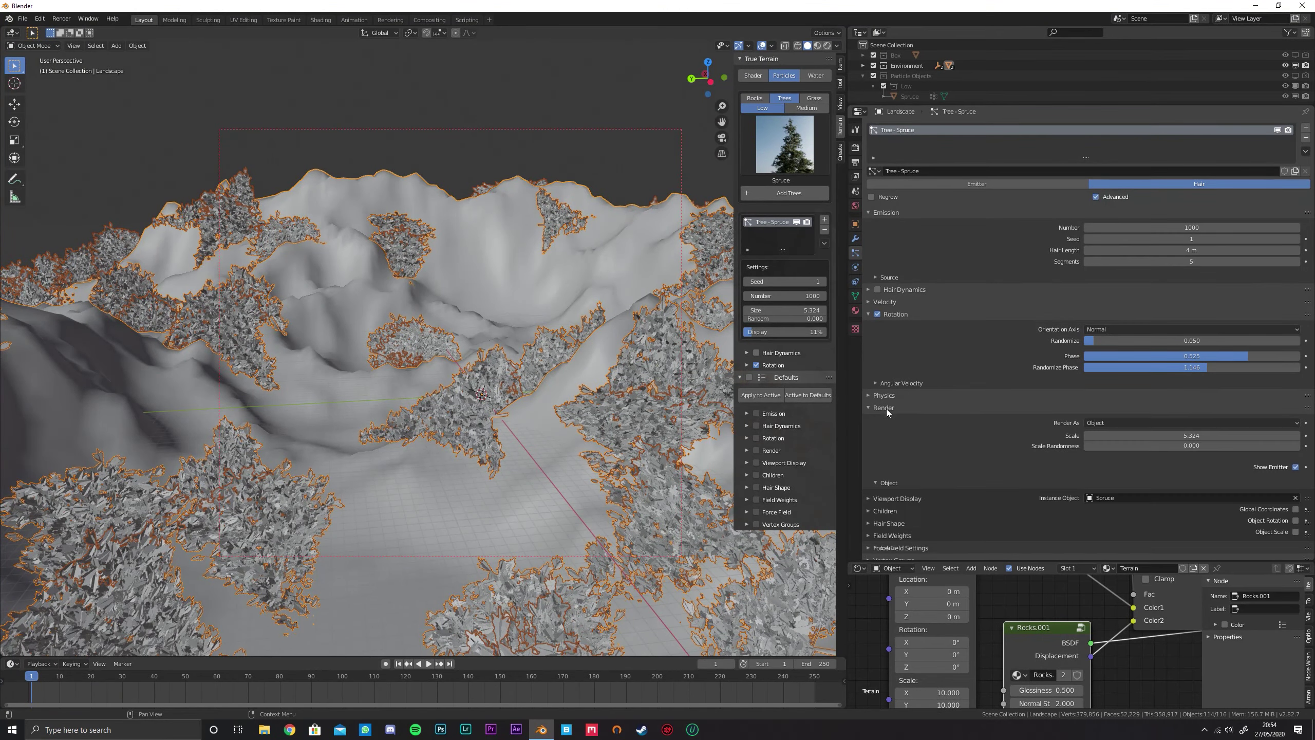
scroll(1043, 430, "down", 4)
left_click(1296, 438)
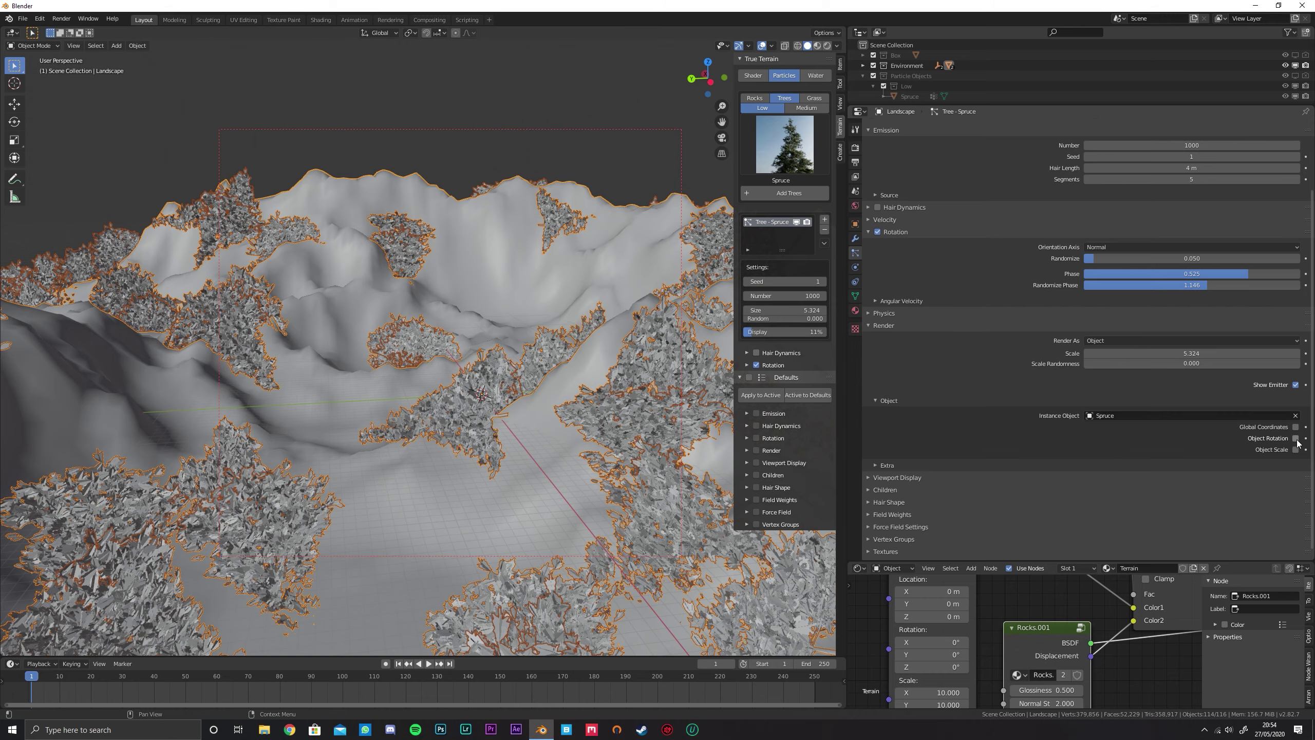
scroll(1034, 380, "up", 4)
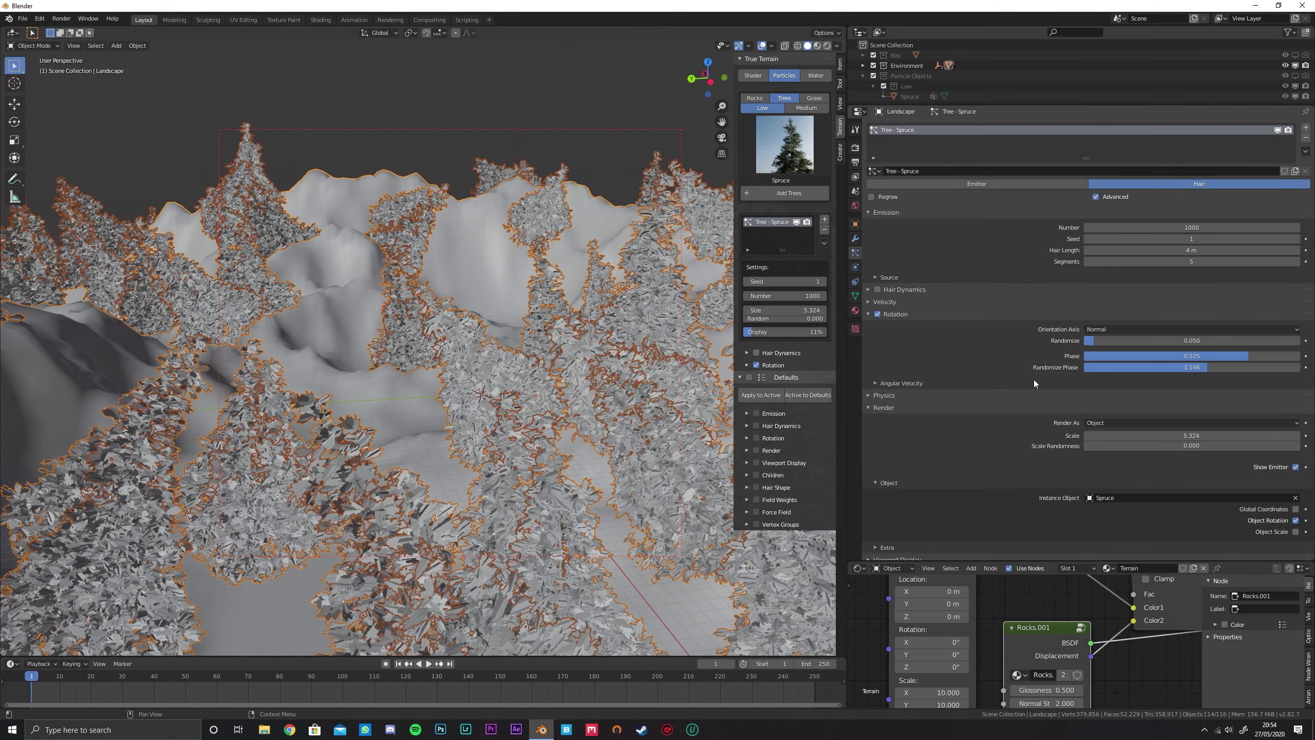
left_click(1149, 329)
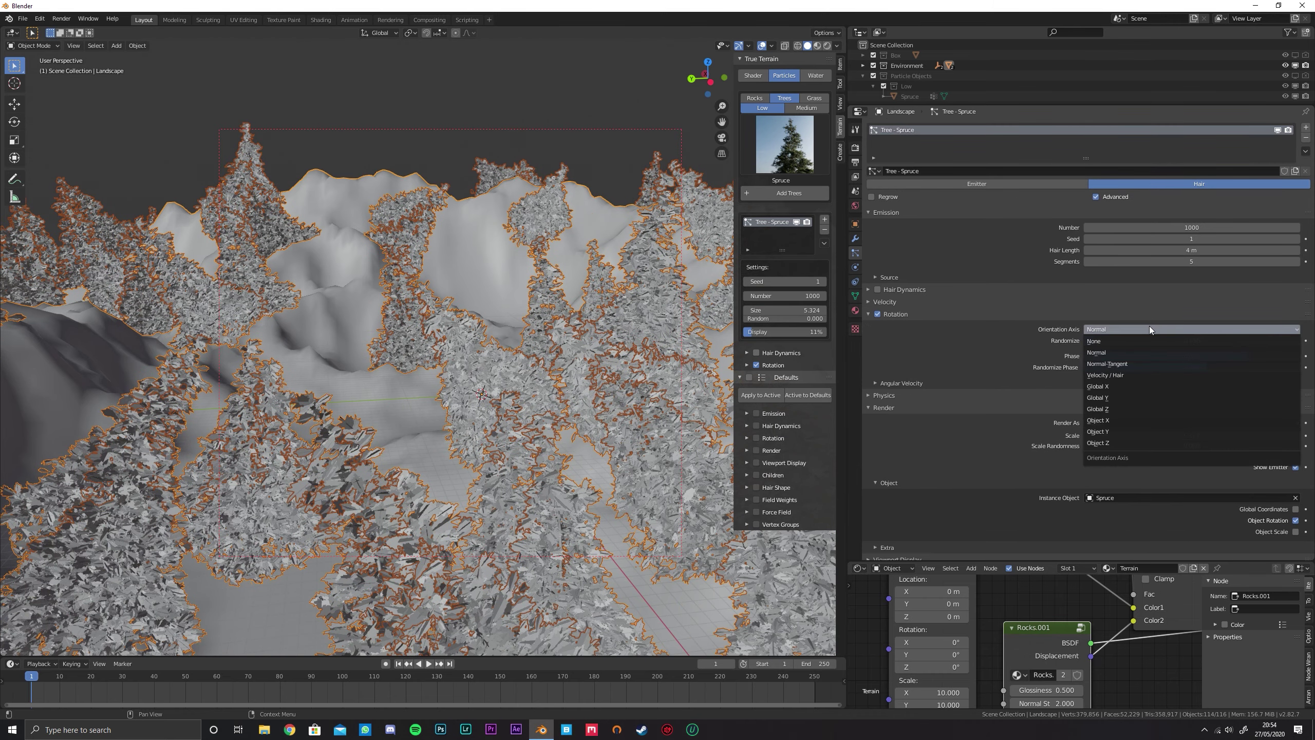
left_click(1125, 412)
Assign the Trees vertex group to both the density and length of the spruce particles
scroll(420, 331, "down", 3)
middle_click_drag(420, 332, 481, 353)
scroll(937, 408, "down", 4)
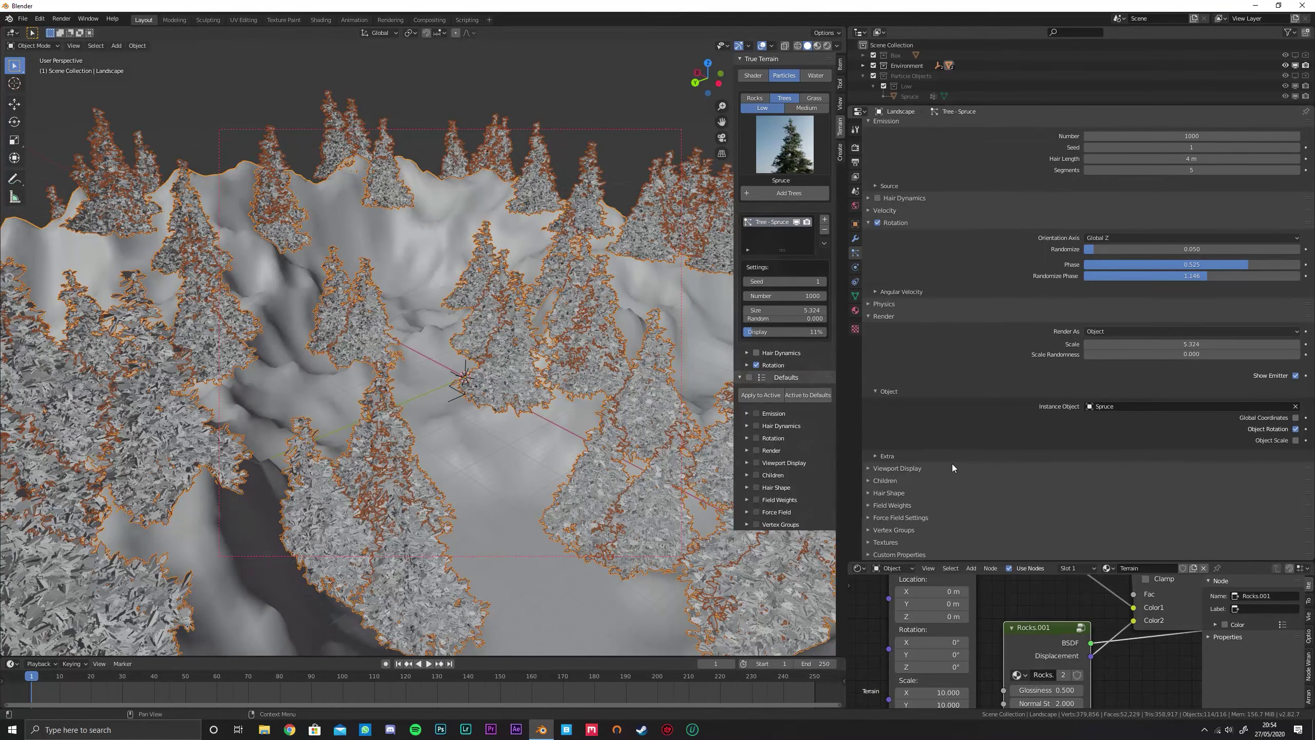
left_click(914, 525)
scroll(1001, 433, "down", 4)
left_click(1115, 460)
left_click(1110, 474)
left_click(1105, 475)
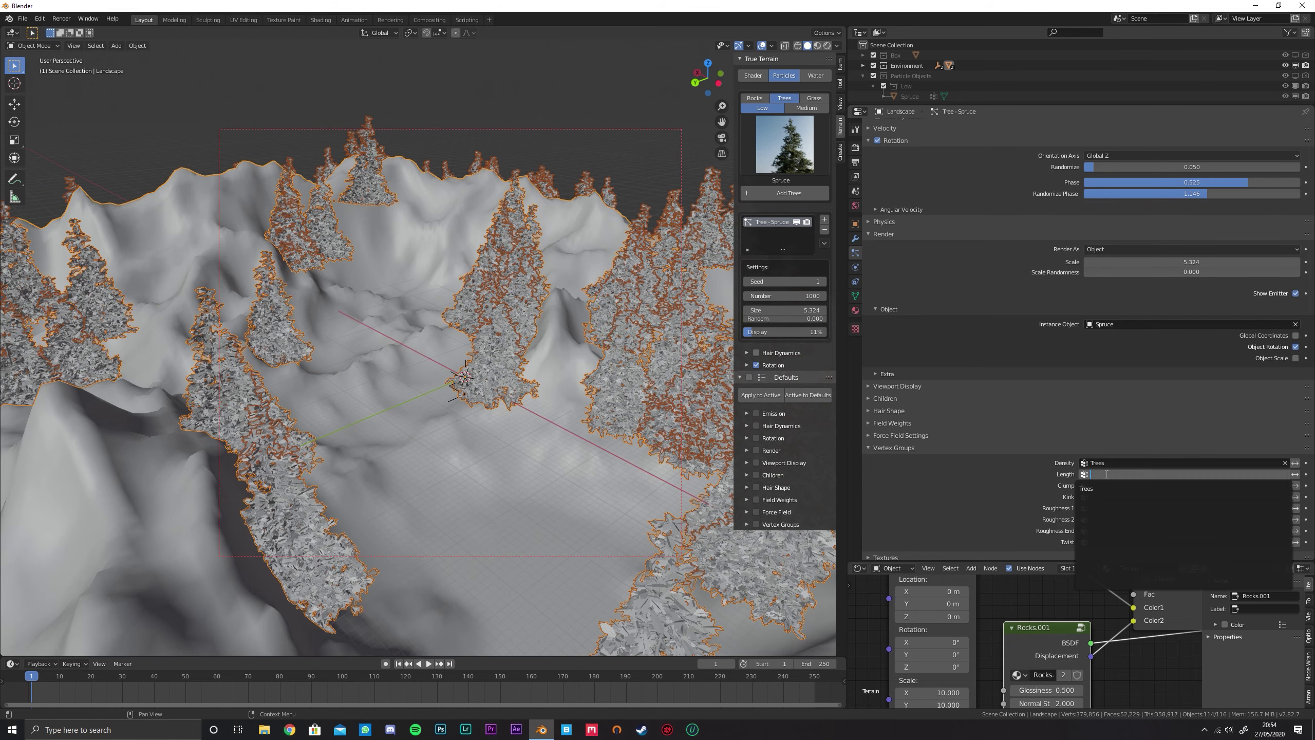
left_click(1101, 488)
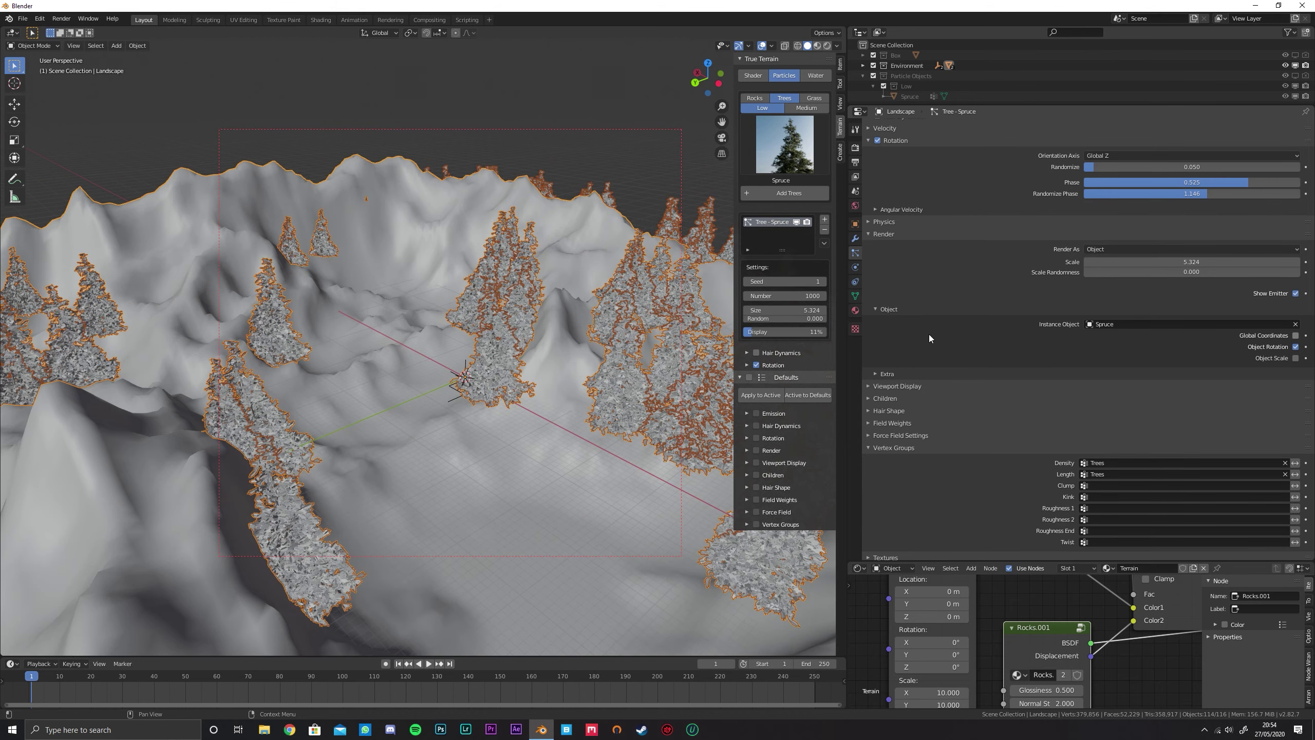
Set the spruce particles' scale to 1.098, scale randomness to 0.520 and viewport display to 100%
scroll(959, 415, "up", 6)
left_click_drag(1184, 428, 1100, 428)
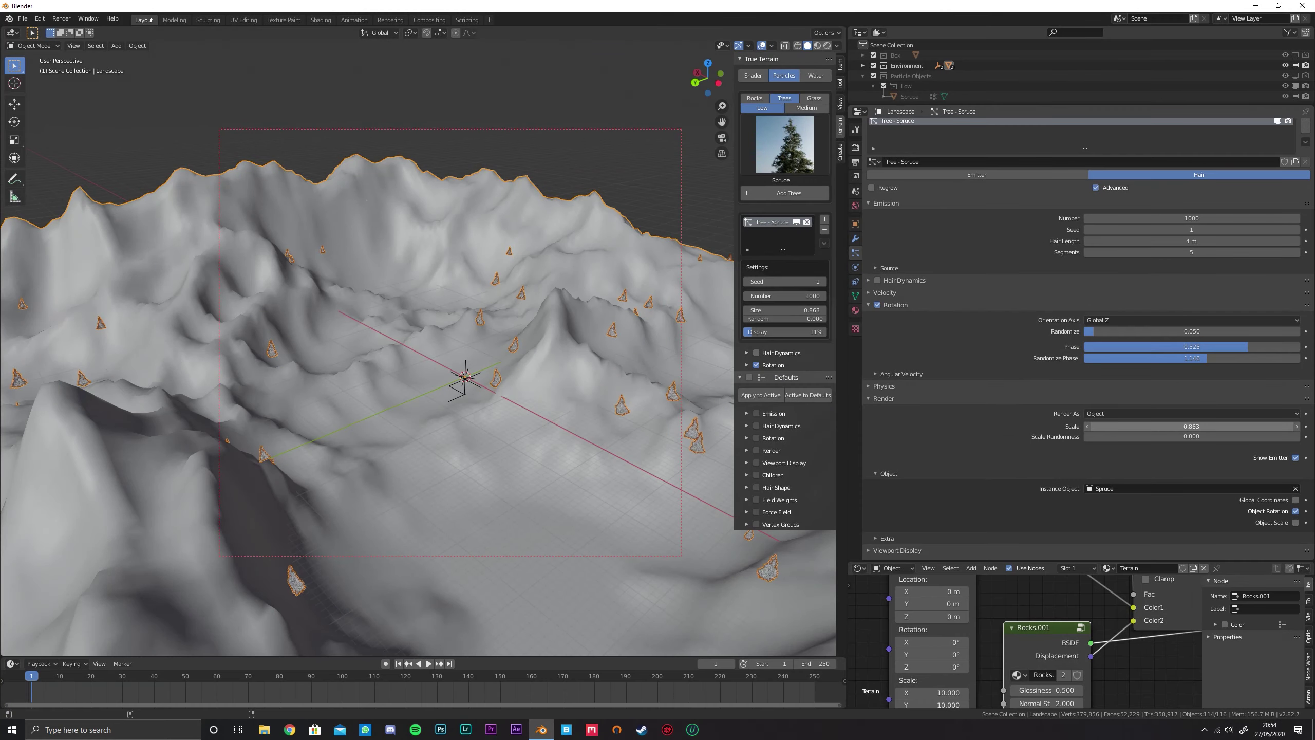
mouse_move(1191, 436)
left_mouse_down()
mouse_move(1289, 436)
mouse_move(1196, 436)
mouse_move(1203, 427)
left_mouse_up()
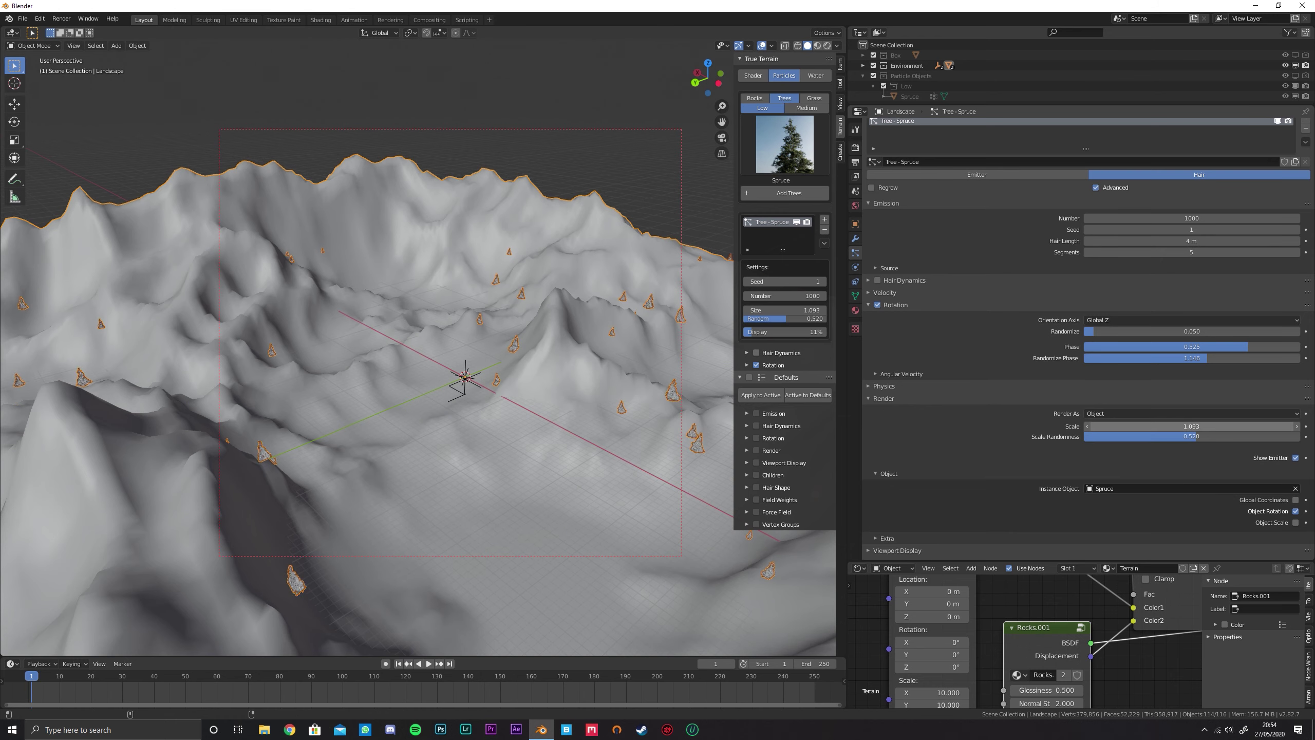
left_click_drag(750, 331, 825, 332)
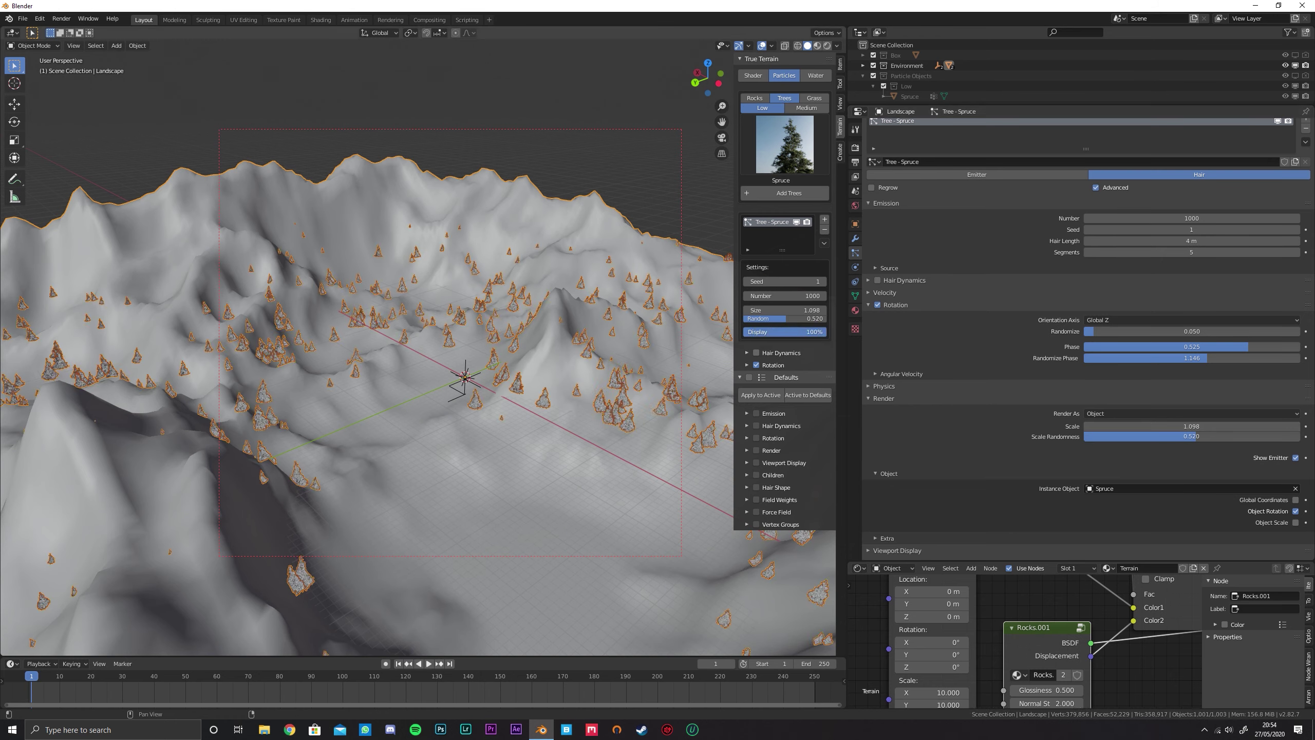
Add a new texture to the spruce particle system and set its type to Clouds
middle_click_drag(568, 361, 478, 374)
scroll(912, 393, "down", 8)
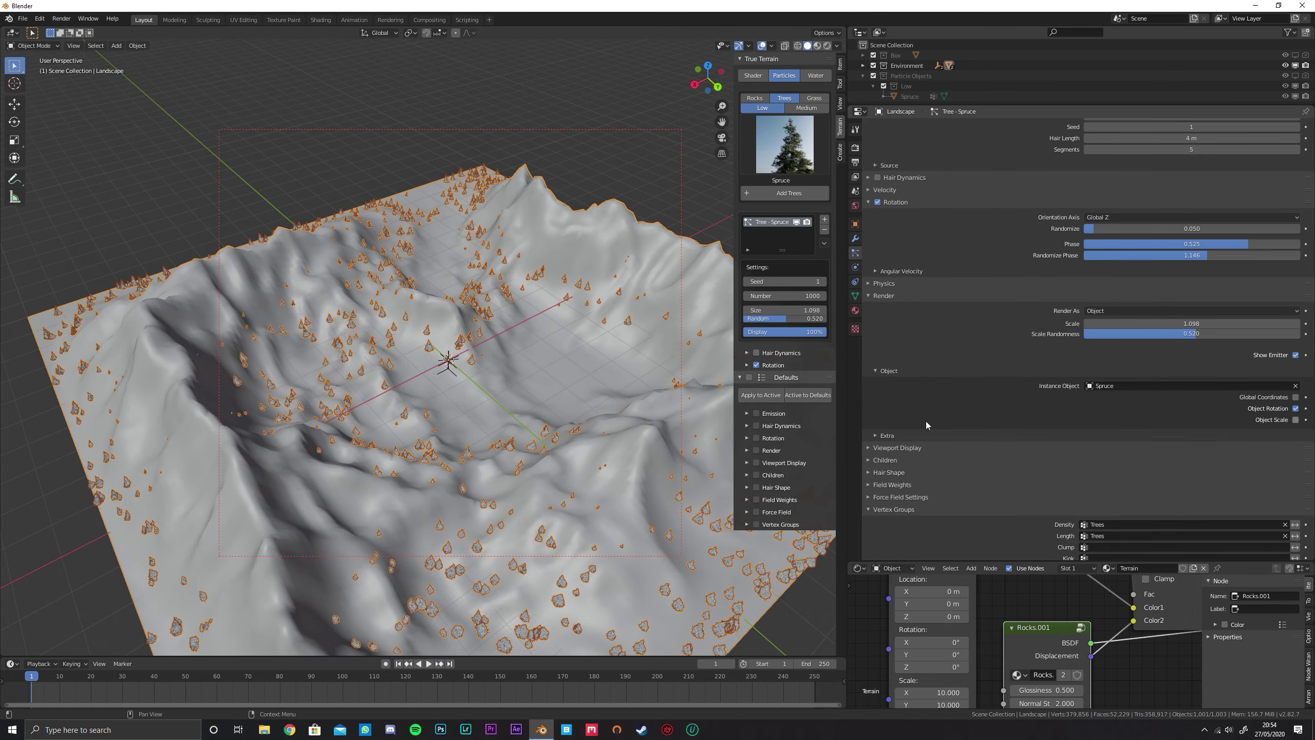
left_click(939, 431)
left_click(912, 434)
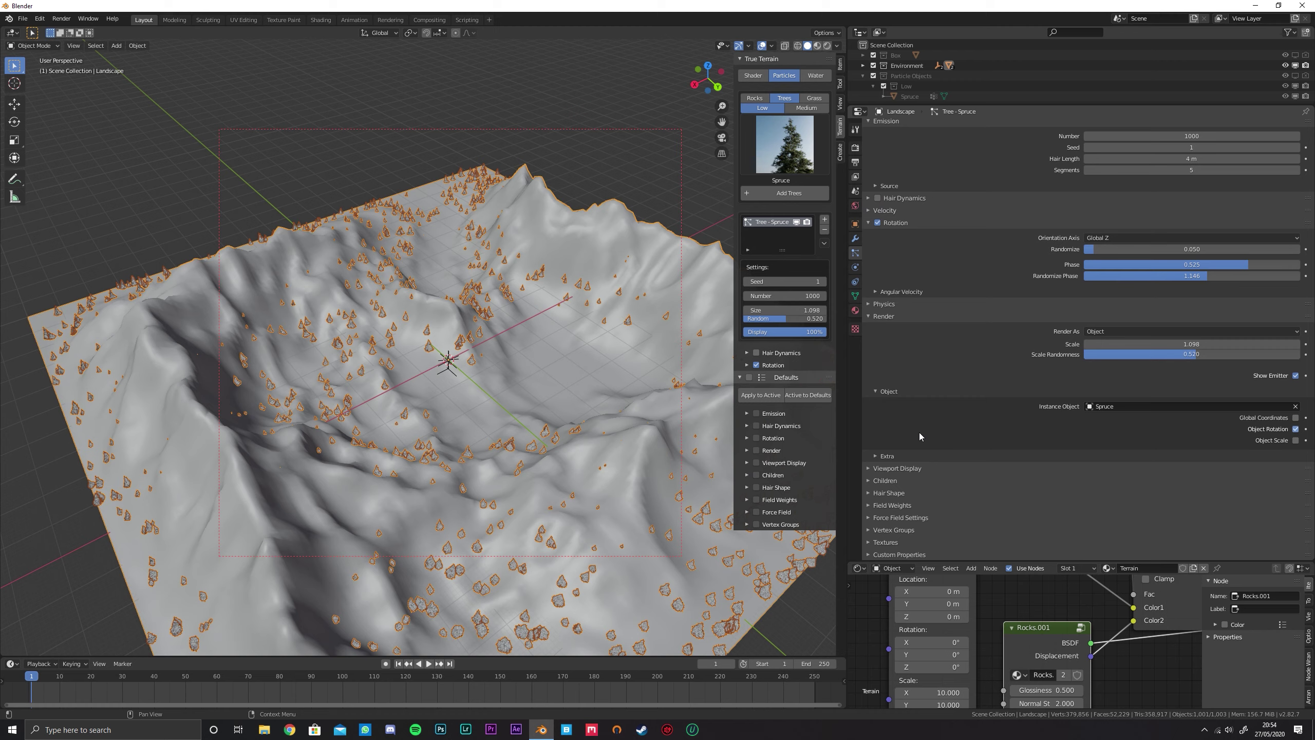
left_click(916, 542)
scroll(980, 447, "down", 4)
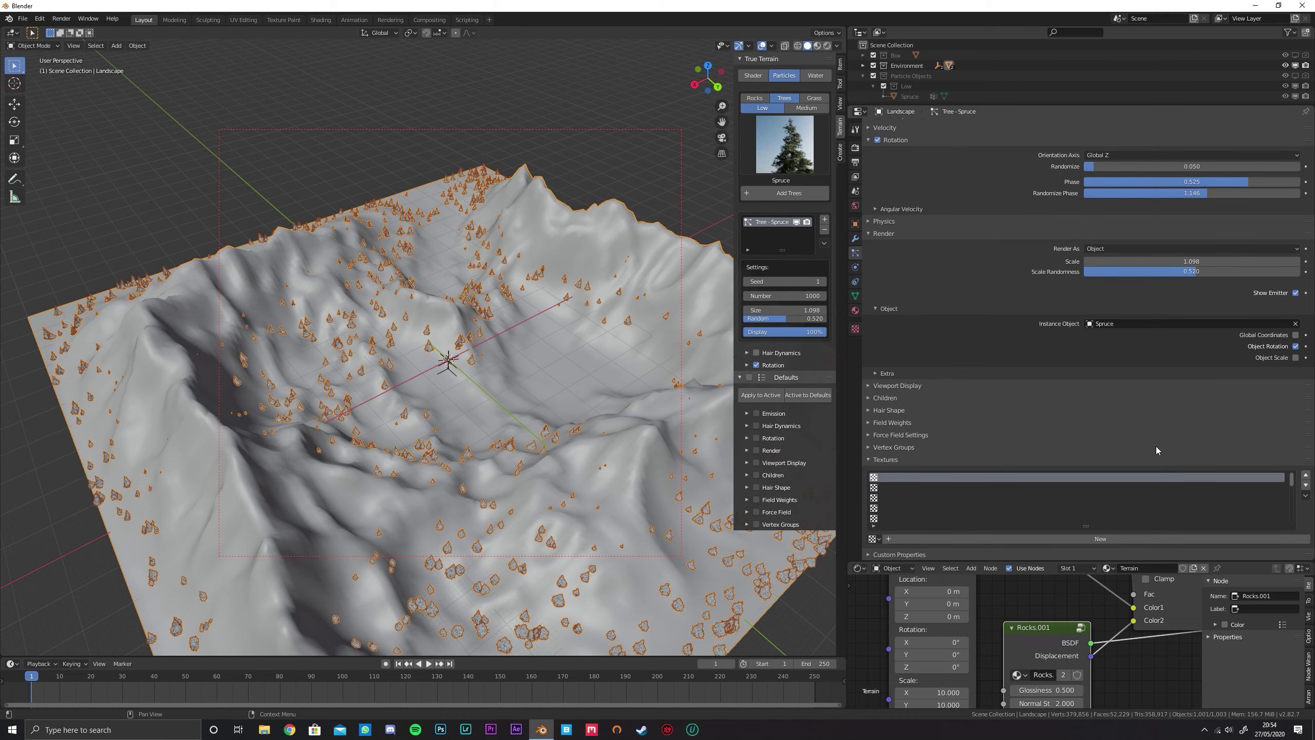
left_click(1092, 539)
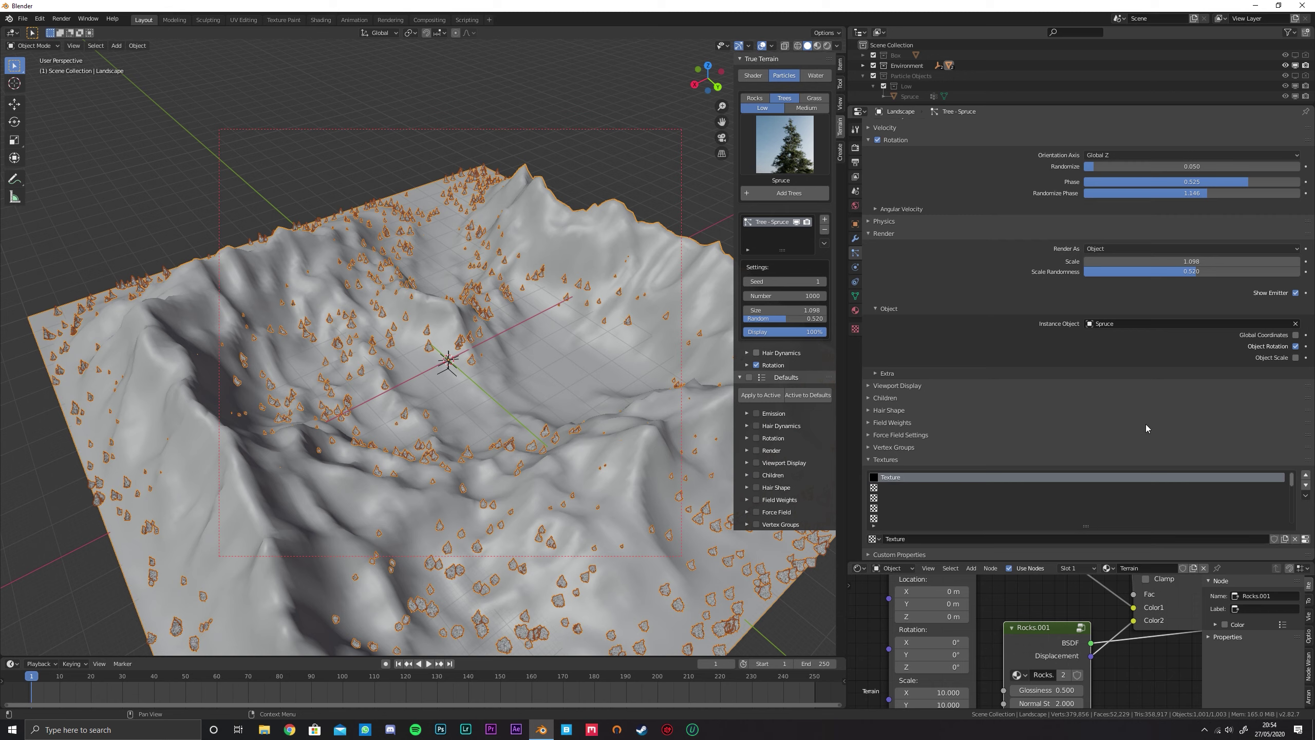
left_click(1306, 539)
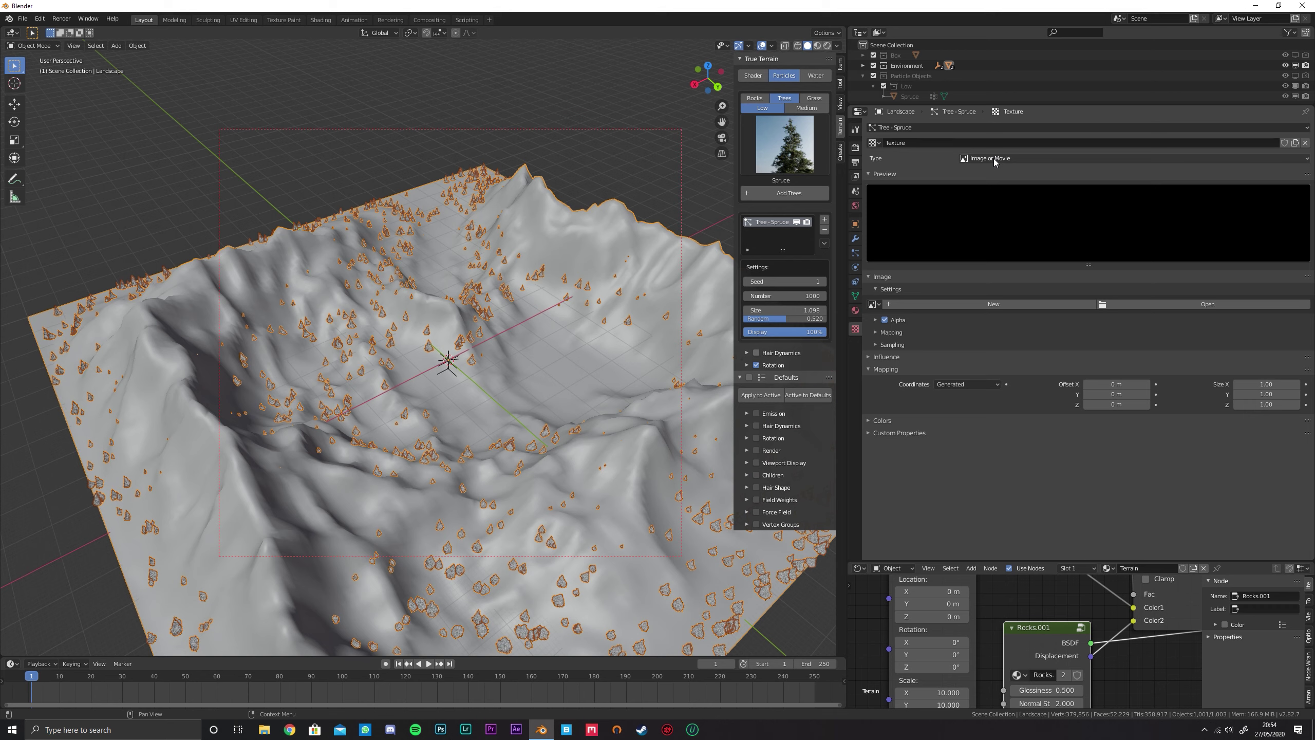
left_click(994, 159)
left_click(983, 193)
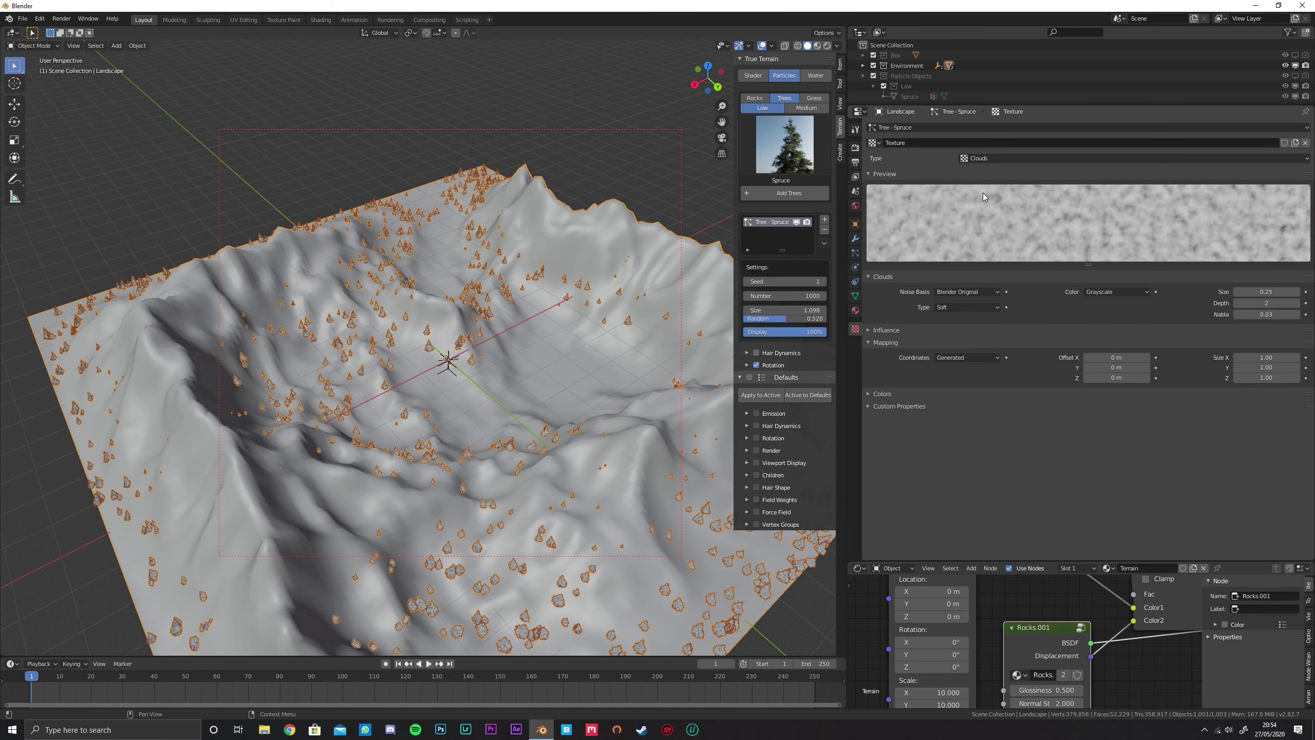
Give the clouds texture the Hard noise type, a size of 0.69 and a depth of 20
left_click(982, 309)
left_click(977, 330)
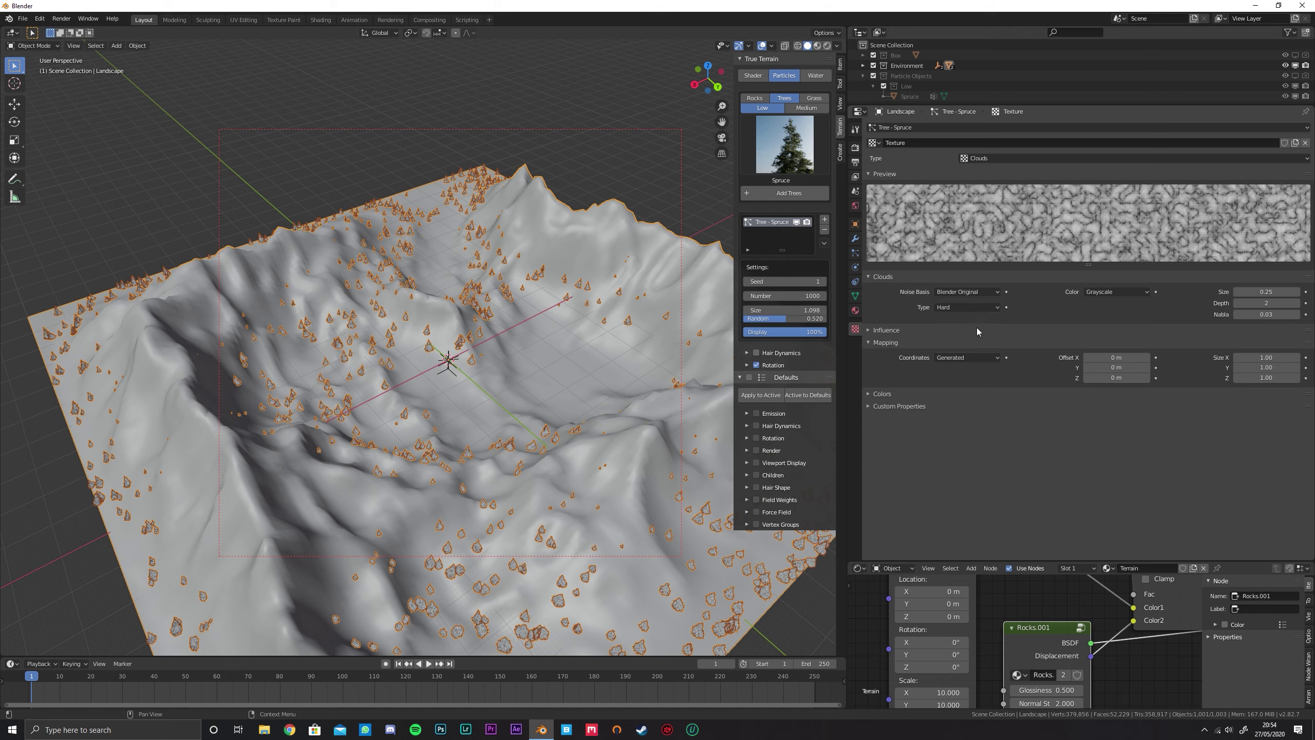
left_click_drag(1266, 292, 1292, 292)
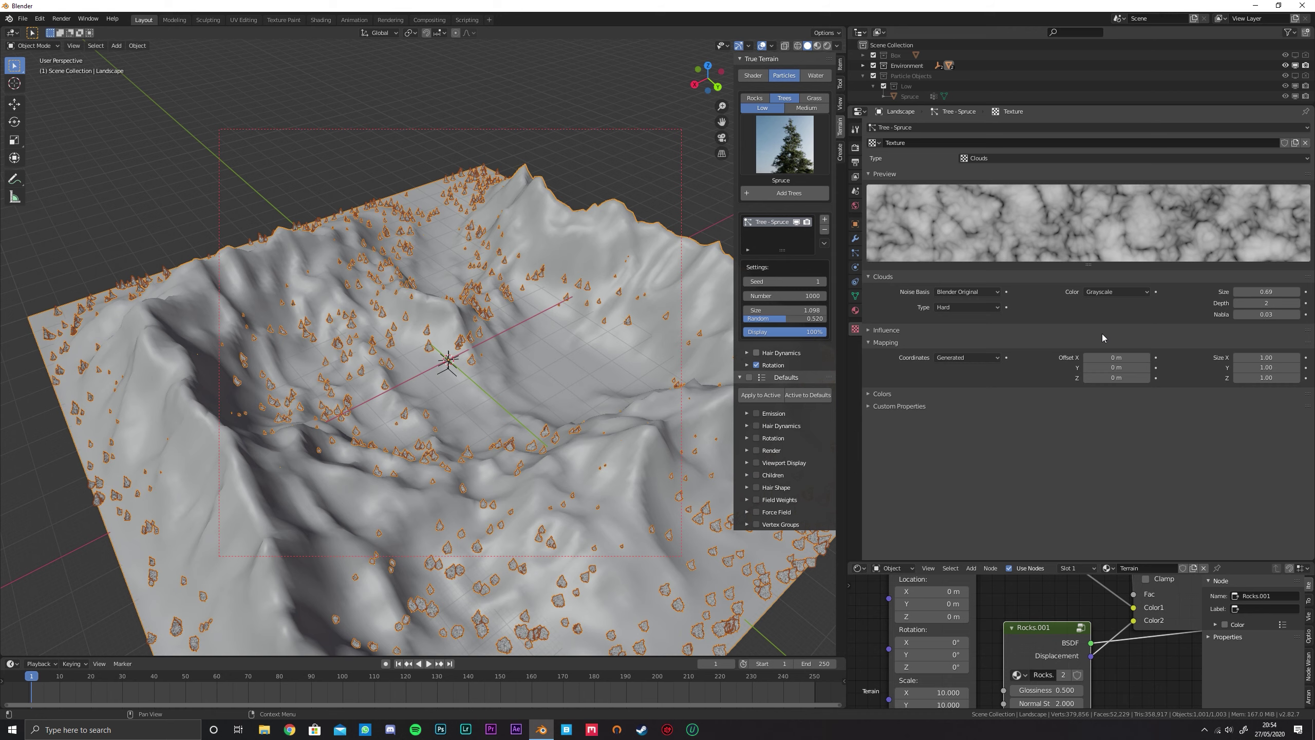
left_click_drag(1265, 303, 1294, 303)
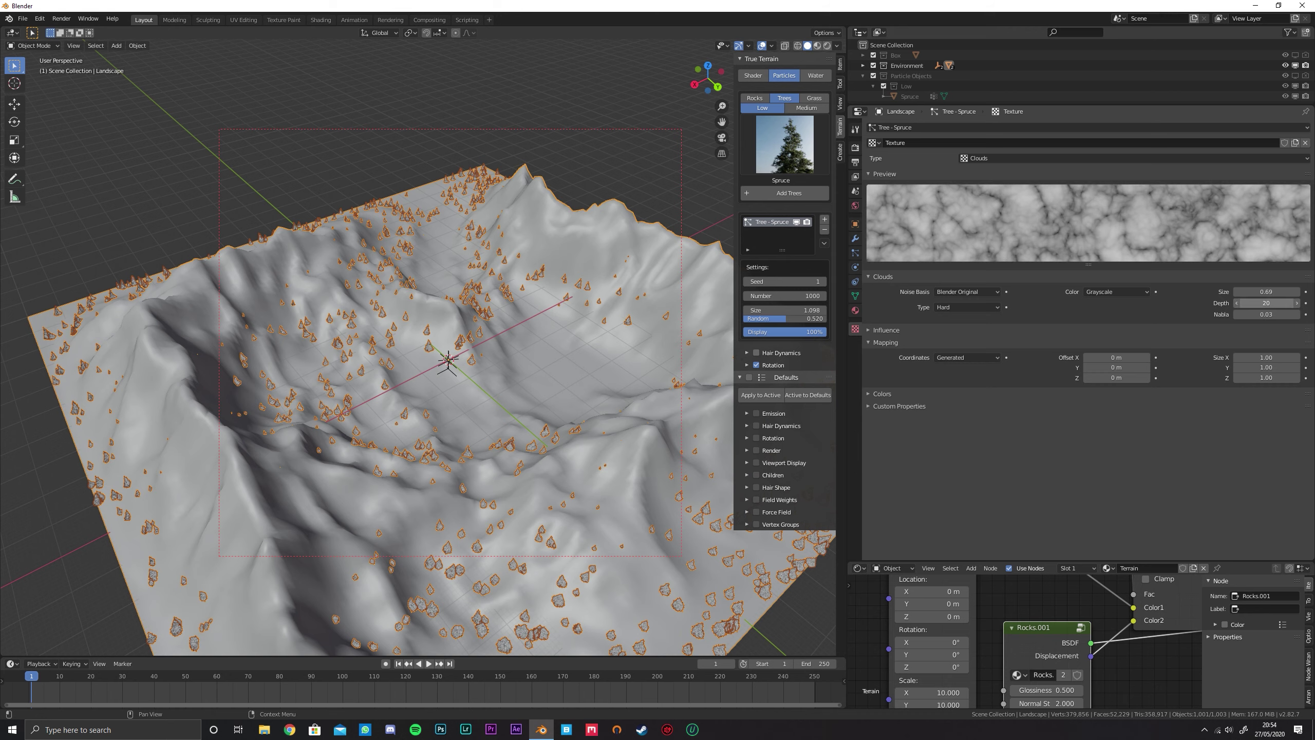
left_click_drag(1265, 314, 1278, 314)
Make the clouds texture influence particle density and hair length, with the hair length influence at 0.248
left_click(886, 330)
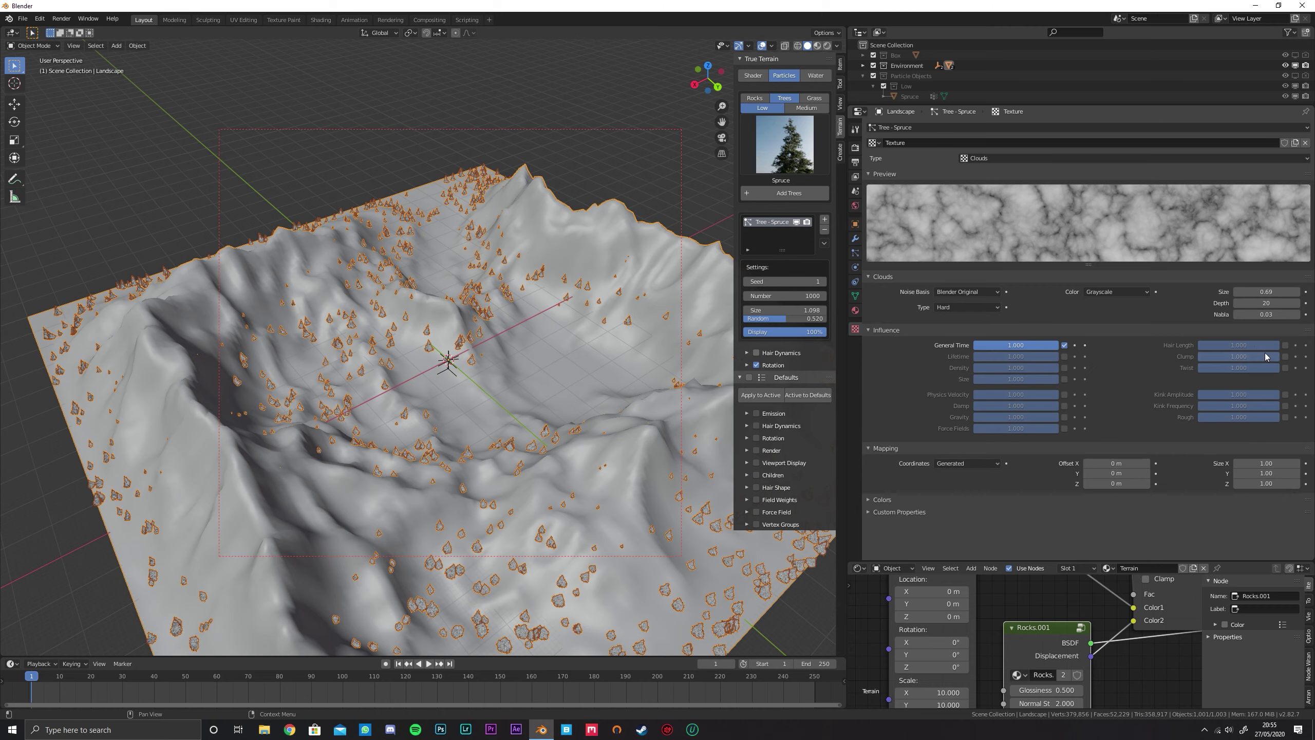
left_click(1065, 368)
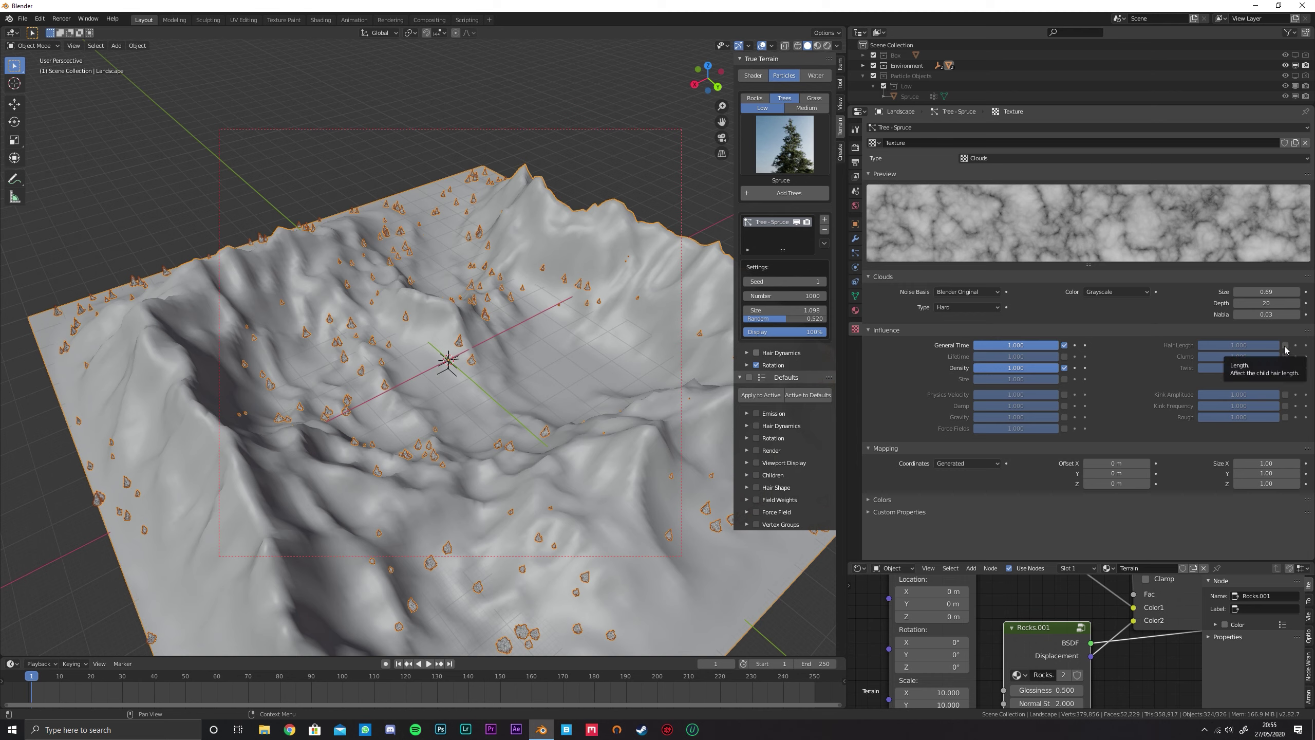
left_click(1285, 346)
left_click_drag(1251, 347, 1219, 348)
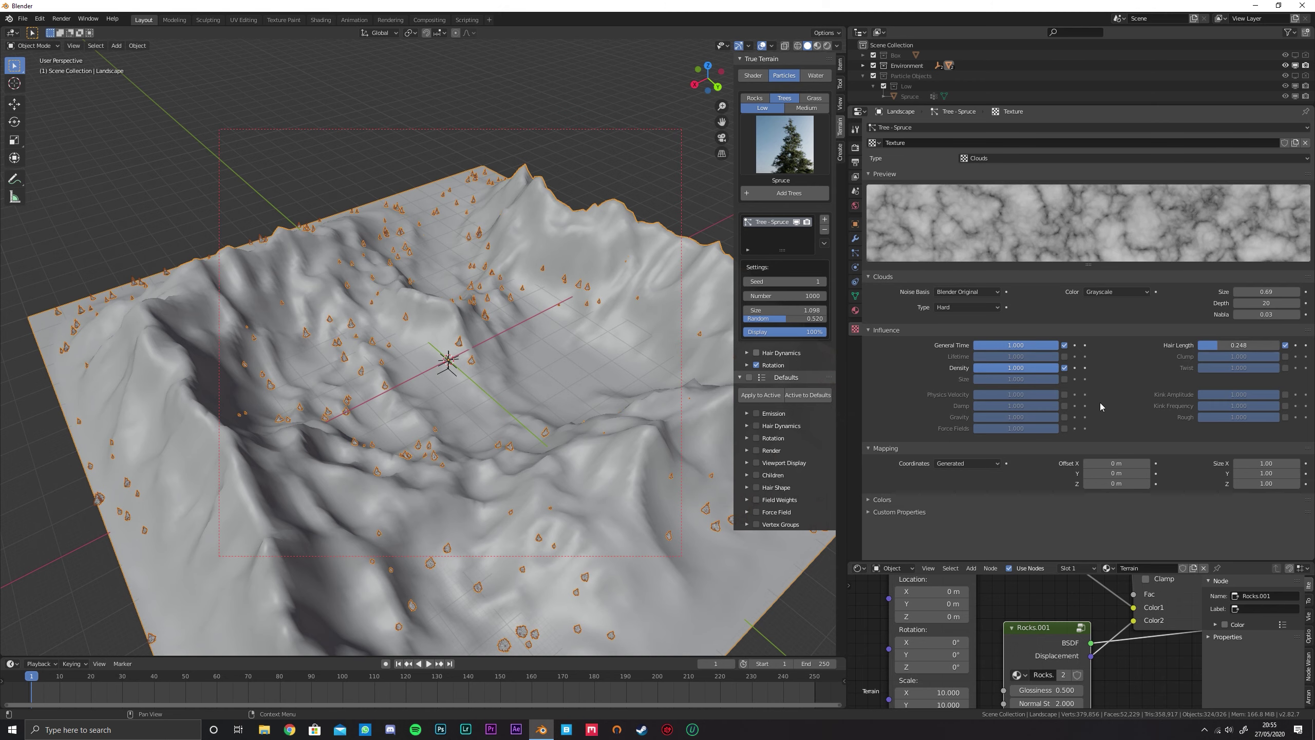
Set the clouds texture's brightness to 2.000 and contrast to 1.500, then refresh its density influence
left_click(878, 500)
scroll(1061, 505, "down", 1)
left_click(1242, 502)
type("1.0")
key("Return")
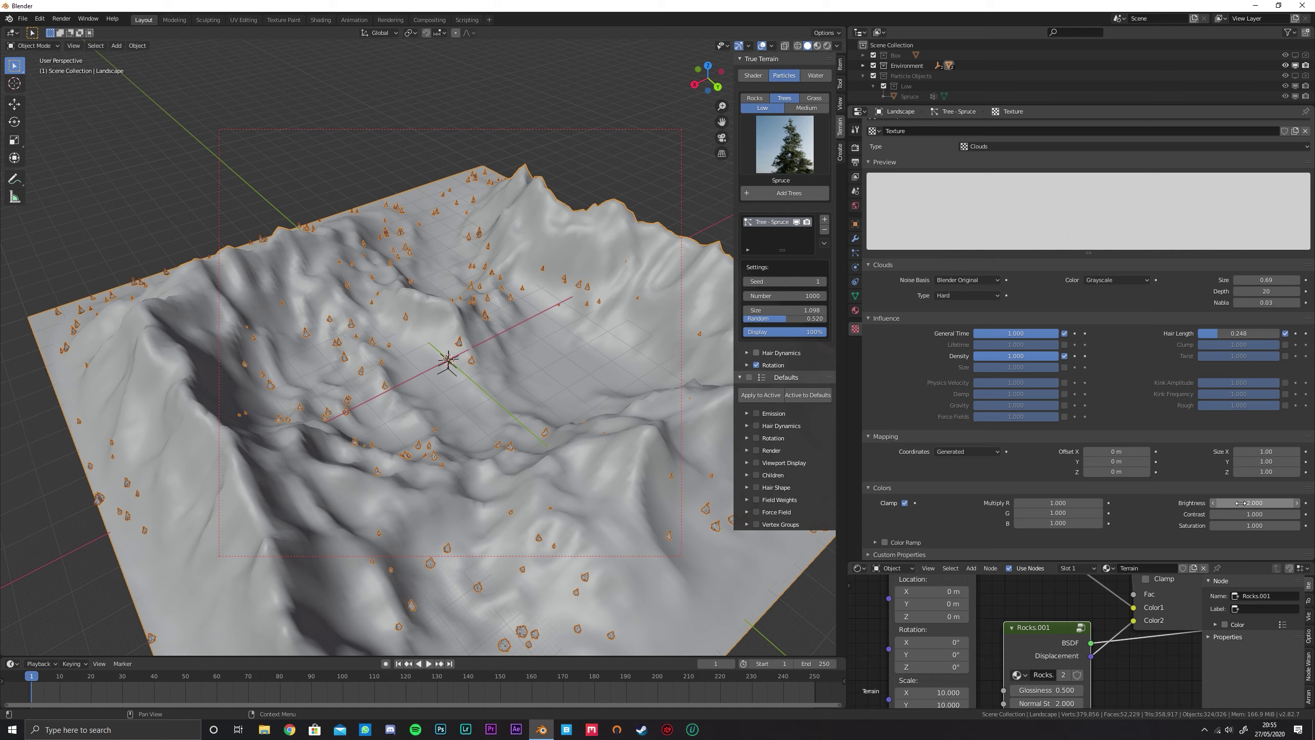
left_click(1241, 514)
type("1.5")
key("Return")
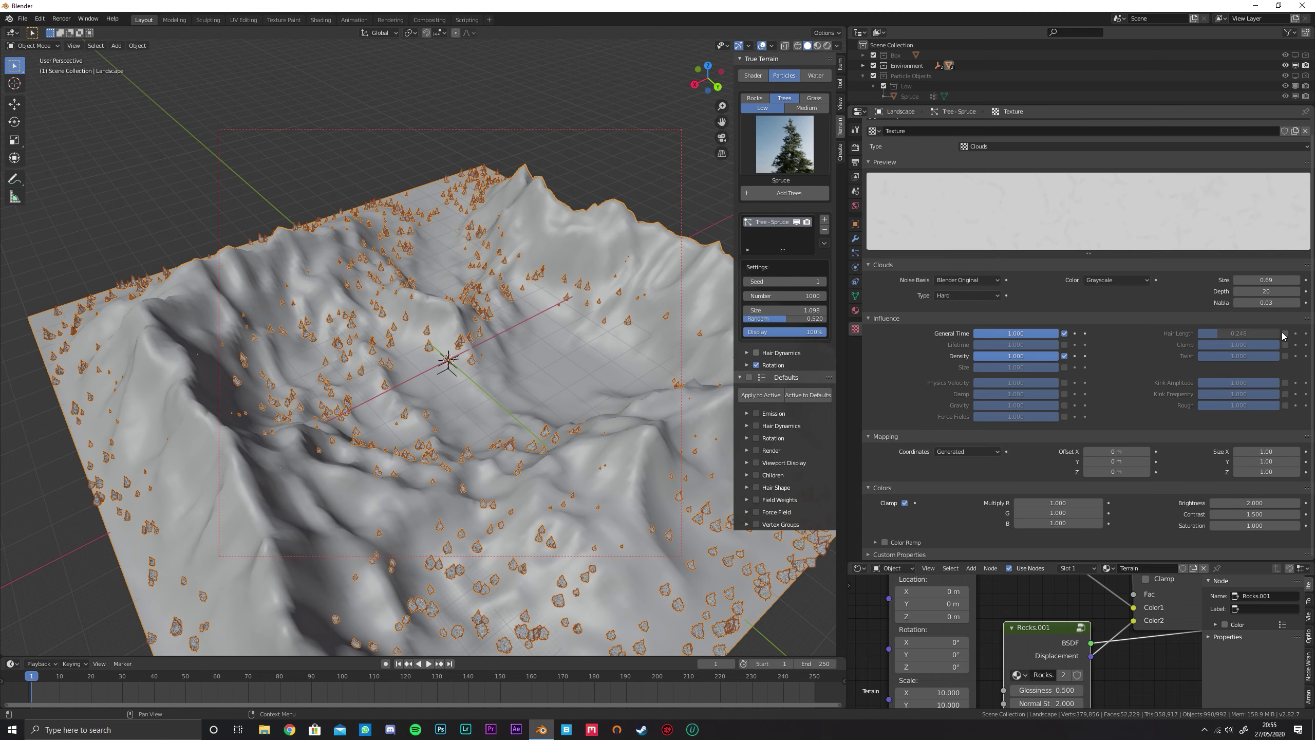
left_click(1064, 357)
left_click(1064, 357)
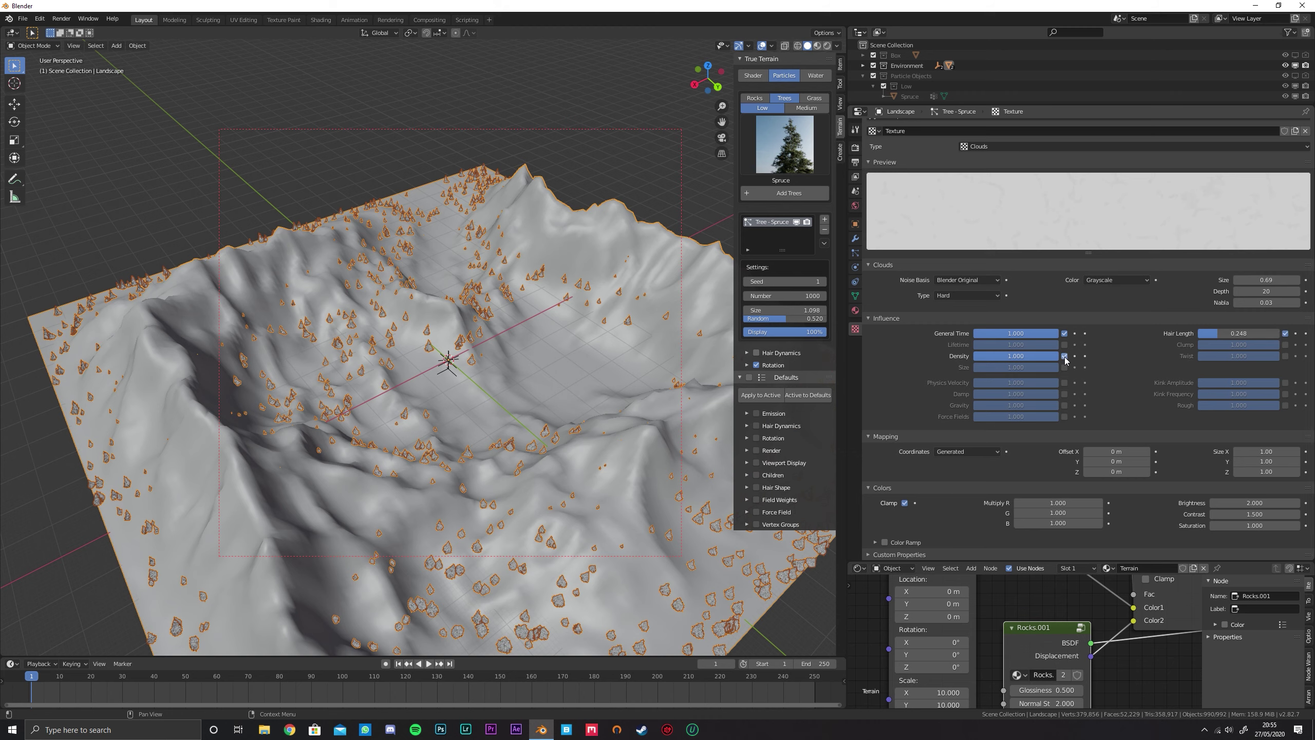
Lower the clouds texture's brightness to 1.250 and disable its general time influence, leaving density influence on
double_click(1264, 502)
type("1.25")
key("Return")
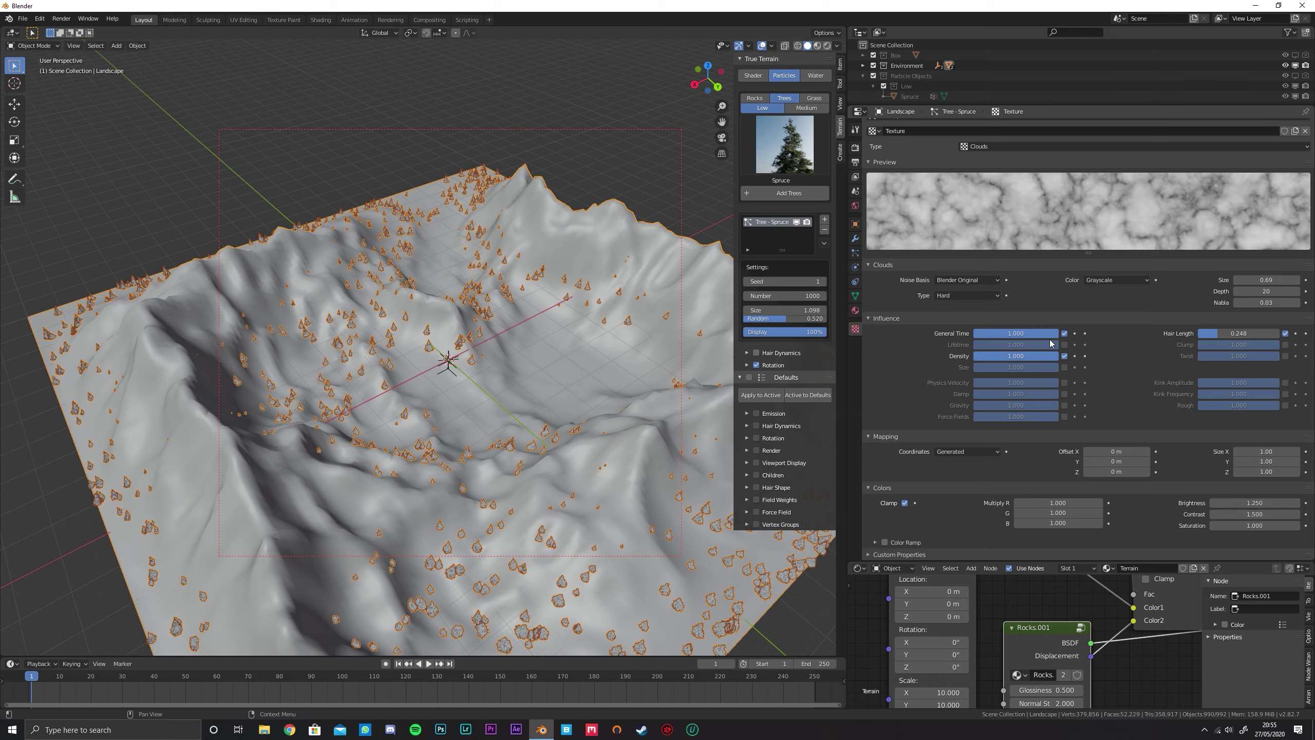
left_click(1064, 356)
left_click(1064, 357)
left_click(1064, 333)
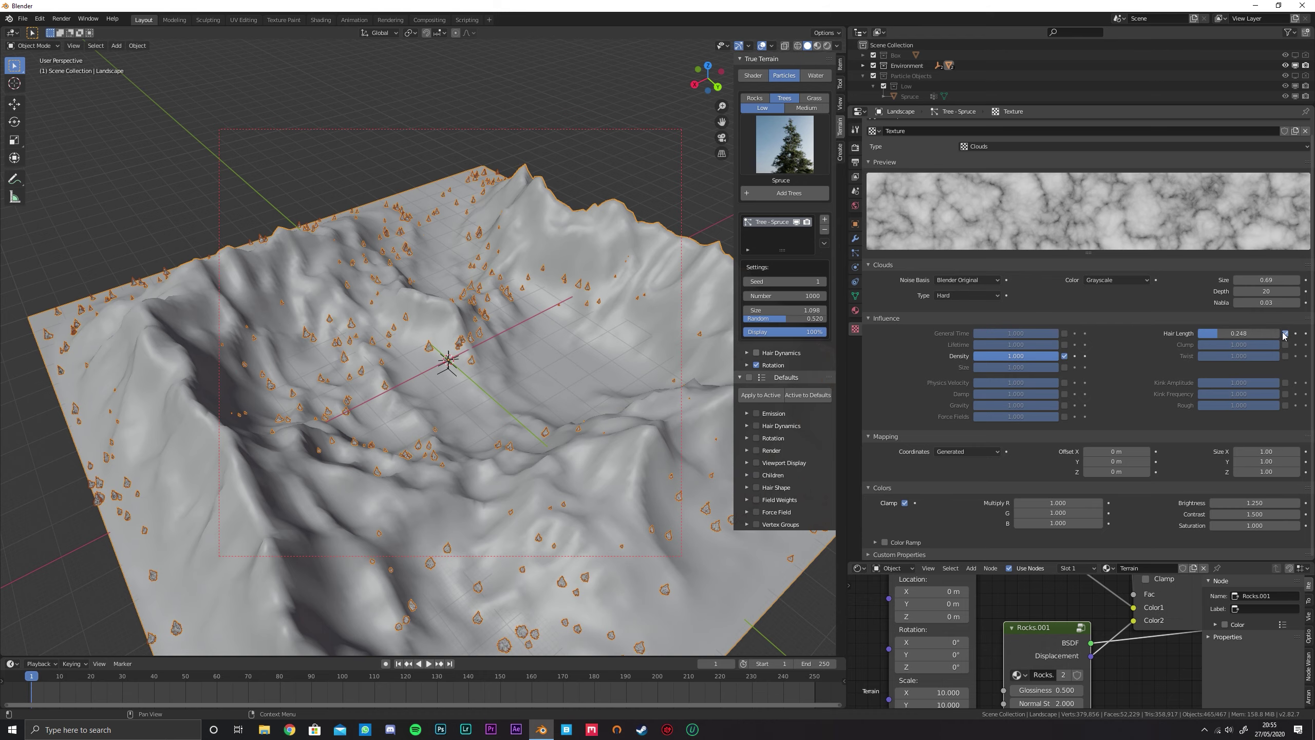
Reduce the spruce particles' viewport display to 2%
middle_click_drag(525, 358, 647, 321)
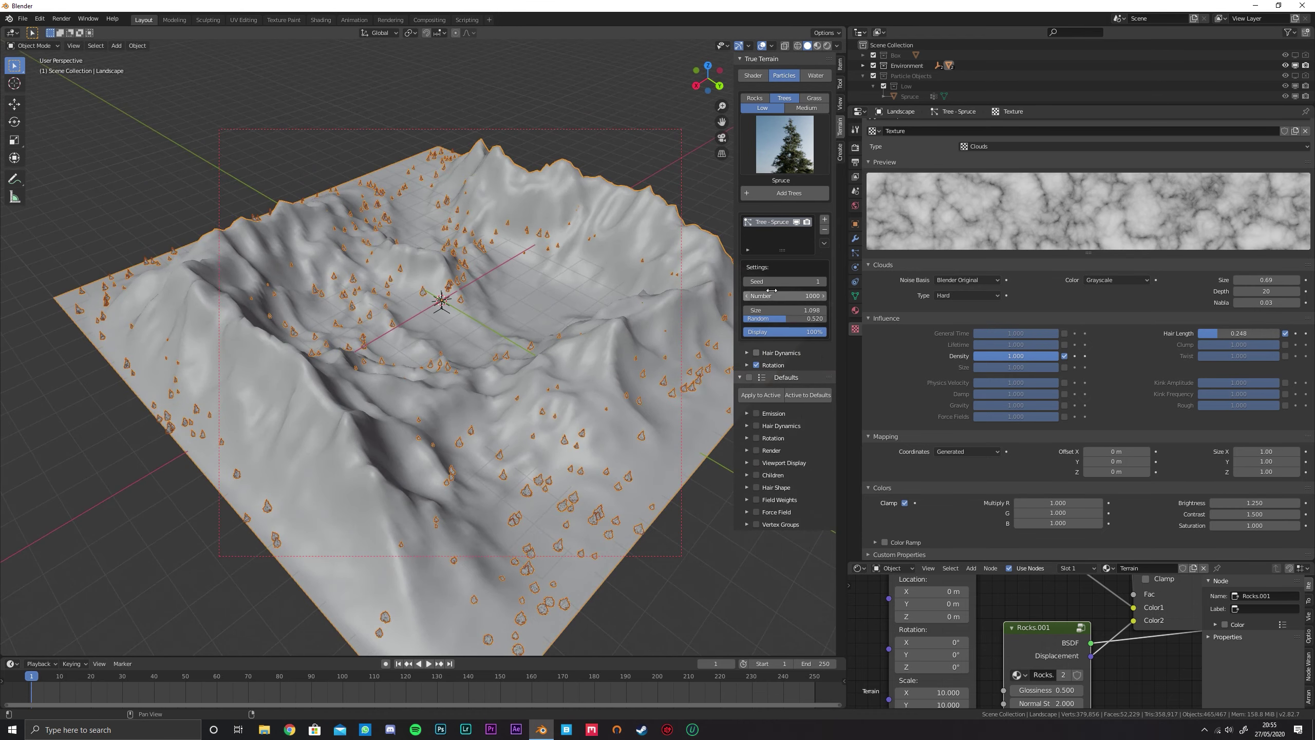
left_click(796, 334)
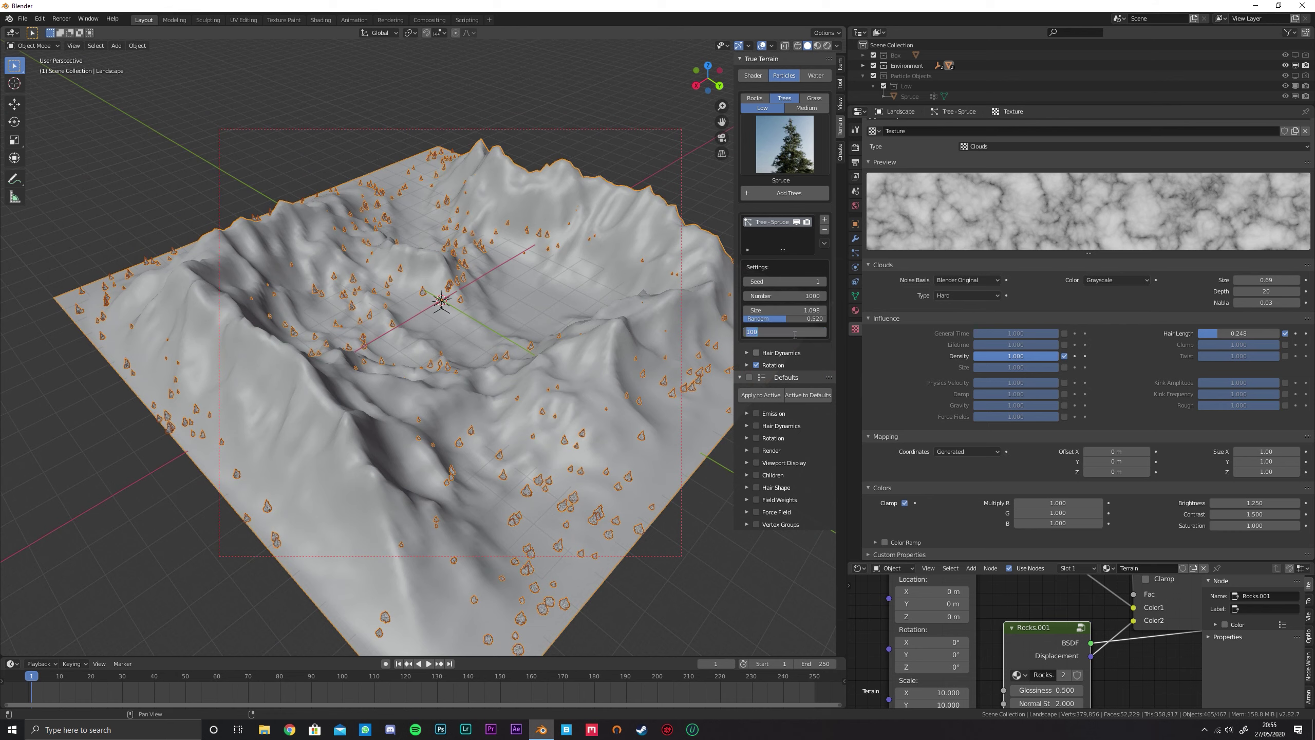
type("2")
key("Return")
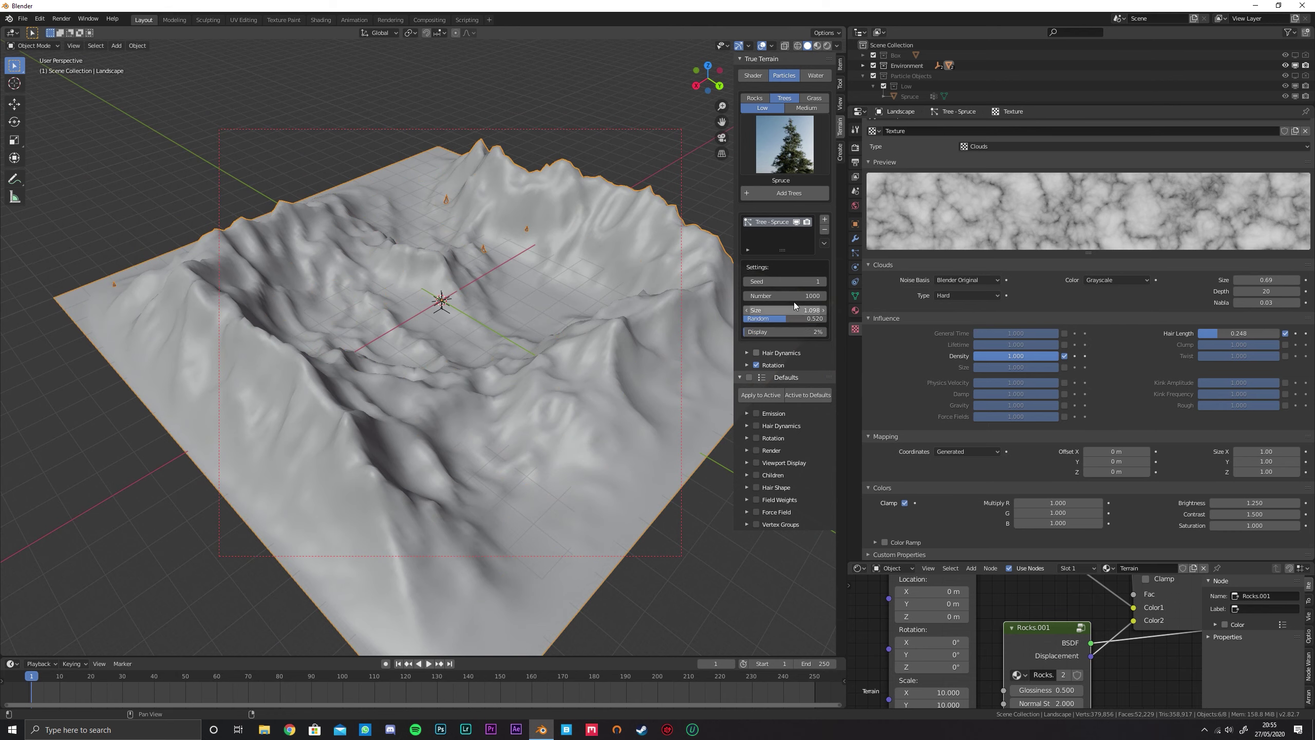
Set the spruce particle number to 5000 and hide the Tree - Spruce system in the viewport
left_click(788, 296)
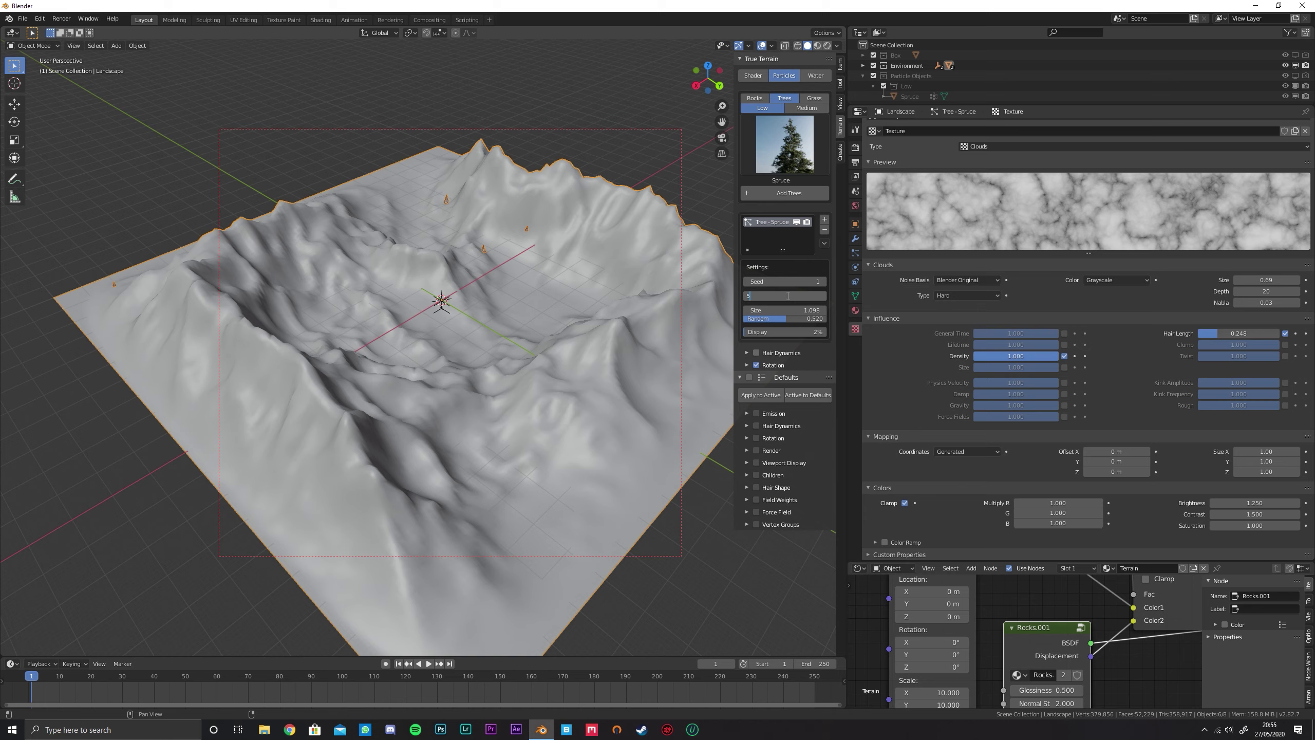
type("5000")
key("Return")
middle_click_drag(586, 339, 521, 314)
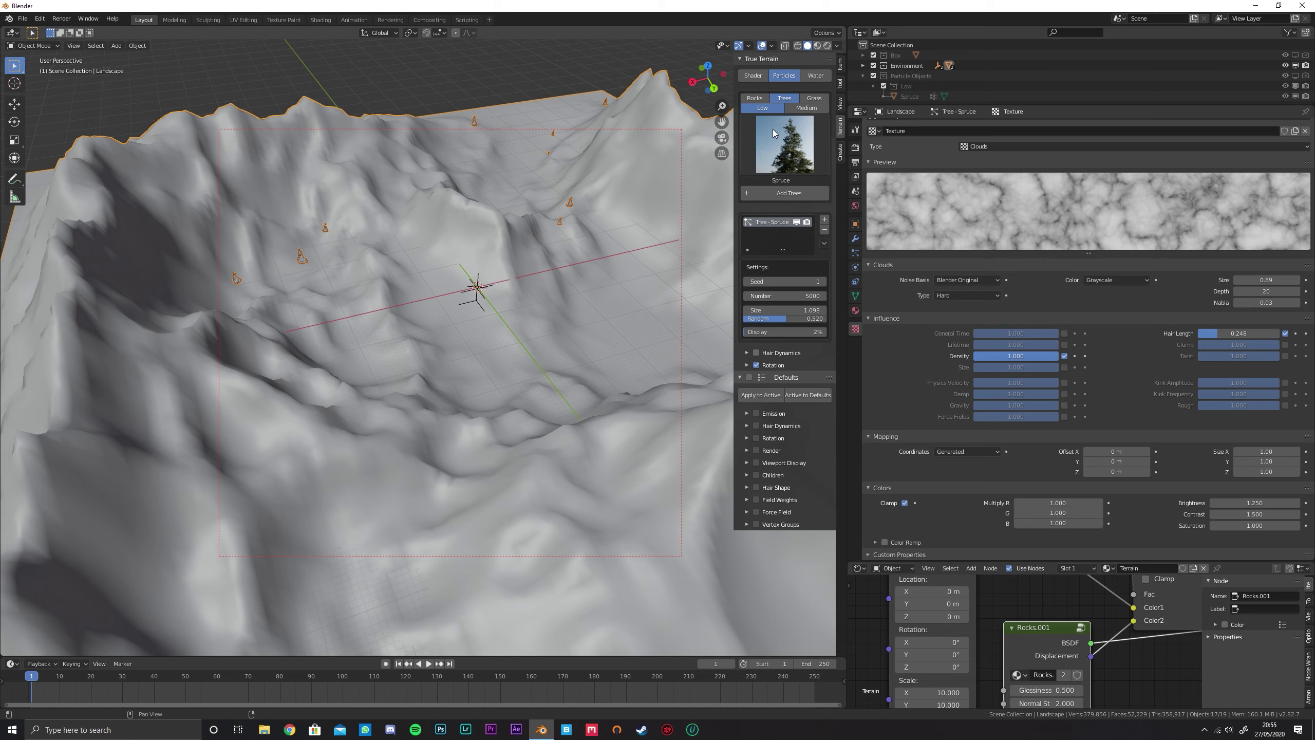
left_click(796, 221)
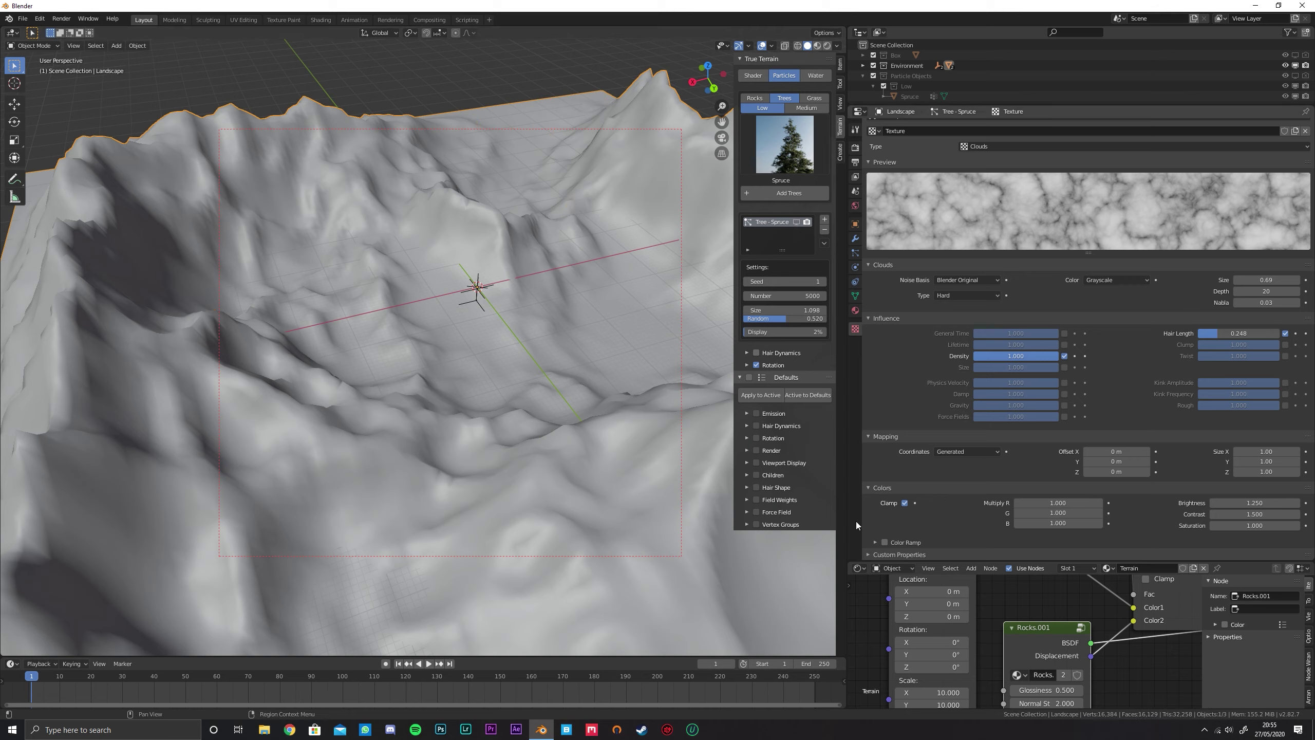
Copy the landscape's Trees vertex group and rename the copy Trees_2
left_click(855, 296)
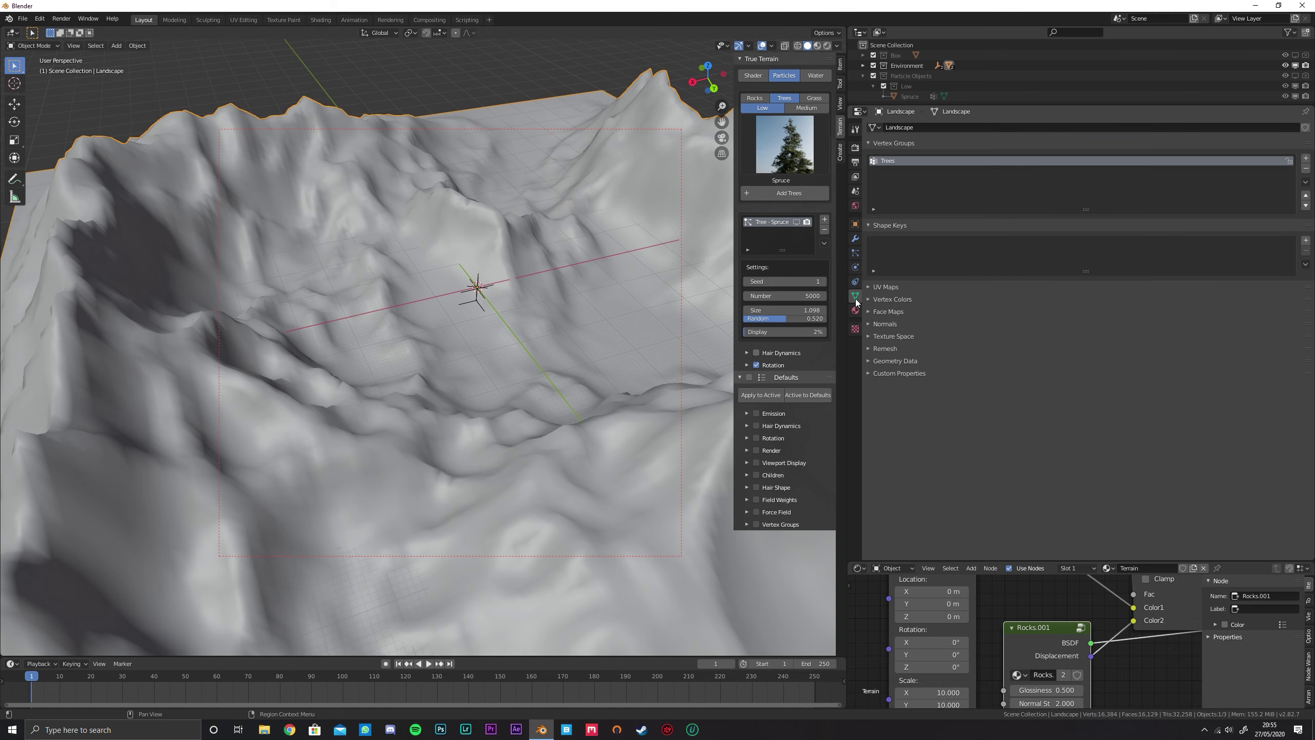
left_click(1305, 182)
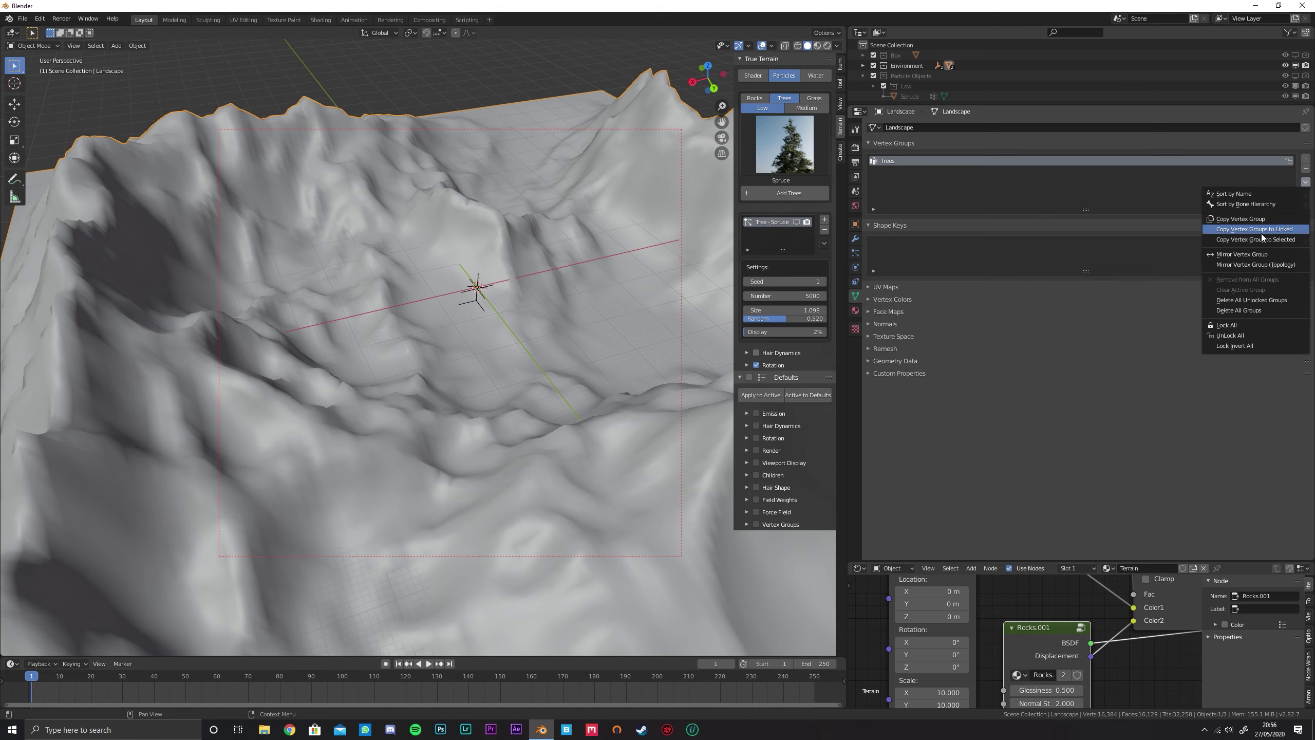
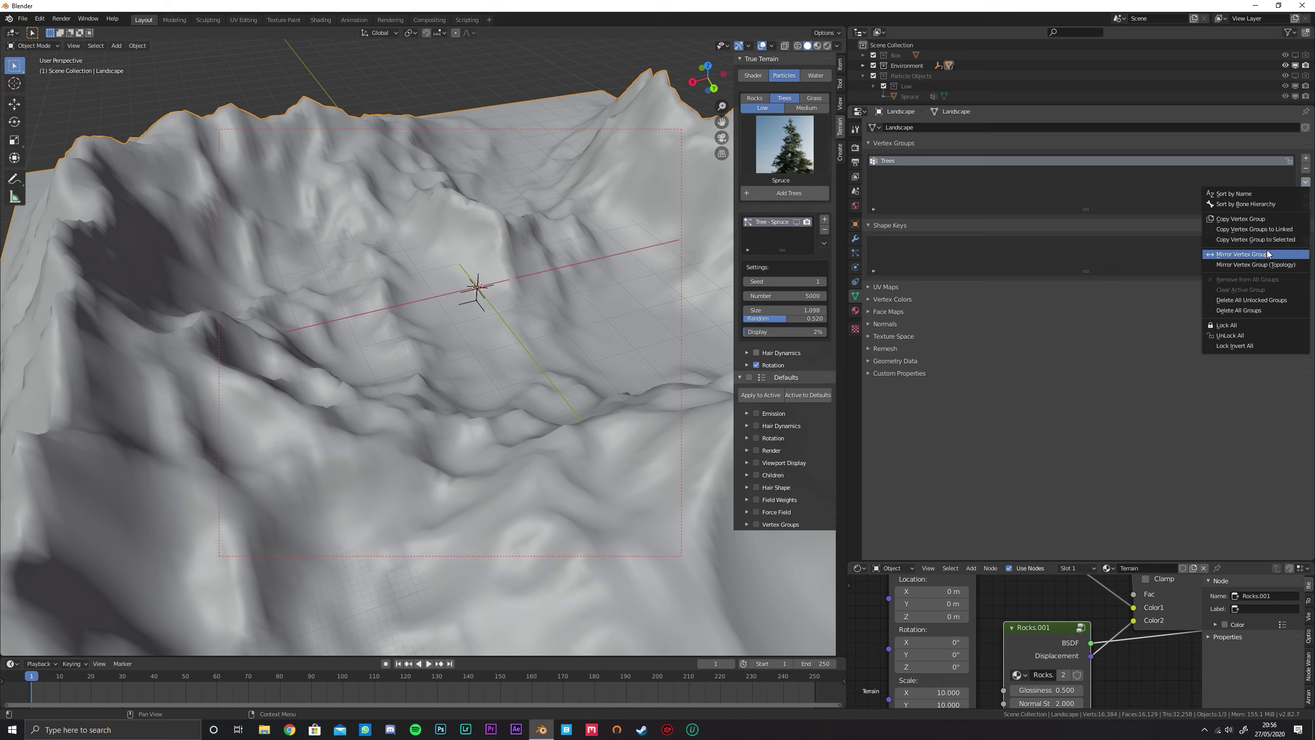
left_click(1273, 218)
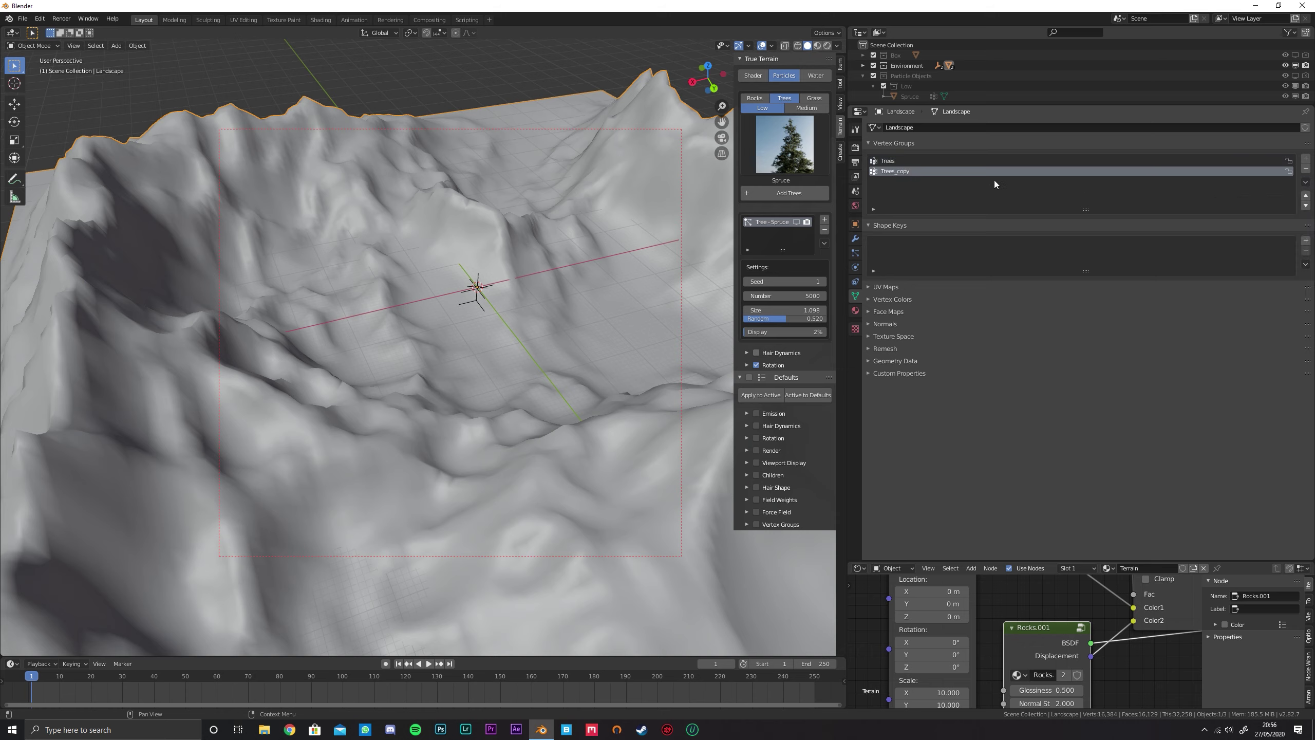
double_click(908, 174)
type("_2")
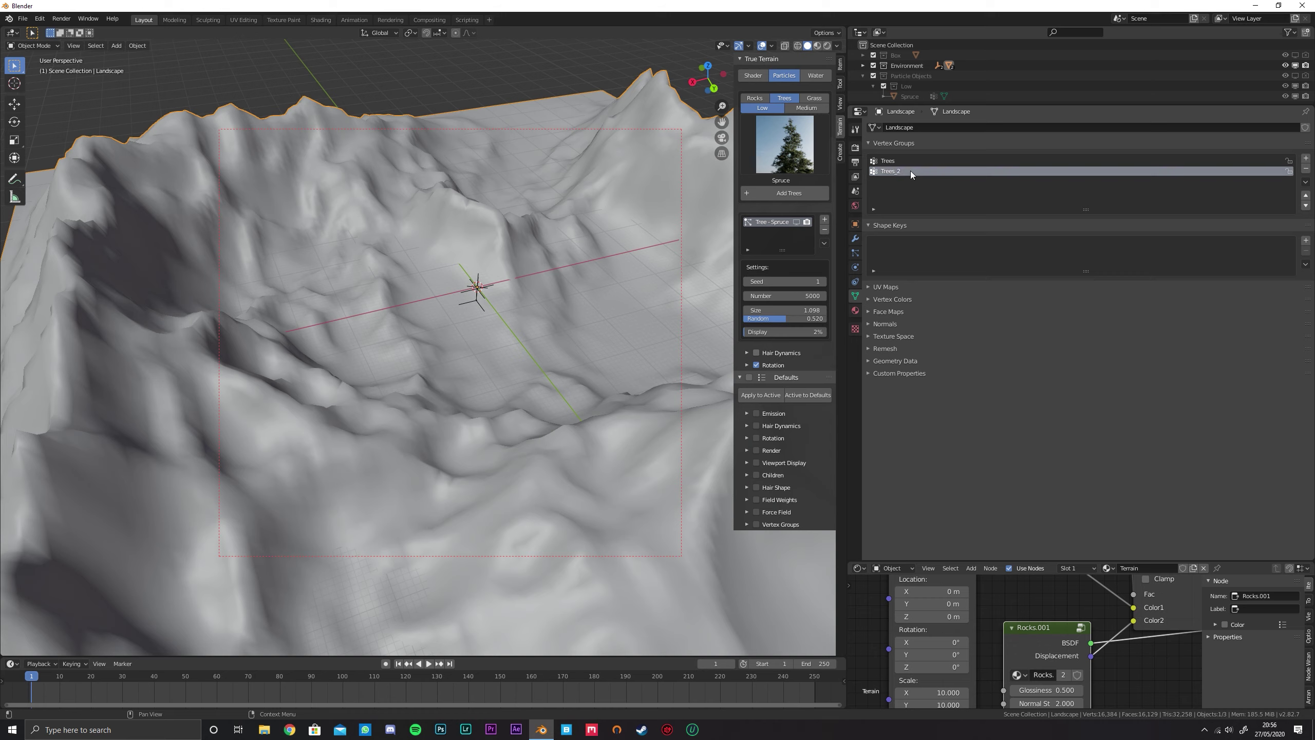
key("Return")
Switch the landscape to Weight Paint mode and activate the Draw tool with the Subtract brush, showing its brush settings
left_click(34, 47)
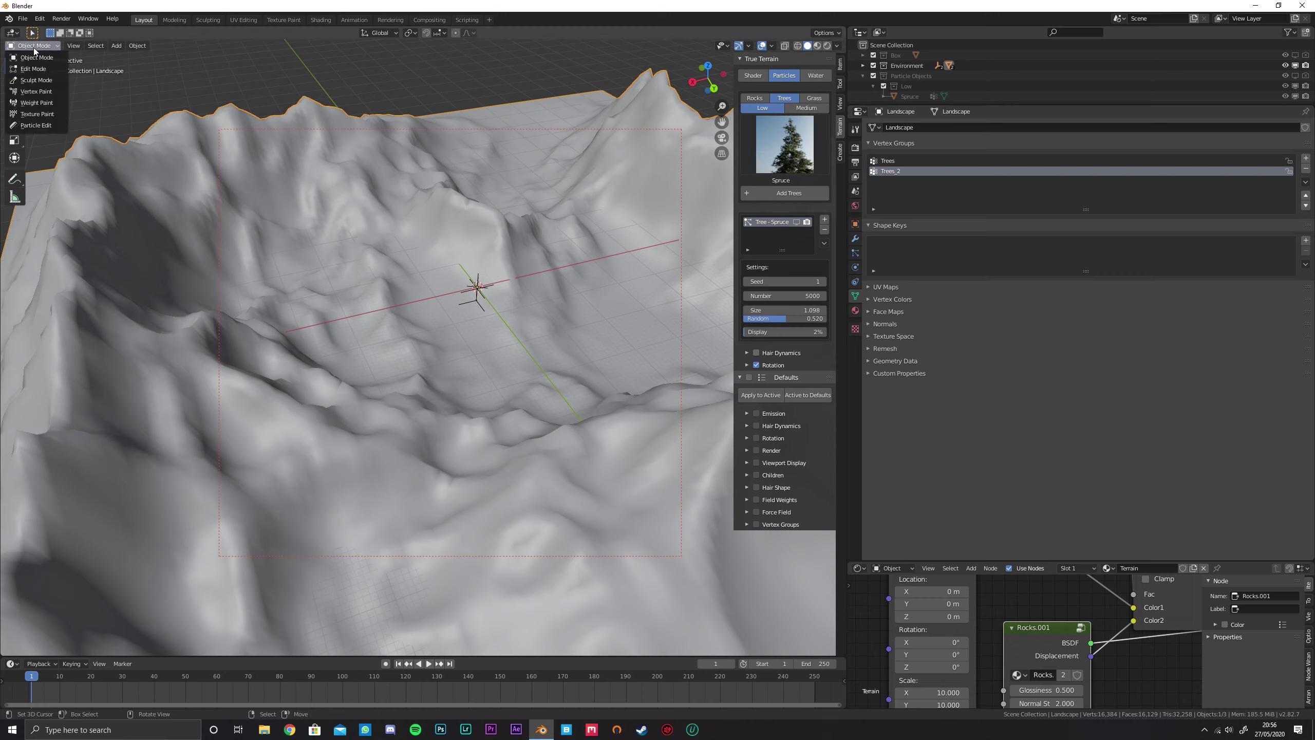
left_click(51, 104)
scroll(386, 250, "down", 8)
mouse_move(434, 253)
middle_mouse_down()
mouse_move(417, 290)
mouse_move(456, 280)
middle_mouse_up()
scroll(456, 280, "up", 2)
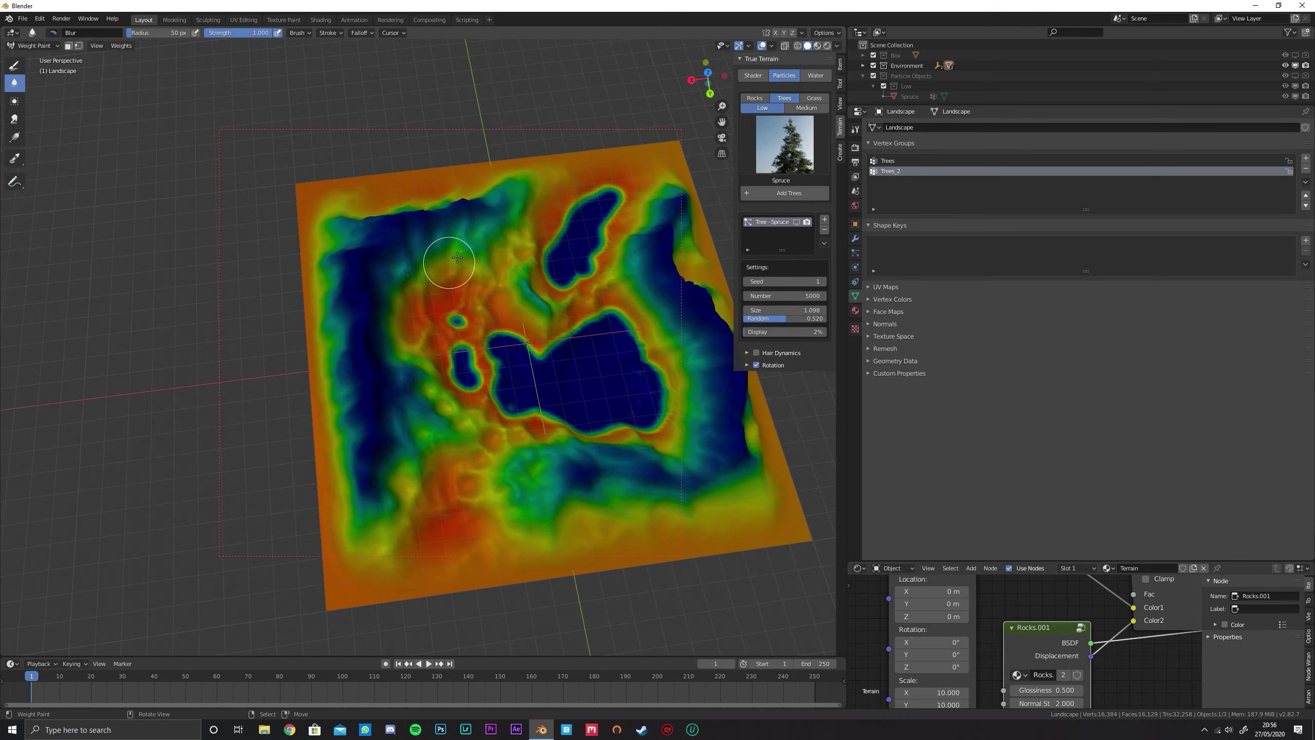
left_click(16, 70)
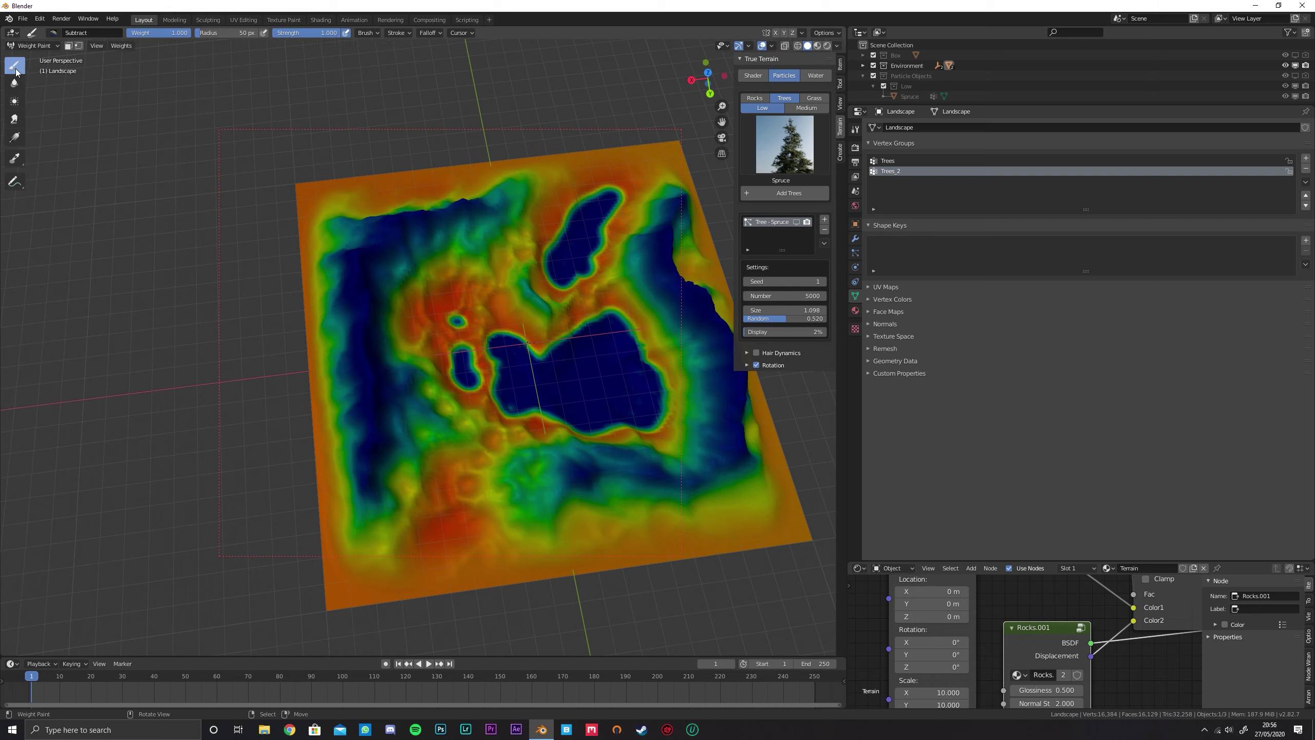
left_click(840, 65)
left_click(840, 84)
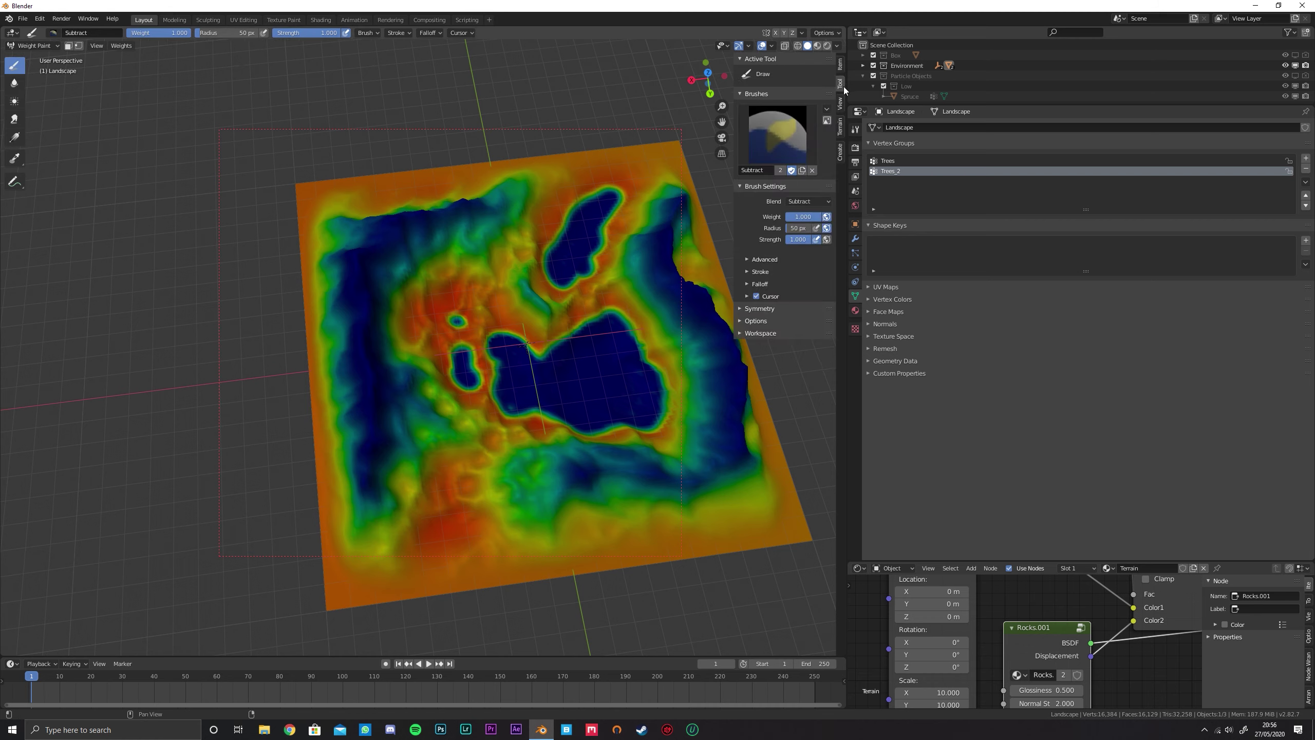
Erase the Trees_2 weights along the terrain's outer borders and mountain edges, mostly working from the top view
mouse_move(600, 162)
left_mouse_down()
mouse_move(547, 181)
mouse_move(551, 138)
mouse_move(484, 167)
mouse_move(447, 211)
left_mouse_up()
scroll(446, 211, "down", 2)
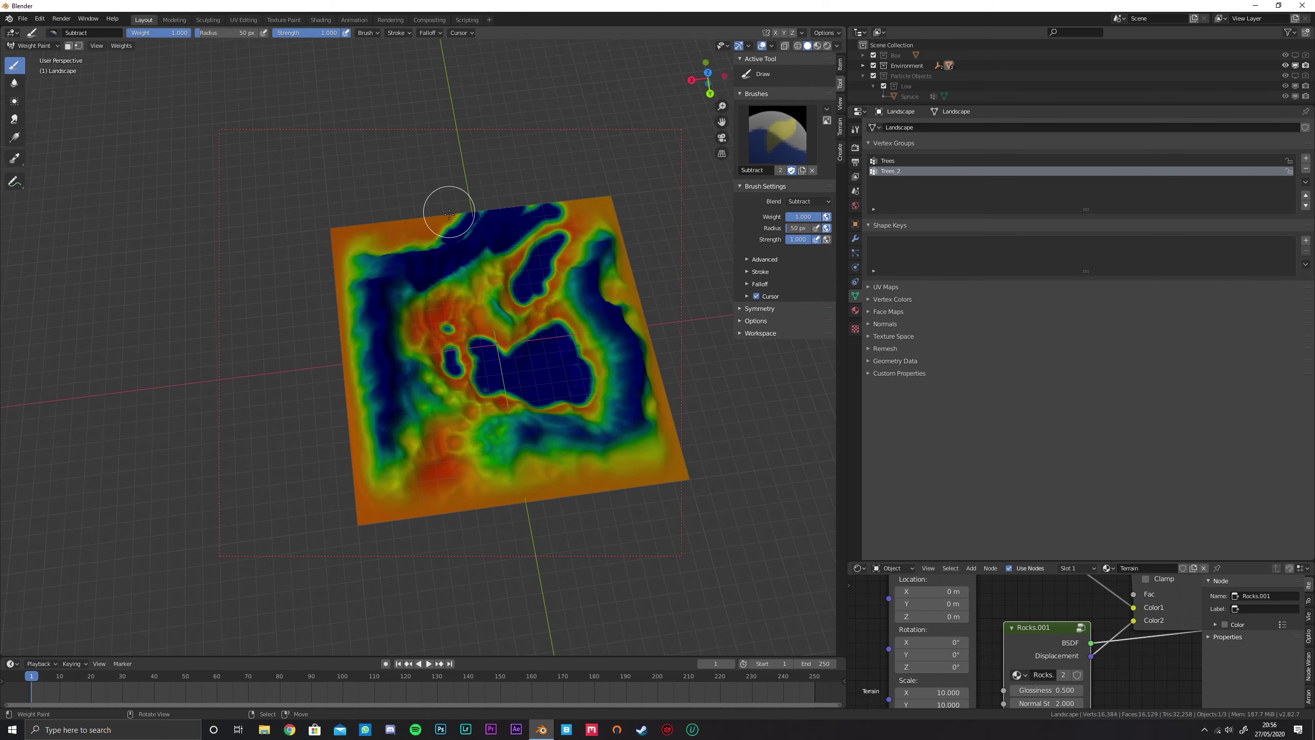
key("KP_7")
middle_click_drag(466, 201, 502, 251, "shift")
mouse_move(550, 277)
left_mouse_down()
mouse_move(446, 331)
mouse_move(543, 347)
mouse_move(592, 266)
mouse_move(575, 228)
mouse_move(596, 143)
mouse_move(587, 106)
mouse_move(565, 86)
mouse_move(610, 62)
left_mouse_up()
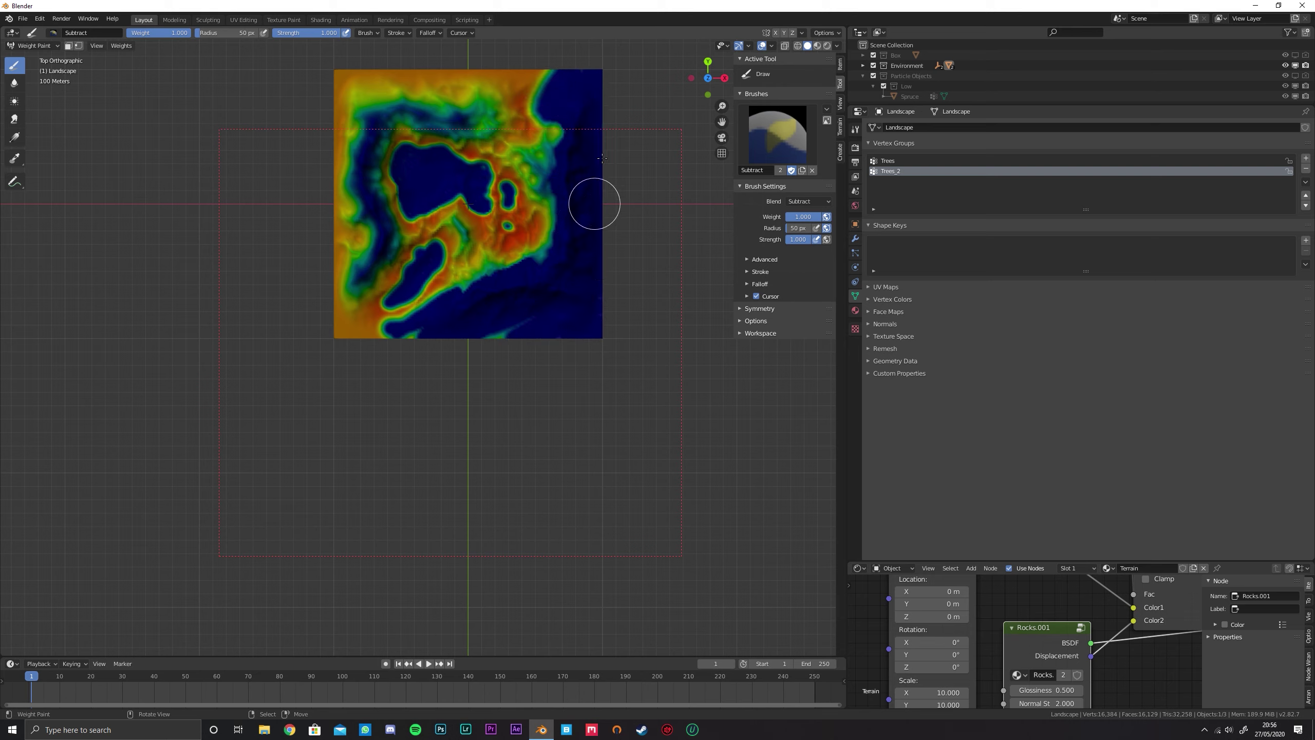
mouse_move(352, 344)
left_mouse_down()
mouse_move(396, 323)
mouse_move(329, 306)
mouse_move(357, 228)
mouse_move(326, 201)
mouse_move(367, 117)
mouse_move(360, 85)
mouse_move(340, 88)
mouse_move(435, 69)
mouse_move(434, 101)
mouse_move(484, 64)
mouse_move(540, 105)
left_mouse_up()
Subtract more weight across the inner terrain to break the Trees_2 area into small separate patches
scroll(558, 148, "up", 4)
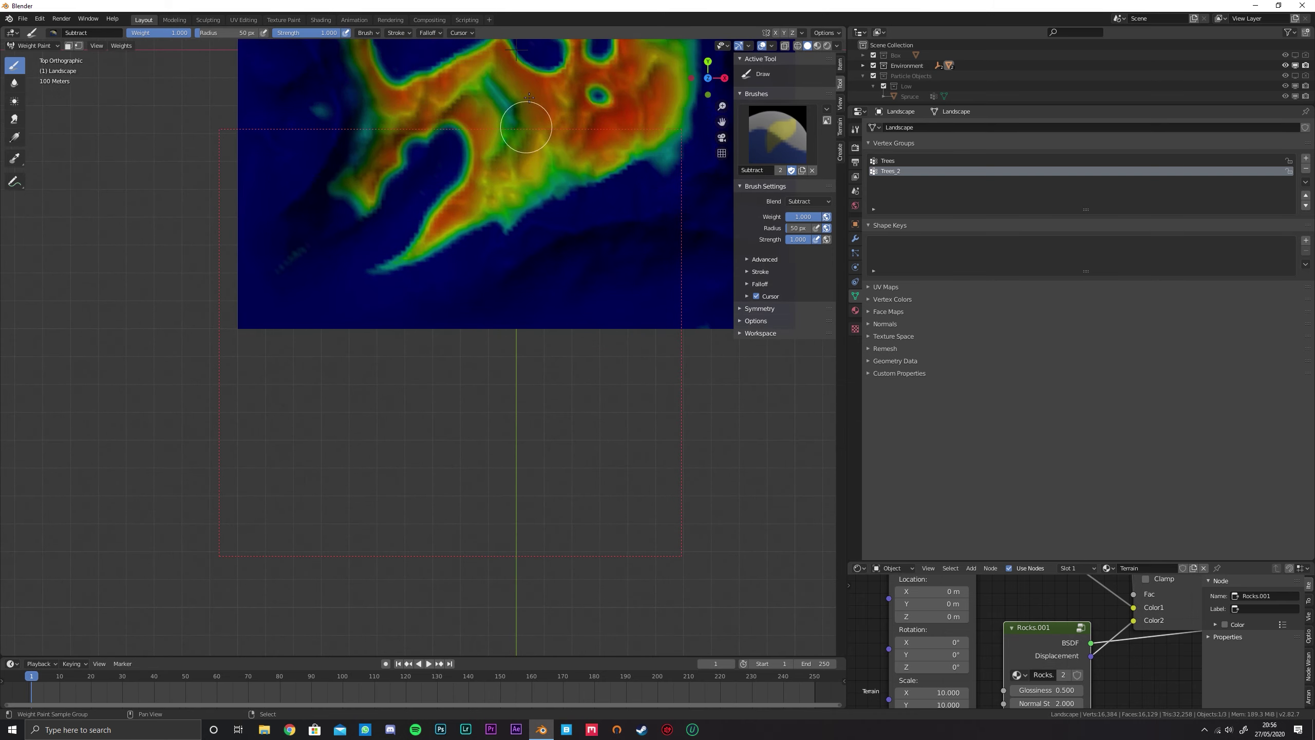
middle_click_drag(521, 81, 472, 257, "shift")
mouse_move(387, 218)
left_mouse_down()
mouse_move(395, 364)
mouse_move(293, 243)
mouse_move(382, 250)
mouse_move(472, 299)
mouse_move(505, 382)
mouse_move(505, 211)
mouse_move(517, 331)
mouse_move(570, 285)
mouse_move(484, 295)
mouse_move(608, 152)
mouse_move(520, 211)
mouse_move(580, 78)
mouse_move(517, 137)
mouse_move(484, 79)
left_mouse_up()
middle_click_drag(498, 91, 551, 208, "shift")
mouse_move(554, 193)
left_mouse_down()
mouse_move(408, 194)
mouse_move(402, 282)
mouse_move(331, 200)
left_mouse_up()
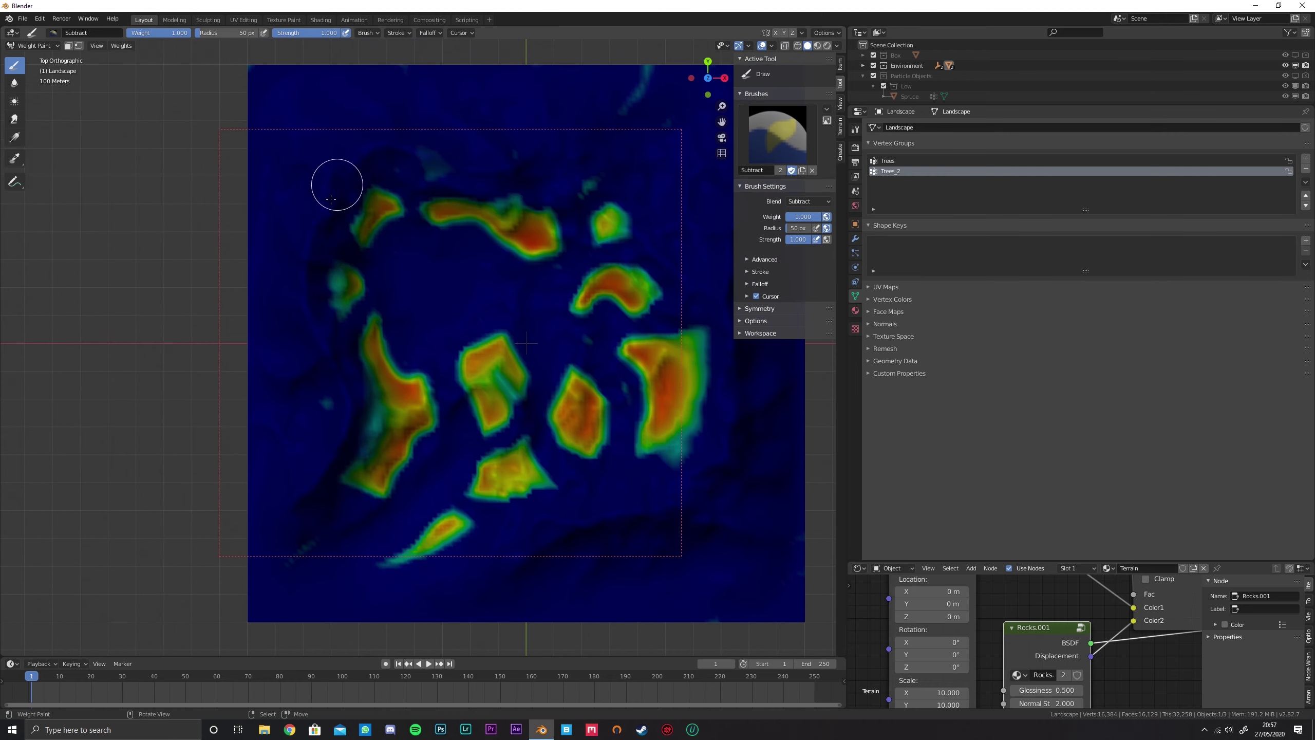
left_click_drag(415, 582, 419, 587)
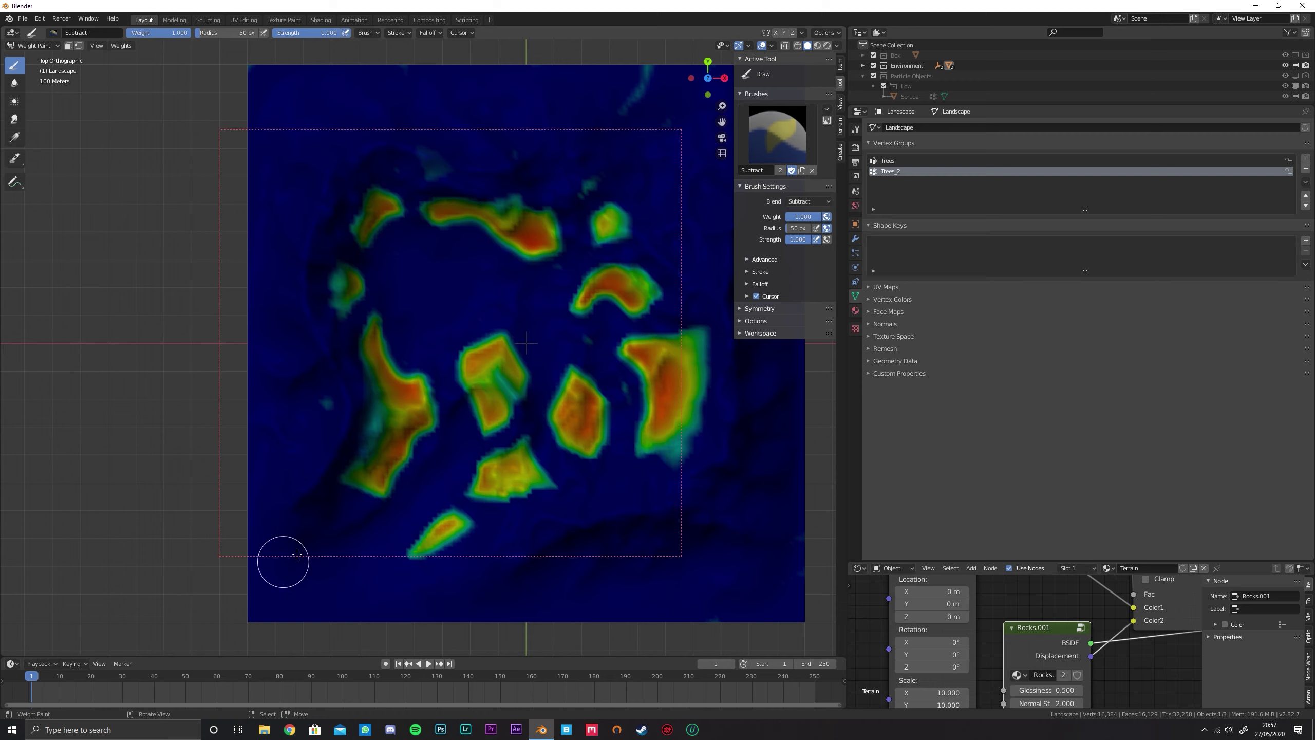
middle_click_drag(576, 186, 510, 259, "shift")
scroll(570, 233, "down", 1)
middle_click_drag(543, 311, 562, 249, "shift")
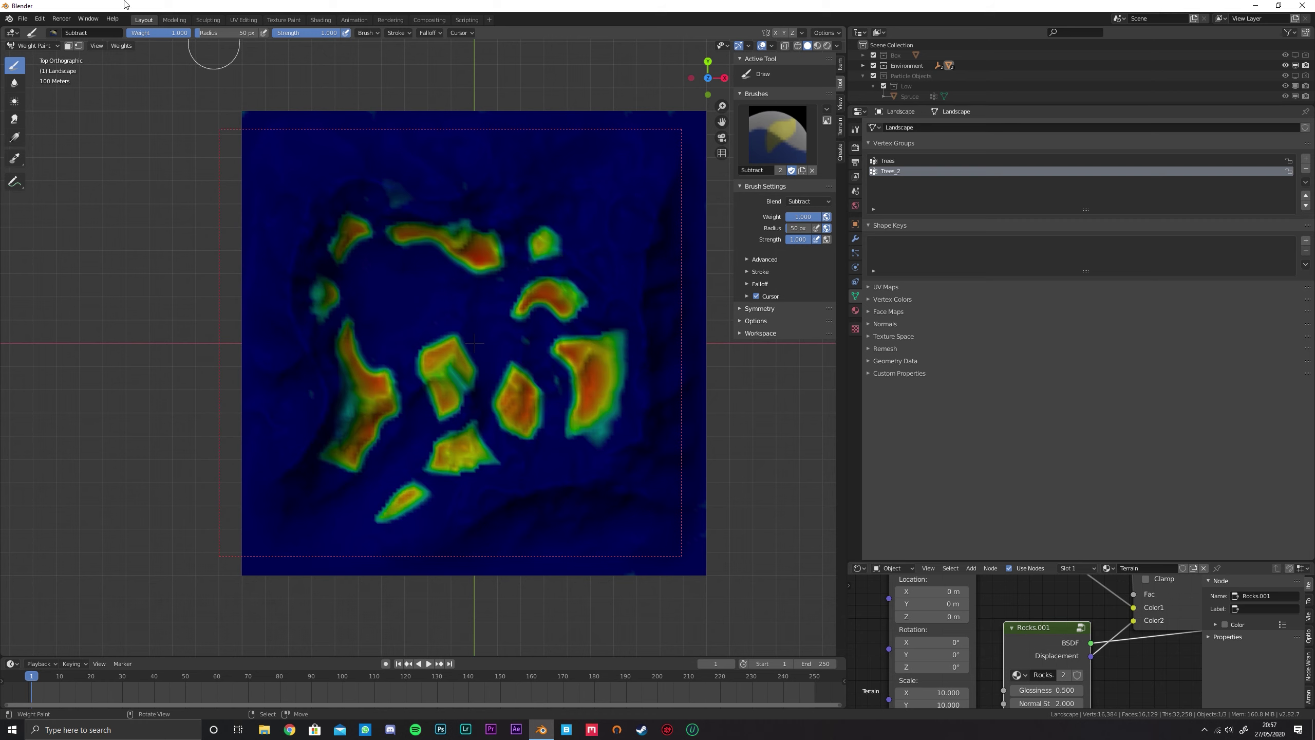
Apply Levels to the Trees_2 weights with a gain of 1.150
left_click(121, 46)
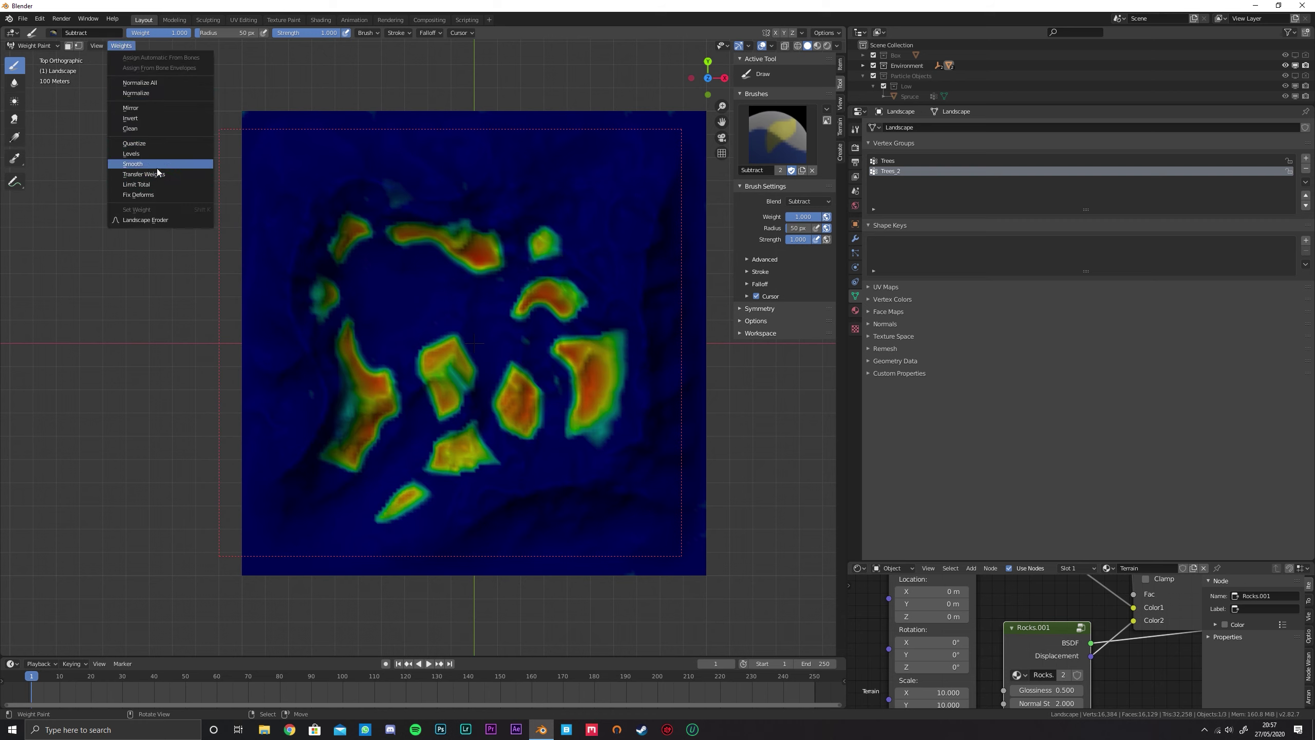
left_click(152, 153)
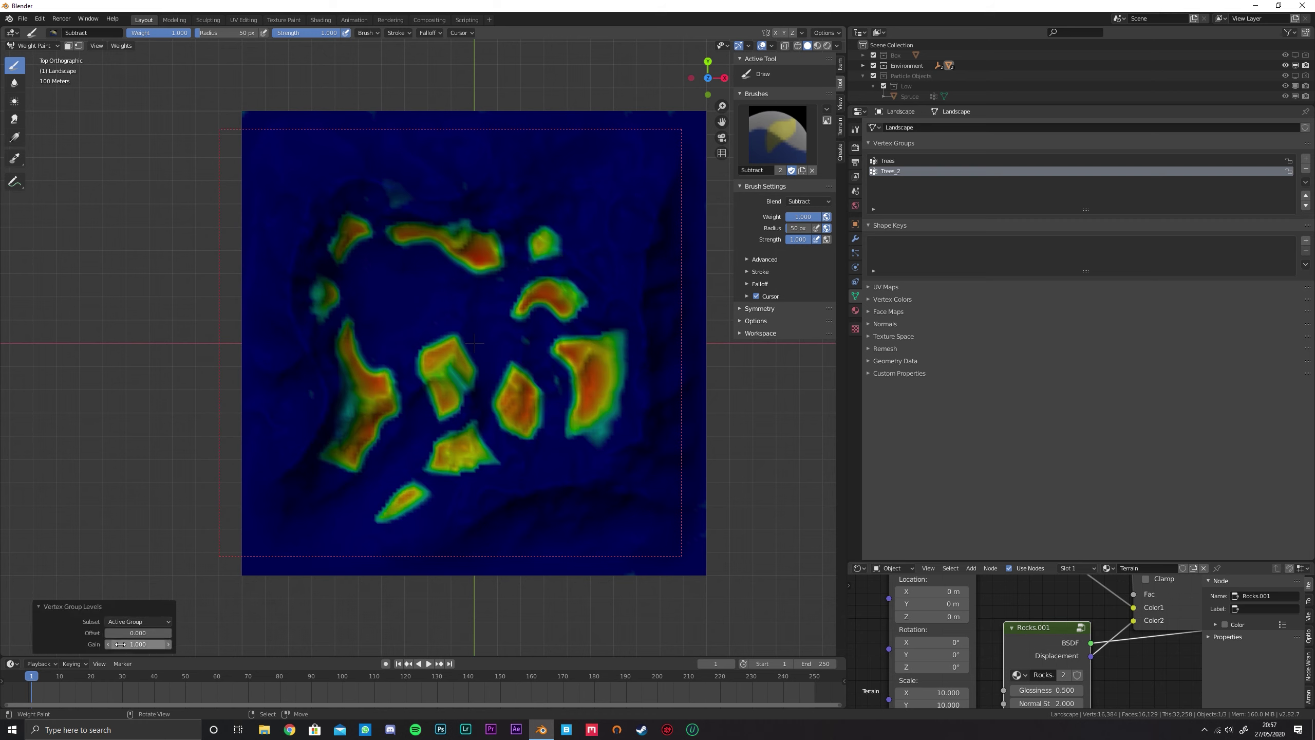
type("5")
key("Return")
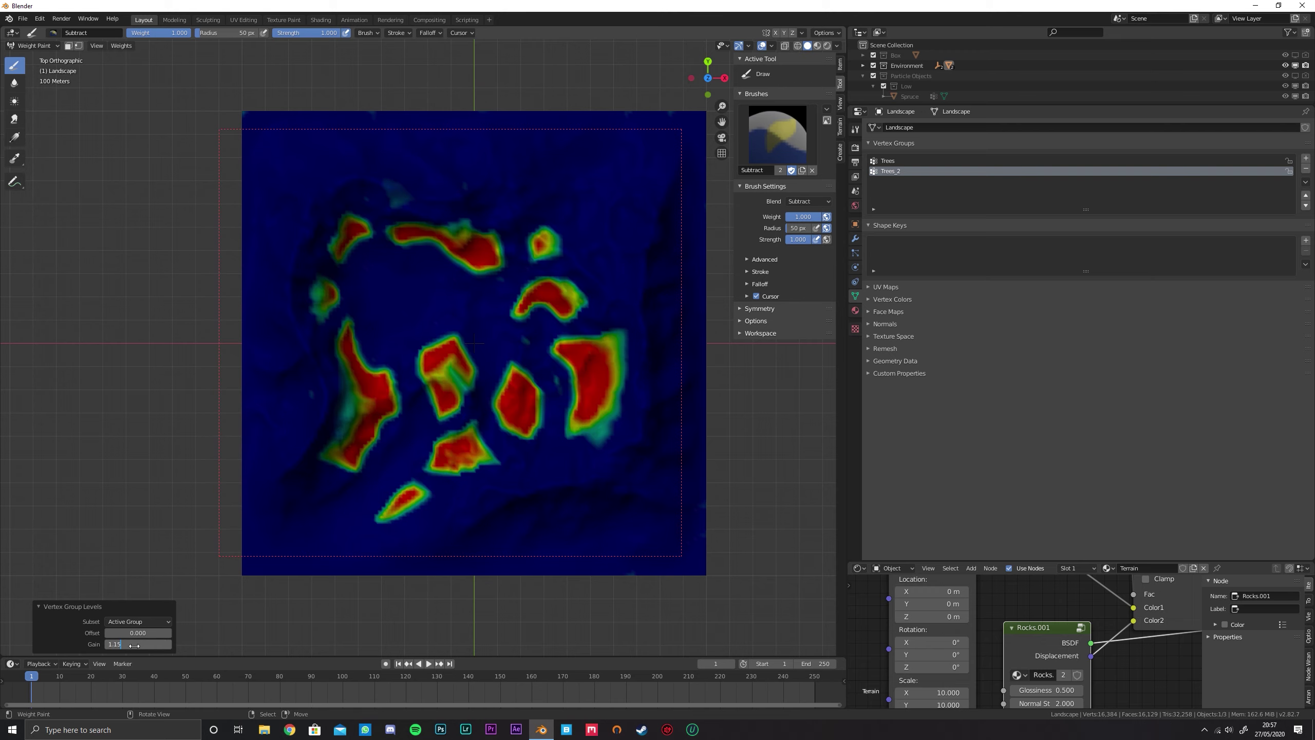
key("Return")
Smooth the Trees_2 vertex weights with 8 iterations
scroll(587, 342, "up", 1)
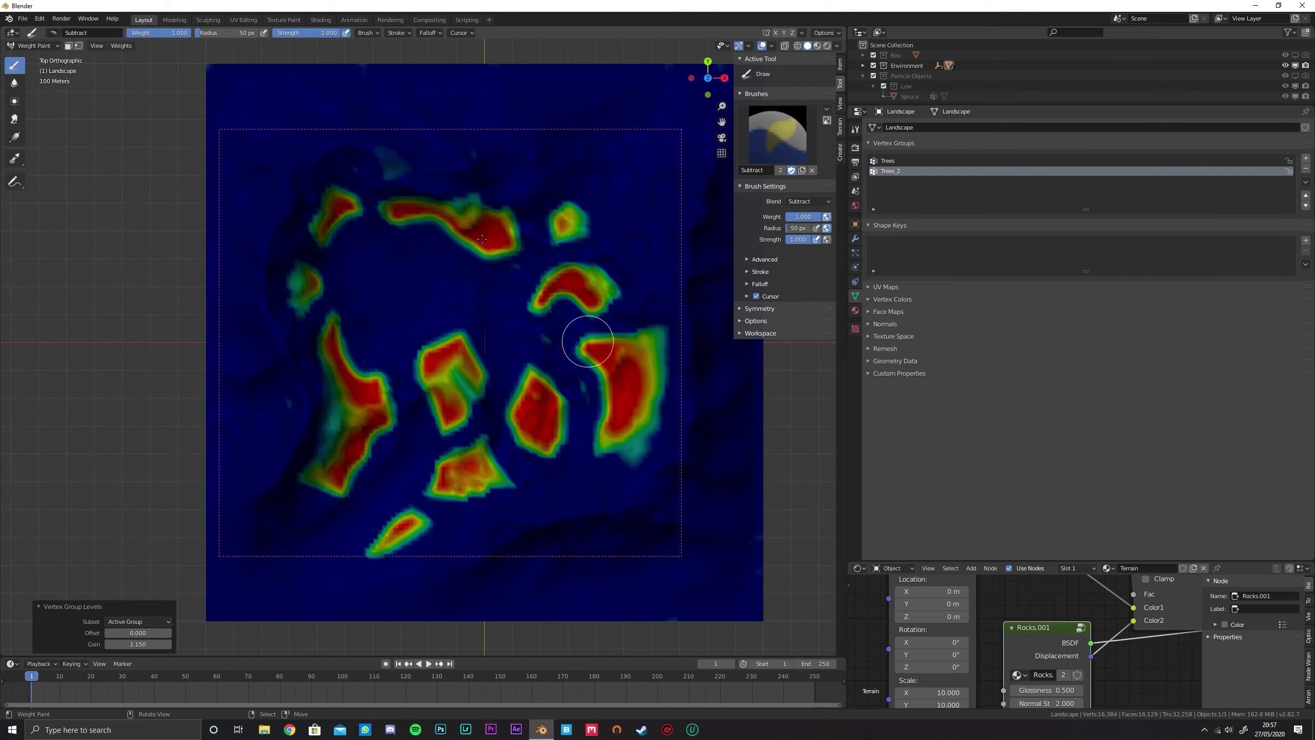
left_click(122, 46)
left_click(148, 158)
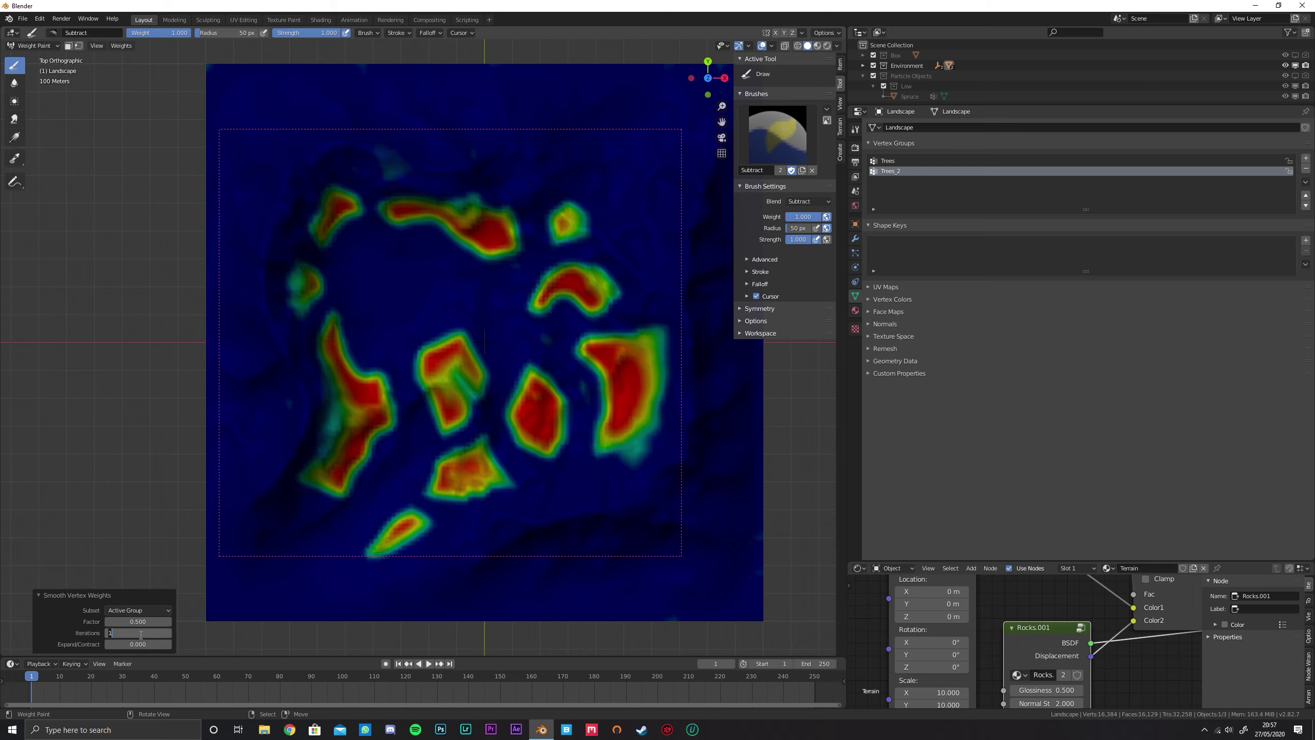
type("3")
key("Return")
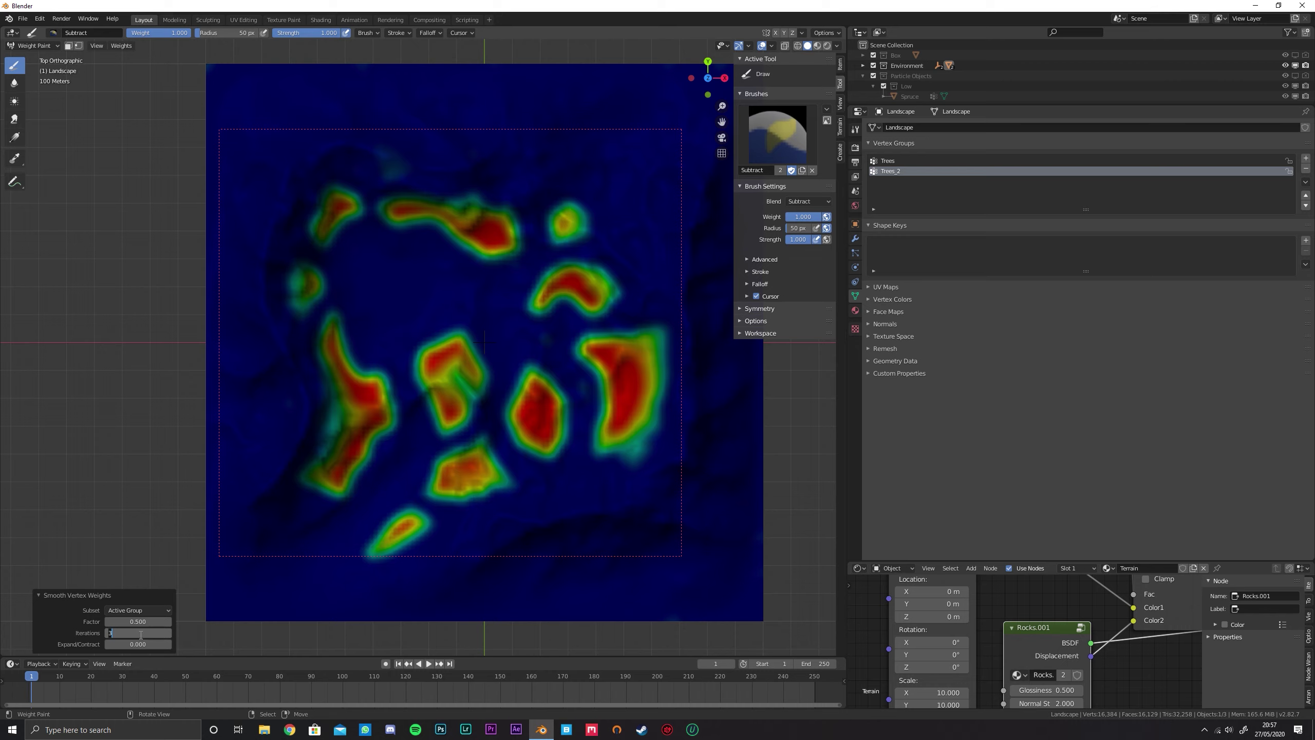
key("Return")
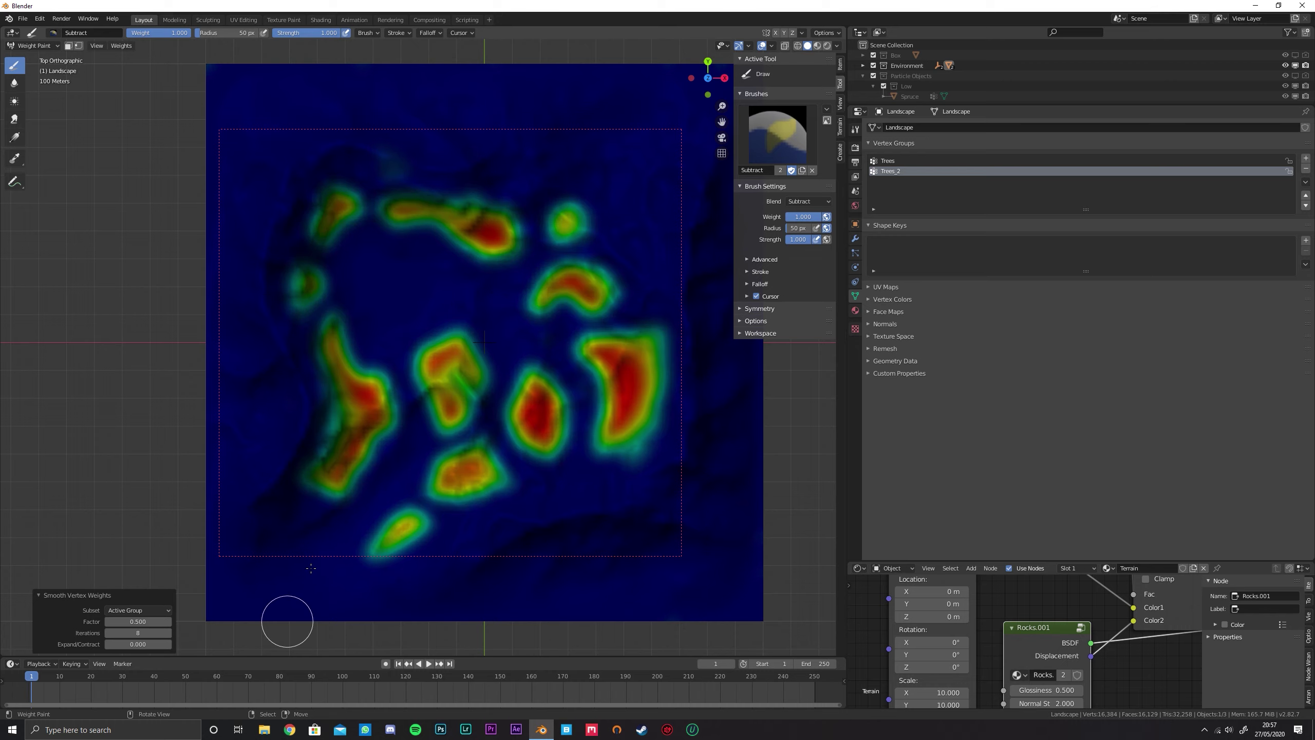
Erase the tree weights running up the steep mountain slope behind the largest patch
scroll(460, 322, "up", 2)
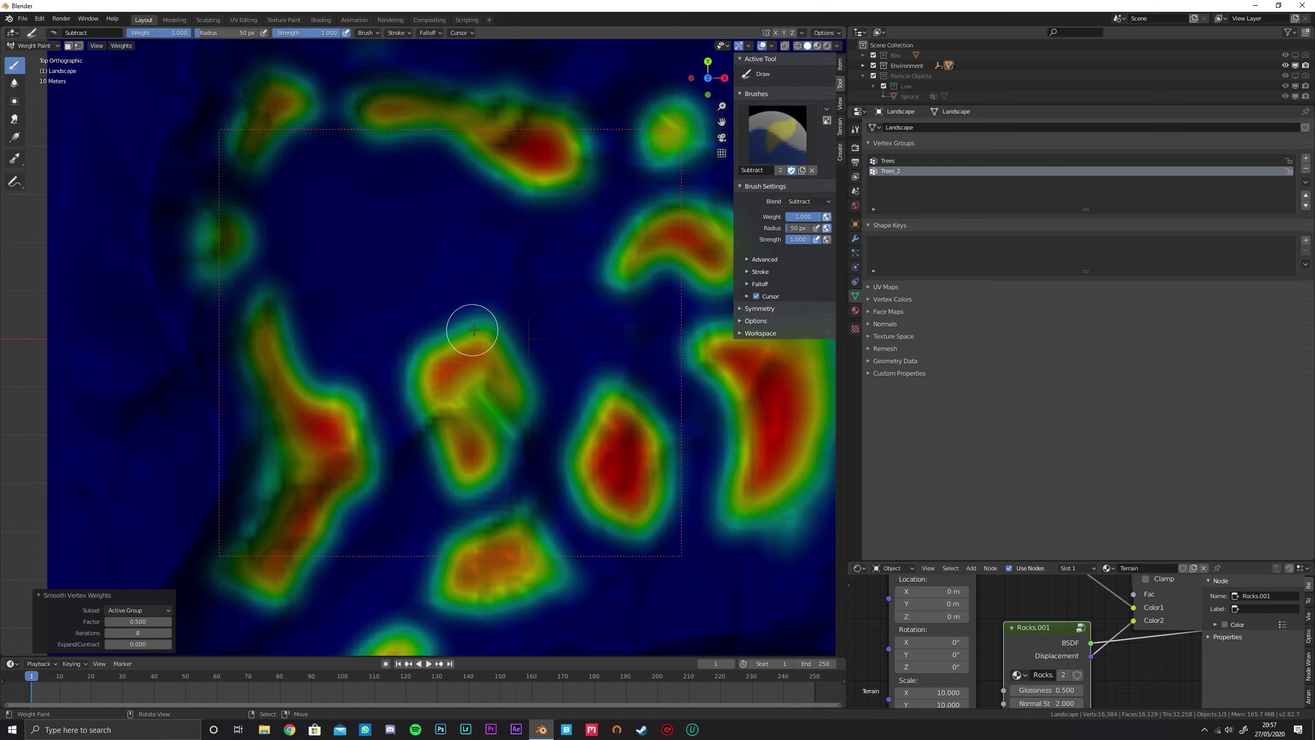
scroll(472, 330, "up", 2)
middle_click_drag(499, 344, 402, 264, "shift")
scroll(403, 264, "down", 3)
mouse_move(533, 288)
middle_mouse_down()
mouse_move(591, 233)
mouse_move(461, 344)
mouse_move(543, 269)
mouse_move(337, 423)
mouse_move(331, 442)
middle_mouse_up()
scroll(484, 323, "down", 3)
scroll(383, 399, "up", 2)
middle_click_drag(435, 365, 429, 388)
scroll(382, 271, "up", 2)
middle_click_drag(383, 271, 375, 296)
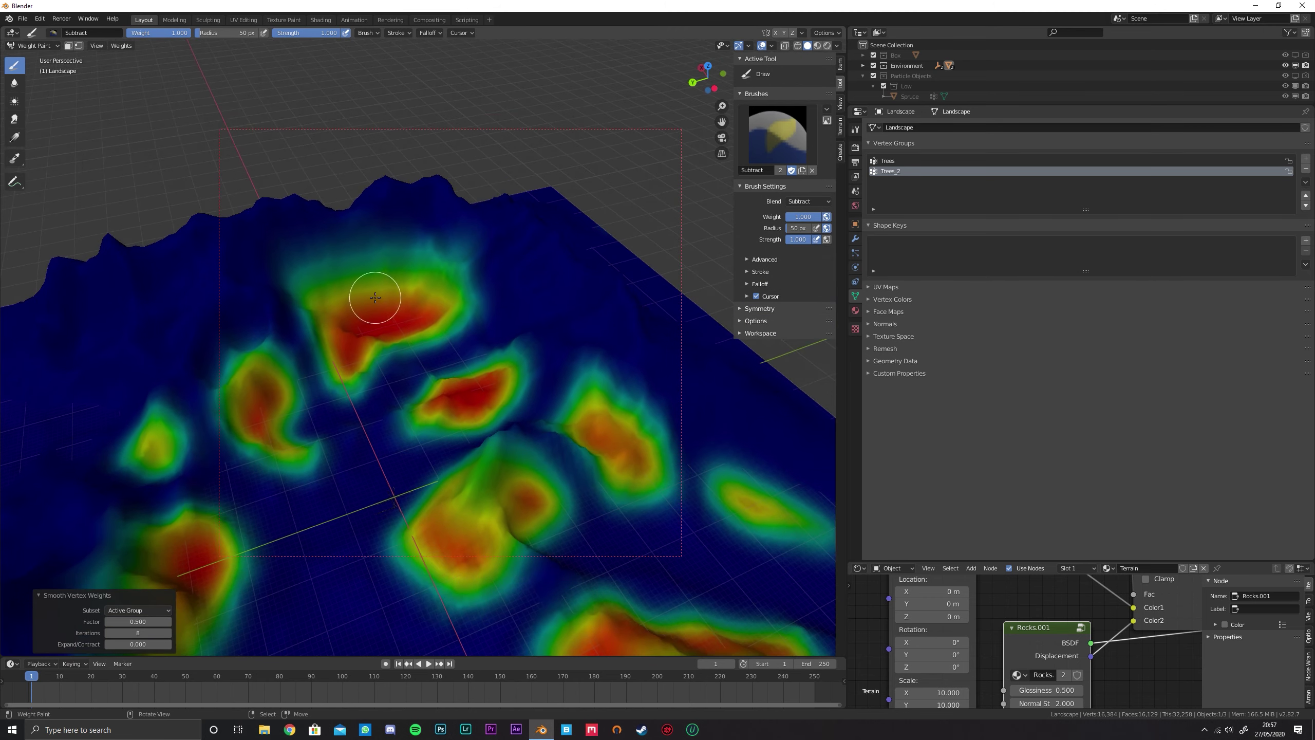
mouse_move(477, 303)
left_mouse_down()
mouse_move(411, 270)
mouse_move(440, 255)
mouse_move(311, 270)
mouse_move(290, 302)
mouse_move(463, 282)
mouse_move(487, 294)
mouse_move(495, 321)
mouse_move(499, 241)
mouse_move(379, 235)
mouse_move(434, 269)
left_mouse_up()
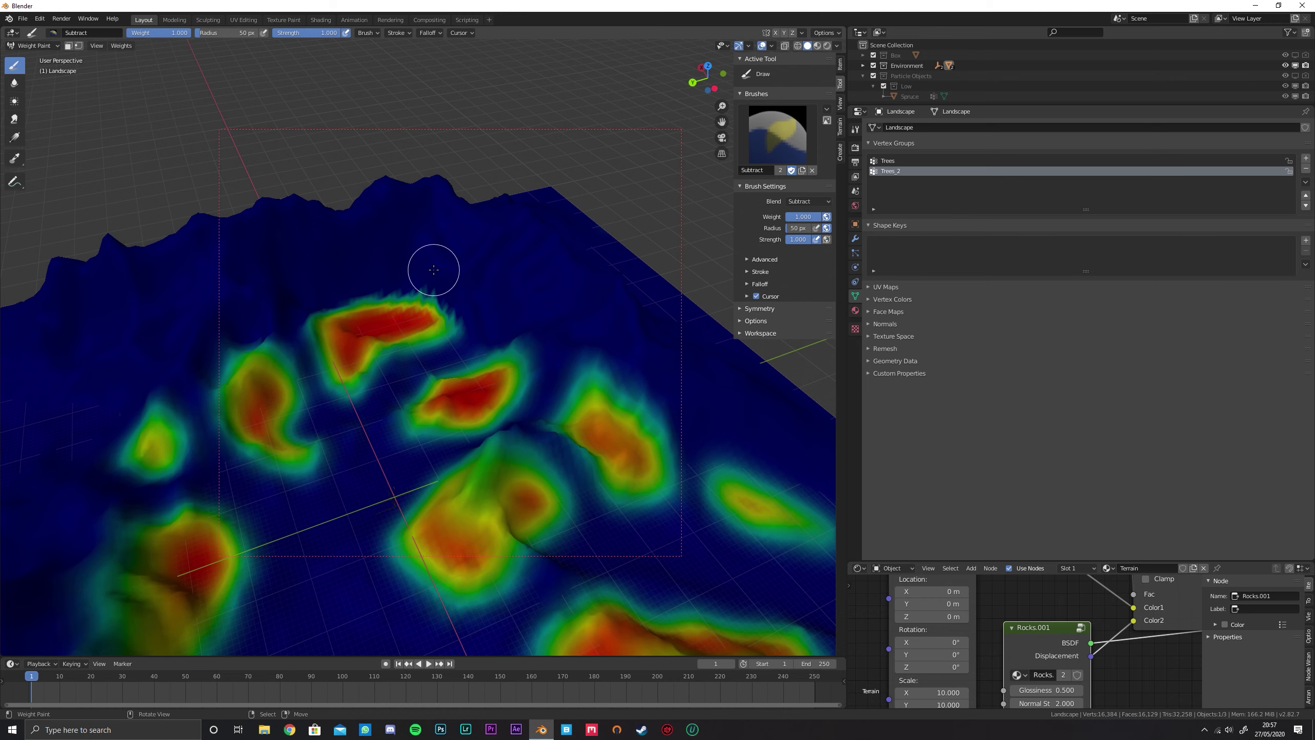
Erase the weights spilling onto the mountain slopes around the other tree patches from several sides of the terrain
middle_click_drag(509, 257, 404, 235)
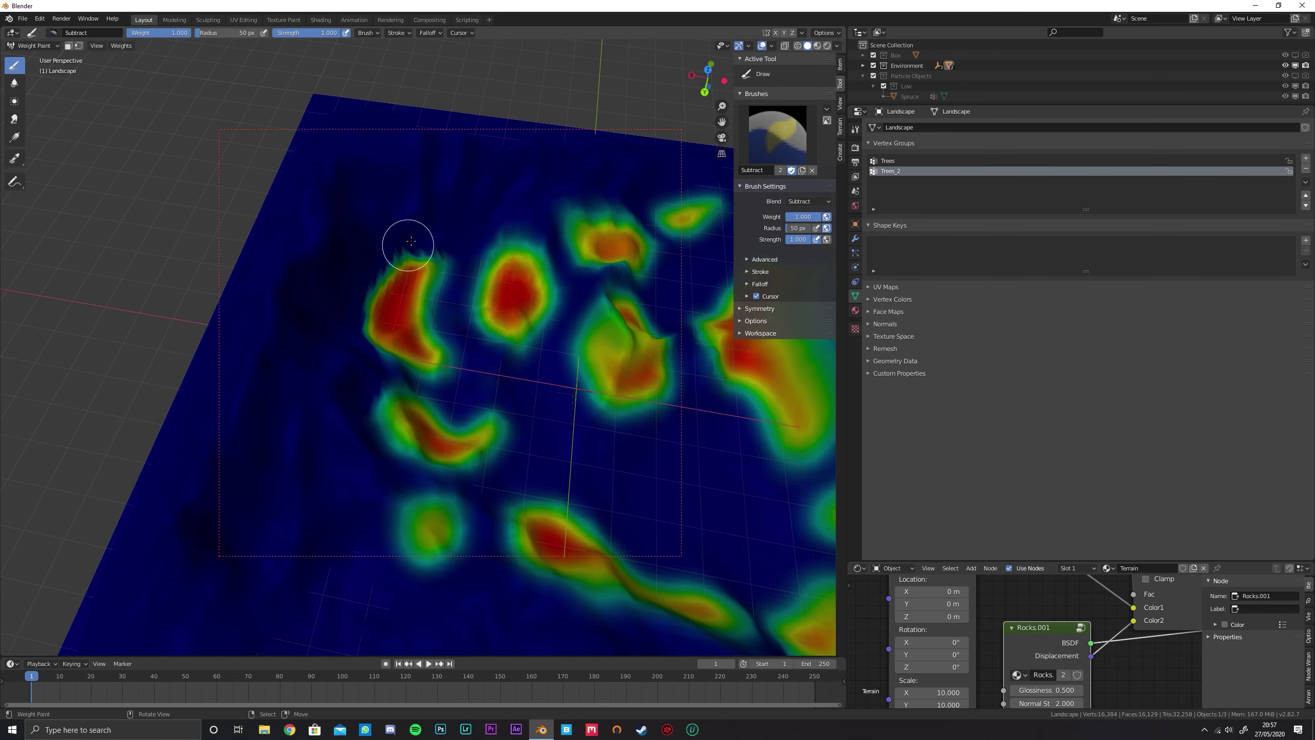
mouse_move(439, 318)
middle_mouse_down()
mouse_move(336, 333)
mouse_move(262, 320)
middle_mouse_up()
mouse_move(262, 321)
left_mouse_down()
mouse_move(303, 337)
mouse_move(270, 311)
mouse_move(293, 347)
mouse_move(261, 320)
left_mouse_up()
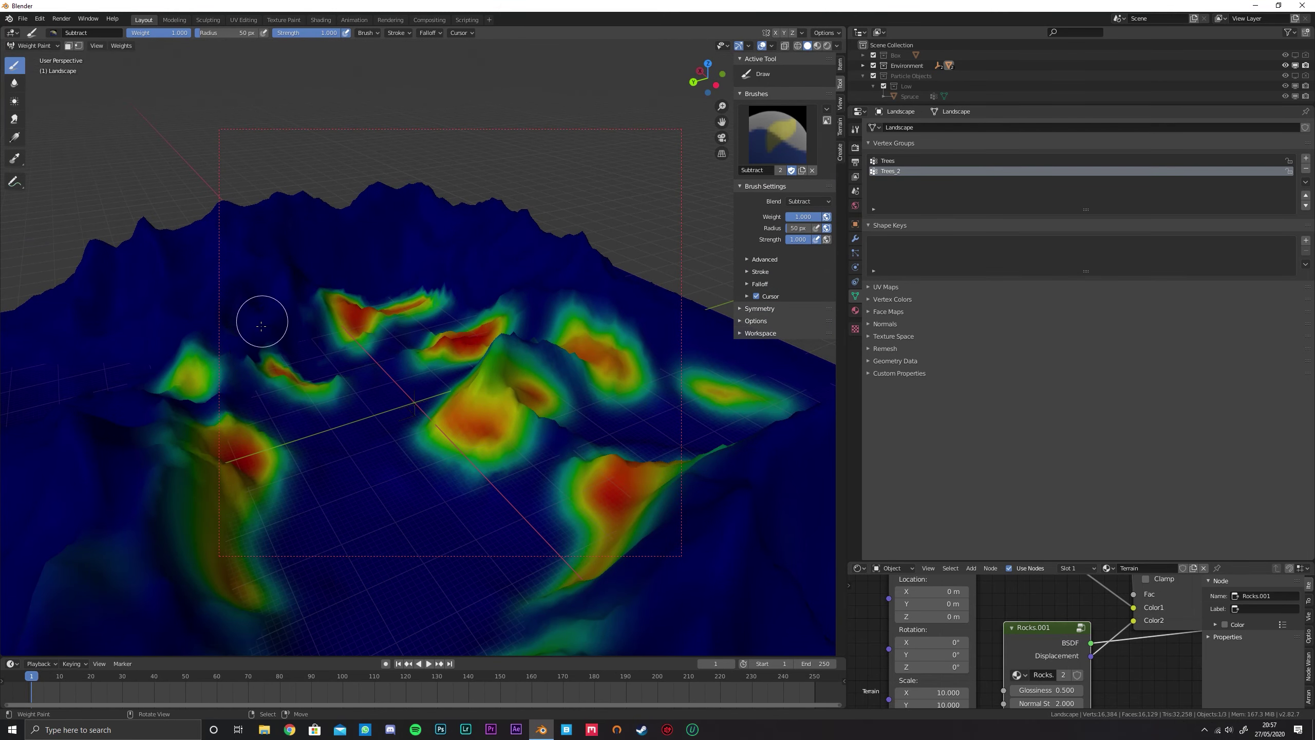
mouse_move(264, 387)
middle_mouse_down()
mouse_move(262, 404)
mouse_move(367, 374)
middle_mouse_up()
mouse_move(367, 374)
left_mouse_down()
mouse_move(308, 381)
mouse_move(265, 434)
mouse_move(261, 414)
mouse_move(140, 440)
mouse_move(236, 402)
mouse_move(257, 350)
left_mouse_up()
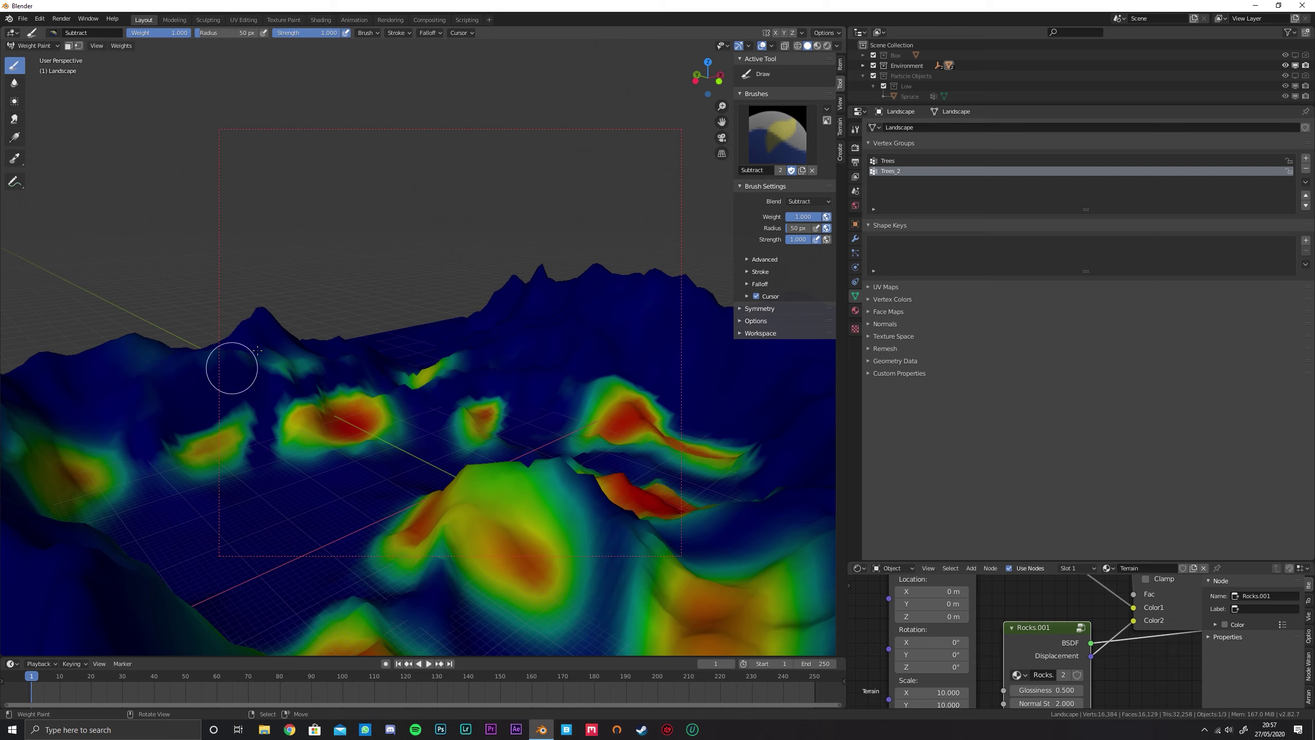
mouse_move(171, 347)
middle_mouse_down()
mouse_move(271, 429)
mouse_move(398, 328)
middle_mouse_up()
mouse_move(399, 327)
left_mouse_down()
mouse_move(303, 365)
mouse_move(431, 373)
mouse_move(412, 380)
mouse_move(367, 360)
left_mouse_up()
middle_click_drag(295, 343, 382, 390)
mouse_move(381, 390)
left_mouse_down()
mouse_move(317, 376)
mouse_move(257, 391)
mouse_move(211, 374)
mouse_move(285, 373)
mouse_move(239, 333)
mouse_move(367, 352)
mouse_move(331, 391)
left_mouse_up()
Soften the jagged edges of the remaining tree patches with the Blur brush
left_click(16, 84)
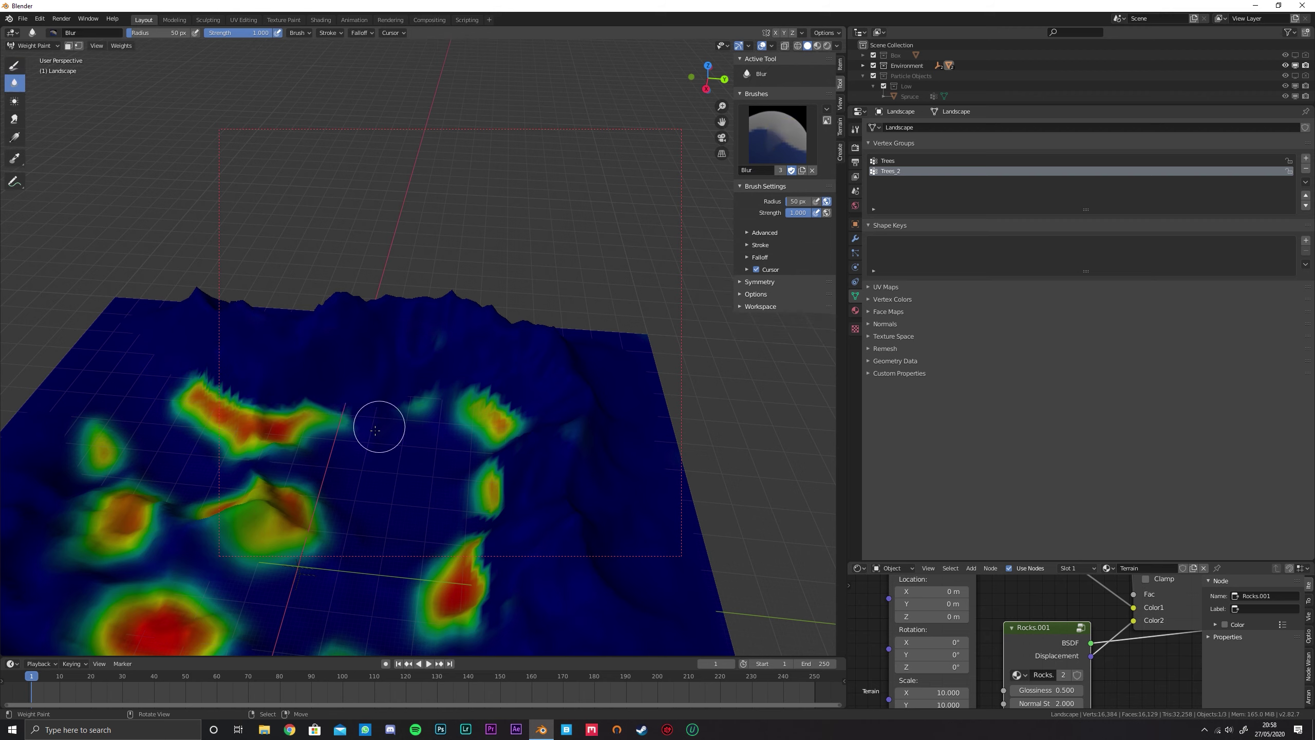
mouse_move(479, 406)
left_mouse_down()
mouse_move(503, 409)
mouse_move(452, 550)
left_mouse_up()
scroll(446, 471, "down", 2)
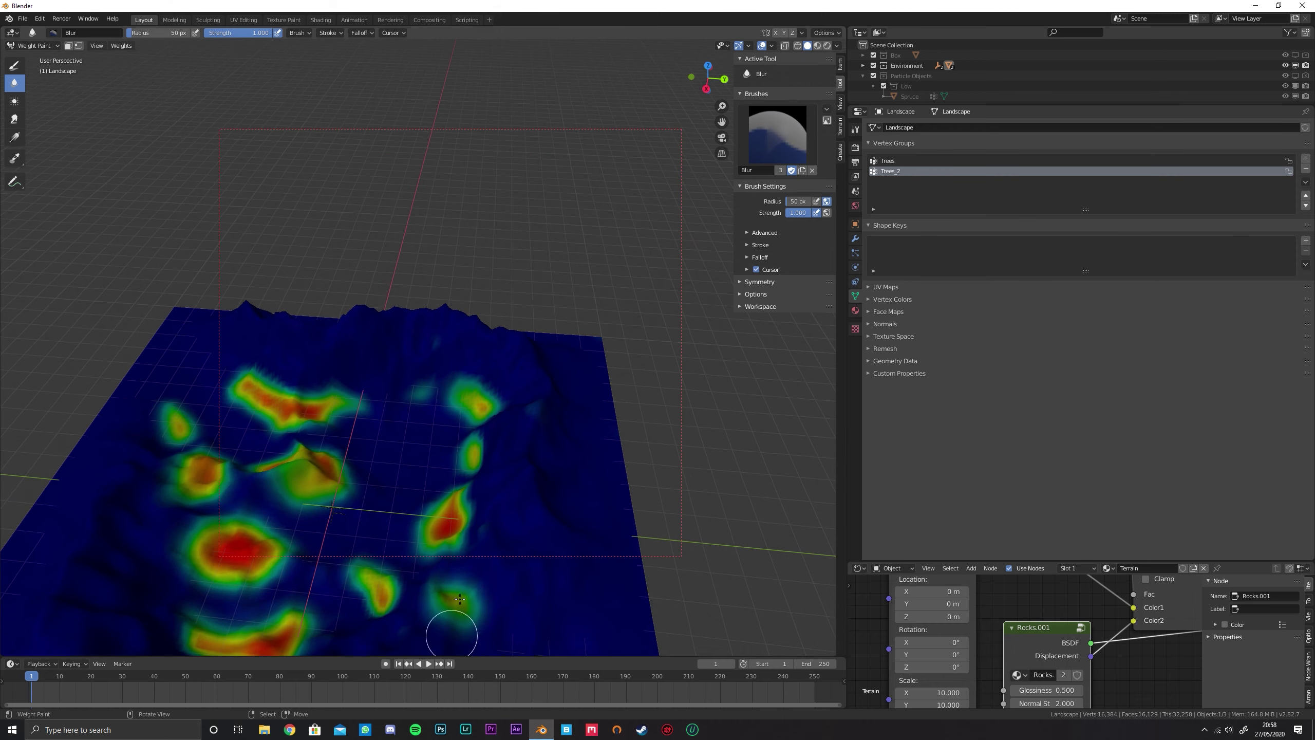
mouse_move(331, 393)
middle_mouse_down()
mouse_move(431, 420)
mouse_move(438, 371)
middle_mouse_up()
scroll(438, 371, "up", 2)
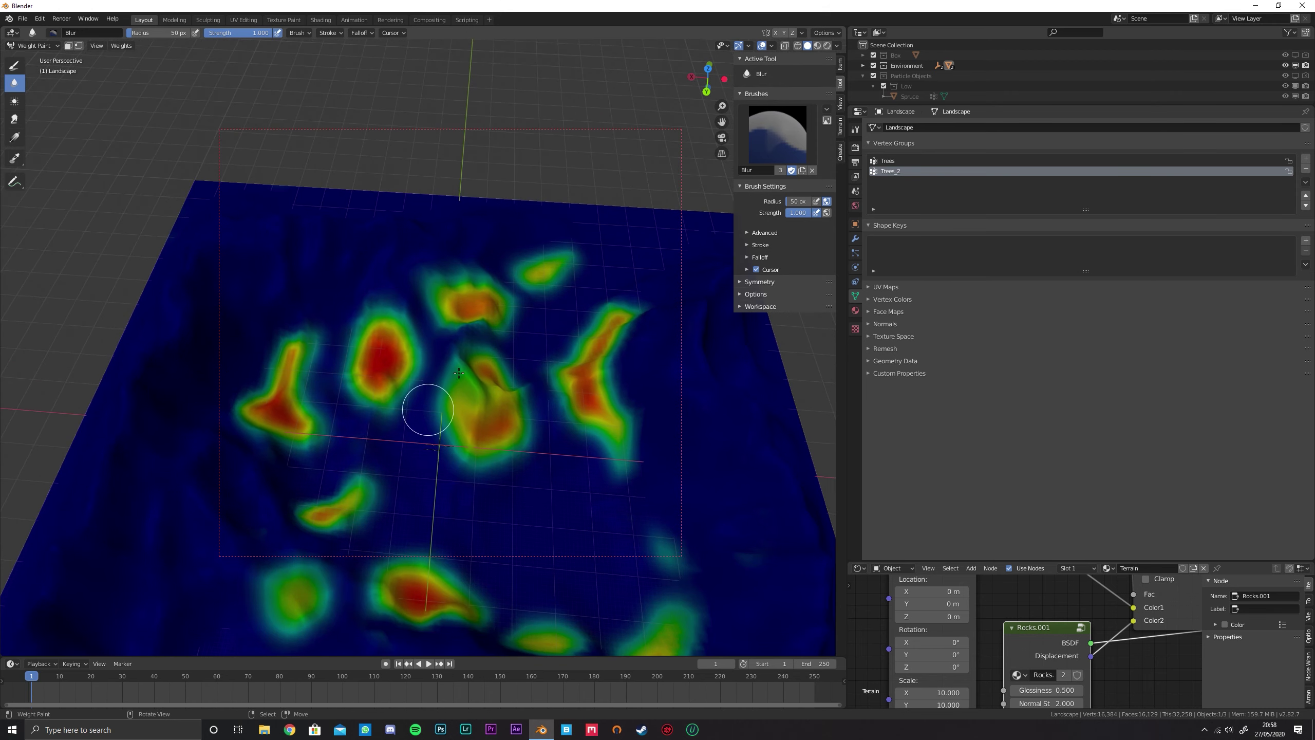
Return the landscape to Object Mode
scroll(459, 373, "down", 2)
middle_click_drag(492, 385, 548, 331)
left_click(37, 47)
left_click(45, 57)
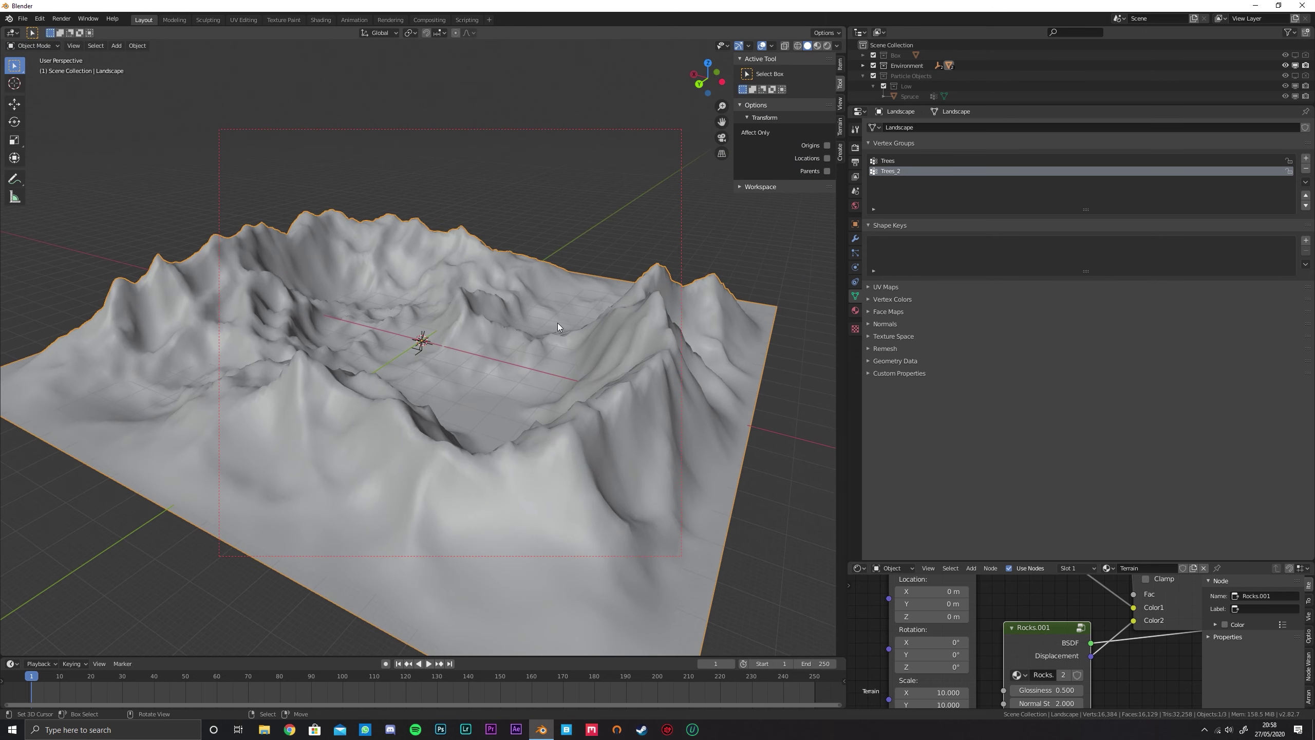
Choose the low-detail Oak Tree asset in True Terrain and store the active spruce system's settings as the particle defaults
left_click(841, 124)
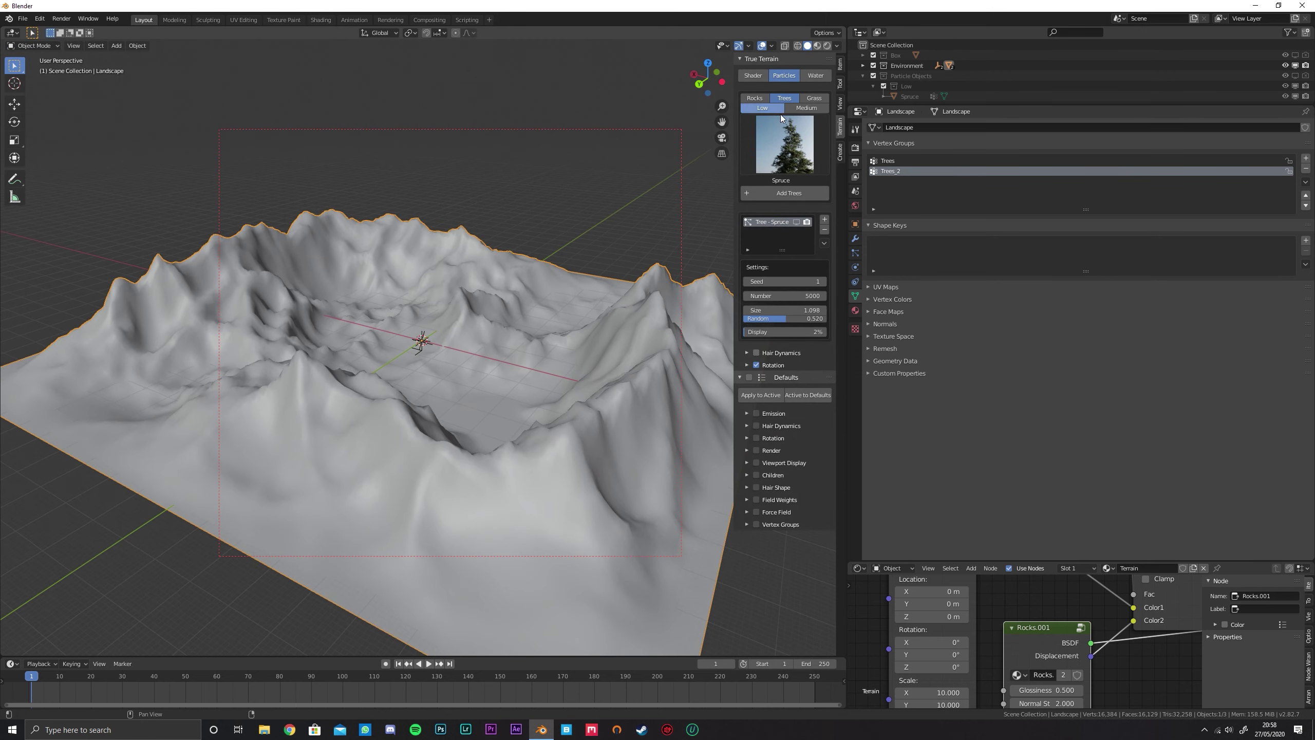
left_click(783, 142)
left_click(823, 210)
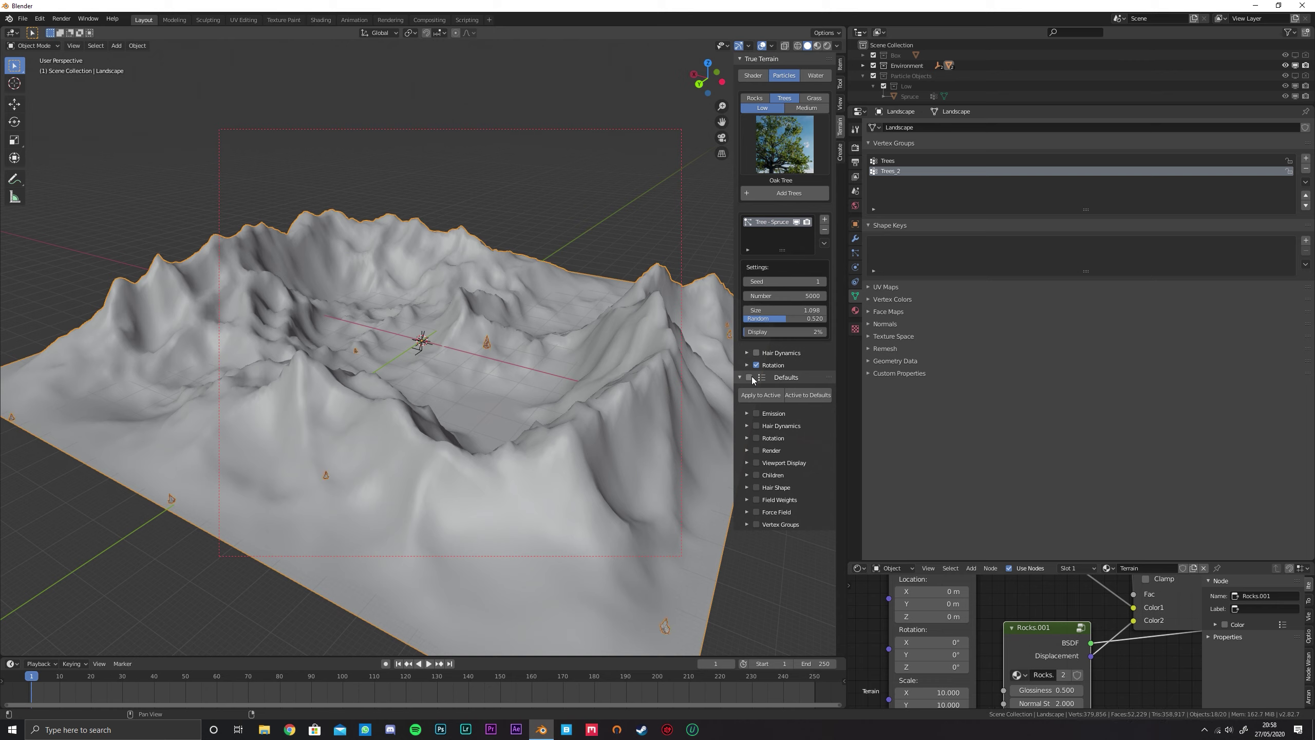
left_click(809, 395)
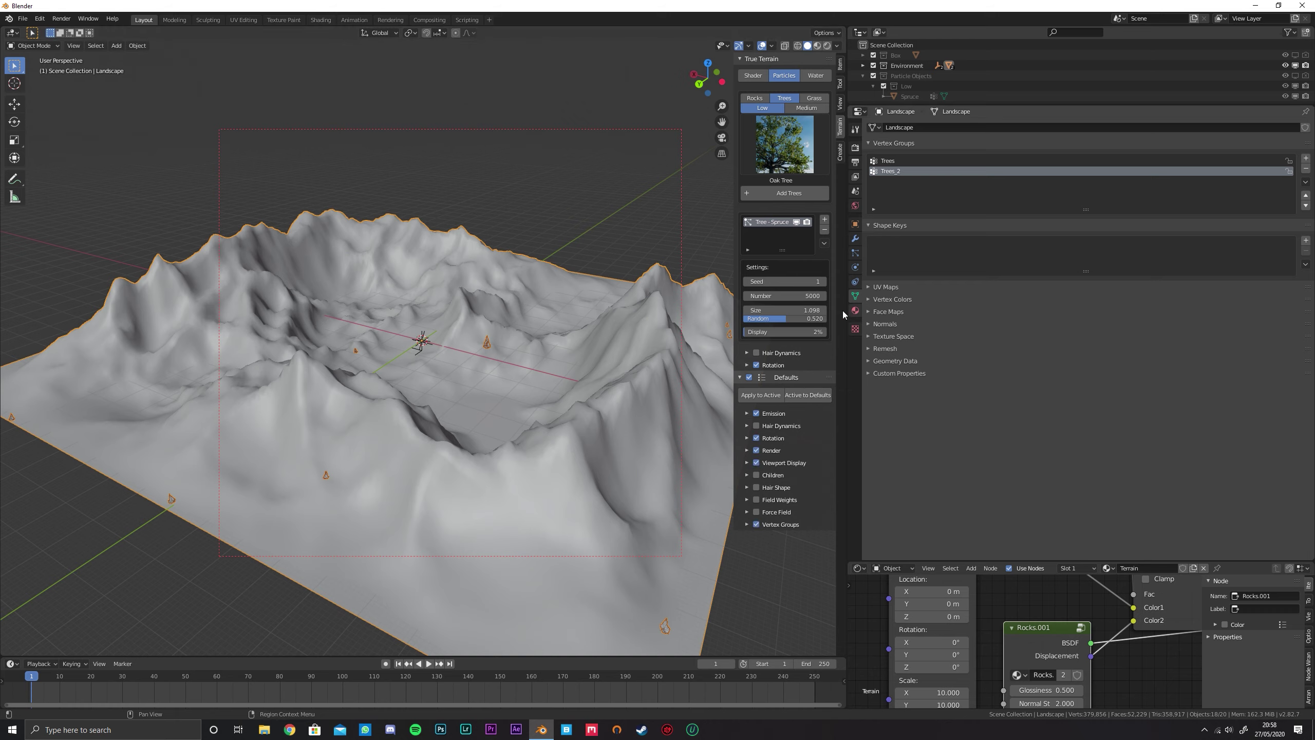
Add Oak Tree particles to the landscape and compare their settings with those of the spruce system
left_click(855, 253)
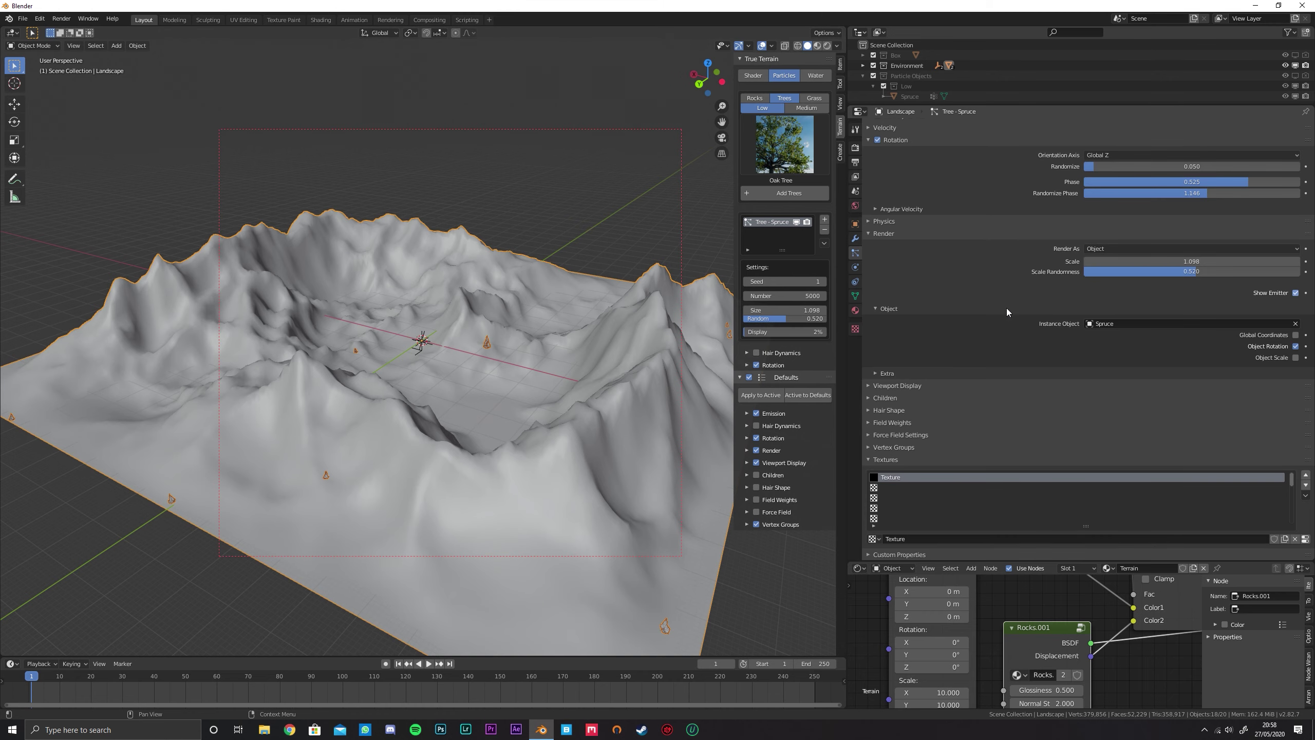
scroll(1029, 381, "up", 8)
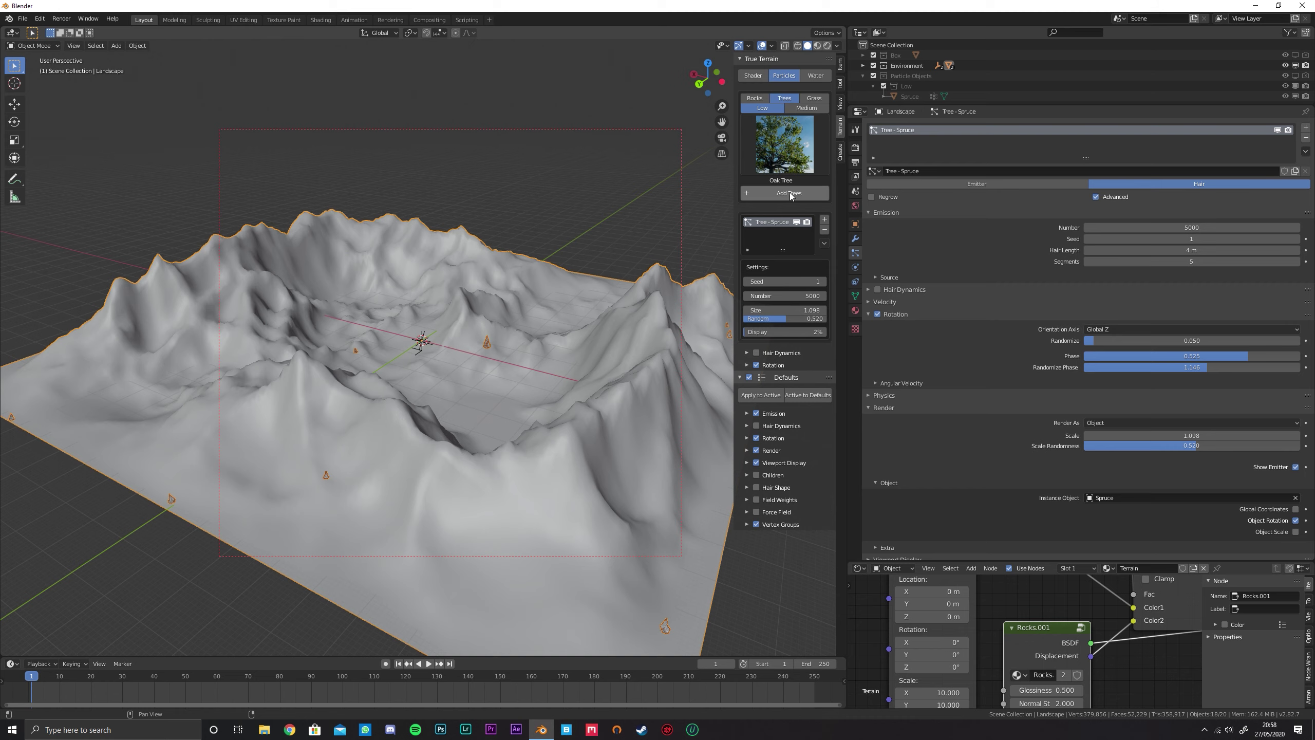
left_click(790, 194)
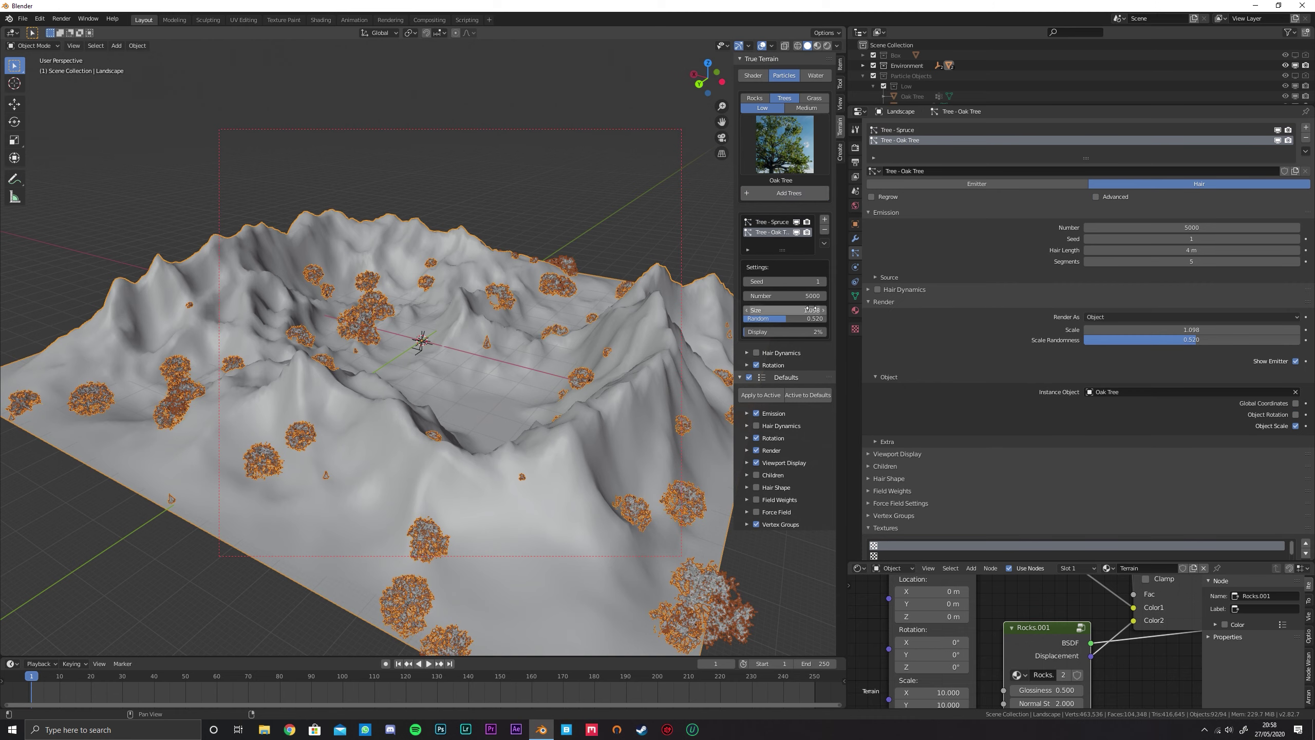
left_click(779, 223)
left_click(778, 231)
left_click(779, 223)
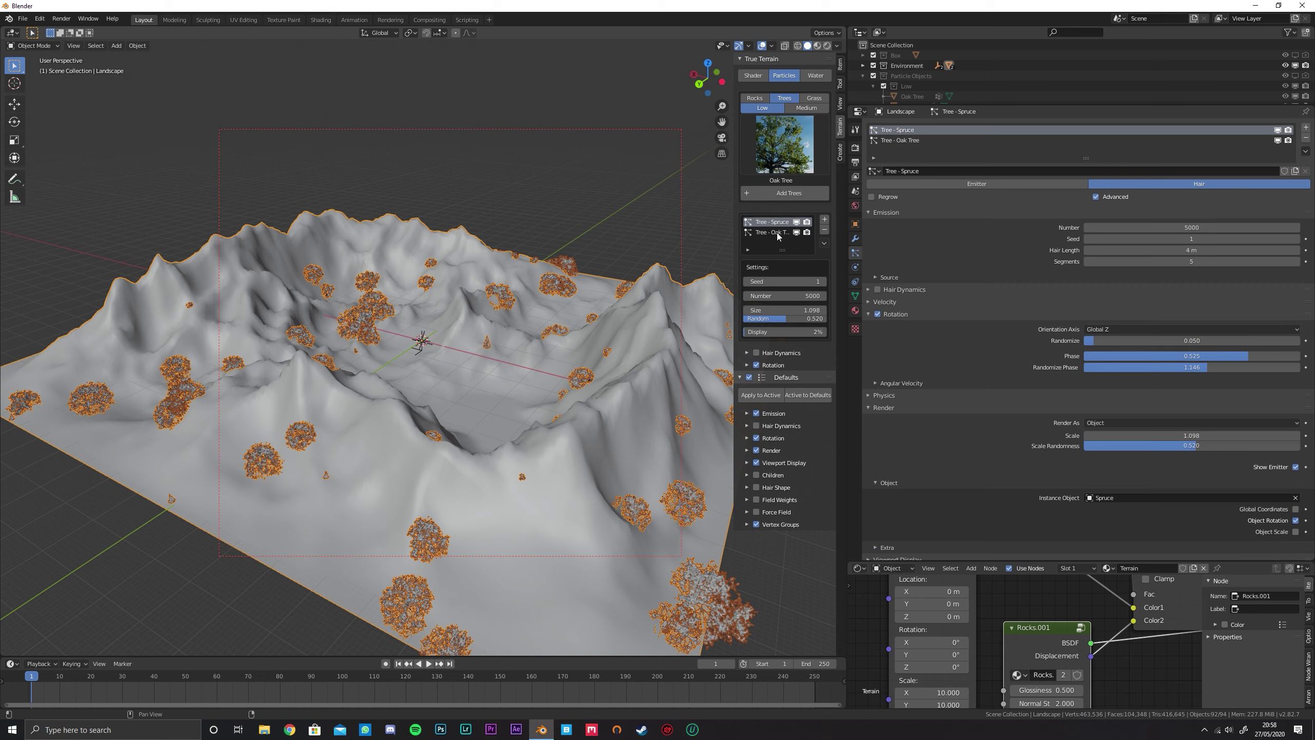
left_click(778, 232)
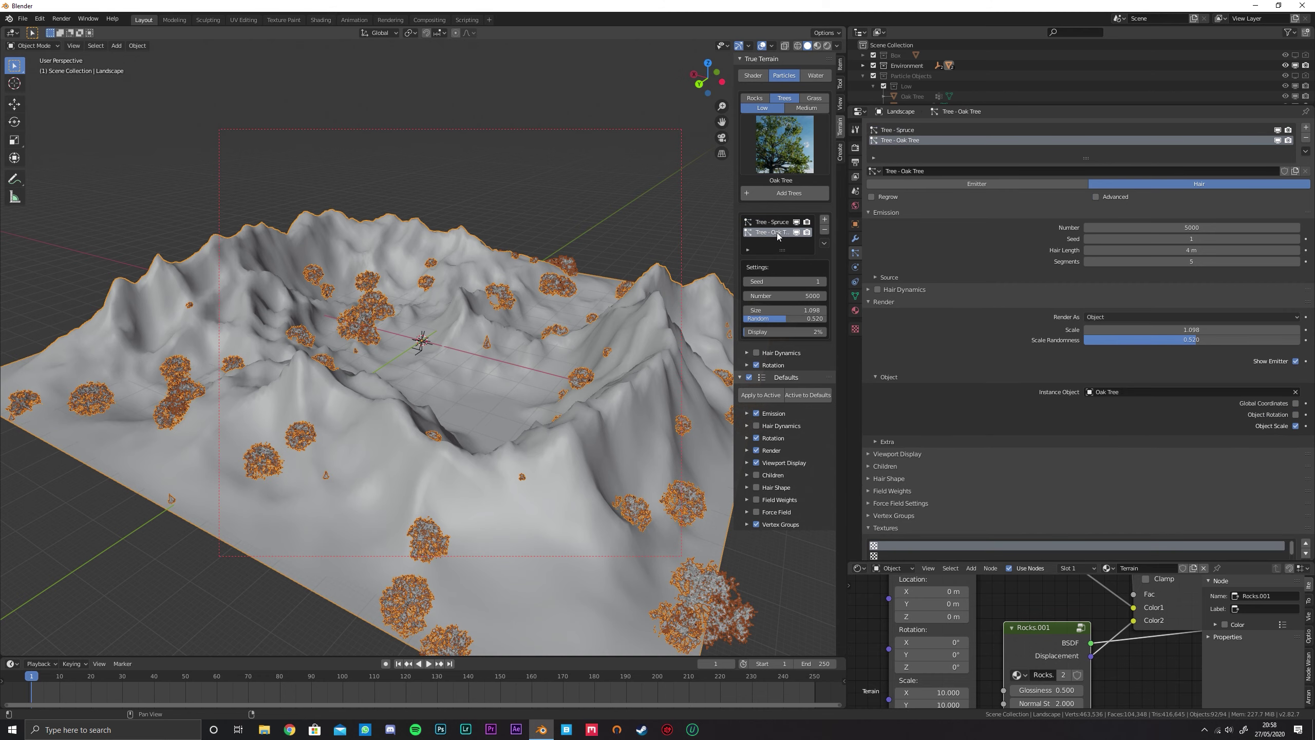
Set the oak system's particle number to 500 and its viewport display amount to 100%
left_click(791, 297)
type("500")
key("Return")
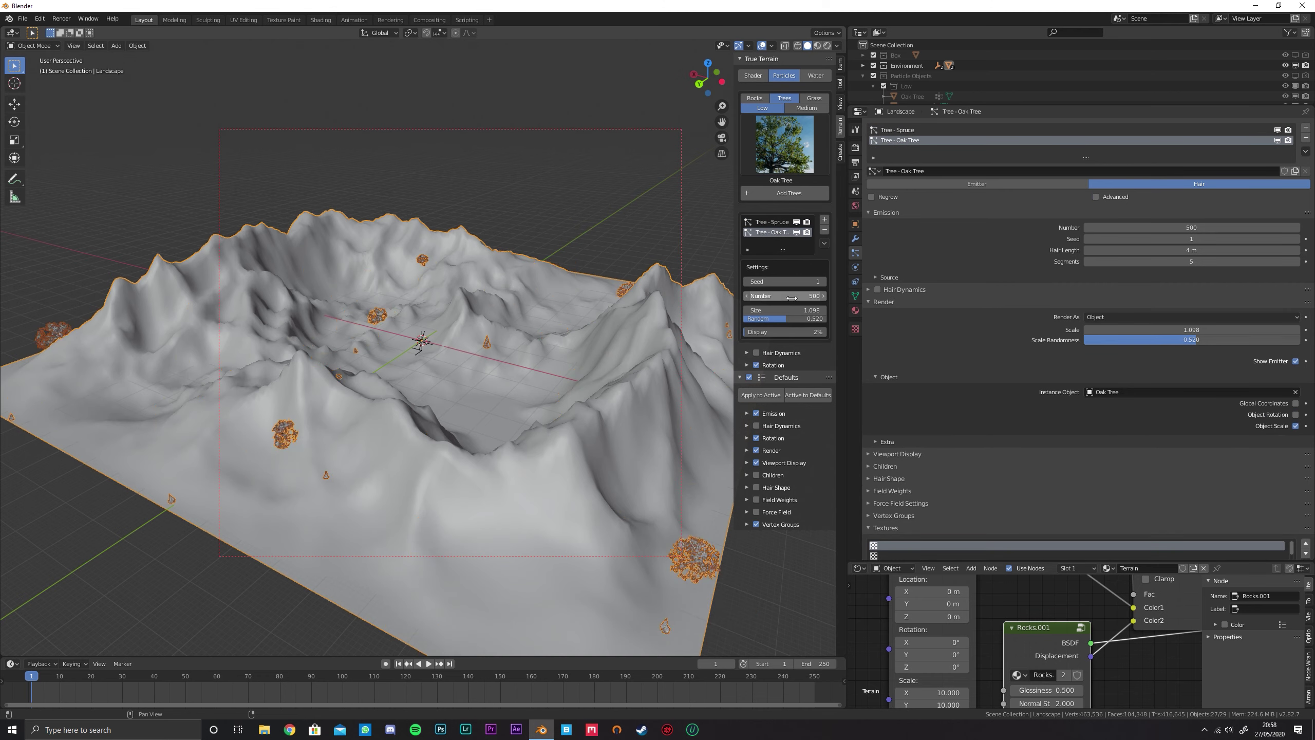
left_click_drag(772, 331, 827, 336)
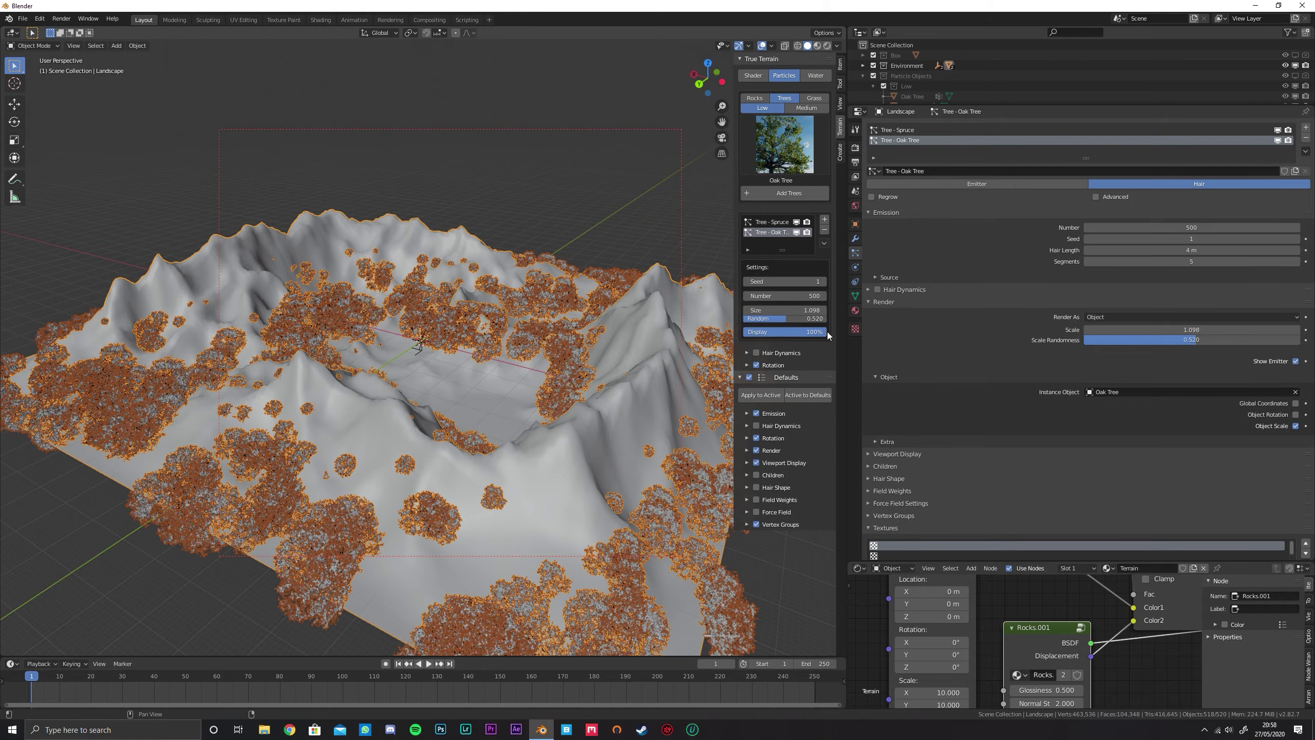
scroll(636, 344, "up", 4)
middle_click_drag(636, 344, 665, 404)
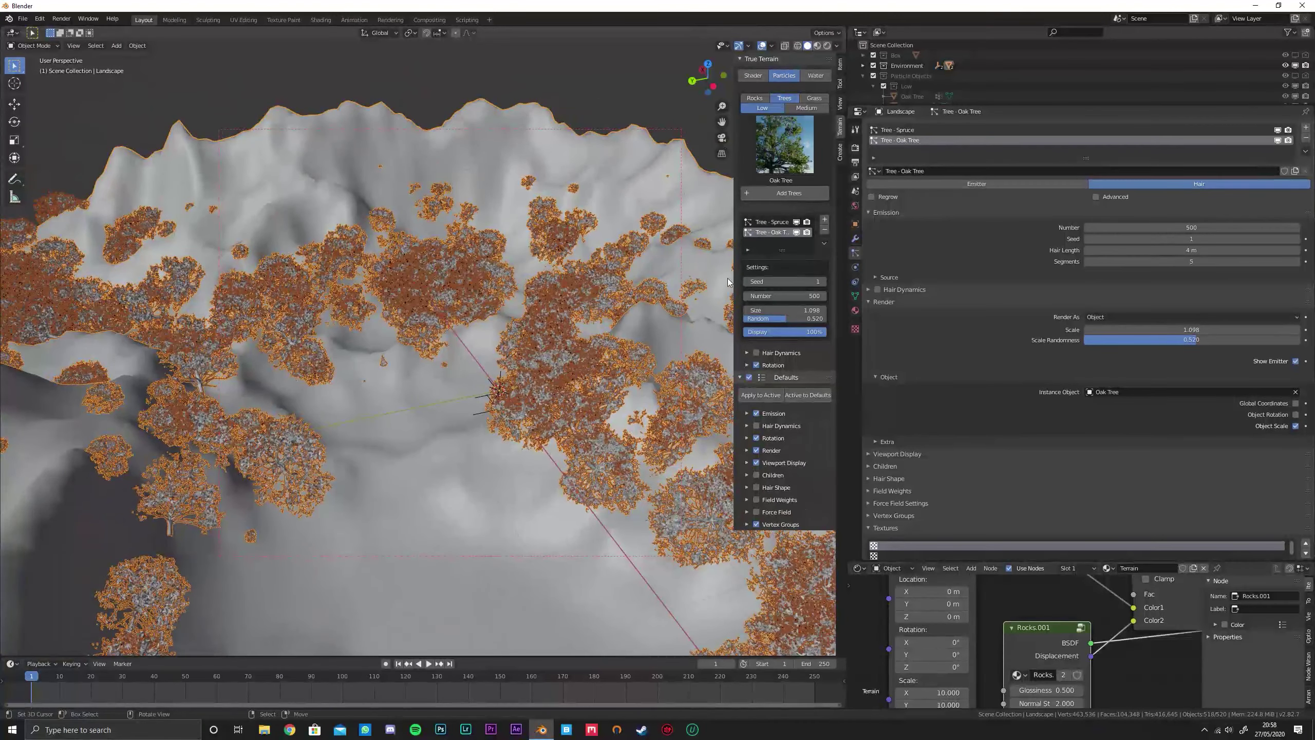
Assign the Trees_2 vertex group to both the density and the length of the oak particles
scroll(965, 358, "down", 3)
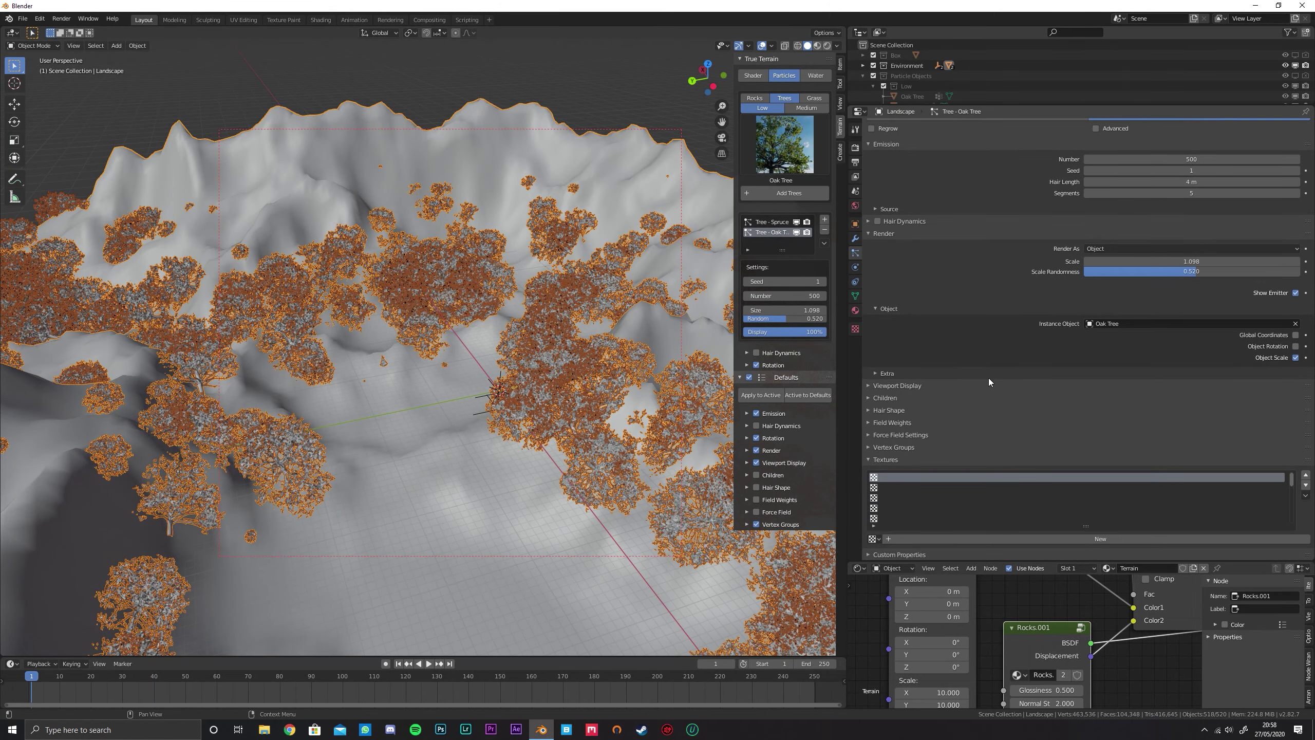
left_click(885, 459)
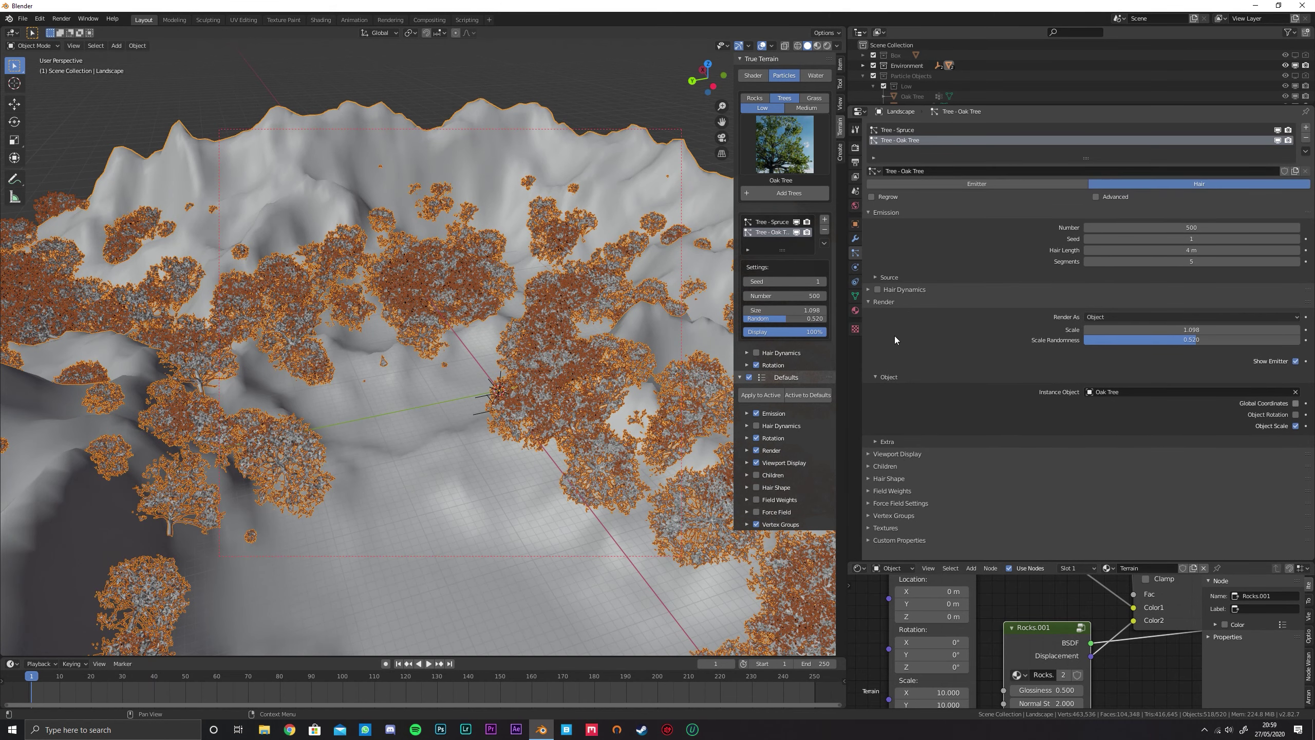
left_click(894, 516)
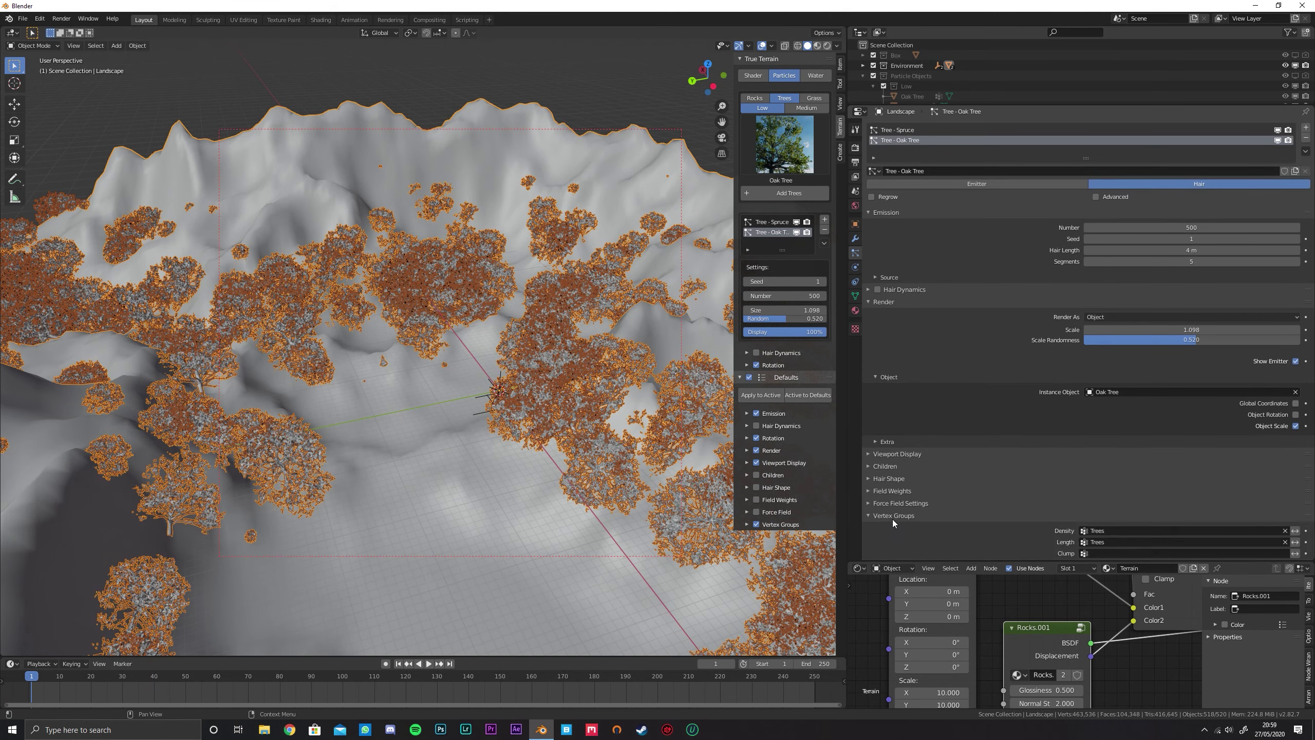
left_click(1165, 531)
left_click(1139, 550)
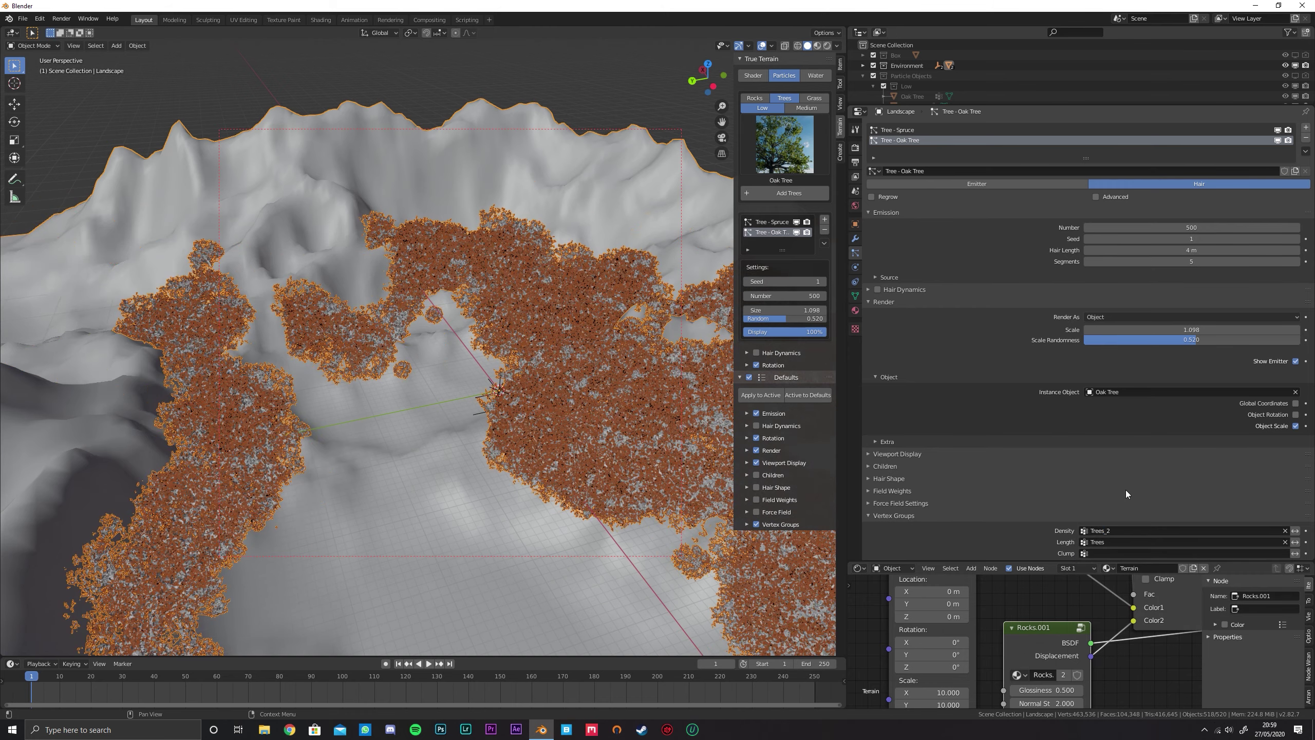
scroll(1126, 490, "down", 2)
left_click(1128, 501)
left_click(1129, 520)
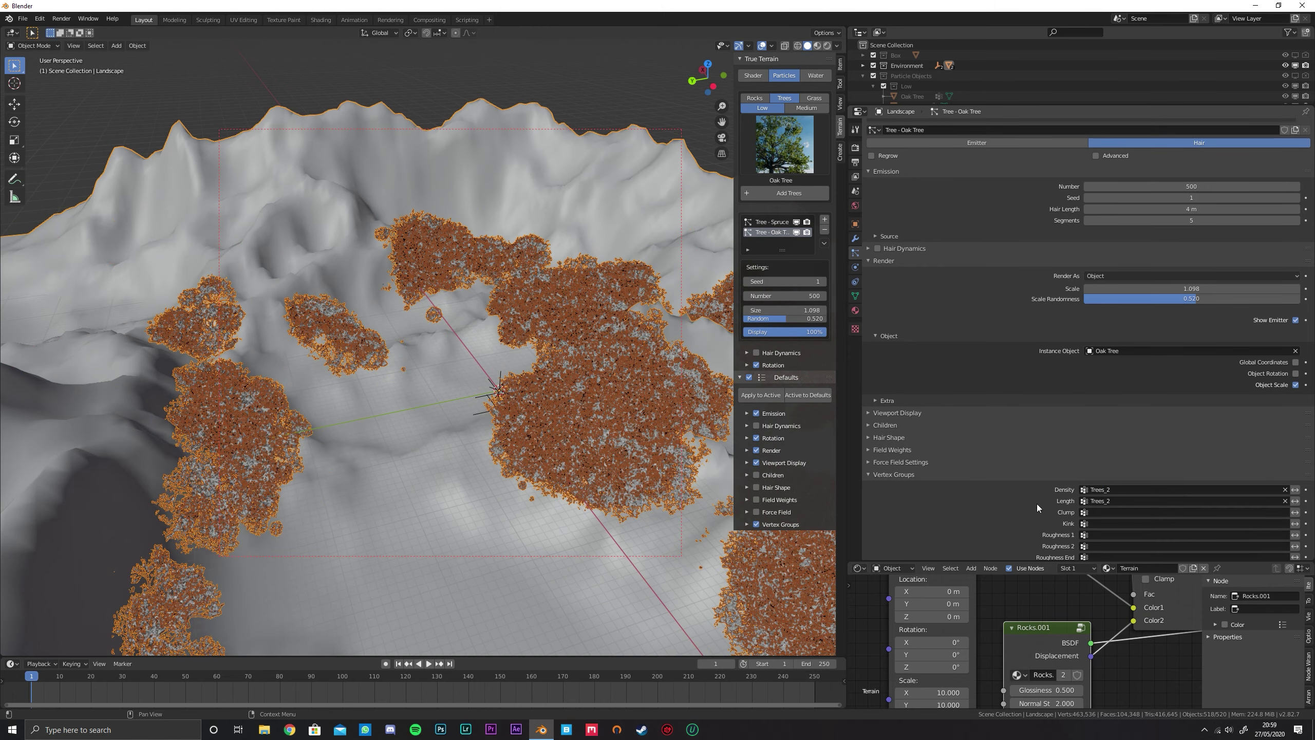
left_click(914, 477)
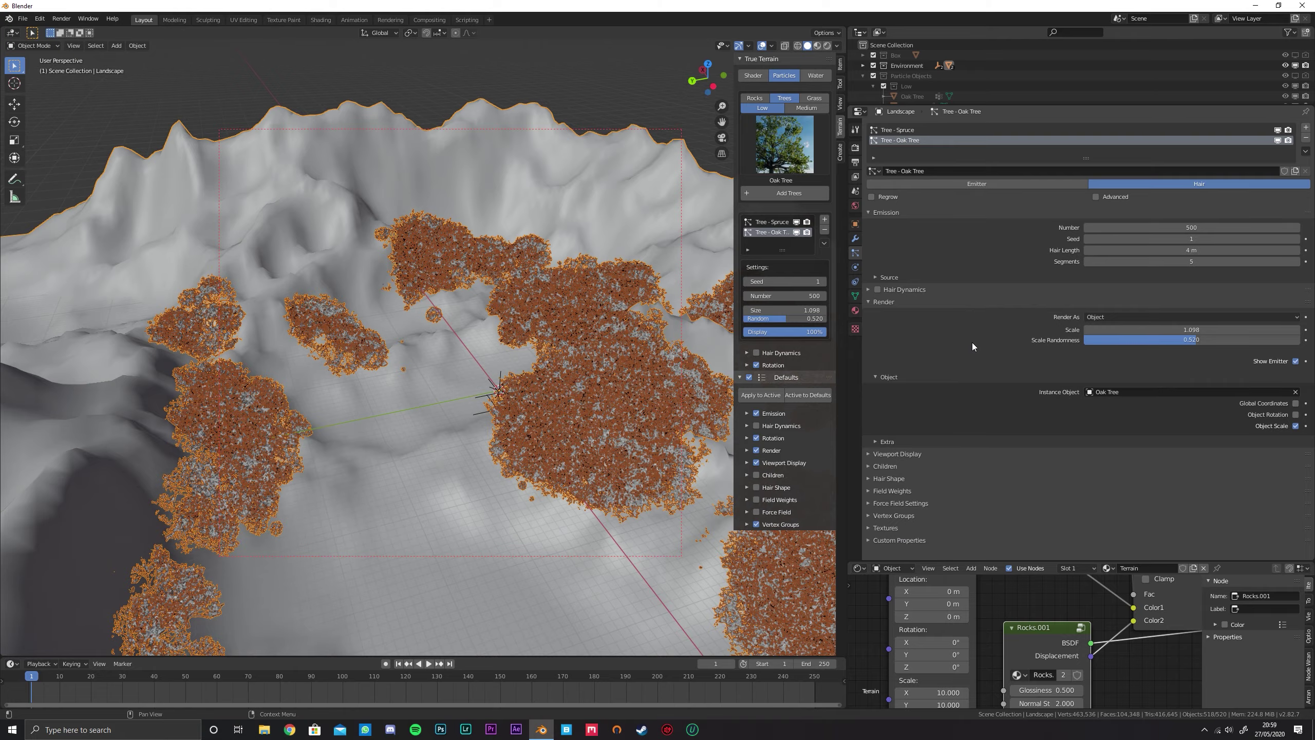
Enable Object Rotation for the oak instances and reduce their scale to 0.338
left_click(1296, 415)
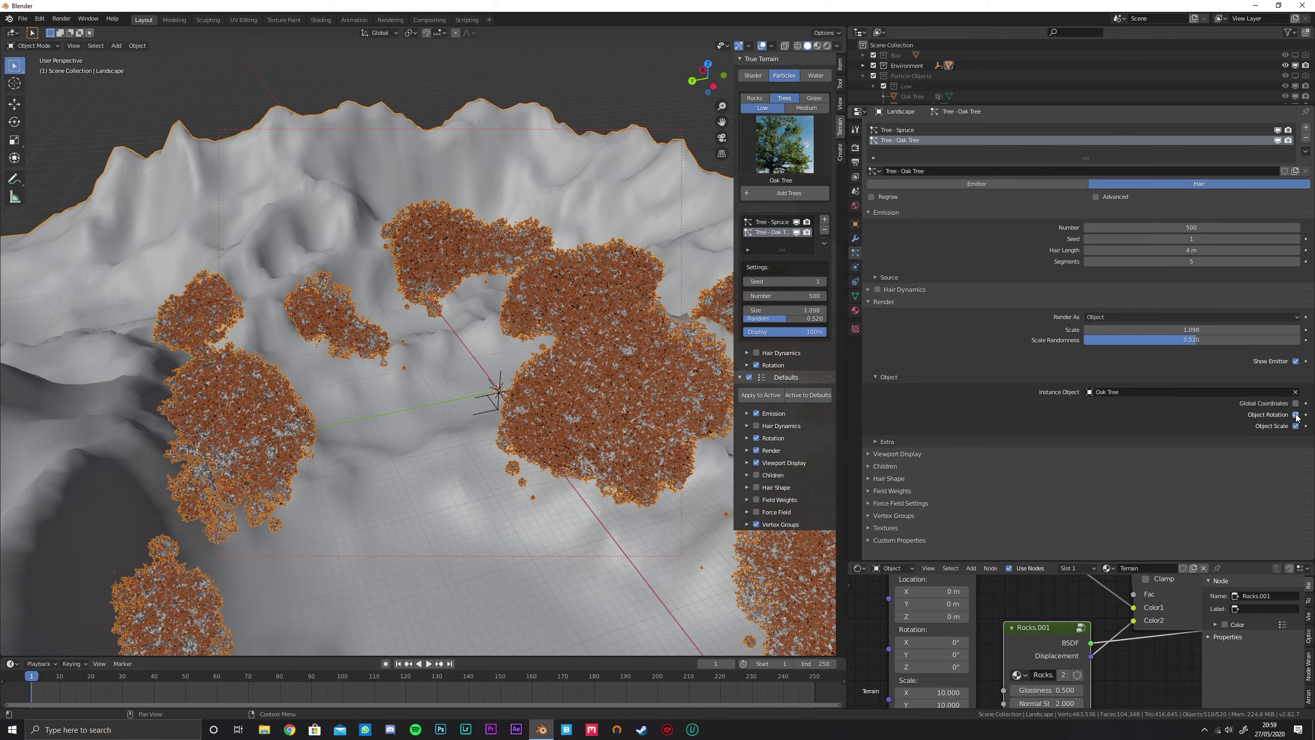
scroll(676, 369, "up", 4)
middle_click_drag(534, 381, 531, 328)
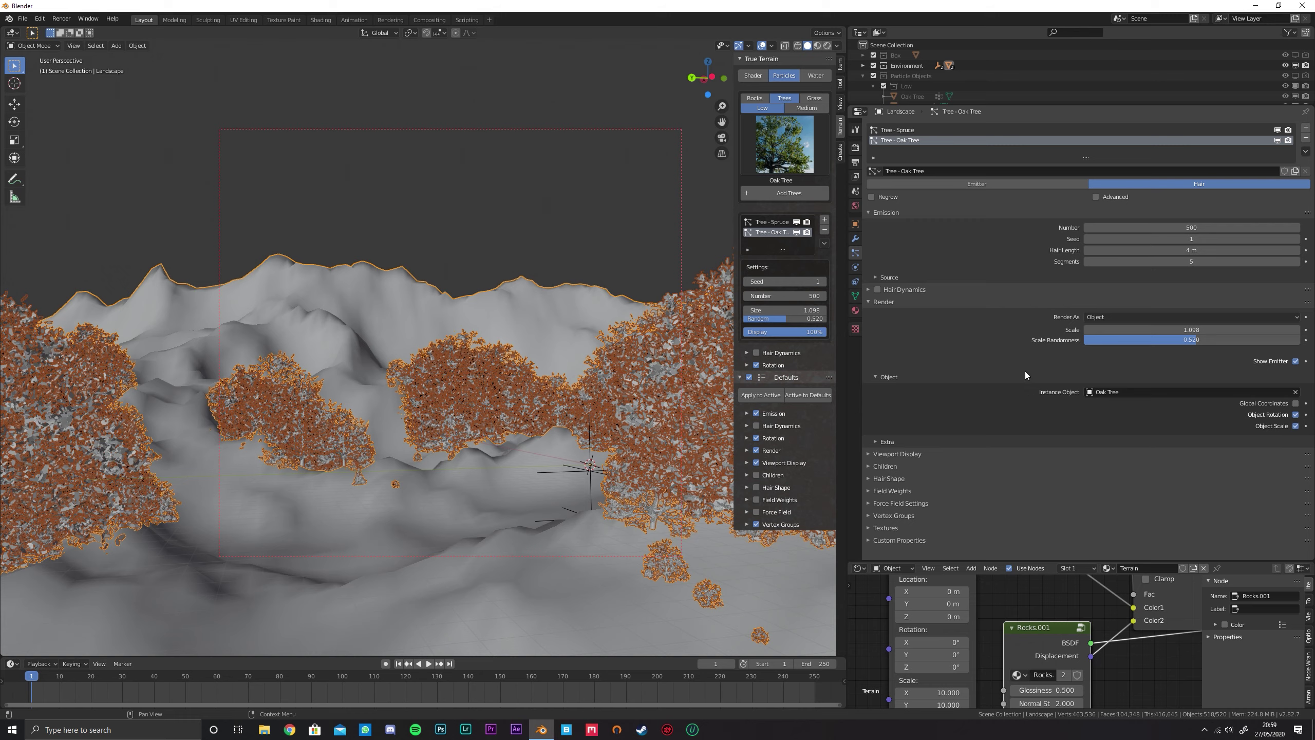
mouse_move(1156, 330)
left_mouse_down()
mouse_move(1118, 330)
mouse_move(1165, 335)
left_mouse_up()
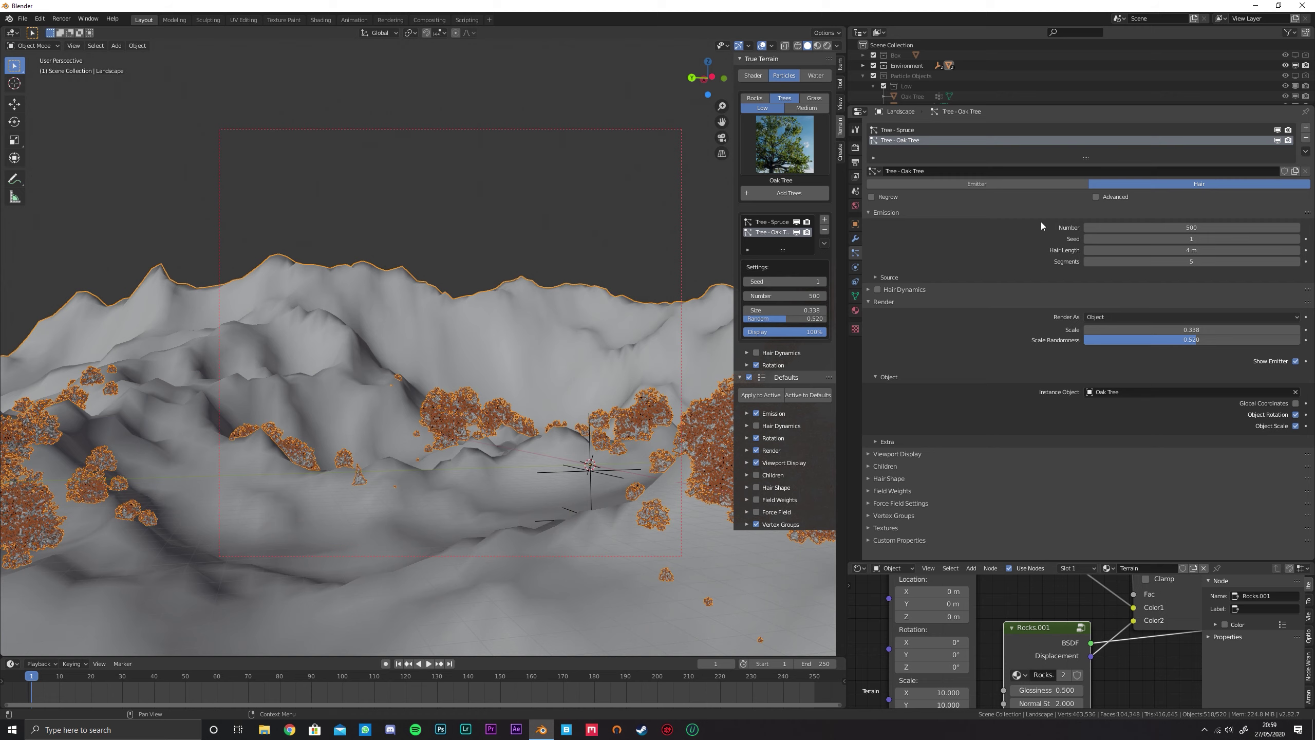
Enable the oak system's advanced settings and set rotation Randomize to 0.109, Phase to 0.449 and Randomize Phase to 0.896
left_click(1096, 197)
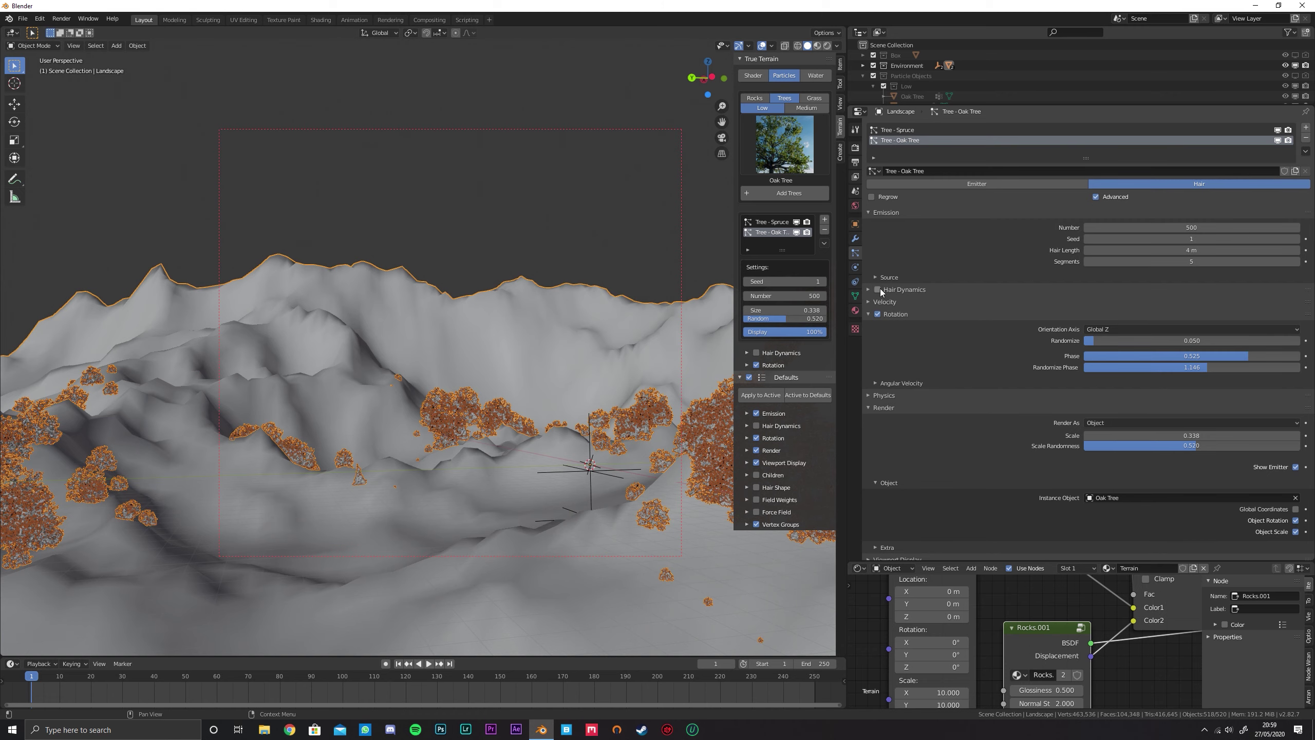
left_click(785, 365)
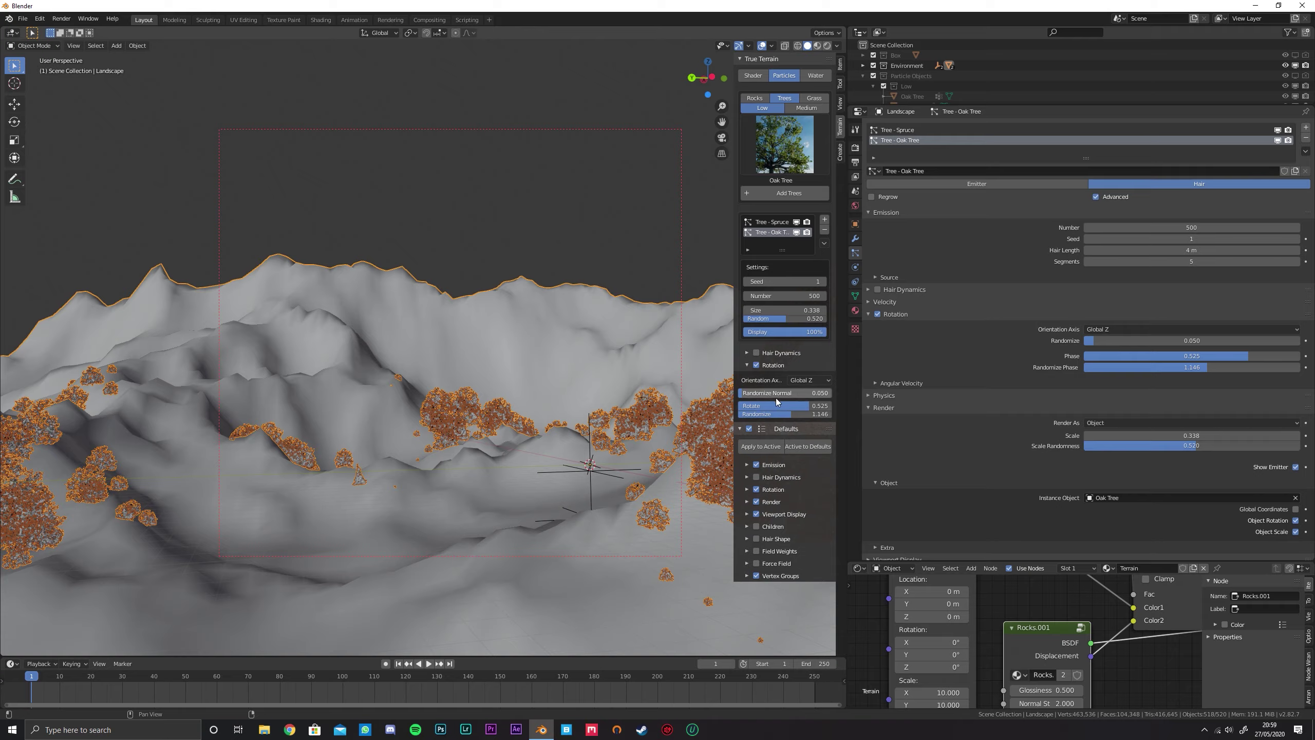
left_click_drag(785, 392, 749, 397)
Clear the length vertex group of the oak particles and inspect the resulting tree patches
scroll(983, 461, "down", 4)
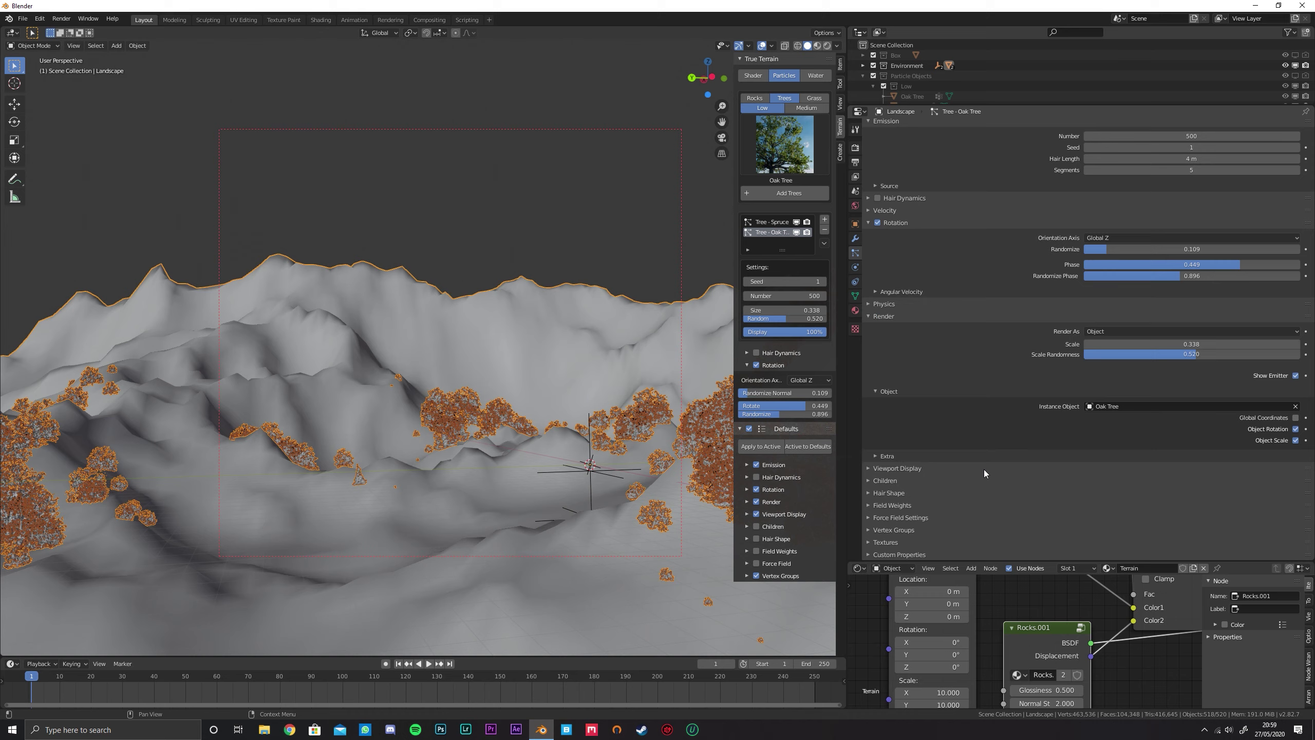
left_click(894, 530)
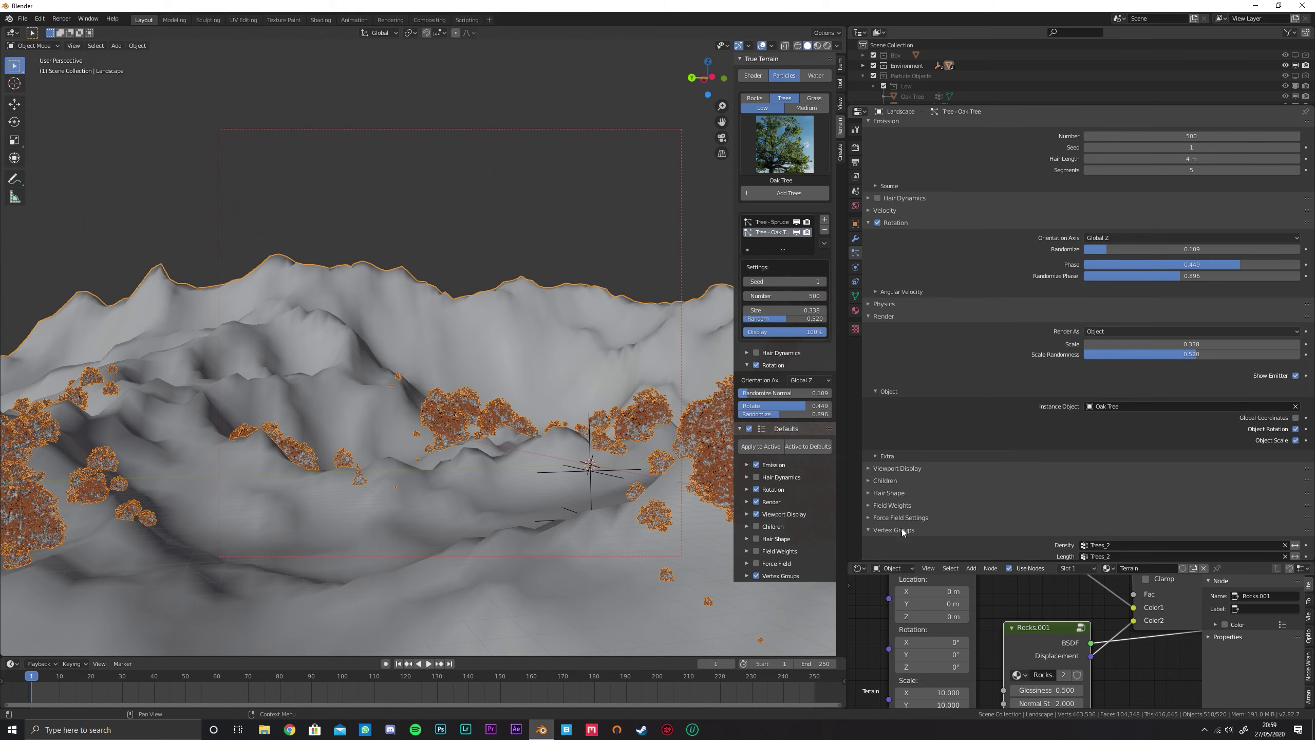
scroll(1247, 469, "down", 4)
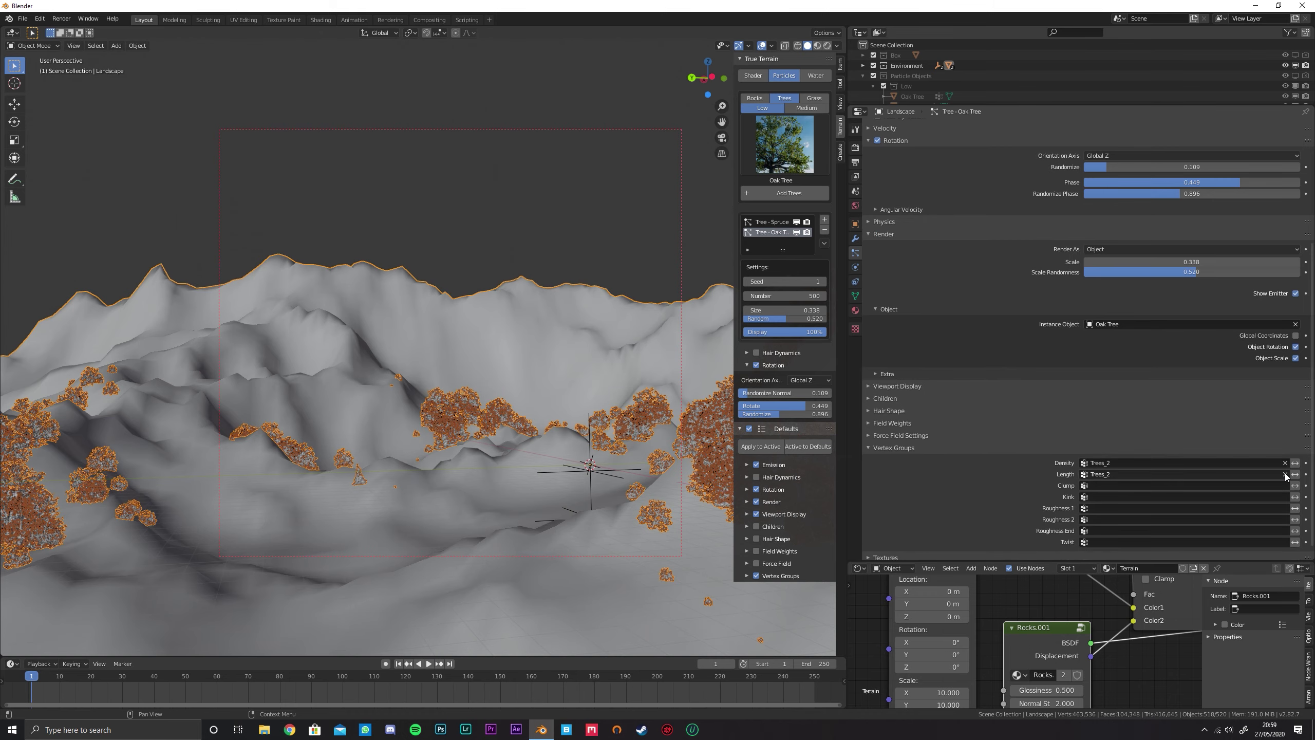
left_click(1285, 474)
middle_click_drag(595, 456, 537, 417)
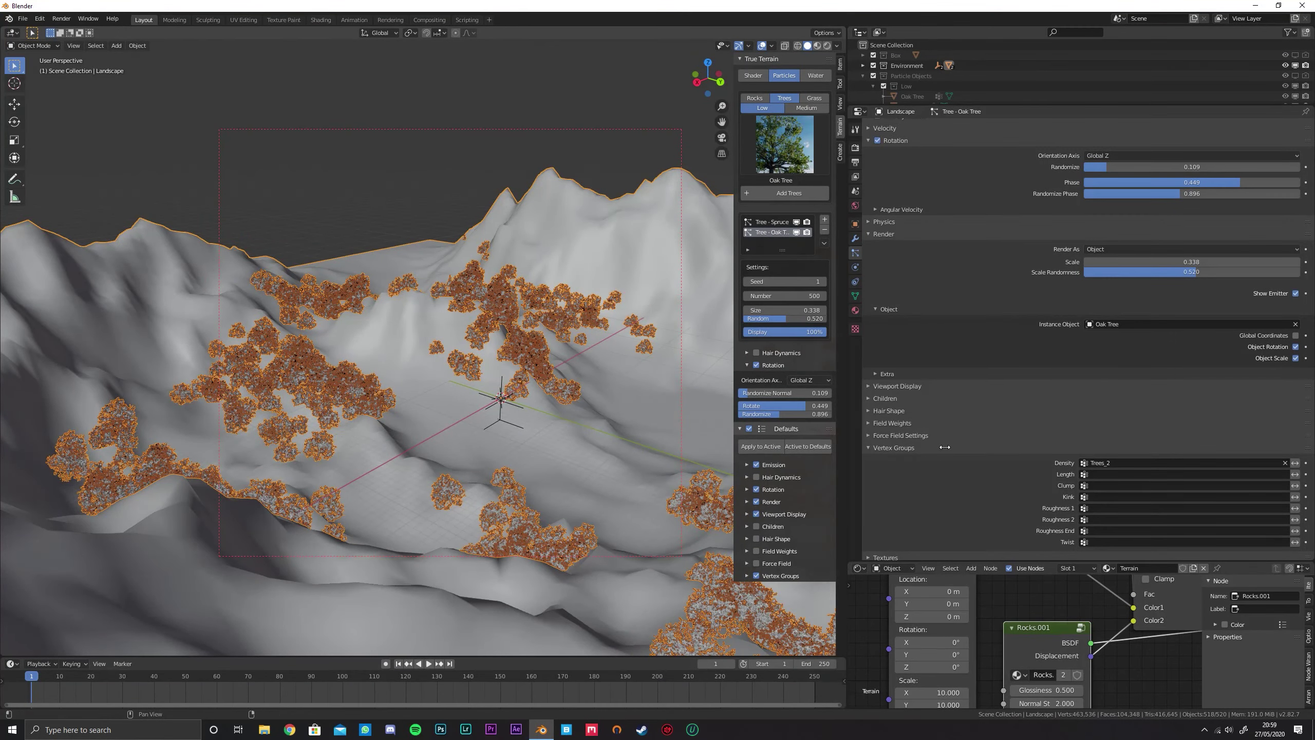
Fine-tune the oak trees to a number of 414, a size of 0.307 and a size randomness of 0.599
scroll(988, 420, "up", 8)
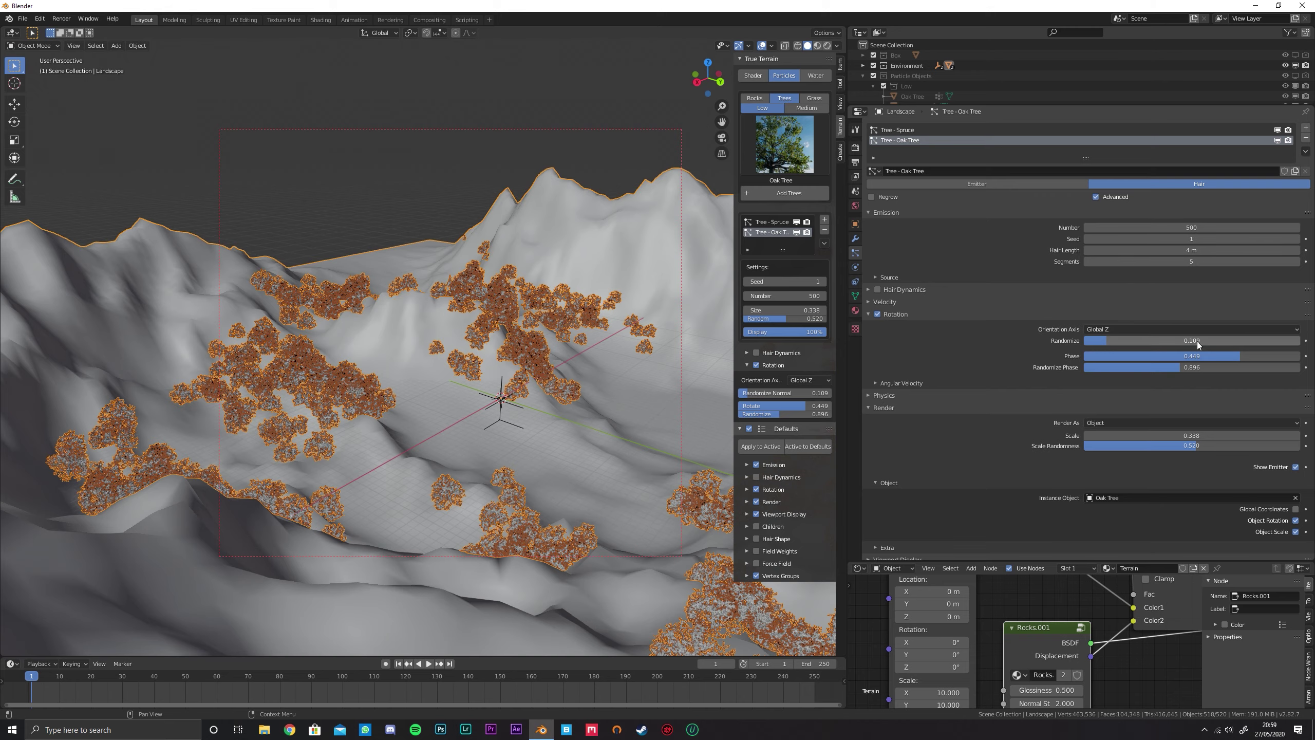
mouse_move(803, 307)
left_mouse_down()
mouse_move(759, 309)
mouse_move(795, 318)
mouse_move(784, 296)
mouse_move(760, 296)
mouse_move(793, 310)
left_mouse_up()
middle_click_drag(574, 274, 599, 317)
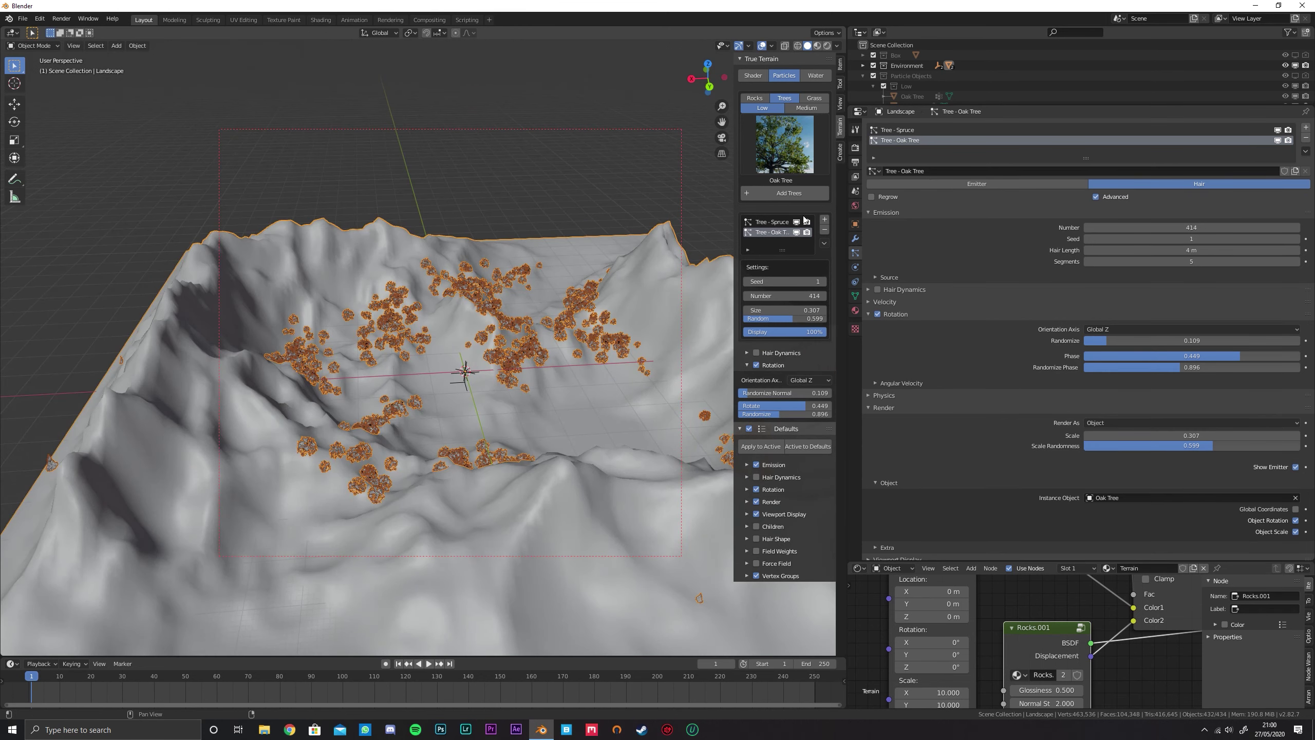
Raise the spruce system's viewport display to 100% to inspect the full forest among the oaks
left_click(771, 222)
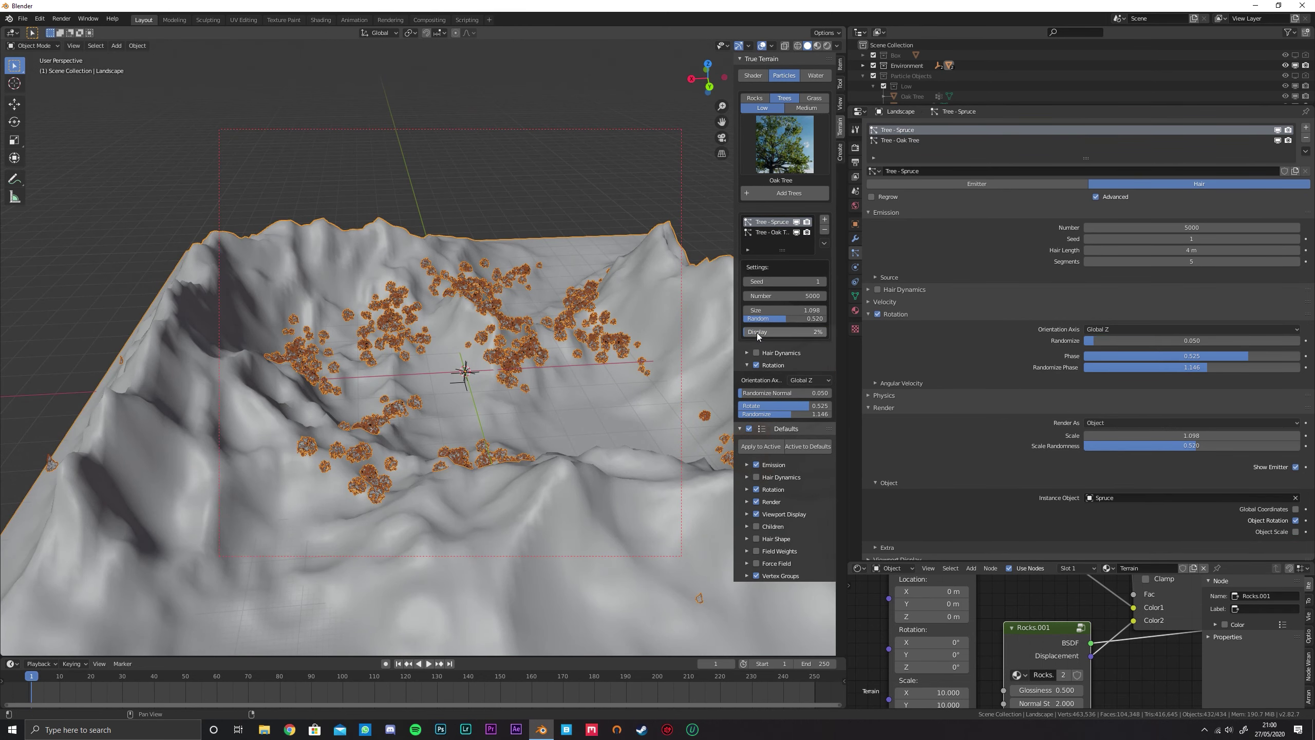
left_click_drag(745, 332, 827, 332)
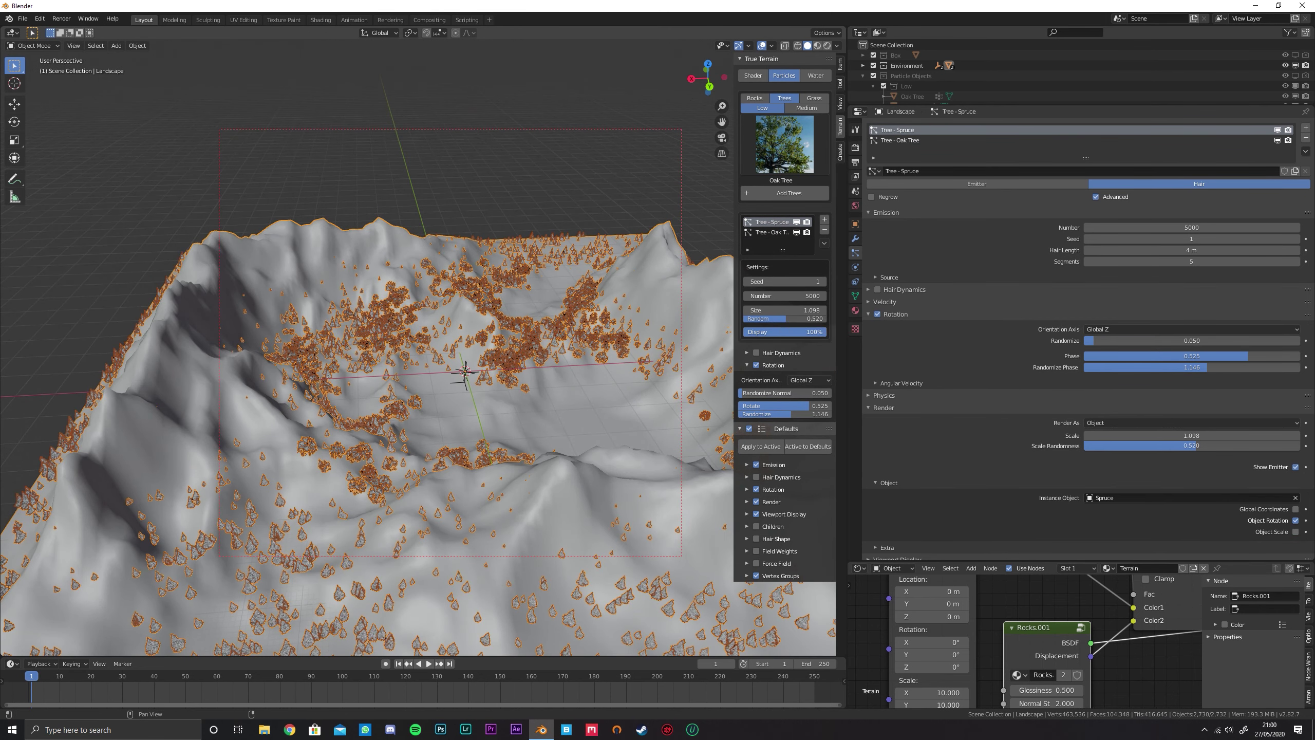
scroll(621, 343, "up", 2)
middle_click_drag(539, 339, 629, 356)
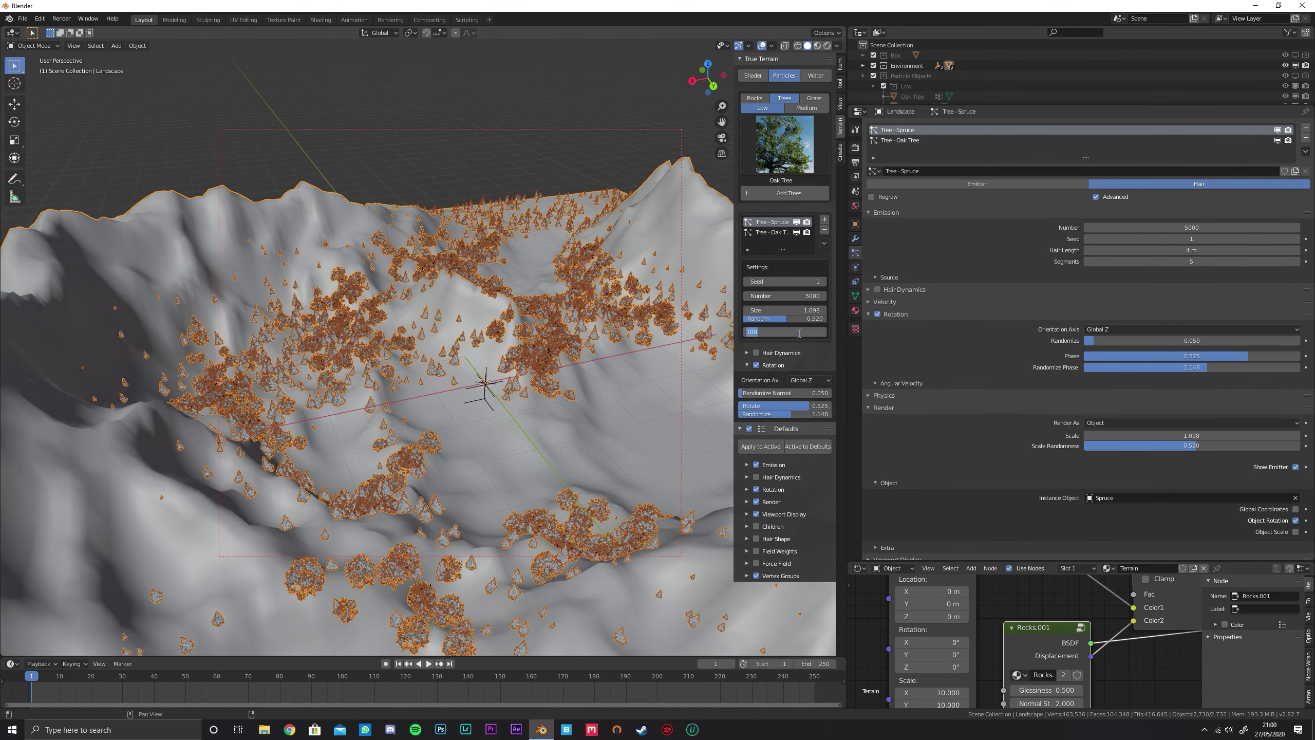
Reduce the spruce system's viewport display amount to 10%
type("10")
key("Return")
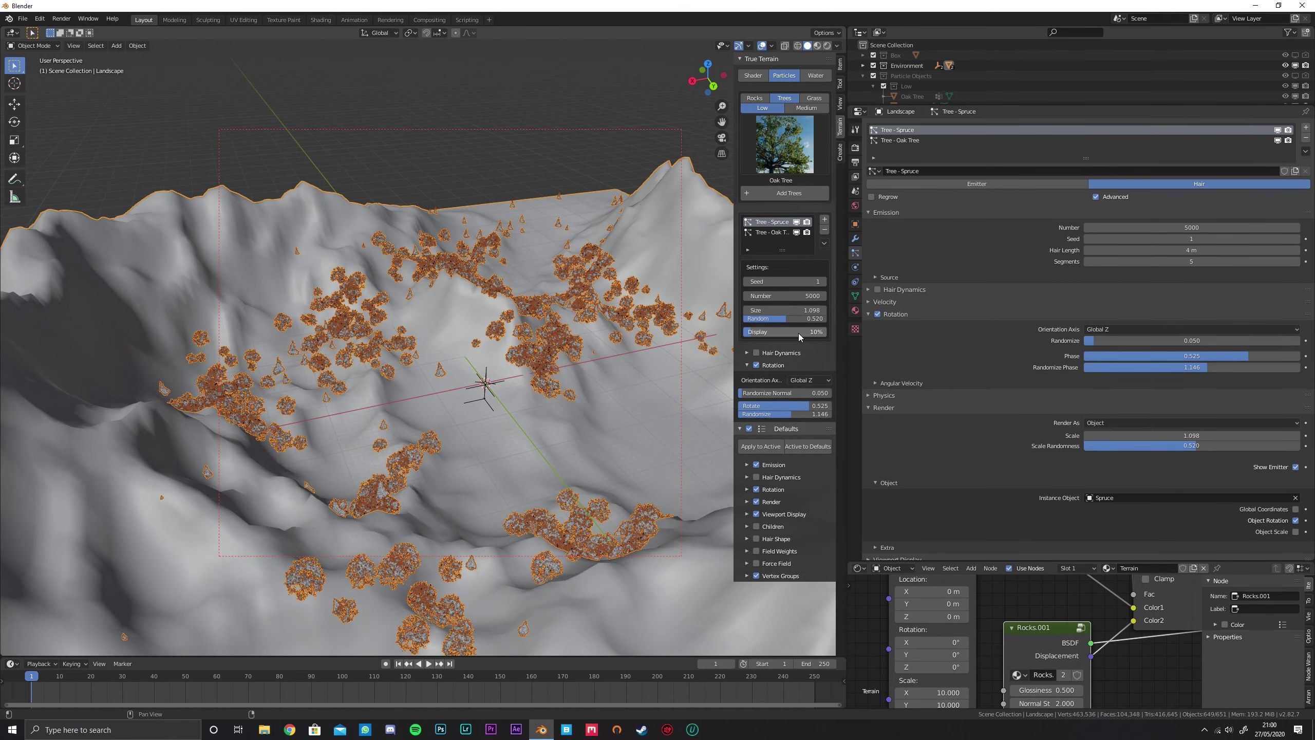
scroll(562, 359, "down", 3)
middle_click_drag(562, 359, 484, 347)
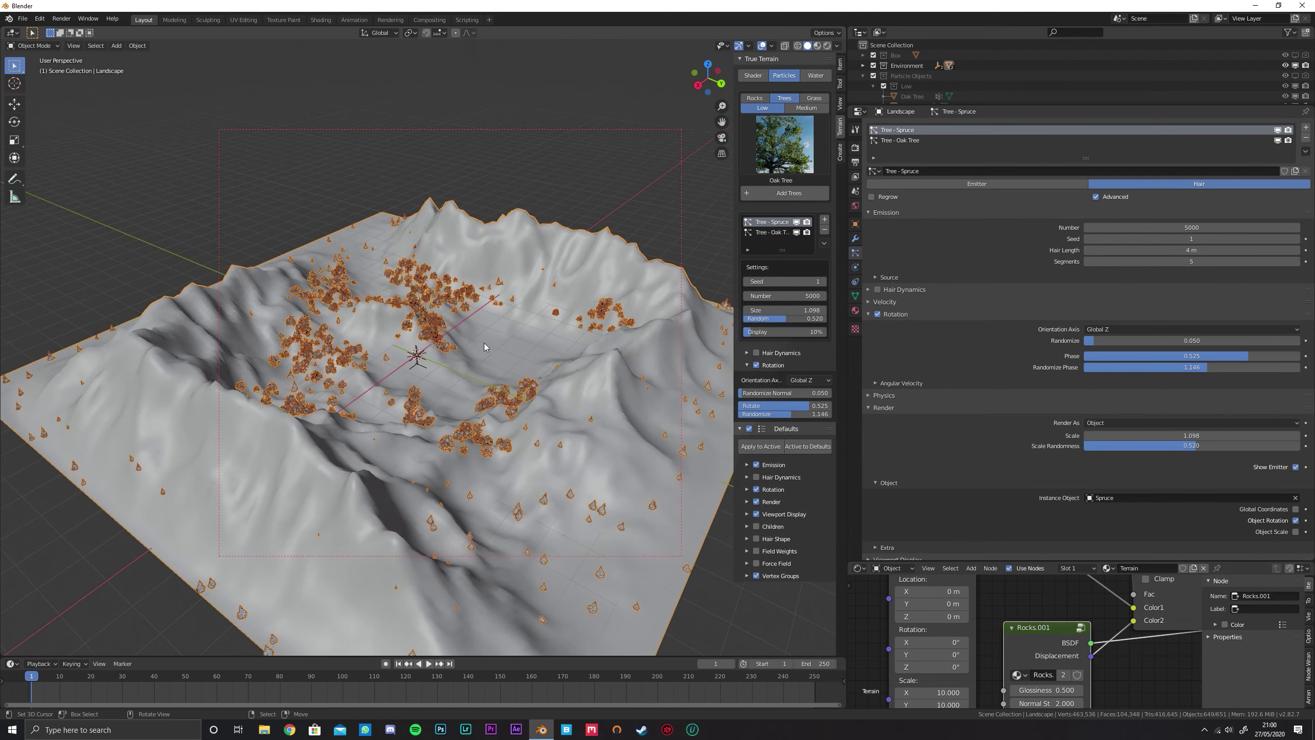
Lower the oak system's viewport display amount to 5%
left_click(774, 231)
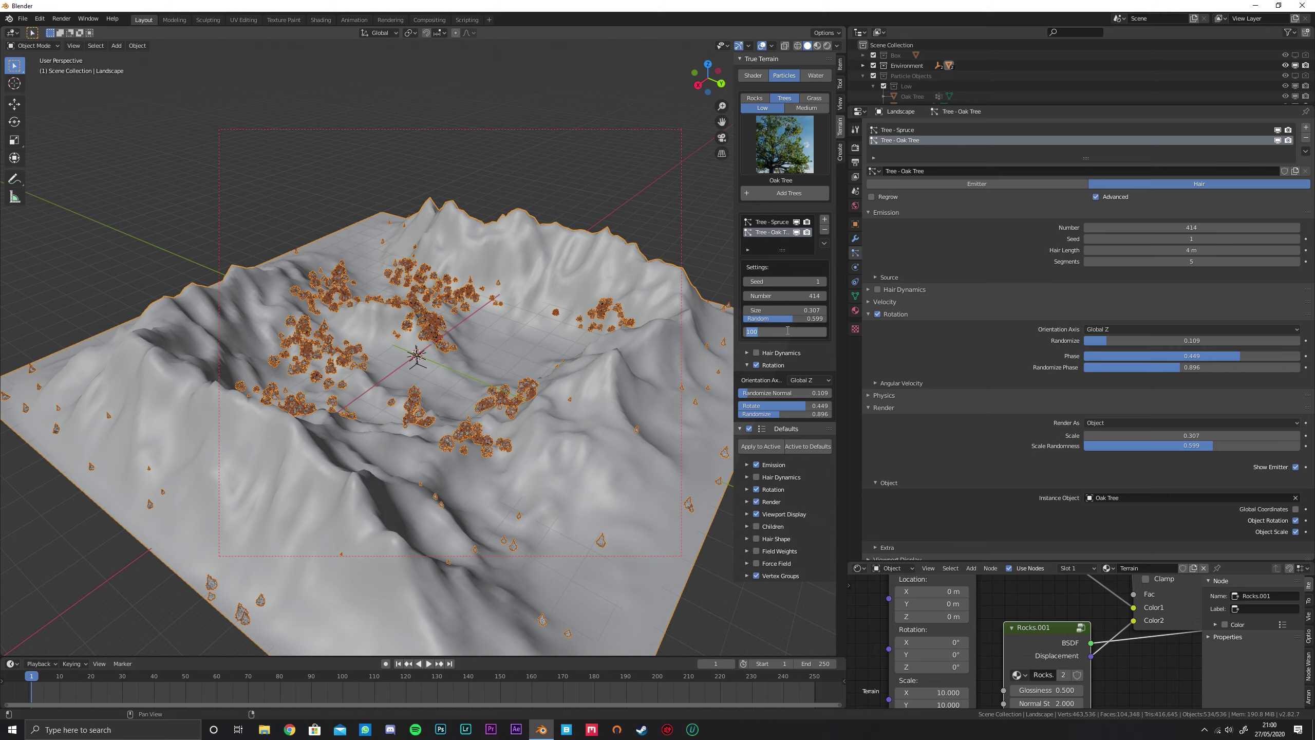
type("5")
key("Return")
mouse_move(580, 358)
middle_mouse_down()
mouse_move(528, 358)
mouse_move(569, 366)
middle_mouse_up()
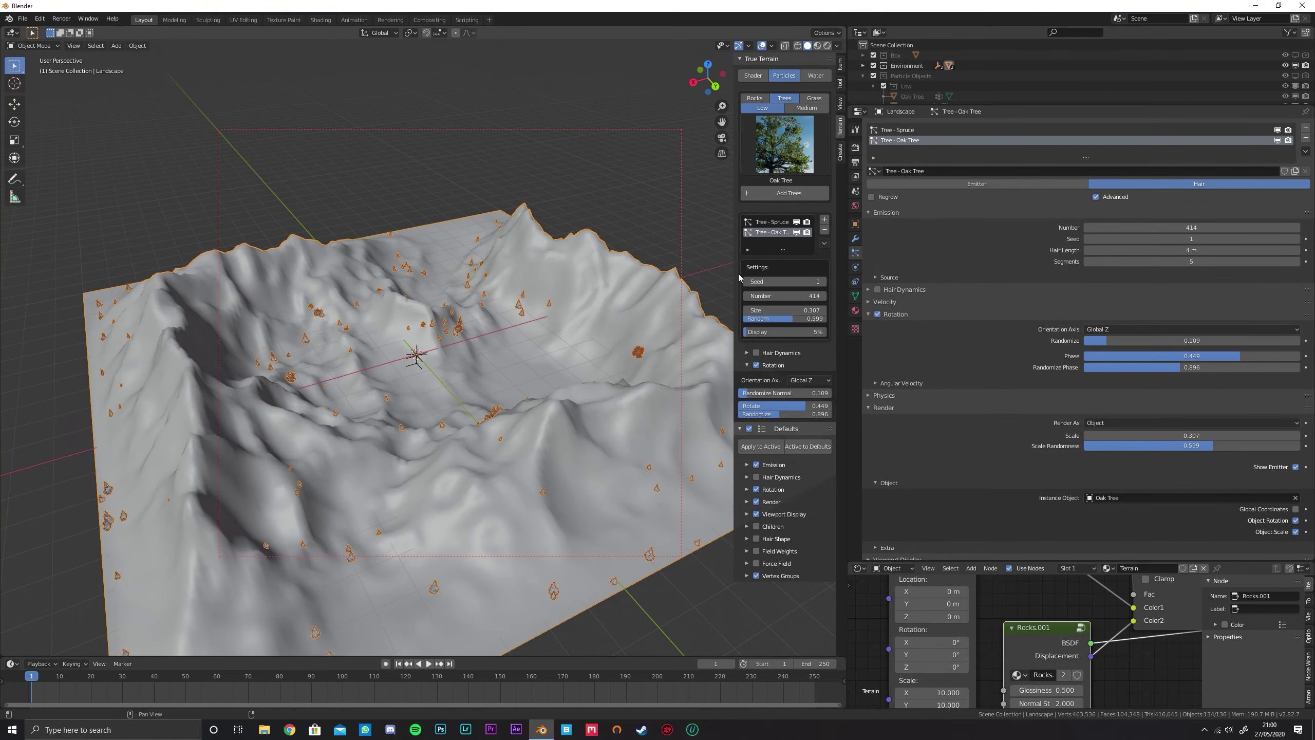
In Weight Paint mode, duplicate the landscape's Trees vertex group and name the copy Rocks
middle_click_drag(469, 383, 503, 347)
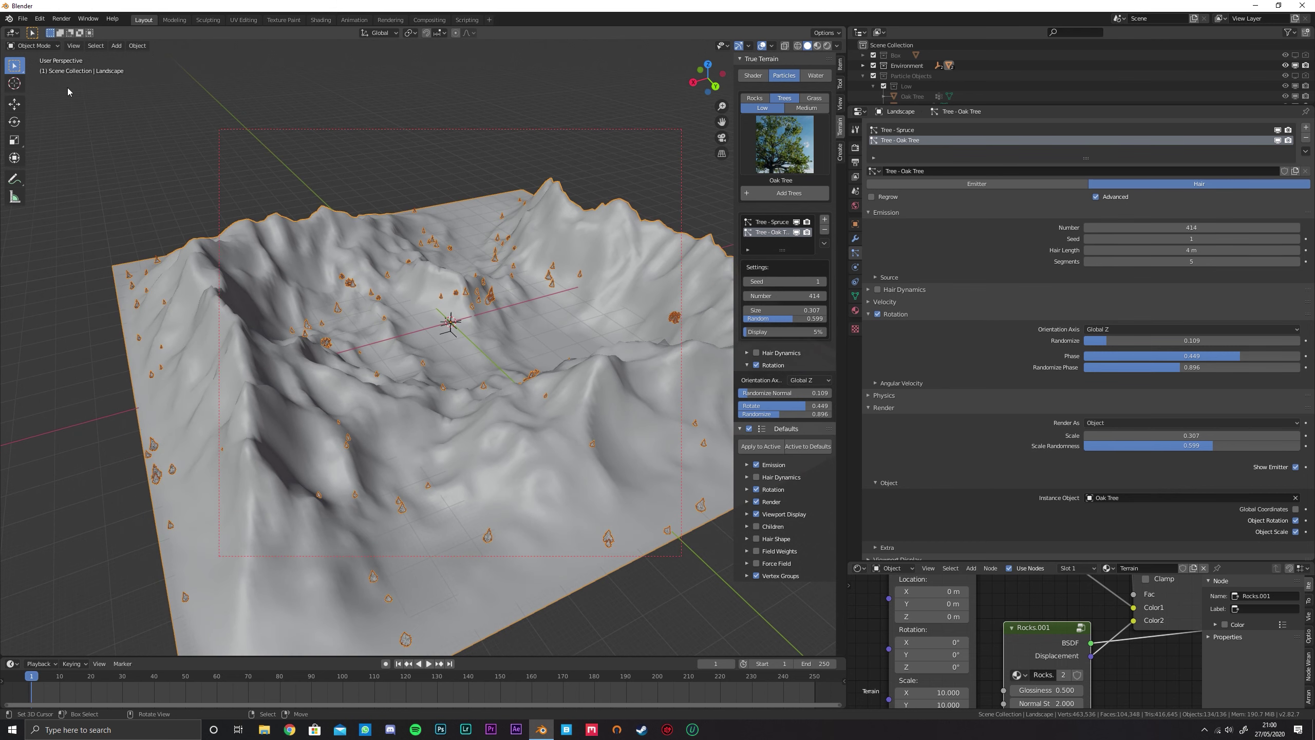
left_click(34, 45)
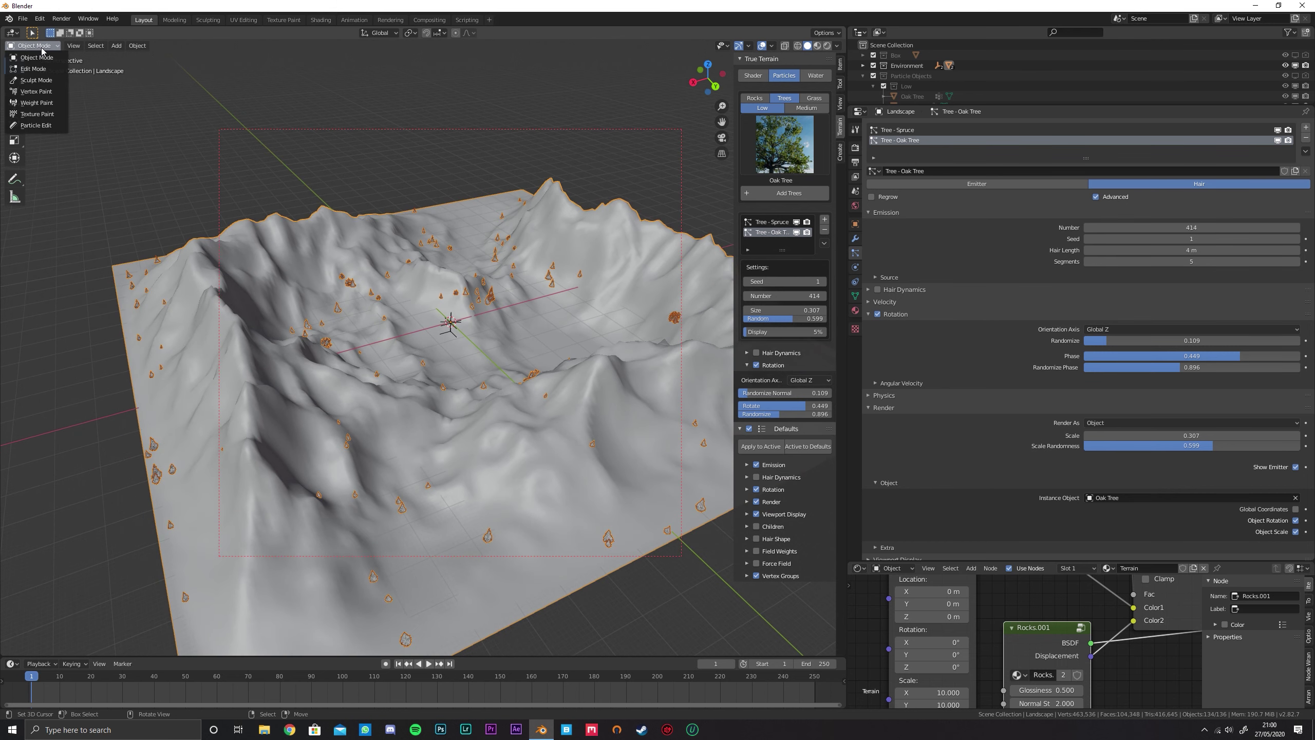
left_click(38, 103)
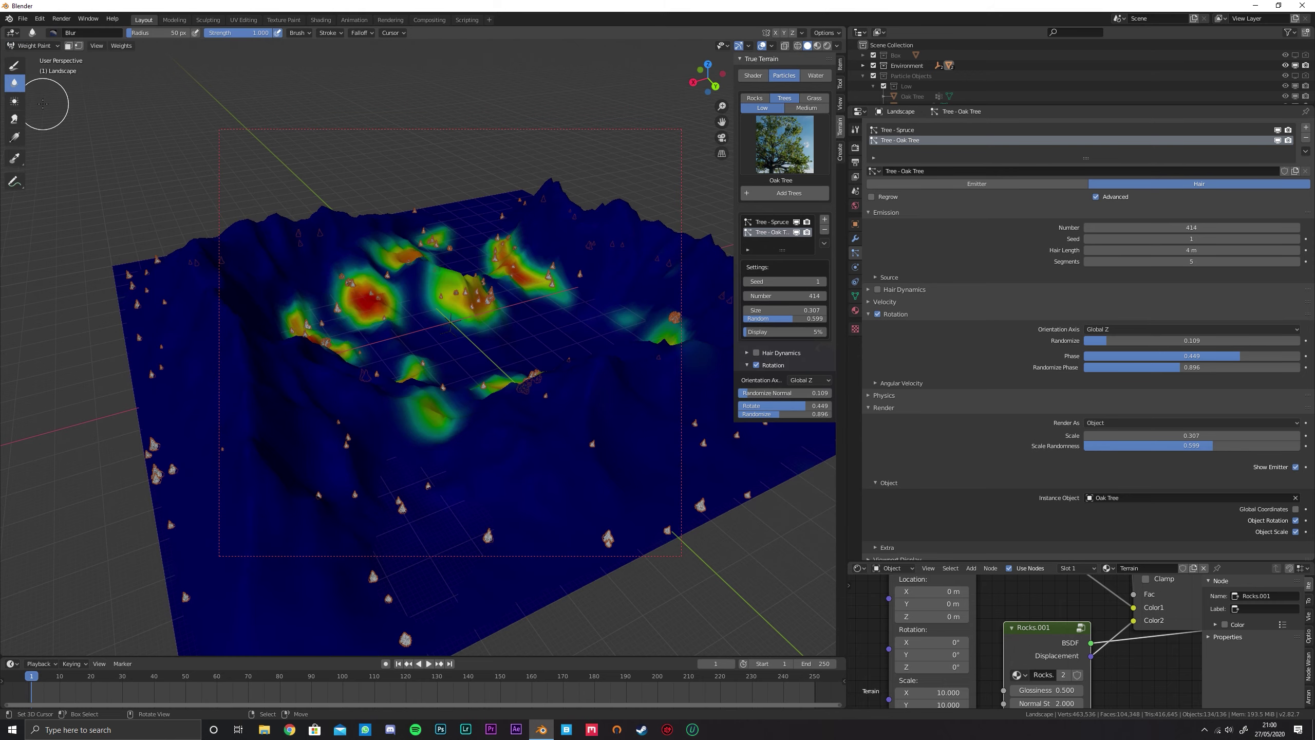
left_click(856, 296)
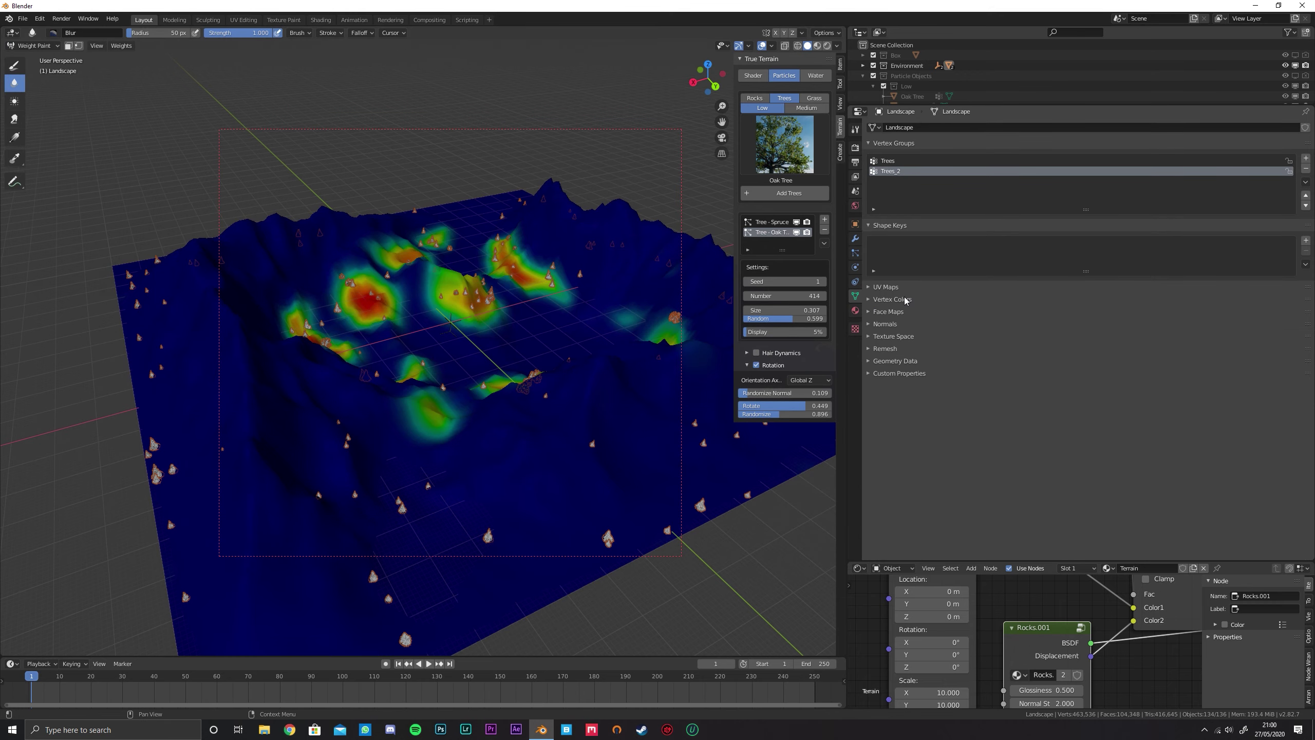
left_click(892, 162)
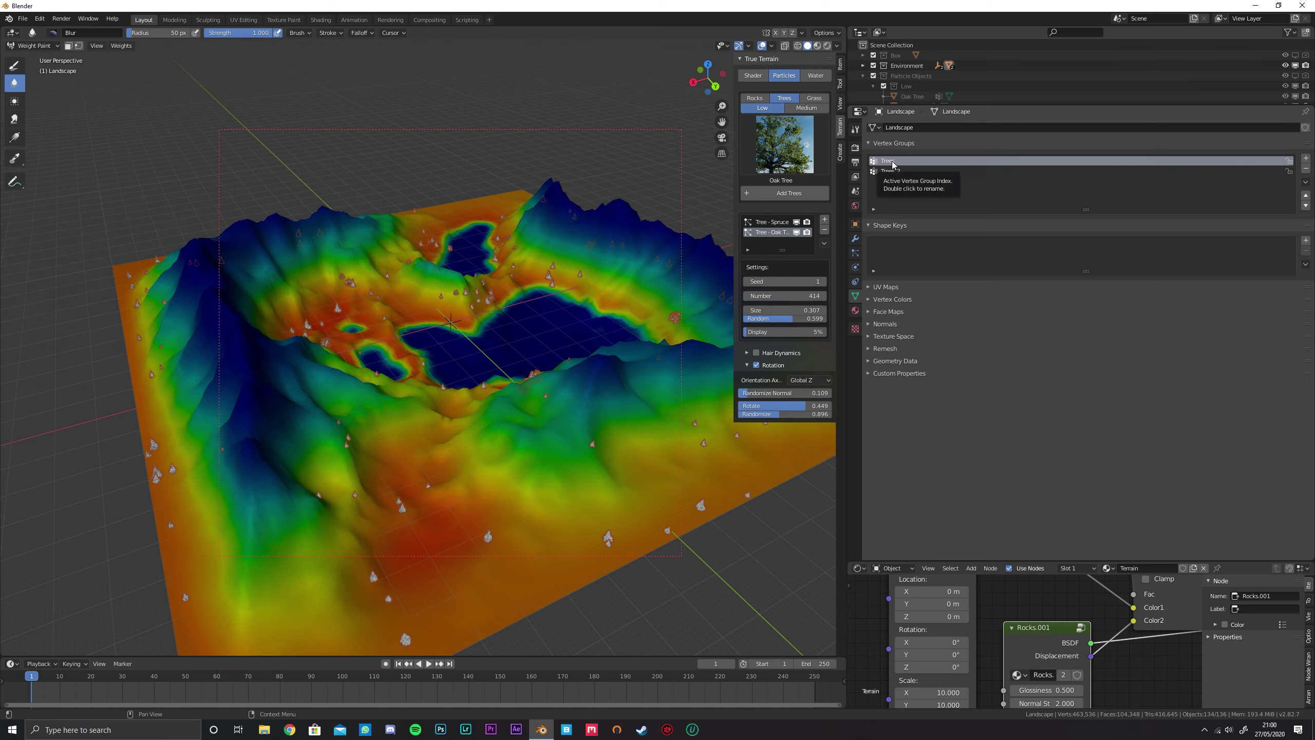
left_click(1305, 182)
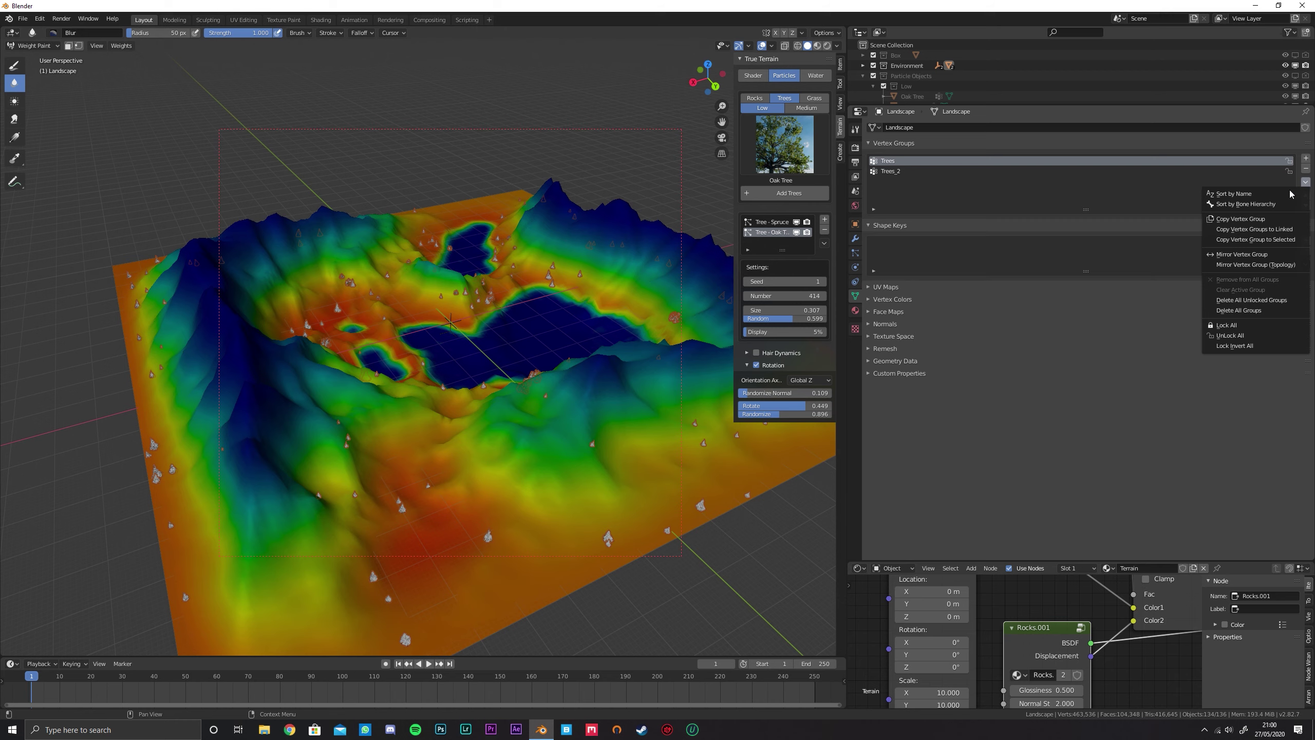
left_click(1261, 219)
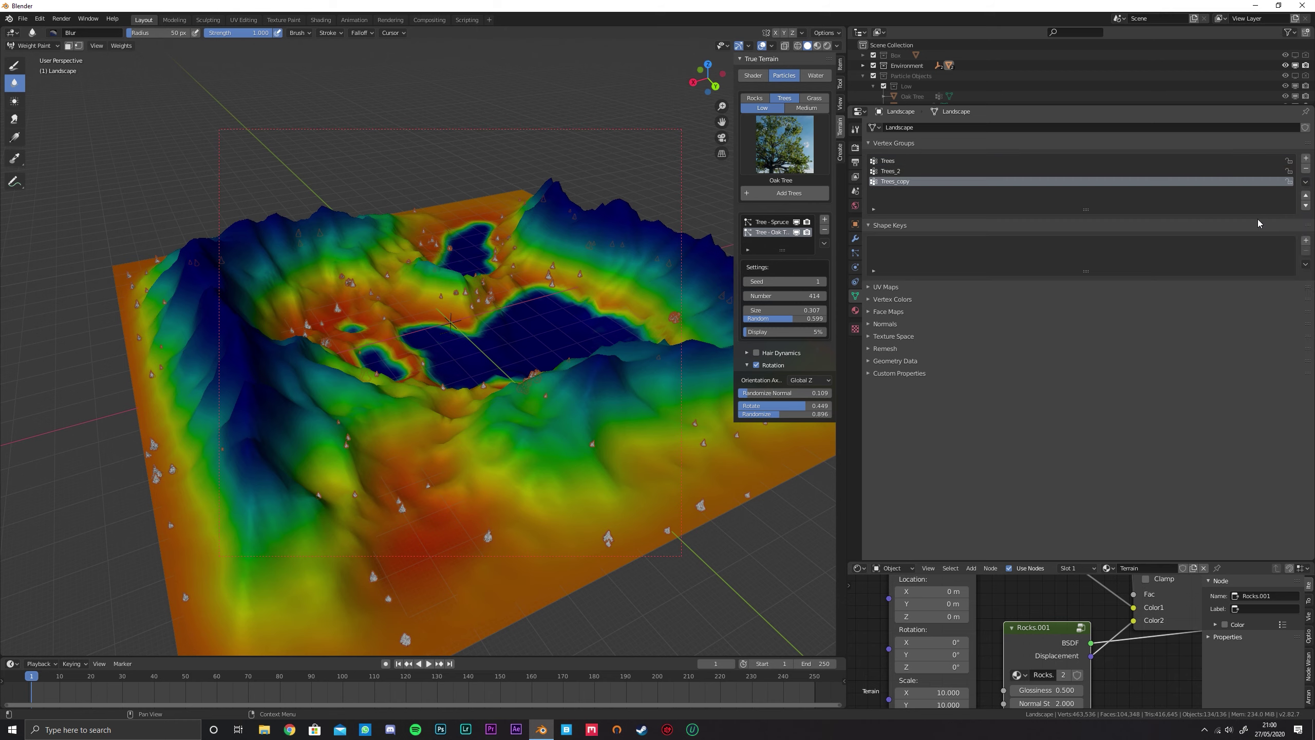
double_click(912, 181)
type("Rocks")
key("Return")
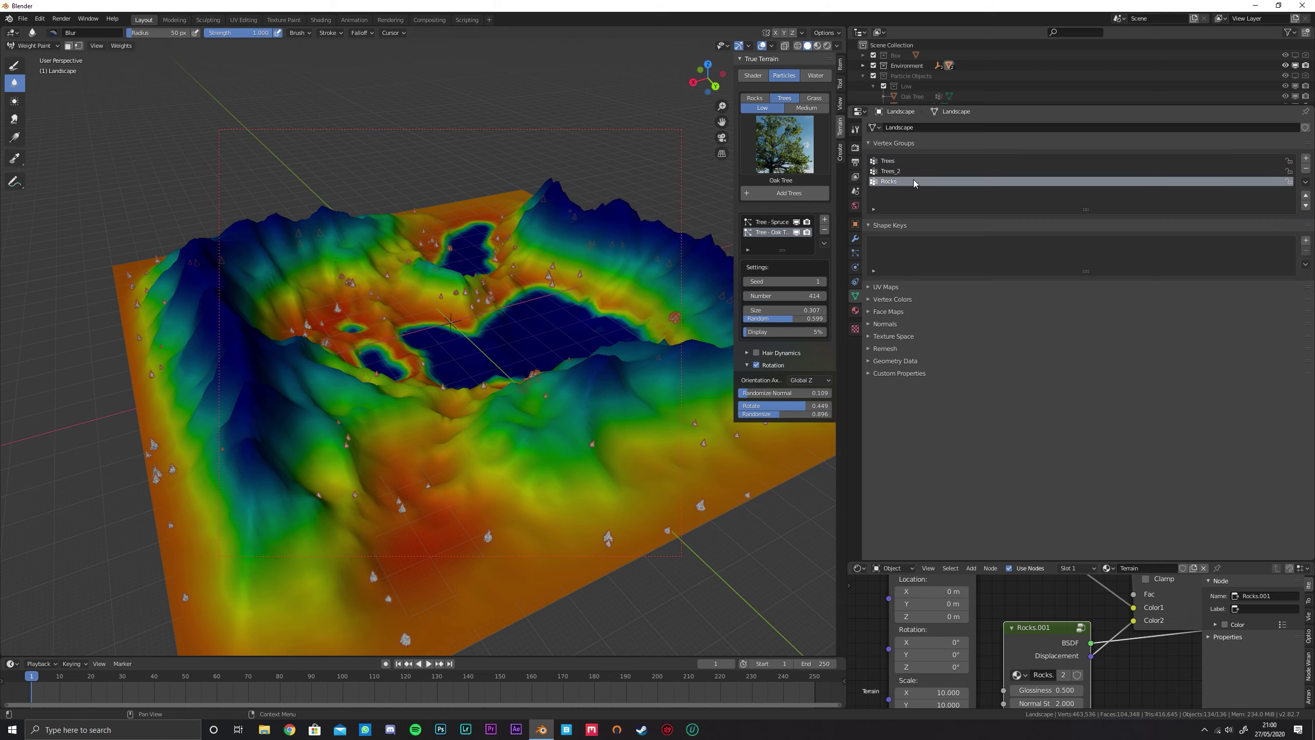
Invert the weights of the Rocks vertex group
left_click(122, 45)
left_click(135, 119)
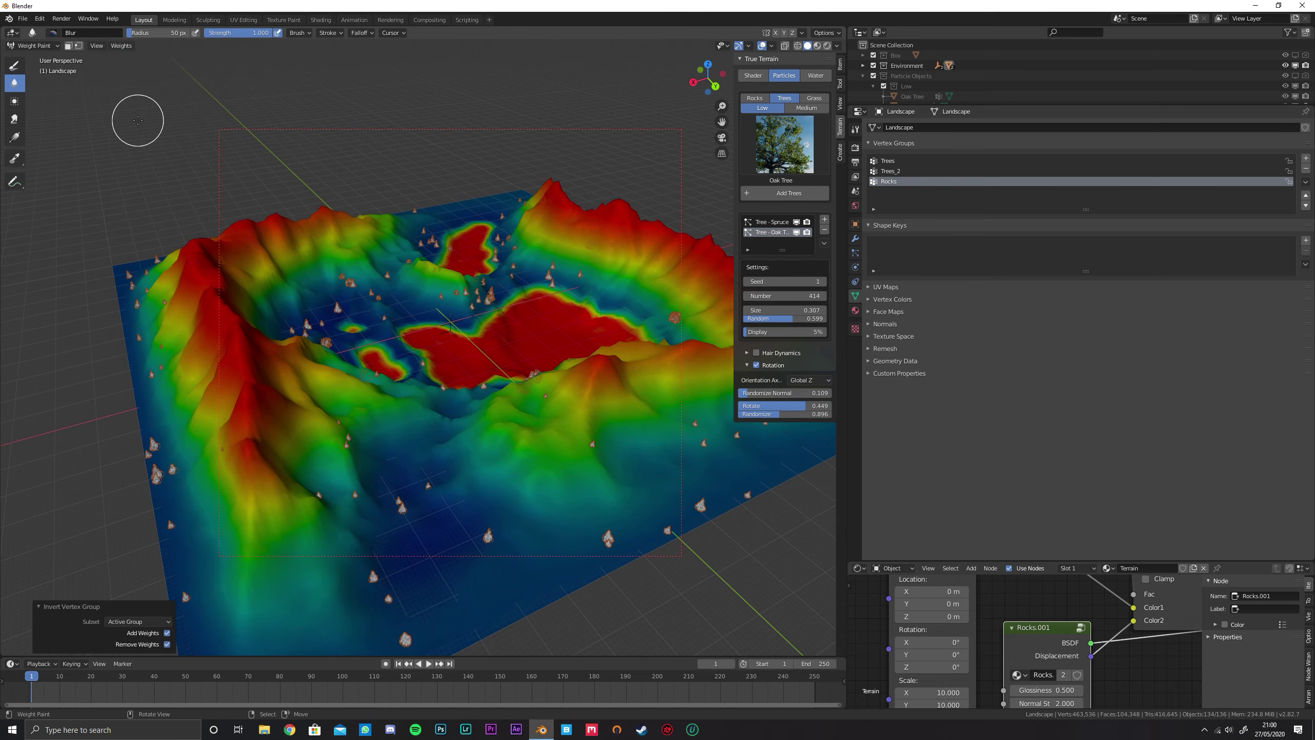
Subtract the Rocks weights from the mountain ridges and slopes around the terrain with the Draw brush at weight 1.000, sparing the lake areas
middle_click_drag(467, 257, 441, 279)
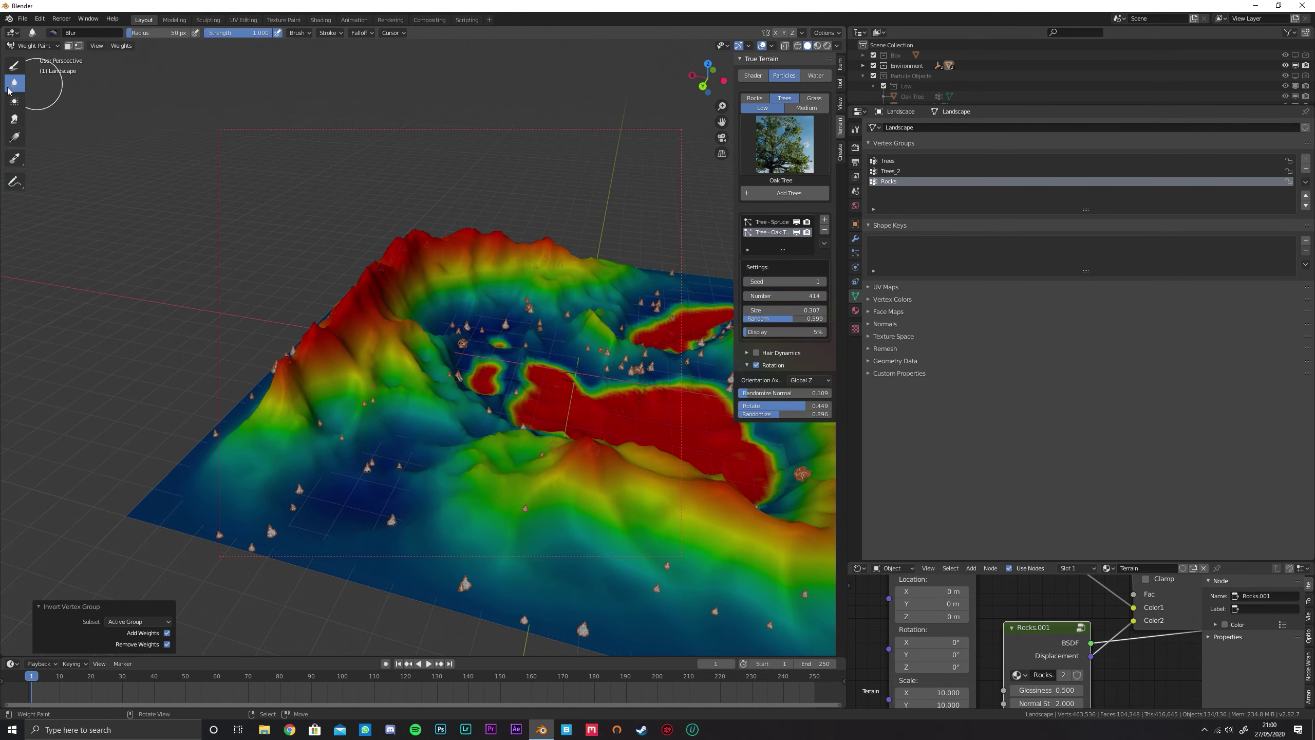
left_click(19, 68)
left_click(840, 84)
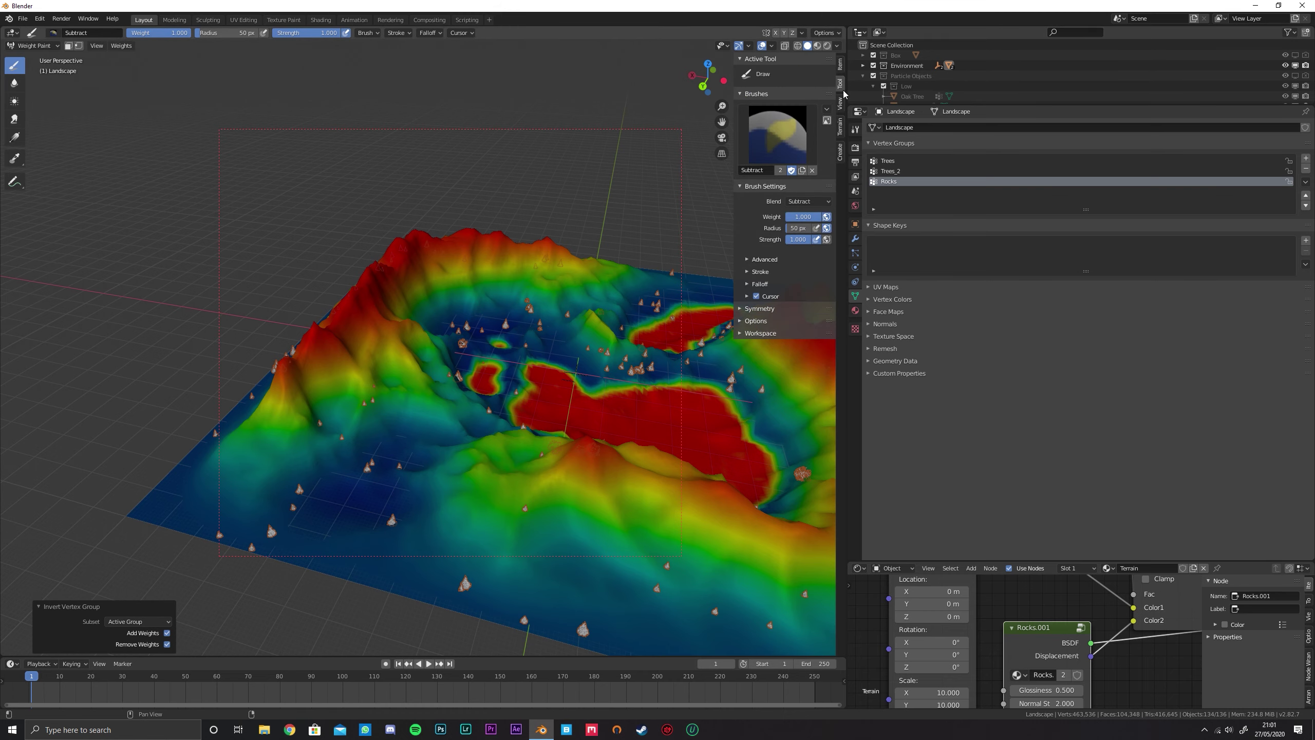
mouse_move(439, 280)
middle_mouse_down()
mouse_move(440, 249)
mouse_move(497, 263)
middle_mouse_up()
mouse_move(497, 262)
left_mouse_down()
mouse_move(404, 306)
mouse_move(385, 368)
mouse_move(390, 426)
mouse_move(417, 376)
mouse_move(496, 440)
mouse_move(360, 446)
mouse_move(503, 440)
mouse_move(473, 452)
mouse_move(576, 416)
mouse_move(596, 359)
mouse_move(574, 383)
mouse_move(611, 347)
mouse_move(540, 234)
mouse_move(578, 241)
mouse_move(590, 138)
mouse_move(548, 179)
mouse_move(599, 200)
mouse_move(558, 211)
mouse_move(564, 234)
mouse_move(626, 280)
mouse_move(642, 389)
mouse_move(551, 453)
mouse_move(458, 466)
mouse_move(294, 368)
left_mouse_up()
scroll(496, 440, "up", 3)
key("ctrl+z")
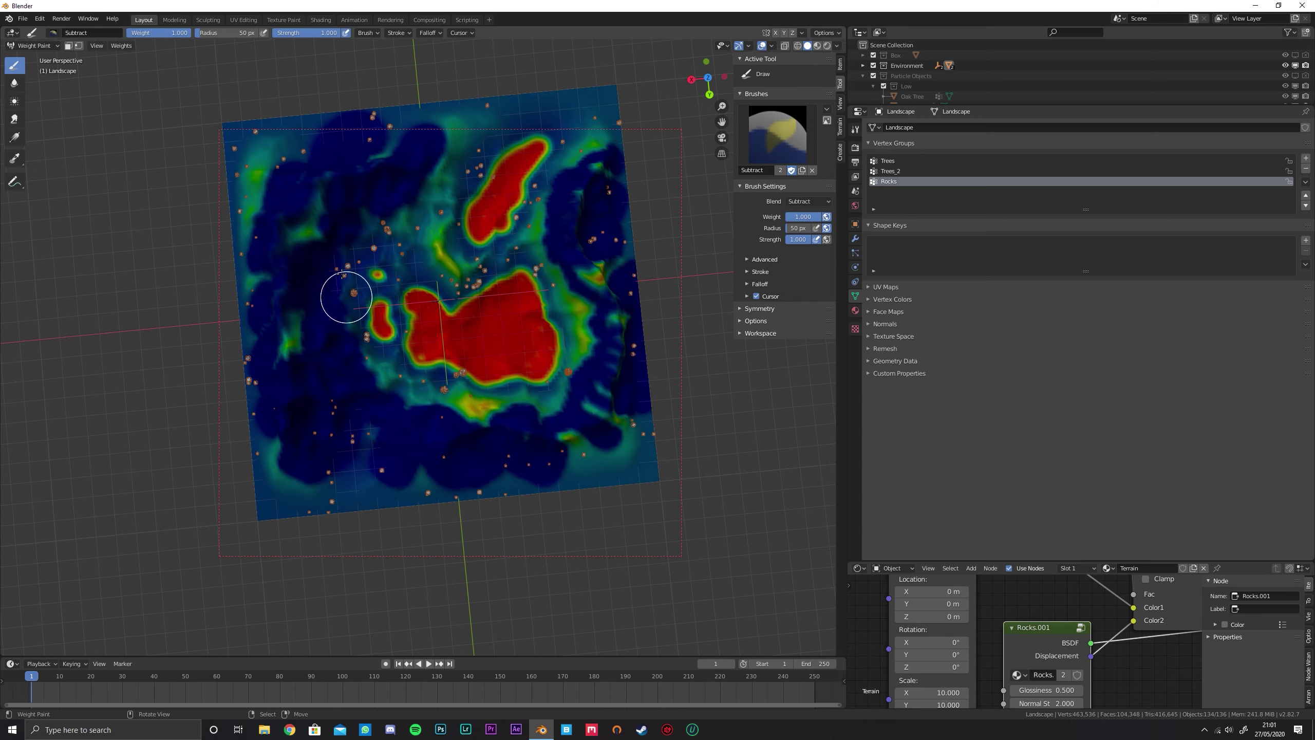
mouse_move(365, 218)
left_mouse_down()
mouse_move(425, 183)
mouse_move(459, 135)
left_mouse_up()
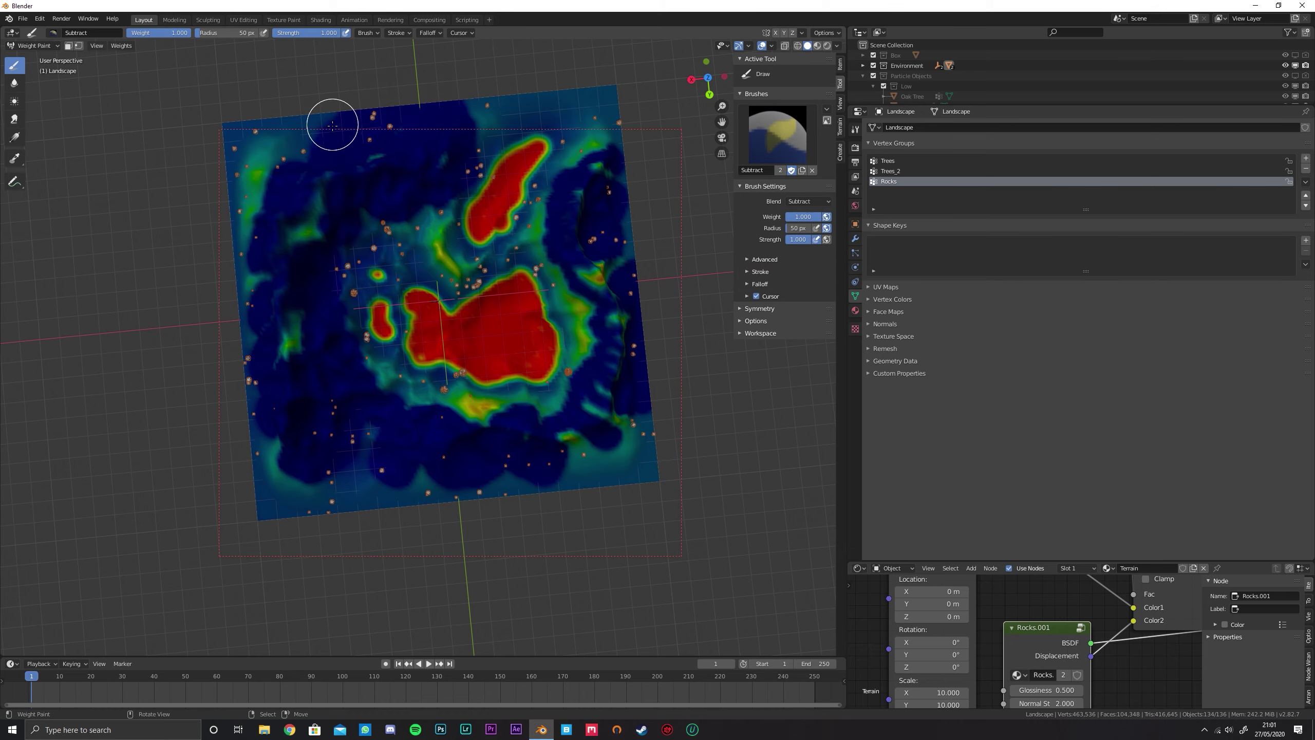
Soften the Rocks weights with the Blur brush and the Smooth operation, using 20 iterations and an expand/contract of -0.100
left_click(14, 83)
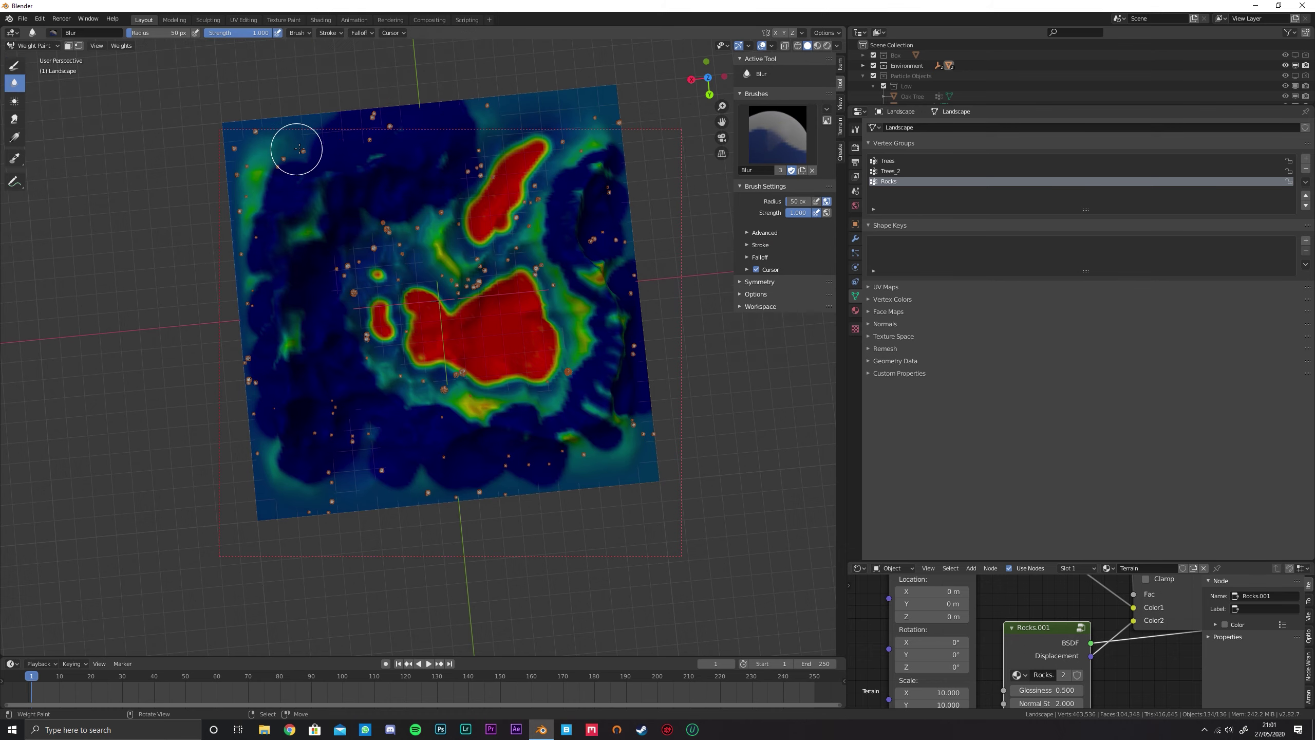
scroll(316, 160, "down", 6)
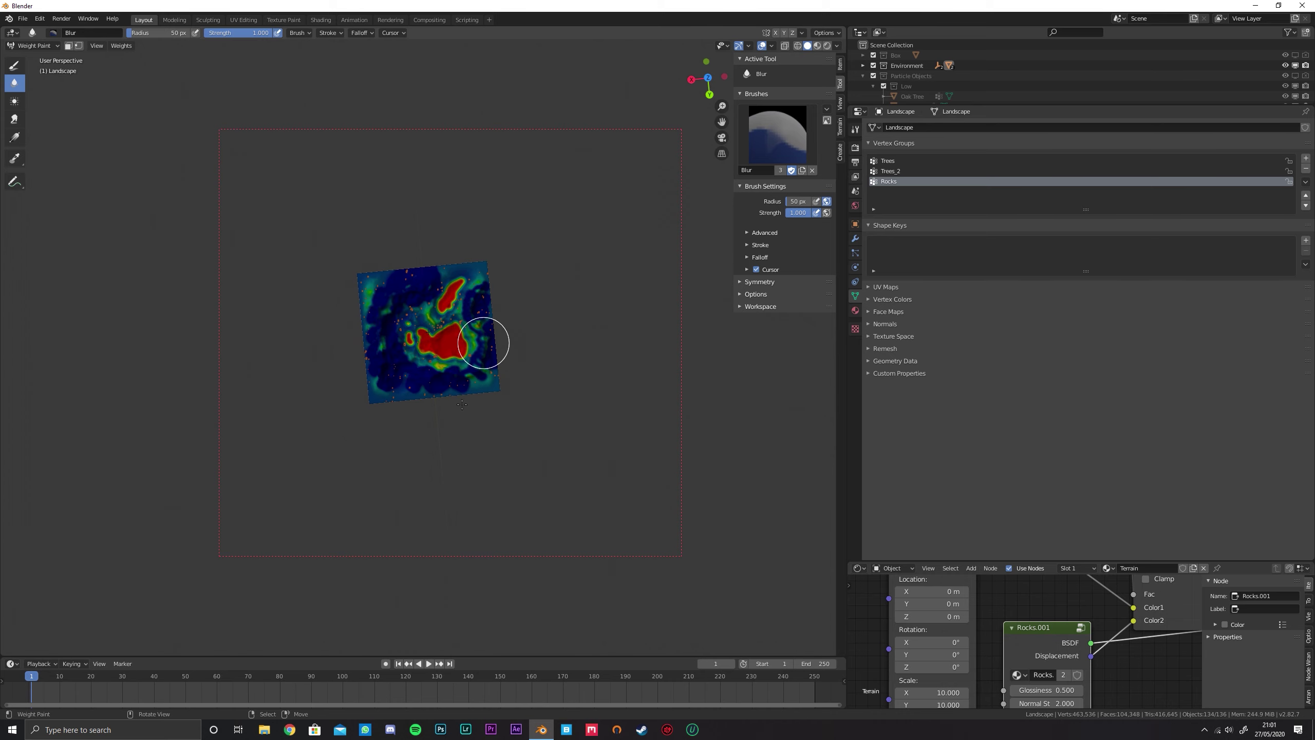
scroll(369, 300, "up", 6)
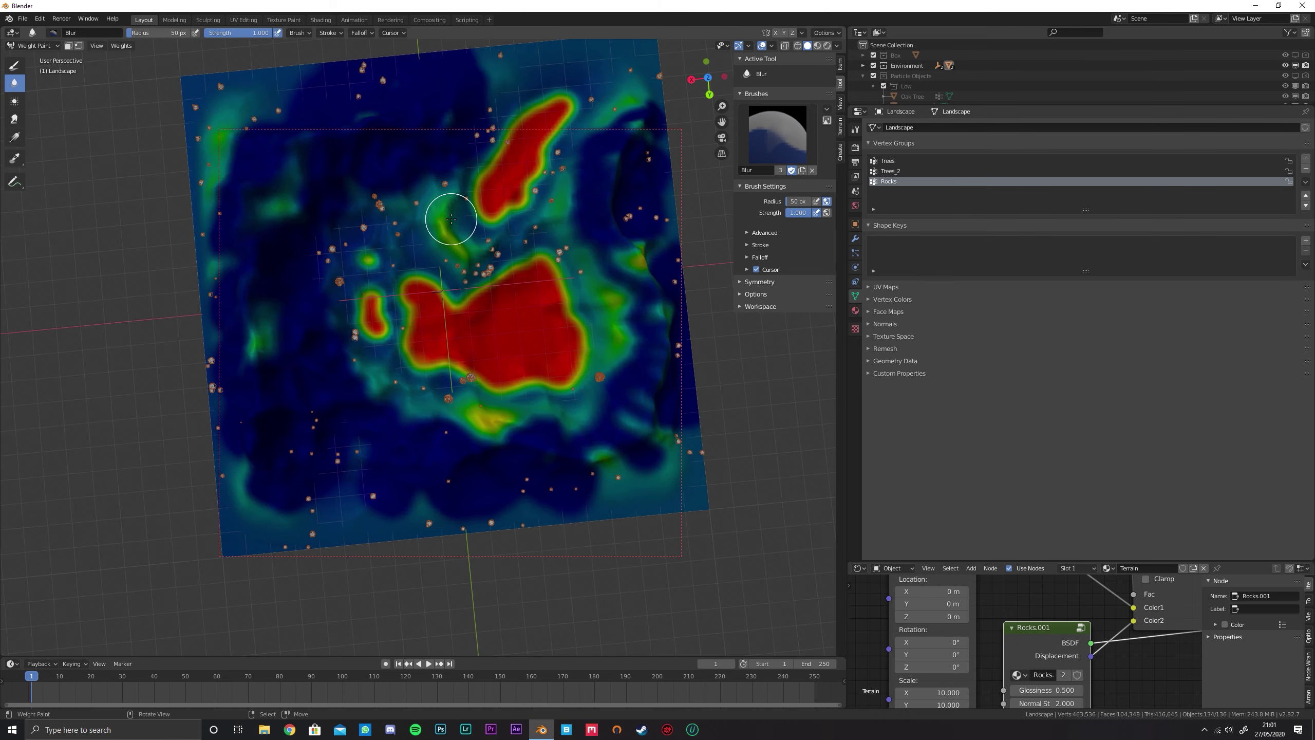
left_click(119, 45)
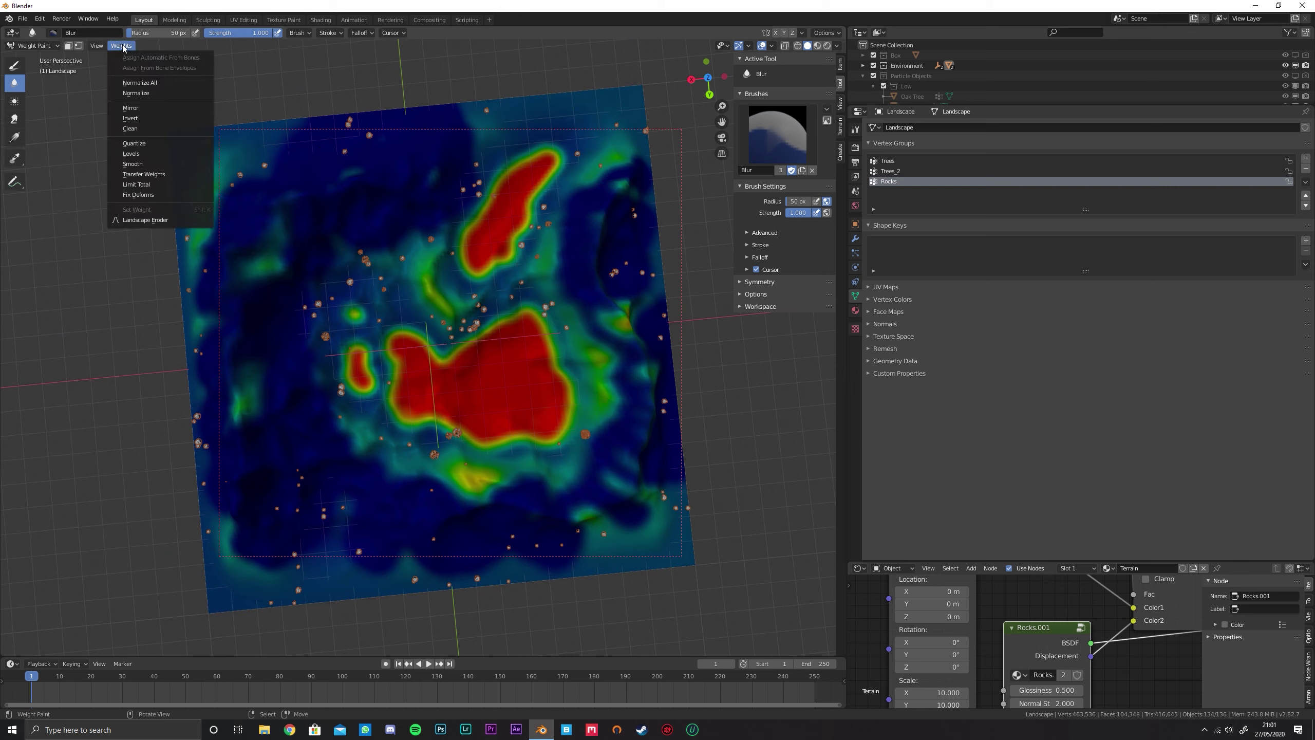
left_click(157, 164)
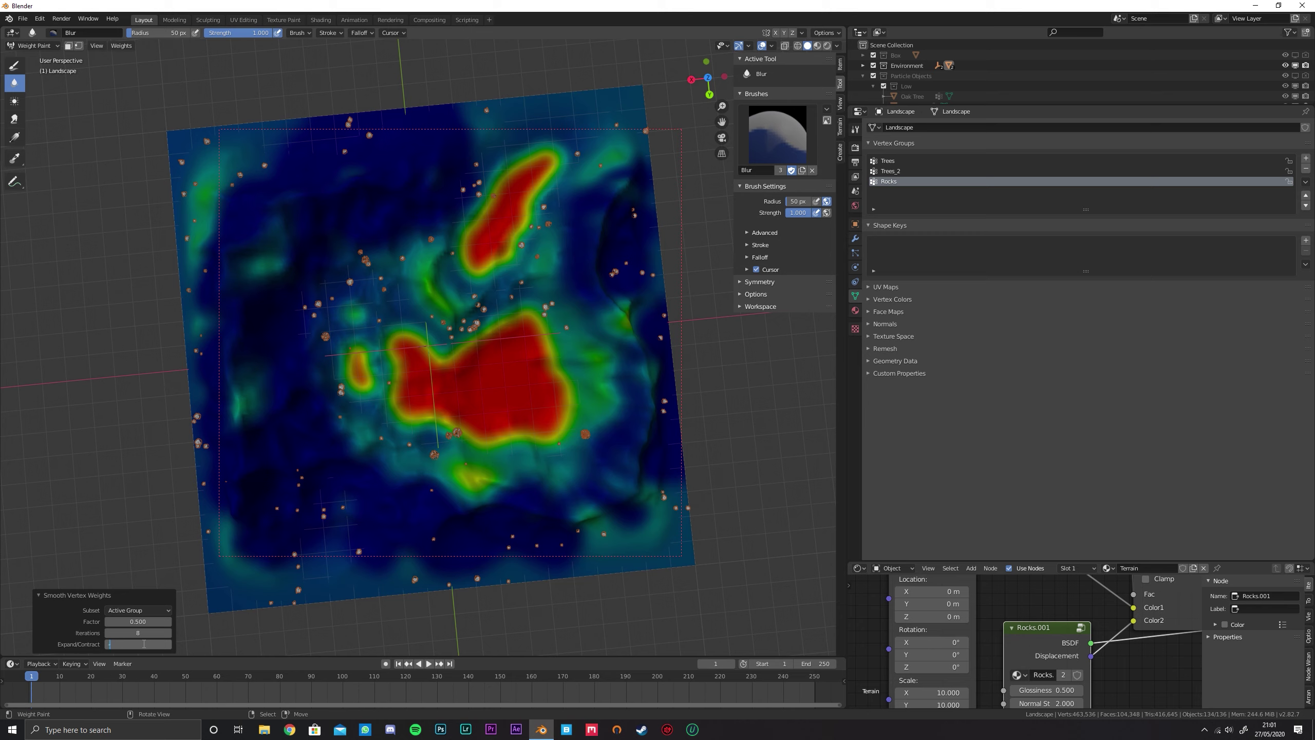
key("Return")
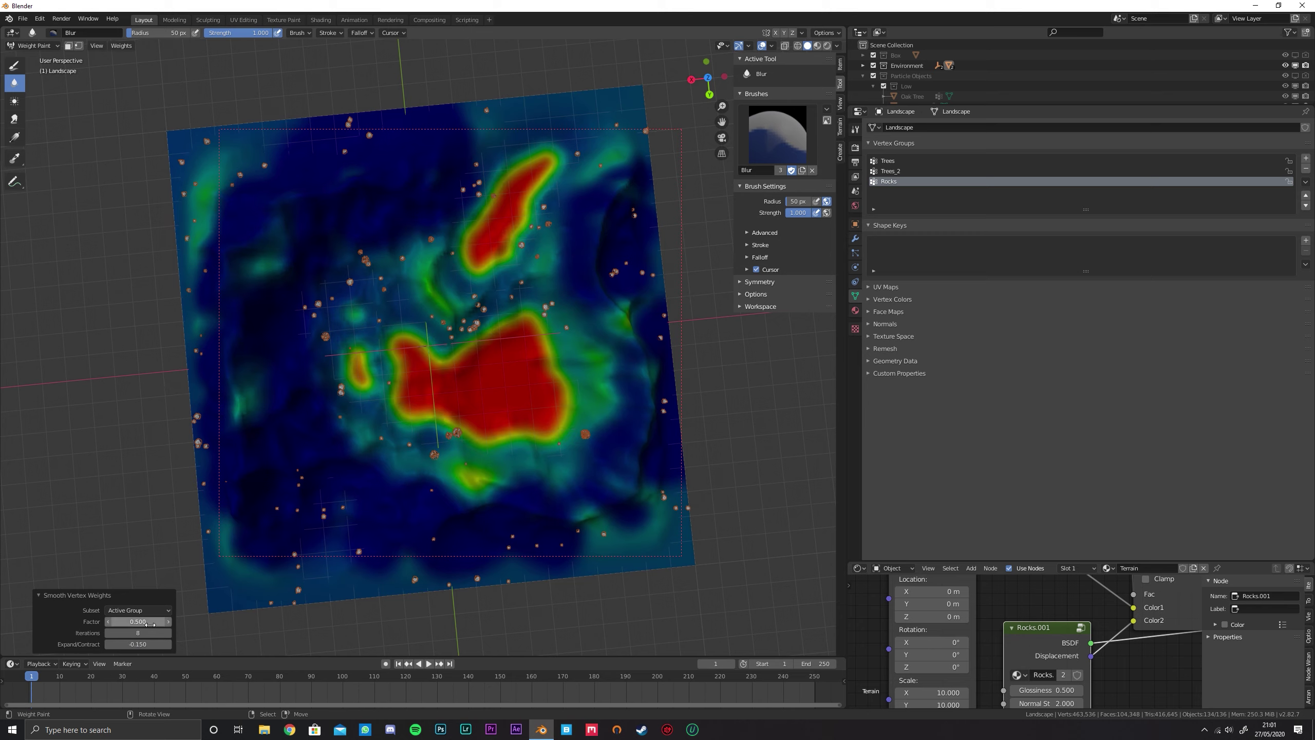
left_click(144, 632)
type("20")
key("Return")
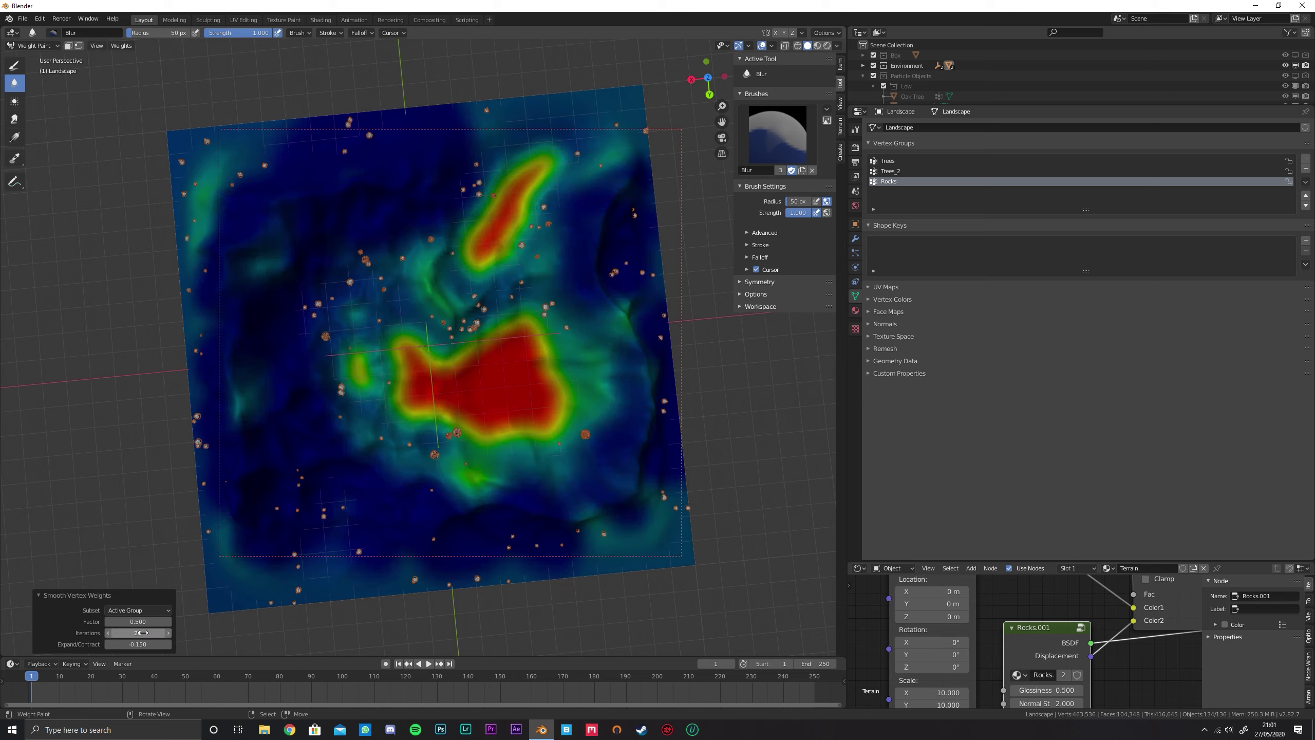
Paint small full-weight Rocks patches on the valley floor around the narrow end of the main lake with the Add brush
mouse_move(357, 370)
middle_mouse_down()
mouse_move(367, 331)
mouse_move(473, 304)
mouse_move(466, 259)
middle_mouse_up()
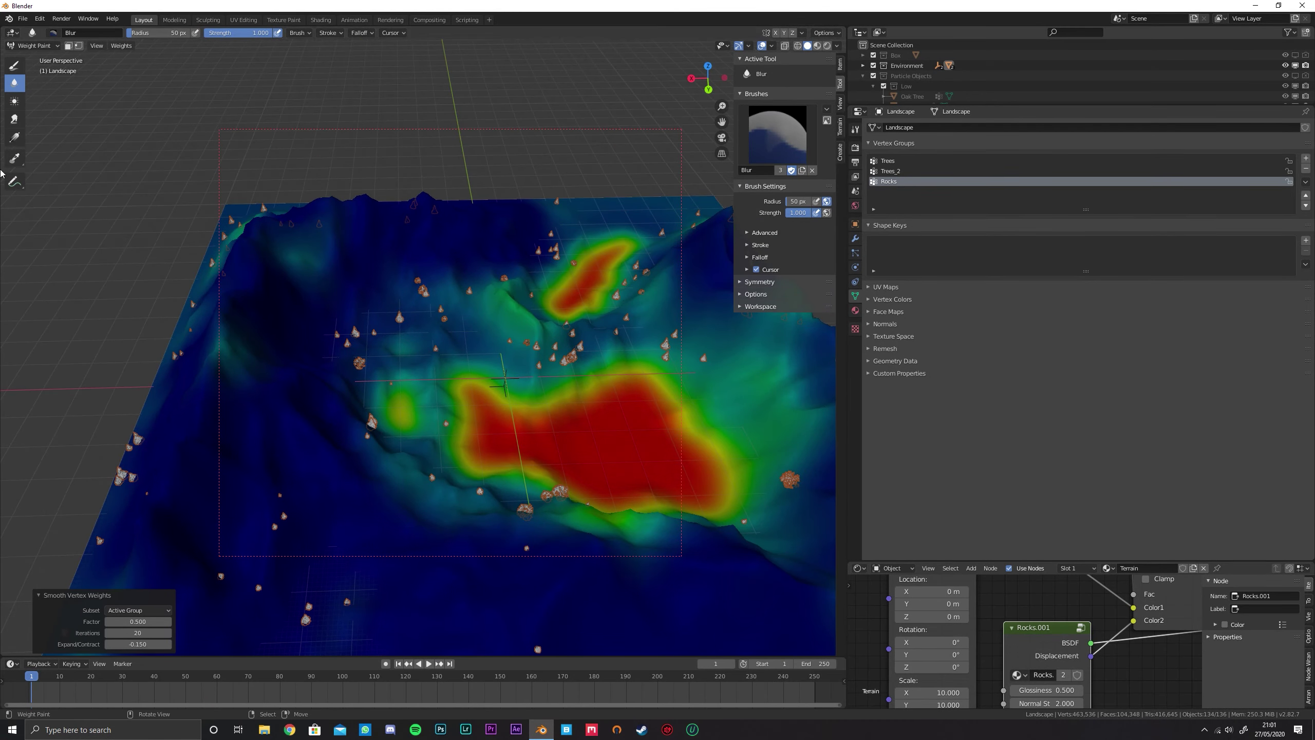
left_click(14, 65)
left_click(777, 135)
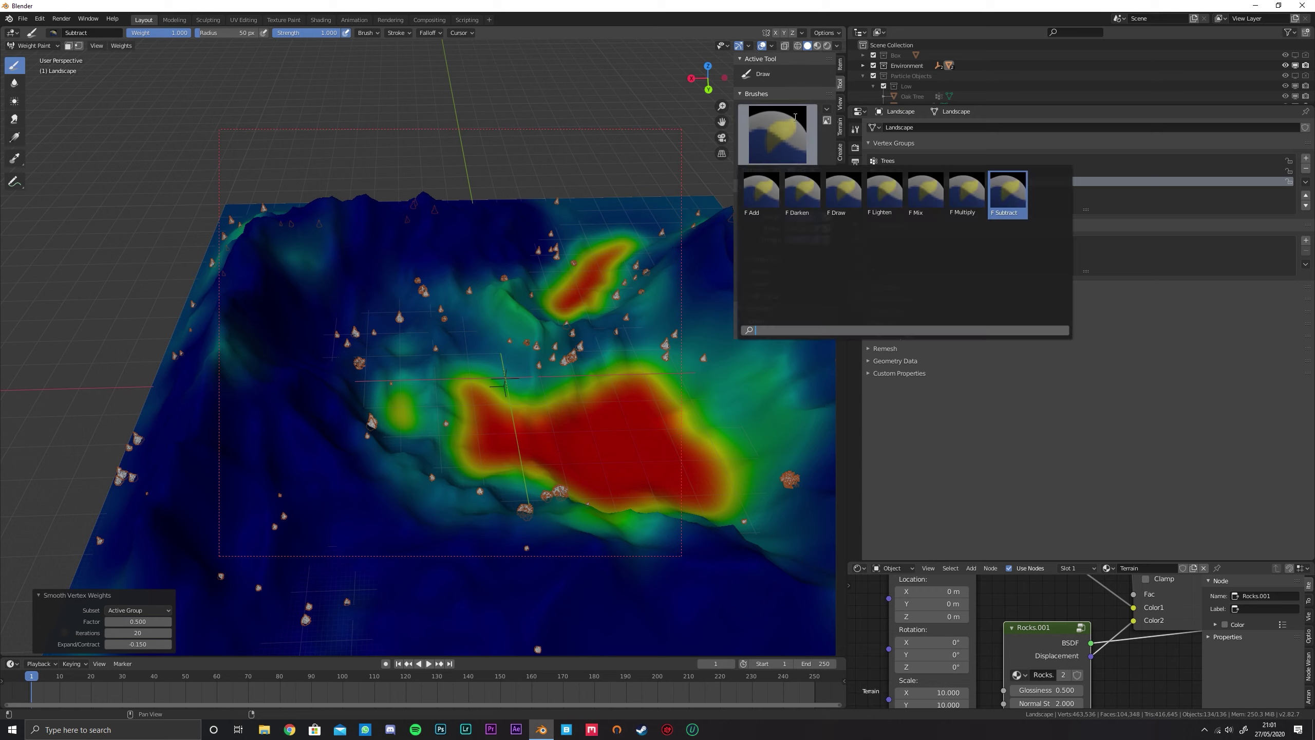
left_click(765, 195)
scroll(497, 326, "up", 3)
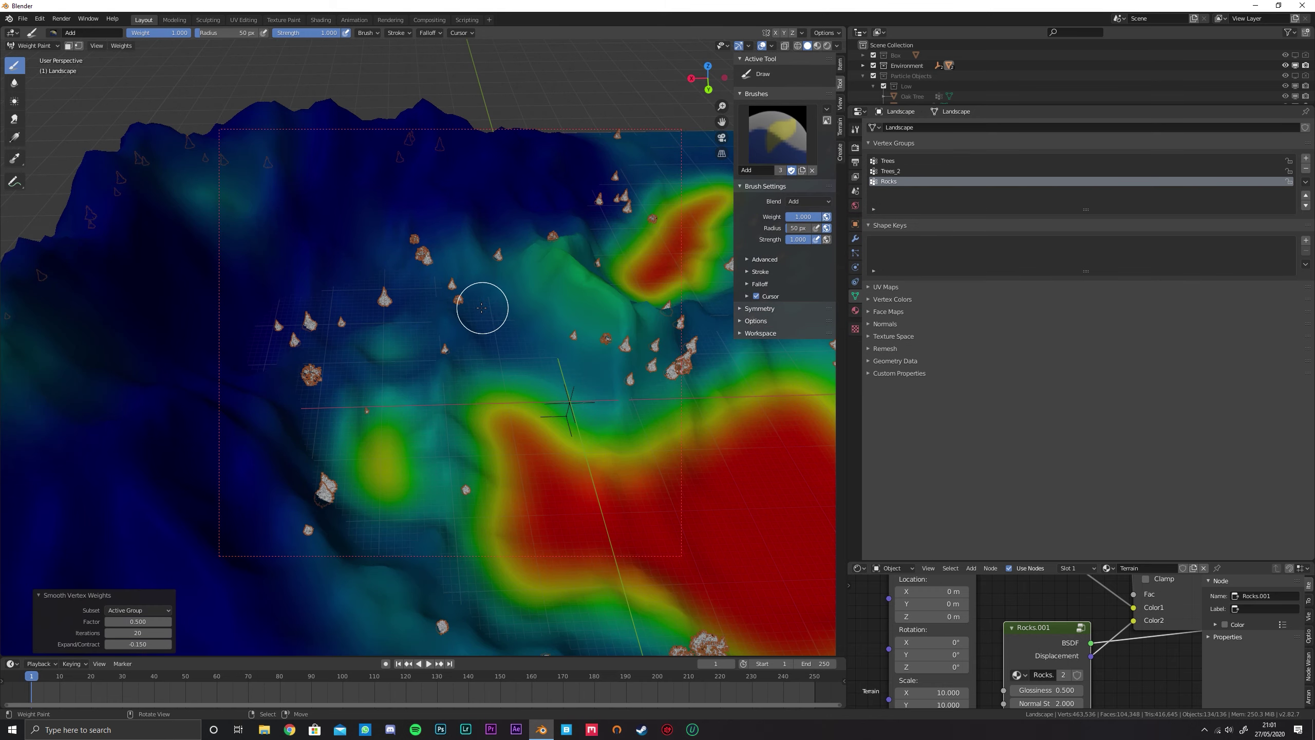
left_click_drag(481, 308, 491, 330)
middle_click_drag(492, 331, 432, 291)
mouse_move(396, 244)
left_mouse_down()
mouse_move(378, 252)
mouse_move(376, 280)
left_mouse_up()
mouse_move(364, 356)
middle_mouse_down()
mouse_move(252, 294)
mouse_move(382, 376)
middle_mouse_up()
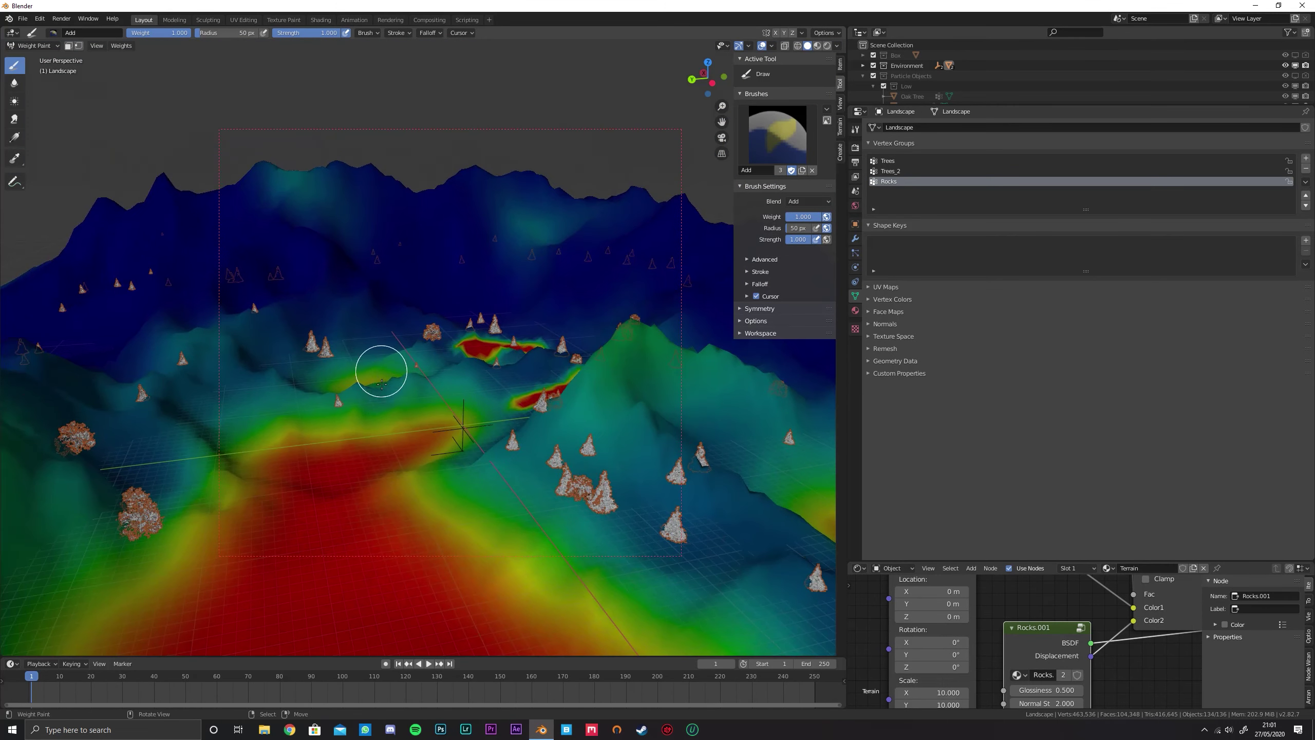
left_click_drag(298, 417, 309, 428)
middle_click_drag(296, 386, 303, 421)
left_click_drag(209, 407, 221, 341)
middle_click_drag(221, 316, 316, 356, "shift")
left_click_drag(297, 317, 290, 334)
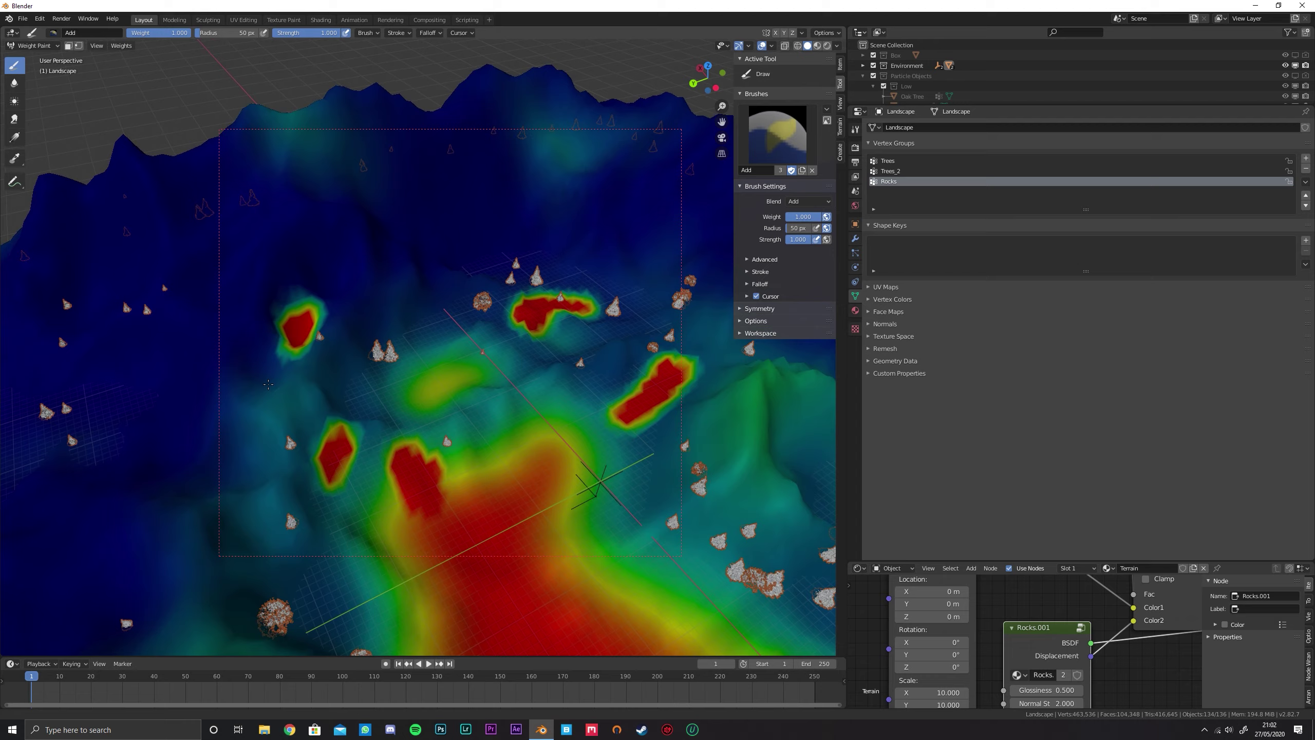
Add more Rocks weight patches along the main lake's shores, between the lakes and at the ends of the elongated lake
middle_click_drag(285, 342, 409, 286, "shift")
left_click_drag(429, 369, 425, 368)
middle_click_drag(425, 367, 468, 363)
left_click_drag(535, 370, 436, 394)
middle_click_drag(596, 306, 306, 388, "shift")
mouse_move(612, 359)
left_mouse_down()
mouse_move(575, 353)
mouse_move(599, 320)
left_mouse_up()
middle_click_drag(585, 274, 505, 389, "shift")
mouse_move(418, 214)
left_mouse_down()
mouse_move(408, 200)
mouse_move(389, 243)
left_mouse_up()
left_click(302, 260)
middle_click_drag(328, 147, 387, 214)
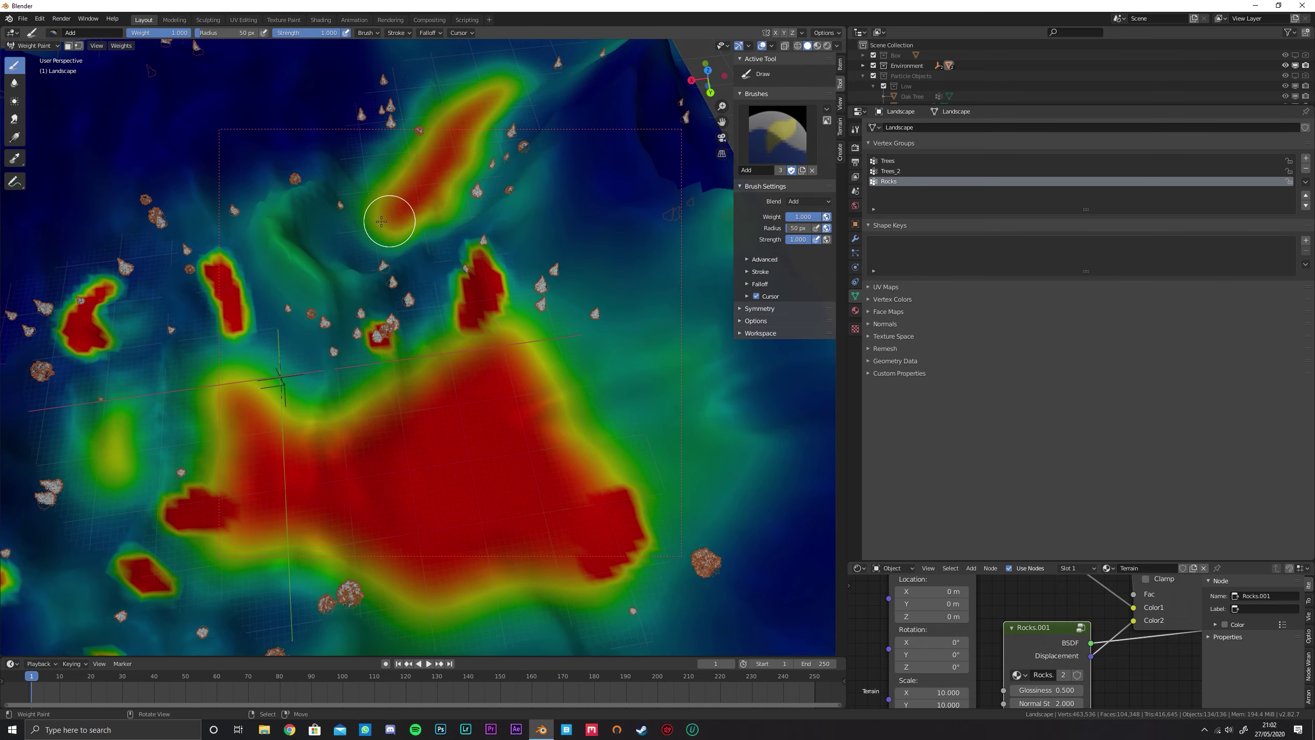
mouse_move(388, 215)
left_mouse_down()
mouse_move(378, 222)
mouse_move(375, 153)
mouse_move(470, 82)
left_mouse_up()
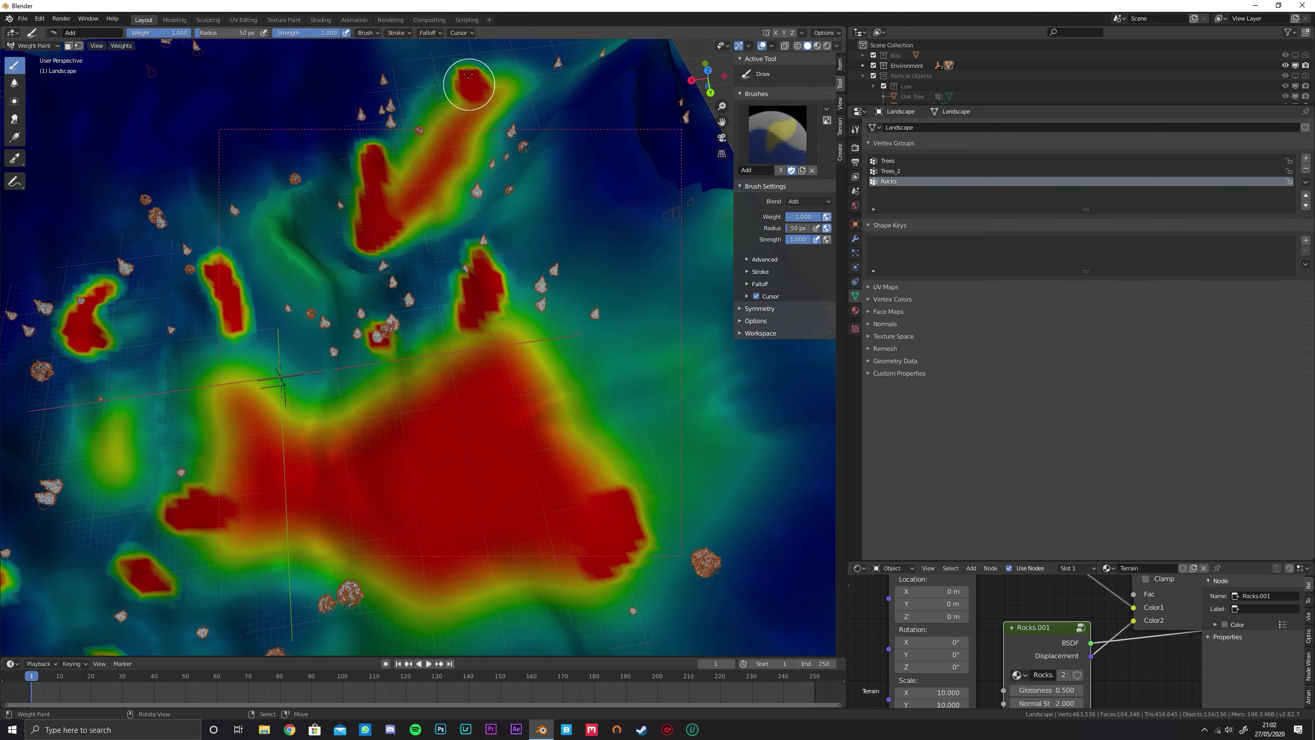
middle_click_drag(304, 189, 510, 159, "shift")
mouse_move(399, 264)
left_mouse_down()
mouse_move(382, 240)
mouse_move(323, 261)
left_mouse_up()
left_click(429, 320)
left_click_drag(406, 334, 404, 337)
left_click_drag(320, 382, 332, 375)
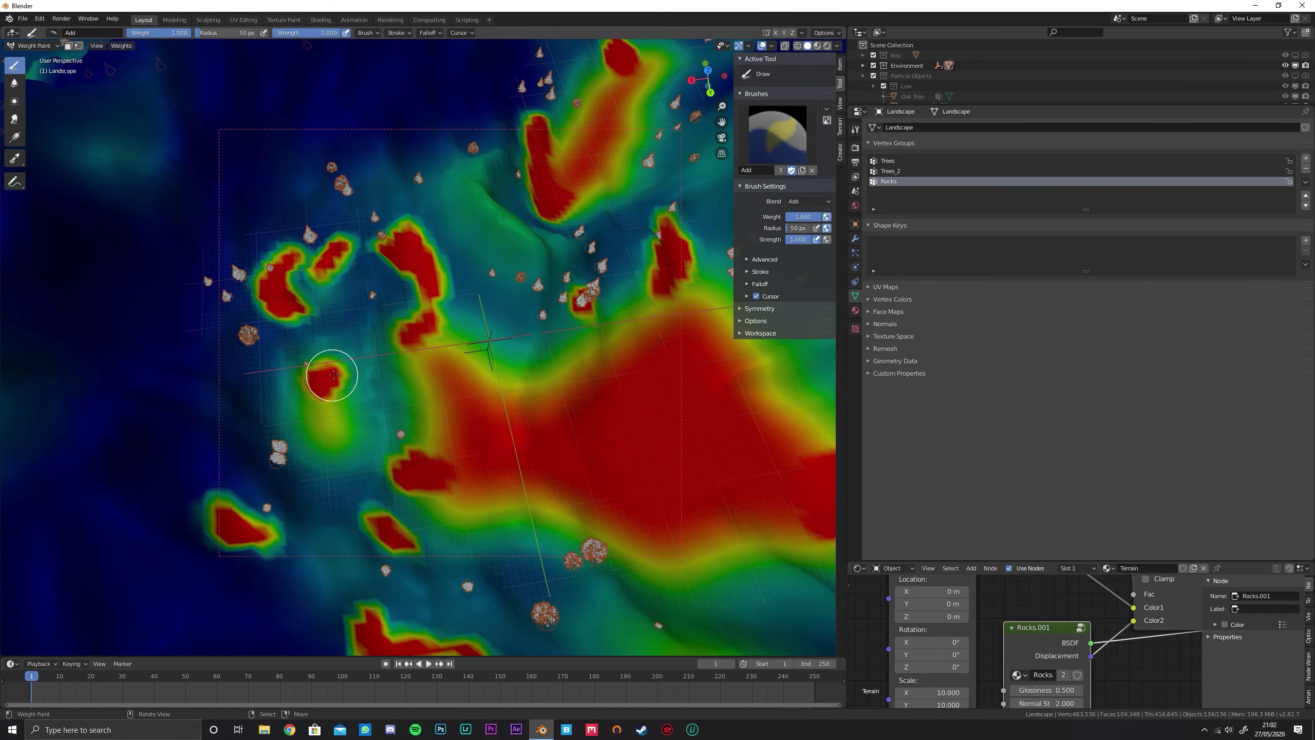
Paint small scattered Rocks weight patches up the mountain slopes behind the valley, undoing the oversized first one
scroll(505, 305, "down", 4)
mouse_move(499, 306)
middle_mouse_down()
mouse_move(446, 235)
mouse_move(366, 254)
middle_mouse_up()
left_click_drag(366, 255, 378, 246)
scroll(446, 248, "up", 3)
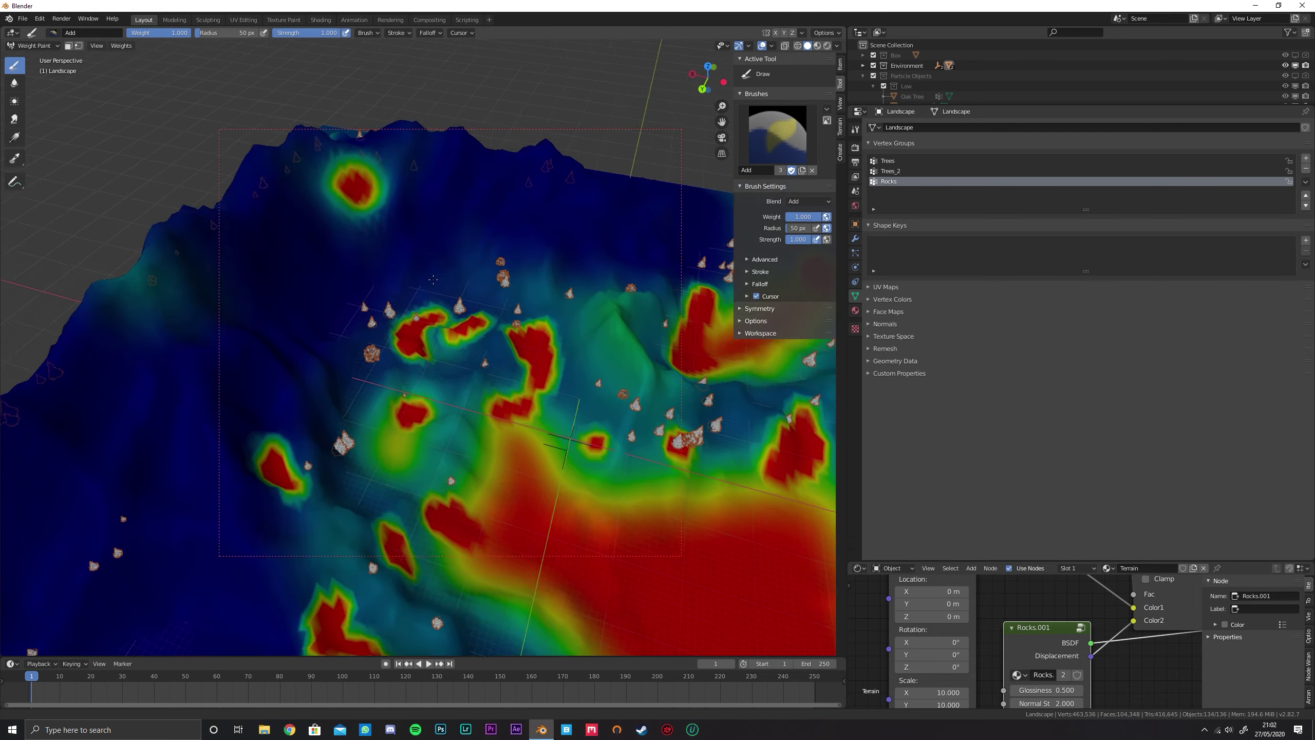
key("ctrl+z")
scroll(475, 294, "up", 2)
mouse_move(430, 167)
left_mouse_down()
mouse_move(440, 182)
mouse_move(382, 183)
mouse_move(348, 163)
left_mouse_up()
mouse_move(546, 276)
left_mouse_down()
mouse_move(578, 296)
mouse_move(582, 259)
mouse_move(642, 238)
left_mouse_up()
scroll(491, 297, "up", 2)
left_click_drag(633, 331, 637, 351)
scroll(502, 320, "down", 3)
middle_click_drag(616, 321, 520, 266, "shift")
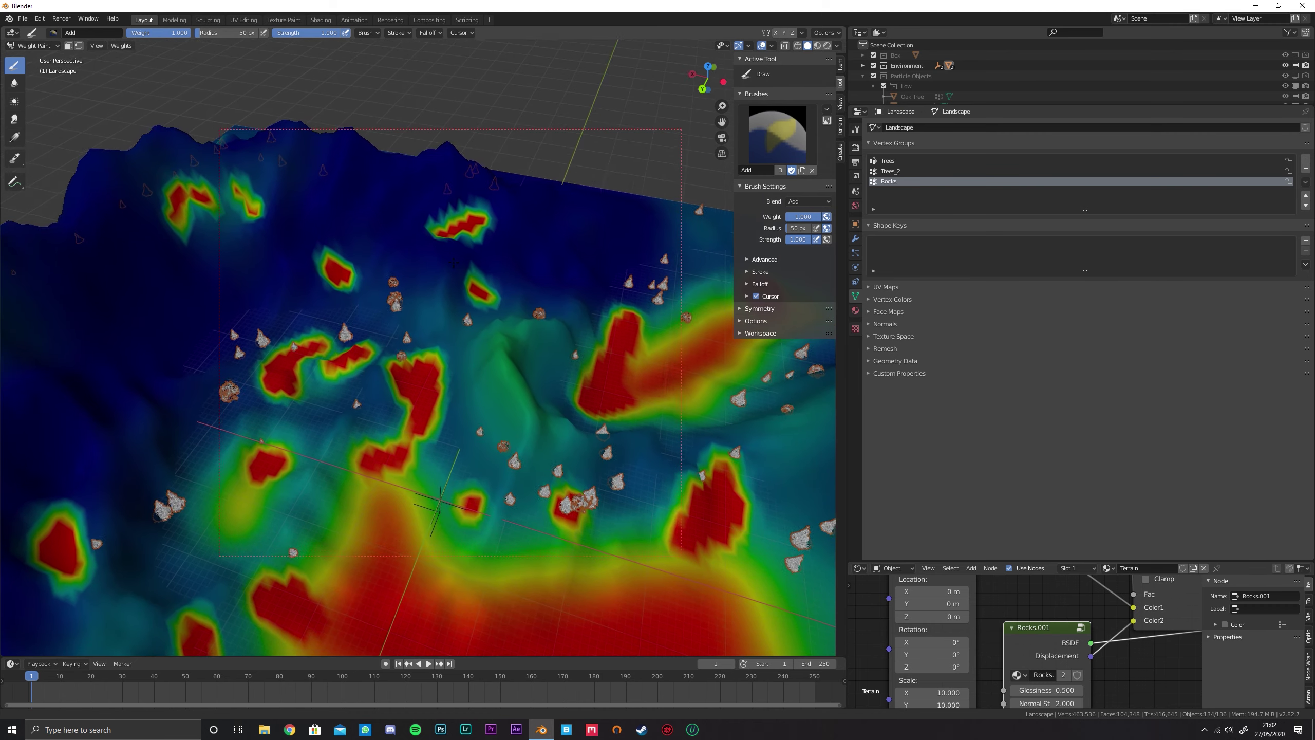
left_click(534, 270)
Paint Rocks weight patches on the outer slope beyond the main lake's narrow end and along the remaining lake edges
scroll(486, 329, "down", 2)
middle_click_drag(306, 381, 544, 305, "shift")
mouse_move(300, 430)
left_mouse_down()
mouse_move(307, 444)
mouse_move(275, 474)
mouse_move(286, 485)
left_mouse_up()
left_click_drag(373, 425, 378, 402)
mouse_move(423, 498)
left_mouse_down()
mouse_move(494, 507)
mouse_move(434, 549)
mouse_move(382, 535)
left_mouse_up()
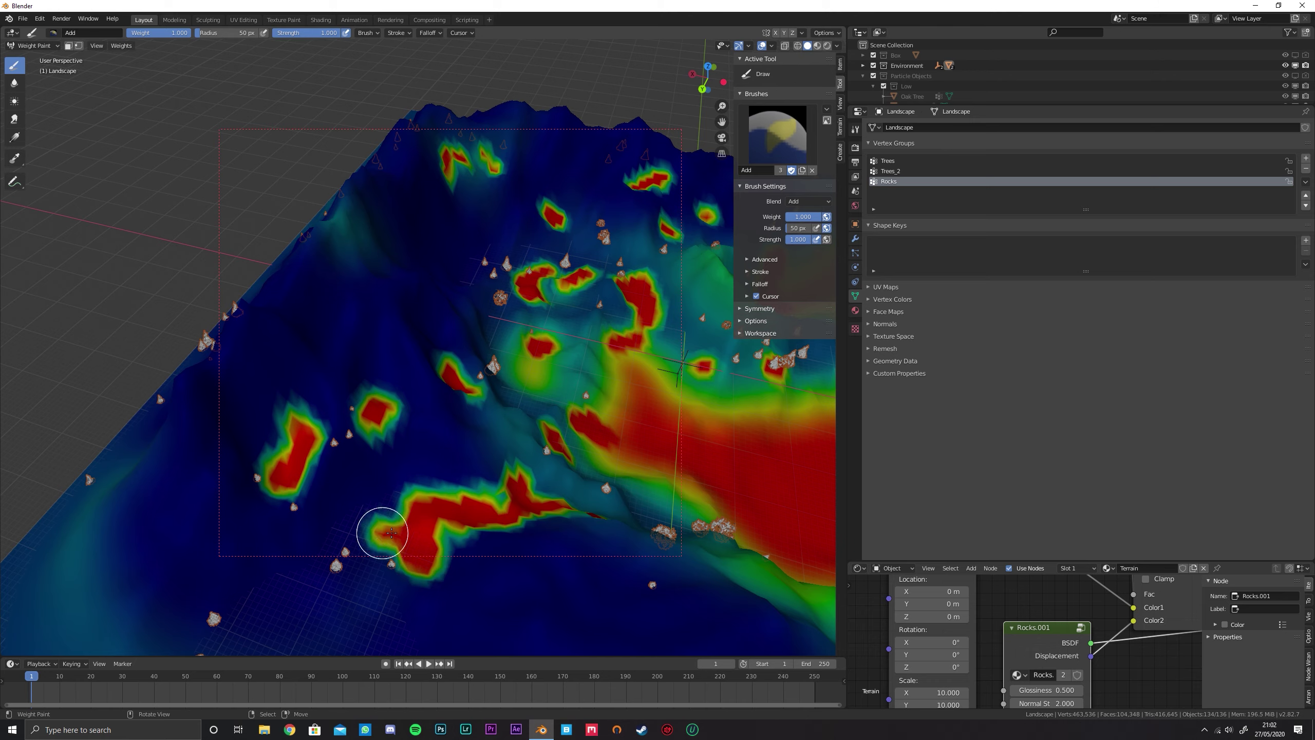
scroll(472, 463, "down", 3)
mouse_move(636, 420)
middle_mouse_down()
mouse_move(446, 401)
mouse_move(539, 358)
middle_mouse_up()
mouse_move(591, 367)
left_mouse_down()
mouse_move(576, 426)
mouse_move(606, 417)
mouse_move(608, 435)
left_mouse_up()
scroll(699, 398, "down", 2)
middle_click_drag(698, 398, 510, 290, "shift")
scroll(562, 406, "down", 4)
mouse_move(432, 376)
middle_mouse_down()
mouse_move(479, 450)
mouse_move(410, 386)
middle_mouse_up()
scroll(409, 386, "up", 5)
scroll(408, 388, "down", 3)
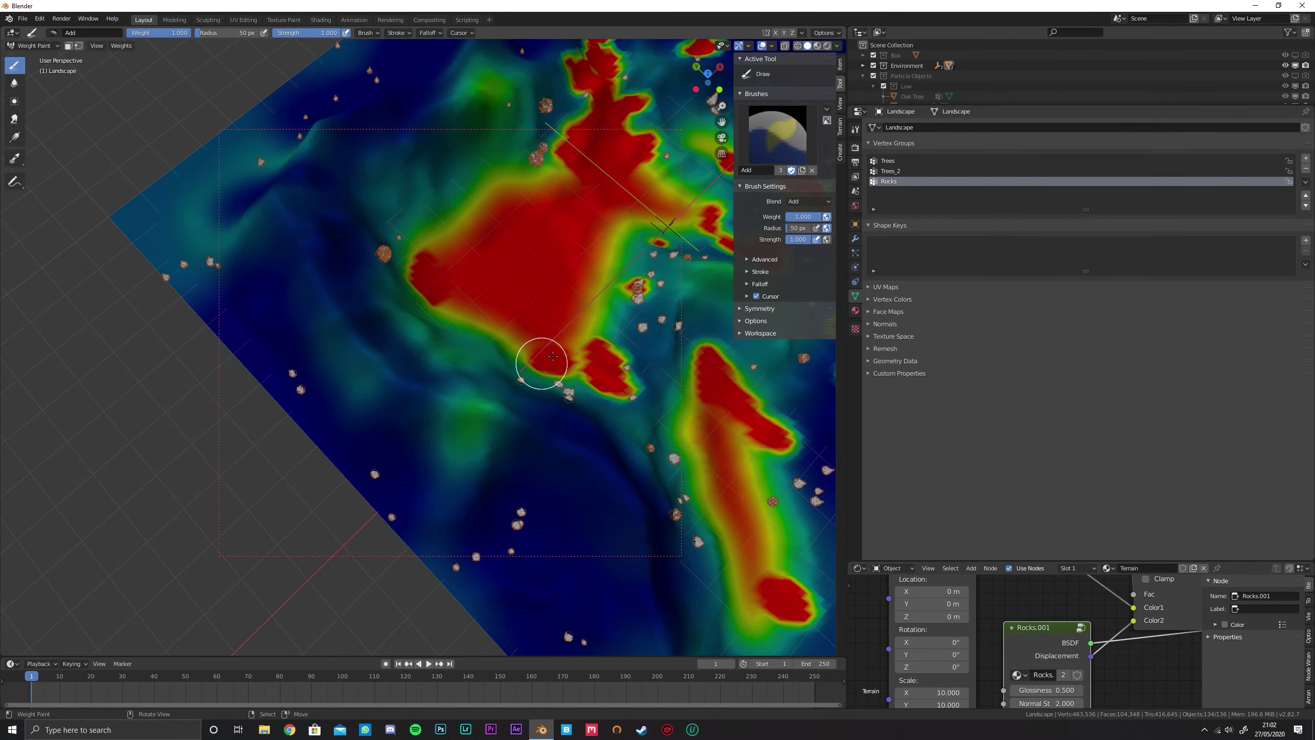
scroll(567, 294, "up", 3)
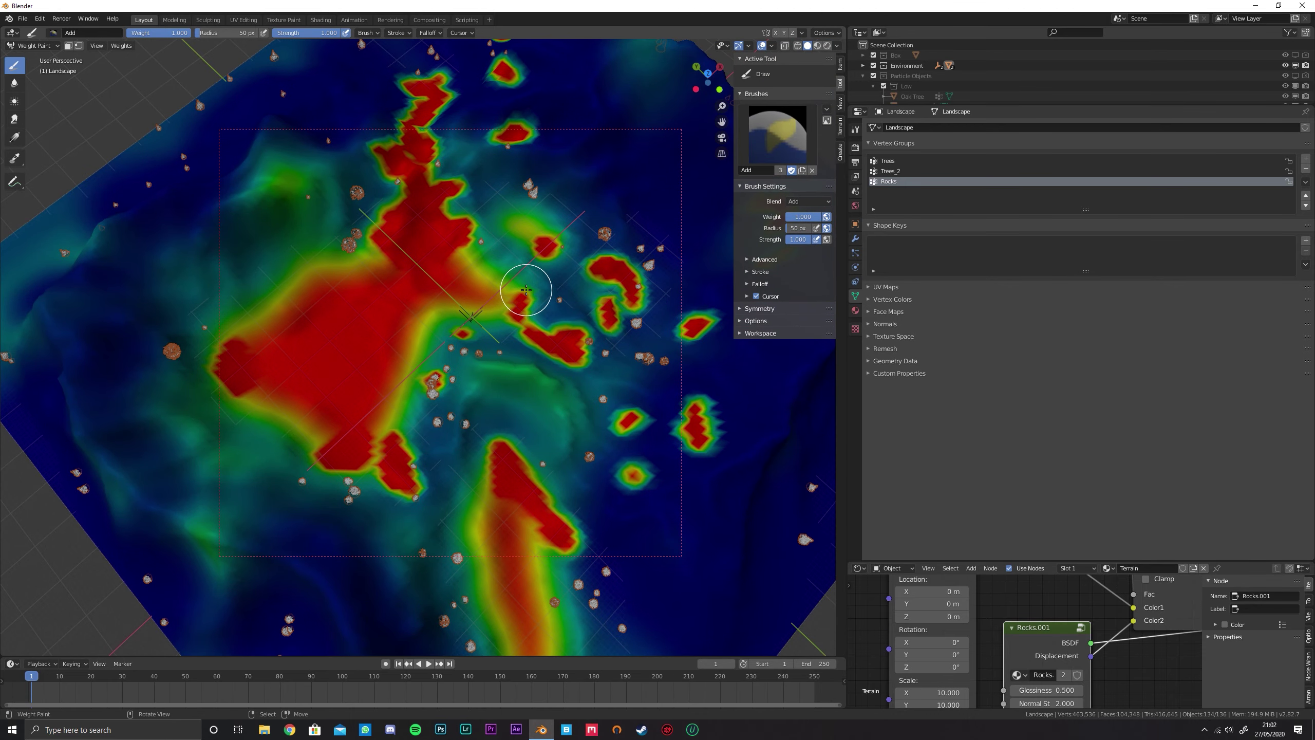
Return the landscape to Object Mode and bring the whole terrain into an angled view
left_click(35, 46)
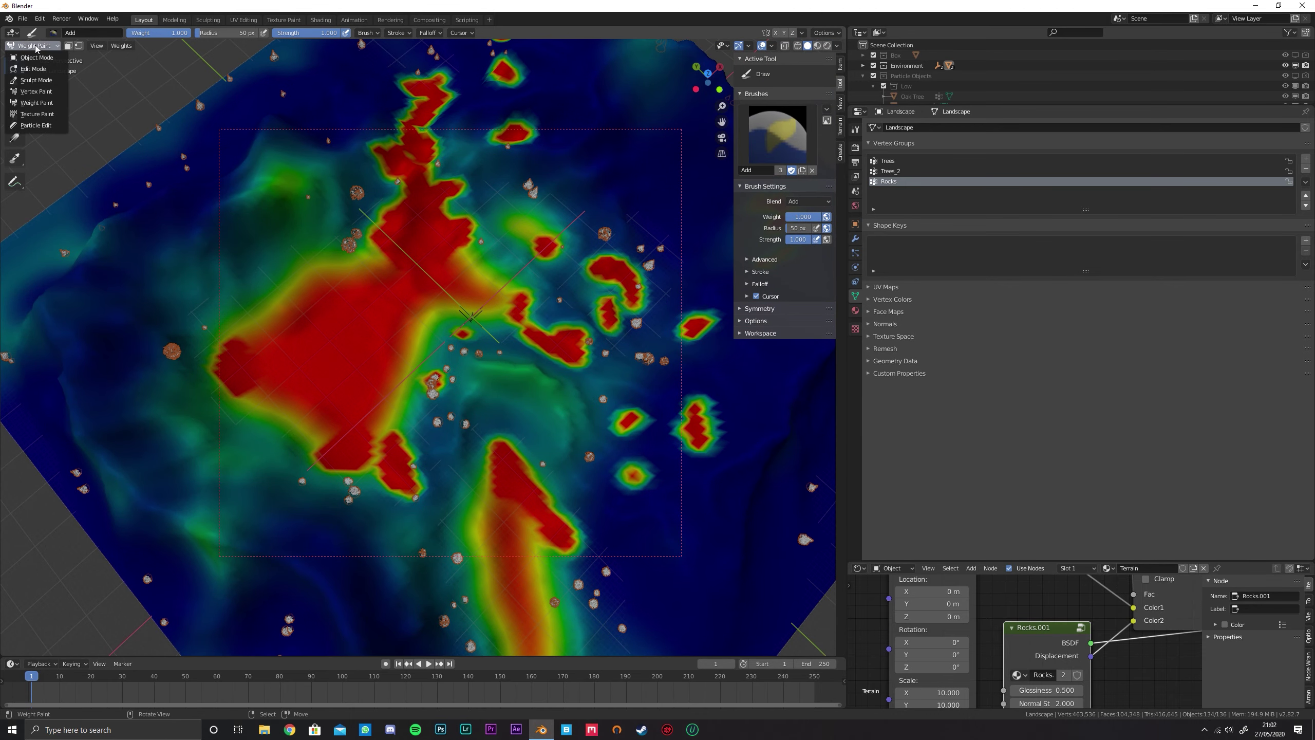
left_click(37, 57)
middle_click_drag(394, 363, 484, 376)
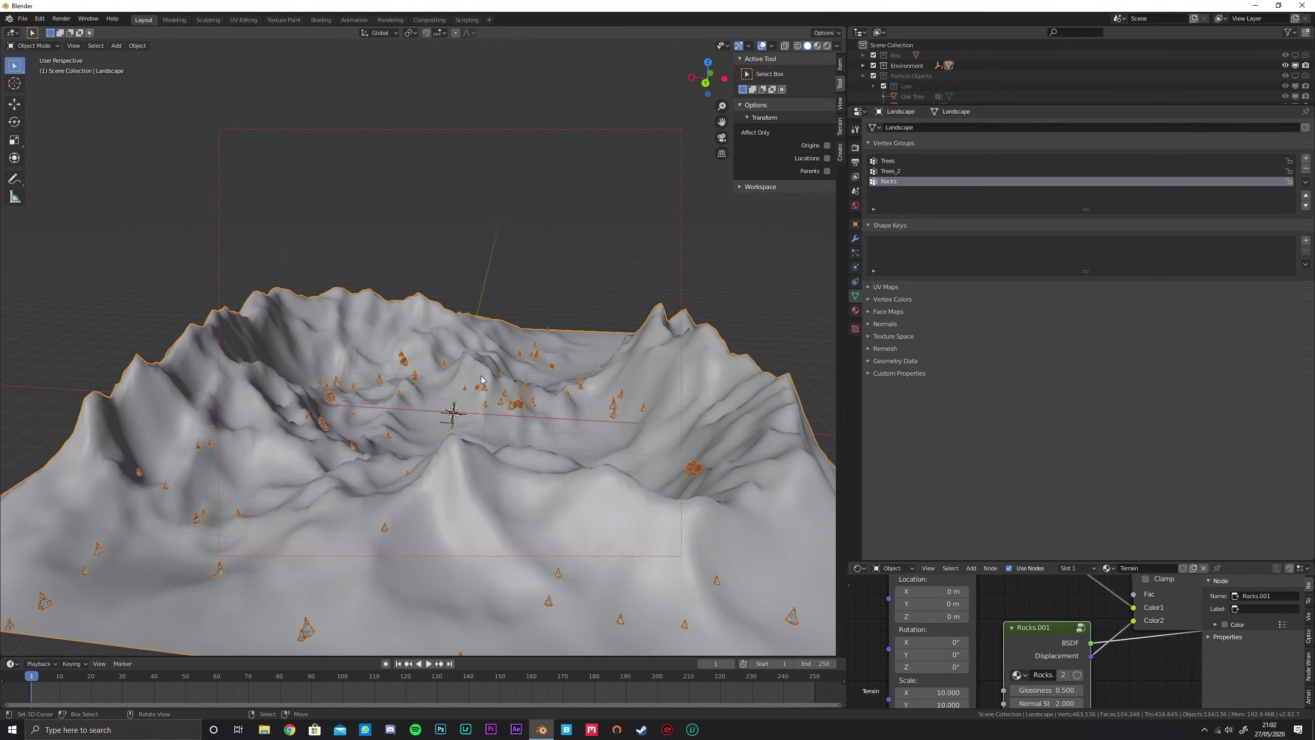
Add the True Terrain Rock Grey 3 rocks to the landscape as a new particle system
left_click(840, 132)
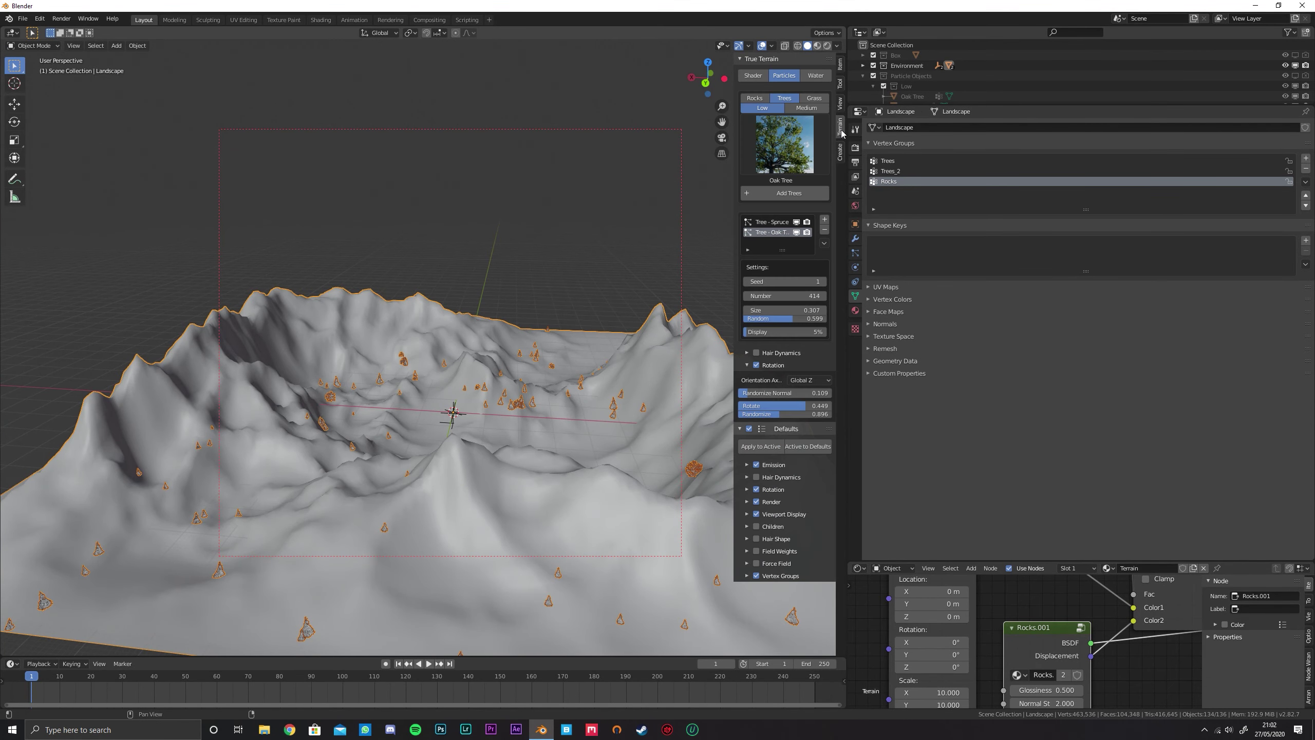
left_click(754, 98)
left_click(791, 134)
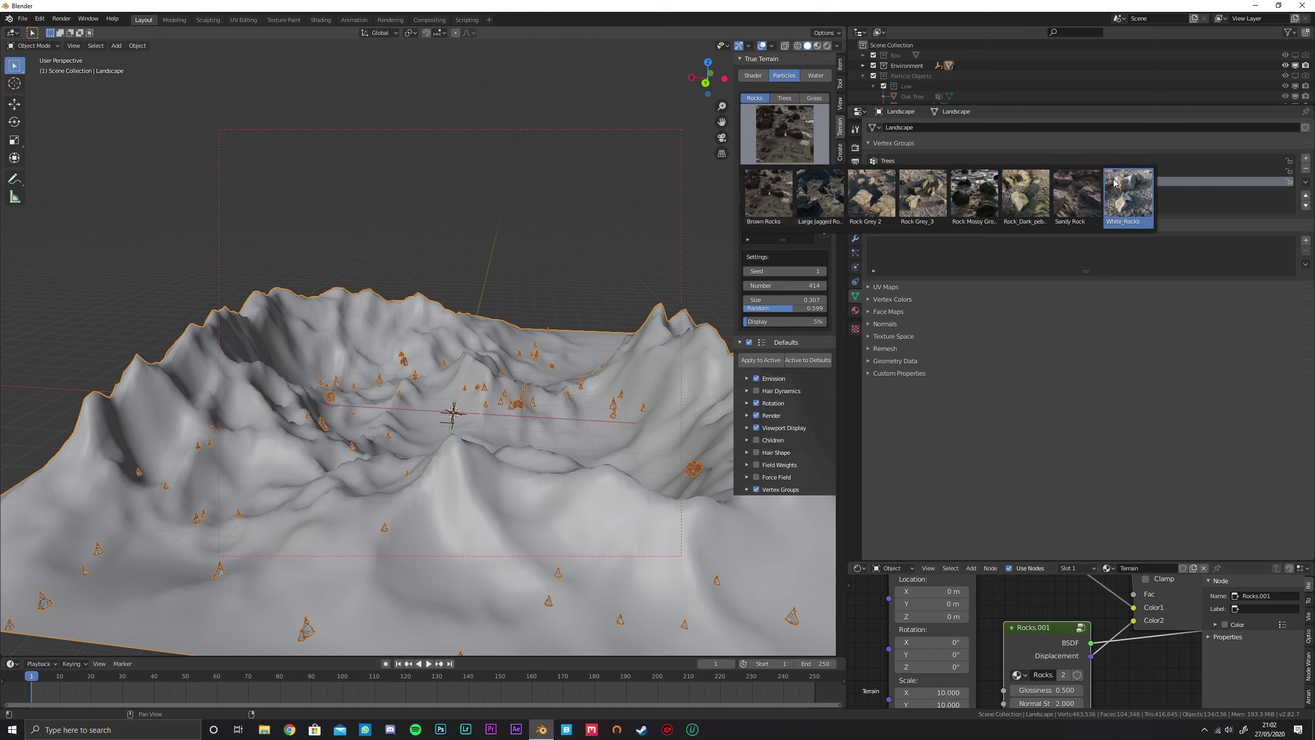
left_click(935, 188)
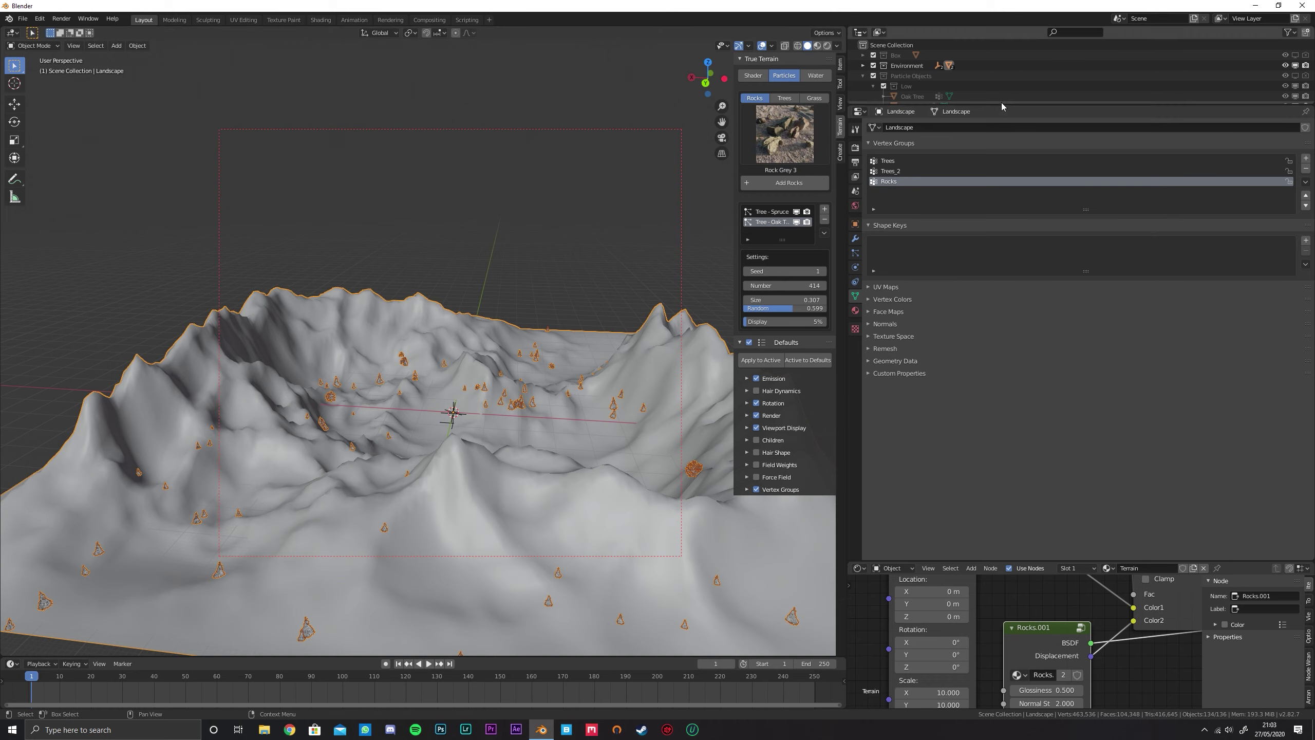
left_click_drag(1000, 103, 1008, 195)
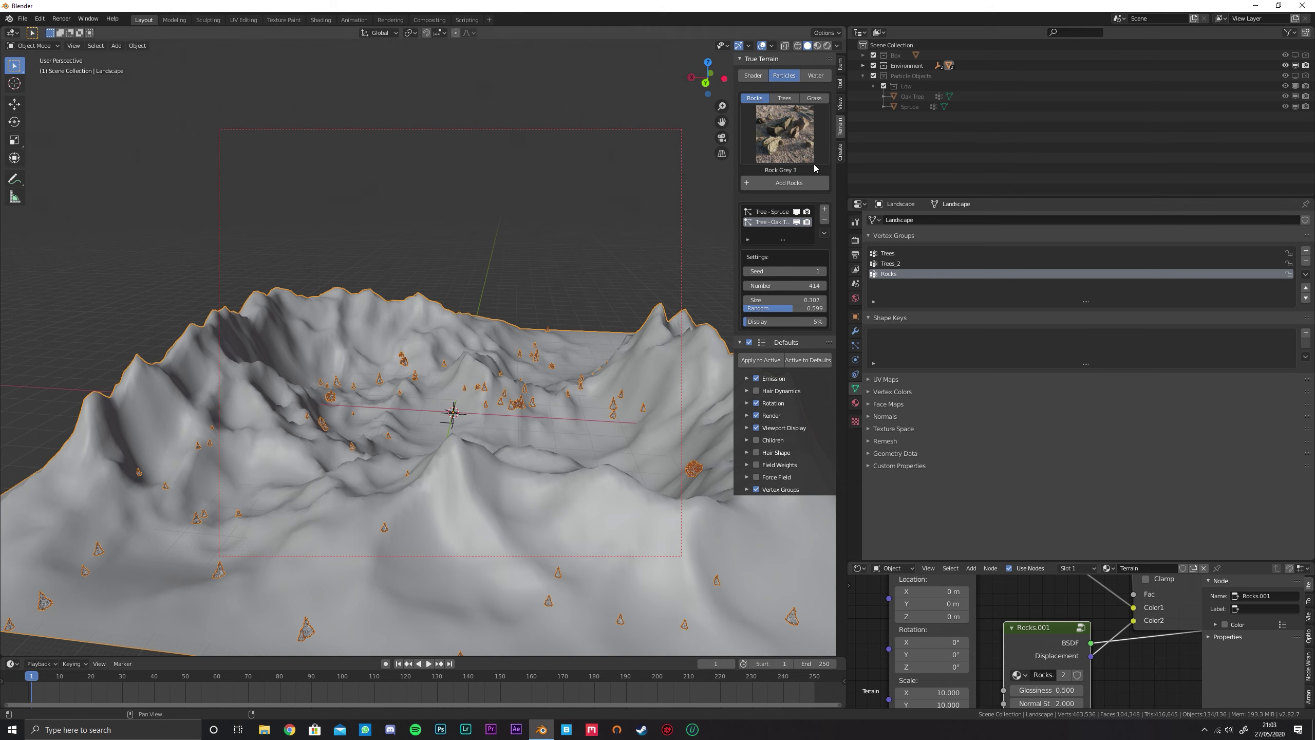
left_click(817, 185)
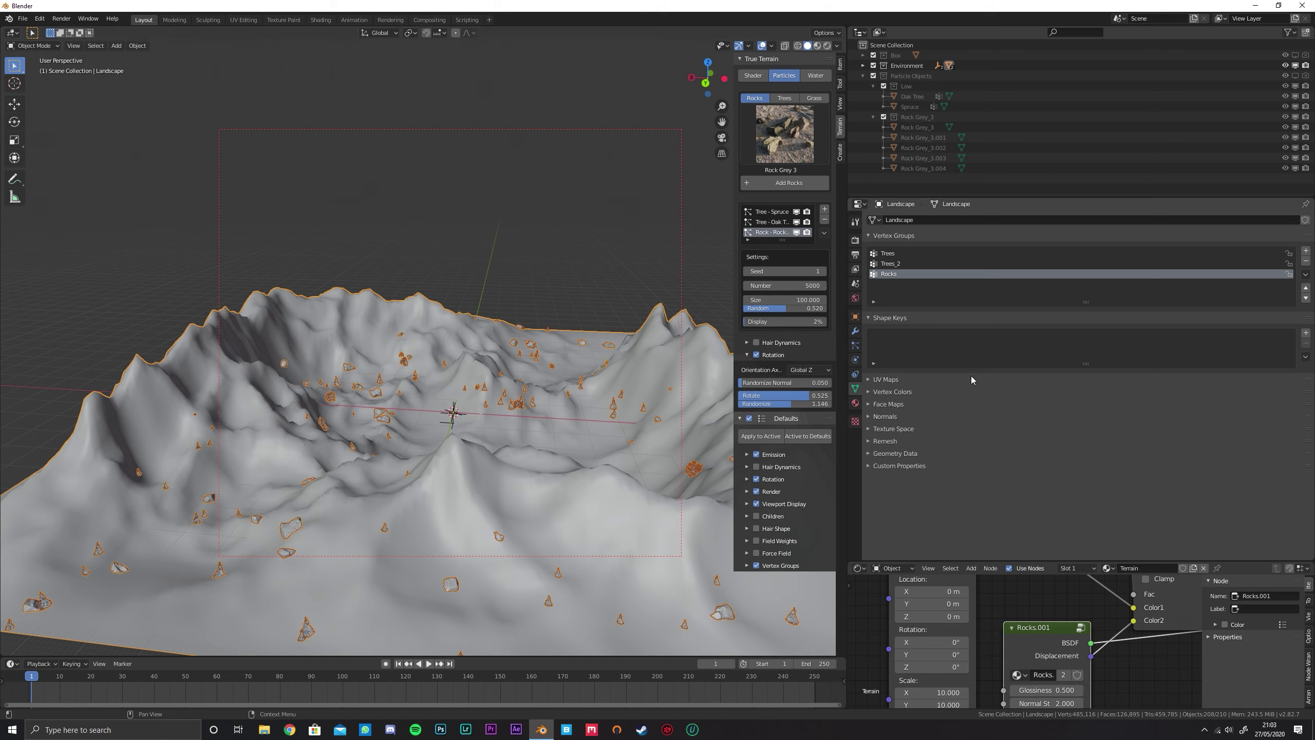
Assign the Rocks vertex group to both Density and Length of the Rock Grey_3 particle system
left_click(855, 345)
left_click(901, 394)
left_click(893, 468)
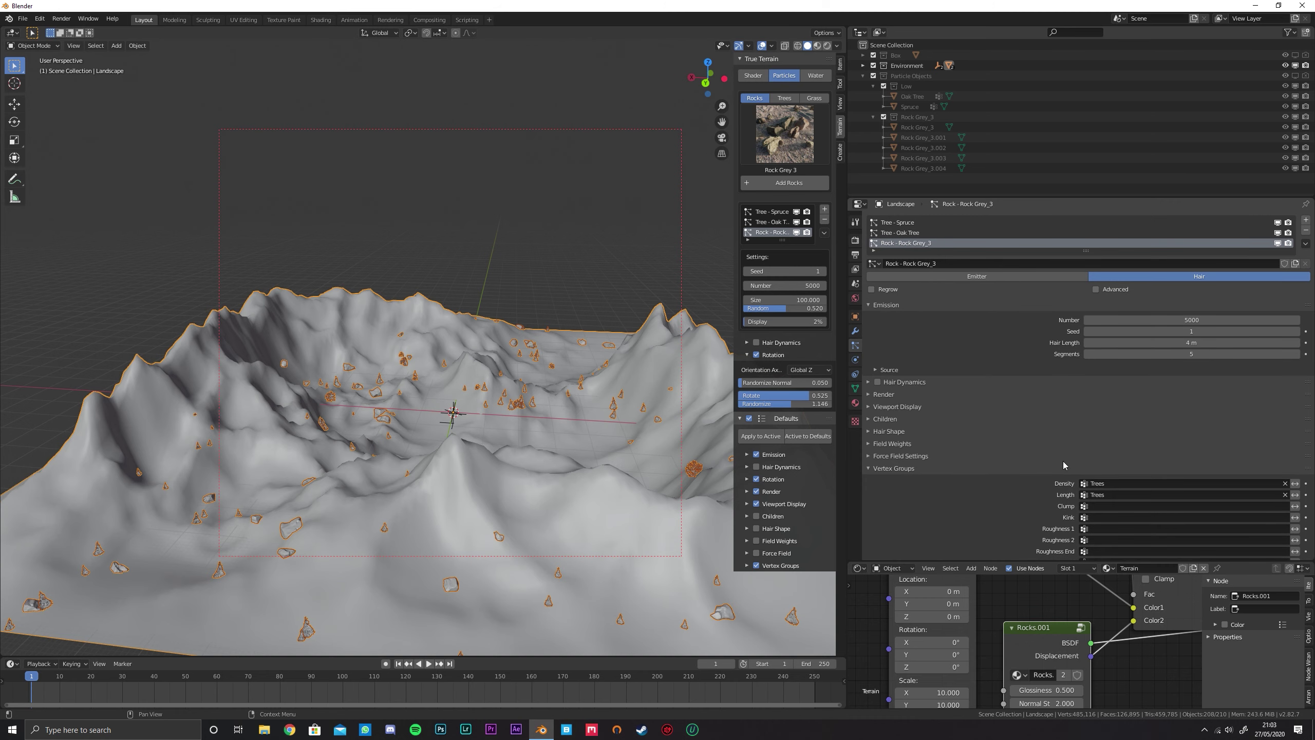
left_click(1098, 483)
left_click(1106, 497)
left_click(1110, 495)
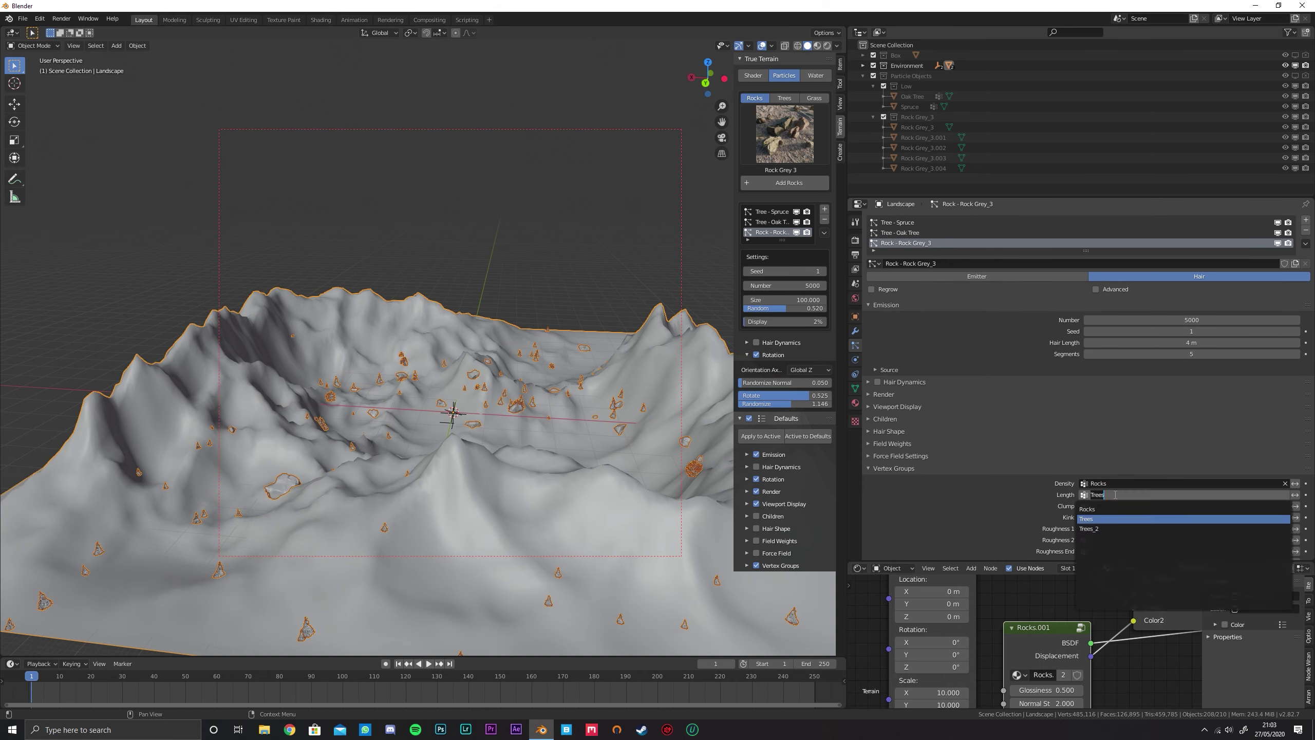
left_click(1112, 510)
middle_click_drag(553, 394, 556, 337)
scroll(549, 327, "up", 4)
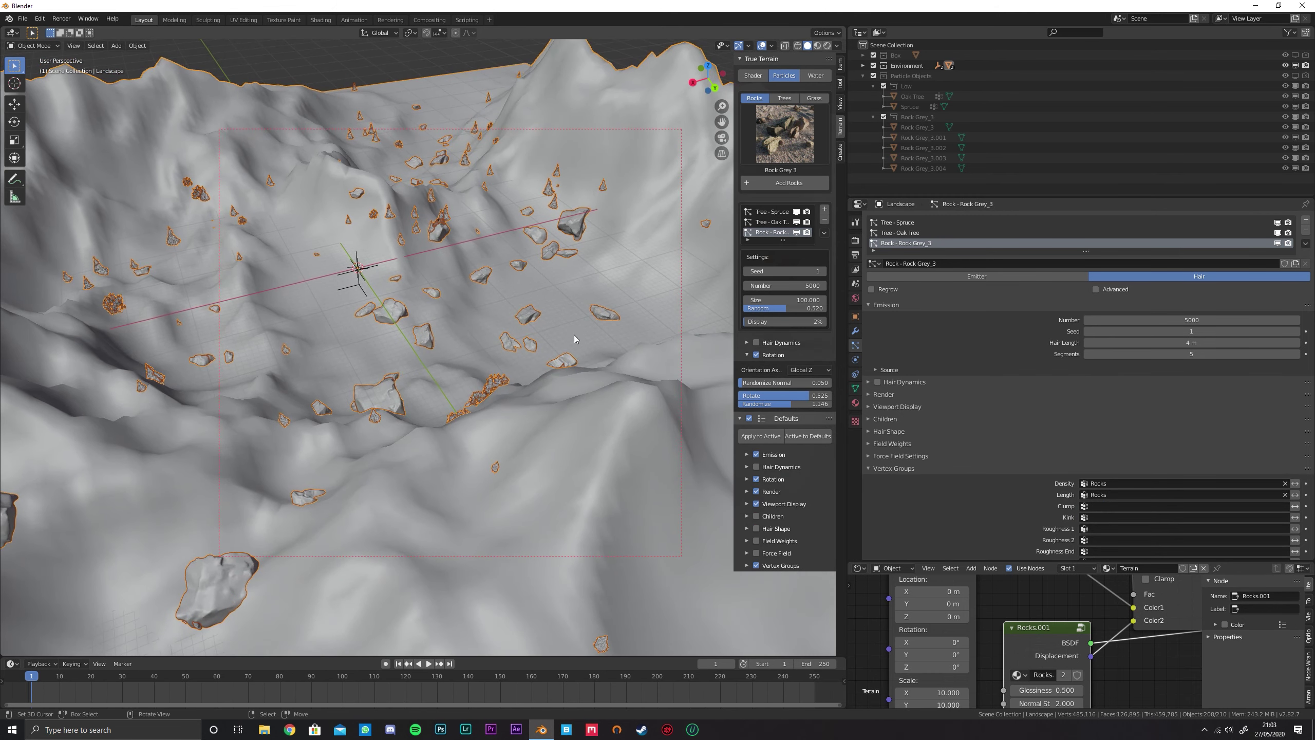
Set the Rock Grey_3 particles to number 17708, size 57.1 and size randomness 0.916
left_click(889, 395)
left_click(888, 396)
left_click_drag(784, 313, 800, 286)
mouse_move(784, 285)
left_mouse_down()
mouse_move(815, 285)
mouse_move(804, 286)
left_mouse_up()
scroll(434, 326, "down", 3)
mouse_move(434, 326)
middle_mouse_down()
mouse_move(494, 330)
mouse_move(455, 332)
middle_mouse_up()
scroll(455, 332, "up", 3)
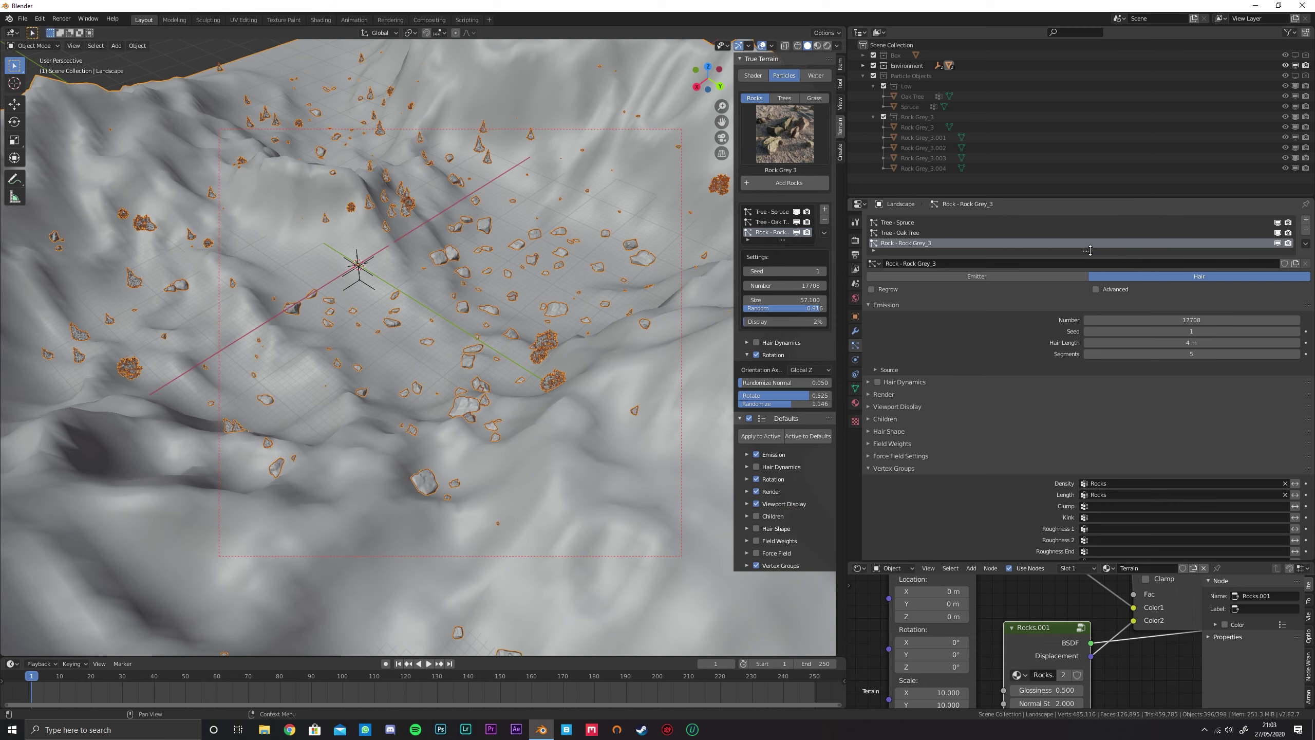
Add a fourth particle system using the Rock - Rock Grey_3 settings and make those settings a single-user copy
left_click_drag(1089, 250, 1086, 281)
left_click(1306, 220)
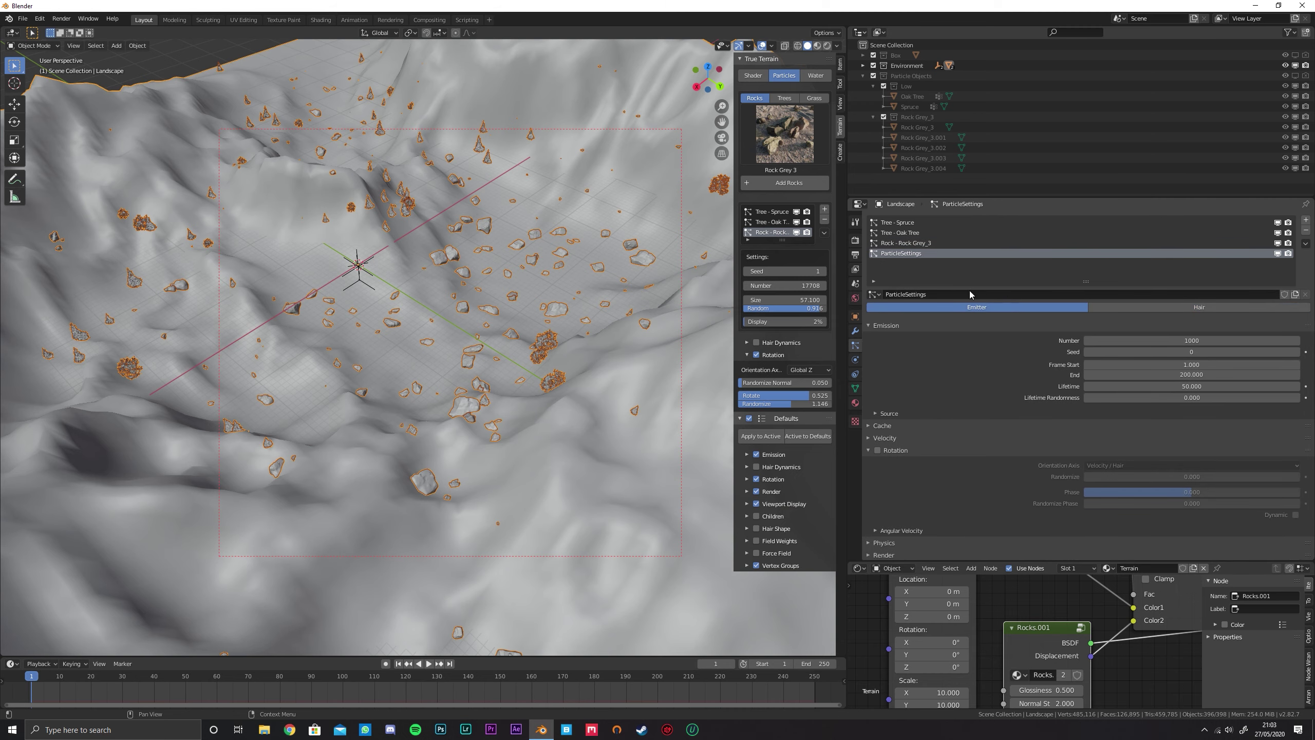
left_click(876, 295)
left_click(930, 319)
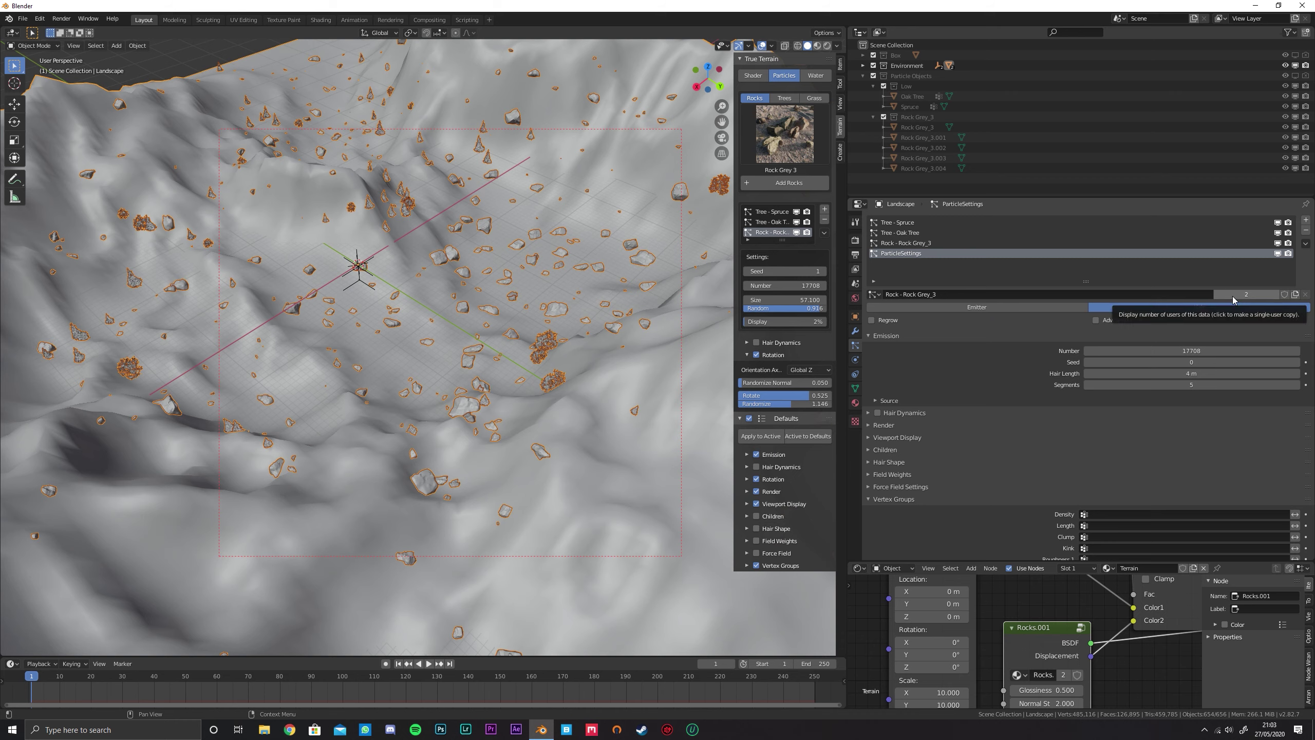
left_click(1232, 299)
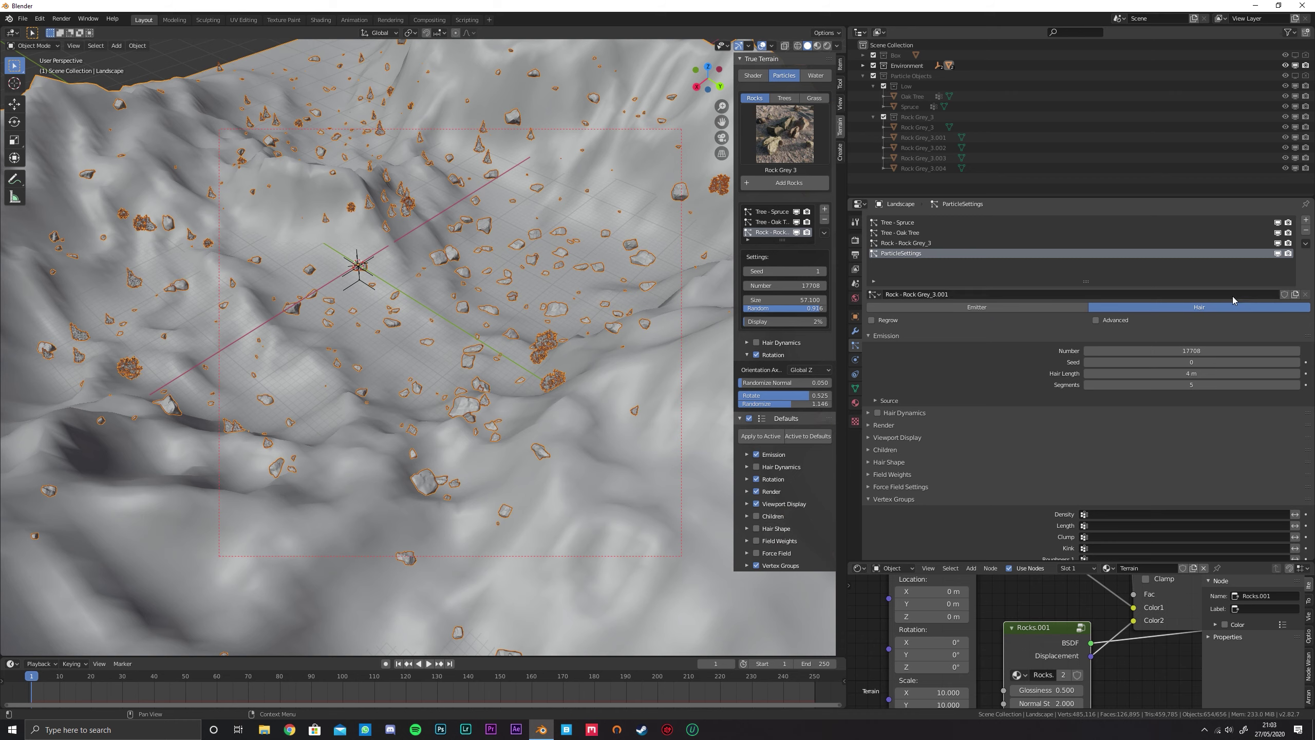
Set the copied rock system's number to 50 and assign the Rocks vertex group to its Density and Length
left_click(1160, 351)
type("50")
key("Return")
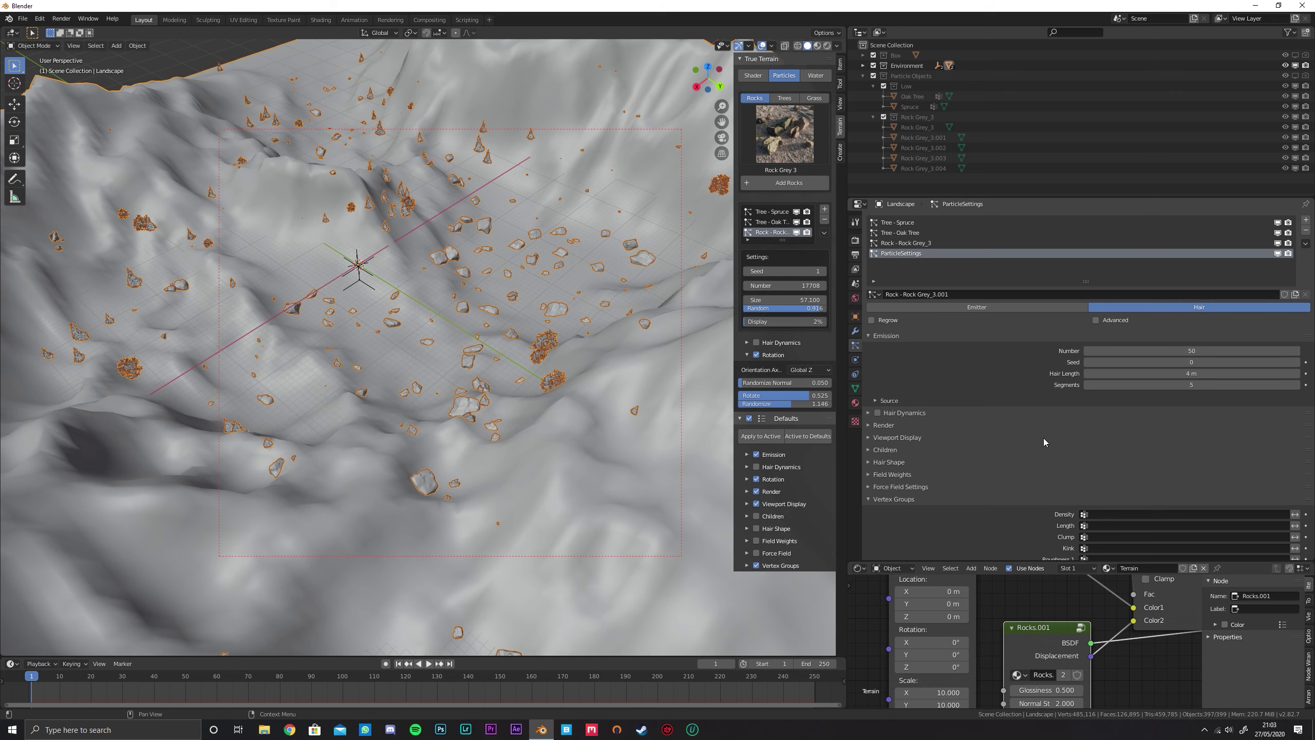
scroll(1044, 441, "down", 3)
left_click(1102, 447)
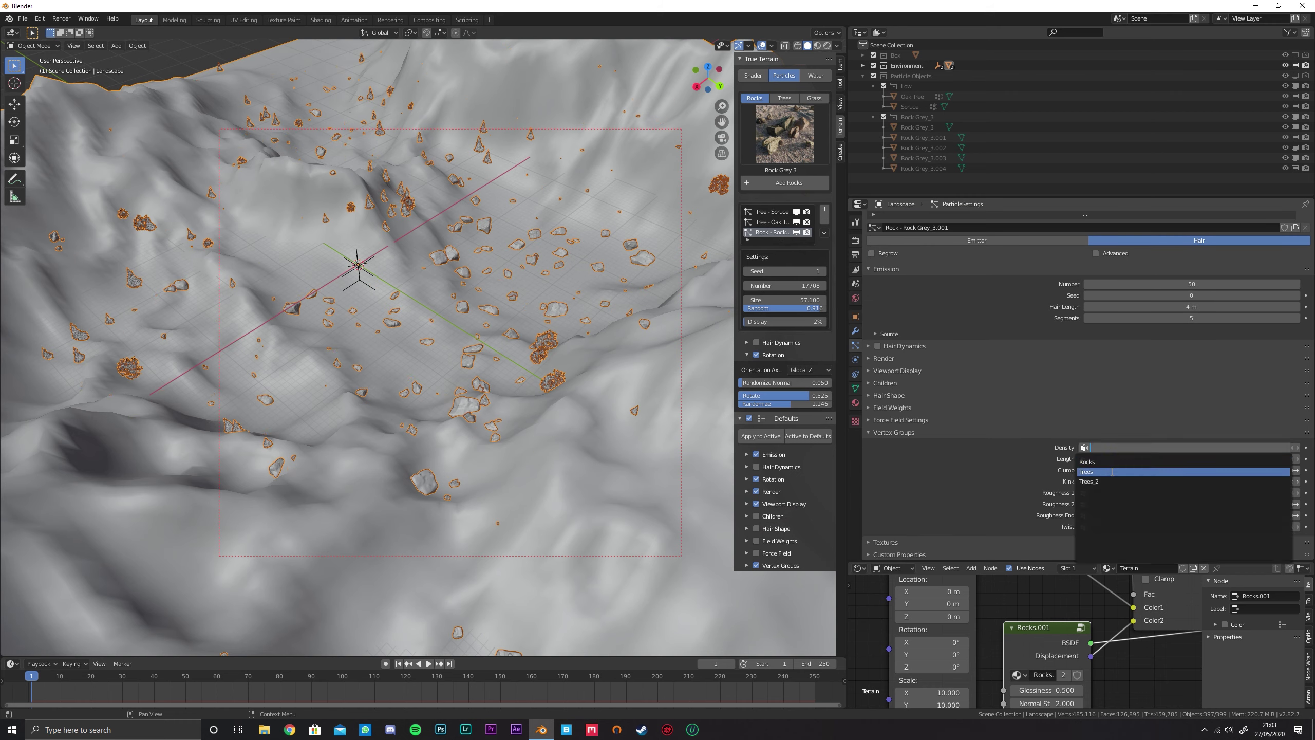
left_click(1112, 460)
left_click(1112, 459)
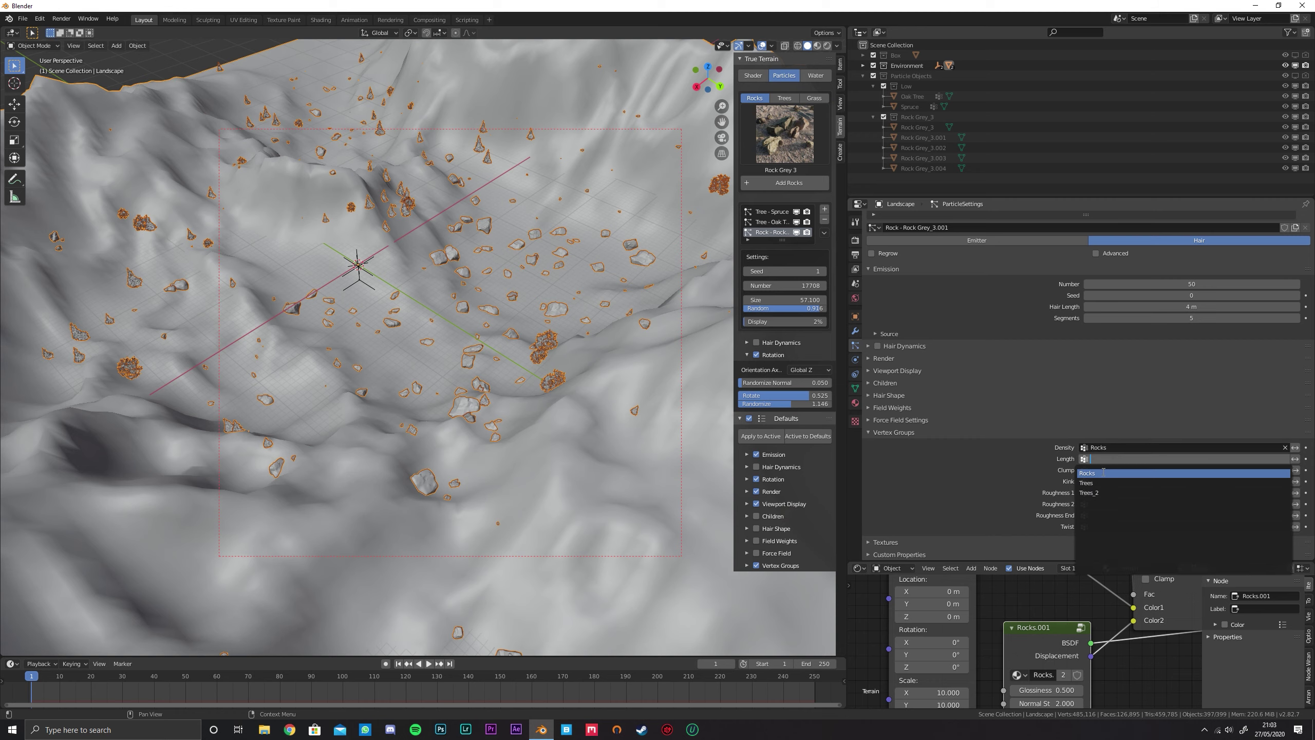
left_click(916, 433)
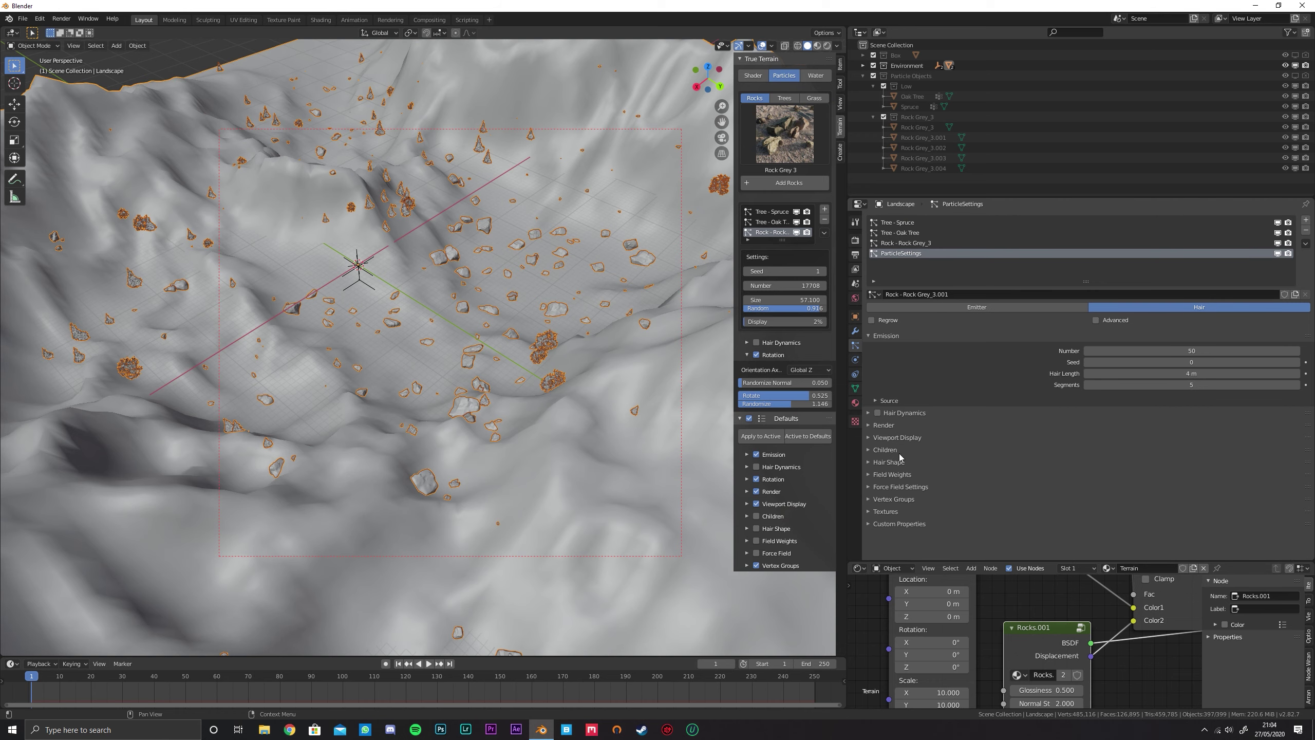
Adjust the copied rock system's render scale to 84.08
left_click(889, 426)
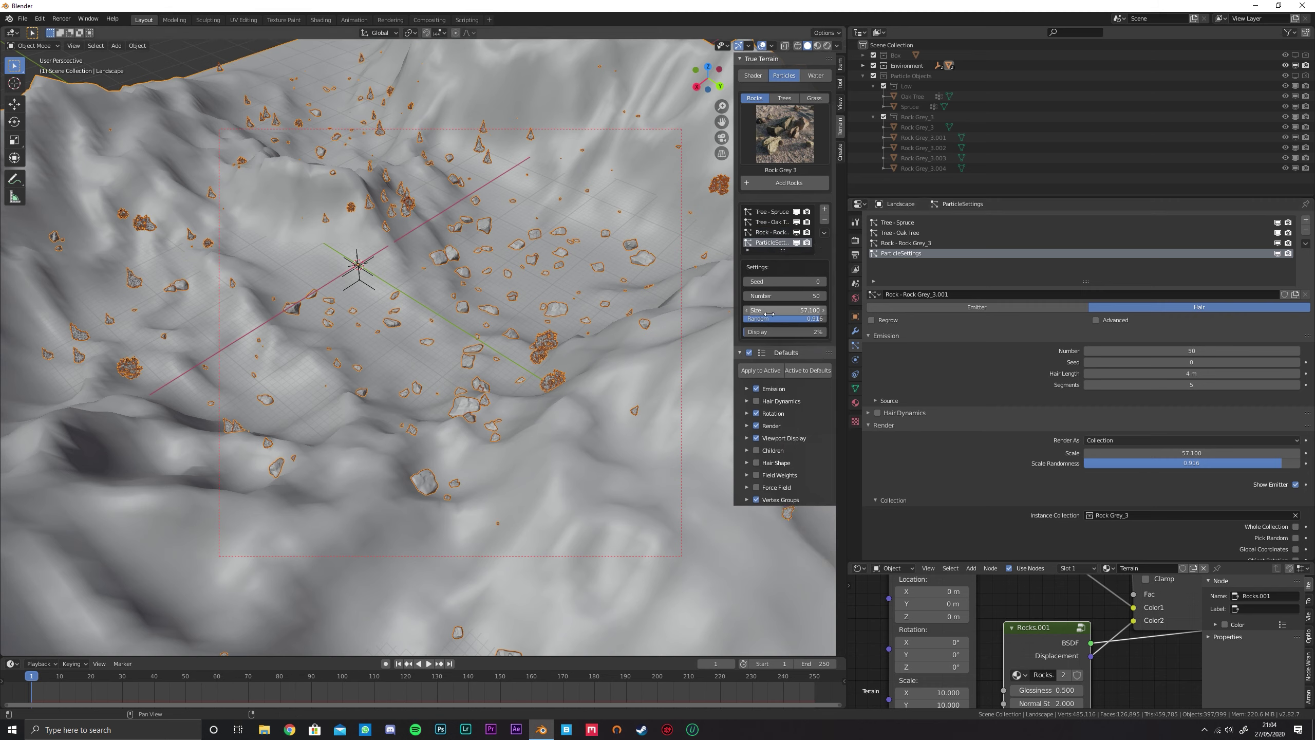
left_click_drag(768, 312, 770, 309)
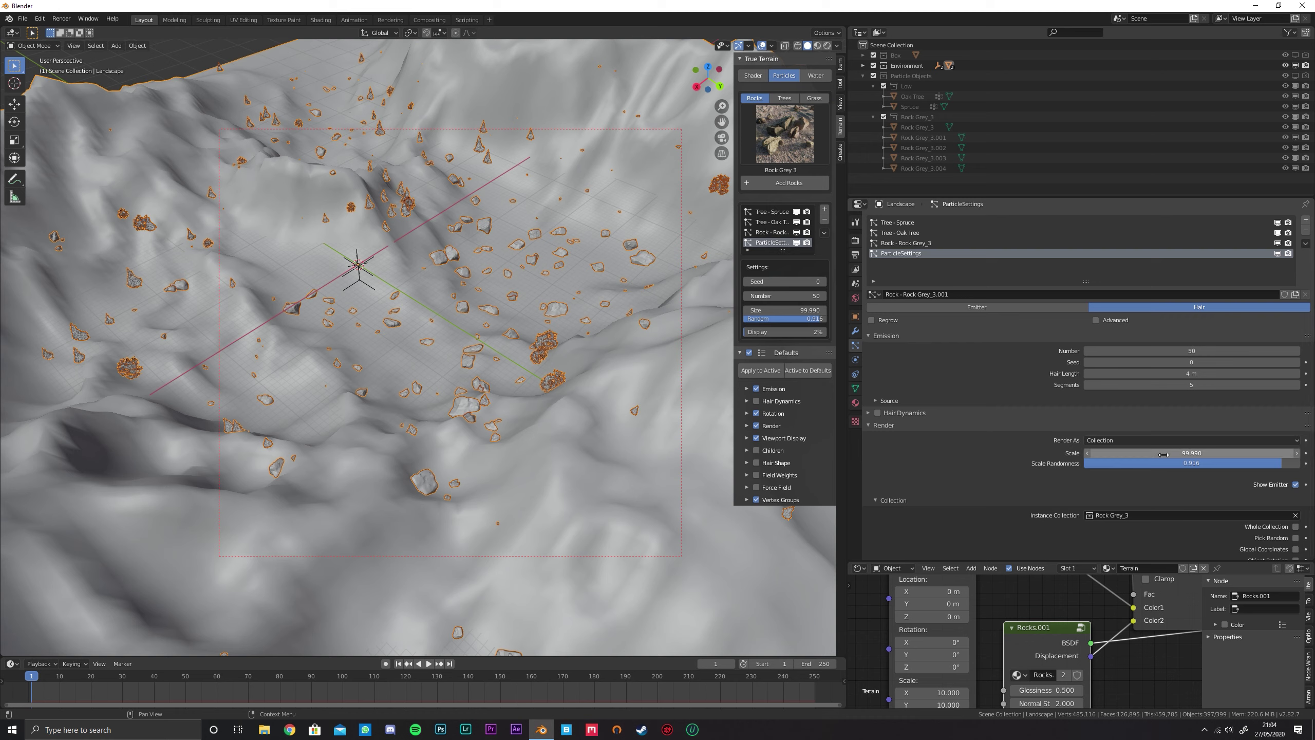
left_click_drag(1168, 454, 1171, 454)
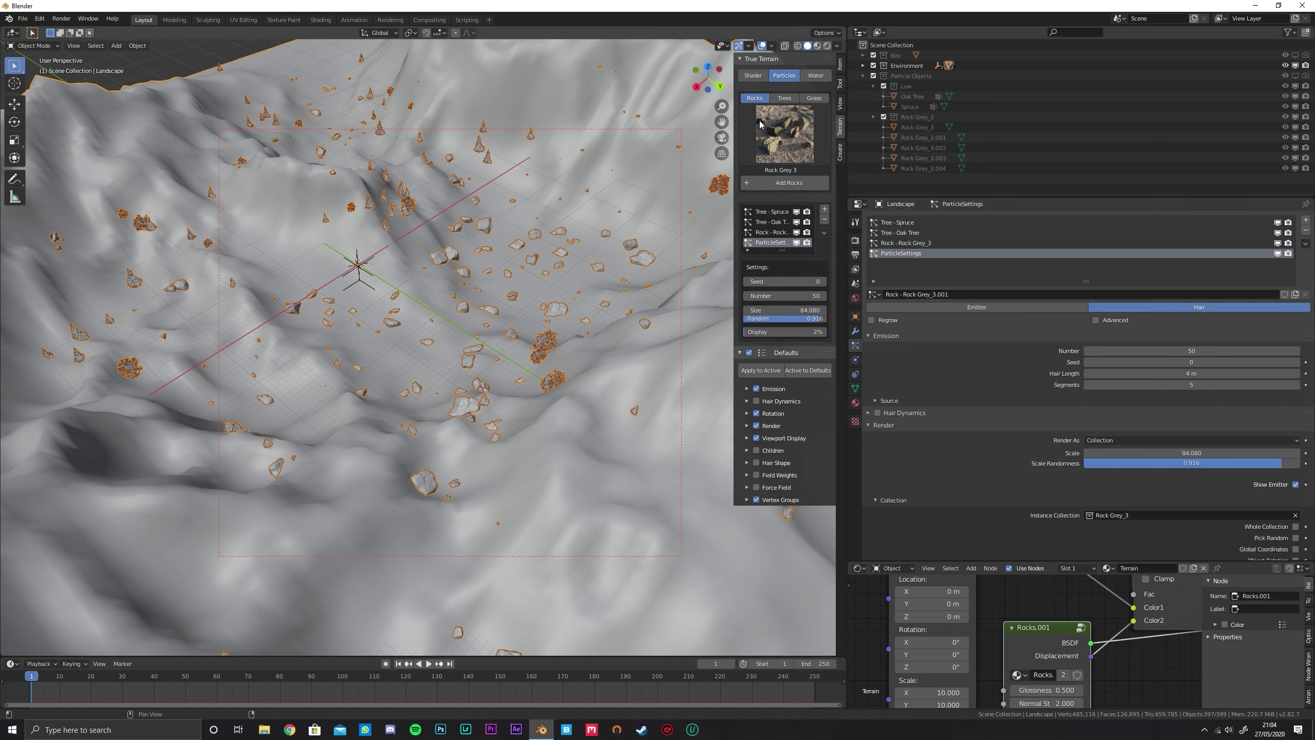
Hide the original Rock Grey_3 system in the viewport and set the copied rock system's viewport display amount to 100%
left_click(796, 232)
scroll(515, 326, "down", 5)
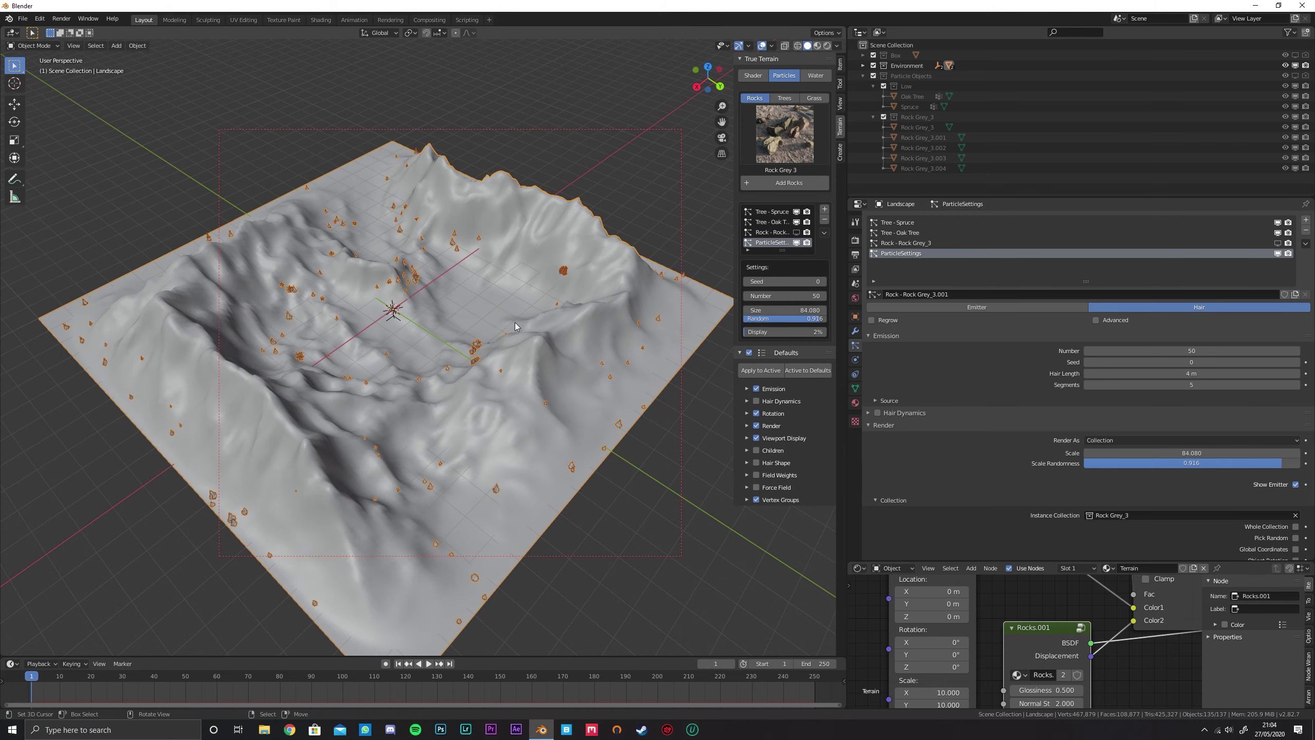
scroll(515, 326, "up", 3)
scroll(1075, 411, "down", 6)
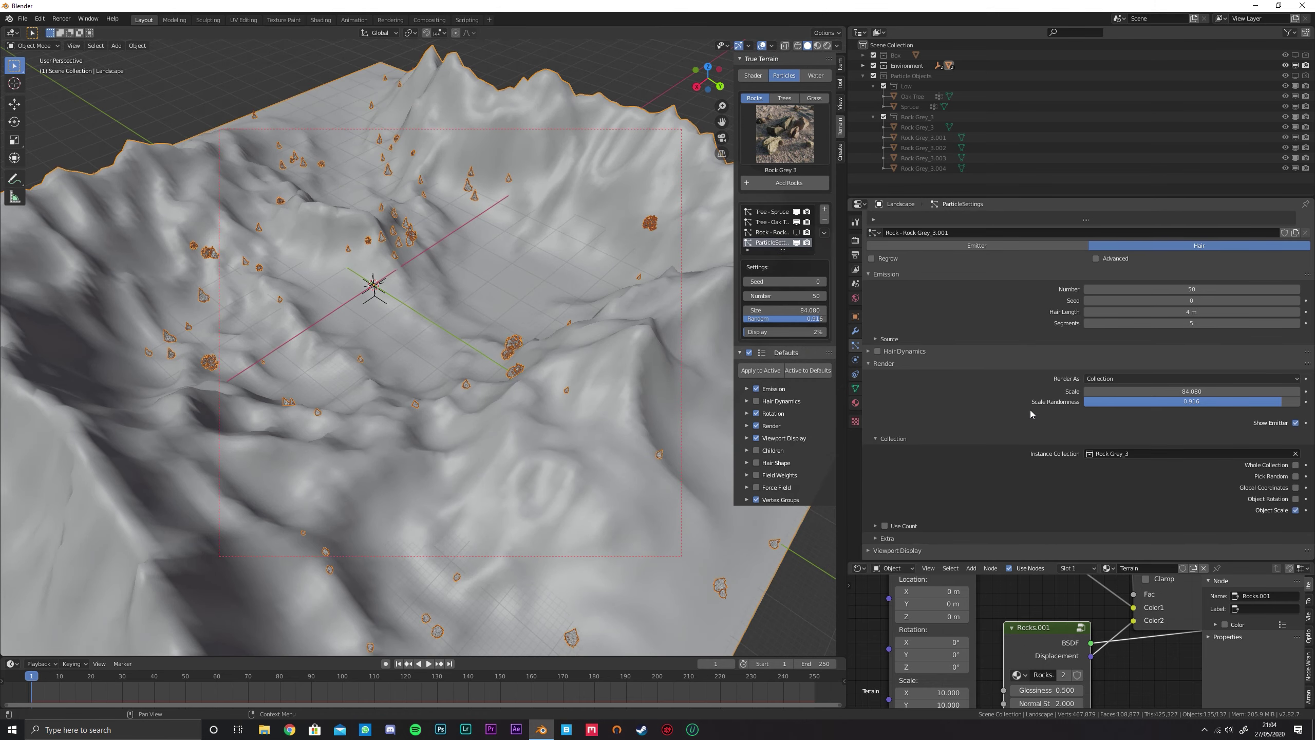
left_click(914, 468)
scroll(932, 471, "down", 3)
left_click_drag(1099, 448, 1298, 448)
scroll(980, 401, "up", 8)
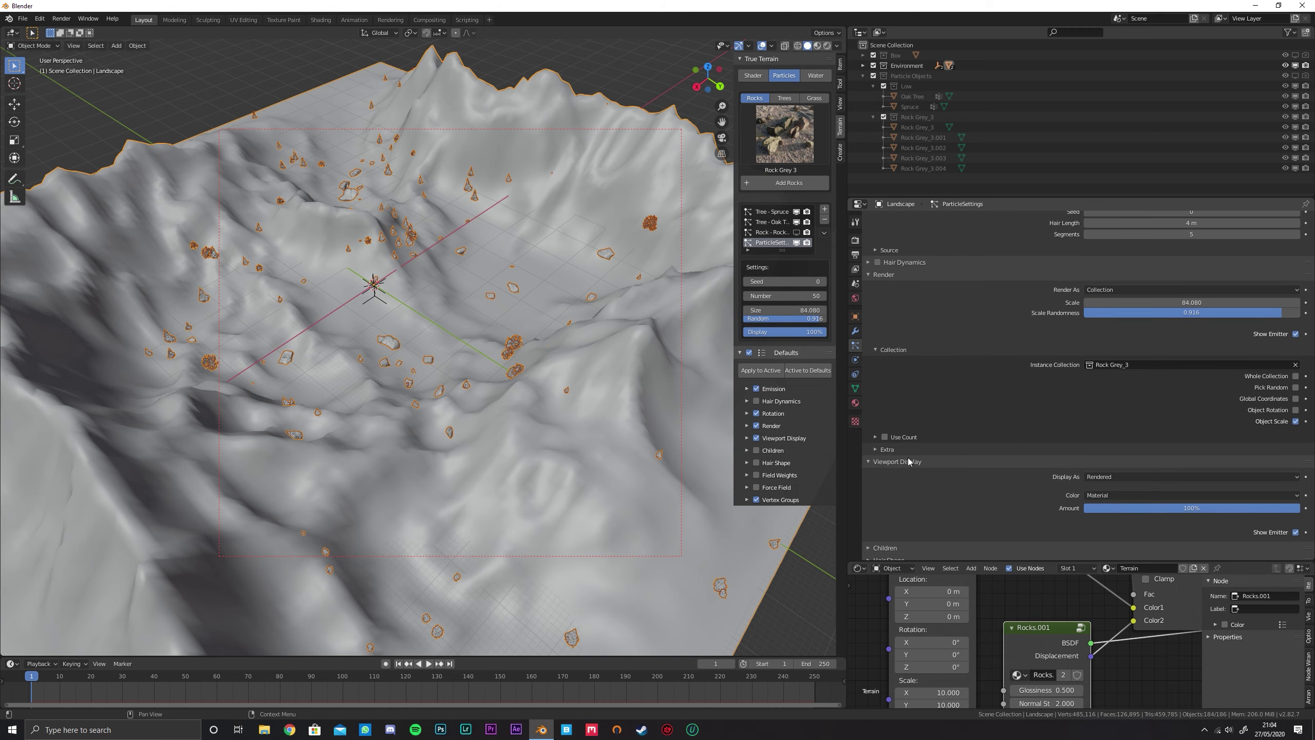
scroll(948, 432, "up", 1)
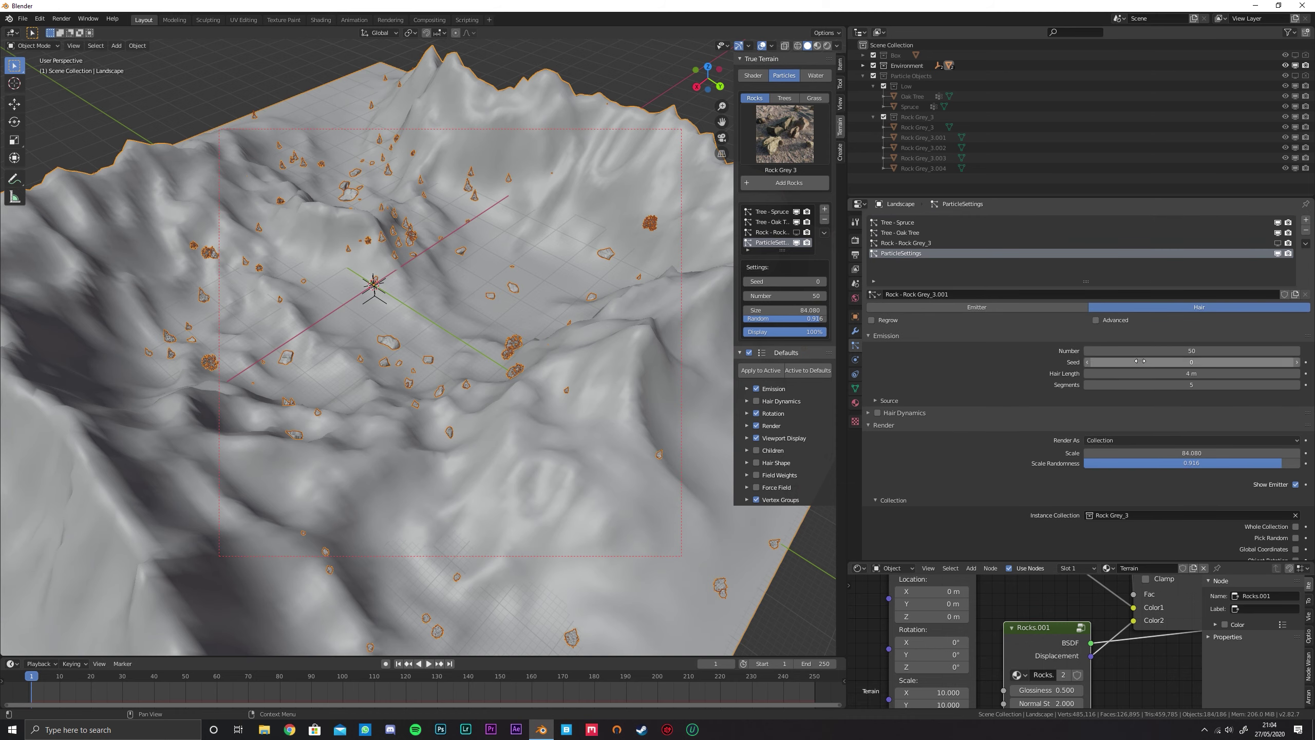
Set the copied rock system's render scale to 150
left_click(1166, 453)
type("150")
key("Return")
middle_click_drag(475, 331, 444, 317)
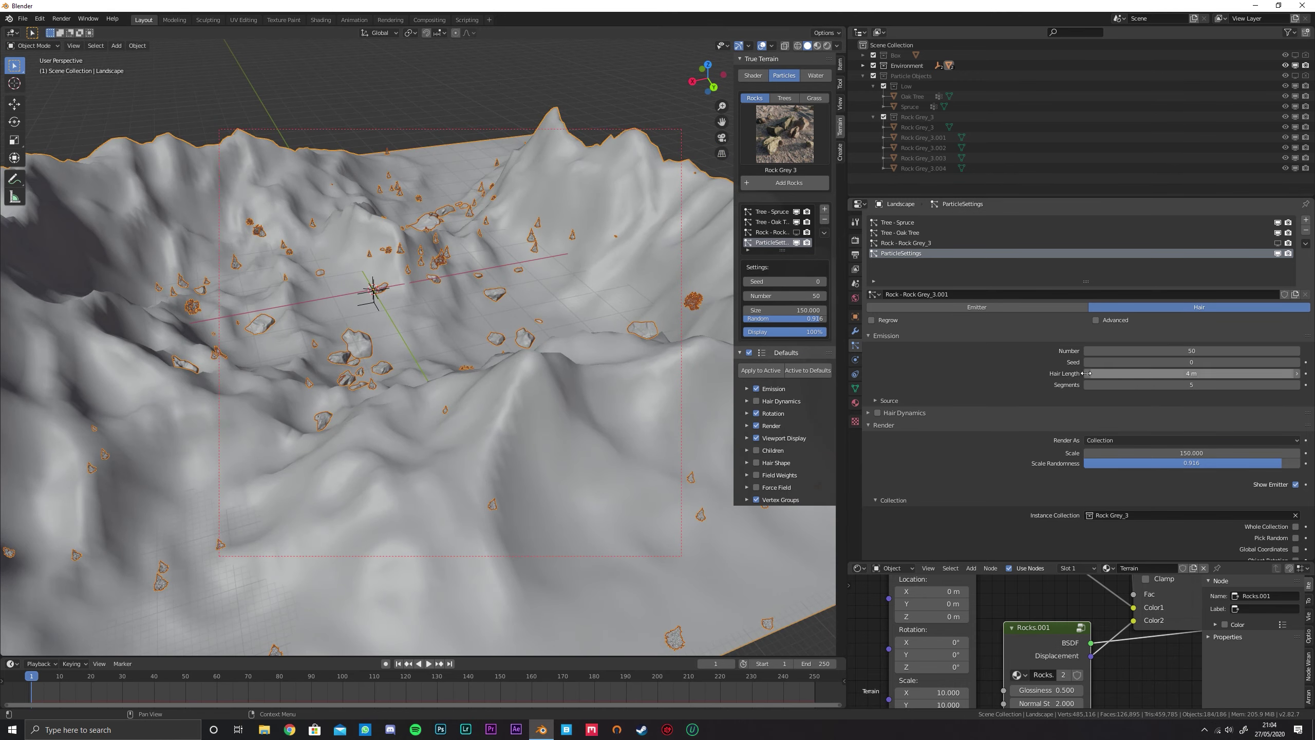
Enable Advanced on the copied rocks and set rotation to Normal axis, Randomize 0.234, Phase 0.511 and Randomize Phase about 1.42
scroll(1032, 355, "down", 4)
scroll(1032, 355, "up", 2)
left_click(1096, 279)
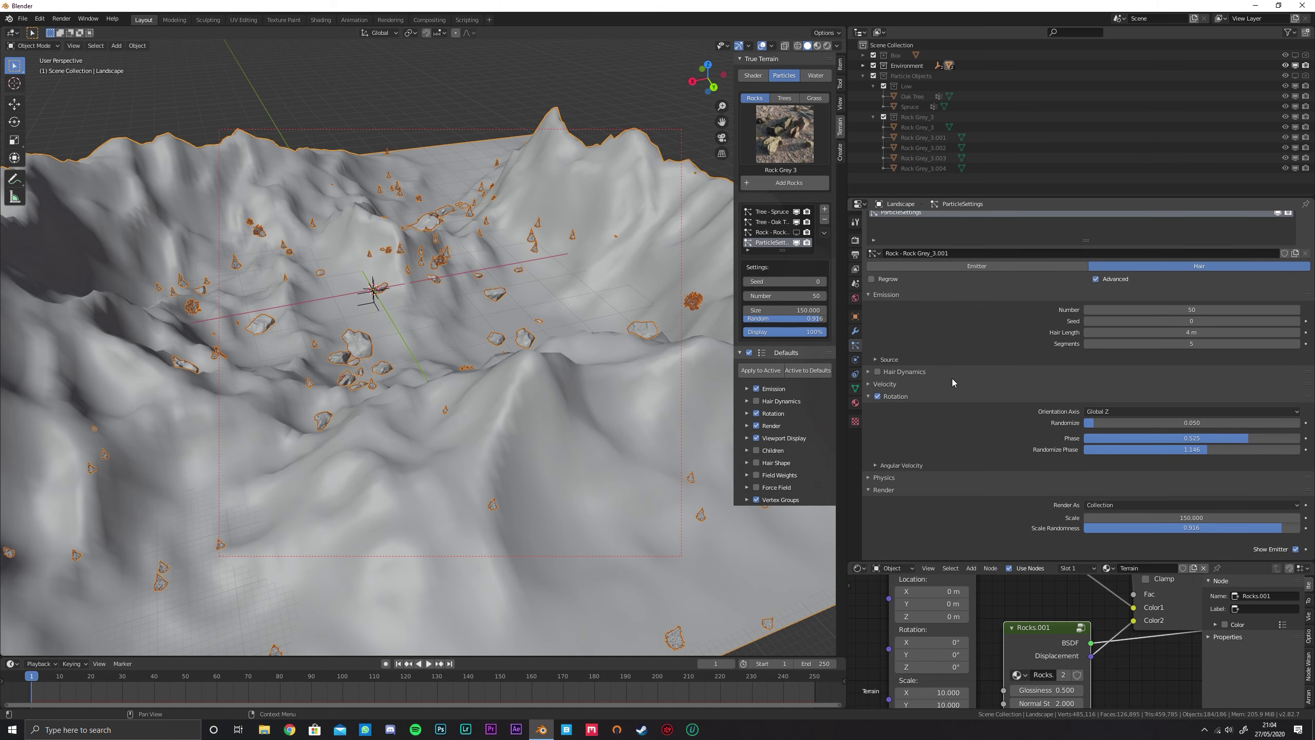
left_click_drag(1158, 439, 1155, 439)
left_click(1120, 411)
left_click(1119, 432)
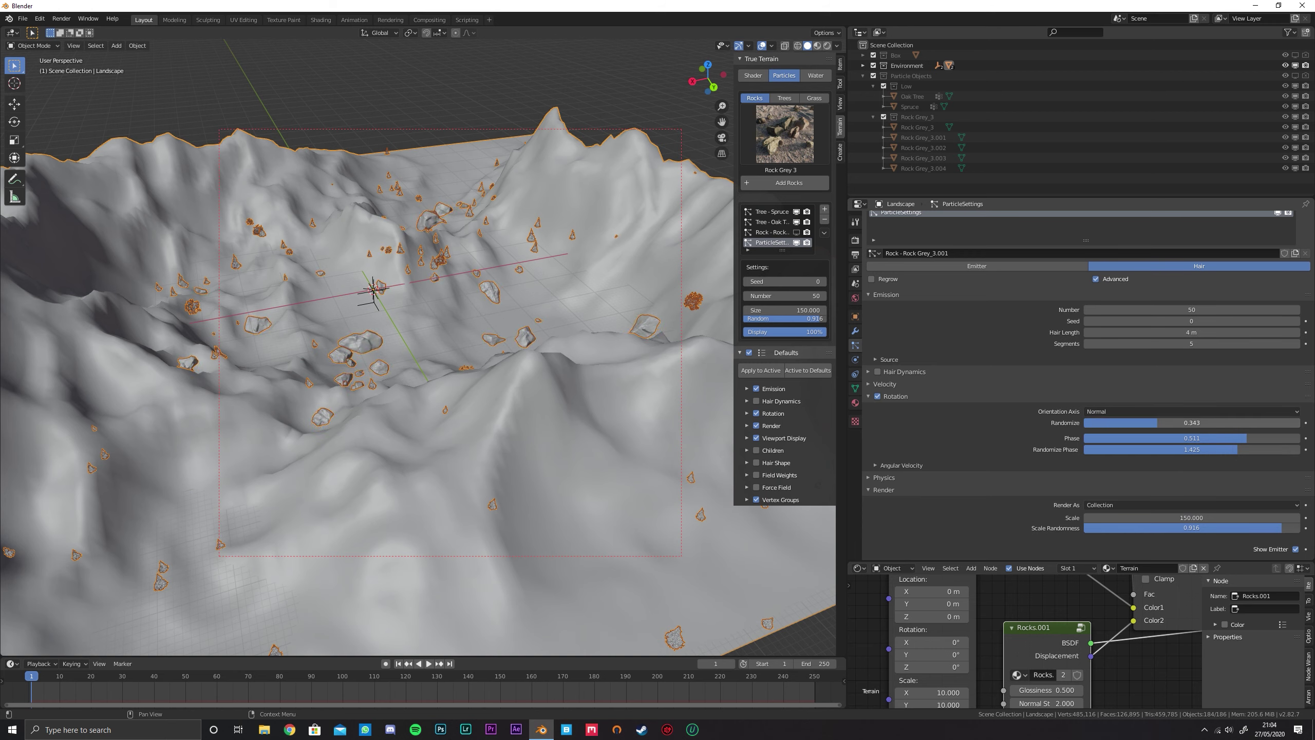
left_click_drag(1108, 423, 1133, 424)
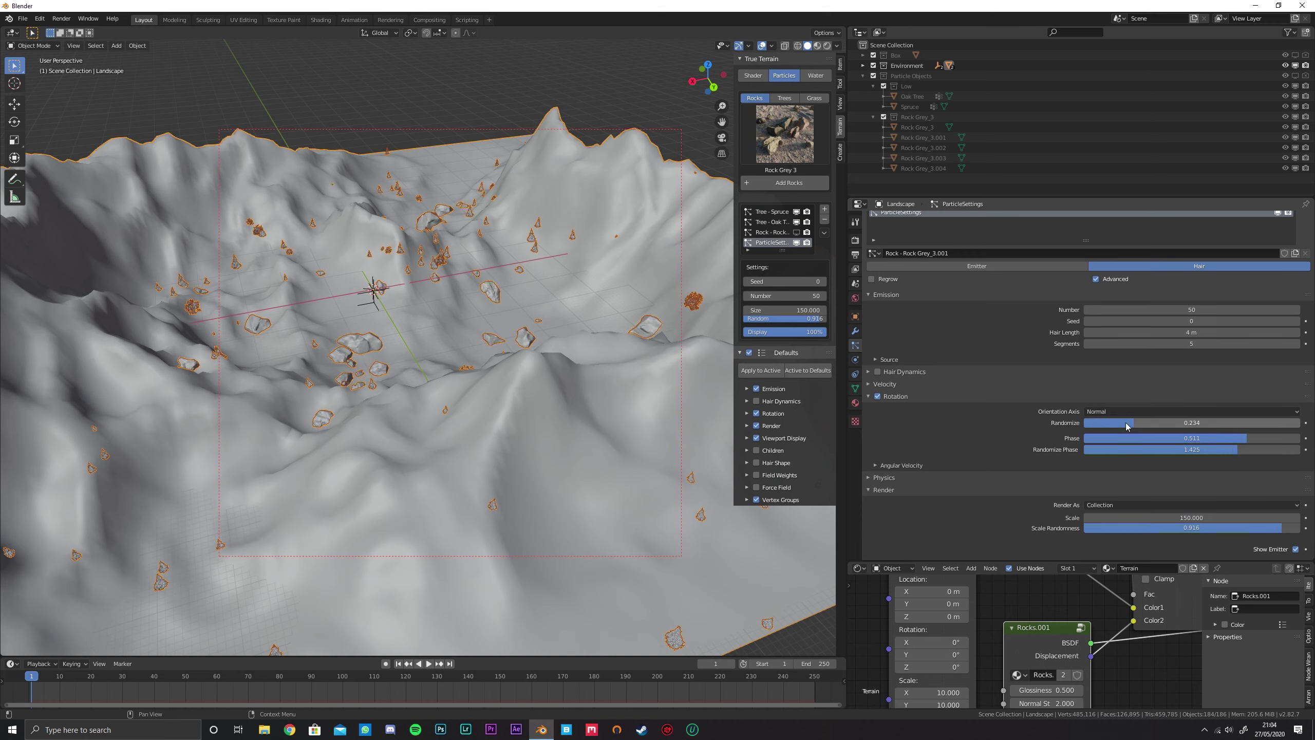
Show the original Rock Grey_3 system again, enable its Advanced options and set its rotation Orientation Axis to Normal
left_click(776, 233)
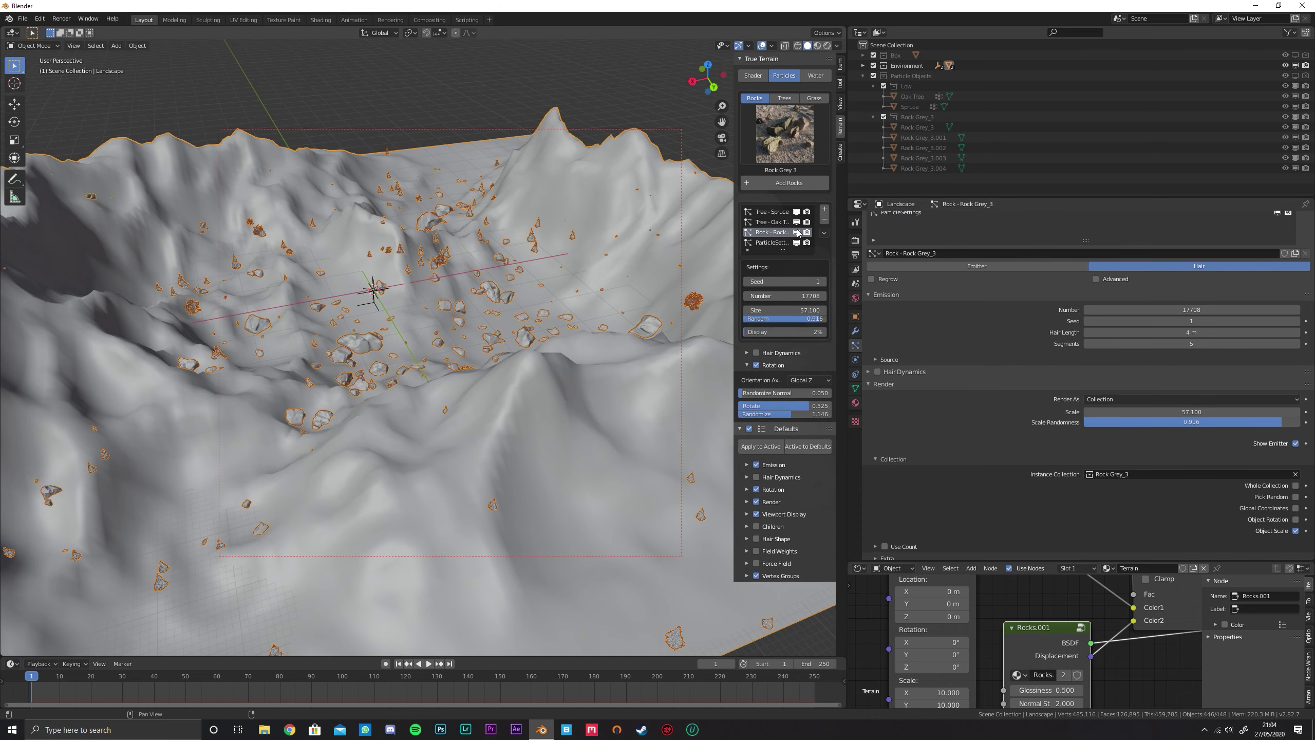
scroll(1035, 394, "down", 5)
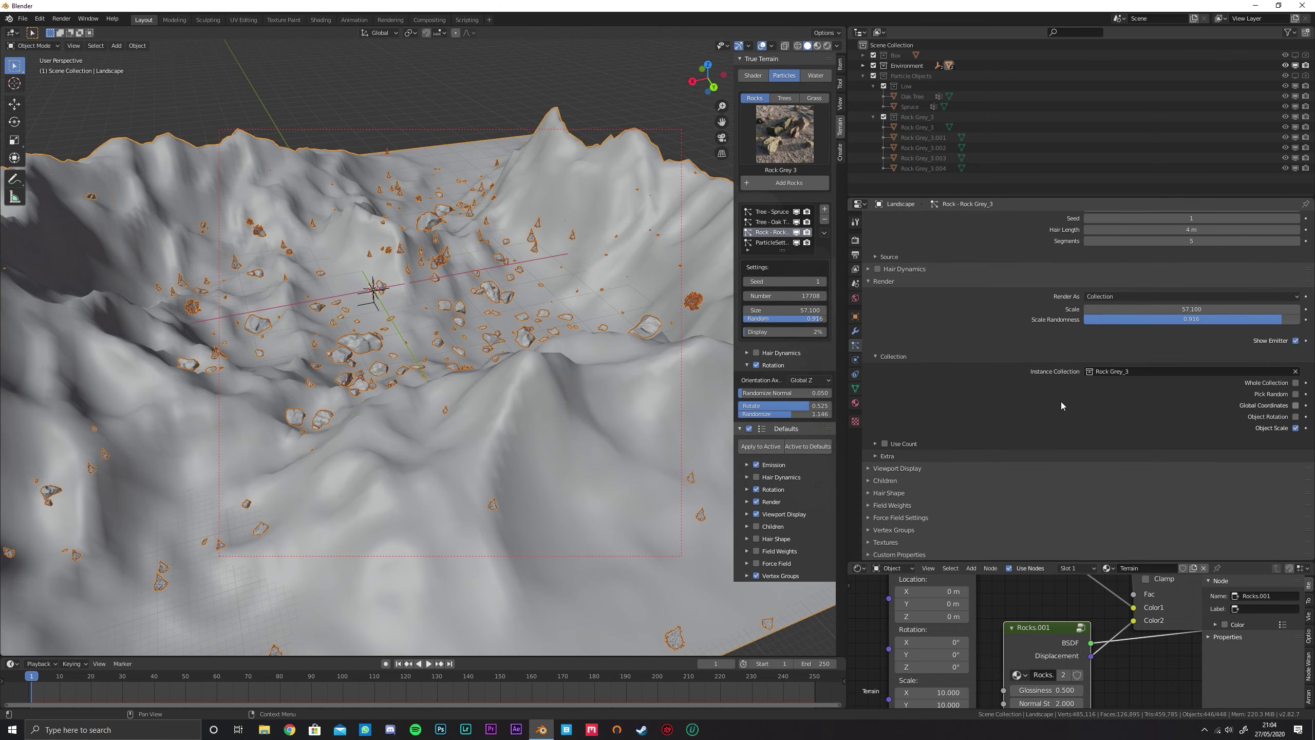
scroll(982, 334, "up", 5)
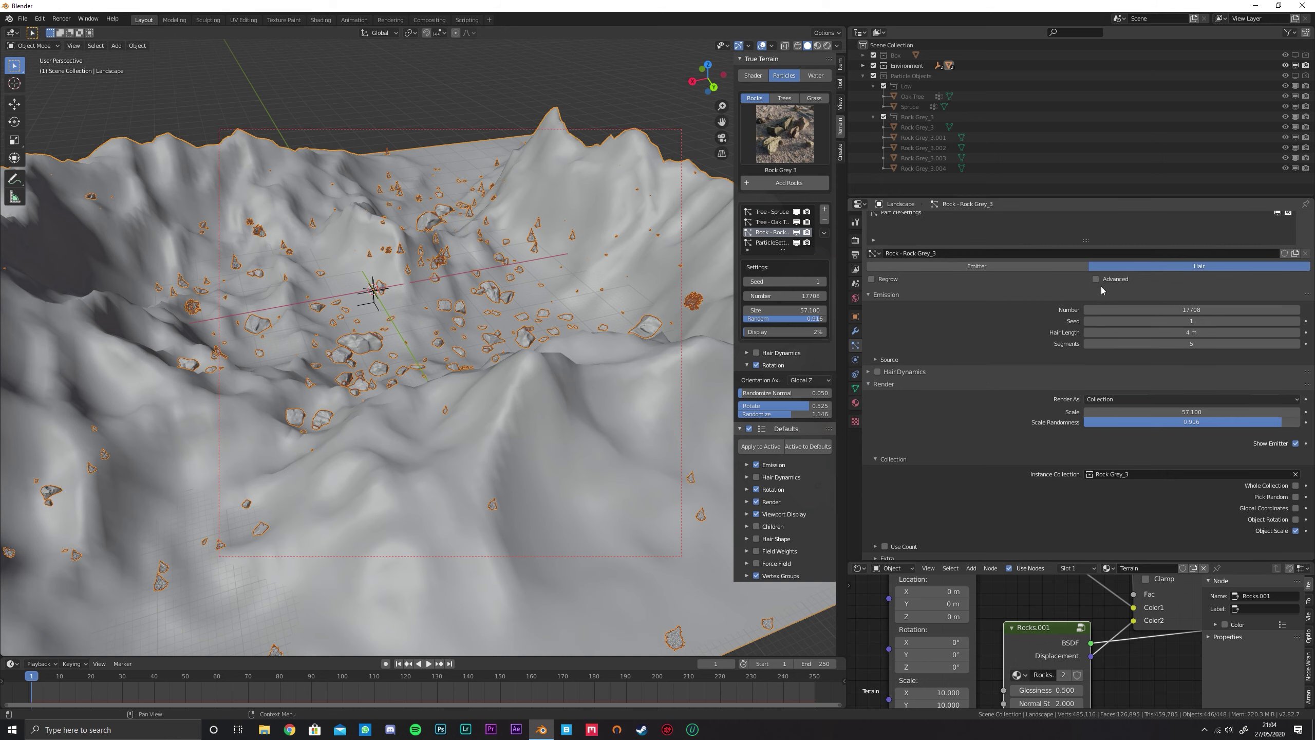
left_click(1096, 279)
left_click(1113, 411)
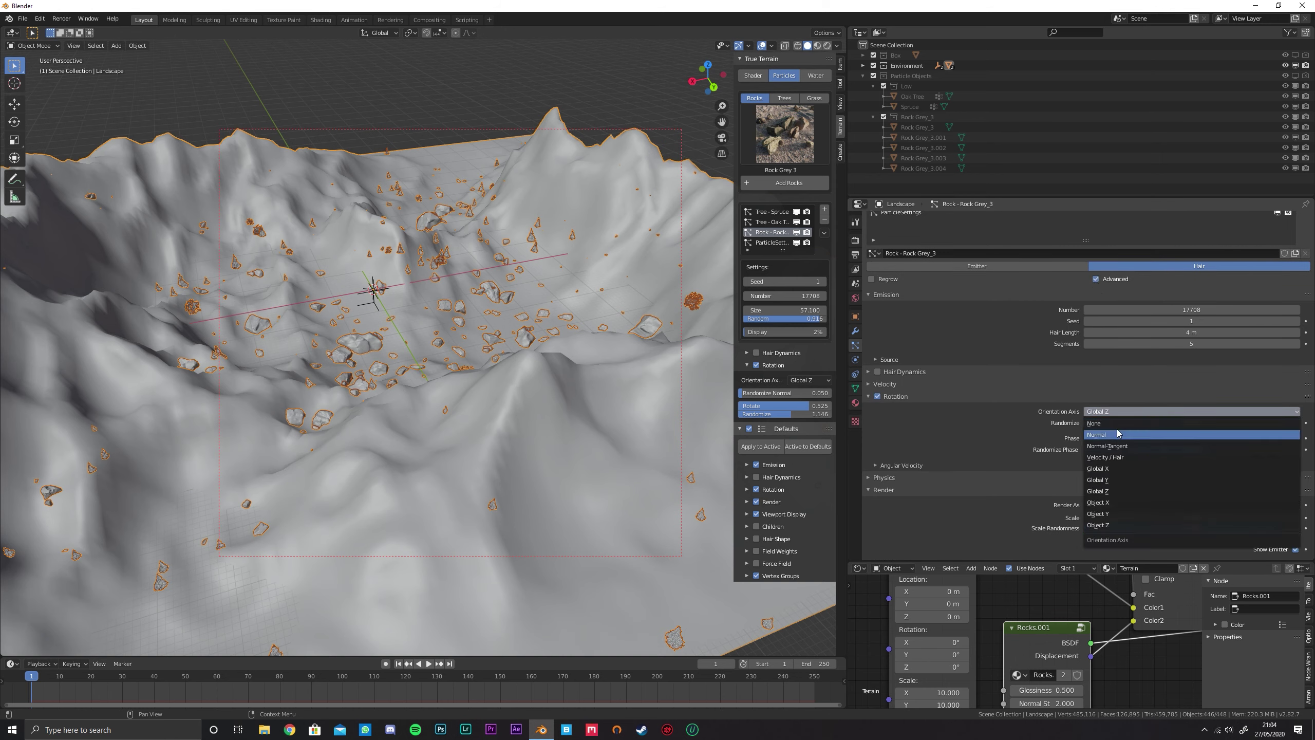
left_click(1101, 434)
Hide the spruce and oak systems in the viewport and set the original rocks' rotation Randomize to 0.388 and Phase to 0.577
left_click(796, 222)
left_click(796, 211)
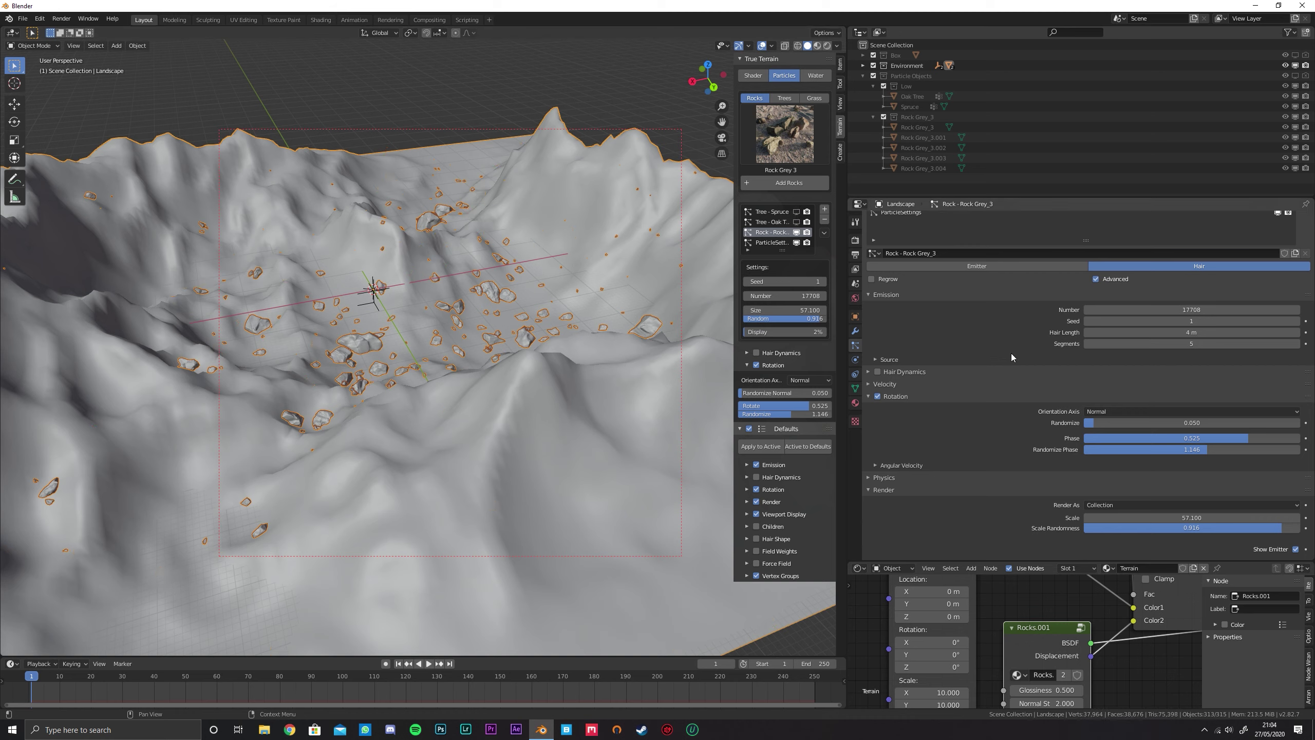
scroll(1011, 354, "down", 4)
left_click_drag(1159, 342, 1193, 358)
scroll(517, 314, "down", 5)
middle_click_drag(517, 313, 539, 289)
scroll(492, 293, "up", 6)
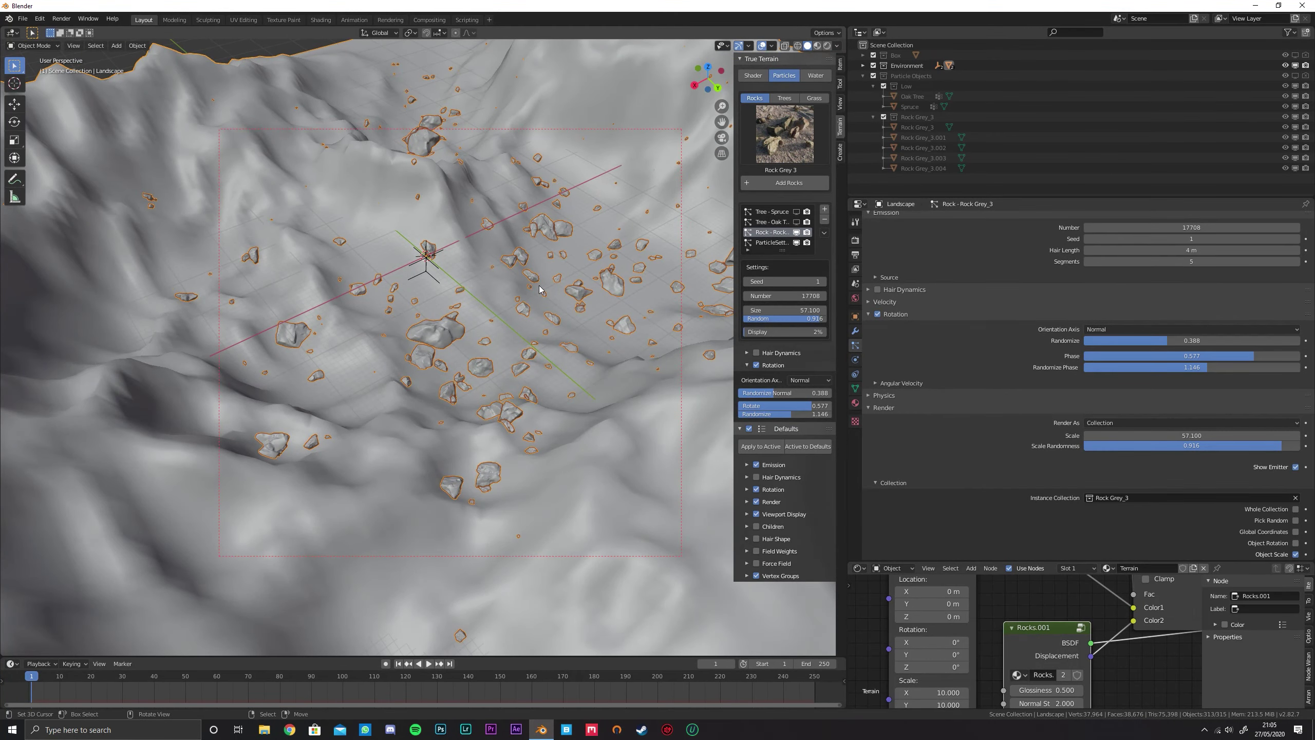
Add a camera to the scene
key("shift+a")
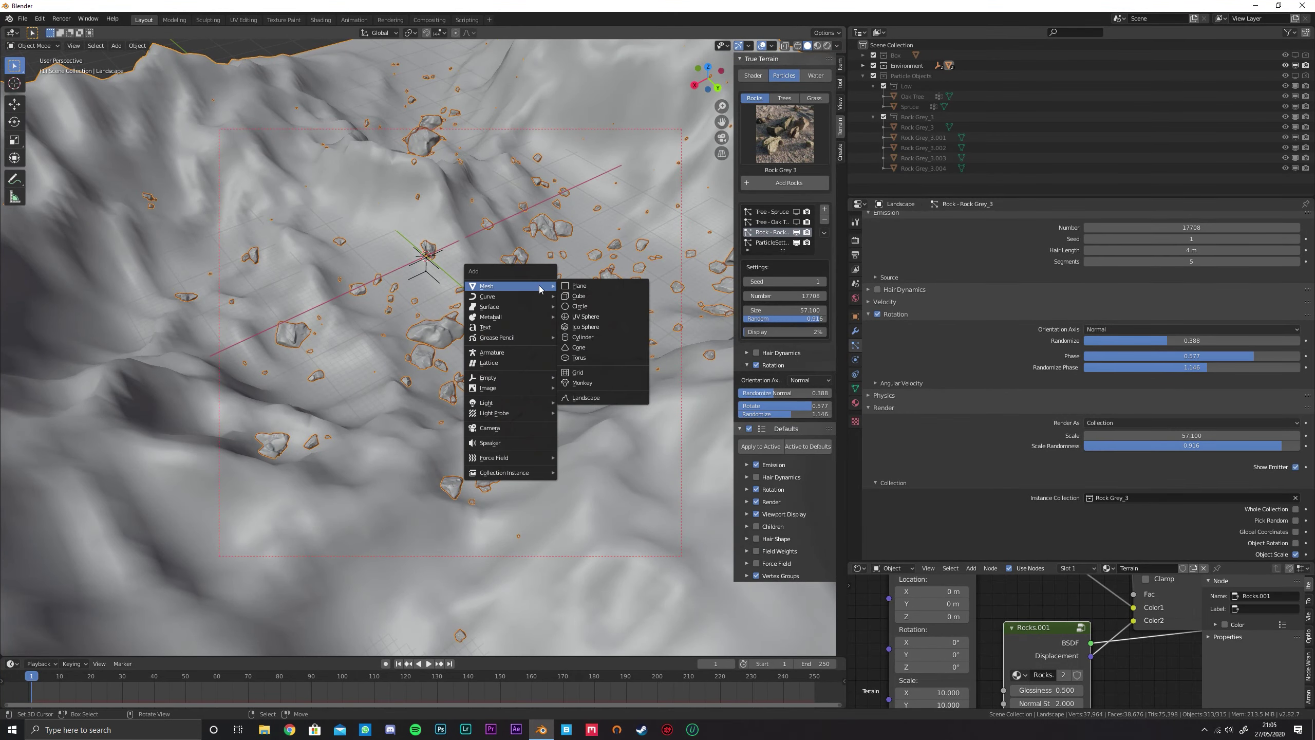
left_click(509, 432)
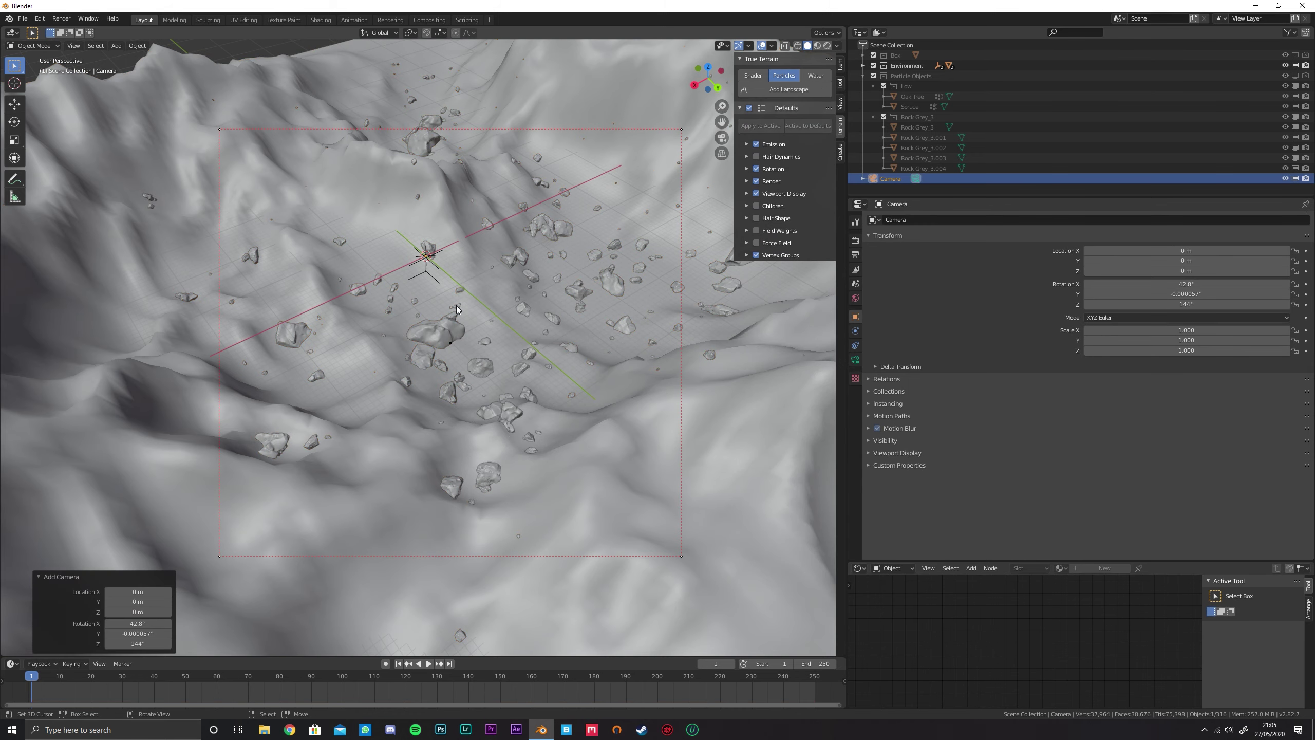
Align the new camera to the current view and set its Clip End to 10000 m
key("KP_0")
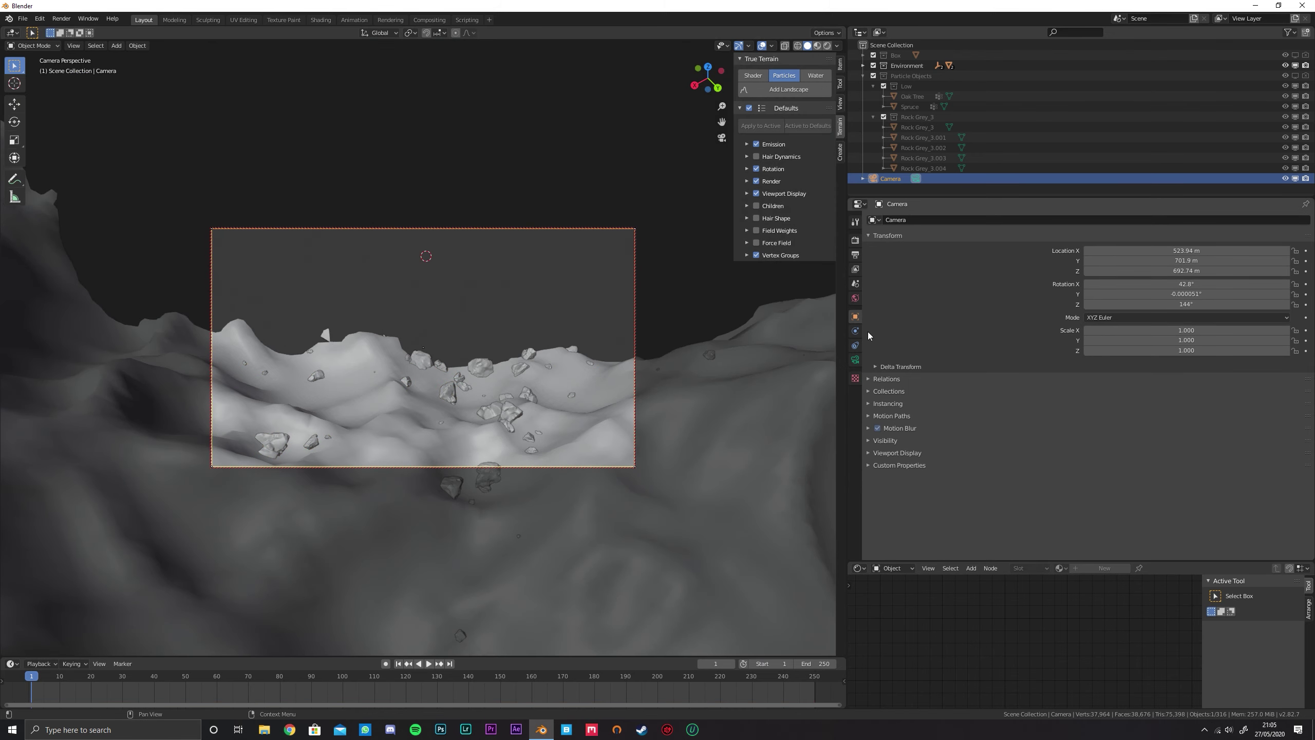
left_click(854, 359)
left_click(1186, 333)
type("10000")
key("Return")
Reframe the camera from farther out on the central basin, select the landscape and preview the scene in rendered shading
scroll(509, 343, "down", 3)
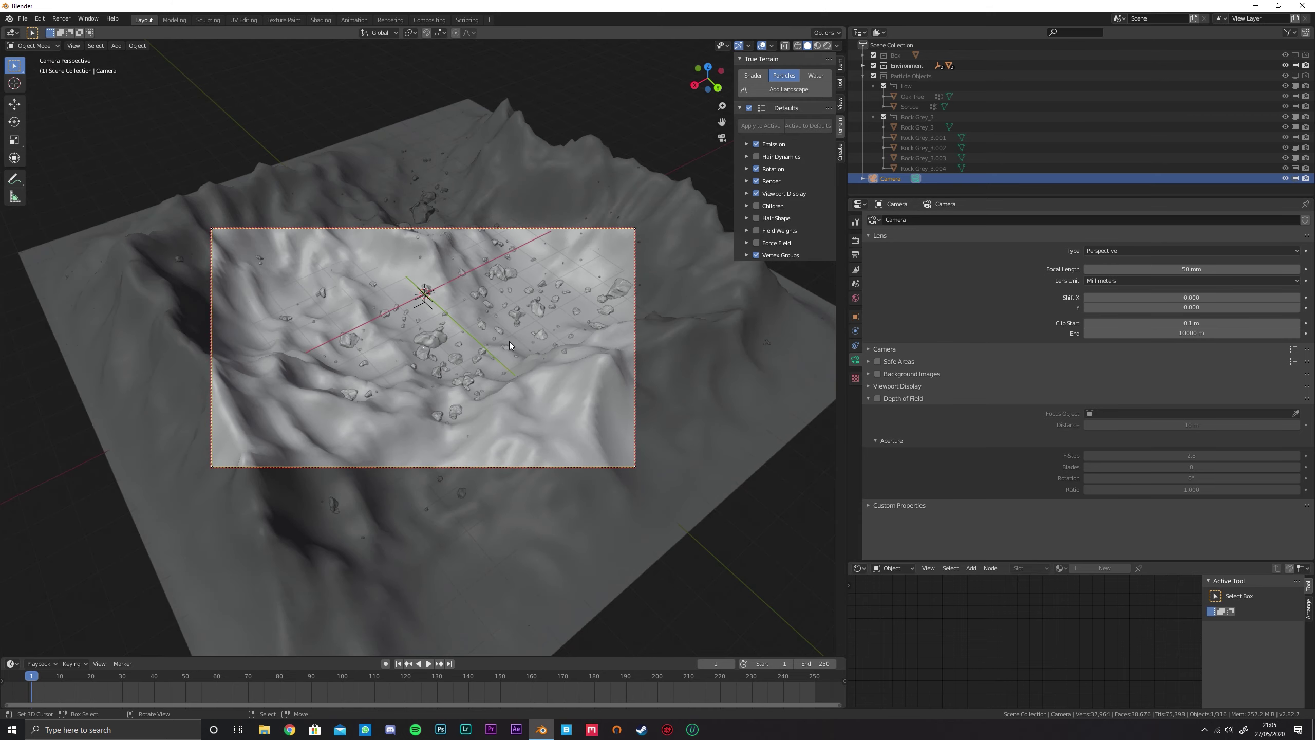
middle_click_drag(510, 342, 511, 305, "shift")
scroll(518, 358, "up", 1)
right_click(468, 352)
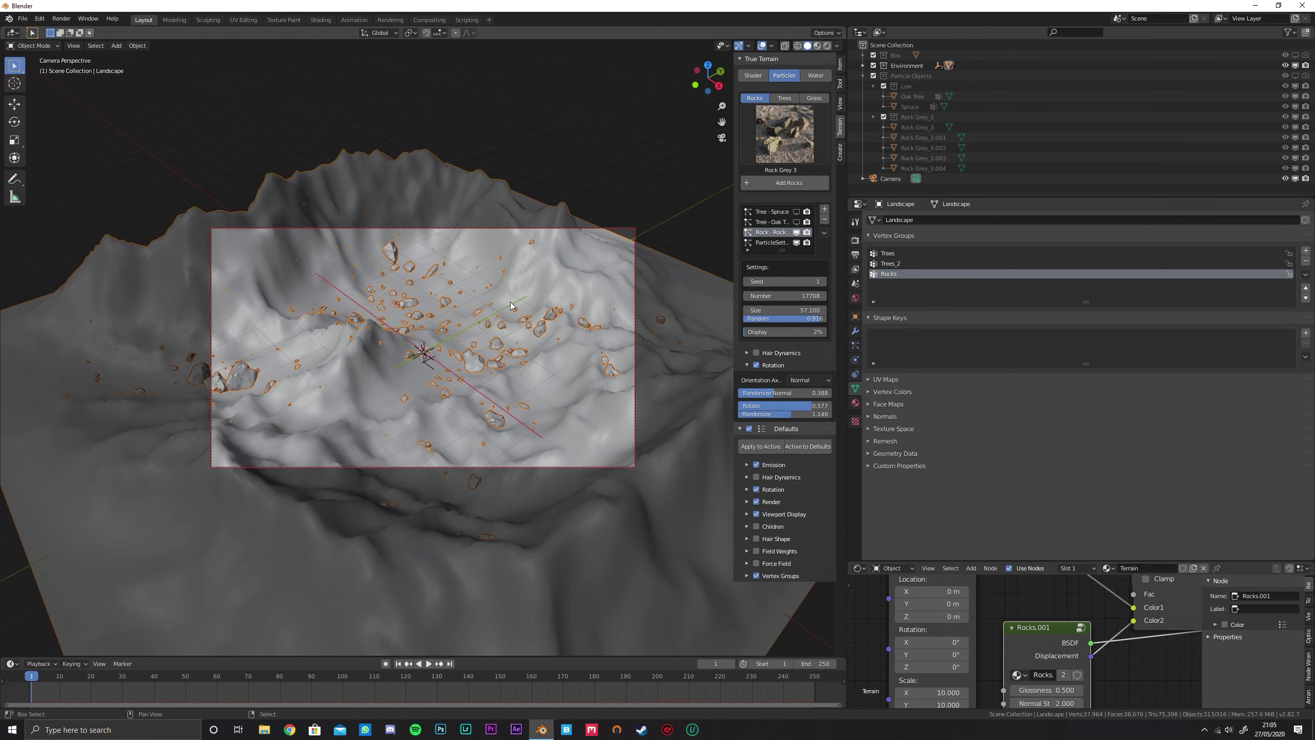
key("shift+z")
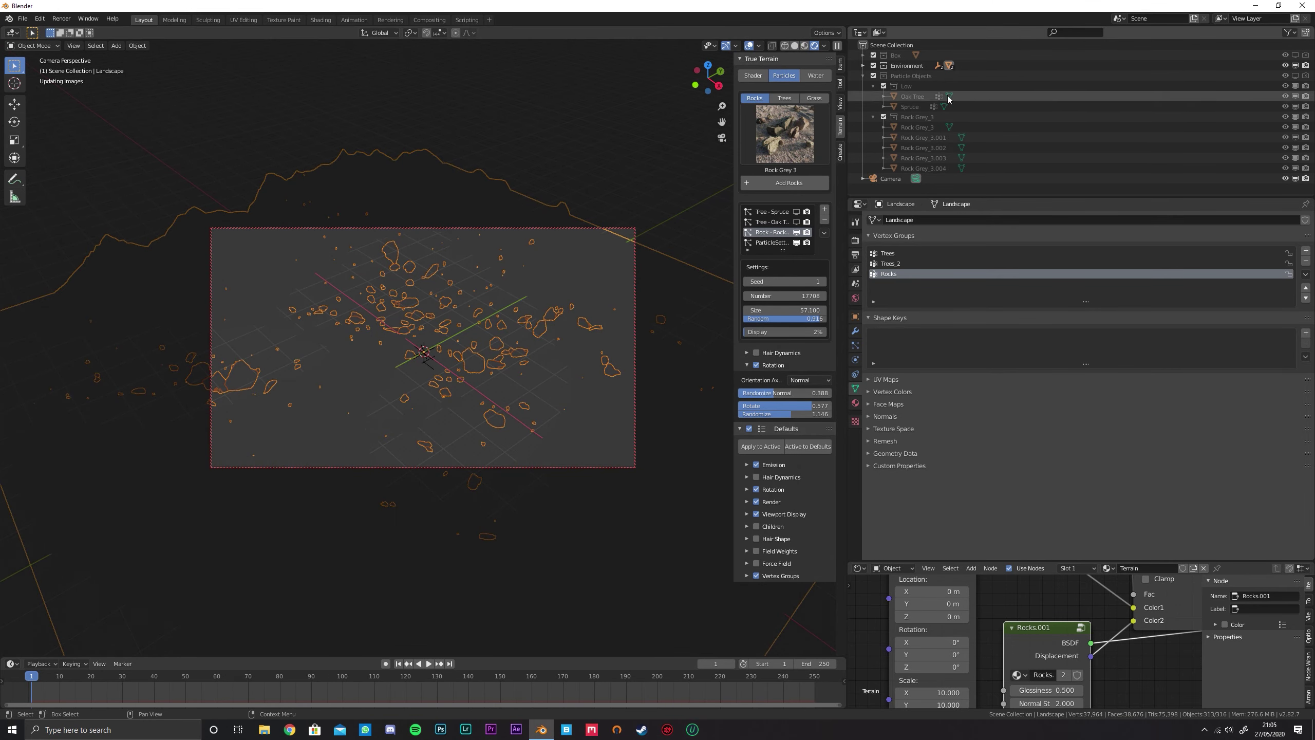
Unhide terrain_water in the Environment collection and shift the camera framing slightly over the lakes
left_click(862, 76)
left_click(863, 65)
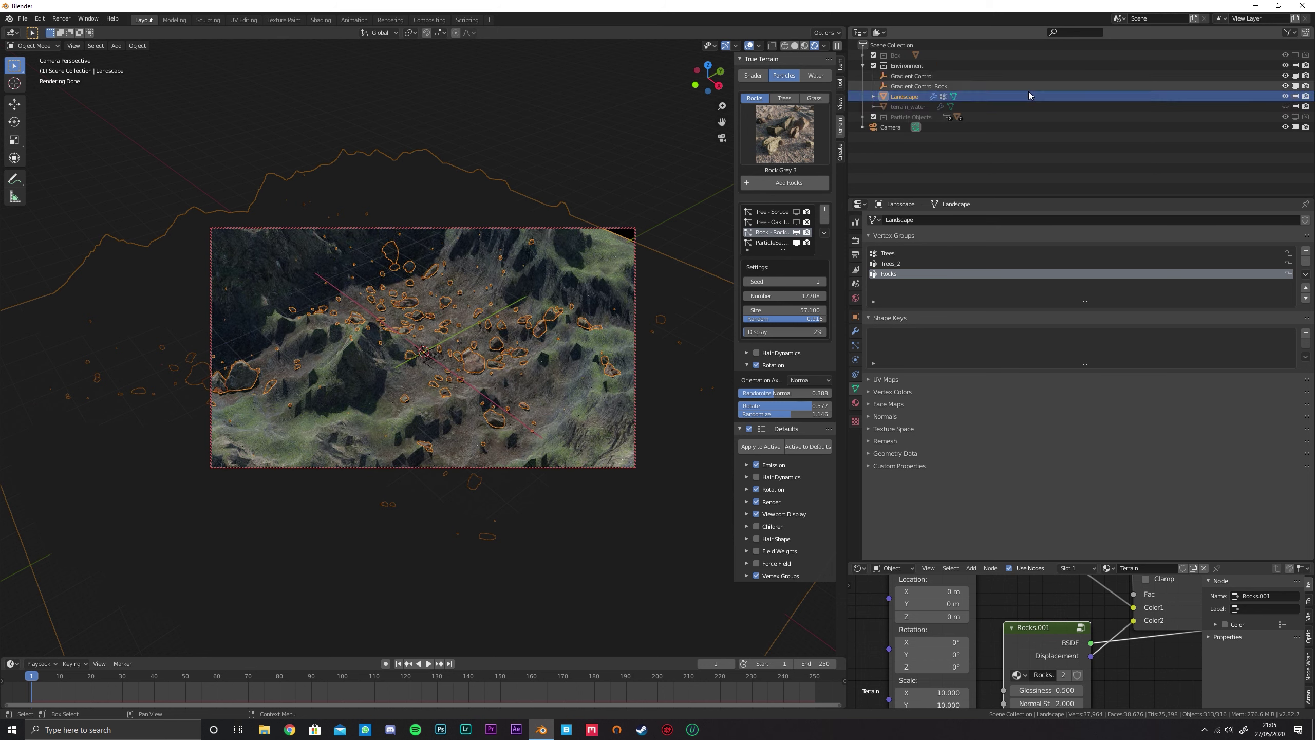
left_click(1027, 106)
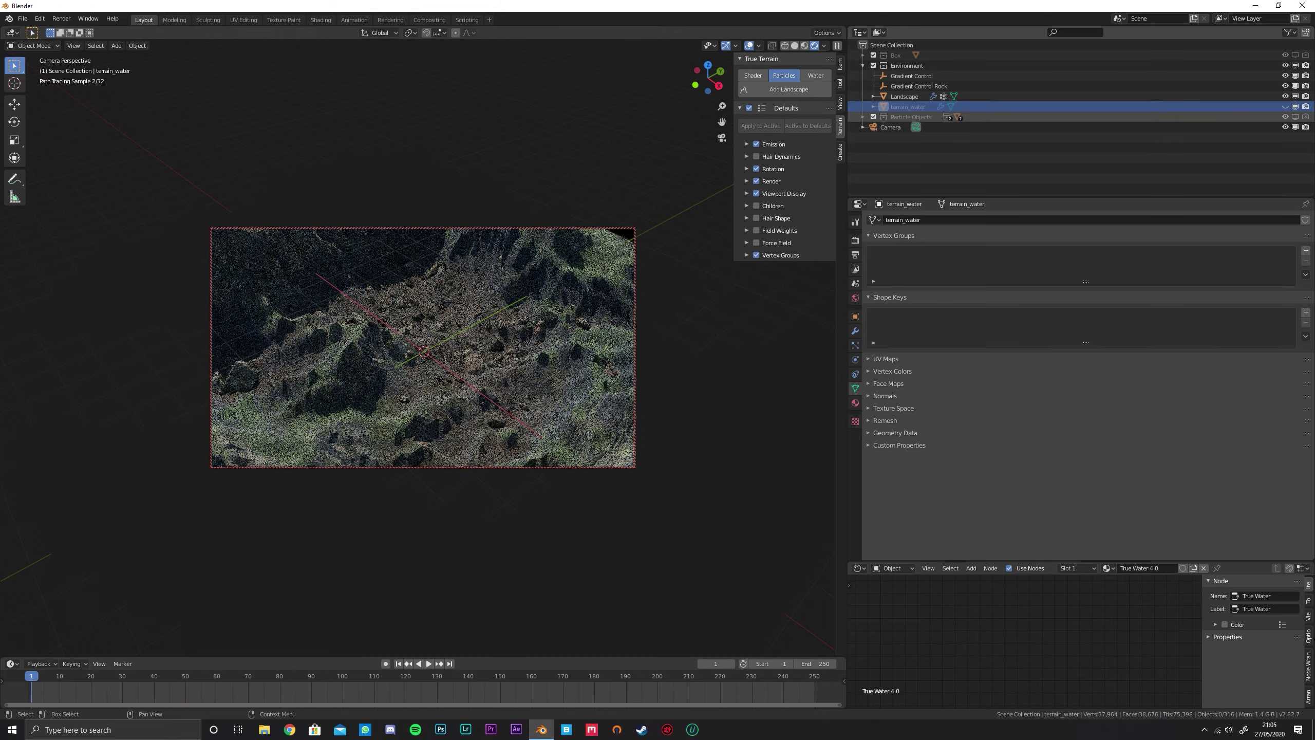
left_click(1285, 106)
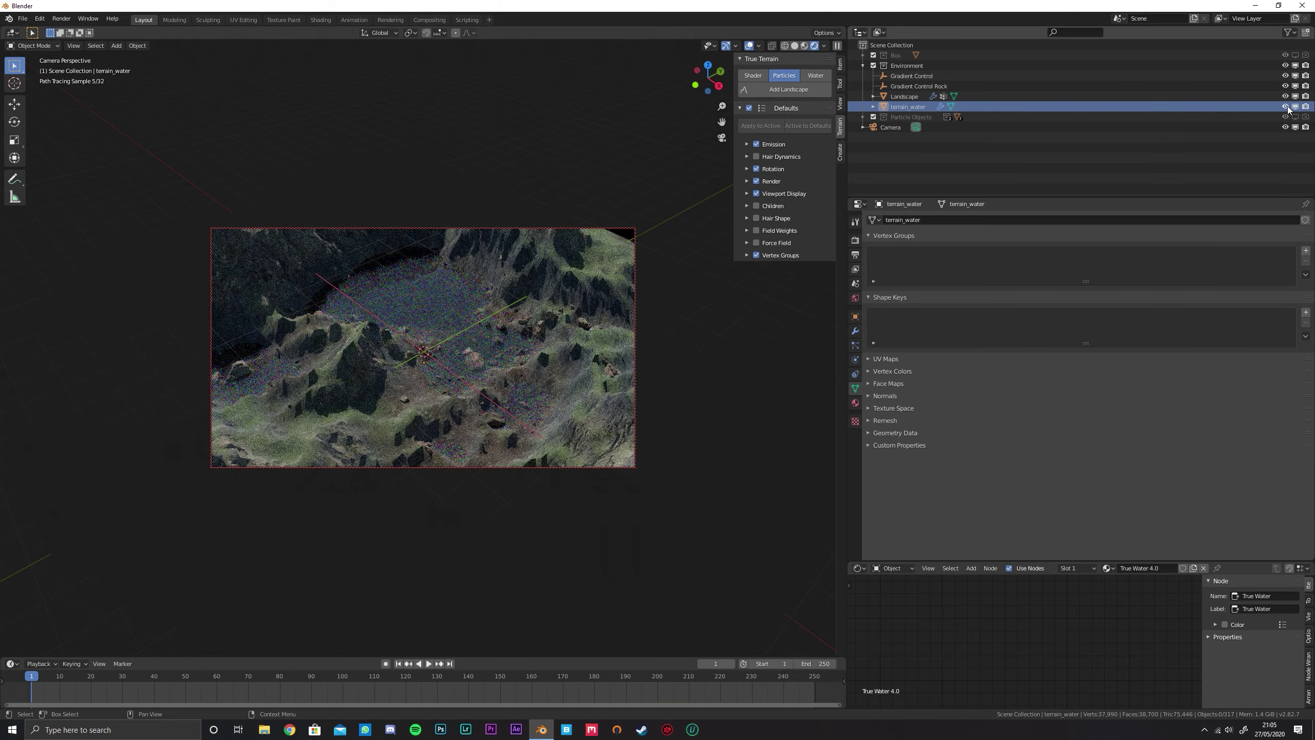
middle_click_drag(408, 392, 447, 375, "shift")
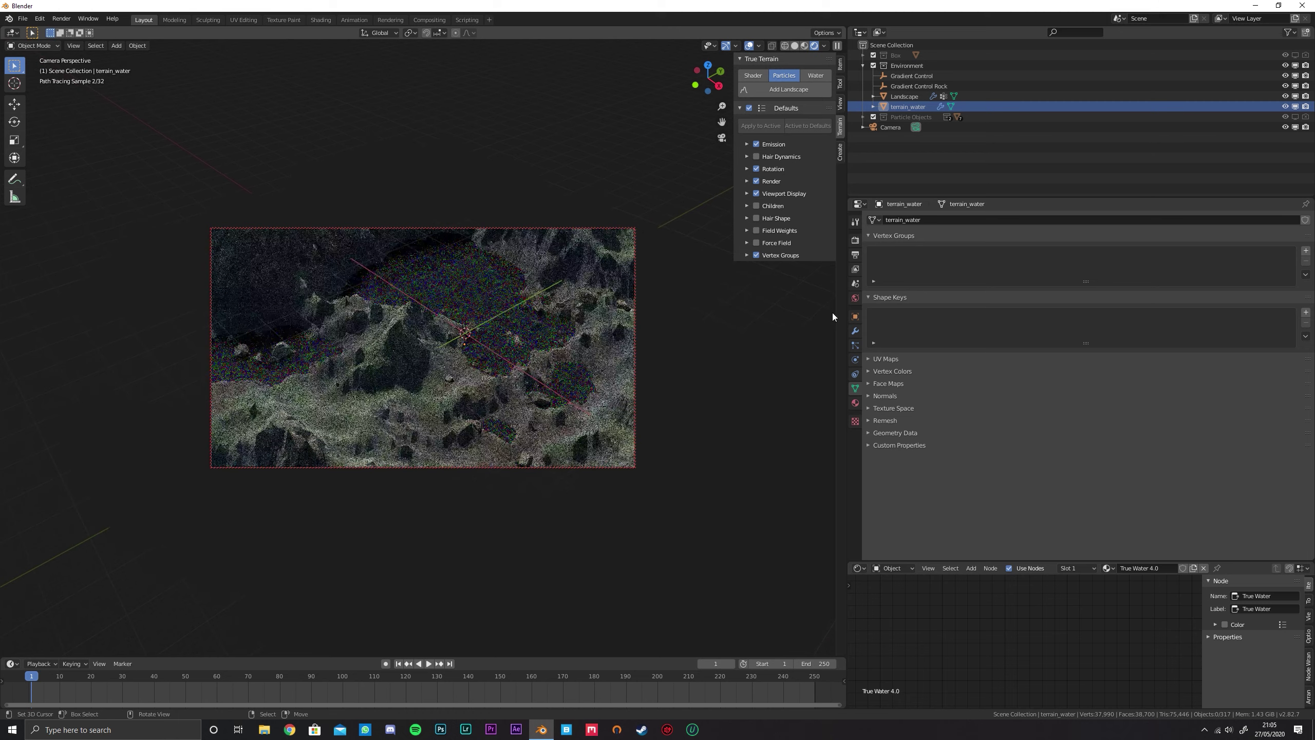
Display the landscape's modifier stack and collapse the Subdivision and all four particle system modifiers
left_click(855, 331)
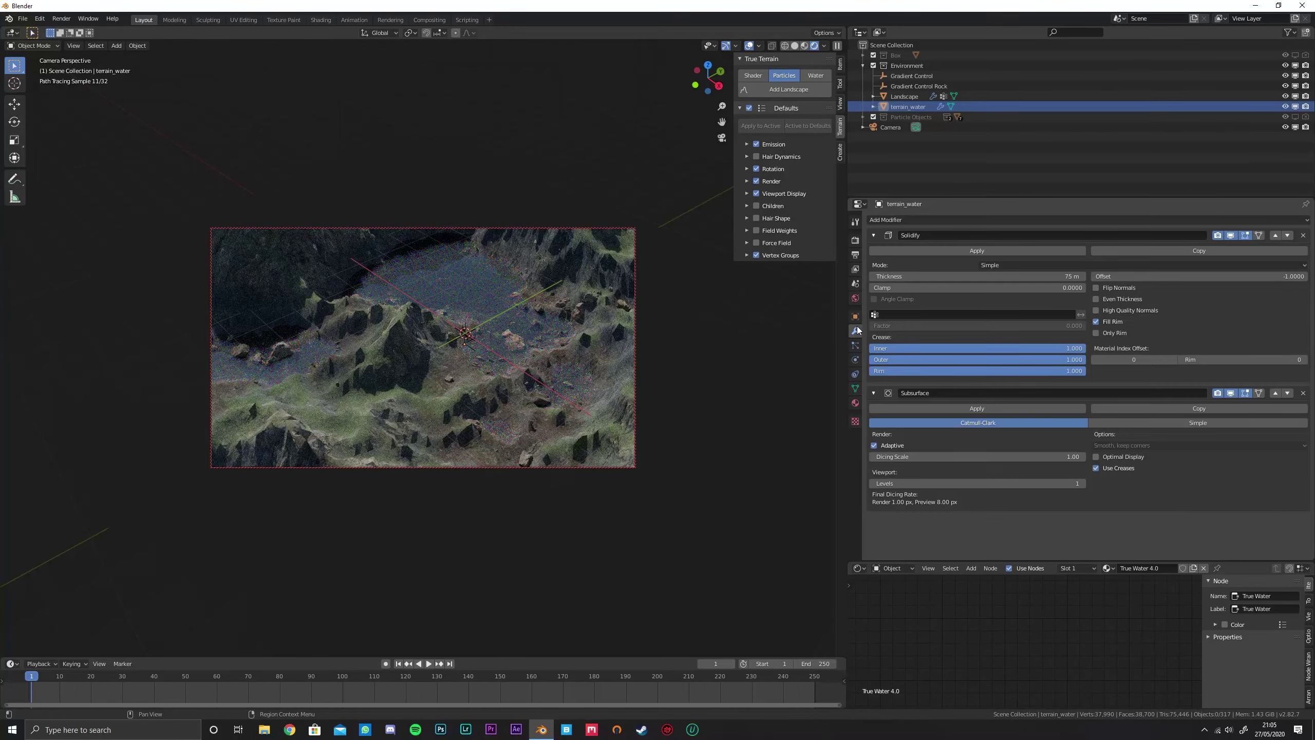
left_click(598, 271)
left_click(873, 235)
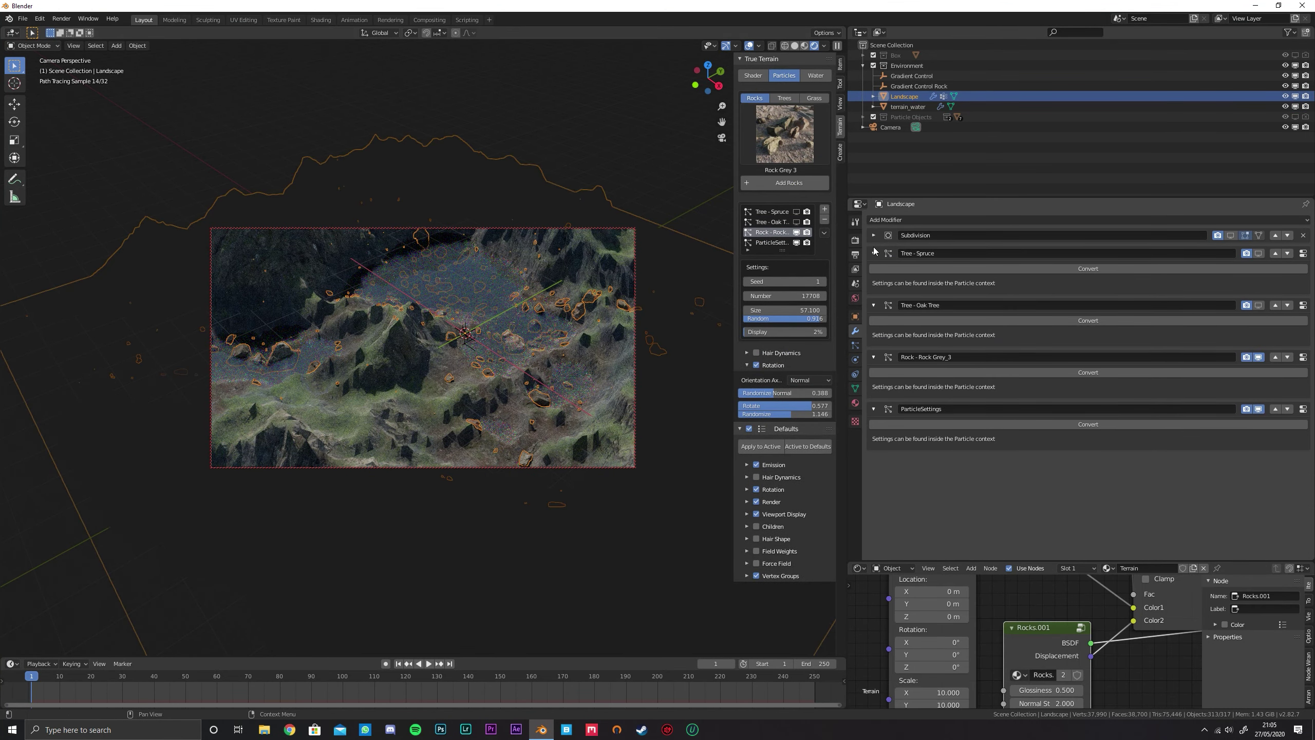
left_click(873, 252)
left_click(873, 272)
left_click(874, 289)
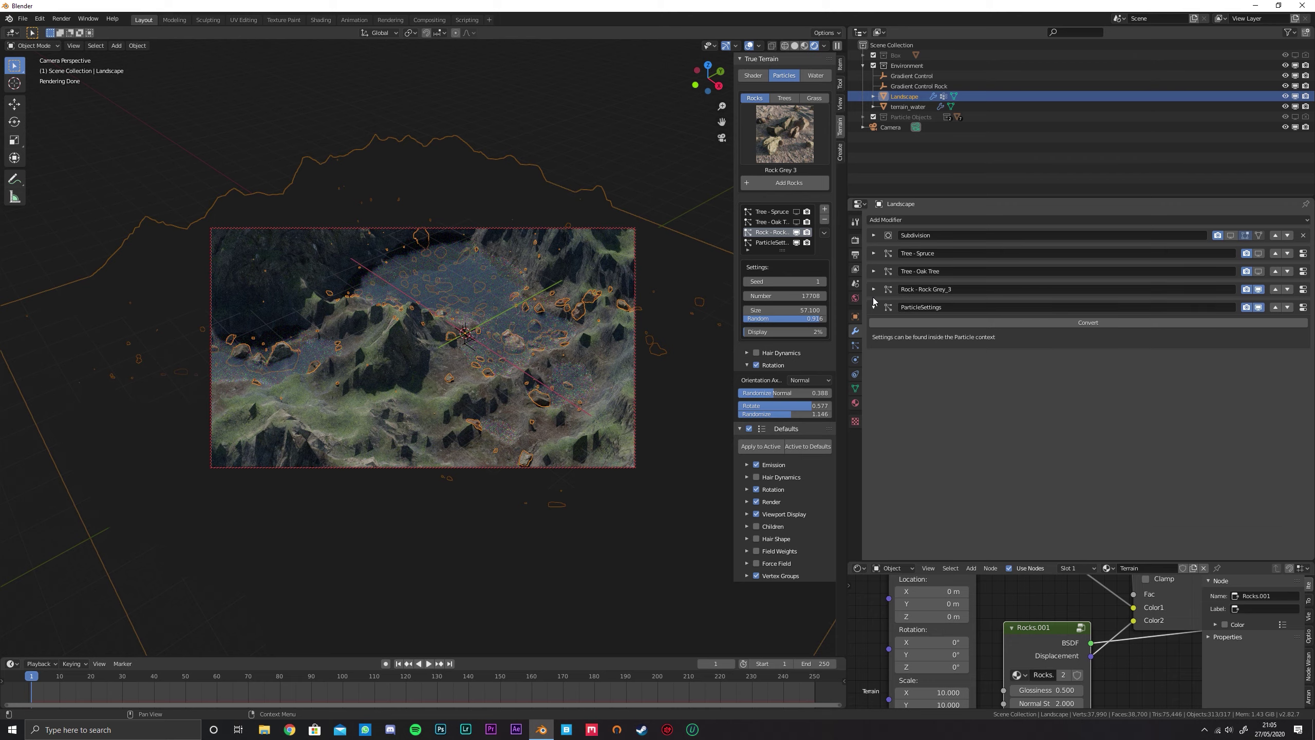
left_click(873, 306)
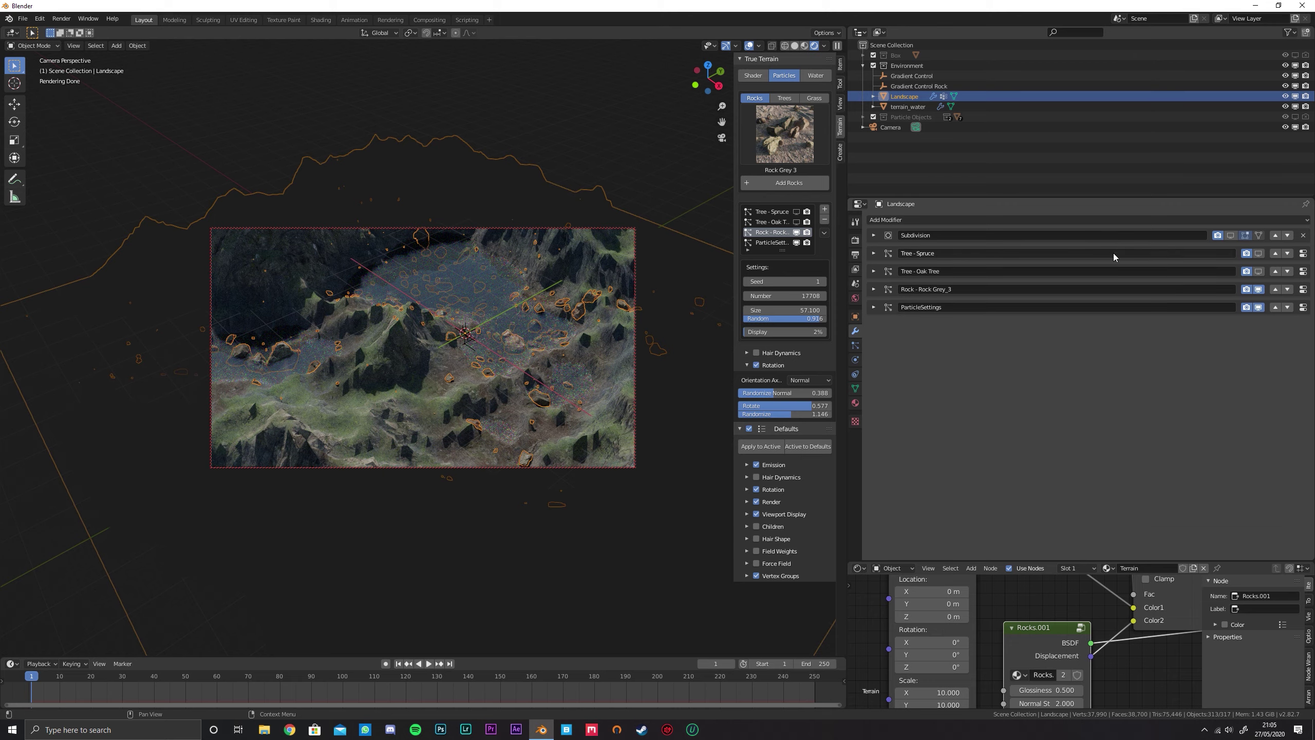
Move the landscape's Subdivision modifier below all the particle systems and enable it in the viewport
left_click(1287, 236)
left_click(1287, 253)
left_click(1288, 271)
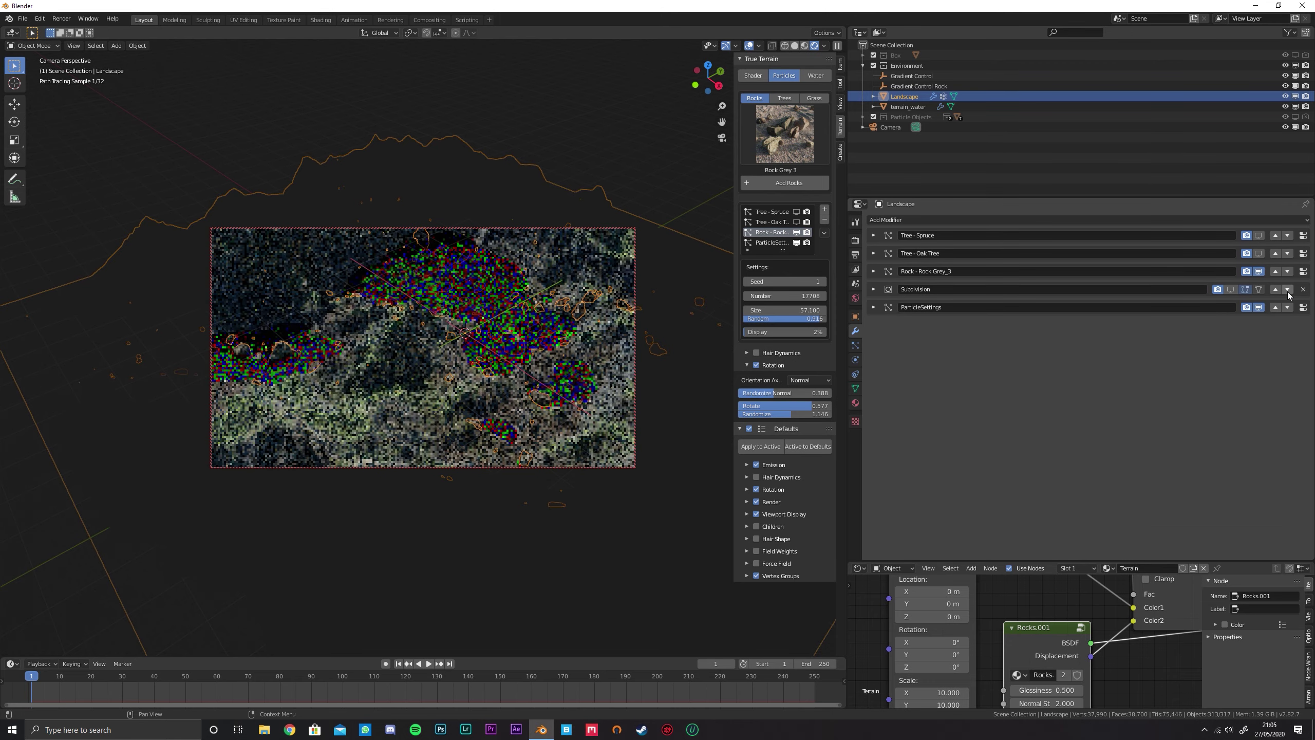
left_click(1288, 290)
left_click(1230, 307)
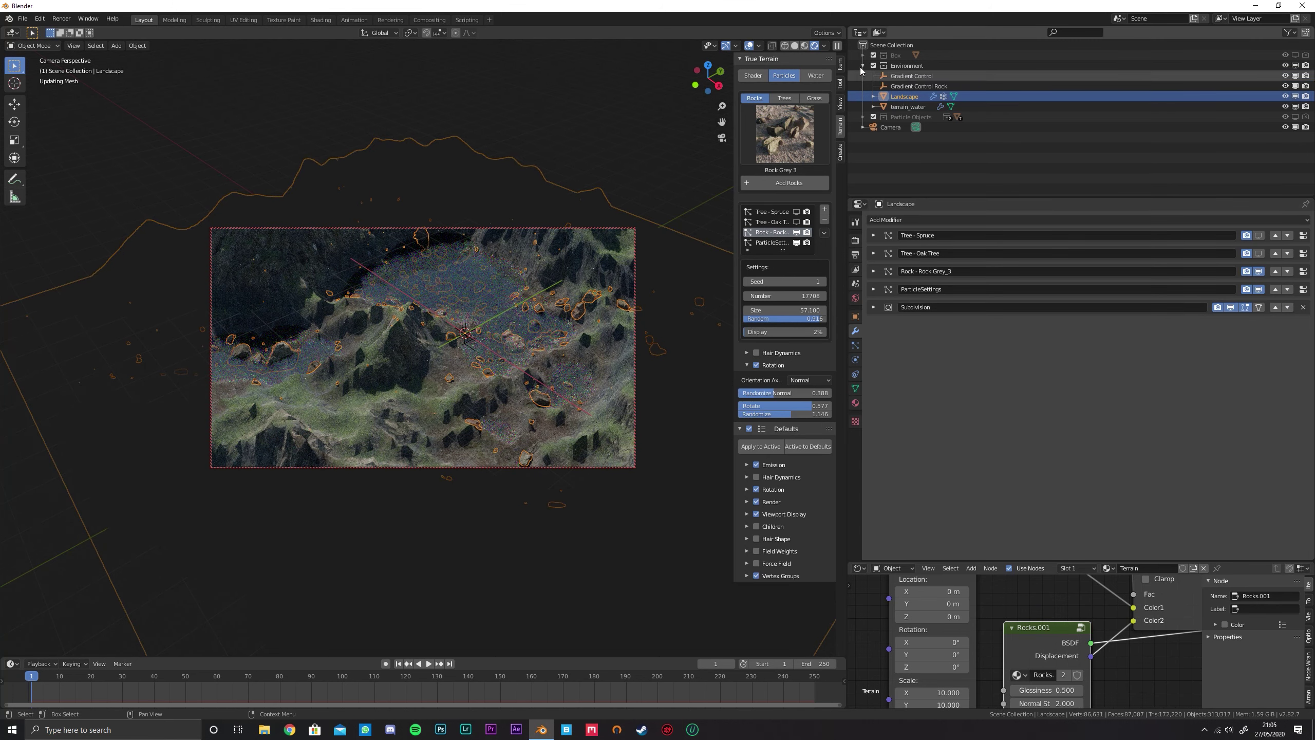
Hide the viewport overlays and show the spruce and oak tree particle systems in the viewport
left_click(749, 46)
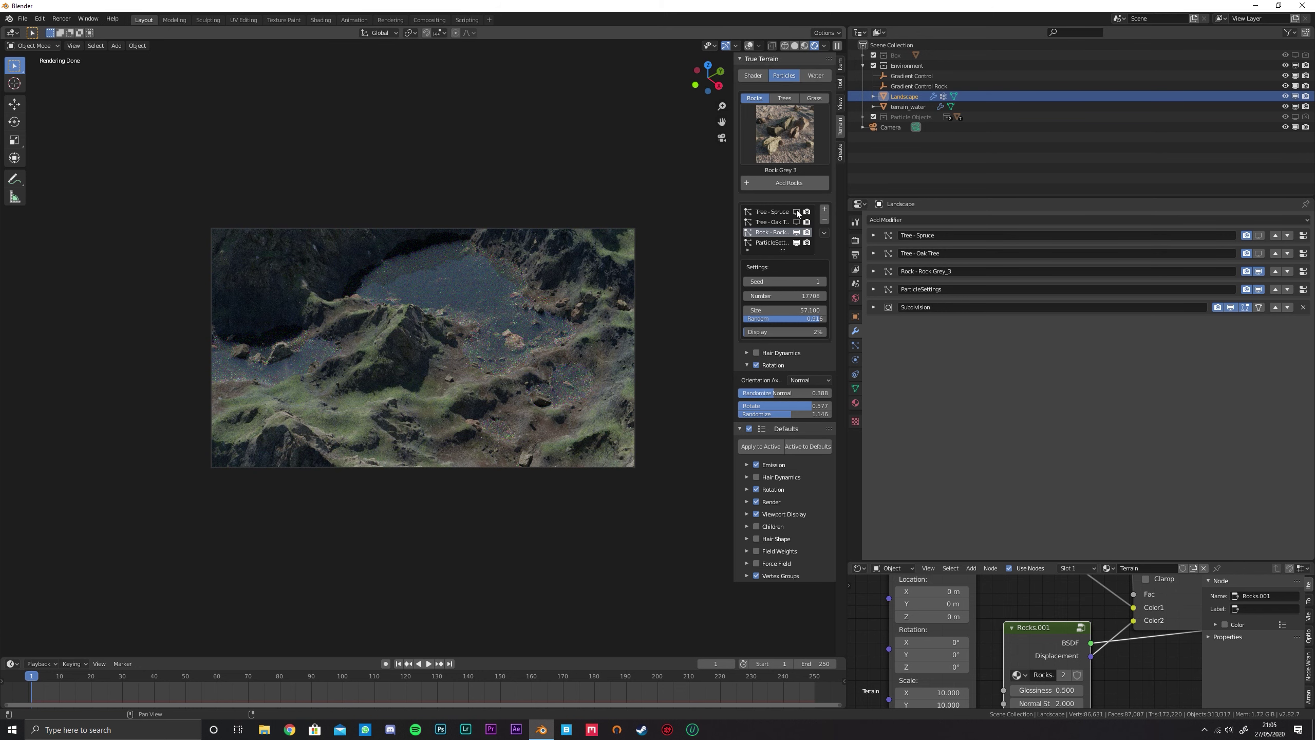
left_click_drag(796, 211, 798, 224)
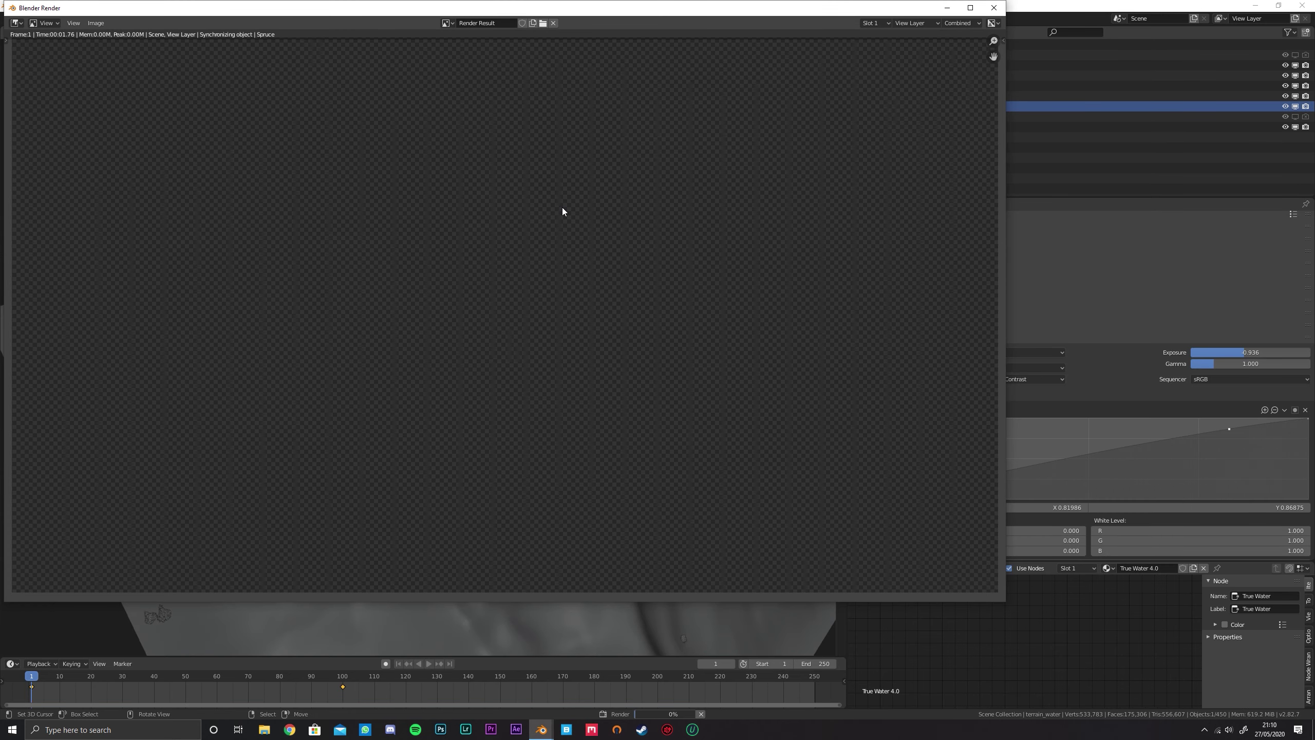
Cancel the running render and close the render window
key("Escape")
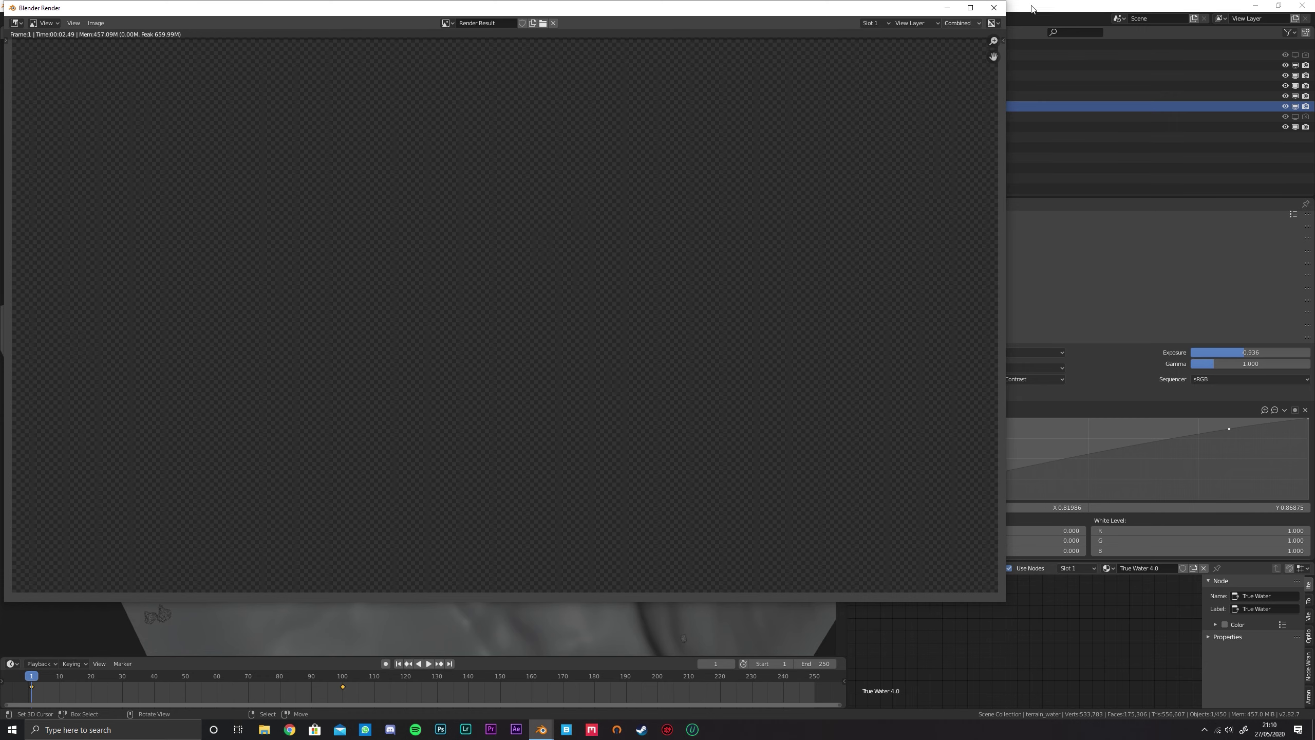
left_click(993, 7)
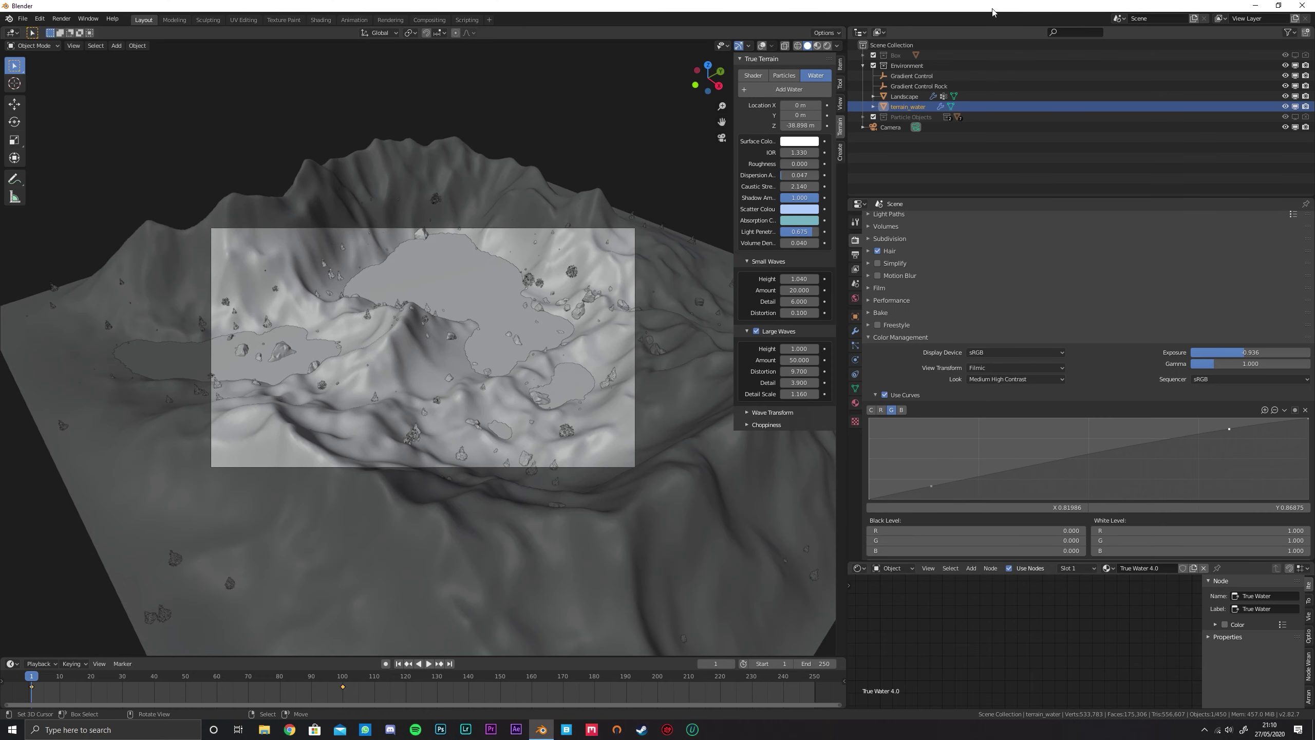
In the render Subdivision settings, set Offscreen Scale to 10 and Max Subdivisions to 8, and assign the scene camera as Dicing Camera
left_click(883, 337)
left_click(897, 352)
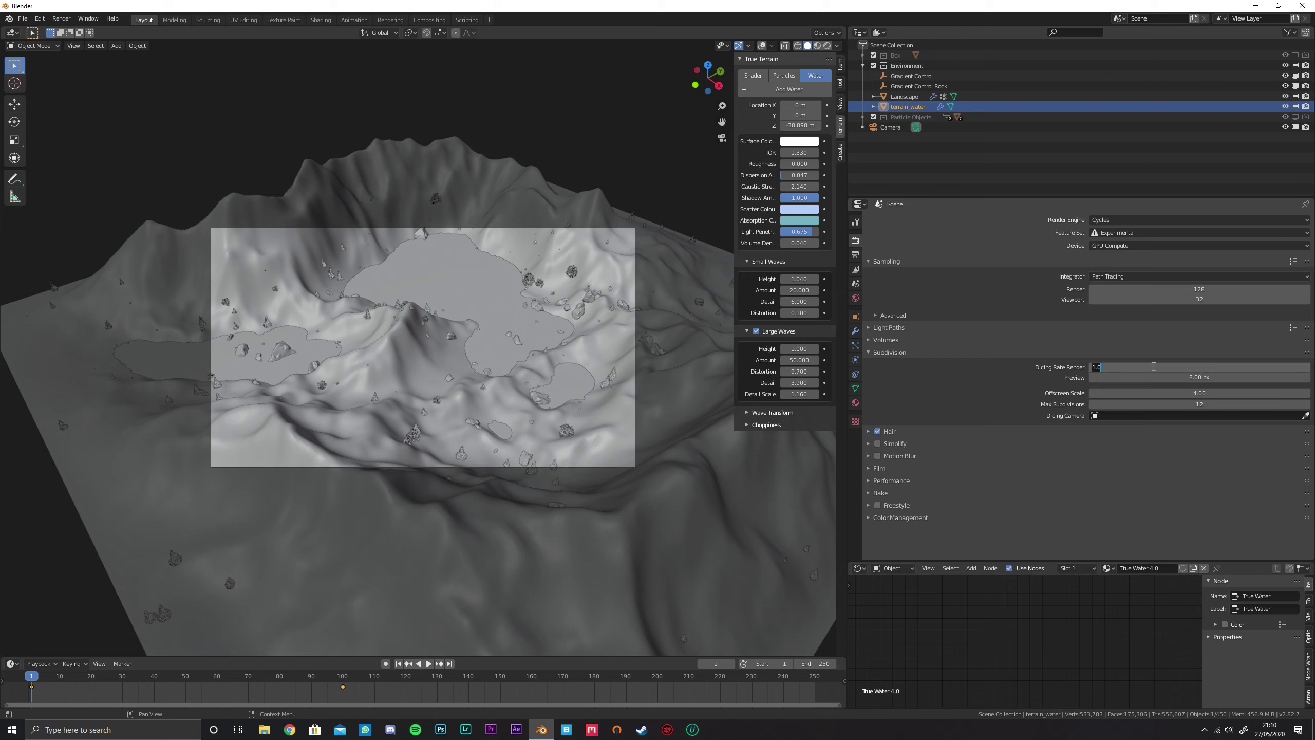
double_click(1167, 392)
type("10")
key("Return")
left_click(1179, 405)
type("8")
key("Return")
left_click(1138, 415)
left_click(1121, 426)
Check the View Layer passes, render the image from the camera and examine the finished landscape up close
left_click(855, 268)
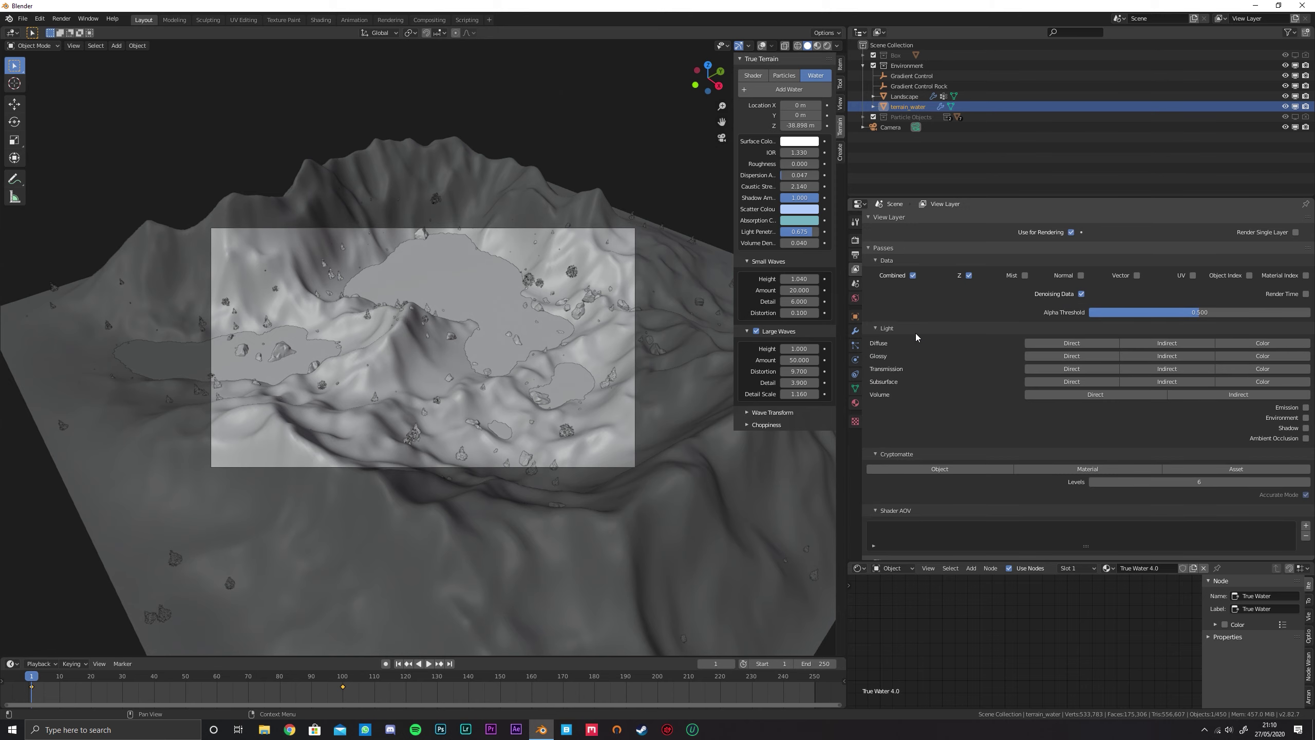
key("F12")
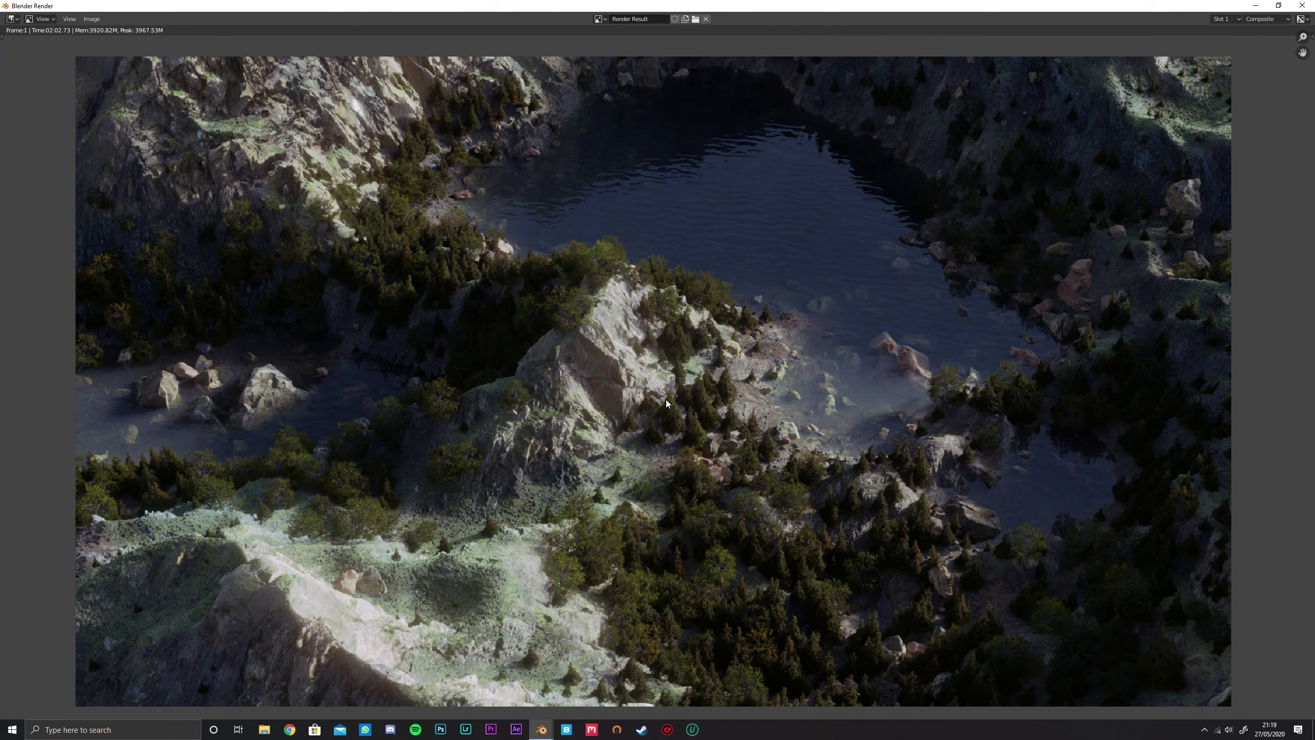
mouse_move(844, 517)
middle_mouse_down()
mouse_move(790, 456)
mouse_move(839, 508)
middle_mouse_up()
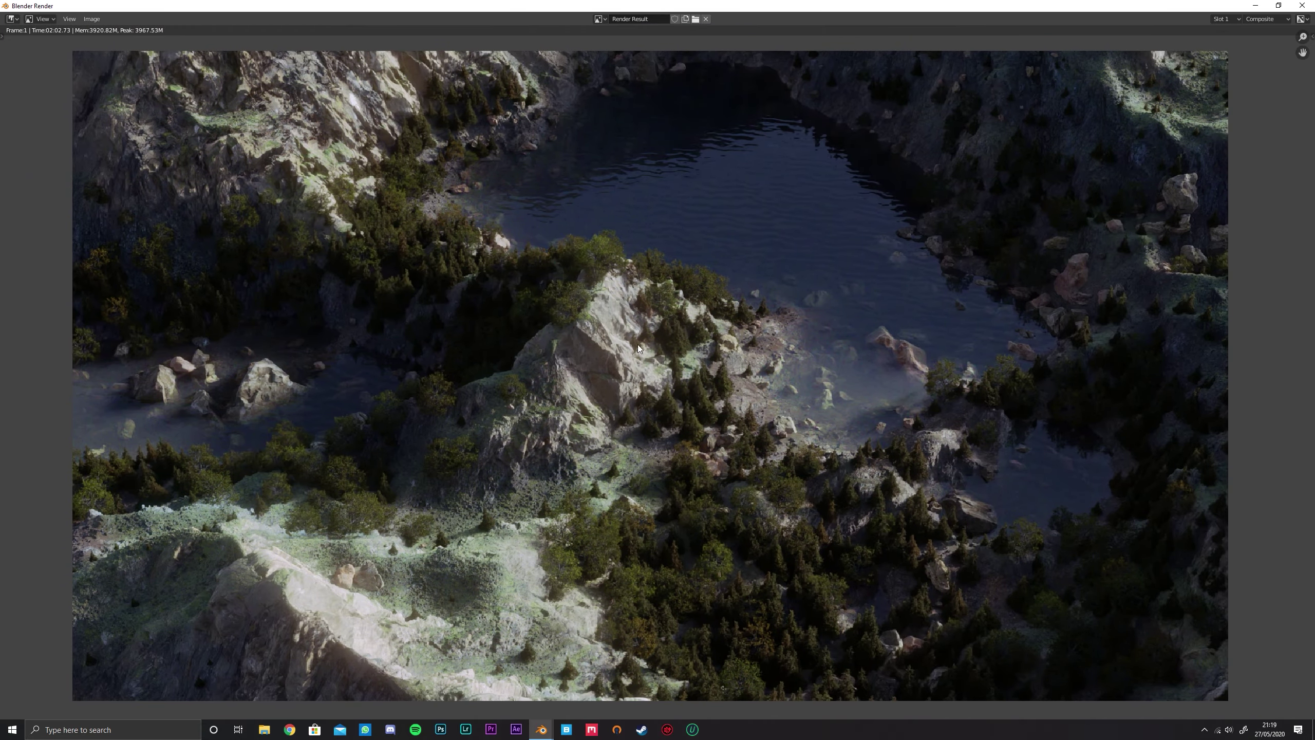
scroll(641, 348, "up", 5)
scroll(704, 324, "down", 6)
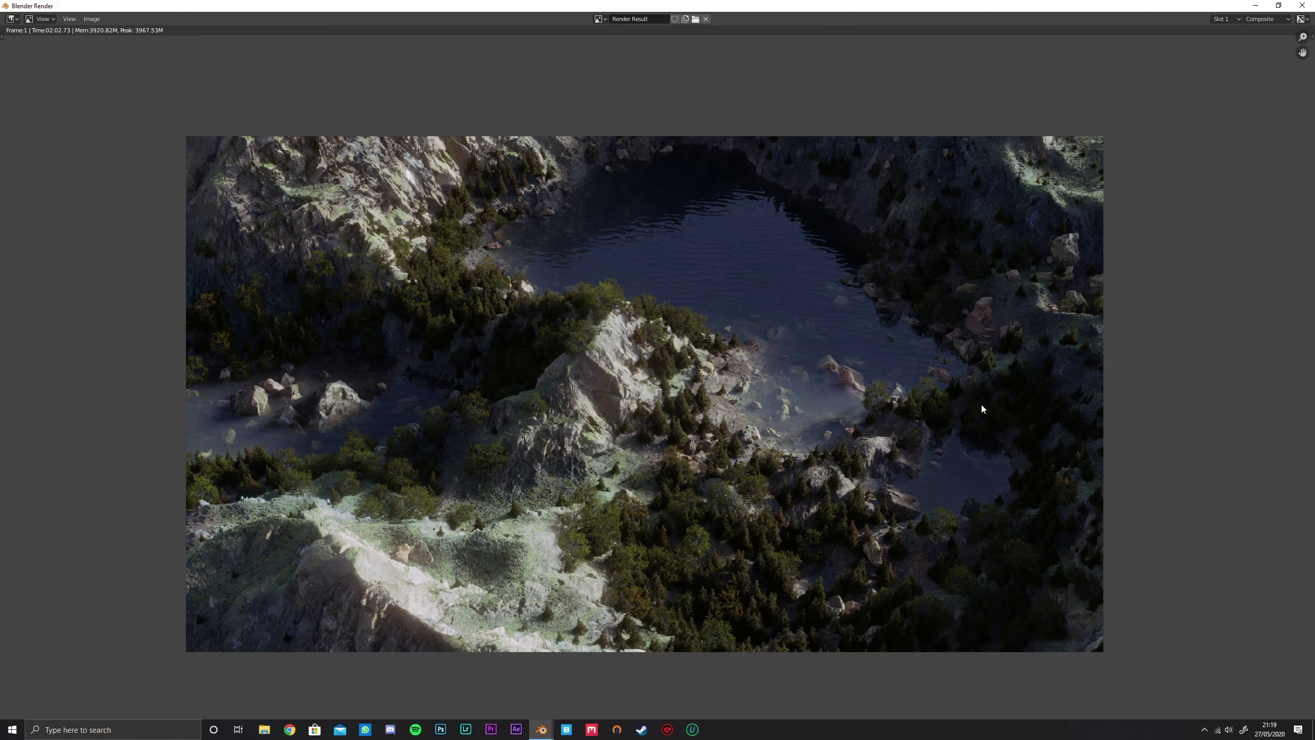
middle_click_drag(757, 338, 790, 324)
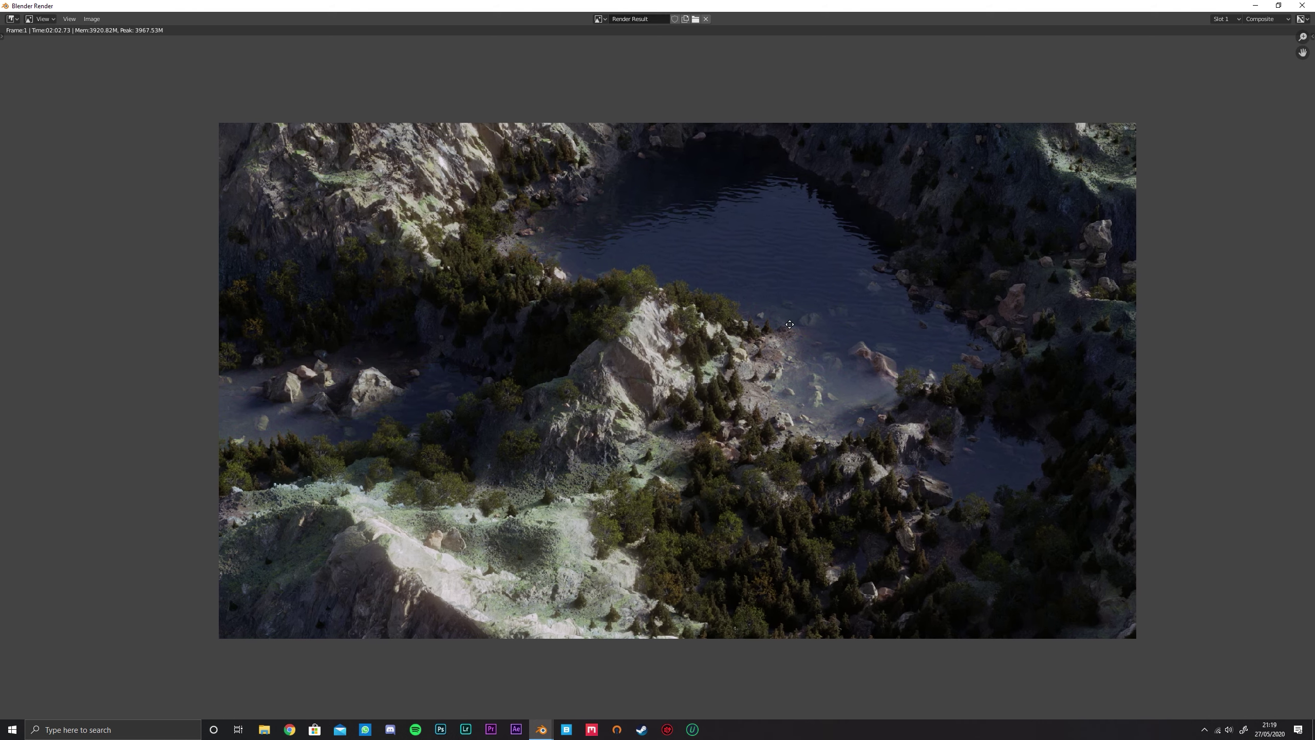